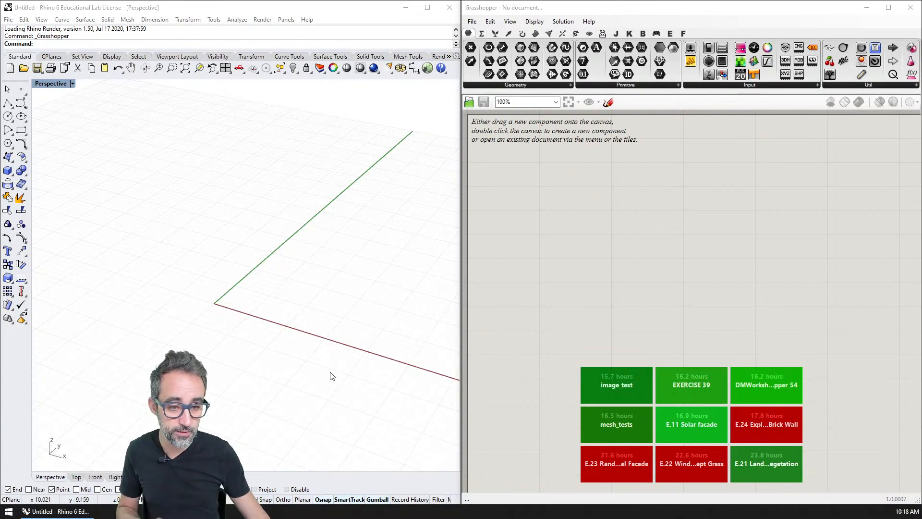
Step: Open the recent mesh_tests definition in Grasshopper and delete the orange unconnected component beneath the sphere mesh network
left_click(612, 211)
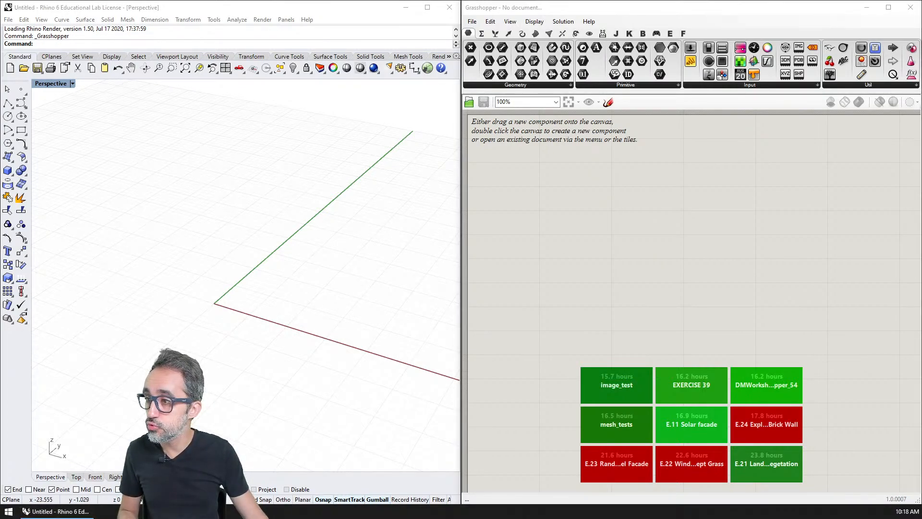
left_click_drag(556, 112, 687, 162)
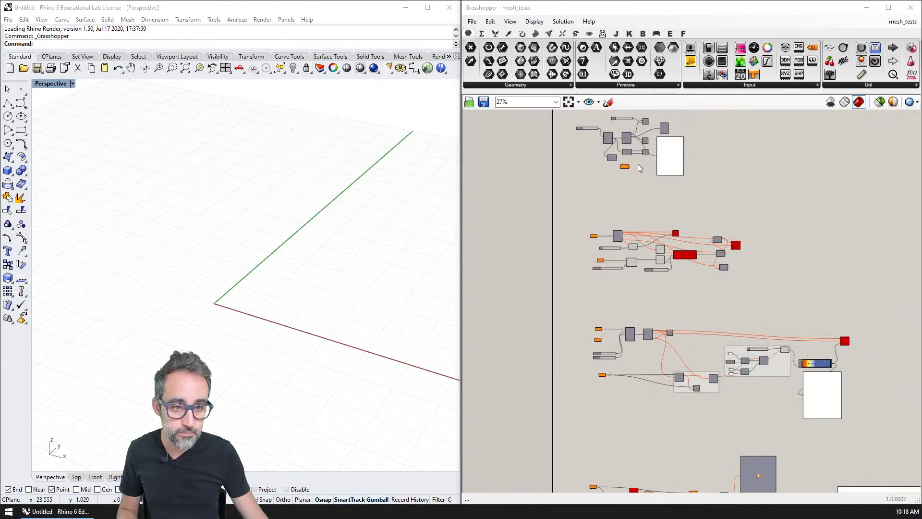
right_click_drag(679, 170, 690, 260)
scroll(612, 185, "up", 7)
scroll(618, 189, "down", 6)
scroll(690, 260, "up", 1)
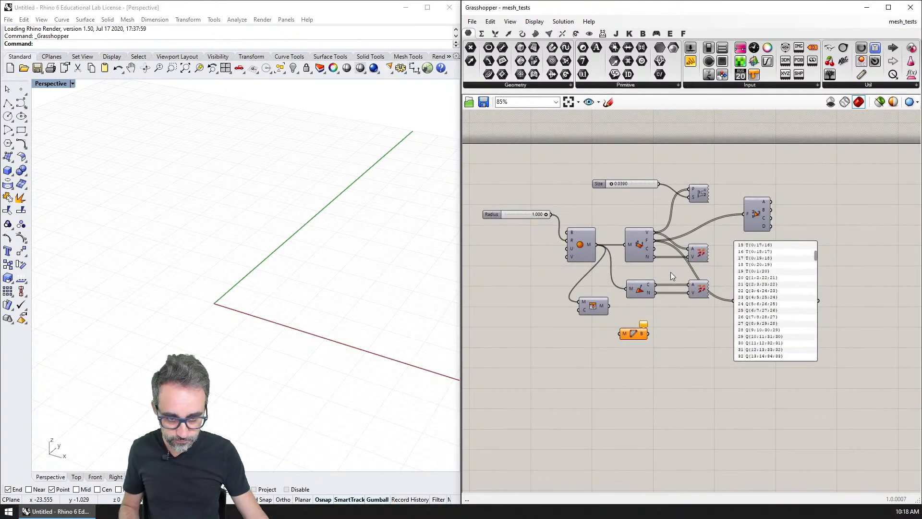
left_click_drag(636, 355, 635, 355)
key("Delete")
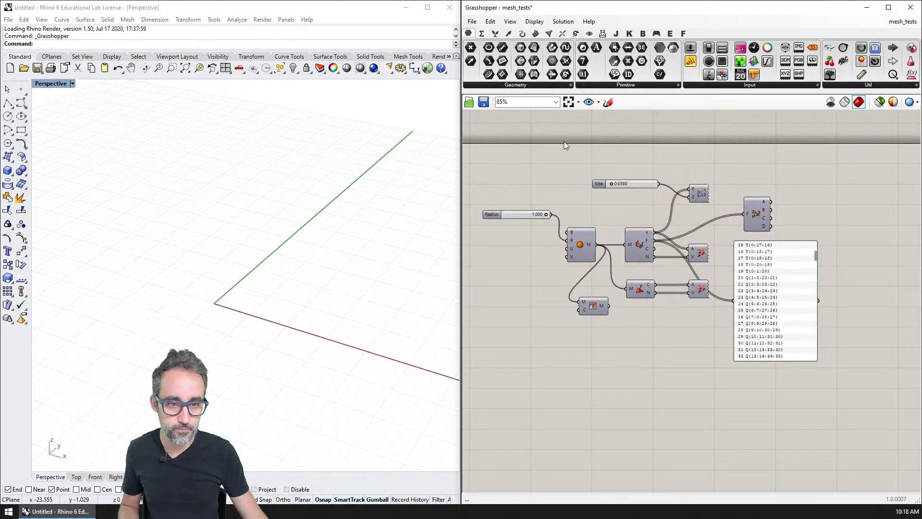
Step: Create a new blank Grasshopper document
key("ctrl+n")
right_click_drag(565, 204, 630, 313)
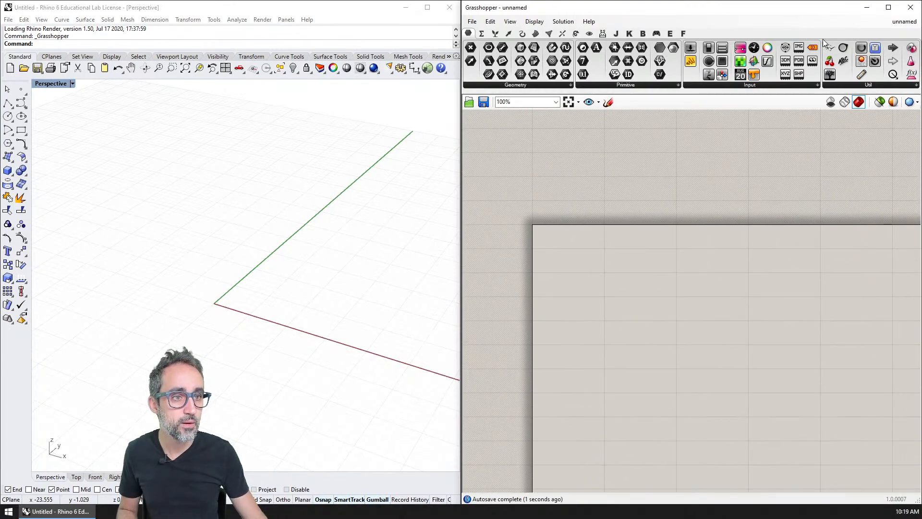
left_click_drag(824, 41, 530, 175)
right_click_drag(559, 204, 523, 157)
right_click_drag(576, 229, 554, 165)
right_click_drag(353, 271, 304, 255, "shift")
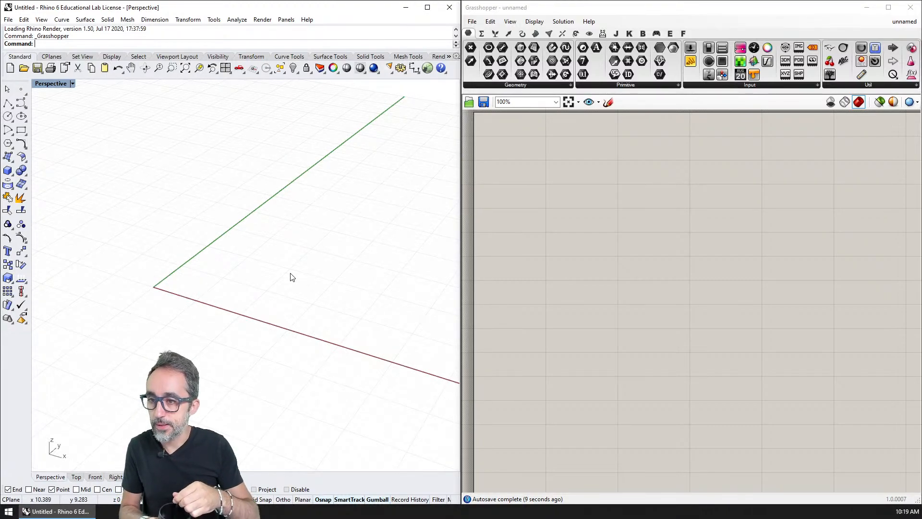
left_click(20, 187)
left_click(23, 187)
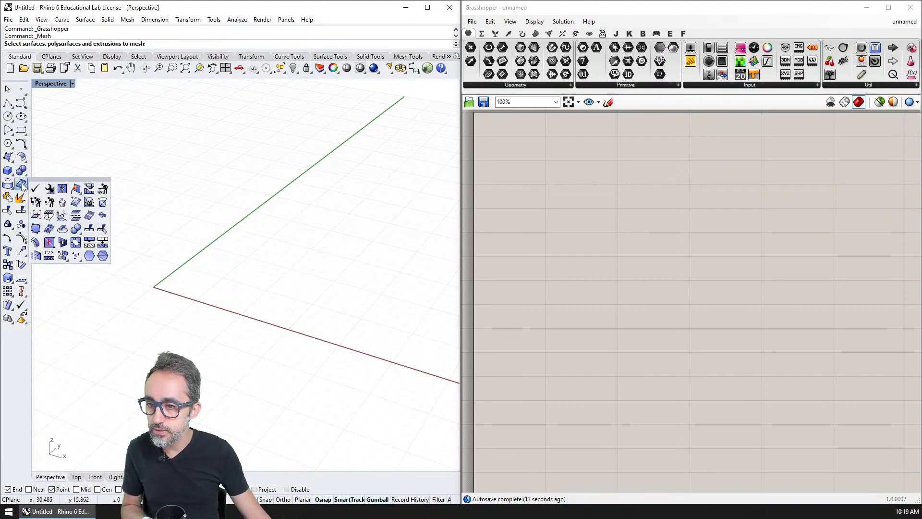
left_click(11, 173)
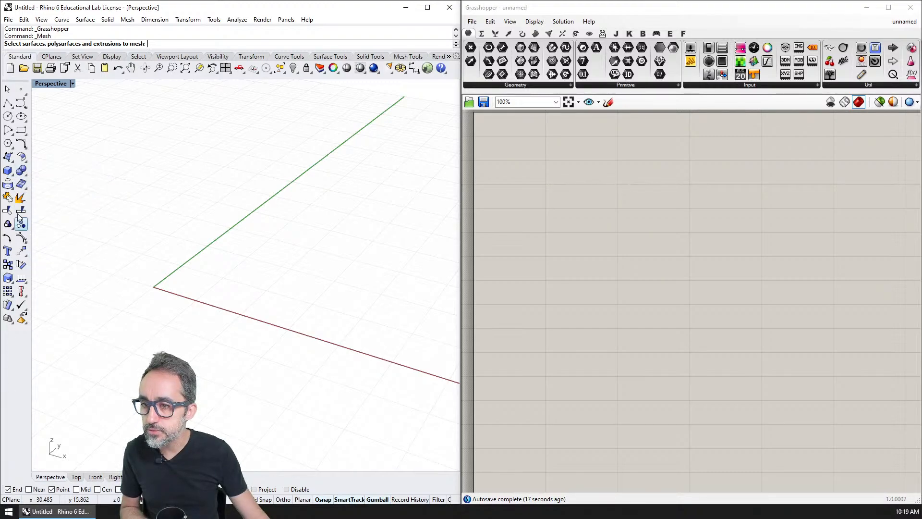
left_click(127, 20)
mouse_move(183, 41)
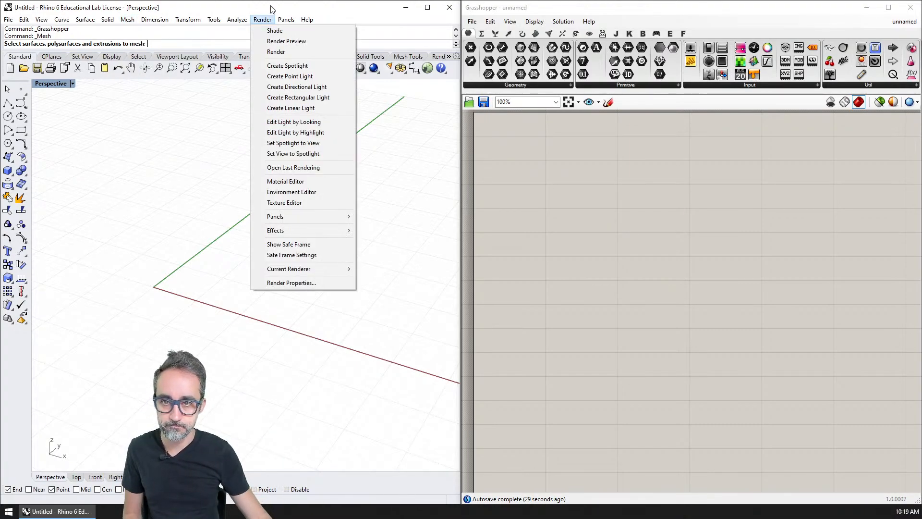
left_click(200, 273)
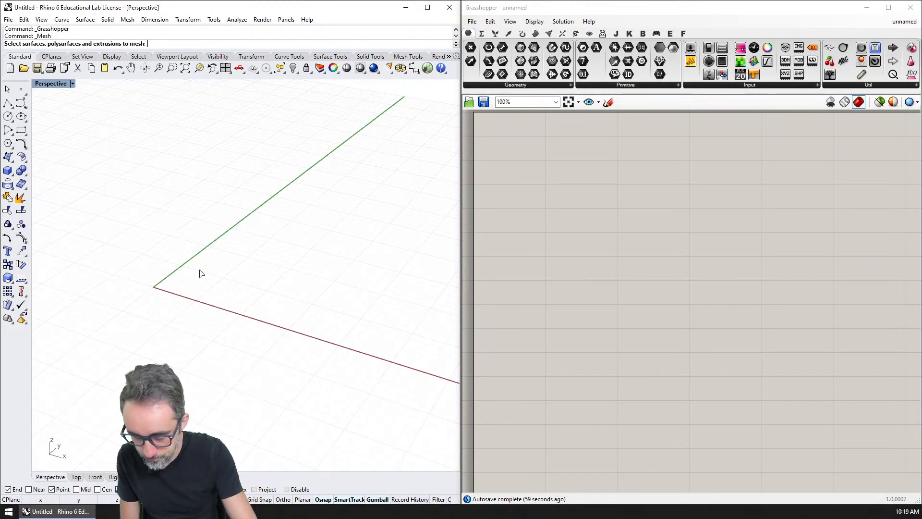
Step: Draw a NURBS sphere on the ground plane near the green axis in Rhino's Perspective viewport
left_click(10, 173)
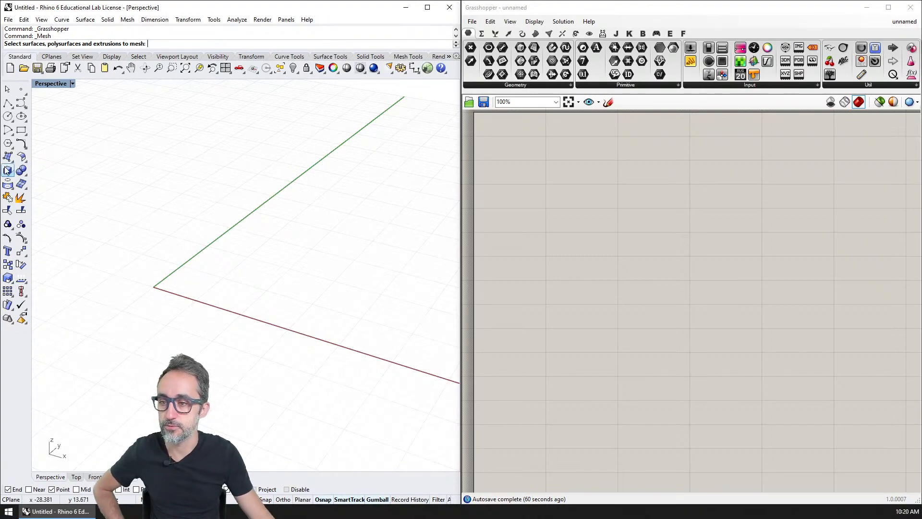
left_click(15, 179)
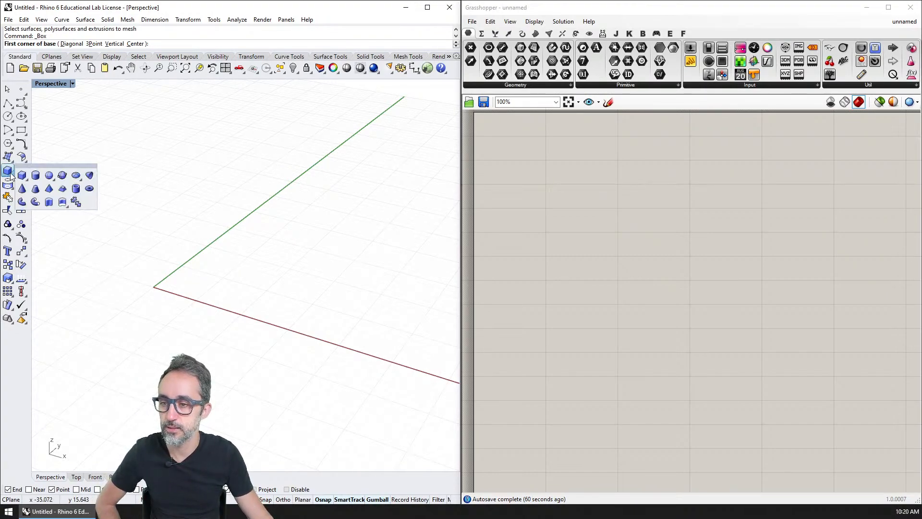
left_click(60, 176)
left_click(240, 234)
left_click(286, 235)
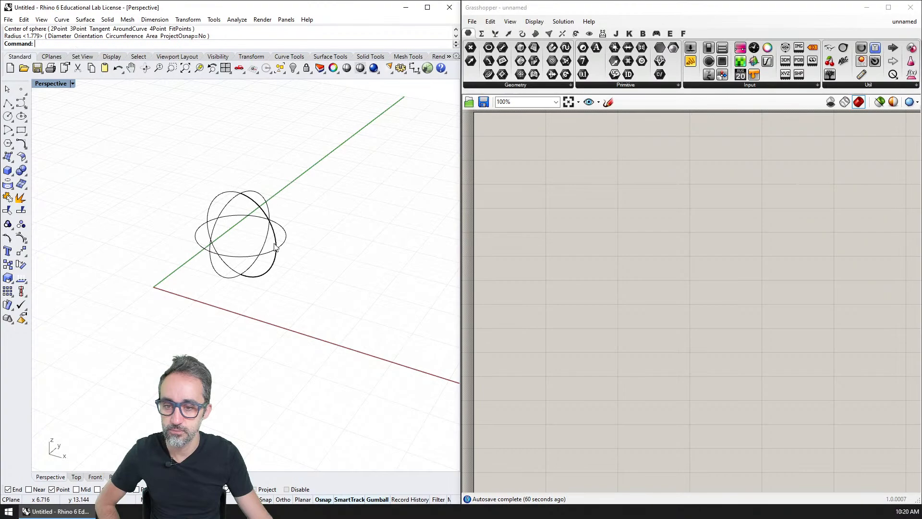
Step: Compare the Wireframe and Shaded display modes on the sphere and set the Perspective viewport to Ghosted
left_click(72, 84)
left_click(60, 139)
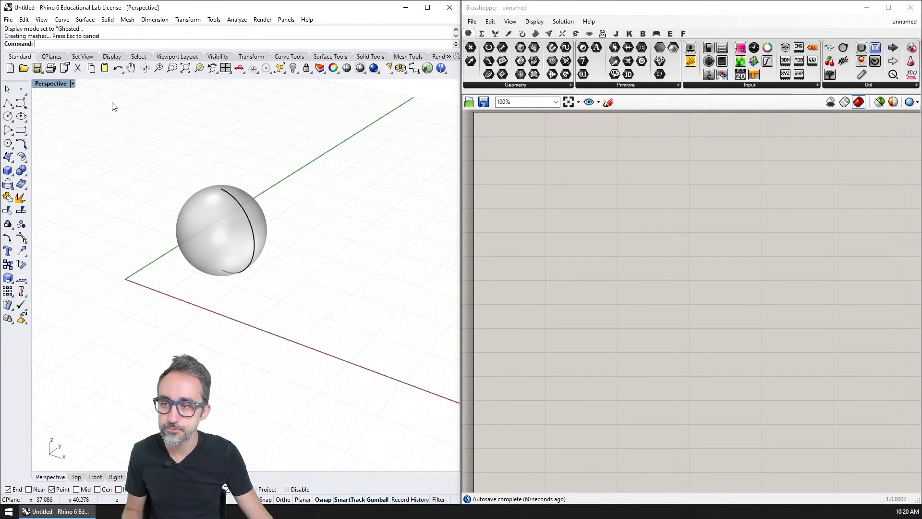
left_click(72, 83)
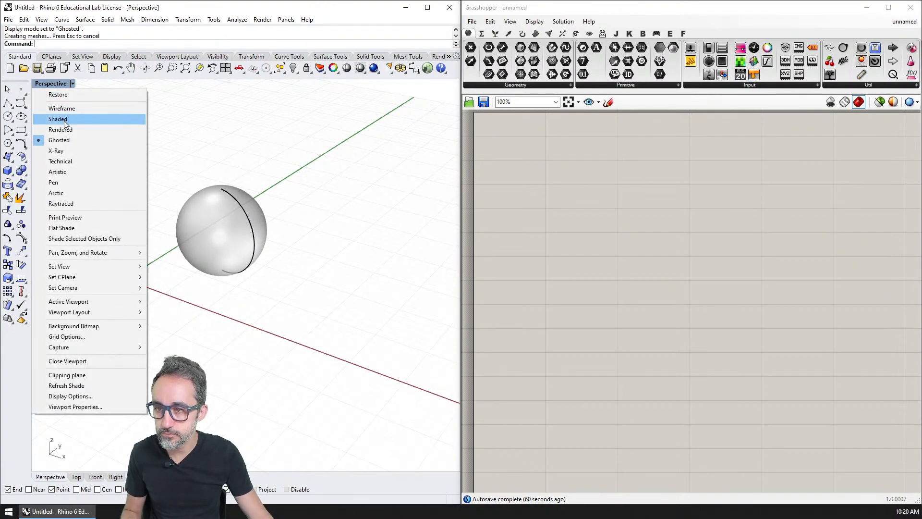
left_click(63, 109)
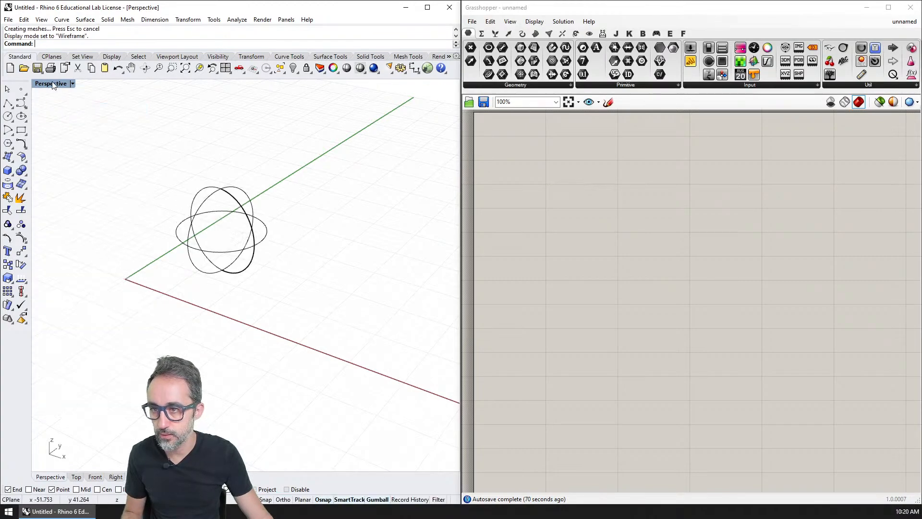
left_click(51, 83)
left_click(59, 118)
left_click(60, 83)
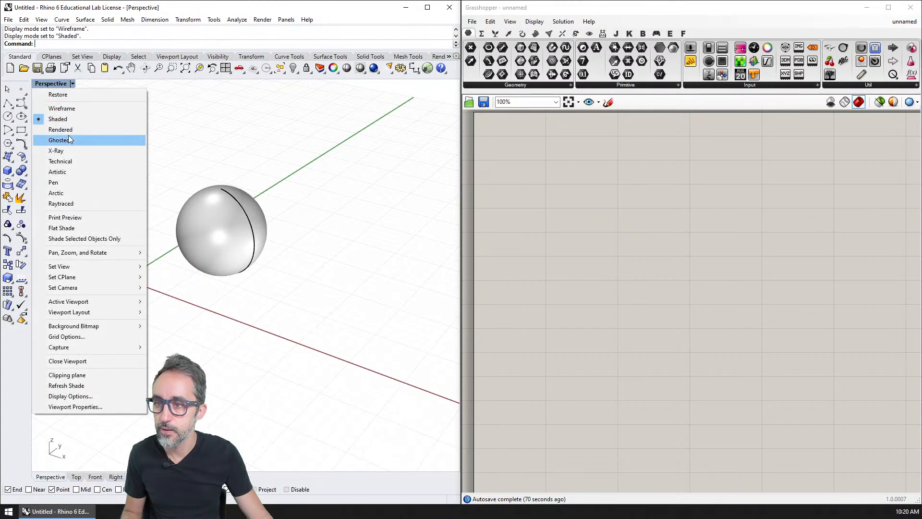
left_click(68, 139)
Step: Draw a mesh sphere of similar size with 10 vertical and 10 around faces beside the NURBS sphere
left_click(127, 19)
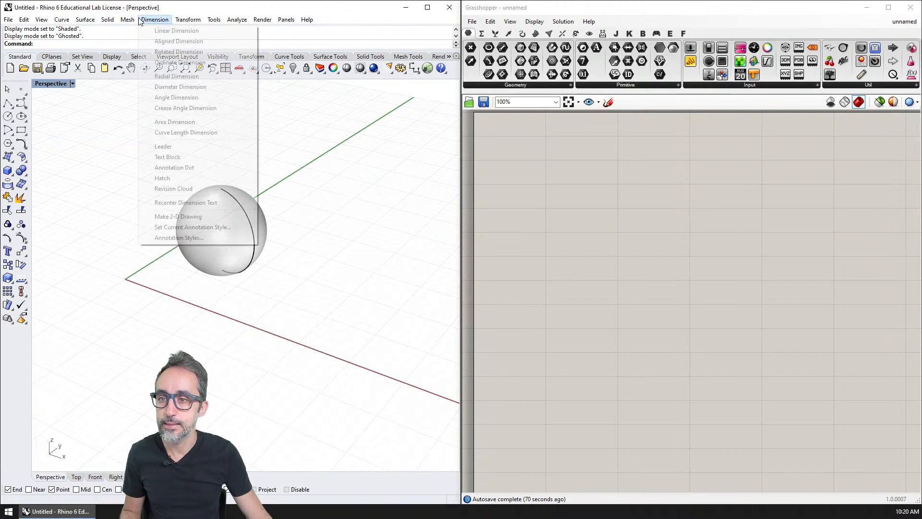
mouse_move(148, 42)
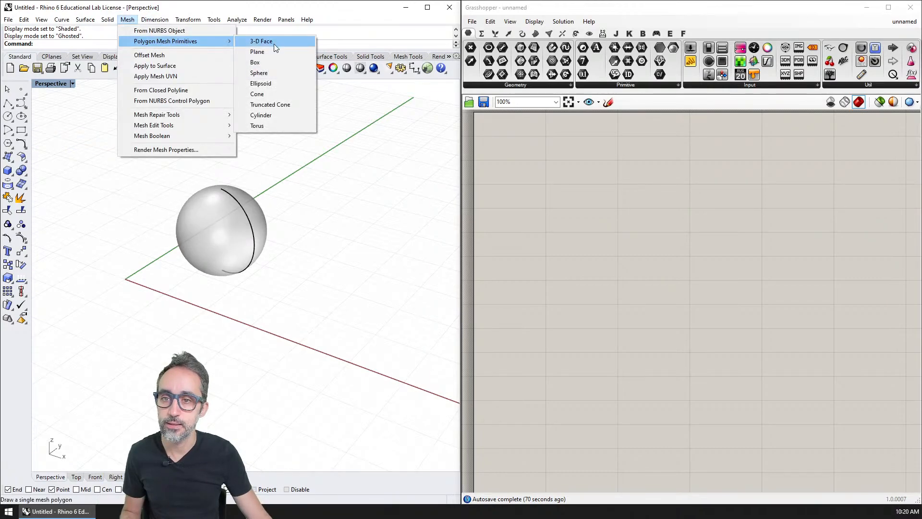
left_click(272, 74)
left_click(314, 279)
left_click(359, 271)
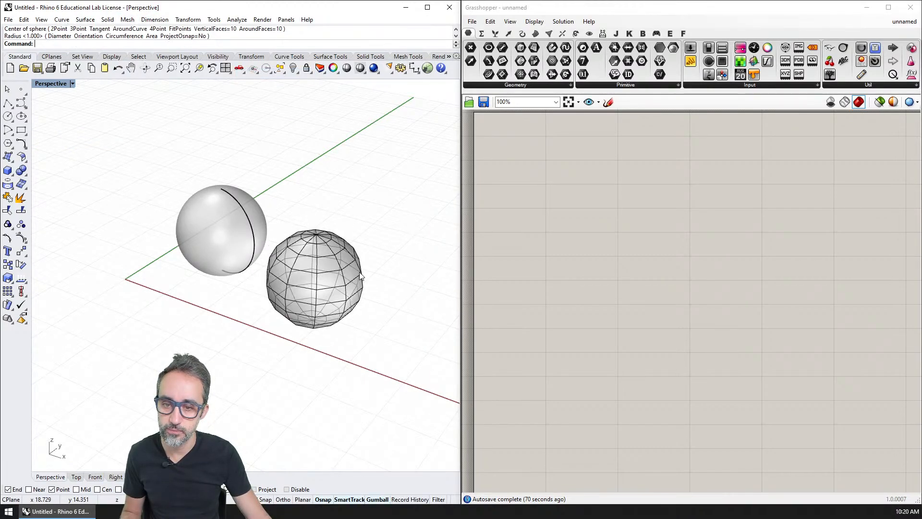
Step: Move the mesh sphere slightly on the ground plane beside the NURBS sphere and deselect it
scroll(362, 257, "up", 4)
right_click_drag(313, 249, 283, 293)
scroll(292, 257, "down", 2)
left_click_drag(281, 292, 299, 265)
left_click(327, 341)
right_click_drag(327, 336, 323, 305)
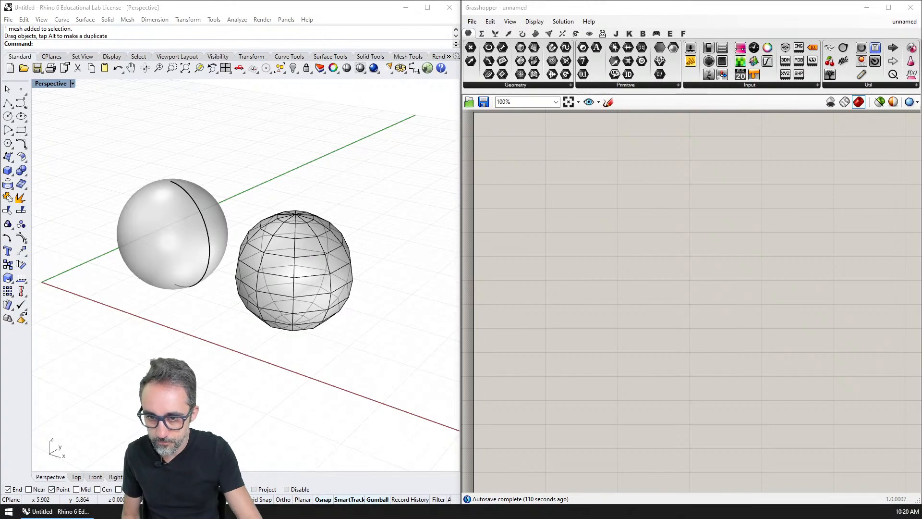
Step: Switch from the Perspective view to a maximized Right viewport with free space beside the spheres
right_click_drag(339, 186, 251, 228)
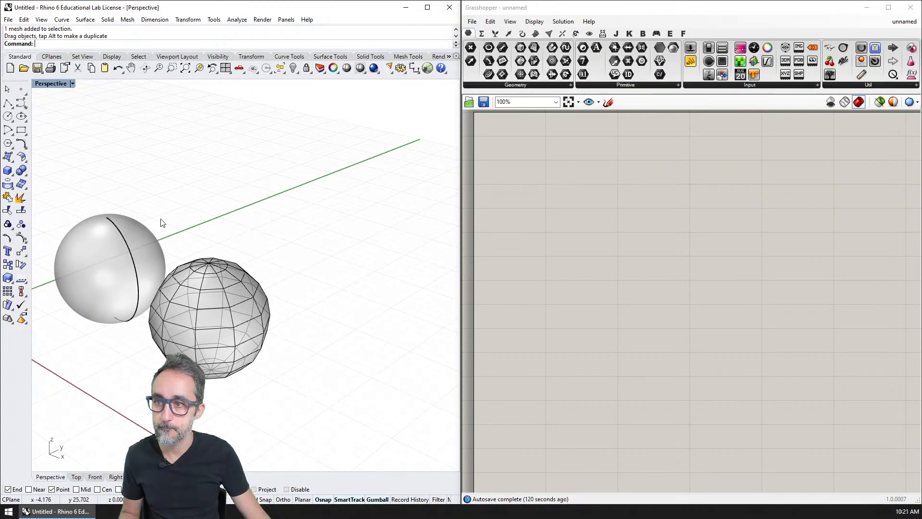
right_click_drag(161, 220, 203, 277)
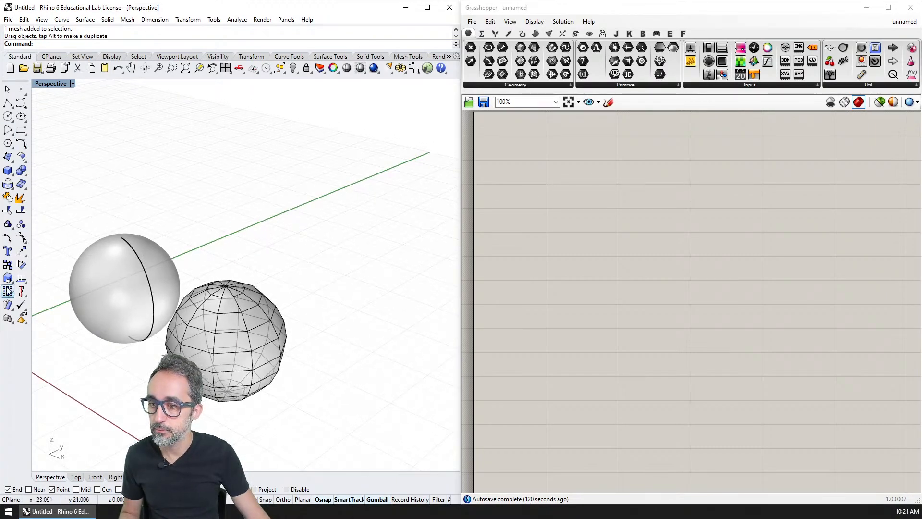
double_click(51, 84)
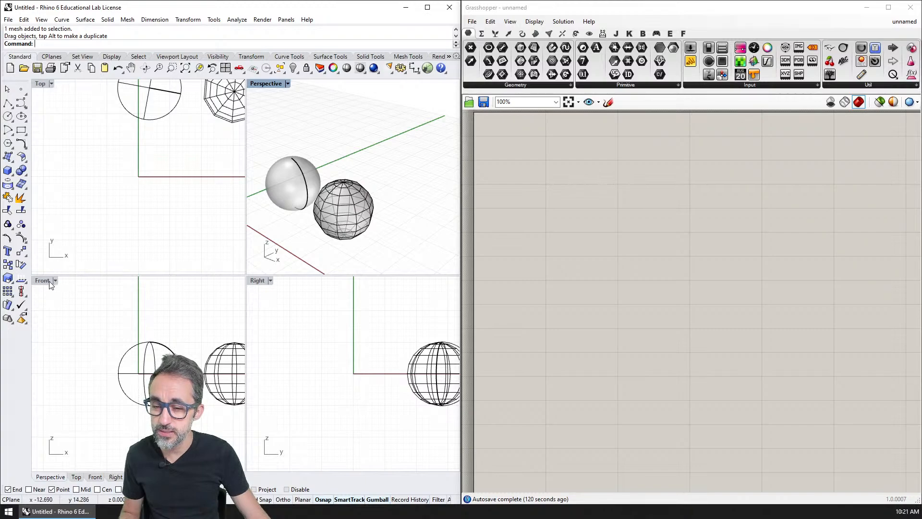
double_click(258, 281)
right_click_drag(293, 290, 127, 316)
scroll(128, 317, "down", 6)
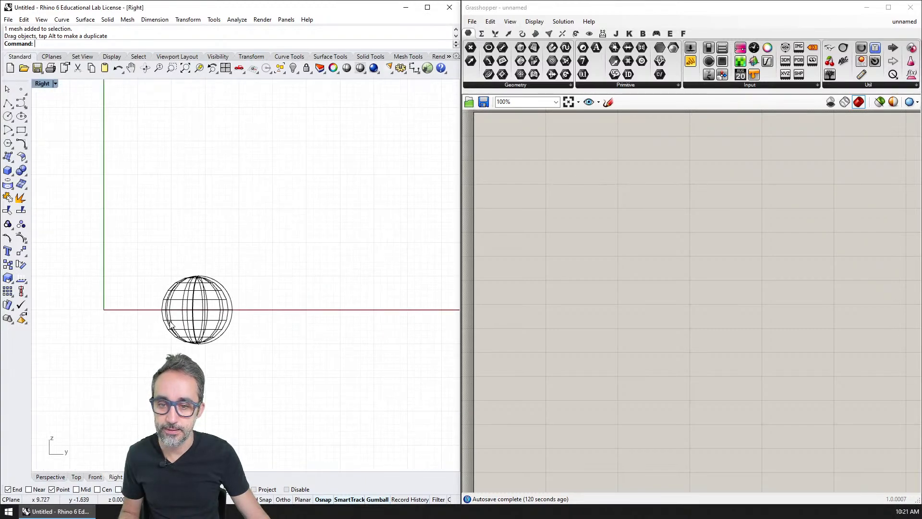
scroll(196, 287, "down", 2)
right_click_drag(196, 287, 177, 263)
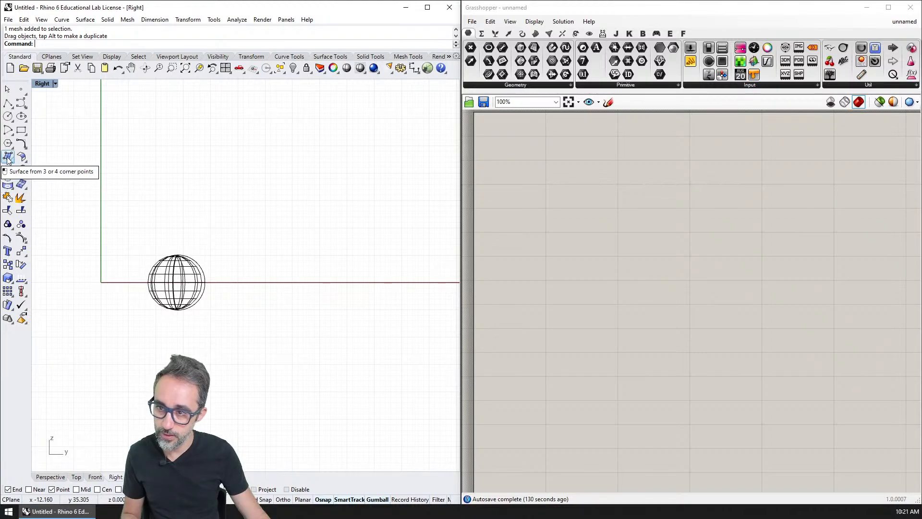
Step: Draw a wavy degree-3 control point curve with four points beside the spheres, above the horizontal axis
left_click(9, 172)
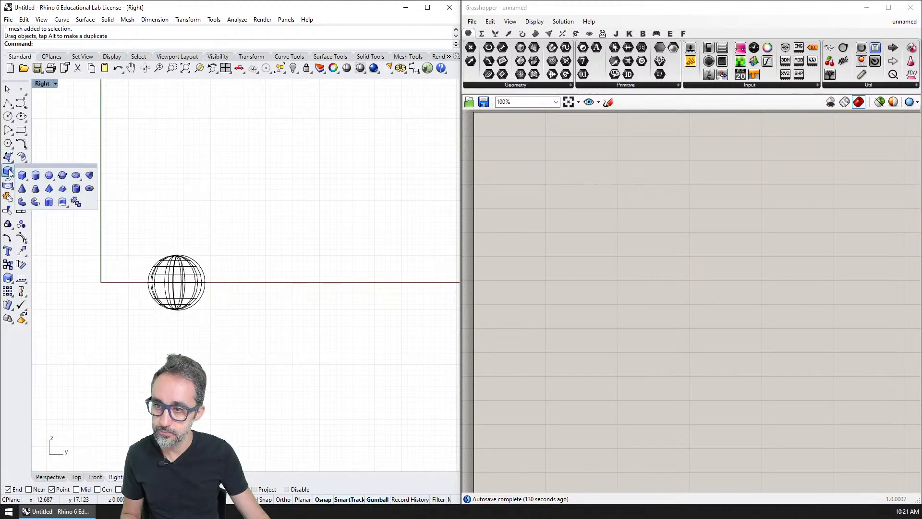
left_click(21, 103)
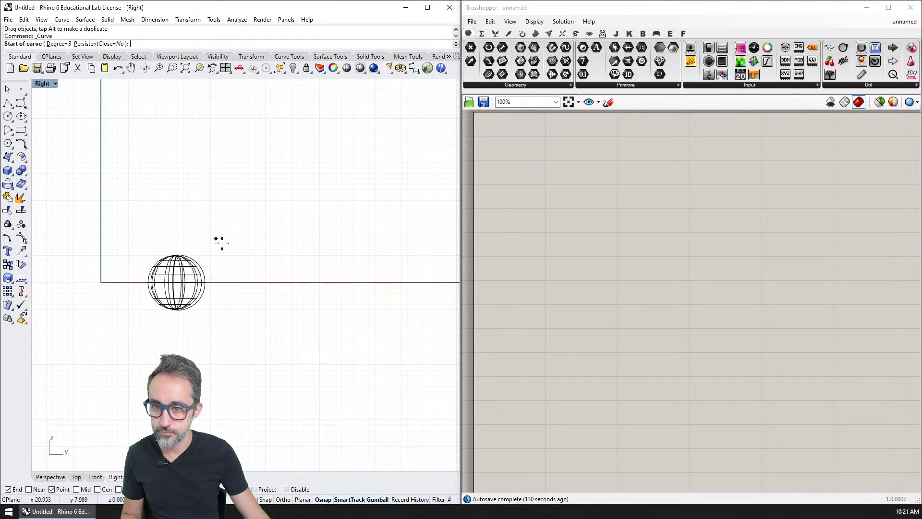
left_click(229, 265)
left_click(280, 233)
left_click(309, 284)
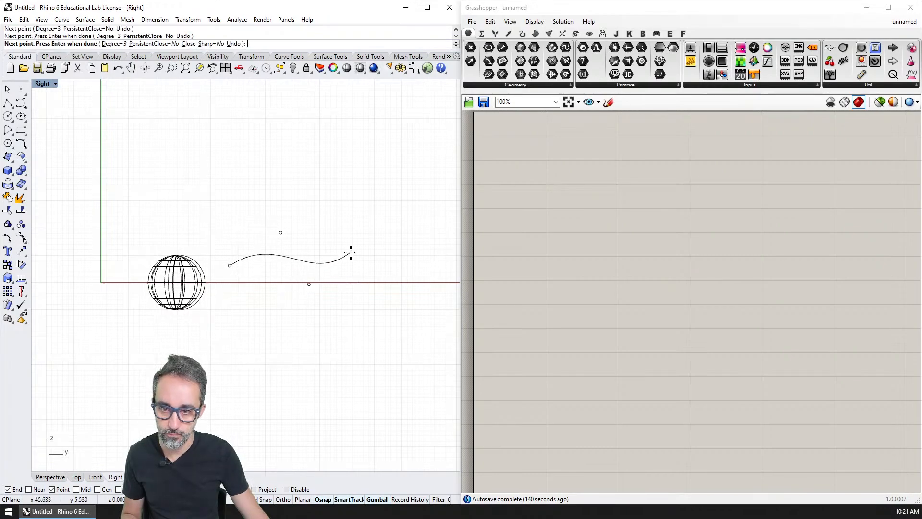
left_click(351, 252)
key("Return")
Step: Draw a second four-point degree-3 curve just below the first one, along the horizontal axis
key("Return")
left_click(226, 277)
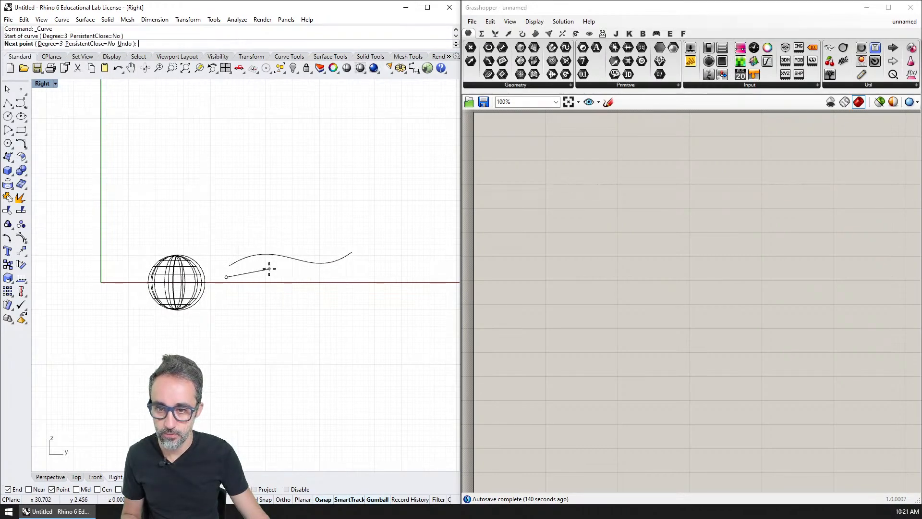
left_click(269, 268)
left_click(315, 300)
left_click(378, 271)
key("Return")
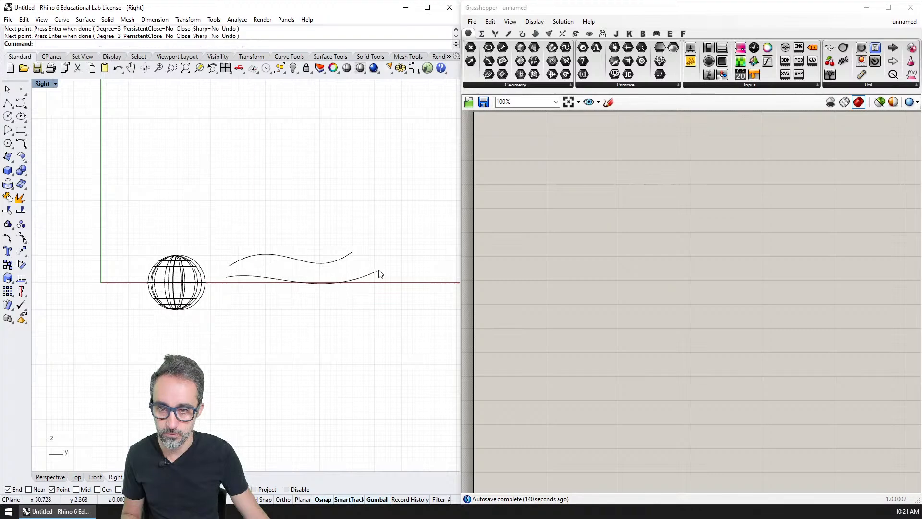
Step: Restore the four-viewport layout and move the lower curve away from the upper one in the Perspective view
double_click(42, 84)
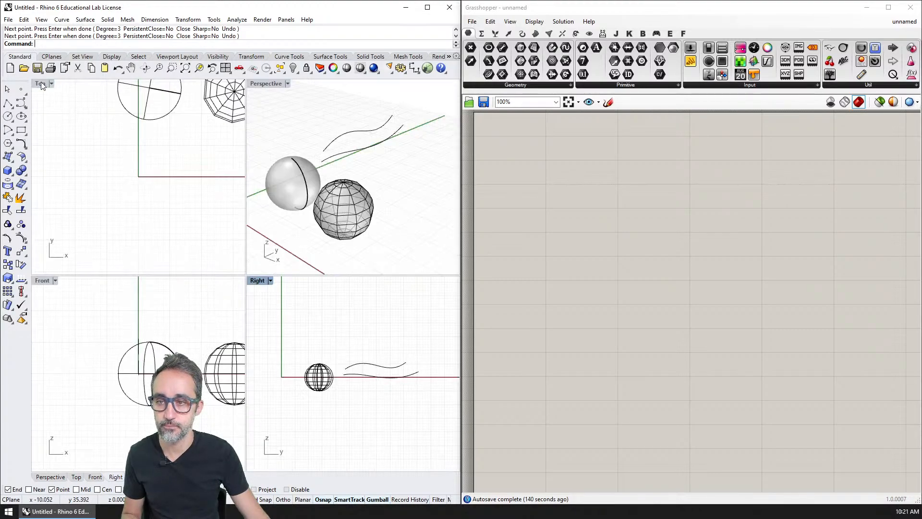
right_click_drag(360, 150, 310, 177)
left_click(315, 173)
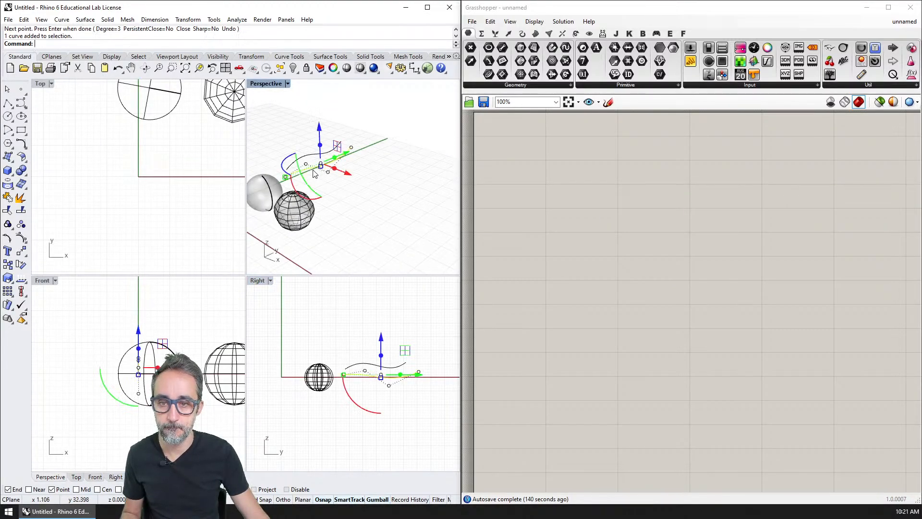
left_click_drag(314, 173, 356, 195)
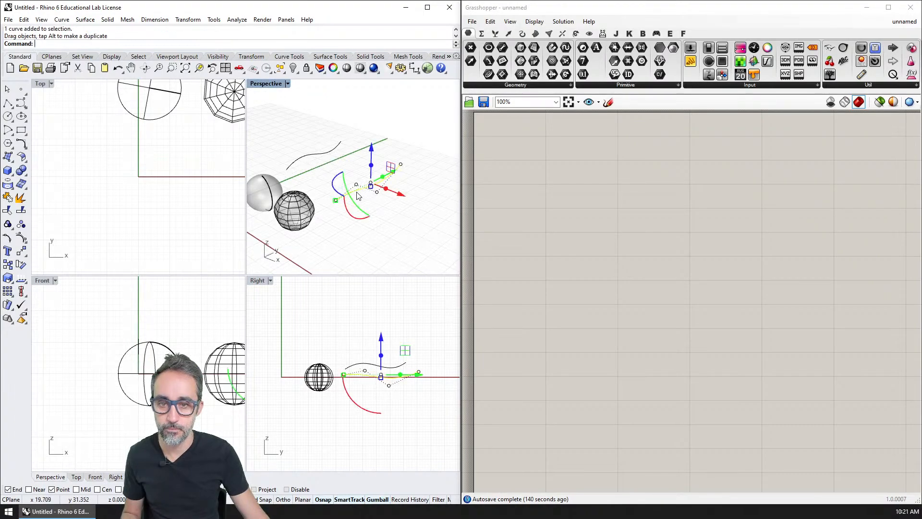
key("Escape")
mouse_move(357, 194)
right_mouse_down()
mouse_move(335, 174)
mouse_move(356, 190)
right_mouse_up()
type("Loft")
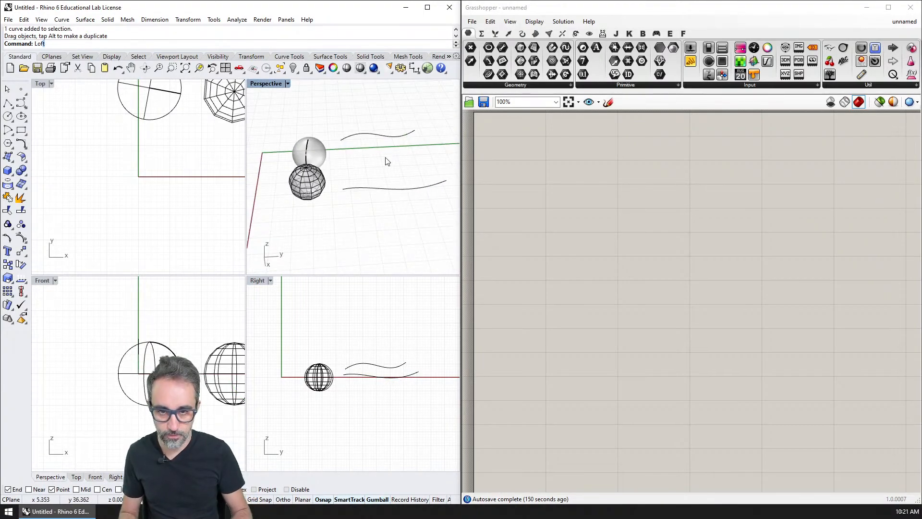
key("Return")
left_click(357, 187)
left_click(349, 138)
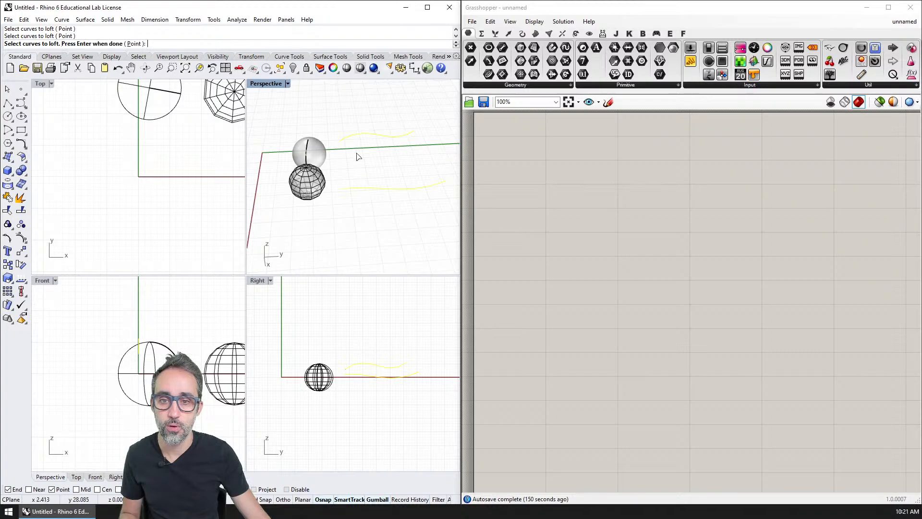
key("Return")
key("Escape")
Step: Loft a surface between the two wavy curves beside the spheres, accepting the default loft options
key("Return")
left_click(355, 188)
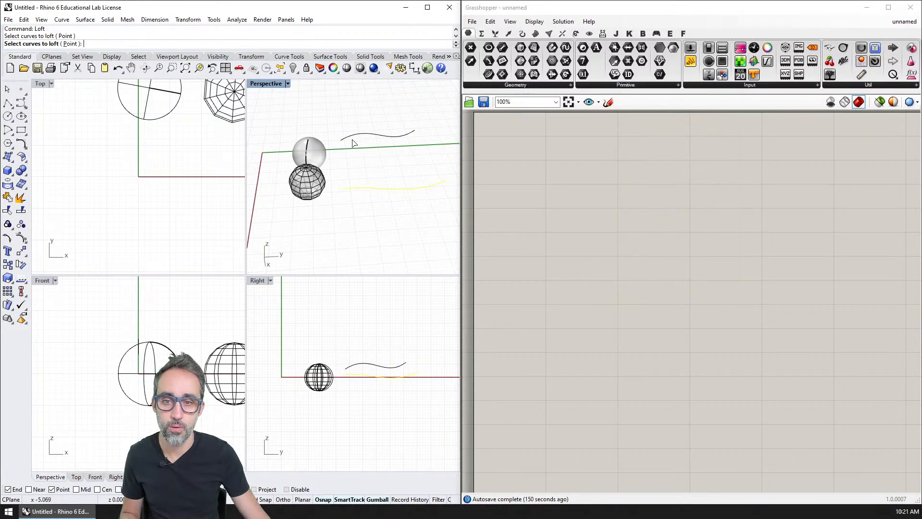
left_click(349, 137)
key("Return")
left_click(646, 285)
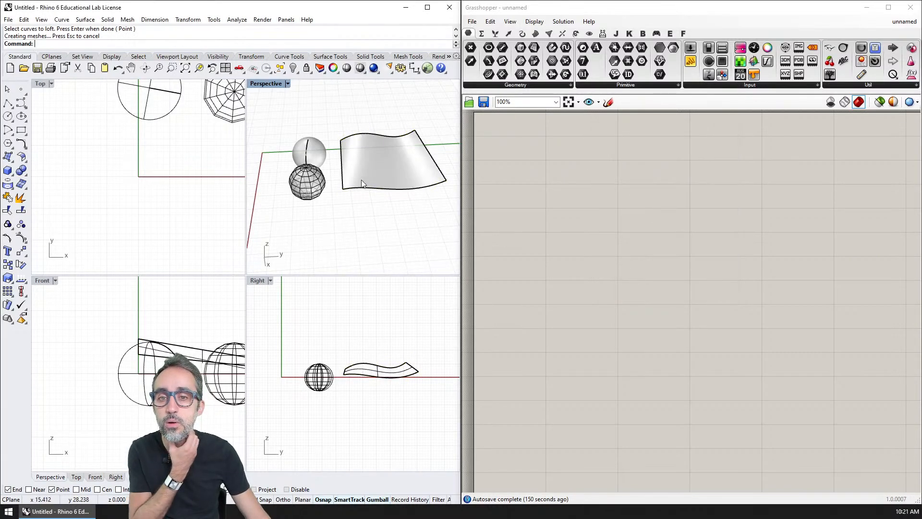
Step: Delete the leftover curve along the lofted surface's front edge and maximize the Perspective viewport
left_click(339, 186)
key("Delete")
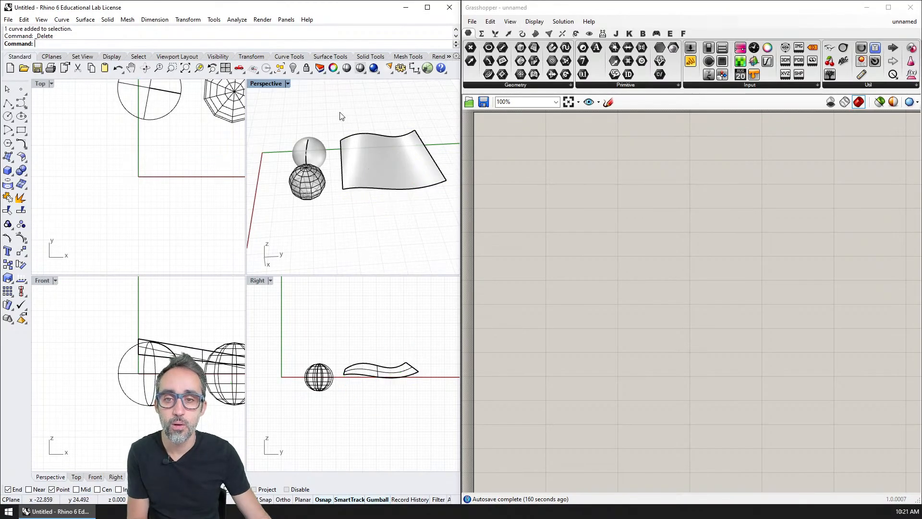
double_click(256, 85)
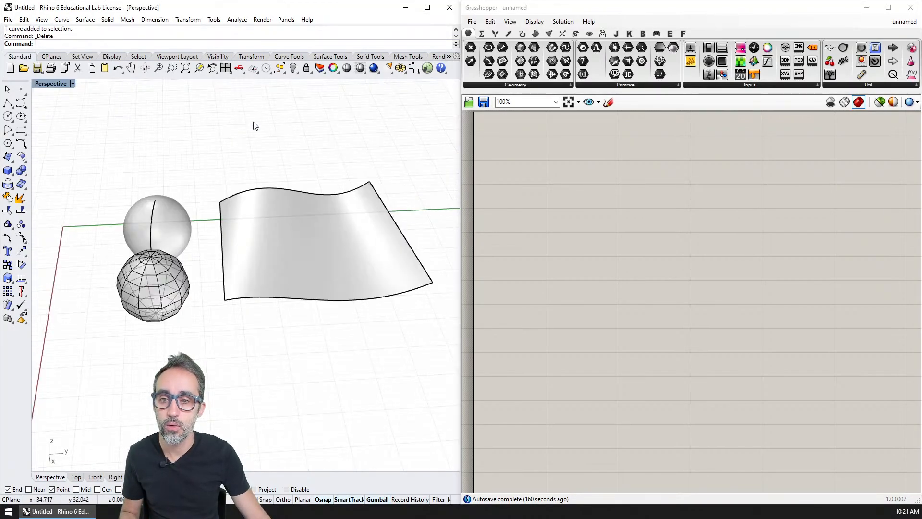
Step: Preview a polygon mesh of the lofted surface at medium density, uncover it by moving the options dialog aside, and cancel the meshing
right_click_drag(256, 126, 359, 272)
right_click_drag(268, 248, 276, 267)
left_click(258, 238)
type("Mes")
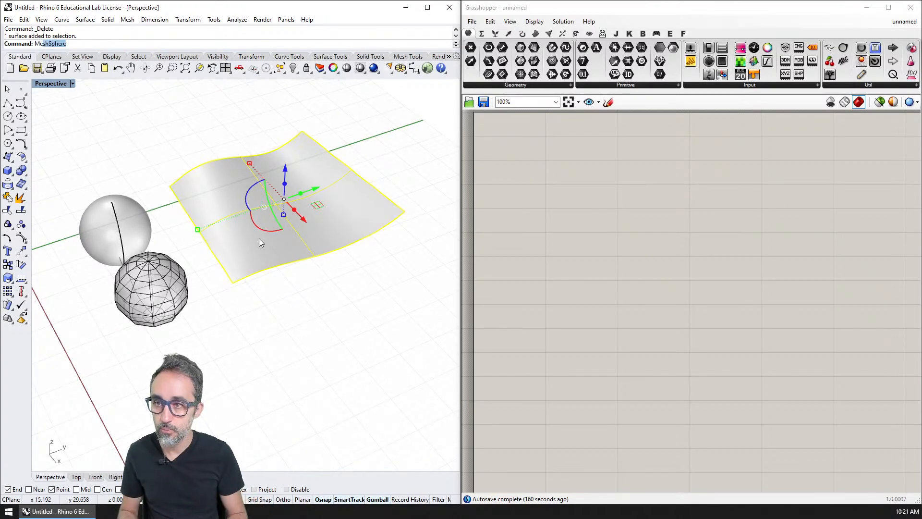
type("h")
key("Return")
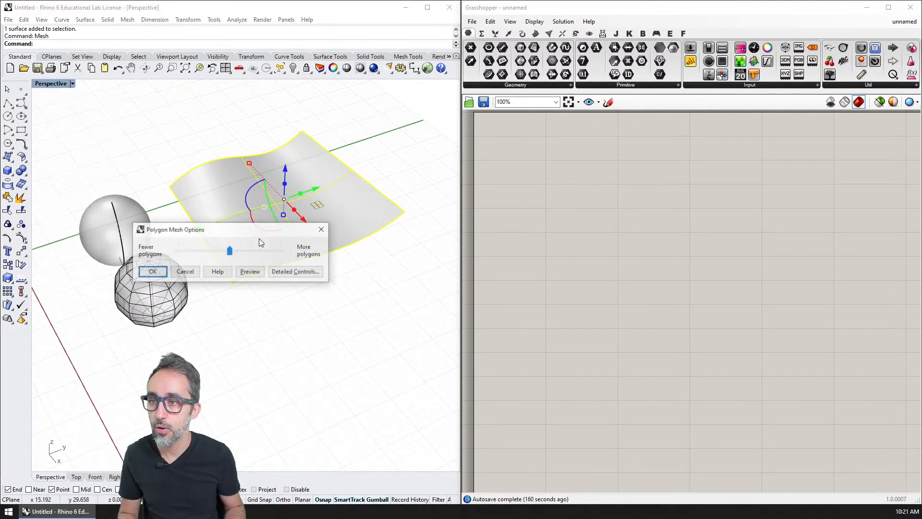
left_click(250, 271)
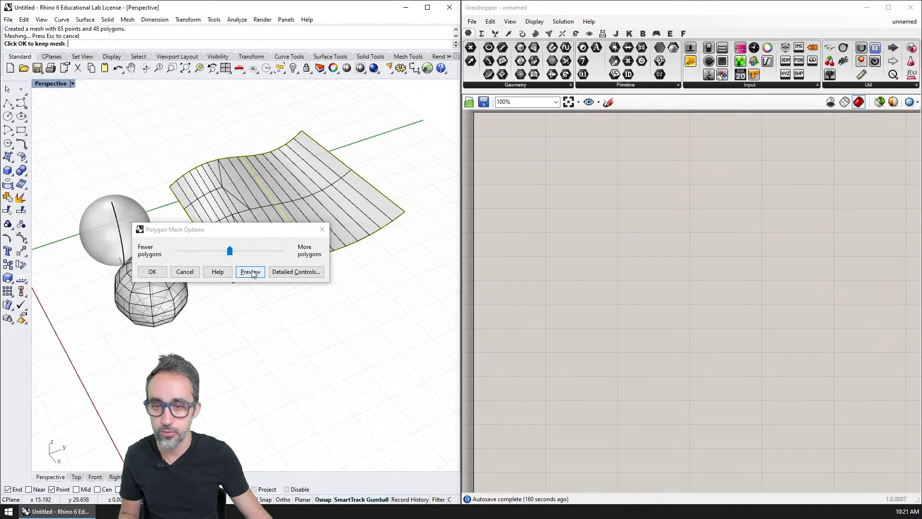
left_click_drag(256, 231, 286, 293)
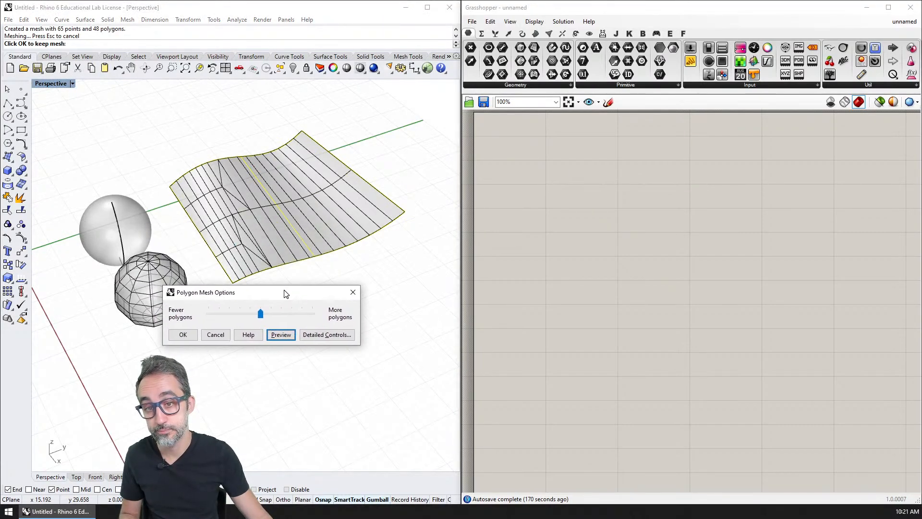
key("Escape")
Step: Clear the lofted surface, the mesh sphere and the NURBS sphere from the Perspective view
right_click_drag(282, 326, 327, 329)
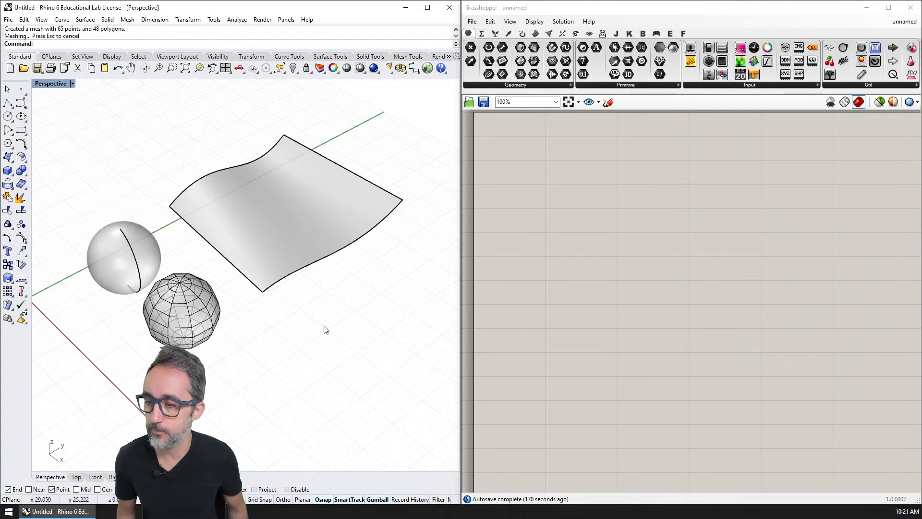
left_click(275, 202)
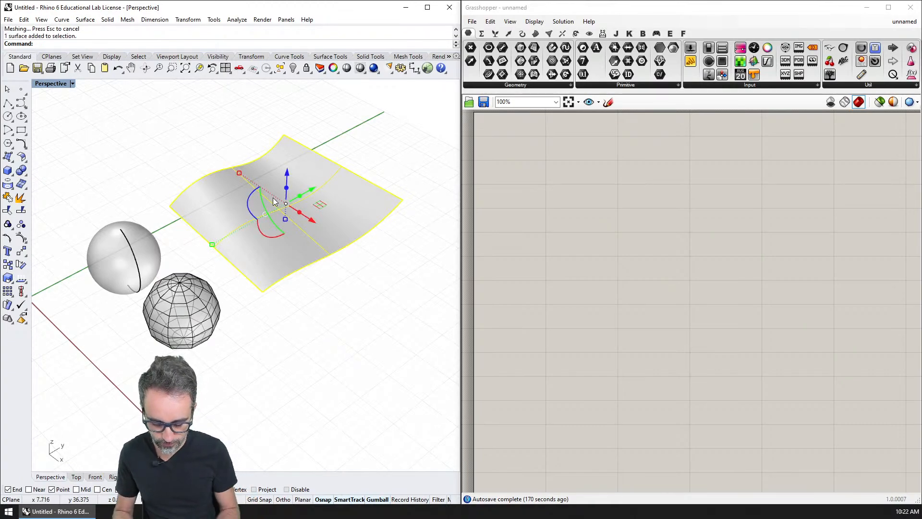
key("ctrl+h")
right_click_drag(278, 239, 220, 295)
left_click(263, 267)
key("Delete")
scroll(247, 267, "up", 4)
scroll(253, 259, "down", 3)
left_click(209, 260)
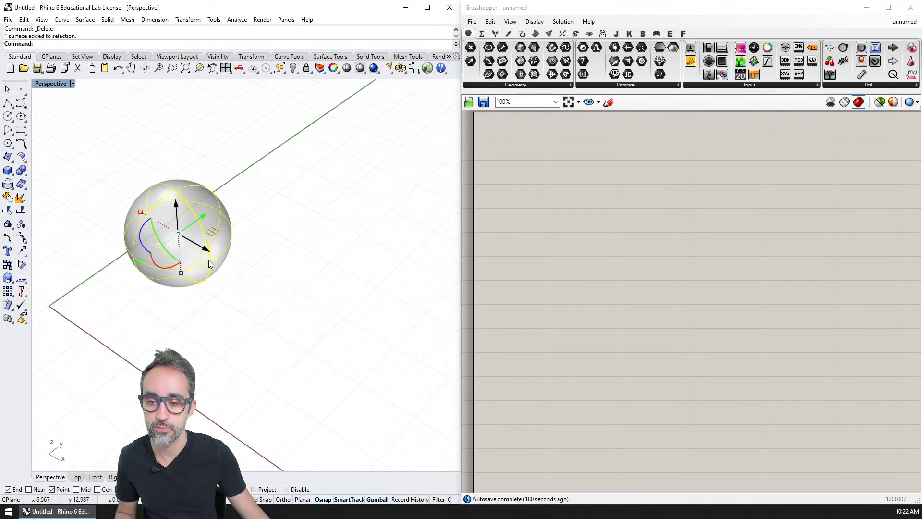
key("Delete")
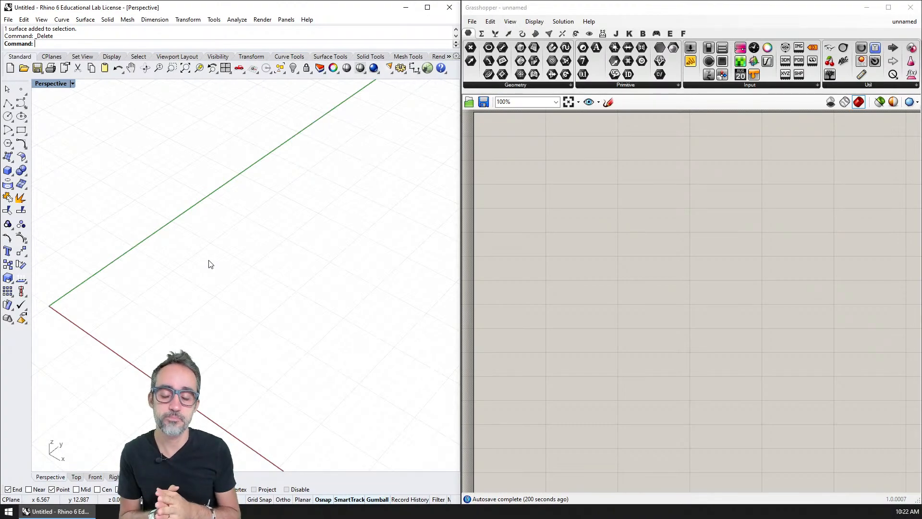
Step: Switch to Grasshopper and save the empty definition to the Desktop as "8.3 Meshes"
left_click(627, 217)
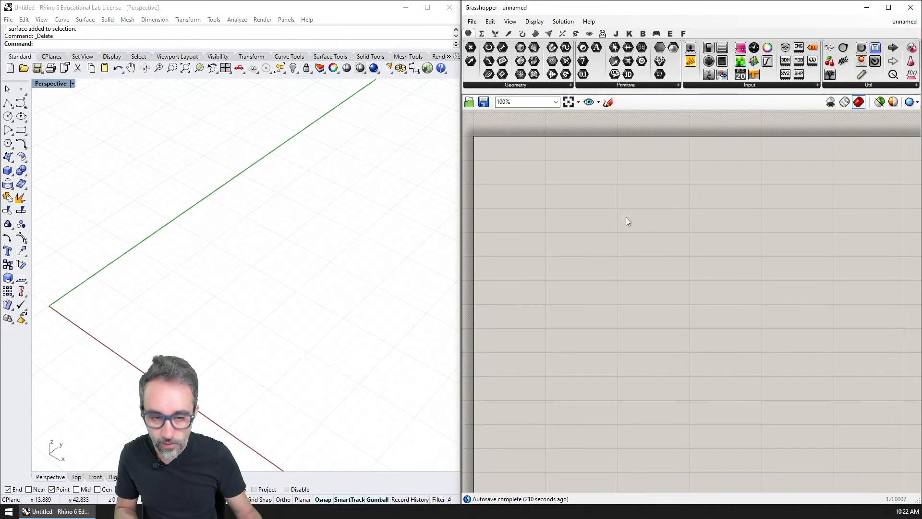
key("ctrl+s")
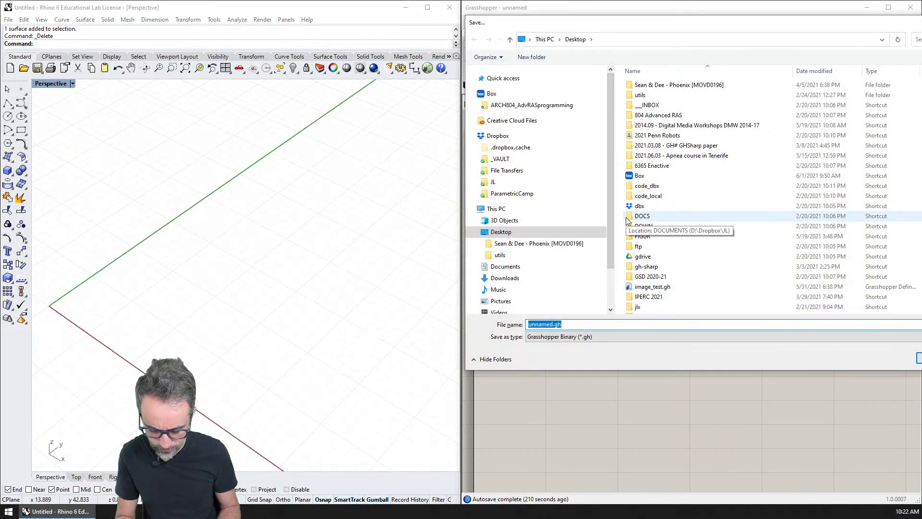
type("8.3 ")
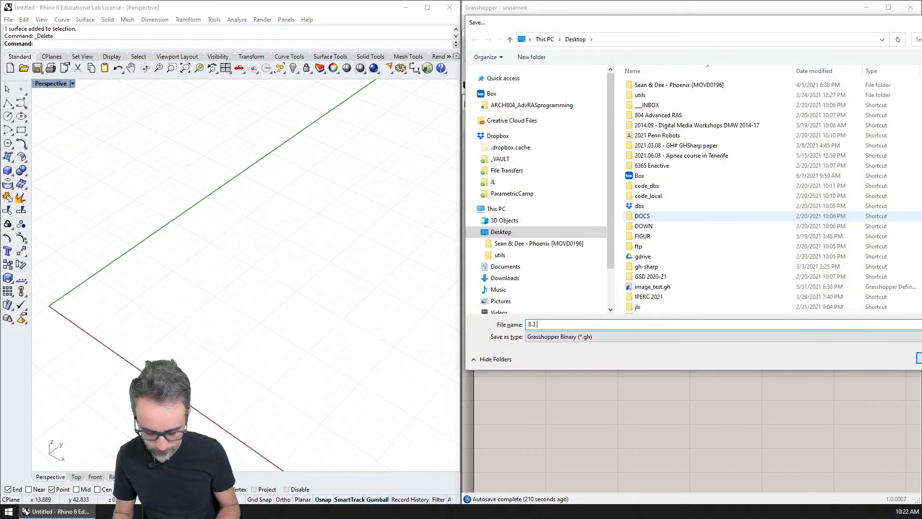
type("Meshes")
key("Return")
Step: Switch to Rhino and save the model to the Desktop as "8.3 Meshes", matching the Grasshopper file's name without its .gh extension
left_click(228, 308)
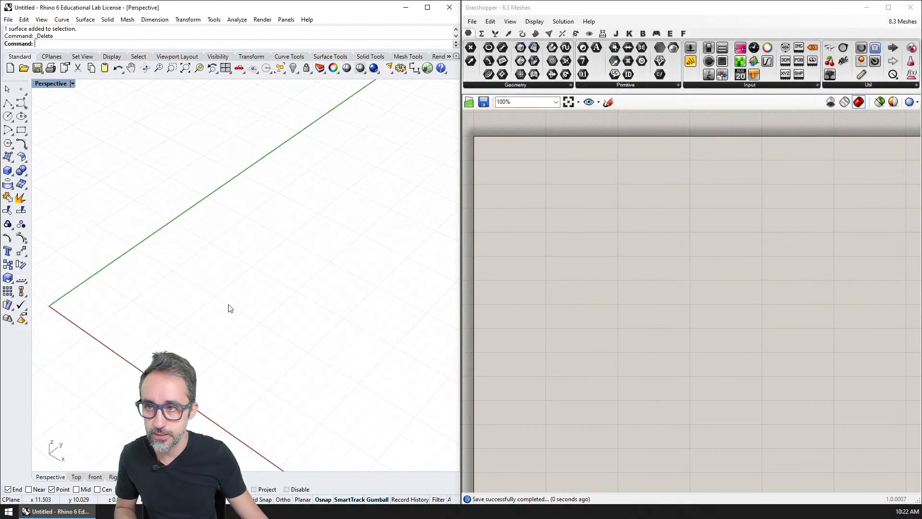
left_click(9, 19)
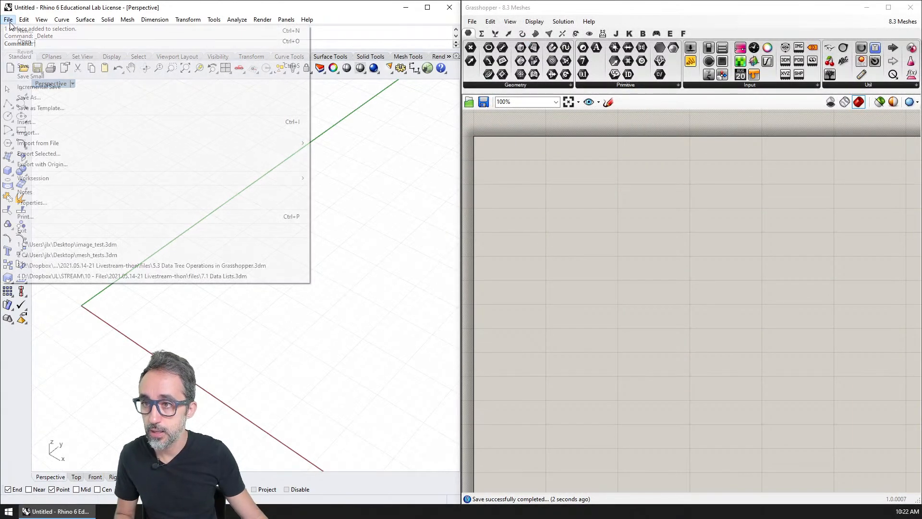
left_click(50, 96)
type("8.")
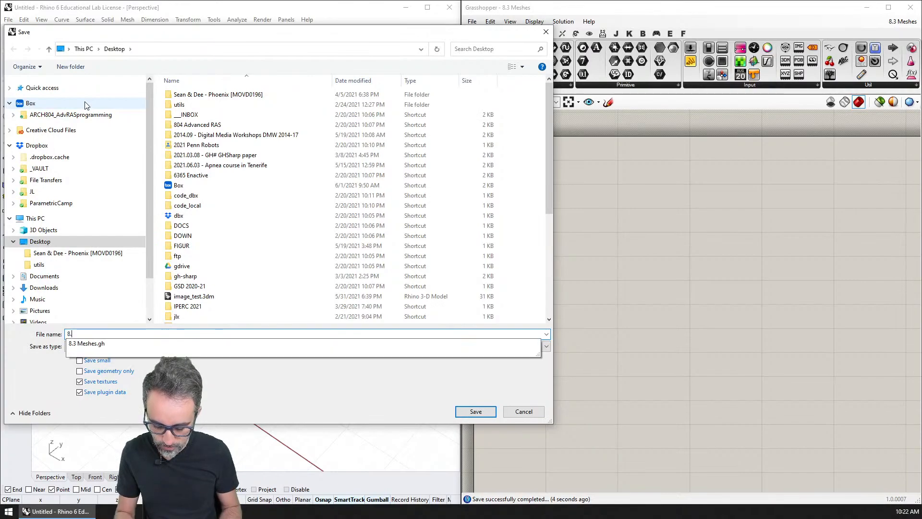
type("3")
key("Down")
key("BackSpace")
key("BackSpace")
key("BackSpace")
key("Return")
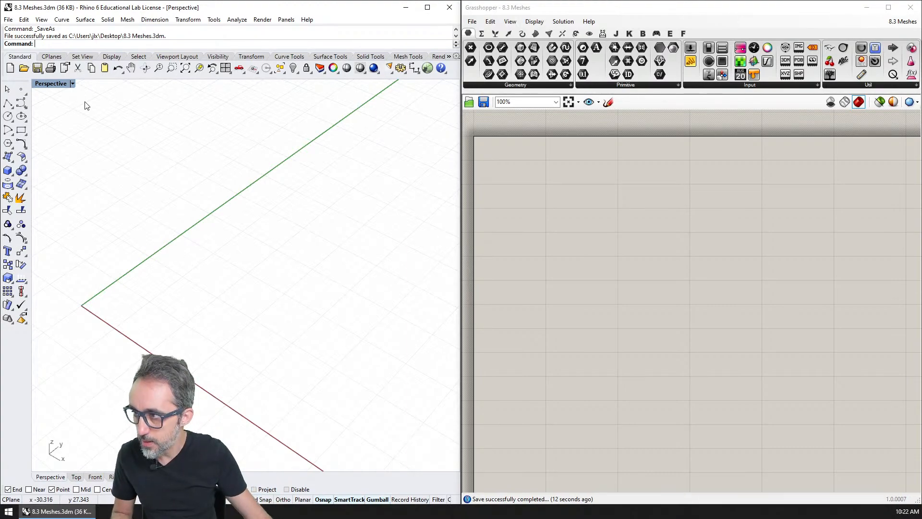
left_click(543, 218)
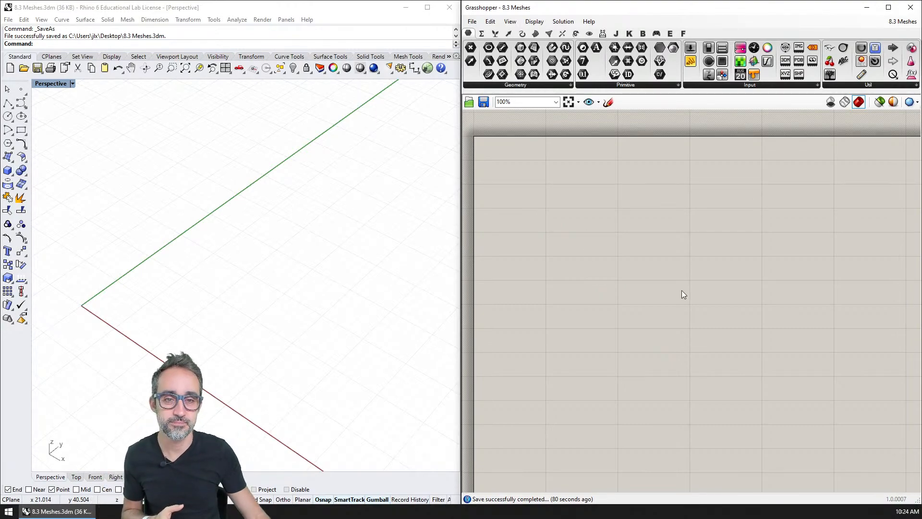
right_click_drag(681, 290, 689, 252)
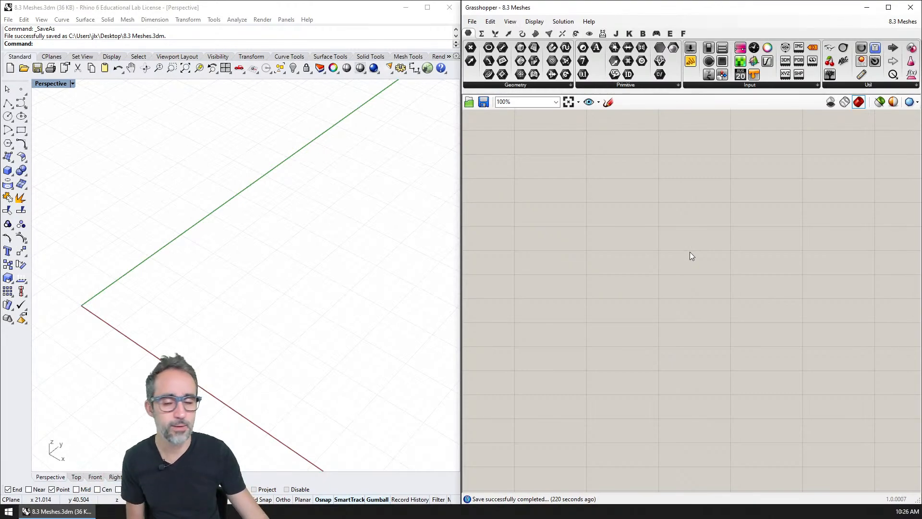
right_click_drag(218, 294, 214, 268)
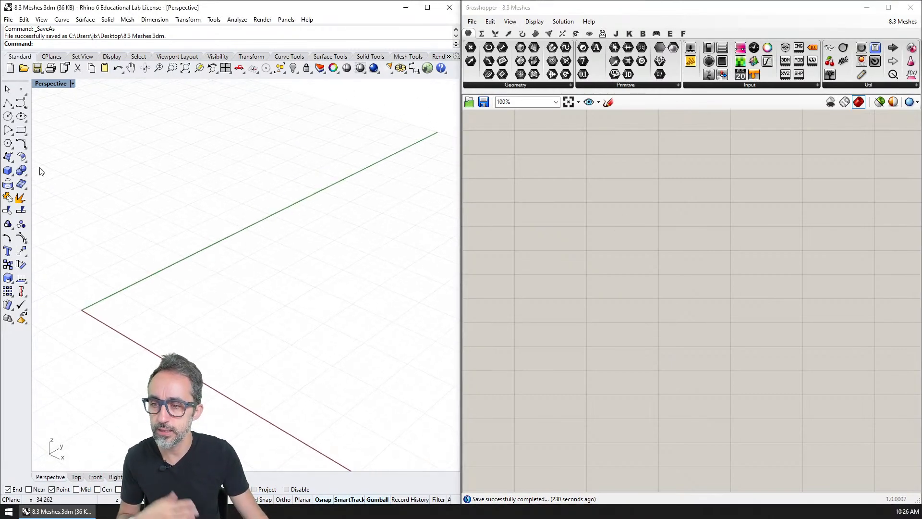
left_click(8, 170)
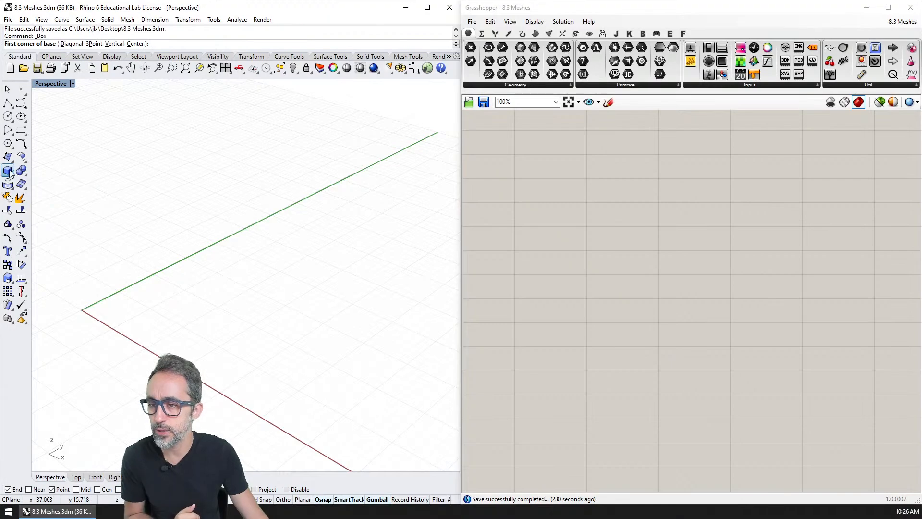
left_click(8, 172)
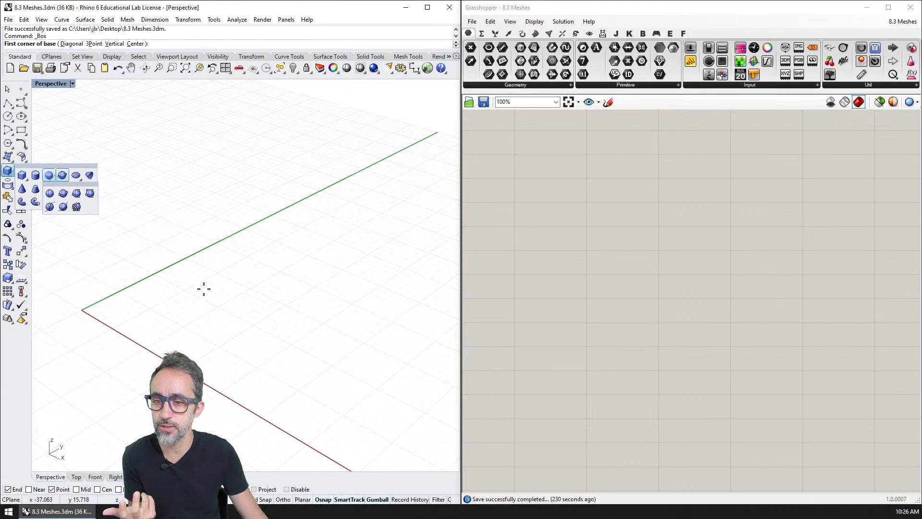
left_click(182, 291)
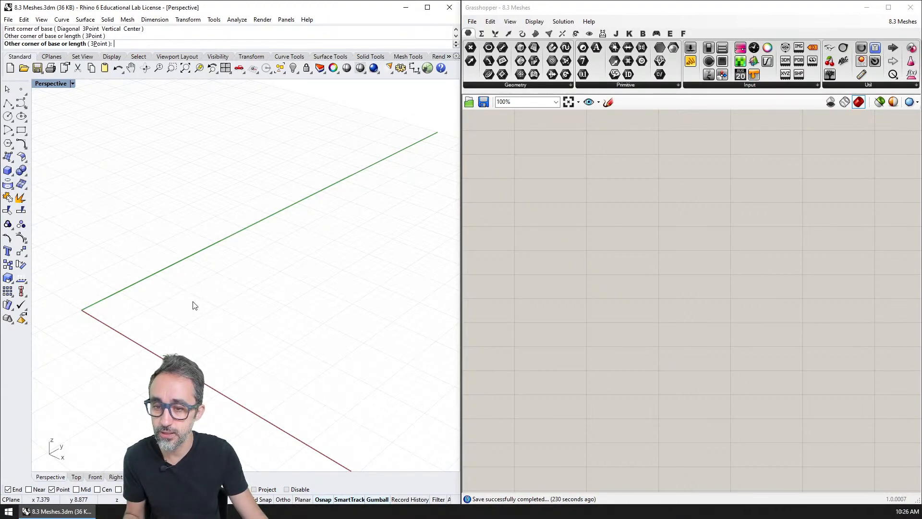
Step: Draw a NURBS sphere from its centre and radius on the ground plane, close to the origin
left_click(8, 170)
left_click(51, 181)
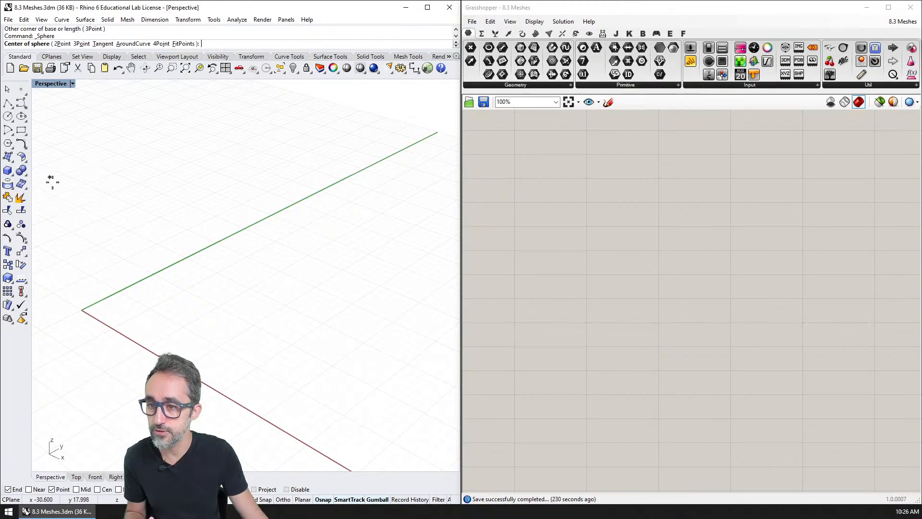
left_click(183, 288)
left_click(227, 308)
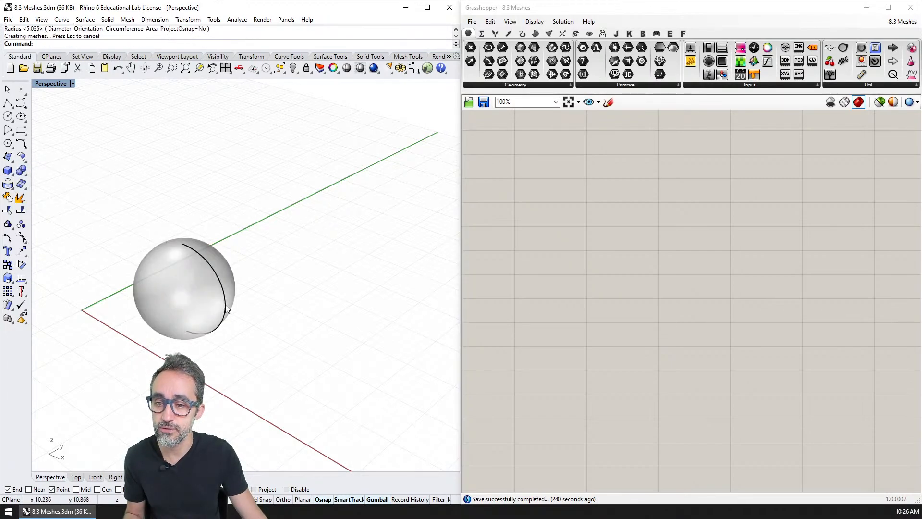
Step: Examine the NURBS sphere's smooth surface and seam line up close and from farther away
scroll(228, 309, "up", 5)
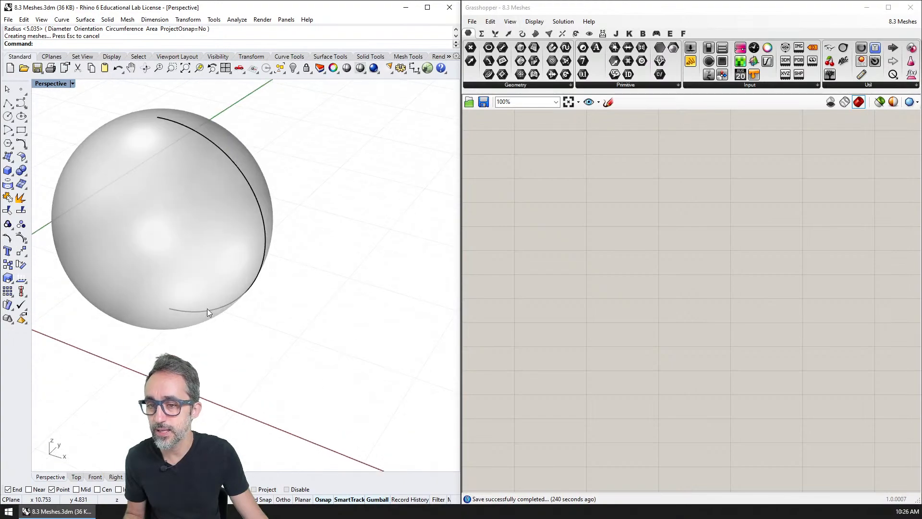
right_click_drag(207, 308, 192, 309)
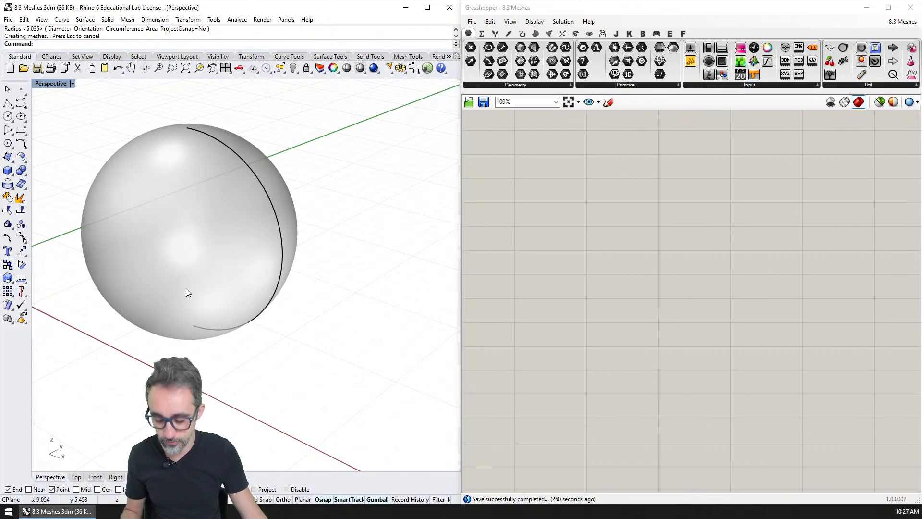
scroll(188, 292, "up", 5)
scroll(218, 281, "down", 2)
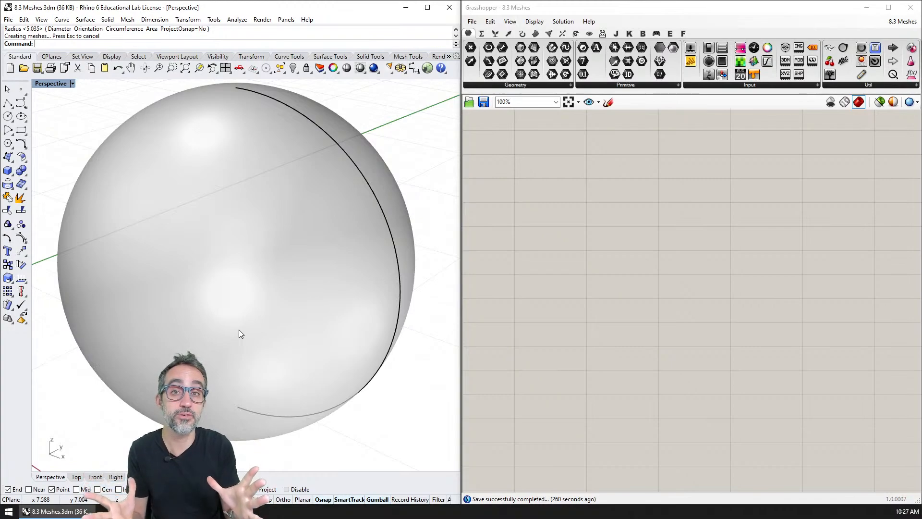
scroll(223, 312, "down", 2)
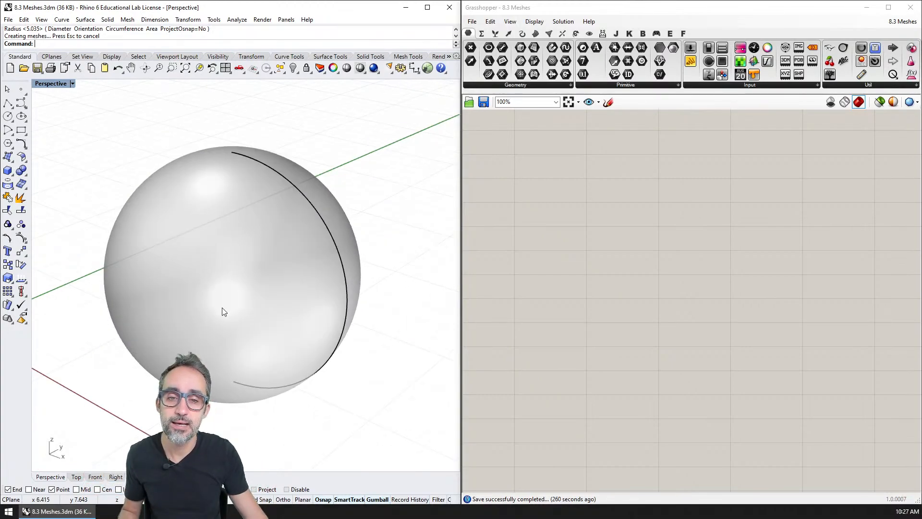
scroll(224, 312, "down", 2)
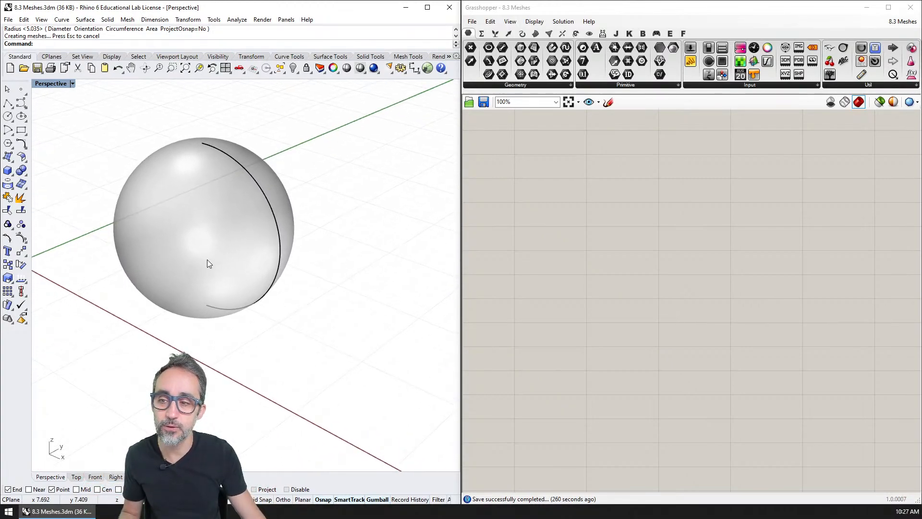
scroll(233, 277, "down", 2)
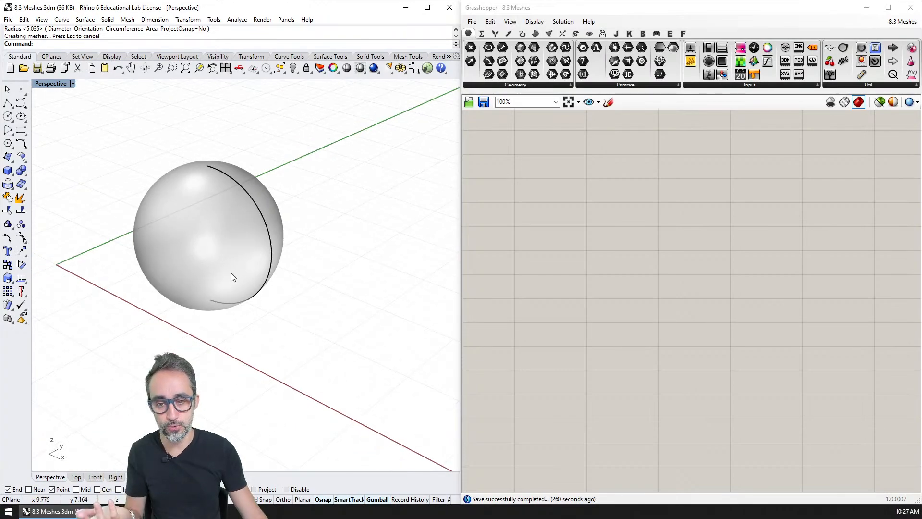
Step: Draw a mesh sphere of similar size beside the NURBS sphere, with 10 vertical faces and 10 around faces
right_click_drag(264, 267, 252, 248, "shift")
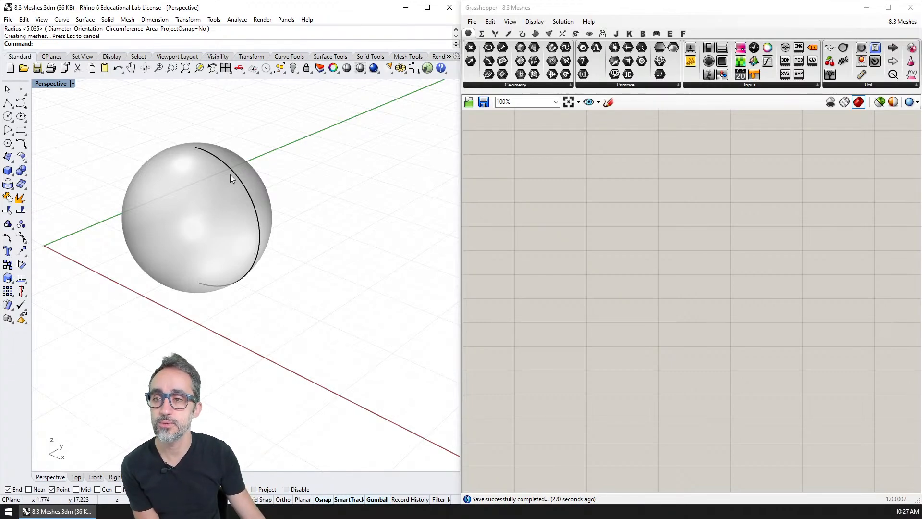
left_click(127, 20)
mouse_move(140, 44)
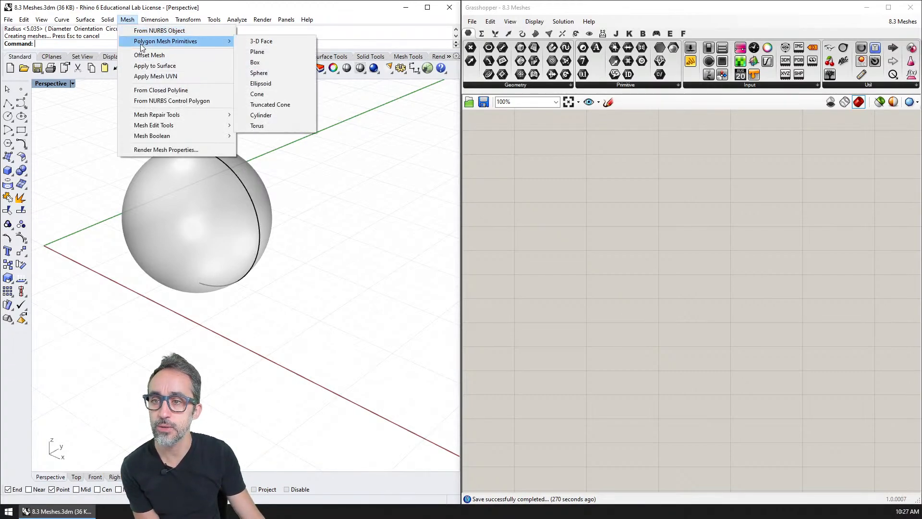
left_click(265, 74)
left_click(374, 294)
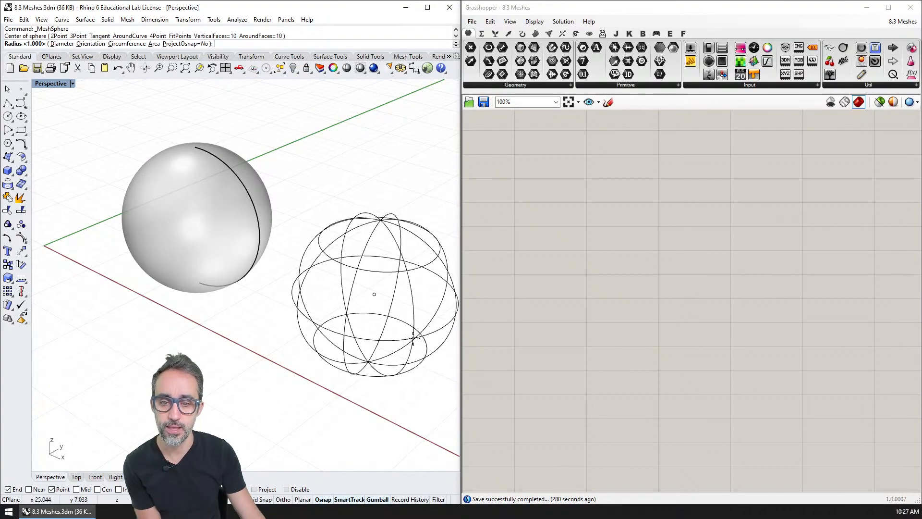
left_click(413, 338)
Step: Examine the mesh sphere's flat facets and edges up close and next to the smooth NURBS sphere
scroll(363, 330, "up", 3)
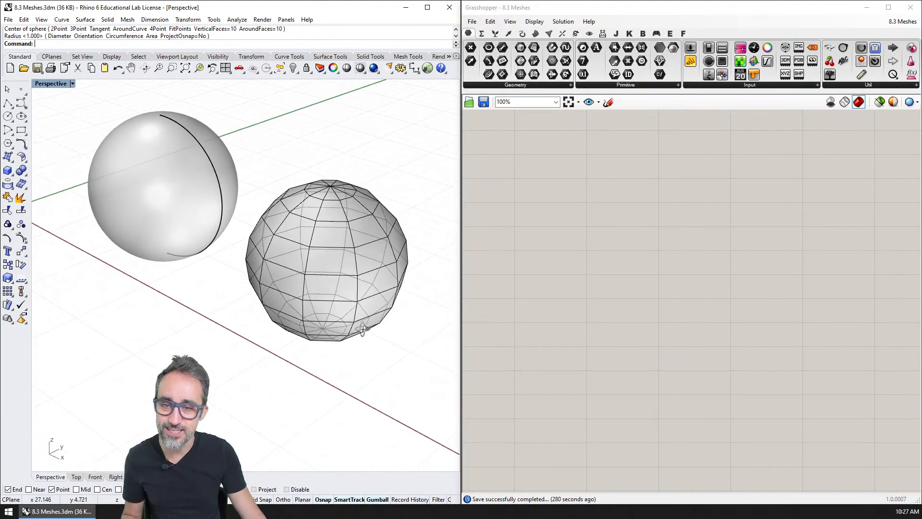
right_click_drag(363, 330, 372, 361)
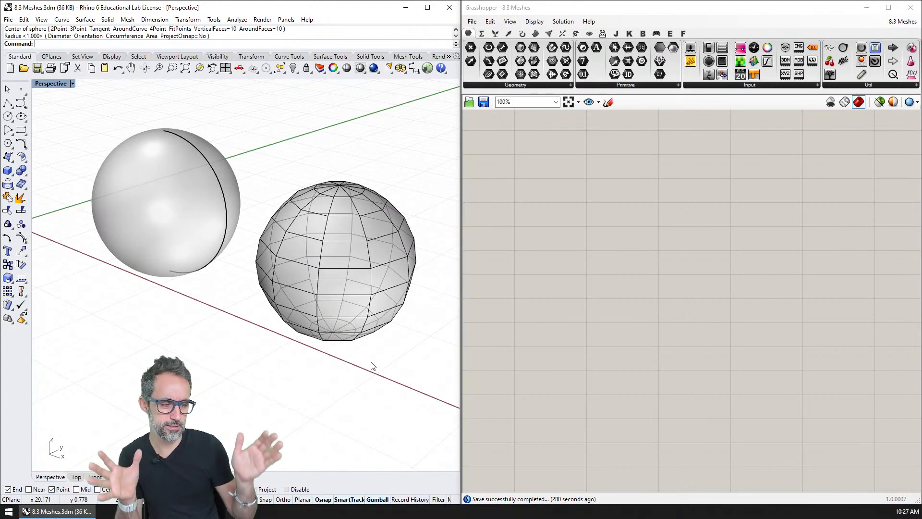
scroll(402, 201, "up", 5)
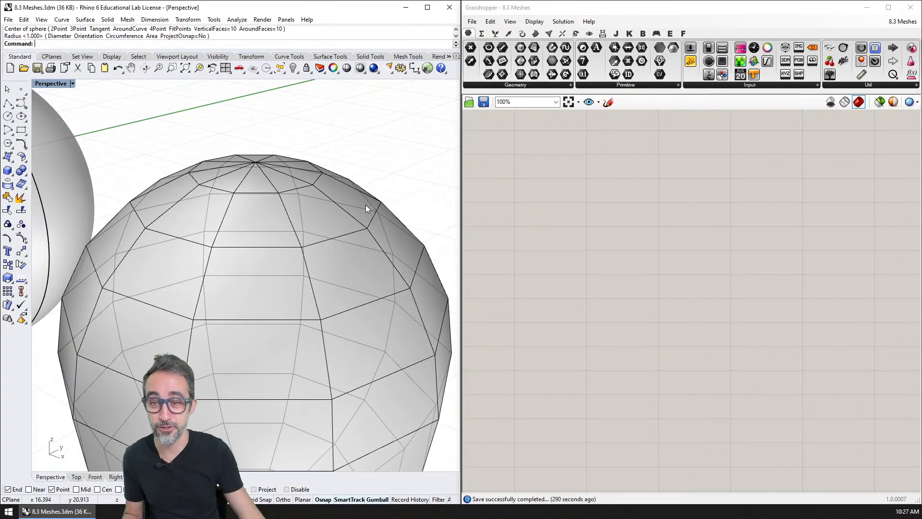
scroll(365, 208, "down", 6)
scroll(328, 222, "up", 2)
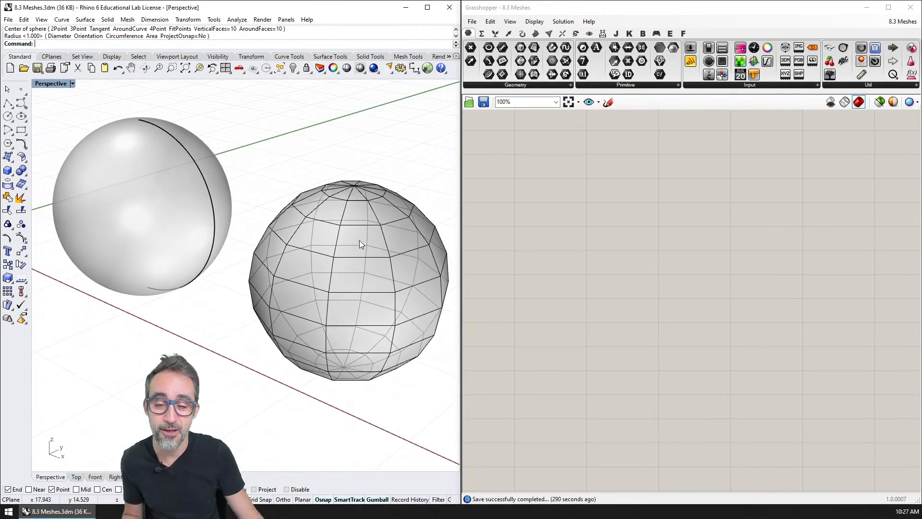
mouse_move(359, 240)
right_mouse_down()
mouse_move(341, 237)
mouse_move(347, 252)
right_mouse_up()
scroll(341, 237, "down", 2)
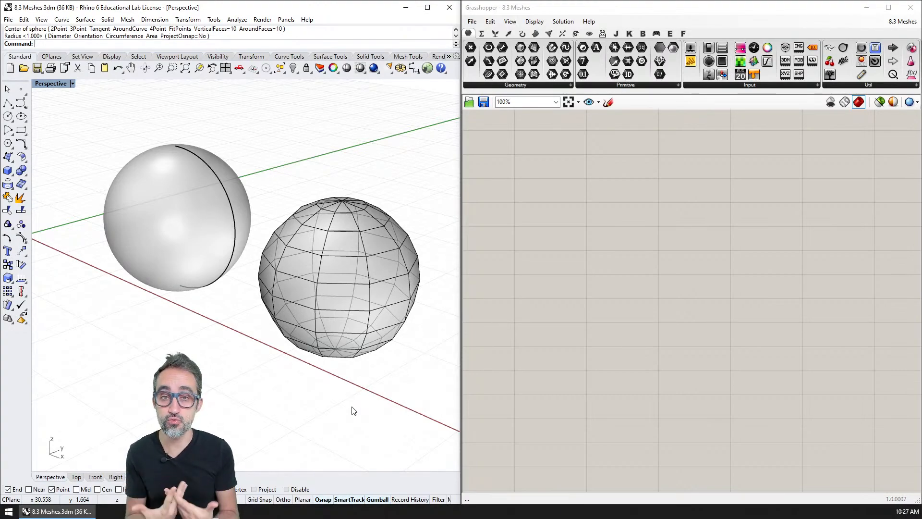
Step: Select the NURBS sphere and the mesh sphere in turn to compare their object types, and inspect the mesh facets
left_click(214, 212)
left_click(307, 307)
key("Escape")
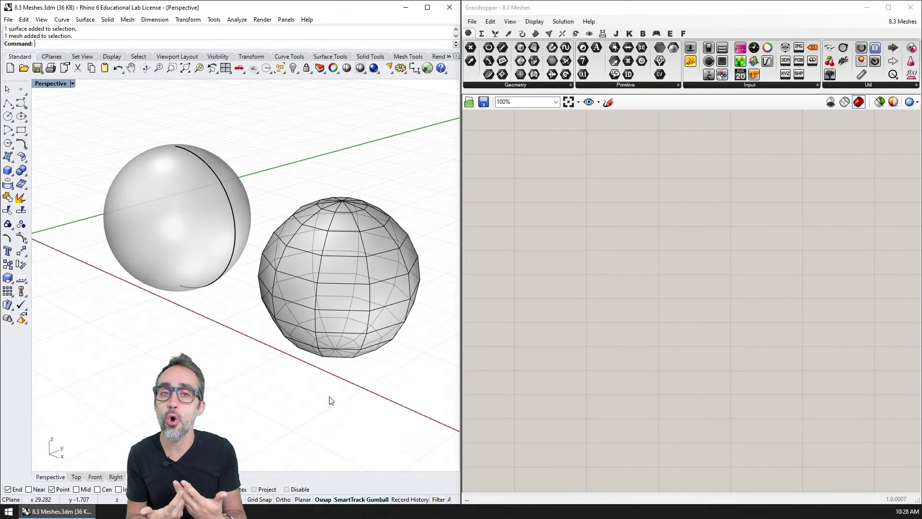
scroll(333, 308, "up", 3)
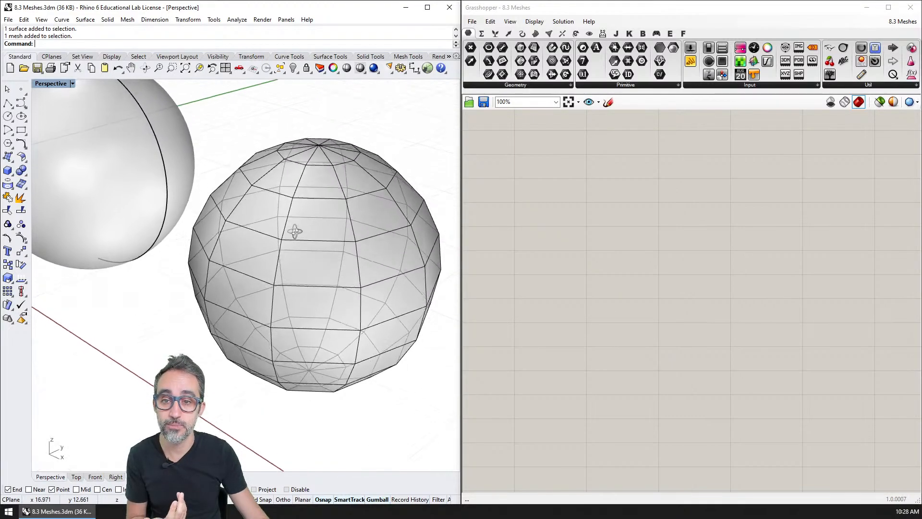
scroll(292, 232, "down", 3)
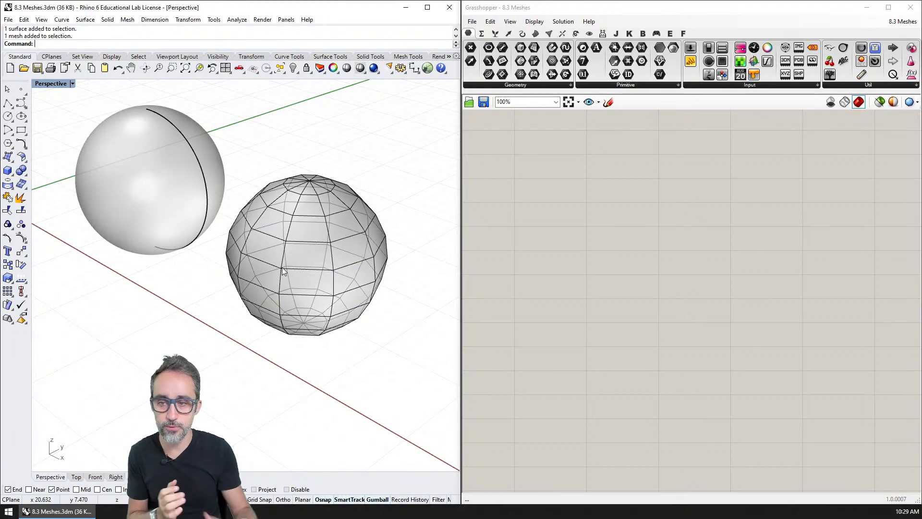
left_click(206, 209)
left_click(284, 293)
left_click(311, 384)
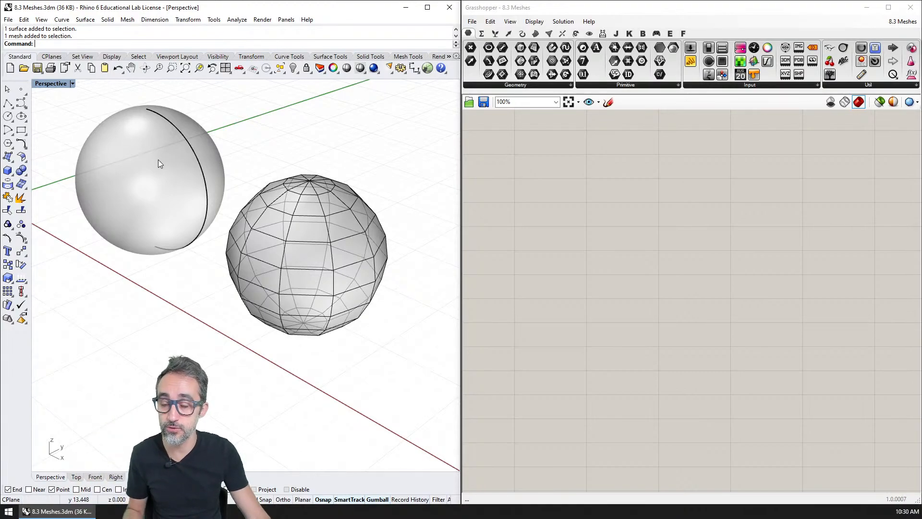
Step: Compare the NURBS sphere's continuous surface with the mesh sphere's polygon faces from several angles
right_click_drag(158, 160, 201, 197)
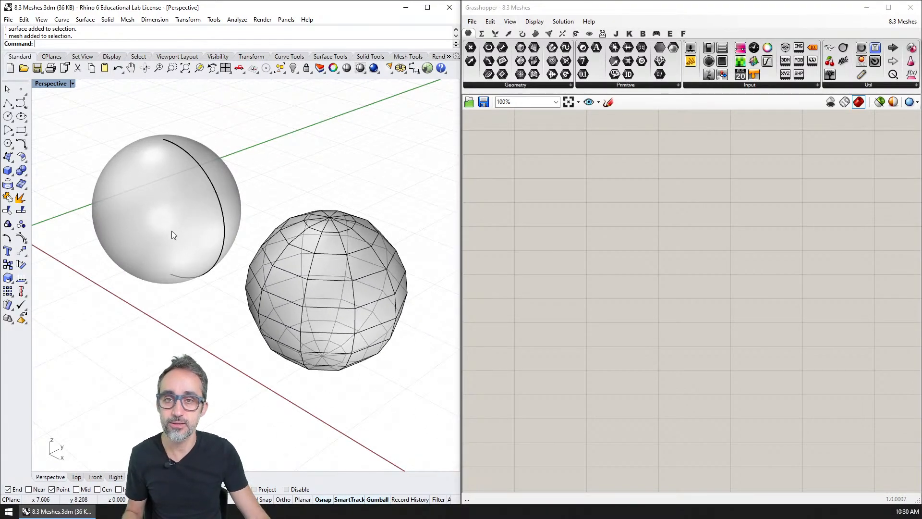
scroll(179, 203, "up", 3)
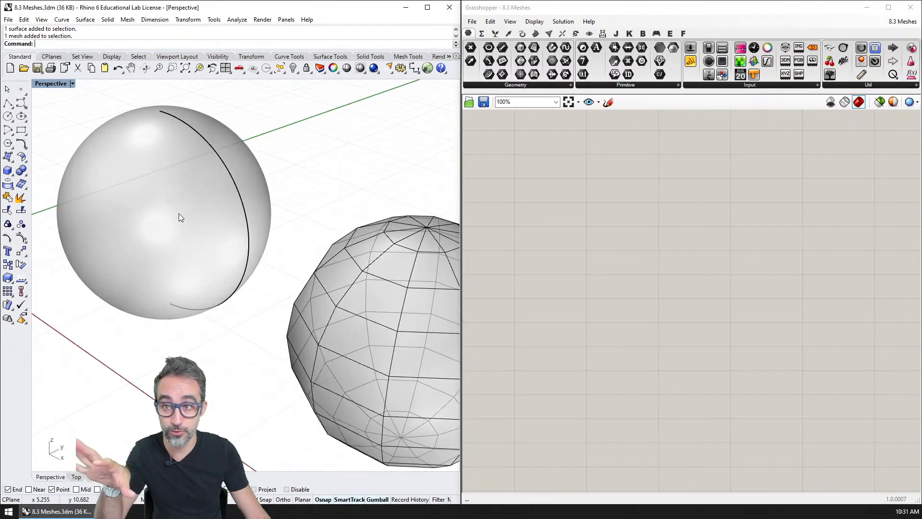
scroll(179, 213, "down", 2)
scroll(185, 256, "down", 1)
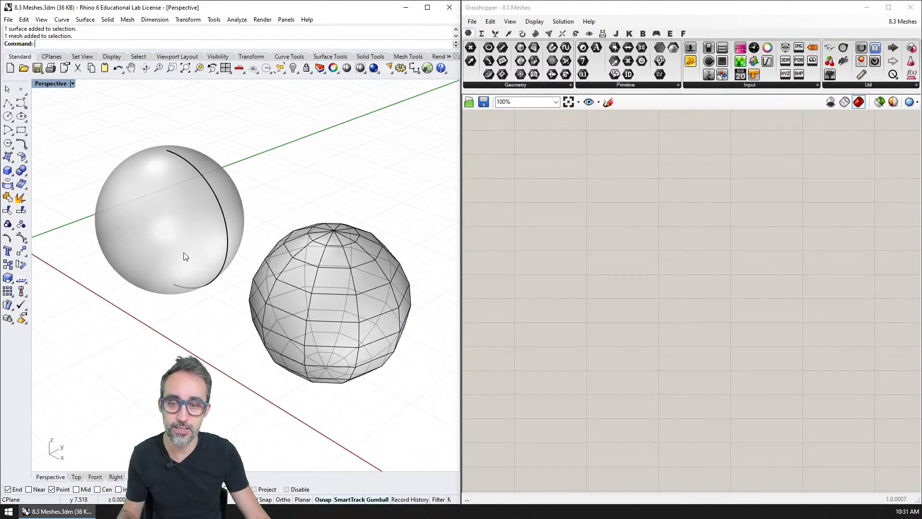
right_click_drag(201, 275, 194, 246, "shift")
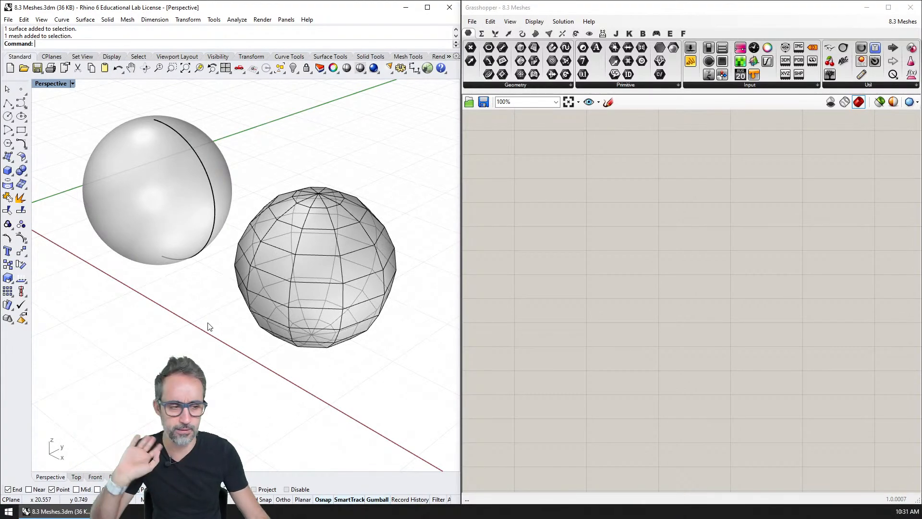
mouse_move(210, 344)
right_mouse_down()
mouse_move(208, 307)
mouse_move(212, 329)
right_mouse_up()
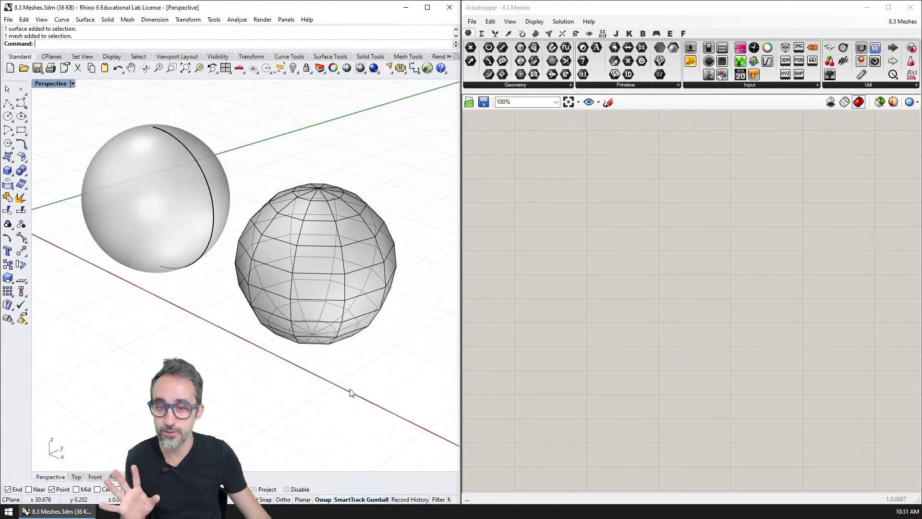
right_click_drag(358, 180, 347, 215)
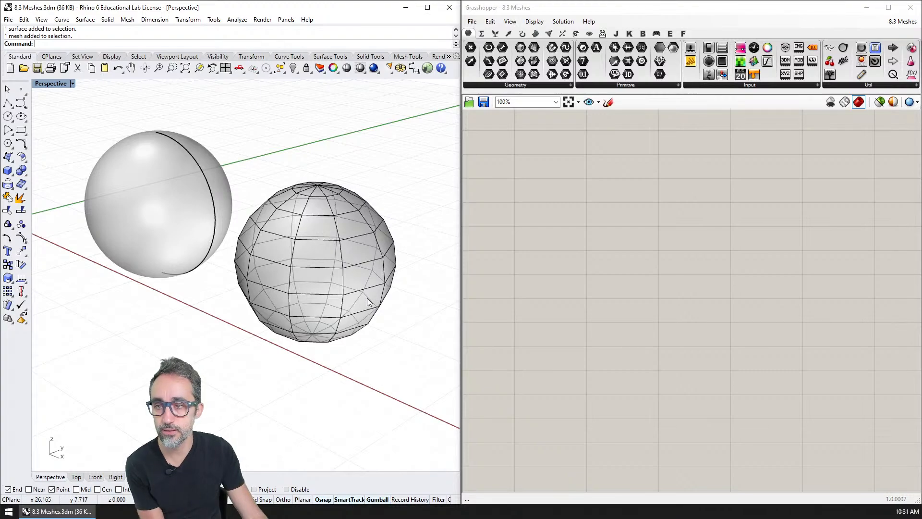
Step: Draw another mesh sphere beyond the first one, with 1000 vertical faces and 1000 around faces
scroll(366, 290, "down", 2)
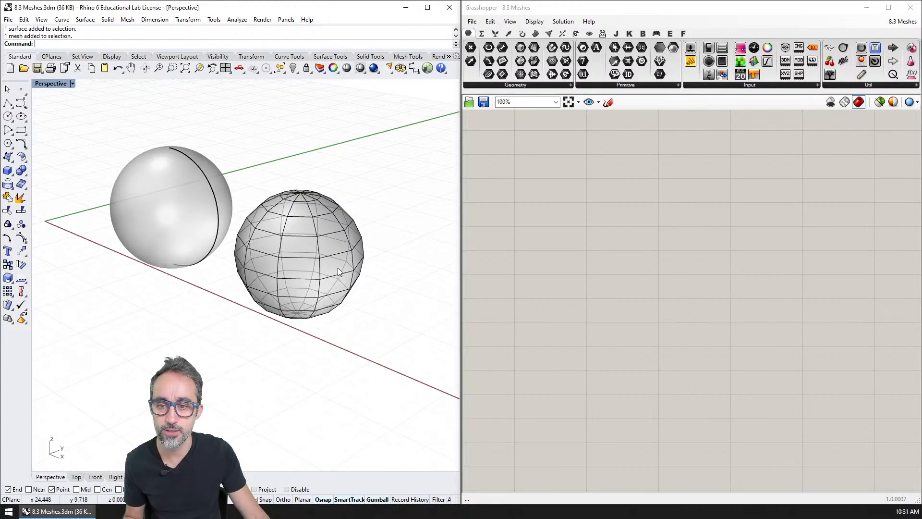
scroll(339, 271, "down", 1)
left_click(127, 19)
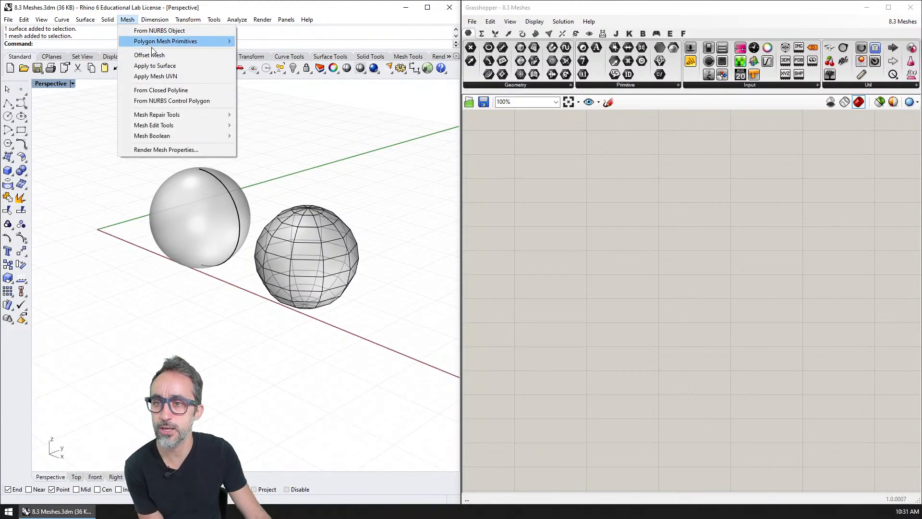
mouse_move(158, 45)
left_click(280, 72)
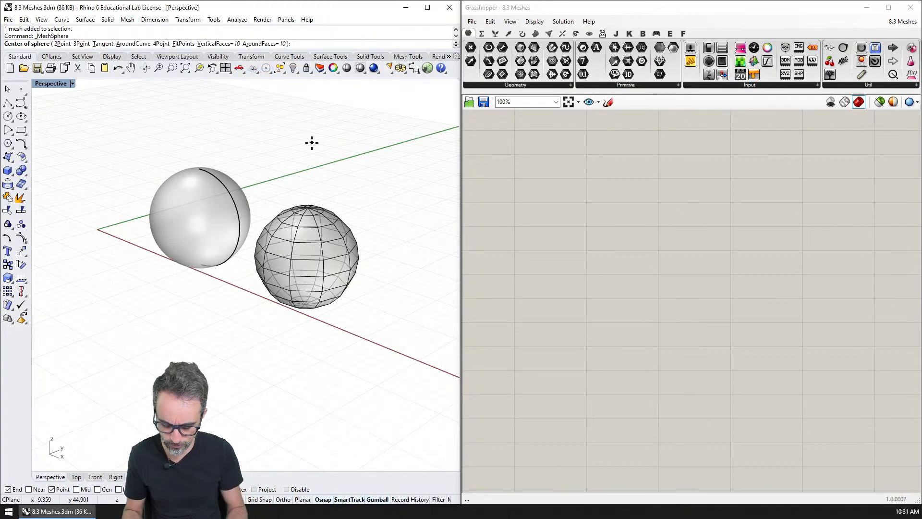
type("v")
key("Return")
type("1000")
key("Return")
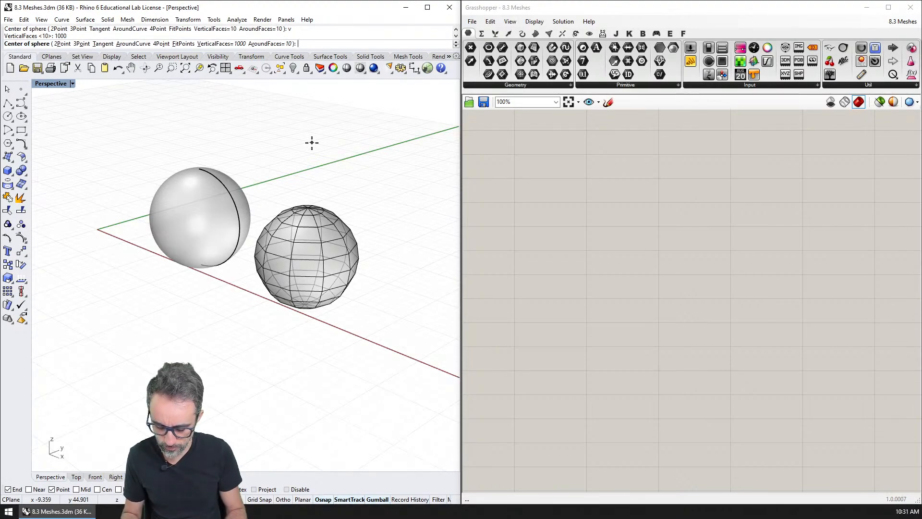
type("r")
key("Return")
type("1000")
key("Return")
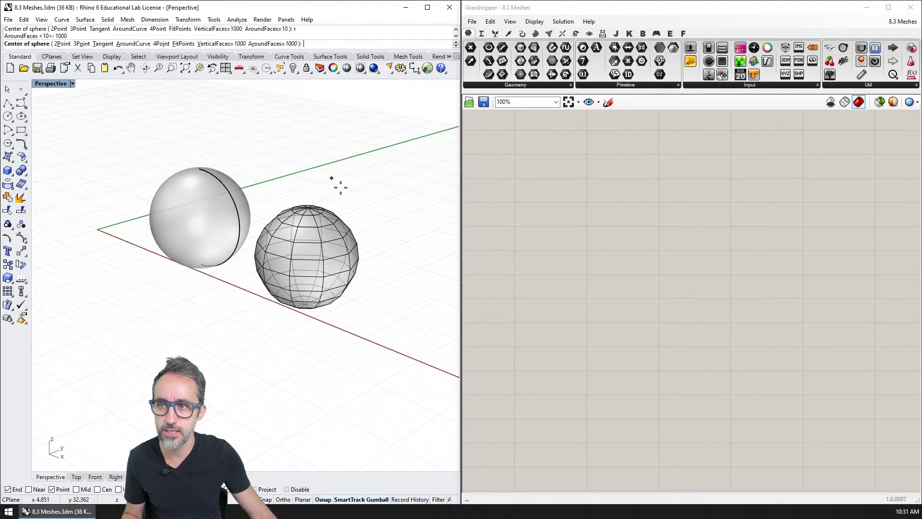
right_click_drag(340, 187, 251, 168, "shift")
left_click(317, 291)
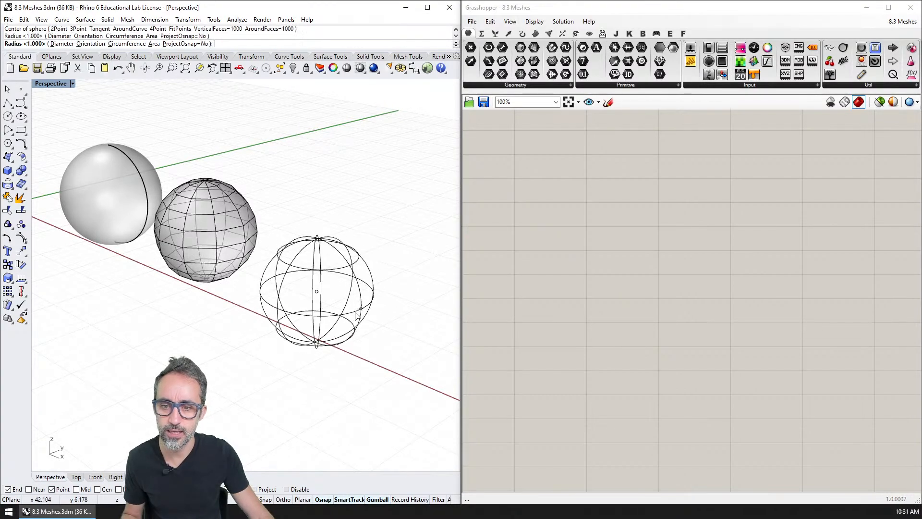
left_click(359, 318)
Step: Examine the dense mesh sphere's outline and edges up close and from farther away
right_click_drag(367, 350, 371, 351)
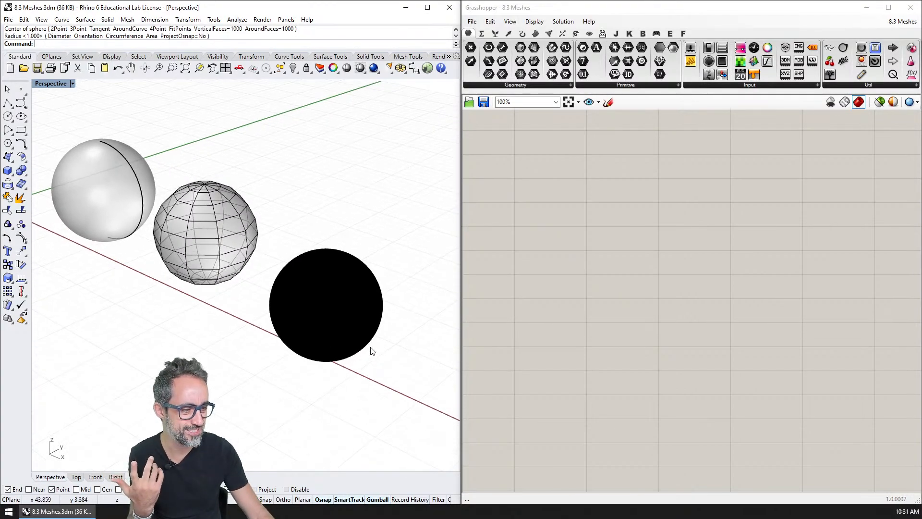
scroll(344, 295, "up", 5)
right_click_drag(352, 219, 305, 253)
scroll(344, 359, "down", 2)
scroll(298, 261, "down", 3)
right_click_drag(337, 327, 335, 285, "shift")
scroll(307, 256, "down", 10)
scroll(298, 247, "down", 2)
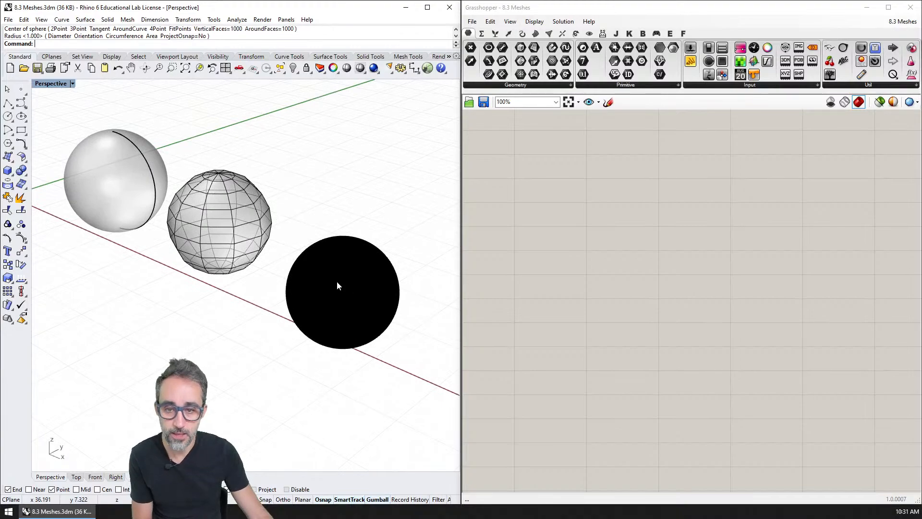
Step: Delete the dense mesh sphere with 1000 by 1000 faces, leaving the other two spheres in view
left_click(336, 282)
key("Delete")
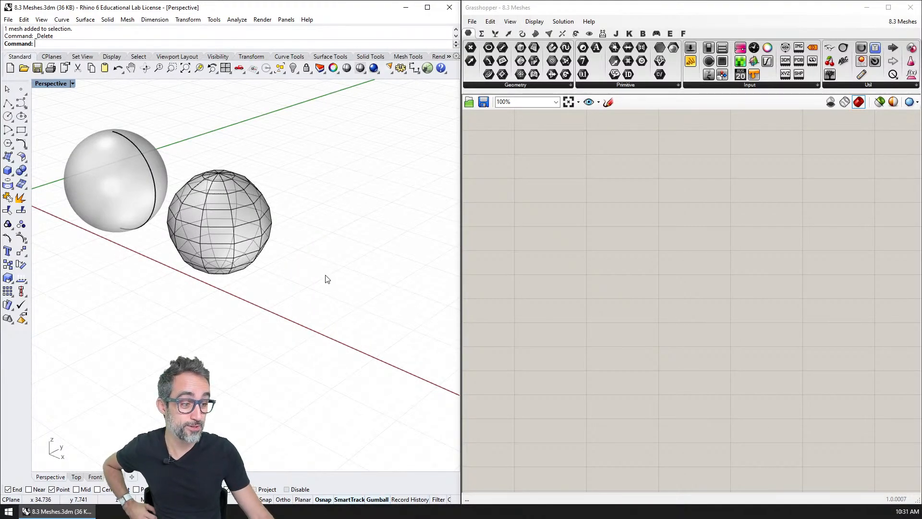
right_click_drag(313, 280, 358, 323, "shift")
scroll(359, 316, "up", 5)
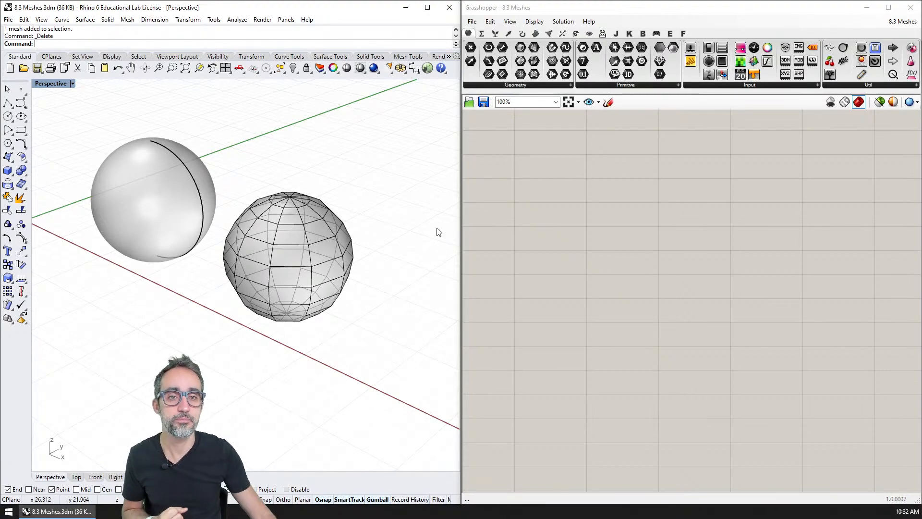
Step: Switch to Grasshopper and place a Mesh Box component on the empty canvas
left_click(546, 181)
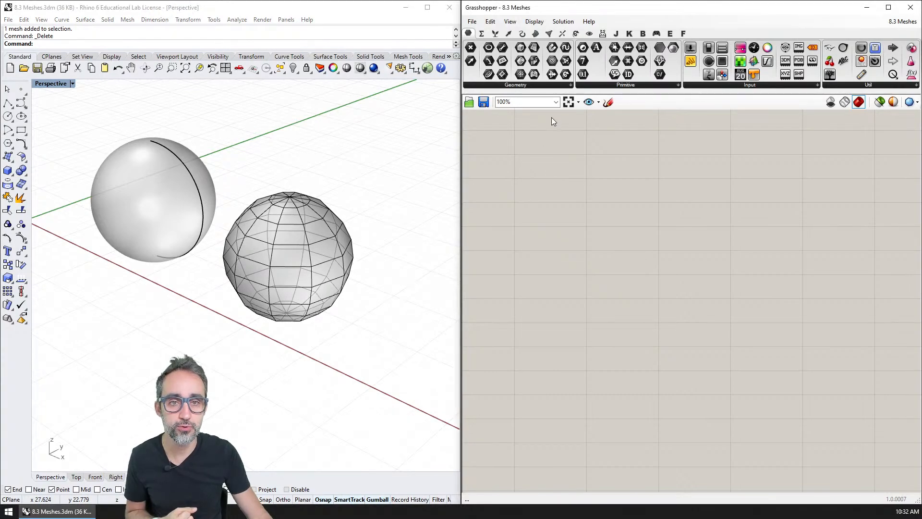
left_click(549, 34)
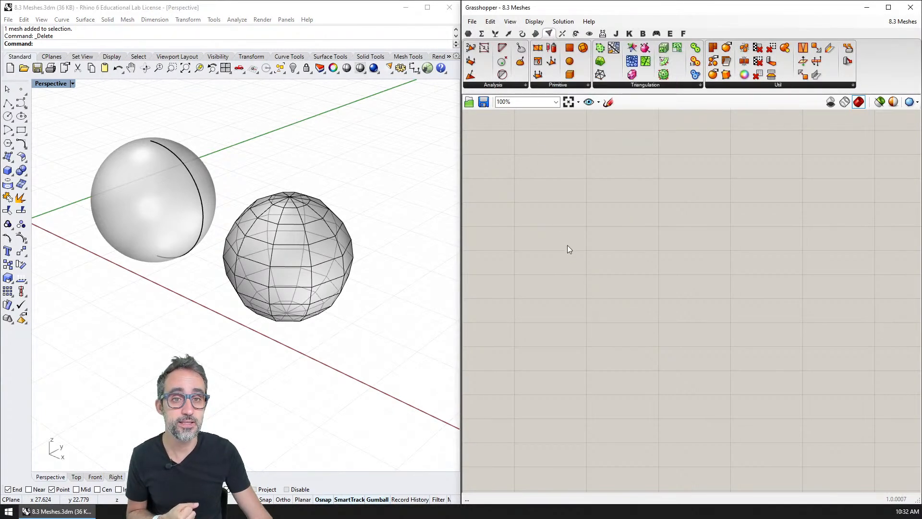
left_click(556, 85)
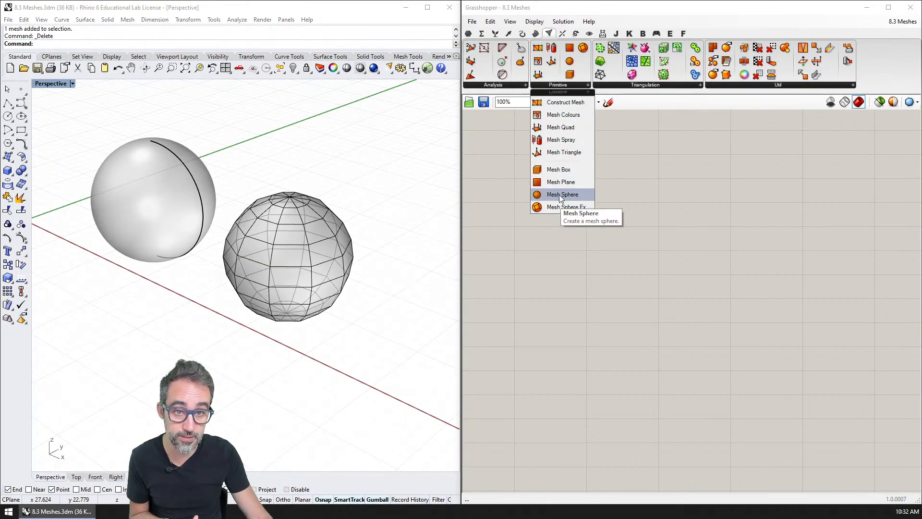
left_click_drag(559, 169, 563, 265)
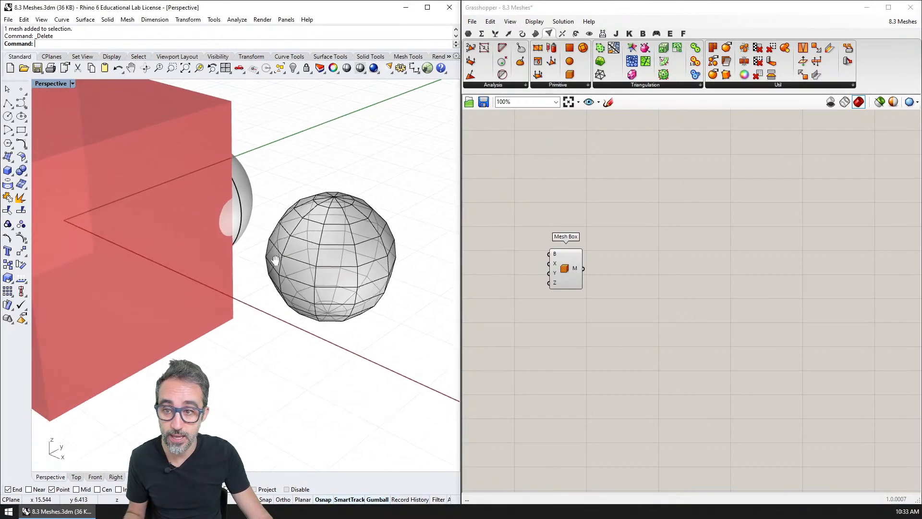
Step: Switch to Rhino and move both spheres together along the Y axis, away from the mesh box preview
right_click_drag(275, 259, 312, 245)
left_click_drag(375, 189, 289, 282)
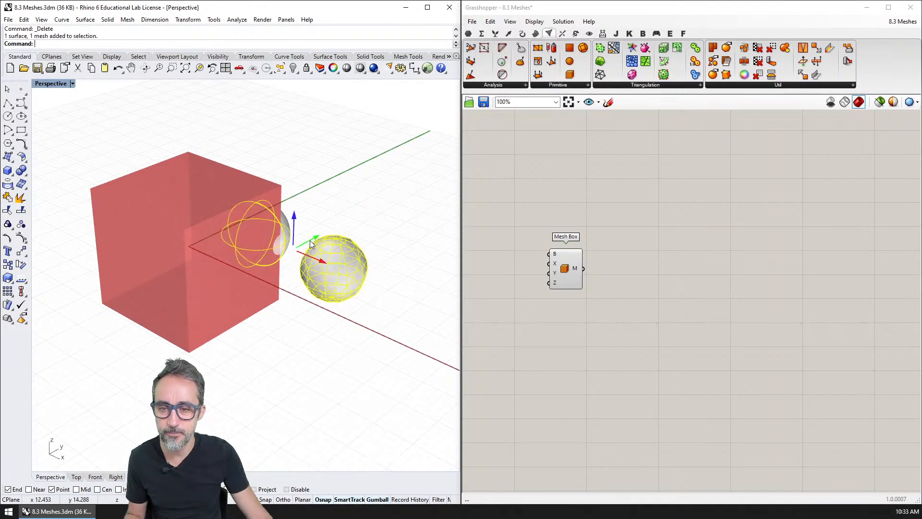
left_click_drag(310, 240, 344, 222)
left_click(320, 285)
right_click_drag(321, 284, 301, 270, "shift")
scroll(316, 288, "up", 1)
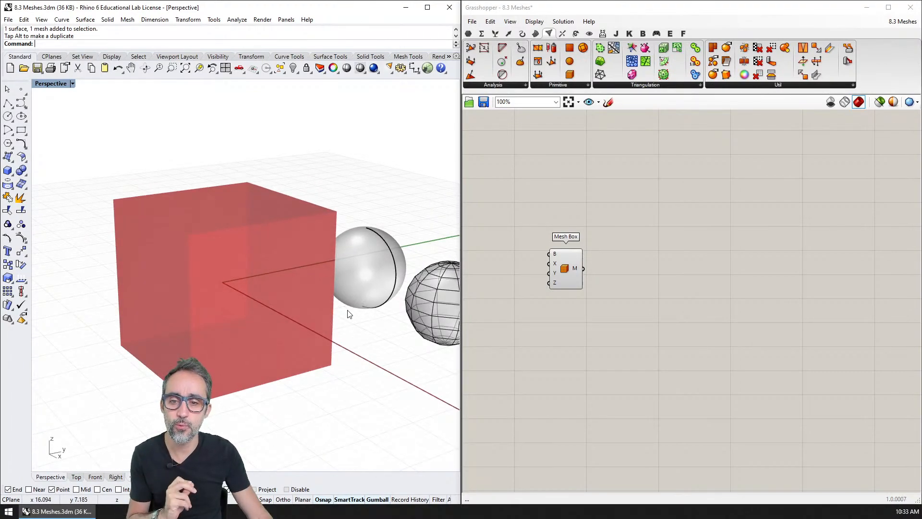
right_click_drag(349, 314, 358, 313)
Step: Move the Mesh Box component higher on the canvas and turn on Preview Mesh Edges to inspect the box's faces
left_click_drag(565, 266, 553, 181)
left_click(510, 22)
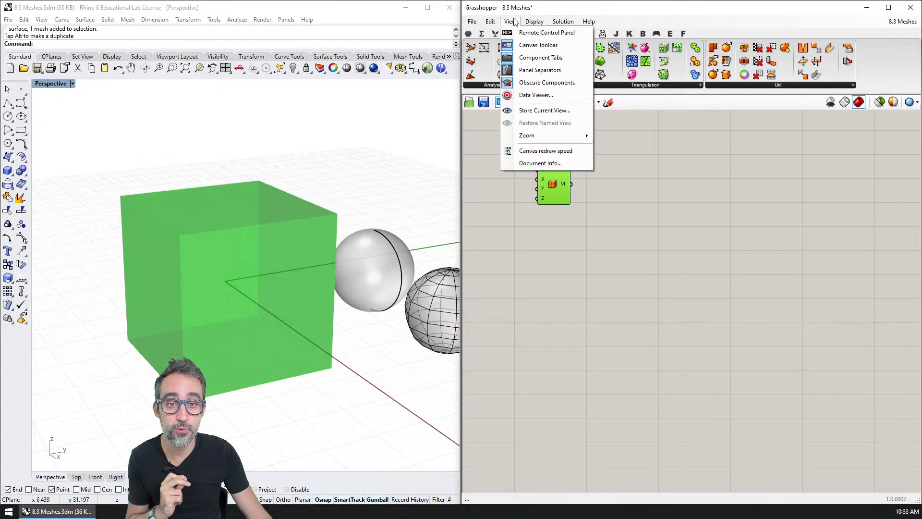
mouse_move(534, 21)
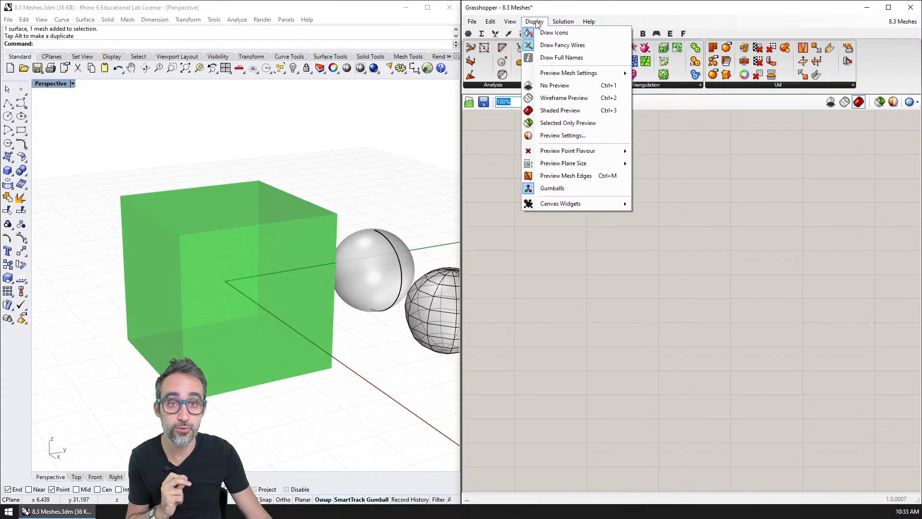
left_click(572, 177)
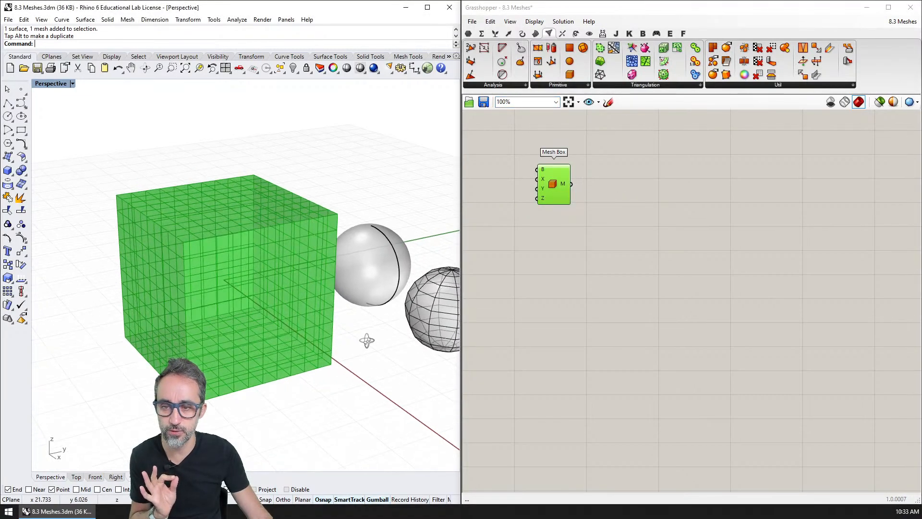
right_click_drag(366, 340, 369, 371)
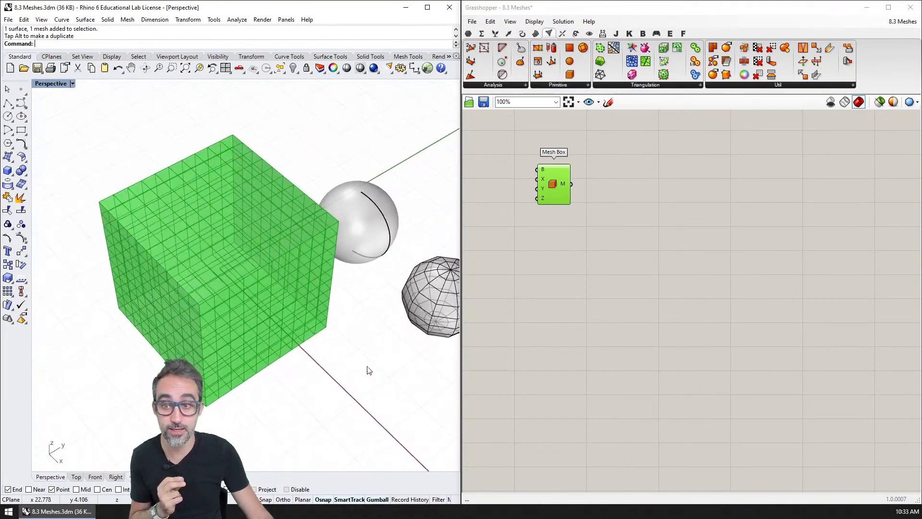
scroll(301, 326, "up", 2)
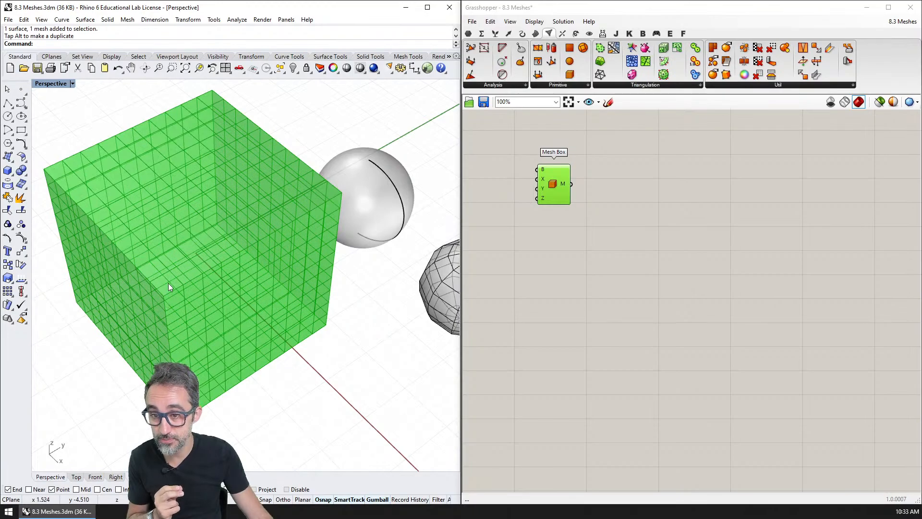
right_click_drag(339, 257, 379, 286)
Step: Replace the Mesh Box component with a Mesh Sphere component on the Grasshopper canvas
left_click(555, 181)
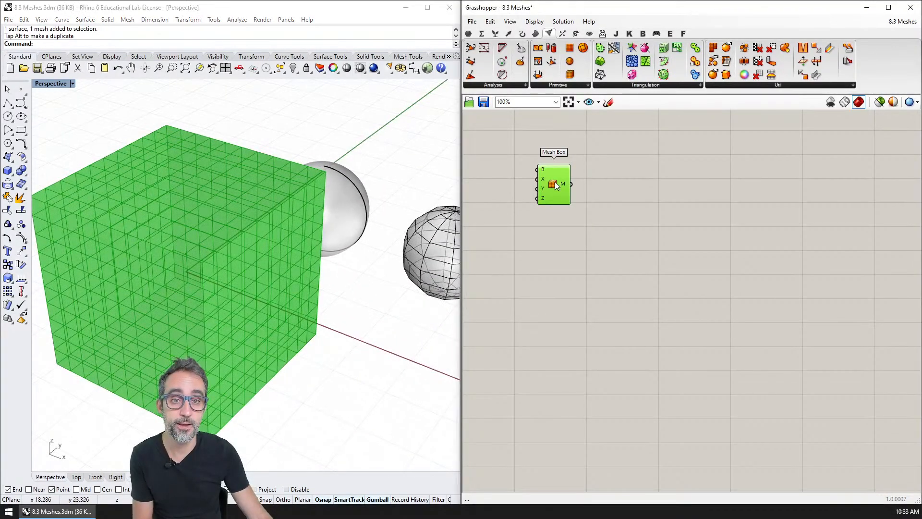
key("Delete")
left_click(558, 84)
mouse_move(565, 183)
left_mouse_down()
mouse_move(555, 197)
mouse_move(578, 195)
left_mouse_up()
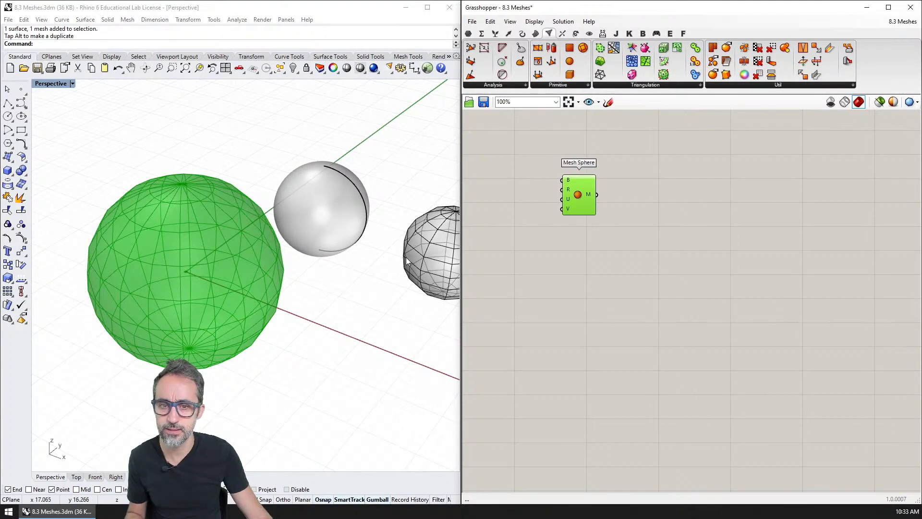
right_click_drag(405, 261, 355, 254)
Step: Add a number slider from 10.000, connect it to the Mesh Sphere's radius input and set it to 4.9
double_click(507, 206)
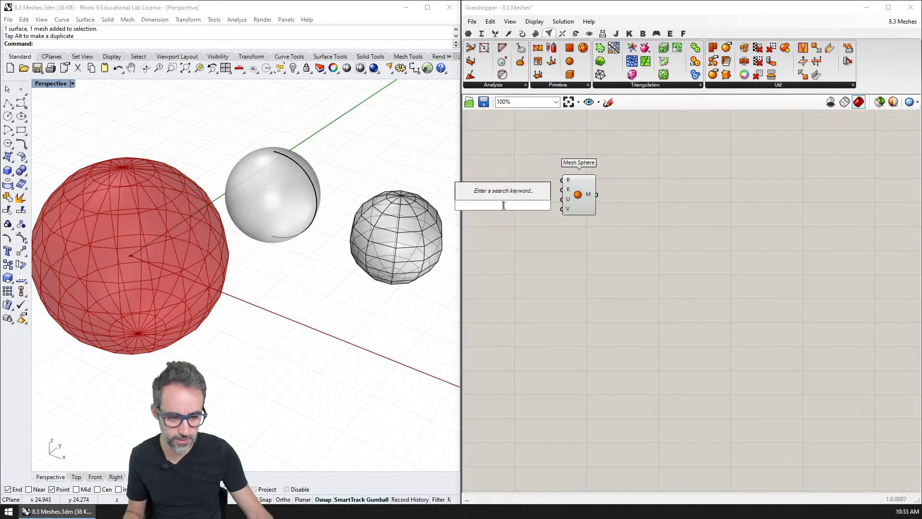
type("10.000")
key("Return")
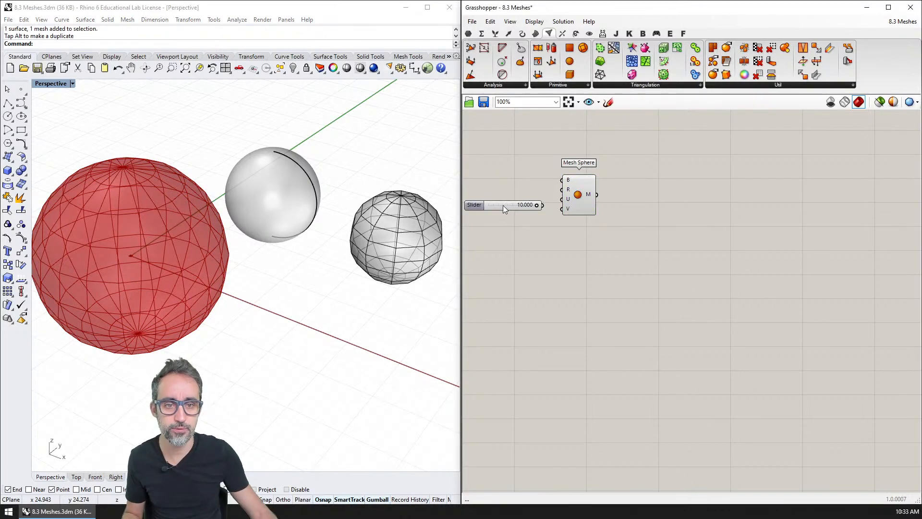
left_click_drag(542, 204, 511, 194)
right_click_drag(121, 270, 157, 270, "shift")
scroll(158, 270, "up", 5)
left_click_drag(577, 197, 615, 197)
scroll(555, 205, "up", 3)
Step: Add a slider of 20 for the Mesh Sphere's U Count and connect a copy of it to the V Count
double_click(575, 217)
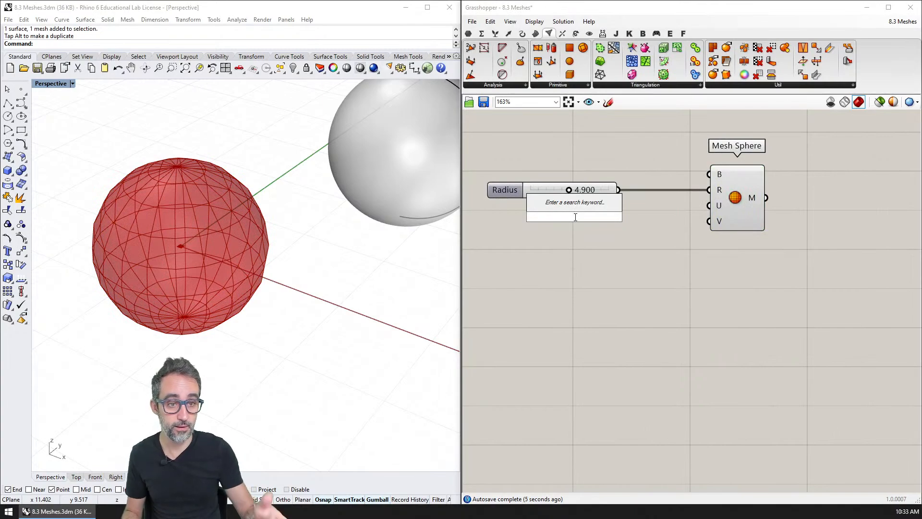
type("20")
key("Return")
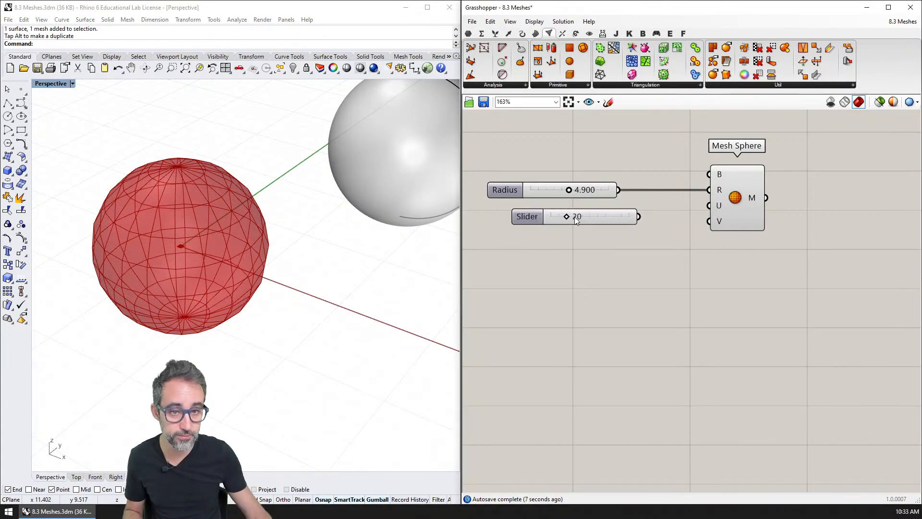
left_click_drag(639, 216, 709, 206)
left_click(597, 209)
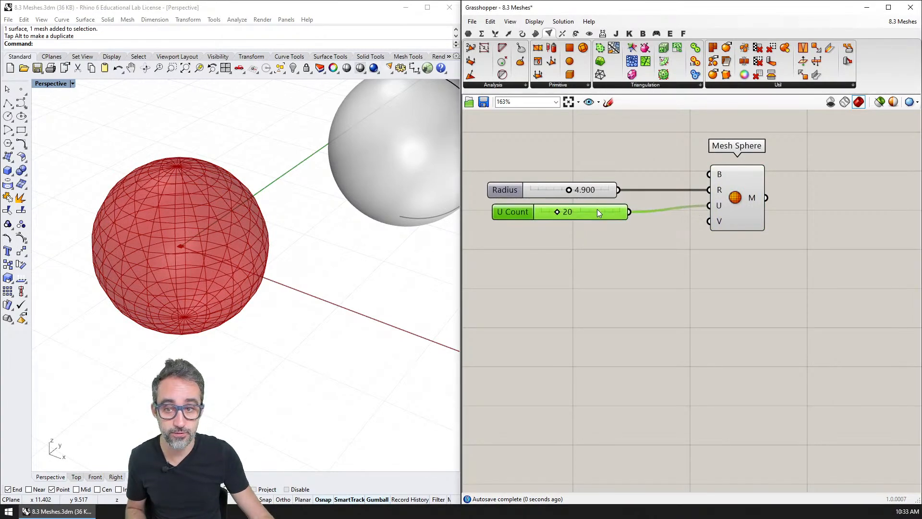
left_click_drag(598, 210, 709, 222, "alt")
Step: Try different Mesh Sphere resolutions: V Count 2, then U Count 3 with V Count 6, and finally U Count 18 with V Count 19
mouse_move(544, 231)
left_mouse_down()
mouse_move(576, 233)
mouse_move(537, 234)
left_mouse_up()
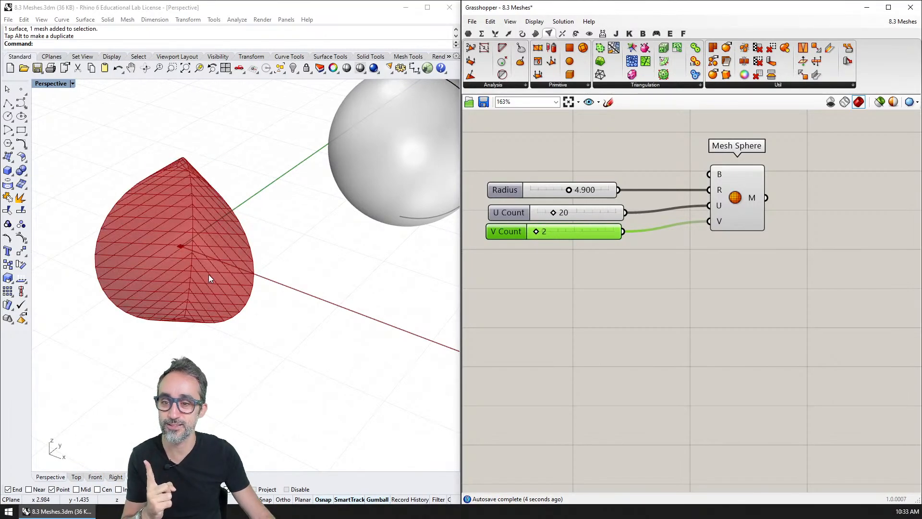
right_click_drag(209, 277, 204, 217)
left_click_drag(535, 235, 543, 215)
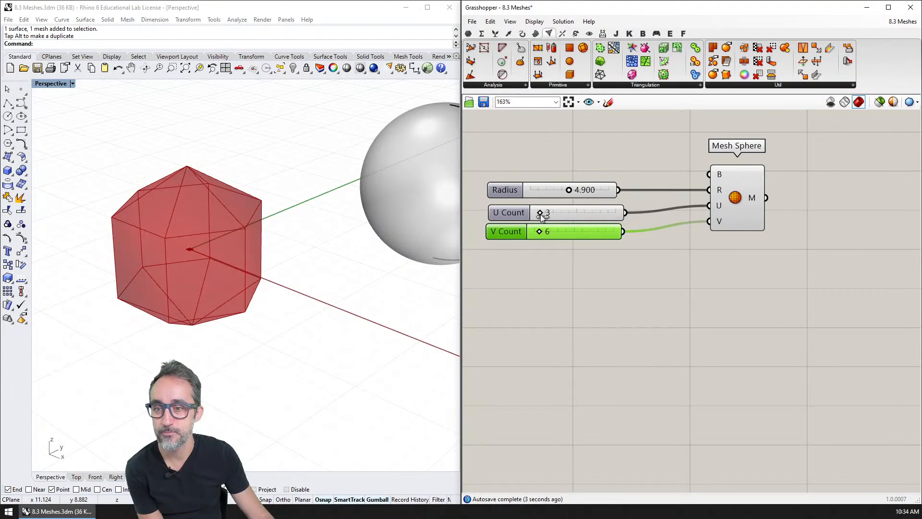
right_click_drag(350, 323, 598, 229)
left_click_drag(536, 209, 549, 234)
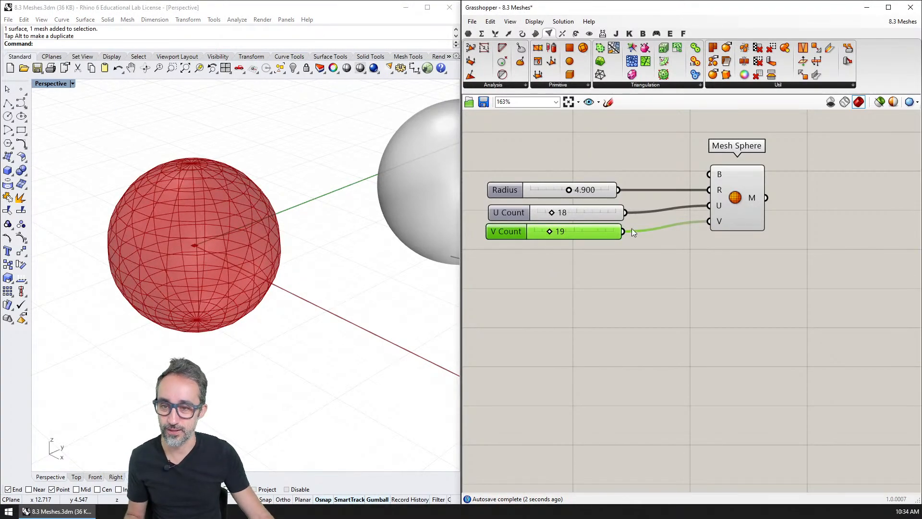
right_click_drag(367, 235, 435, 243)
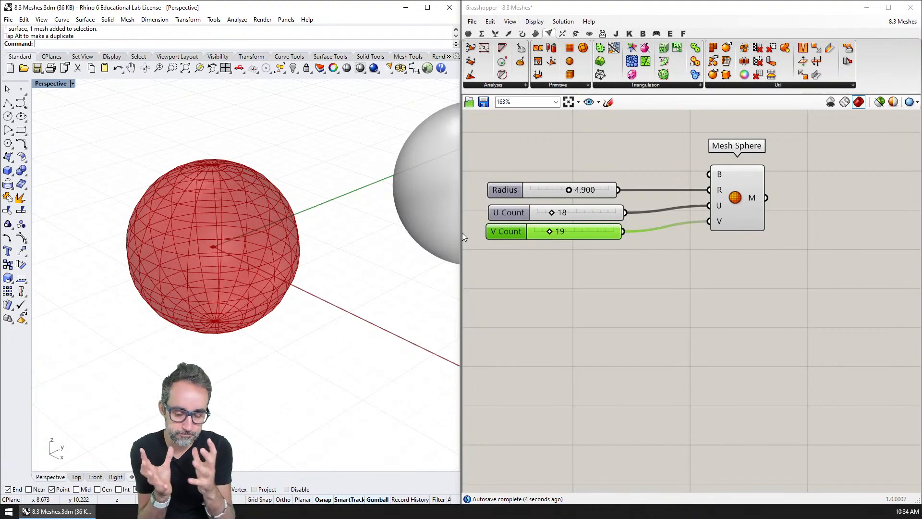
left_click(742, 209)
Step: Place an empty Mesh parameter above the Mesh Sphere's sliders by searching for "mesh"
right_click_drag(670, 229, 658, 324)
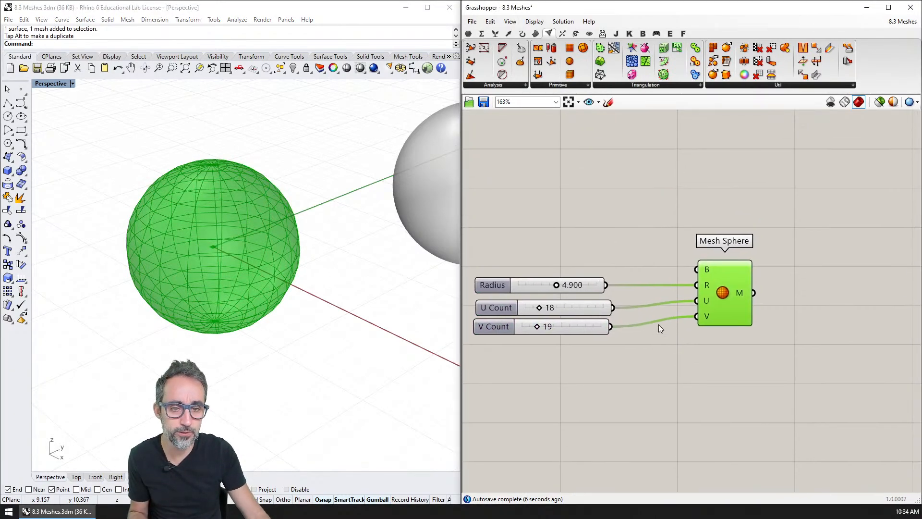
double_click(592, 238)
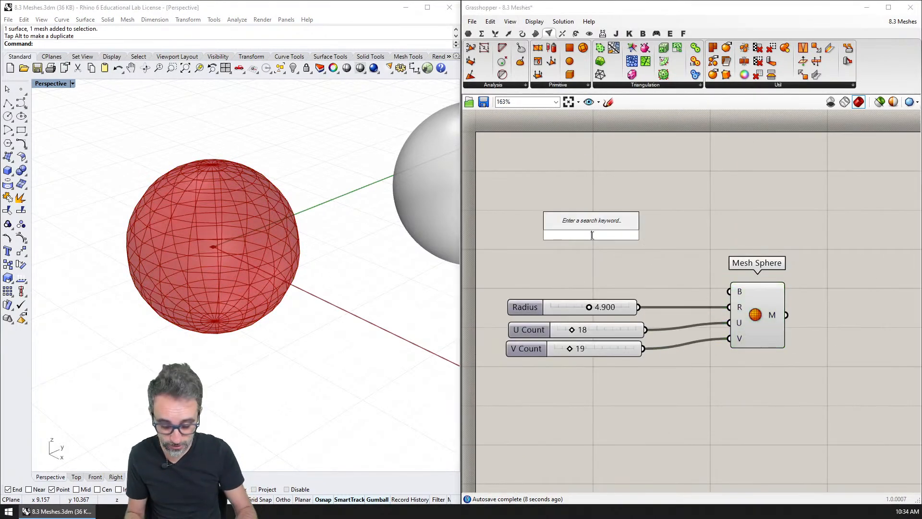
type("mesh")
key("Return")
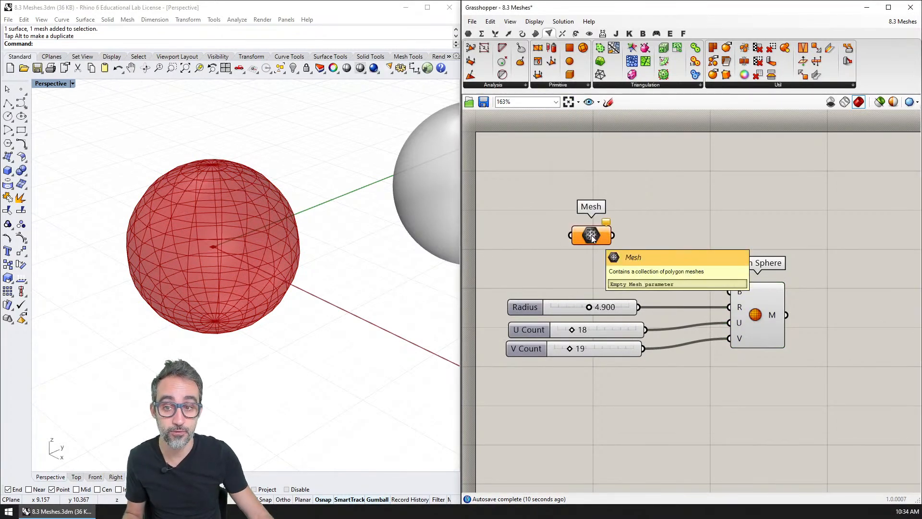
Step: Add a Mesh parameter from the Geometry parameters and reference the faceted mesh sphere in Rhino with it
scroll(410, 239, "down", 8)
right_click_drag(411, 239, 282, 238, "shift")
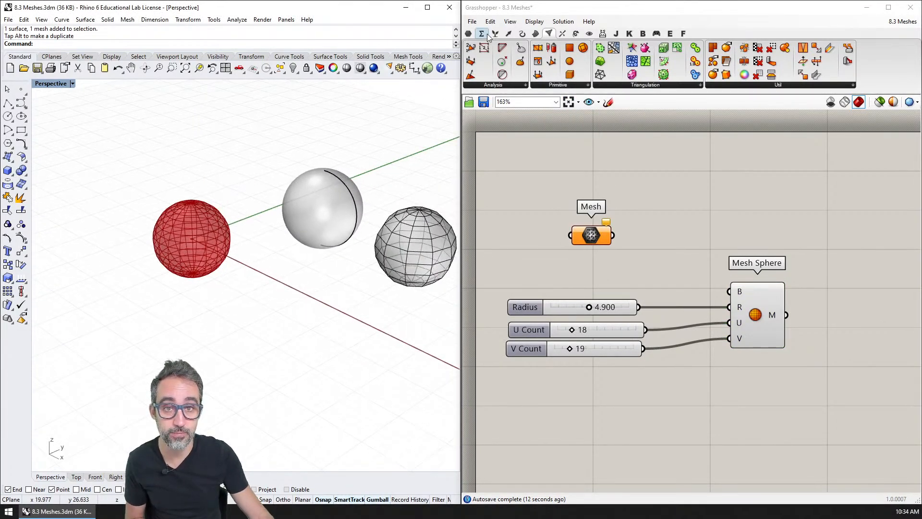
left_click(468, 34)
left_click(521, 85)
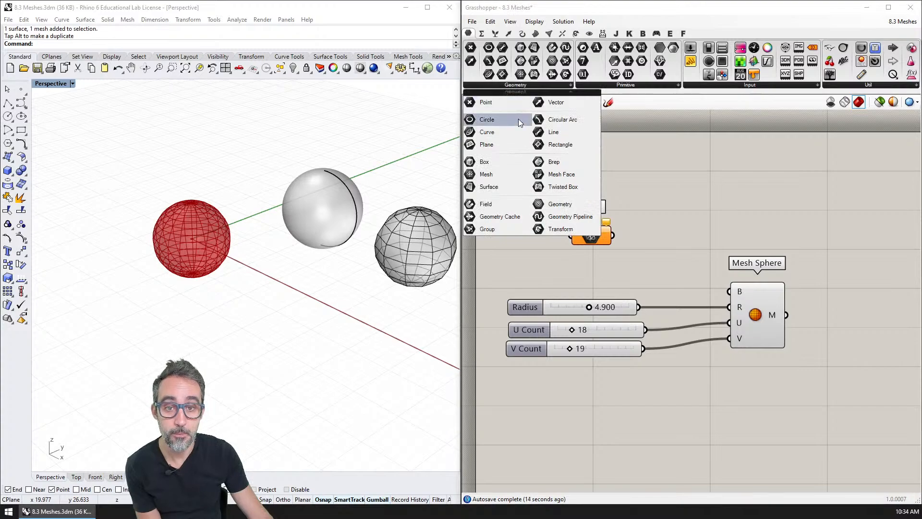
left_click_drag(495, 173, 588, 190)
right_click(586, 188)
left_click(620, 308)
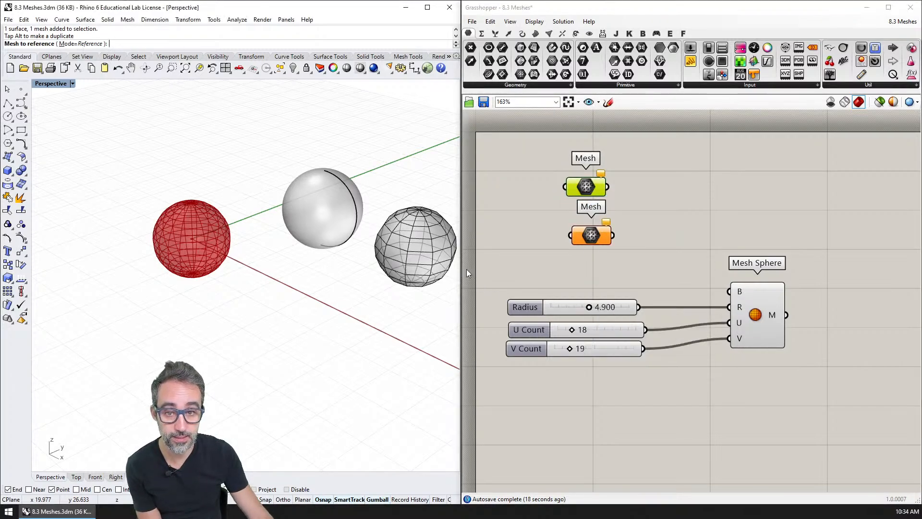
left_click(444, 255)
Step: Delete the unused empty Mesh parameter and reposition the one that references the Rhino mesh sphere
left_click(612, 212)
left_click(595, 235)
key("Delete")
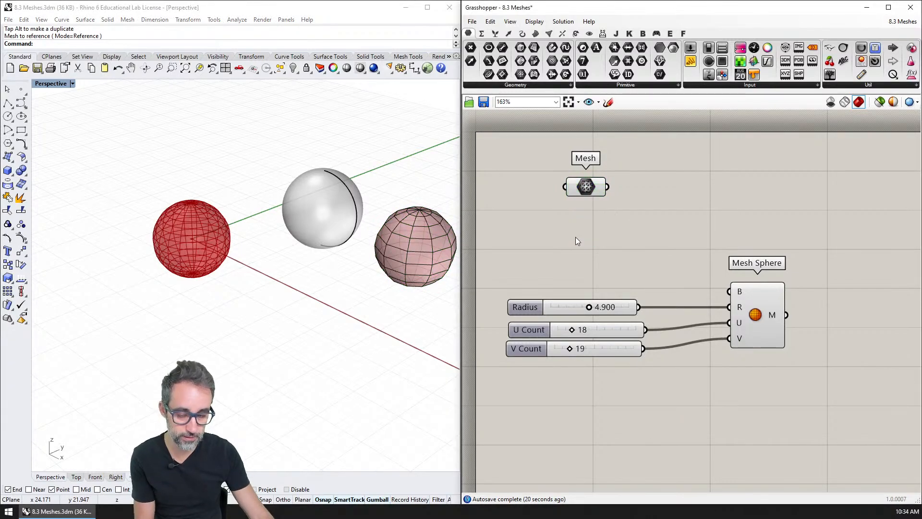
right_click_drag(369, 236, 305, 232, "shift")
left_click_drag(589, 191, 599, 205)
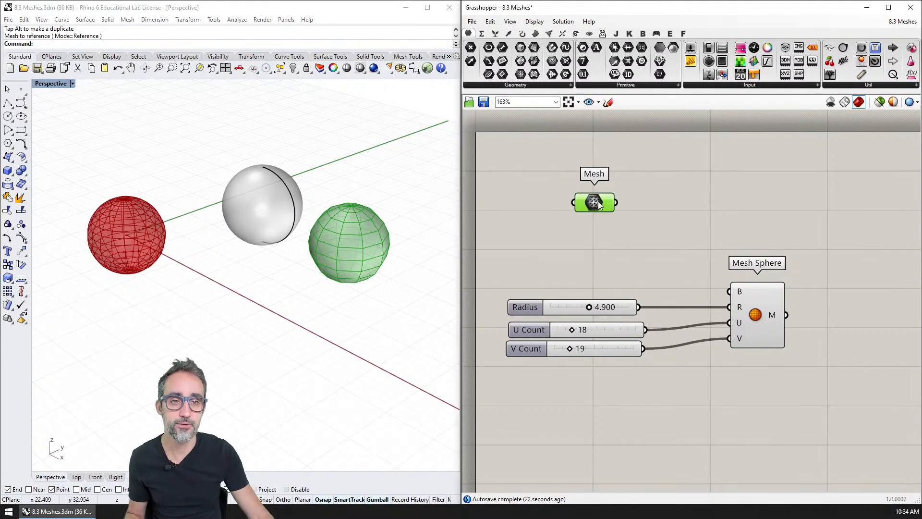
Step: Connect a panel to the Mesh parameter and widen it so the mesh description fits on one line
left_click_drag(687, 61, 675, 181)
left_click_drag(617, 202, 638, 169)
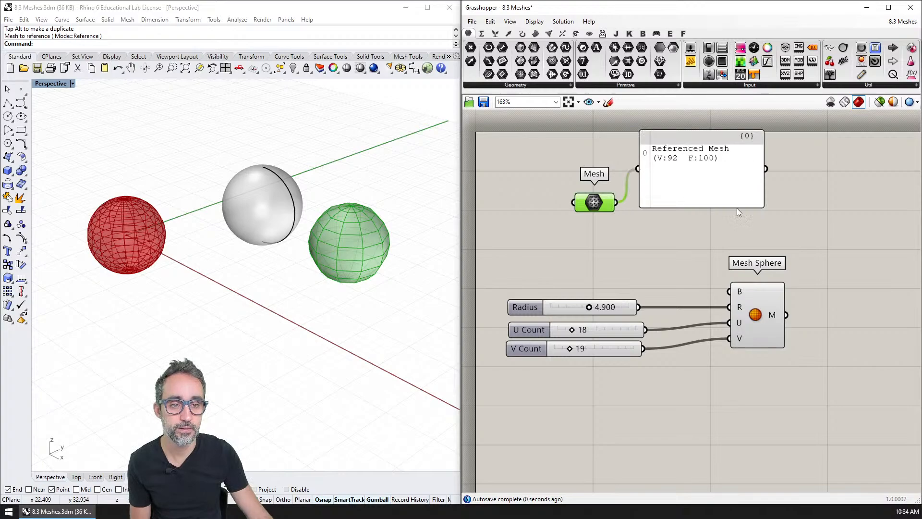
right_click_drag(736, 209, 686, 208)
left_click_drag(677, 180, 710, 212)
left_click(566, 218)
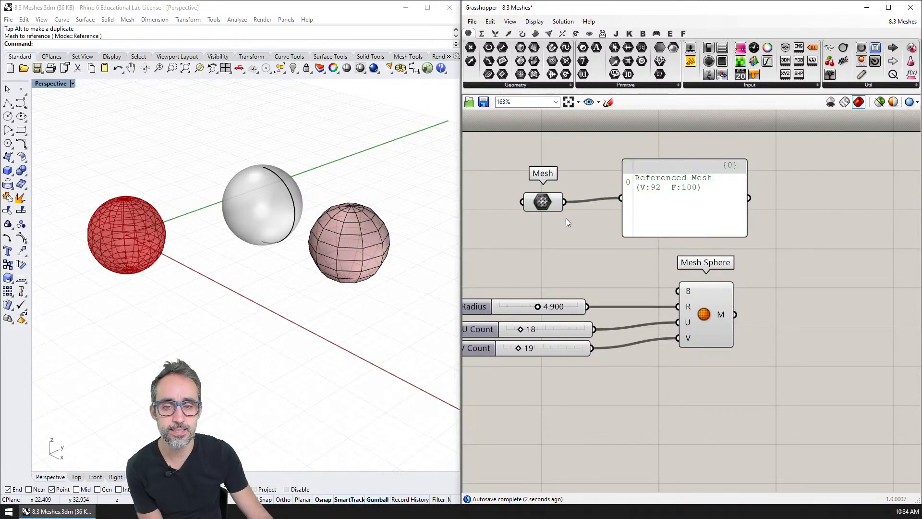
left_click_drag(647, 199, 653, 203)
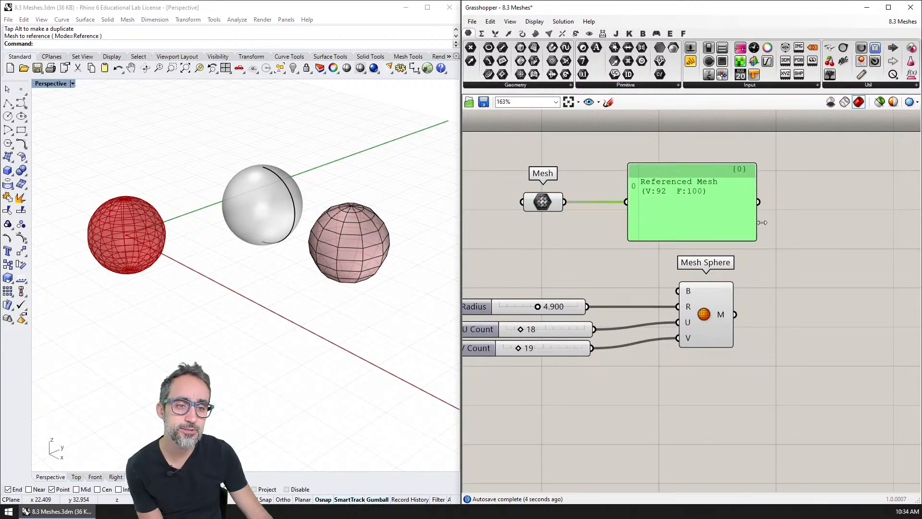
left_click_drag(758, 226, 840, 226)
left_click(819, 255)
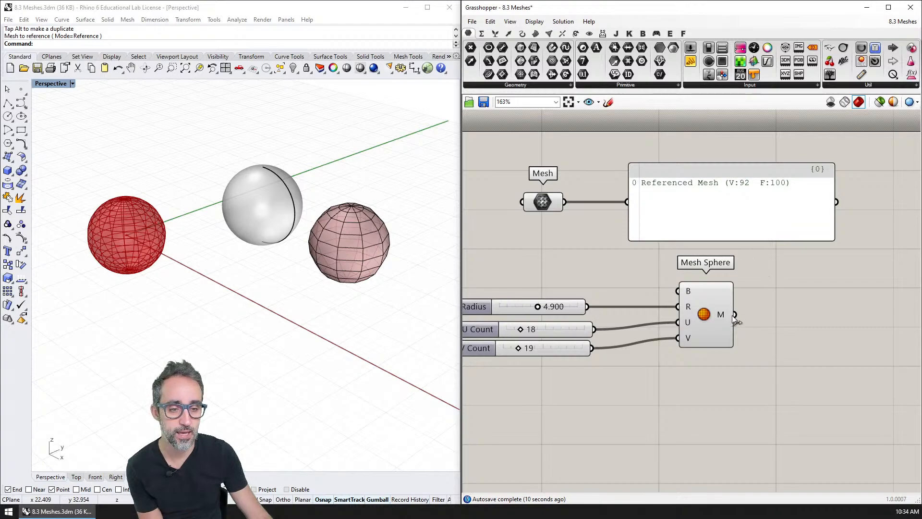
Step: Connect the panel to the Mesh Sphere's output instead and place it below that component
left_click_drag(734, 315, 627, 206)
left_click_drag(769, 215, 763, 443)
right_click_drag(708, 386, 752, 294)
left_click(736, 279)
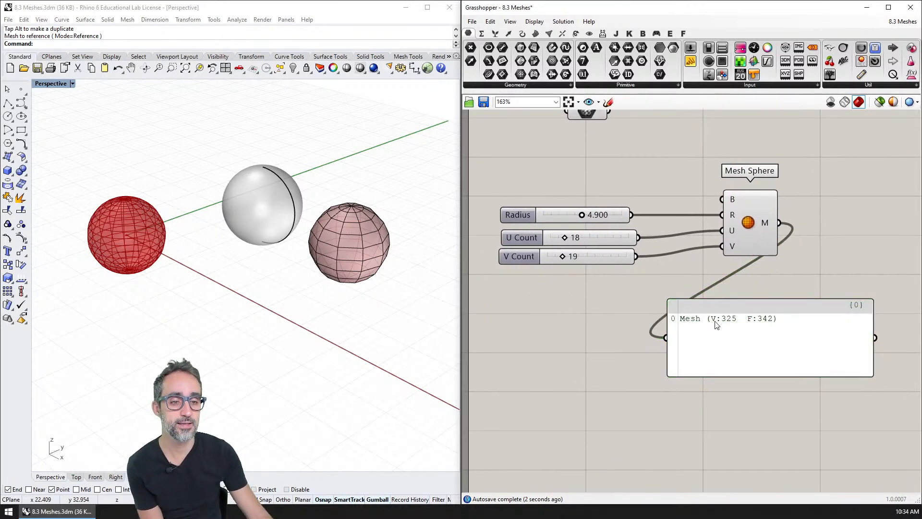
scroll(717, 322, "up", 1)
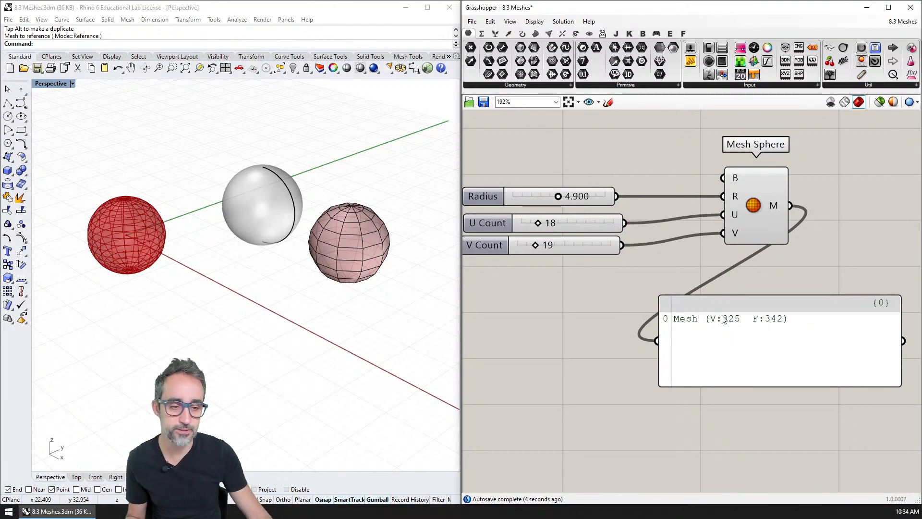
Step: Set both the U Count and the V Count of the Mesh Sphere to 10
left_click_drag(537, 224, 527, 224)
double_click(528, 225)
type("10")
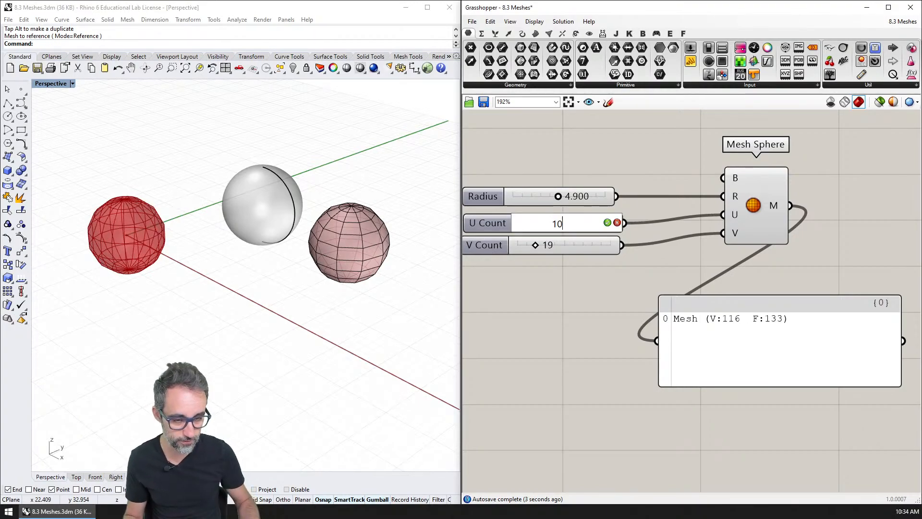
key("Return")
left_click(573, 243)
double_click(573, 243)
type("10")
key("Return")
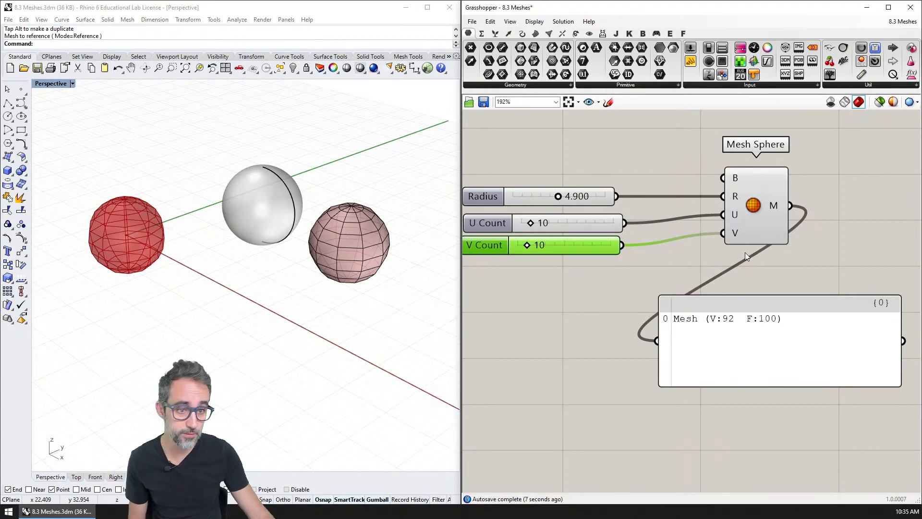
Step: Move the panel farther below the Mesh Sphere component and inspect the red sphere preview up close
right_click_drag(747, 248, 701, 272)
scroll(679, 255, "down", 3)
scroll(683, 246, "up", 1)
left_click_drag(702, 312, 700, 384)
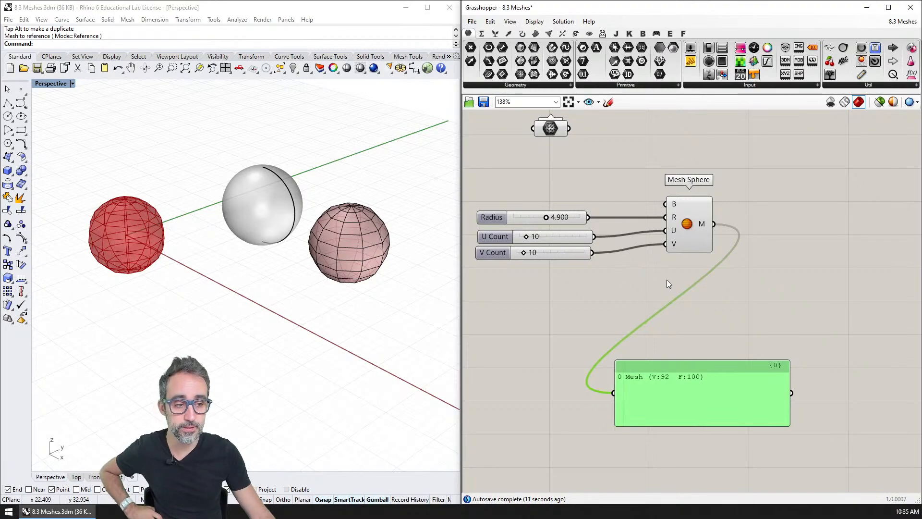
right_click_drag(187, 243, 267, 267, "shift")
scroll(229, 254, "up", 6)
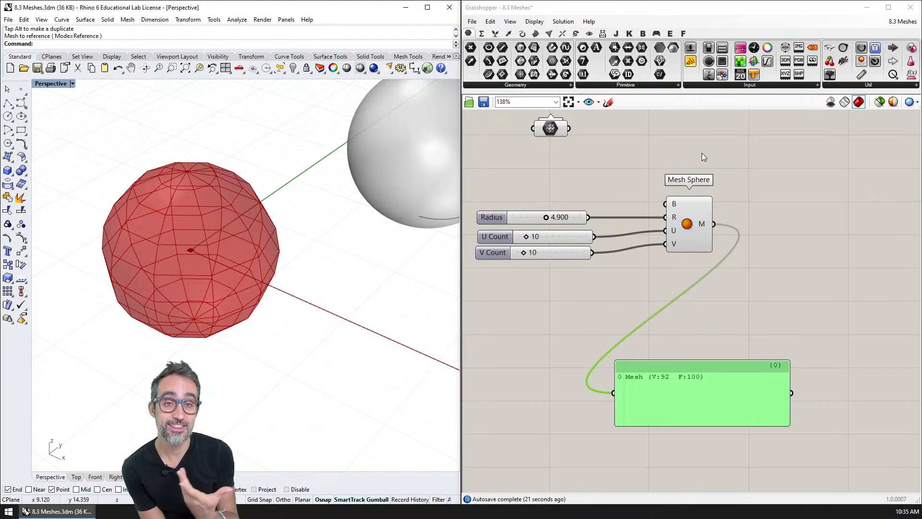
Step: Add a Deconstruct Mesh component beside the Mesh Sphere and connect the sphere's mesh output to it
left_click(549, 33)
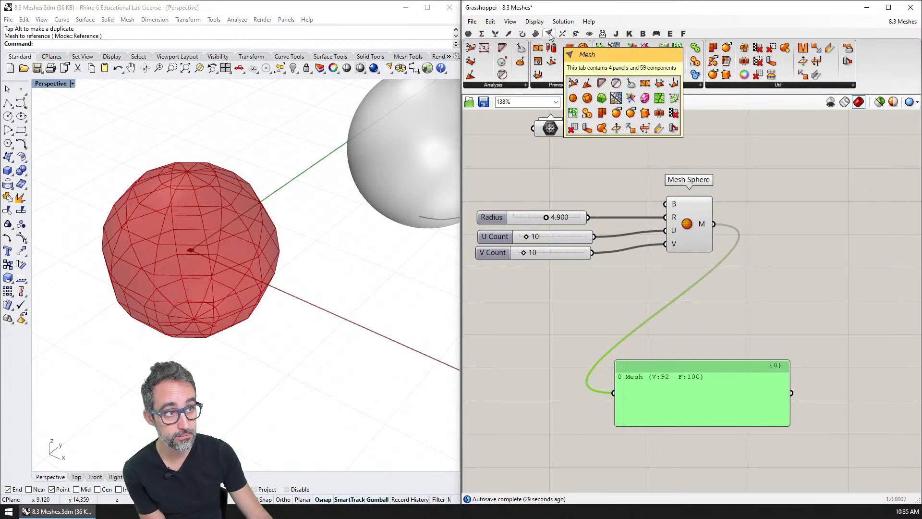
left_click(504, 84)
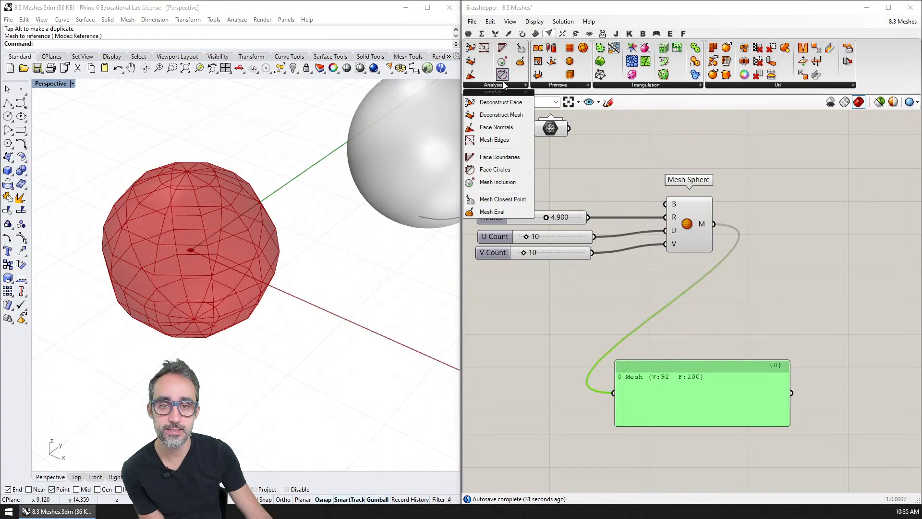
left_click(495, 117)
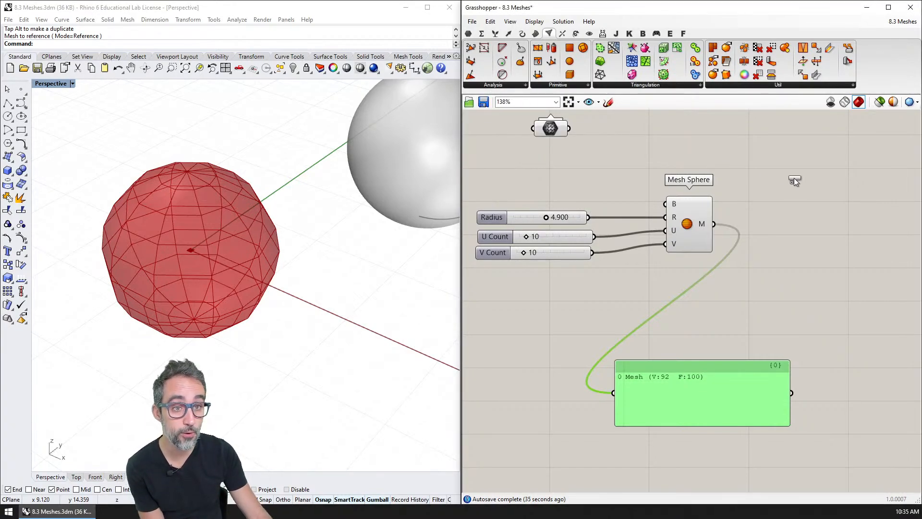
left_click(814, 203)
right_click_drag(814, 202, 679, 232)
left_click_drag(679, 232, 674, 246)
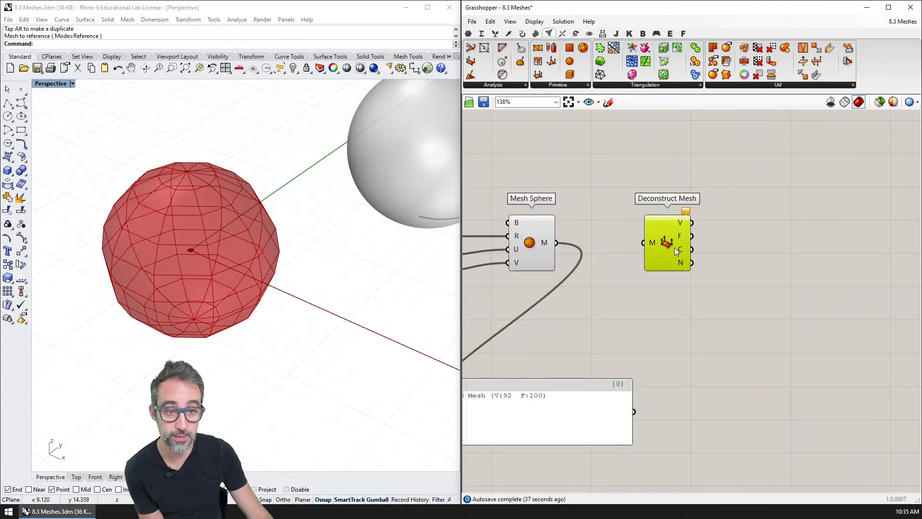
right_click_drag(674, 247, 733, 174)
left_click_drag(613, 171, 698, 170)
Step: Connect the Deconstruct Mesh vertices output to the panel, enlarge the panel and place it beside the component
left_click_drag(630, 356, 804, 333)
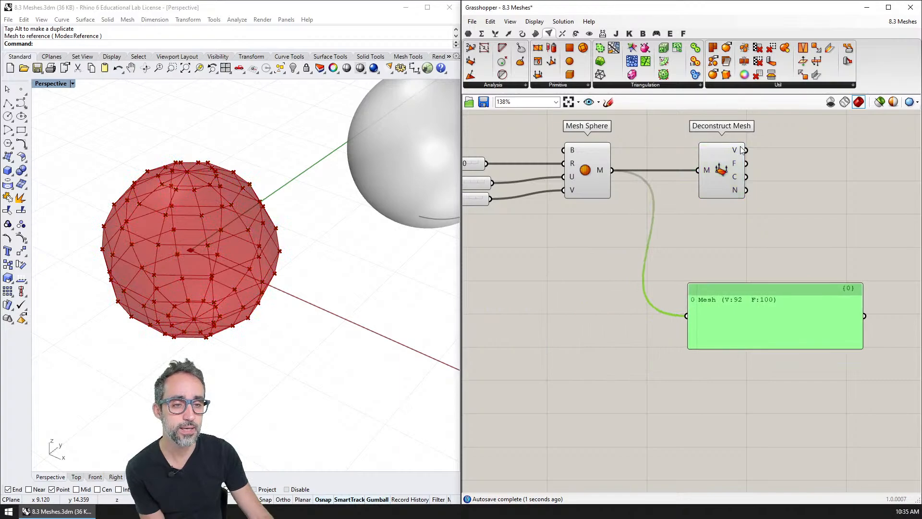
left_click_drag(745, 150, 685, 316)
right_click_drag(861, 357, 781, 271)
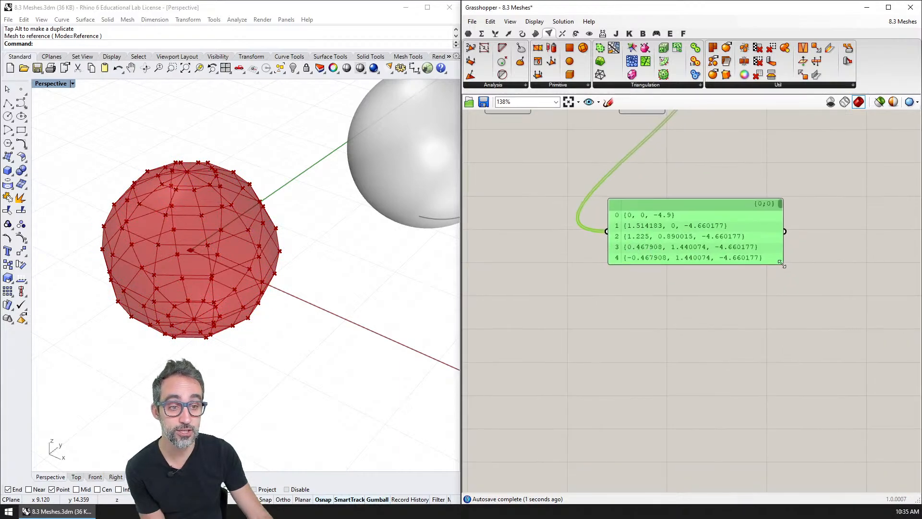
left_click_drag(782, 263, 812, 481)
right_click_drag(656, 114, 624, 246)
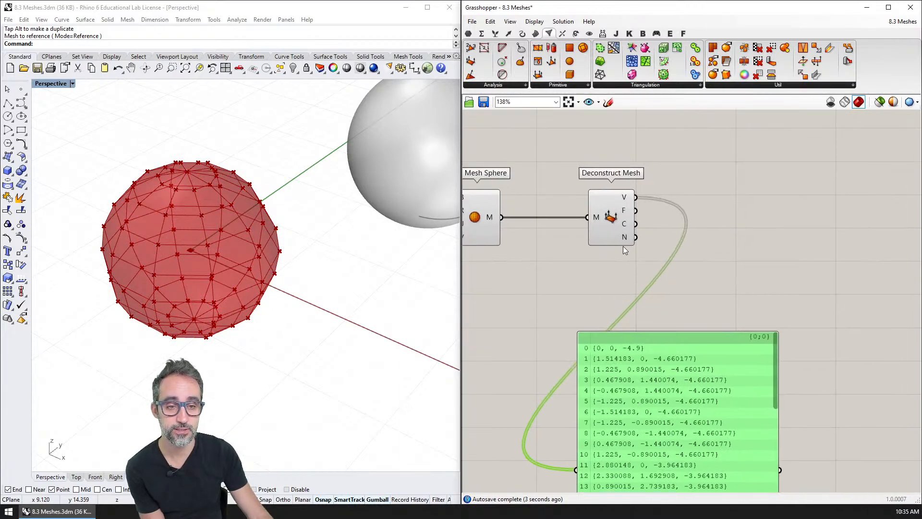
left_click_drag(675, 382, 783, 160)
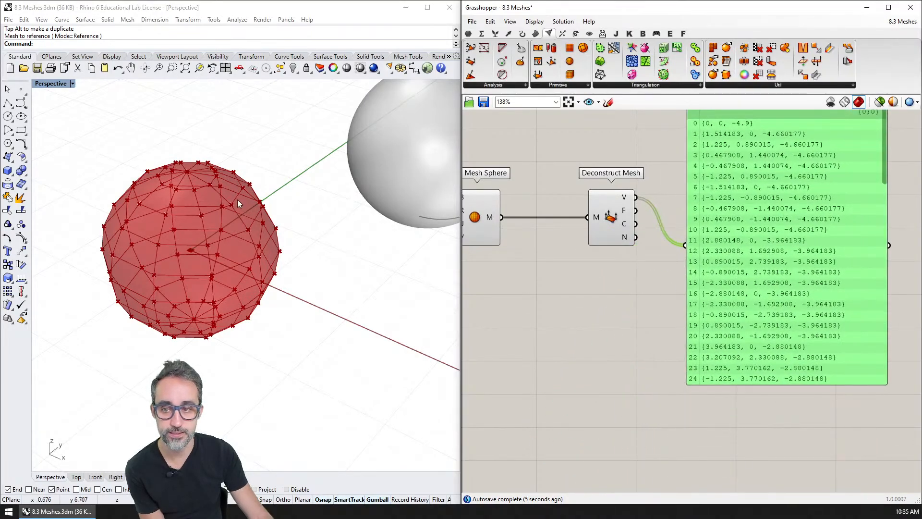
Step: Highlight the Deconstruct Mesh vertices in the viewport and hide the Mesh Sphere's preview
left_click(624, 225)
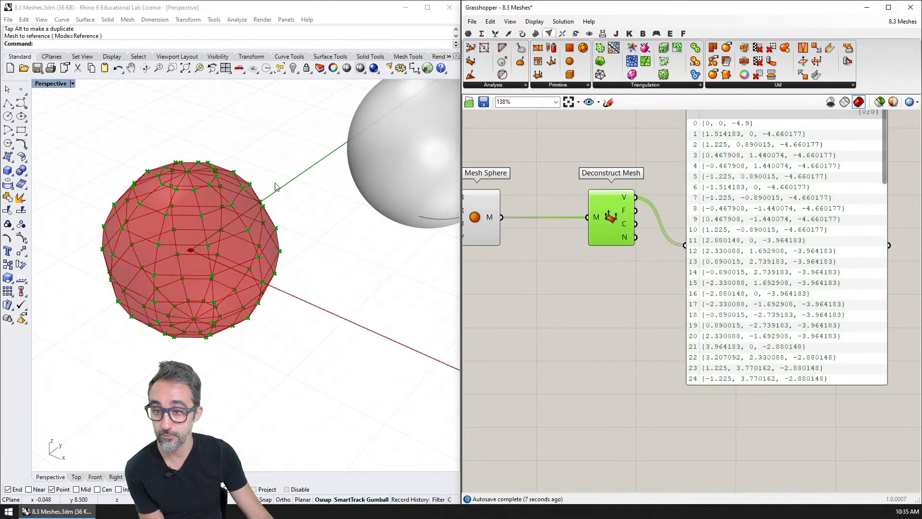
right_click_drag(277, 186, 269, 254)
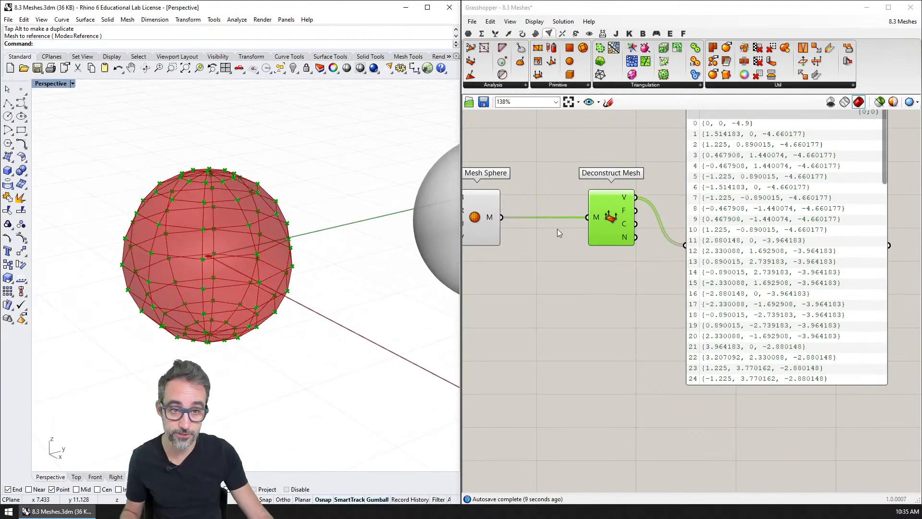
left_click(482, 223)
right_click_drag(373, 247, 206, 262)
Step: Add an Interpolate curve component and connect the Deconstruct Mesh vertices output to its vertices input
double_click(643, 294)
type("inter")
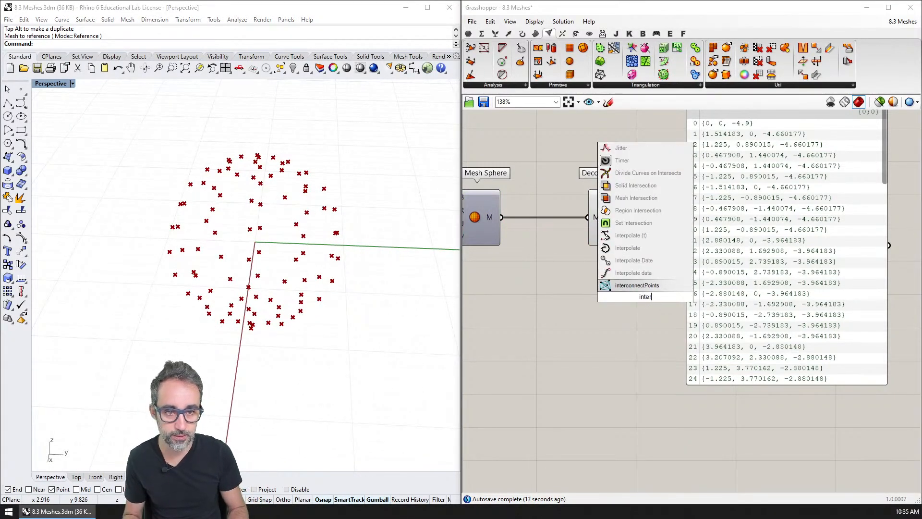
left_click(627, 247)
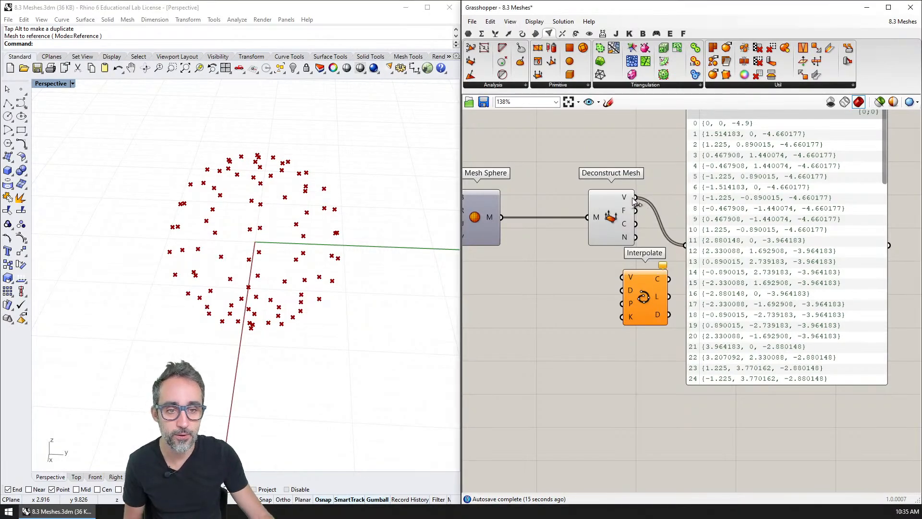
left_click_drag(635, 197, 629, 304)
right_click_drag(338, 326, 321, 354)
right_click_drag(240, 345, 316, 306)
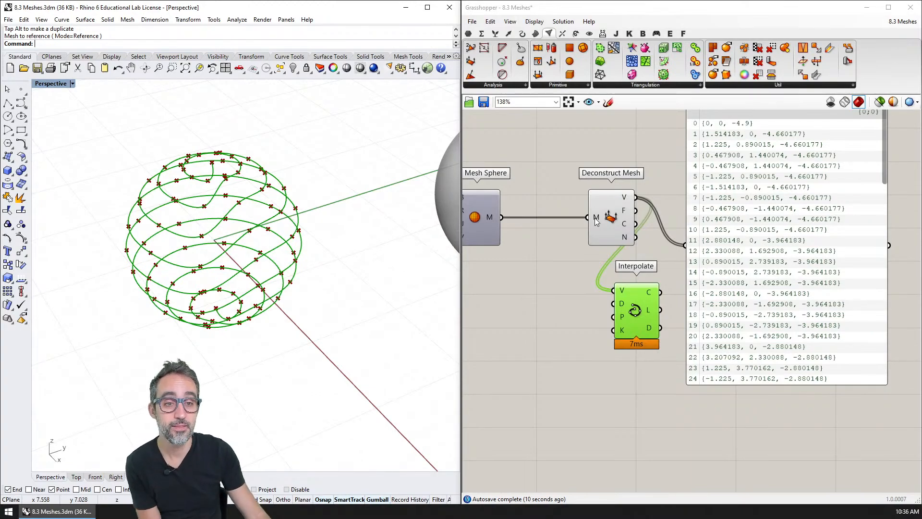
right_click_drag(757, 173, 682, 210)
mouse_move(810, 154)
left_mouse_down()
mouse_move(814, 370)
mouse_move(817, 161)
left_mouse_up()
right_click_drag(301, 237, 238, 220)
Step: Delete the Interpolate component and turn the Mesh Sphere's preview back on
left_click(573, 351)
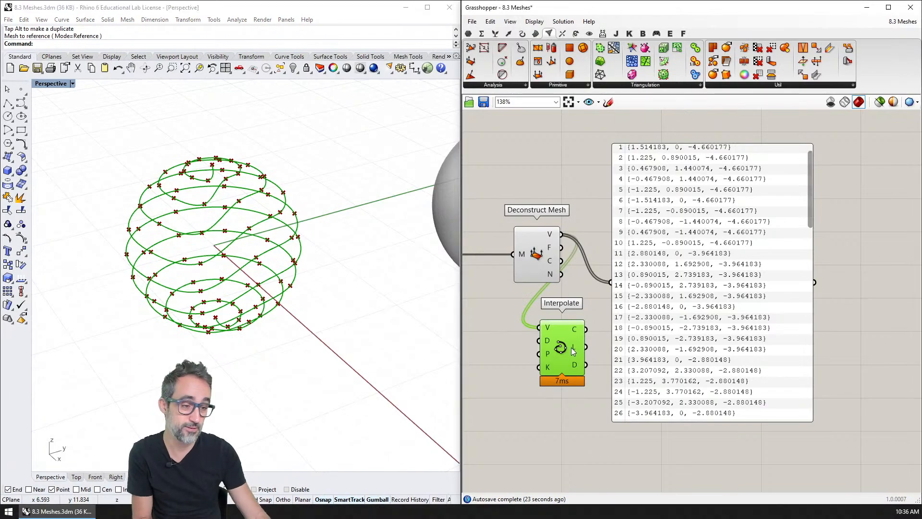
key("Delete")
left_click(552, 275)
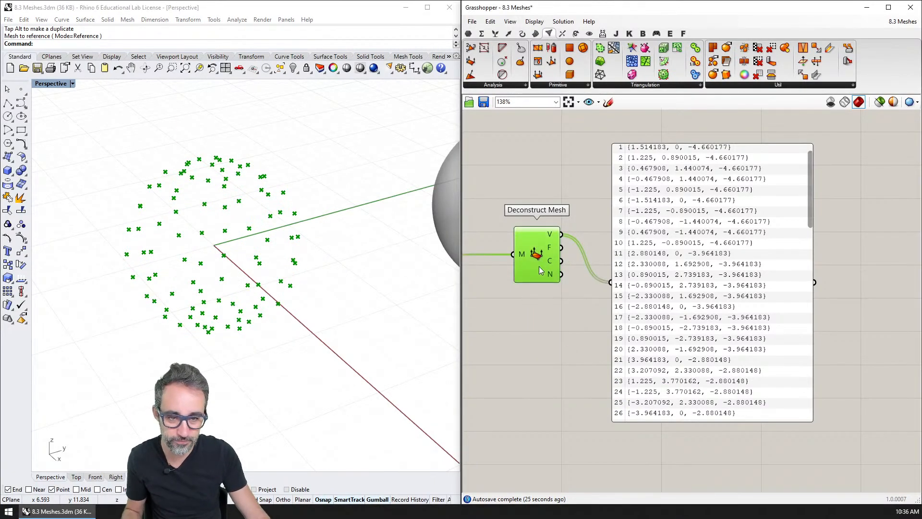
right_click_drag(527, 274, 615, 267)
left_click(497, 241)
key("ctrl+q")
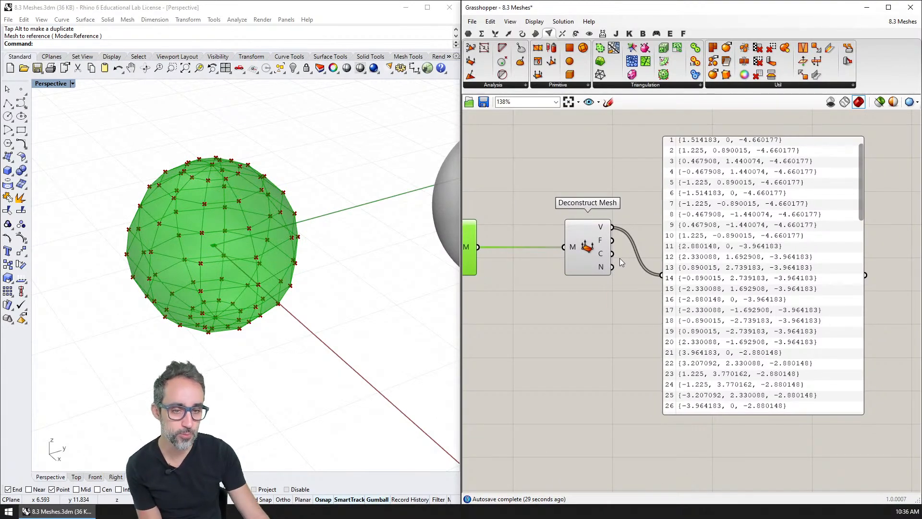
Step: Connect the Deconstruct Mesh faces output to the panel instead, narrow the panel and move it lower
left_click_drag(615, 241, 662, 275)
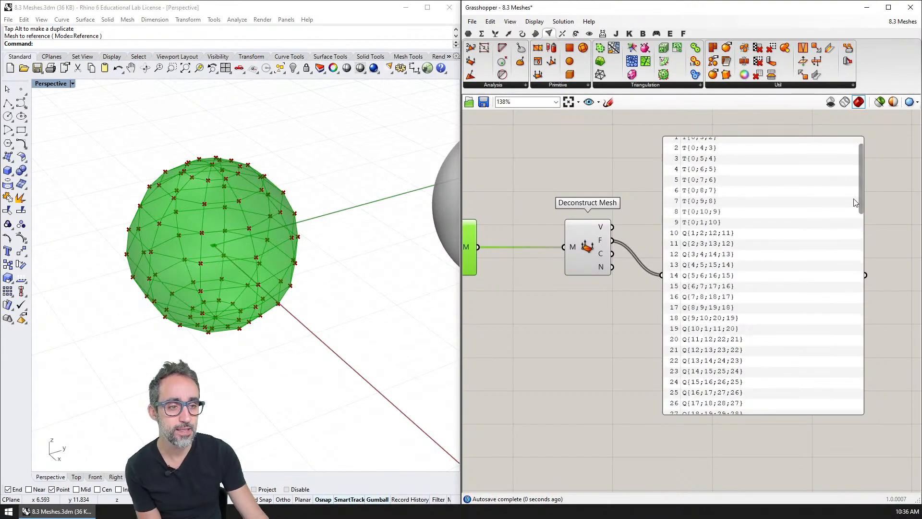
scroll(860, 187, "up", 2)
scroll(847, 241, "up", 2)
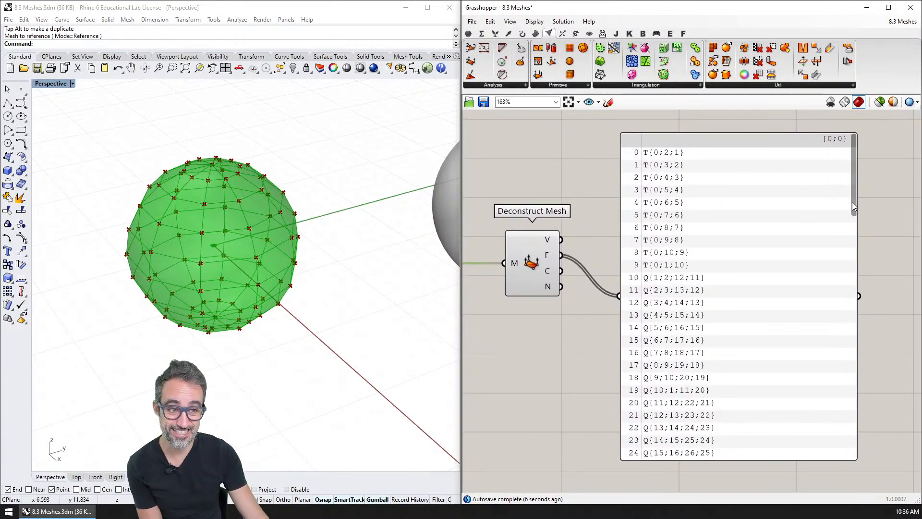
left_click_drag(857, 205, 788, 205)
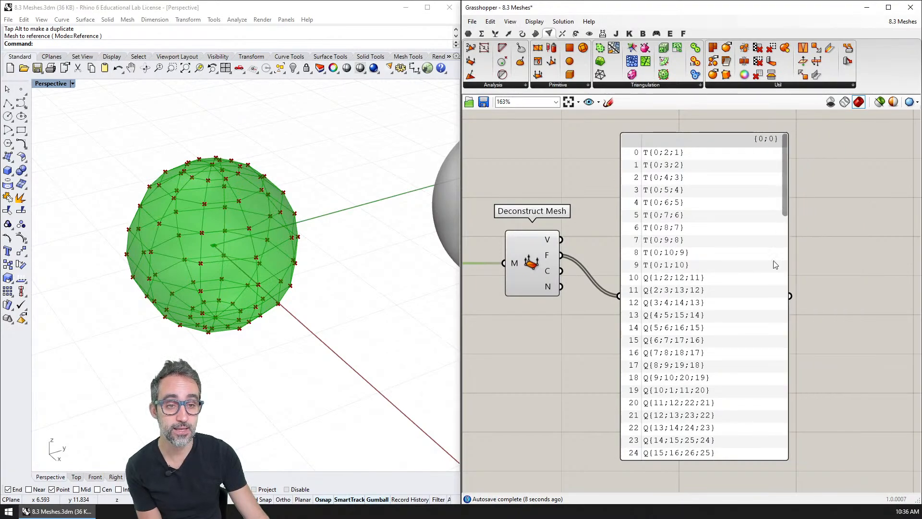
left_click_drag(723, 235, 772, 316)
Step: Add a Point List component above Deconstruct Mesh and feed it the mesh vertices
left_click(589, 33)
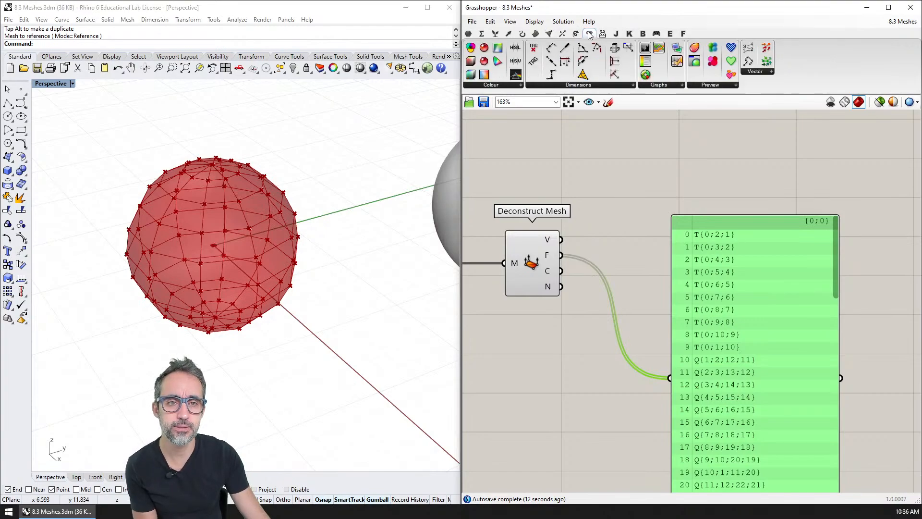
left_click_drag(748, 47, 624, 172)
left_click_drag(560, 239, 606, 166)
right_click_drag(529, 150, 595, 171)
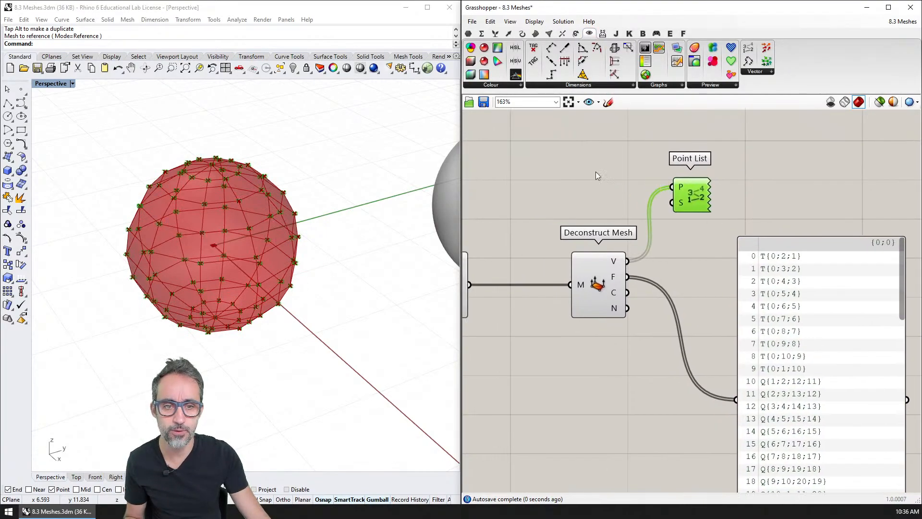
Step: Create a number slider from 10.0, connect it to the Point List's size input and set it to 0.561
double_click(571, 168)
type("10.0")
key("Return")
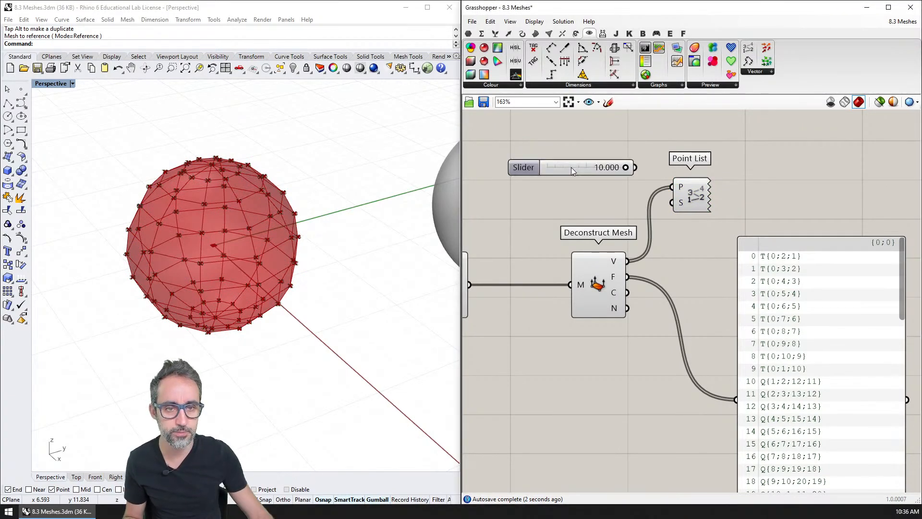
left_click_drag(635, 167, 672, 202)
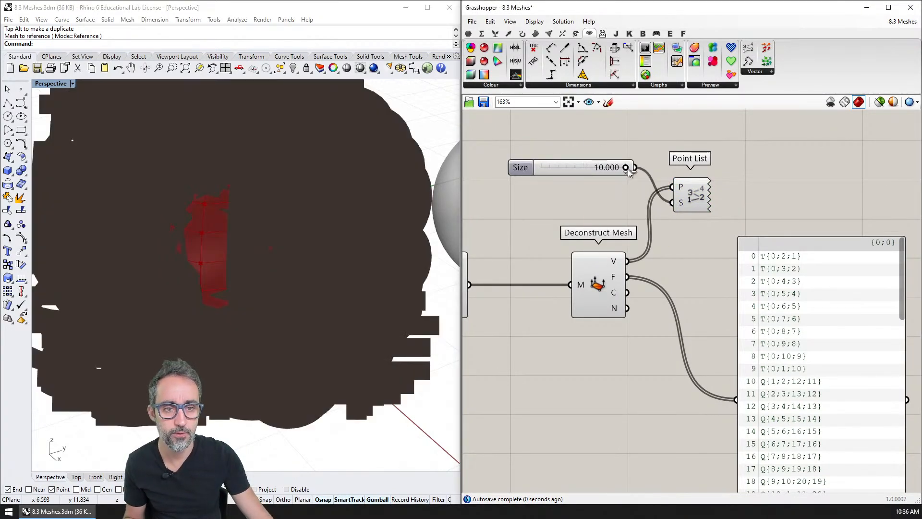
left_click_drag(628, 169, 544, 174)
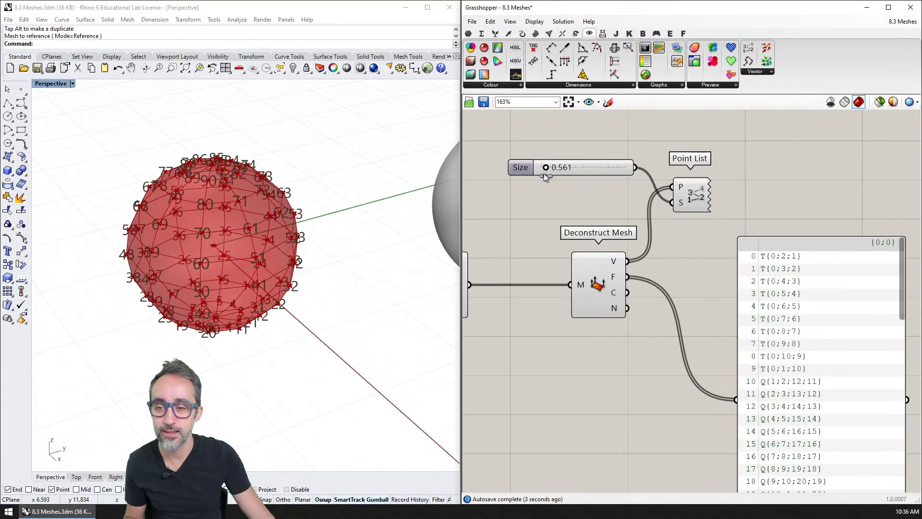
scroll(230, 335, "up", 6)
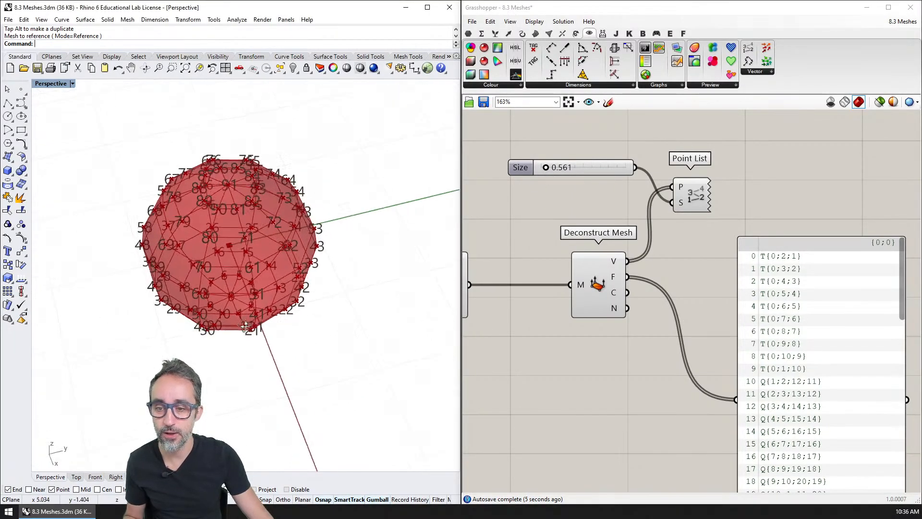
scroll(230, 335, "up", 2)
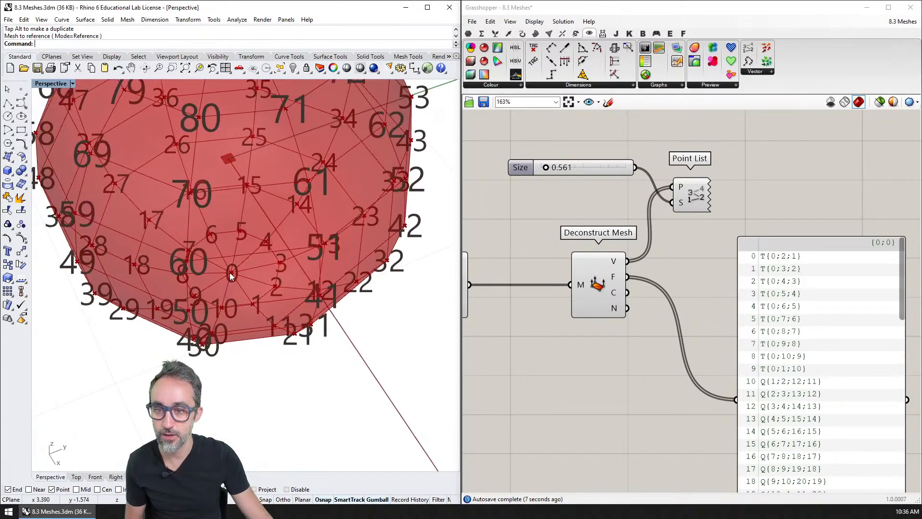
right_click_drag(224, 302, 239, 328)
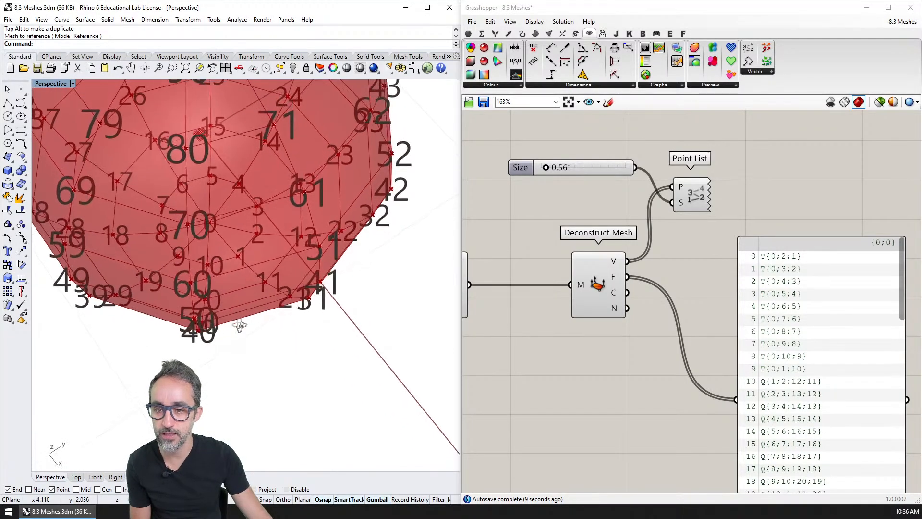
right_click_drag(353, 331, 338, 294)
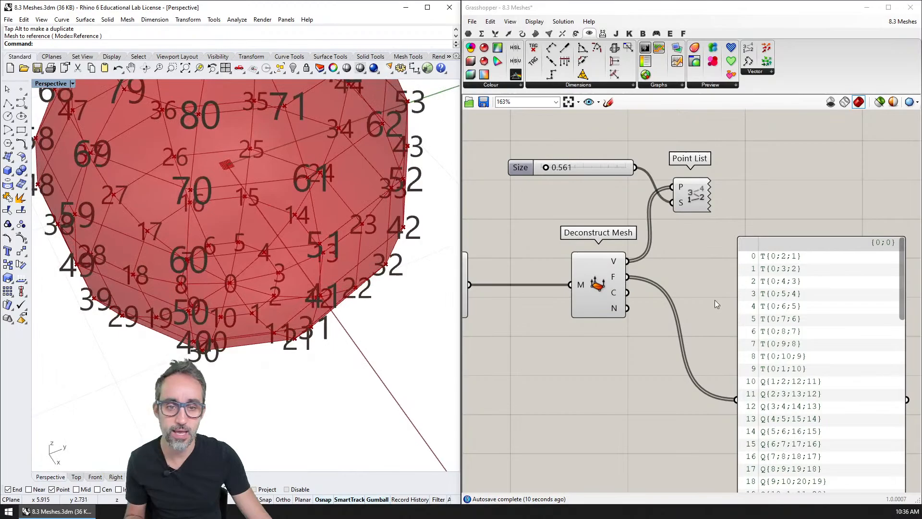
Step: Add another Interpolate component below Deconstruct Mesh and feed it the vertices to trace the order of the numbered points
double_click(612, 354)
type("inter")
key("Up")
key("Up")
key("Up")
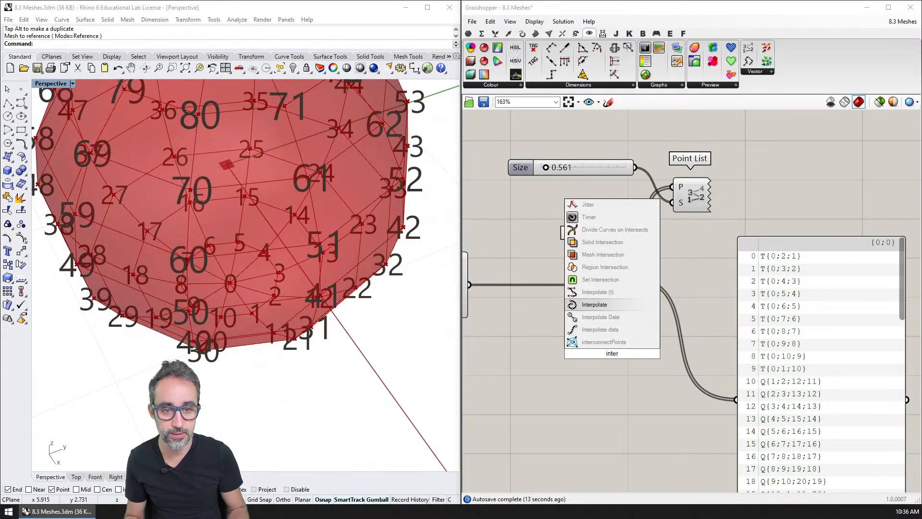
key("Return")
mouse_move(622, 276)
left_mouse_down()
mouse_move(585, 330)
mouse_move(633, 373)
left_mouse_up()
scroll(234, 254, "up", 5)
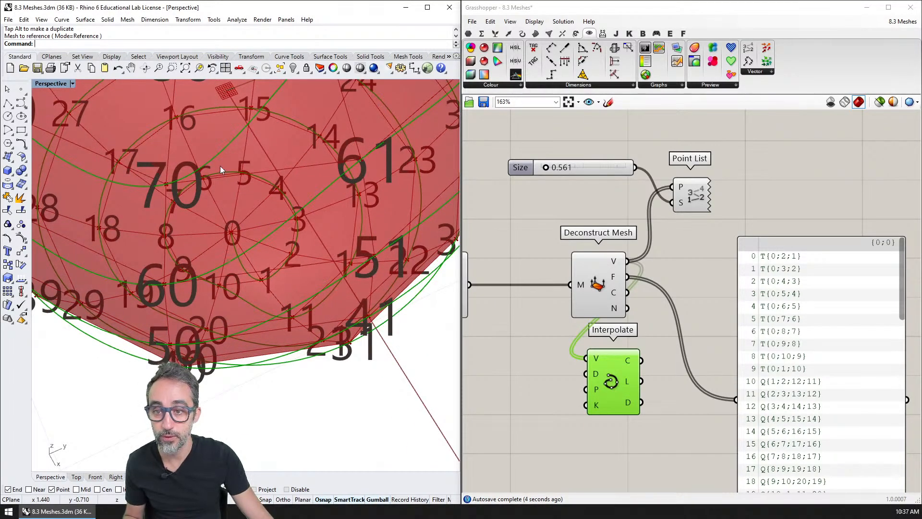
right_click_drag(345, 351, 345, 387)
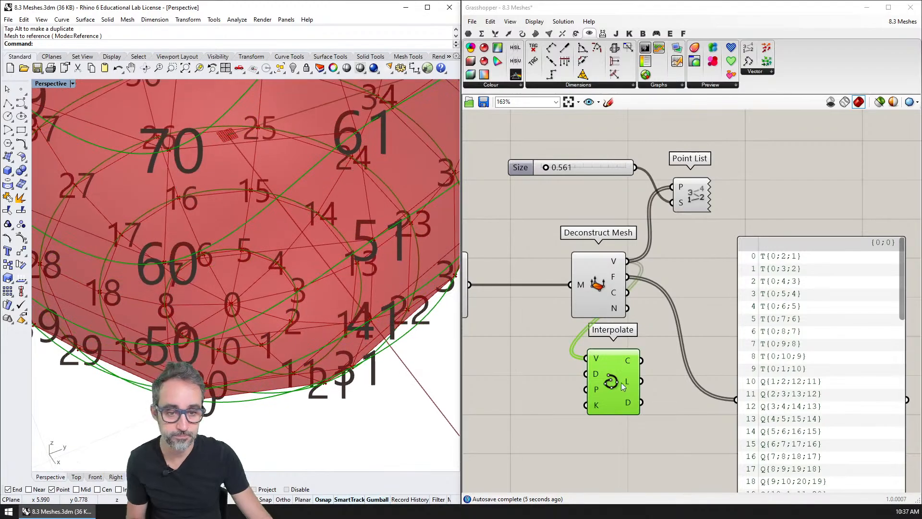
Step: Delete the Interpolate component and move the faces panel closer to Deconstruct Mesh
left_click(621, 382)
key("Delete")
right_click_drag(765, 355, 729, 307)
left_click_drag(730, 309, 705, 317)
left_click(616, 336)
Step: Select Deconstruct Mesh and compare the panel's face list with the numbered vertices around the sphere's pole
left_click(569, 249)
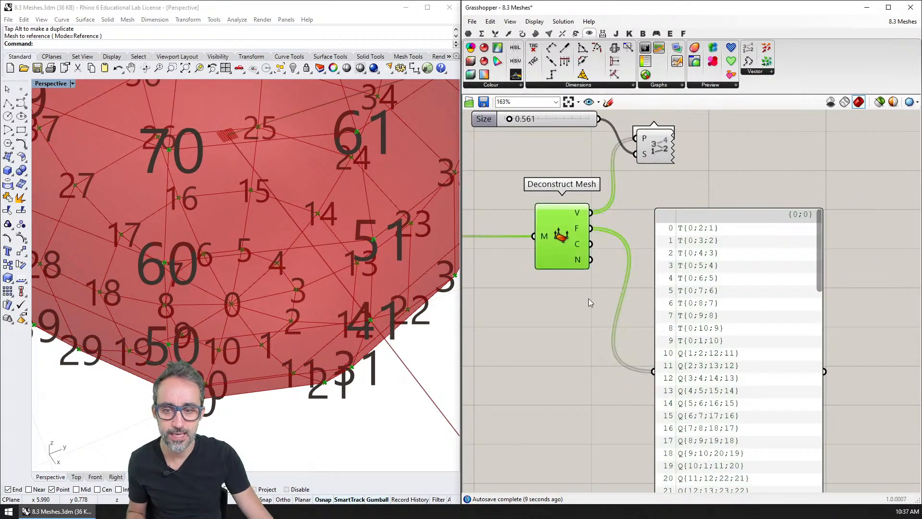
scroll(670, 289, "up", 1)
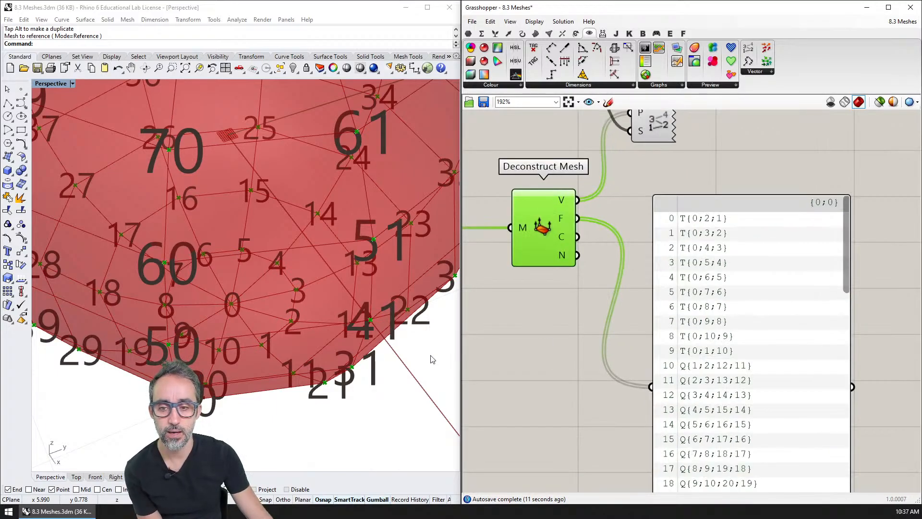
right_click_drag(367, 362, 344, 364)
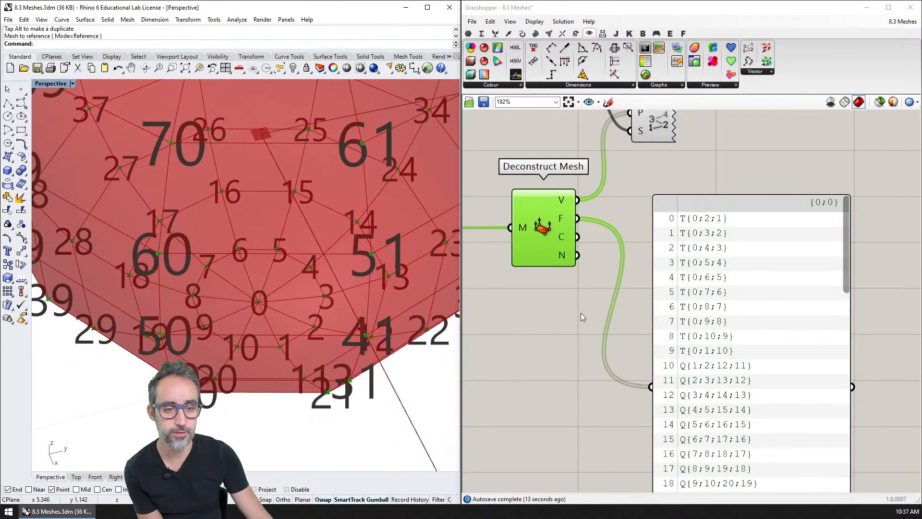
right_click_drag(694, 248, 694, 217)
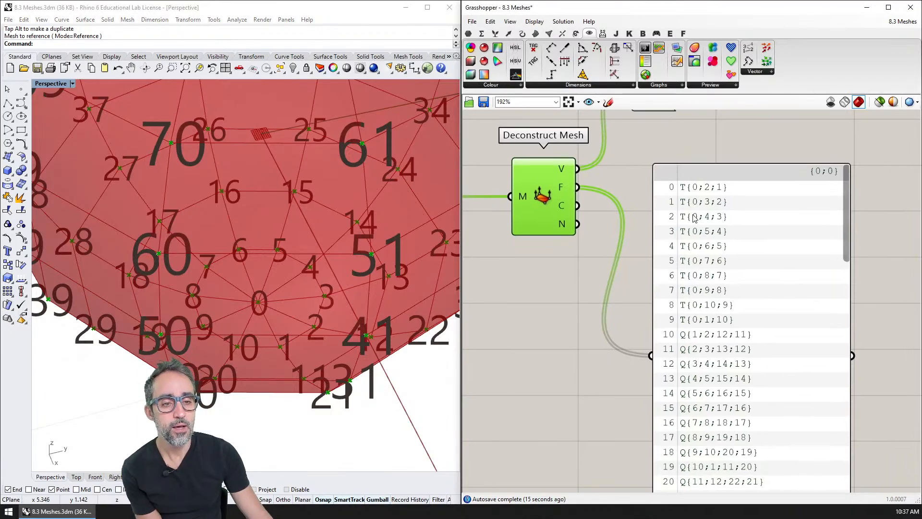
Step: Compare the triangle and quad entries in the faces panel with the numbered vertices around the sphere's pole
right_click_drag(828, 232, 807, 204)
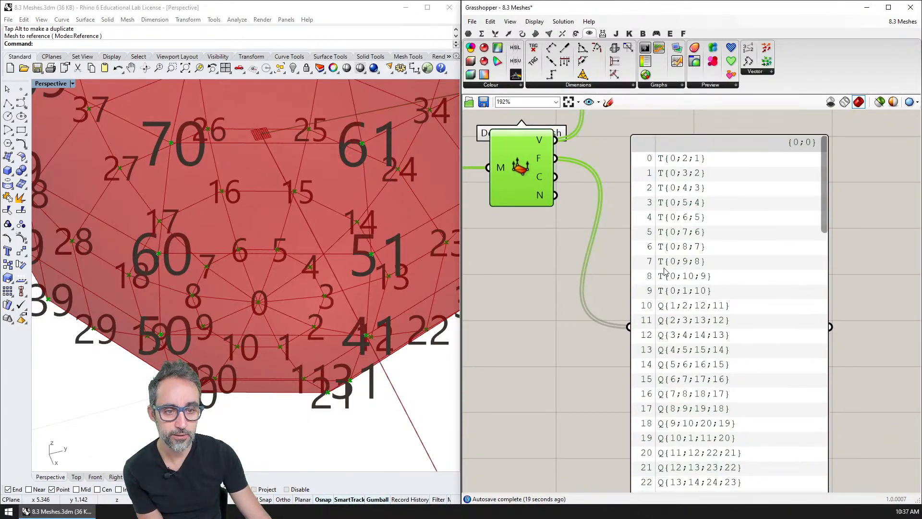
left_click_drag(821, 181, 824, 159)
left_click(675, 126)
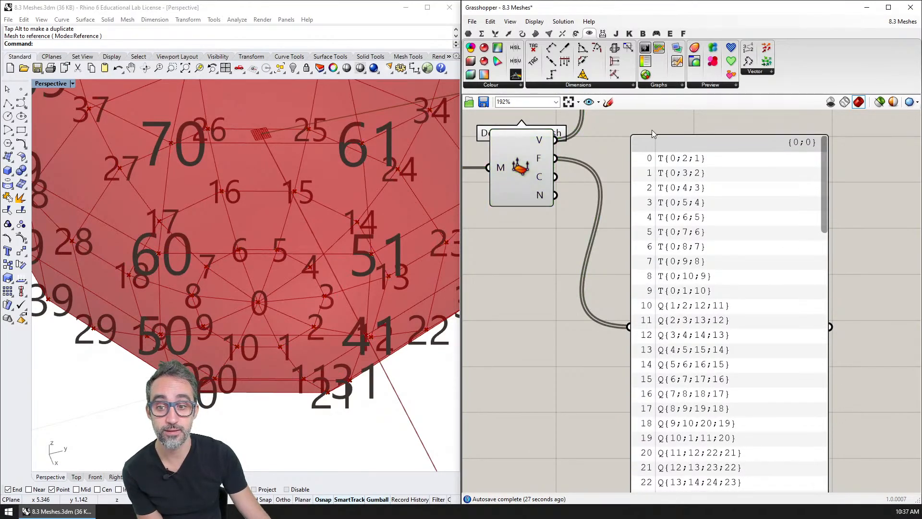
left_click(668, 168)
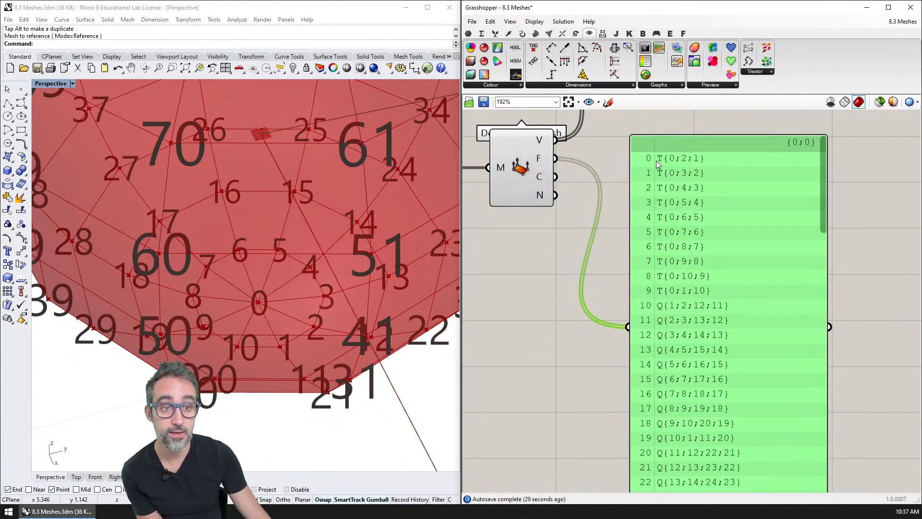
left_click(625, 178)
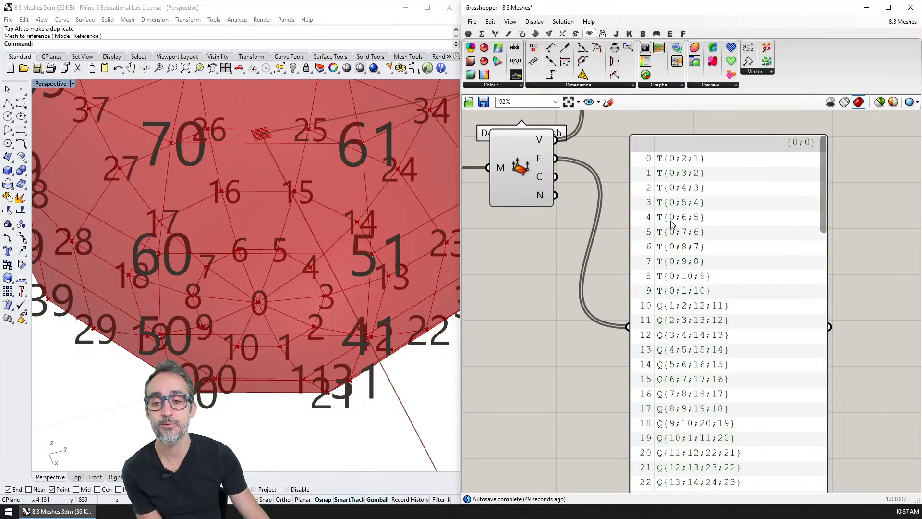
left_click(336, 314)
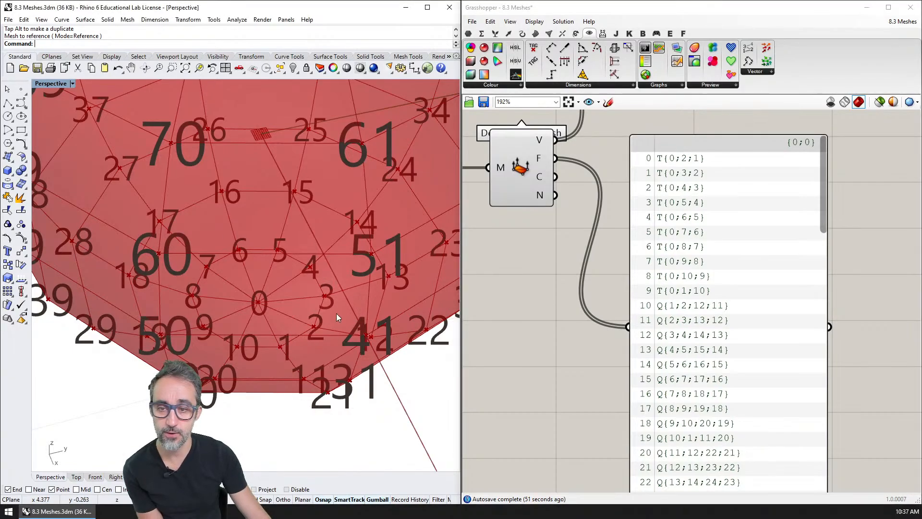
right_click_drag(350, 304, 353, 311)
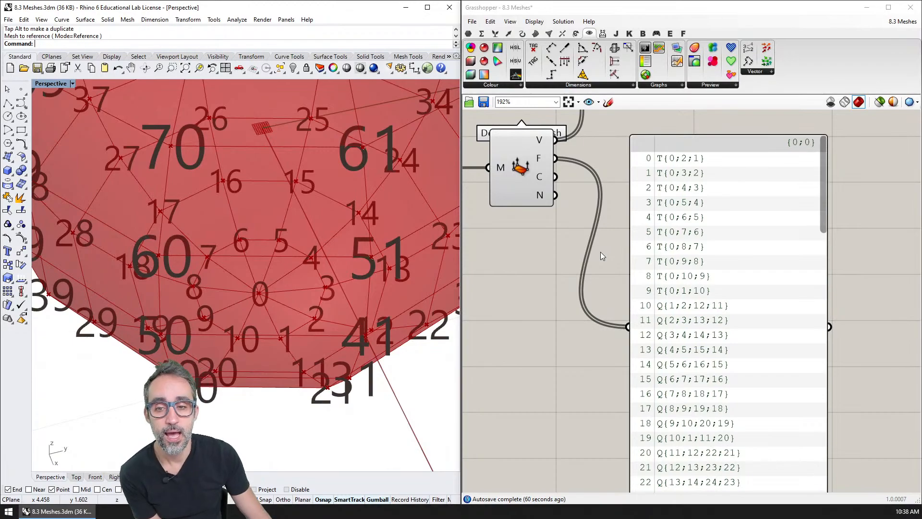
Step: Replace the panel's faces input with Deconstruct Mesh's colours output, and bring the whole mesh sphere into view
scroll(600, 252, "down", 2)
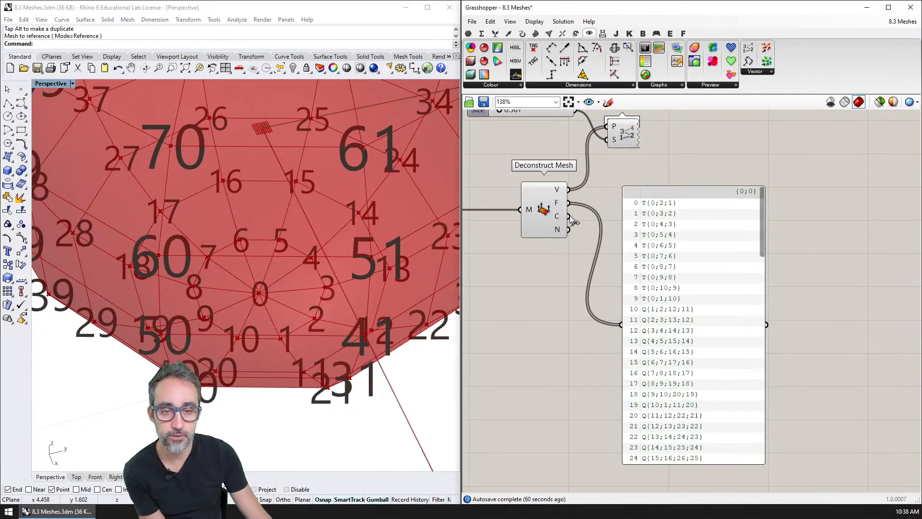
left_click_drag(569, 215, 621, 324)
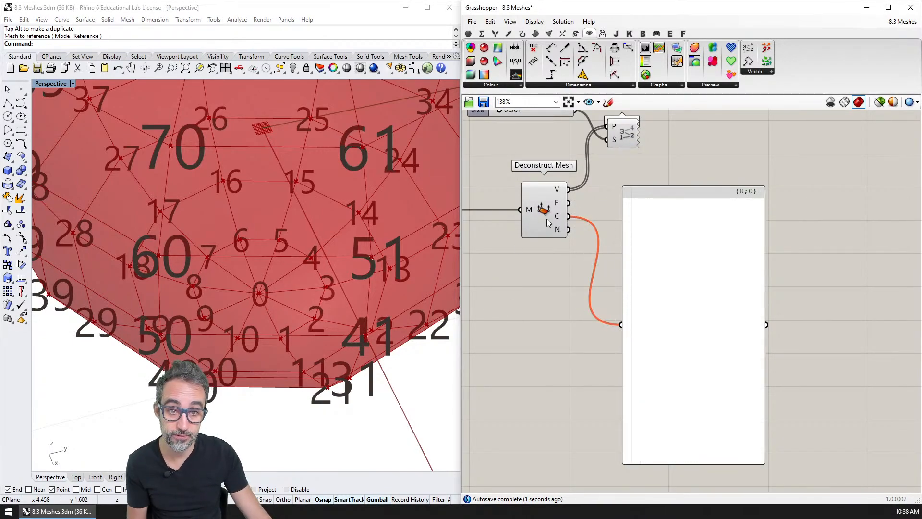
mouse_move(558, 216)
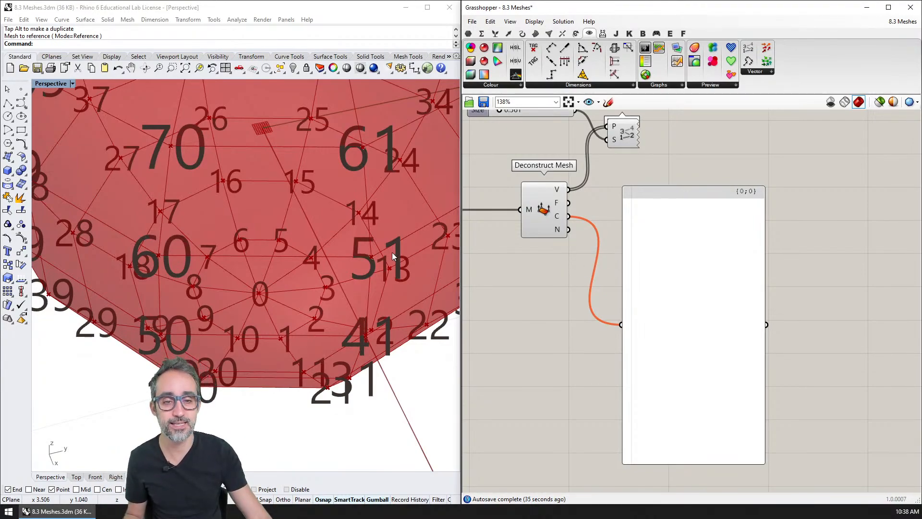
right_click_drag(376, 241, 370, 224)
right_click_drag(307, 225, 339, 226)
scroll(338, 225, "down", 5)
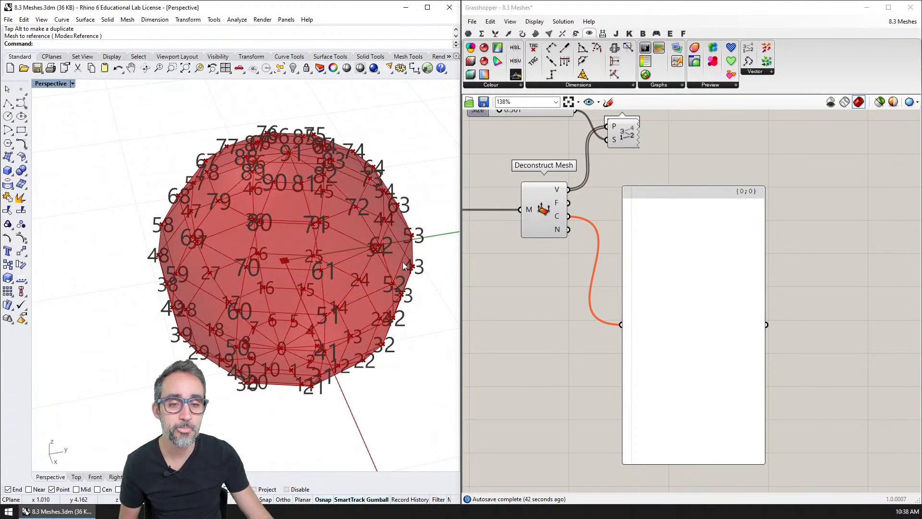
Step: Feed Deconstruct Mesh's normals output into the panel instead and widen the panel so each vector fits on one line
right_click_drag(561, 270, 550, 269)
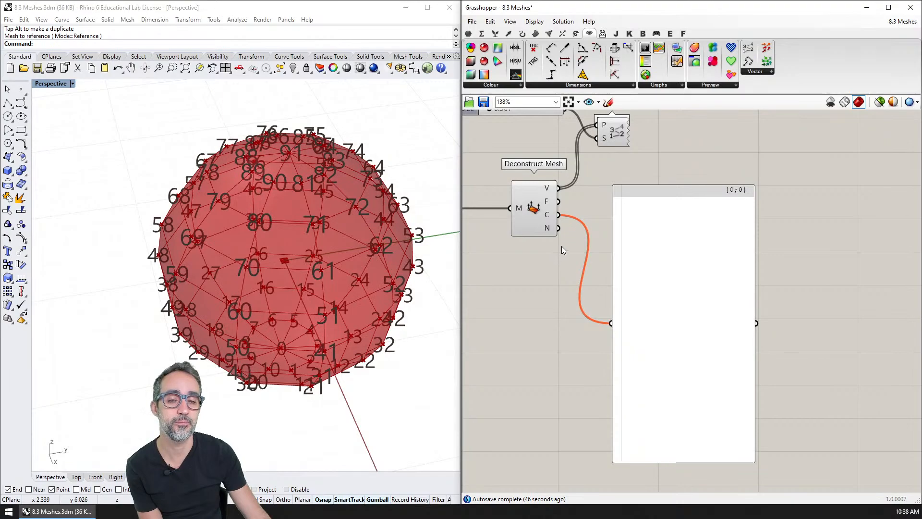
left_click_drag(558, 228, 609, 330)
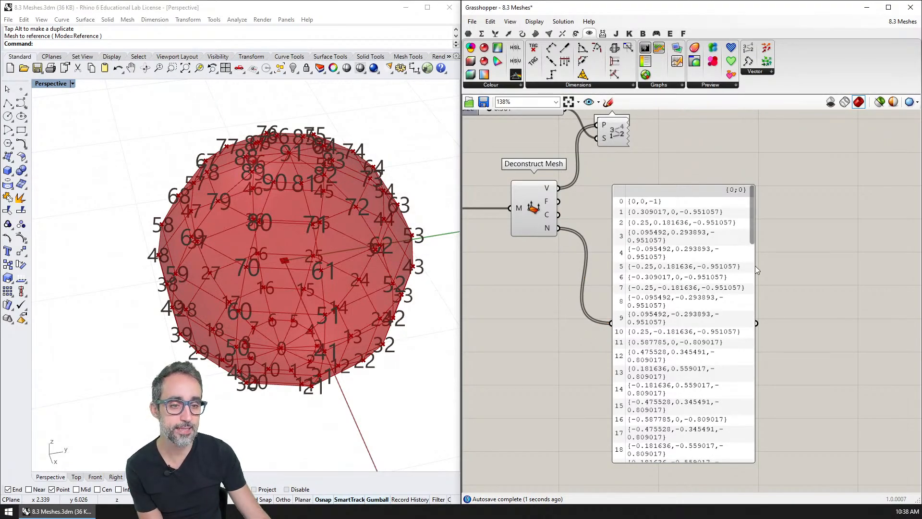
left_click_drag(755, 266, 803, 255)
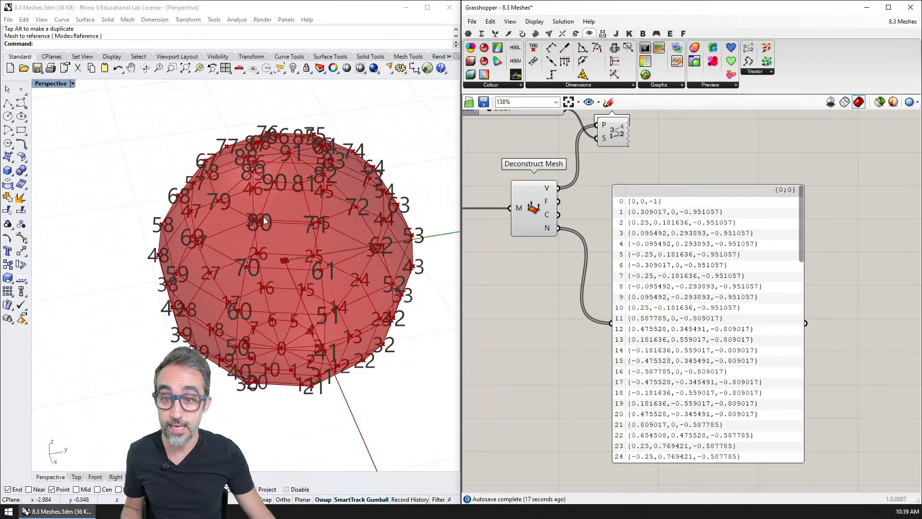
scroll(238, 271, "up", 3)
scroll(274, 265, "up", 1)
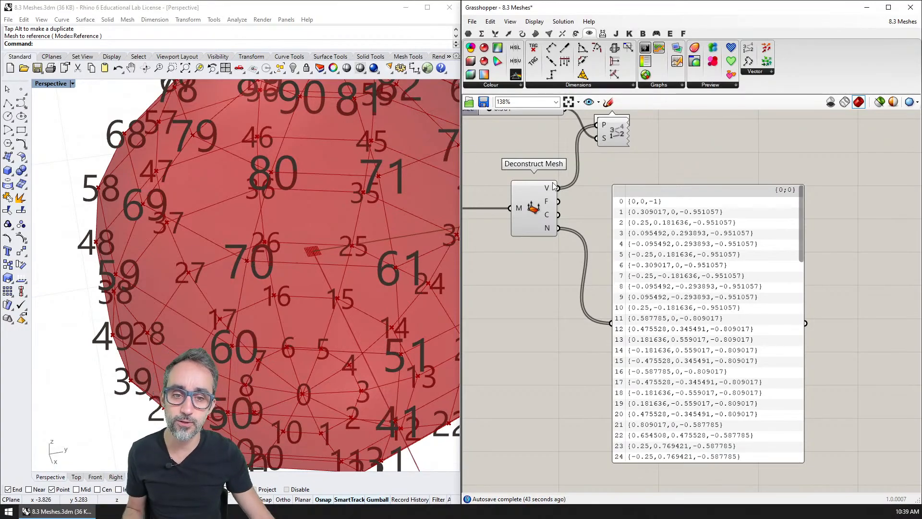
Step: Move the normals panel lower on the canvas and turn off the preview of the Point List component
left_click_drag(667, 229, 665, 323)
right_click_drag(607, 198, 574, 216)
left_click(582, 150)
key("ctrl+q")
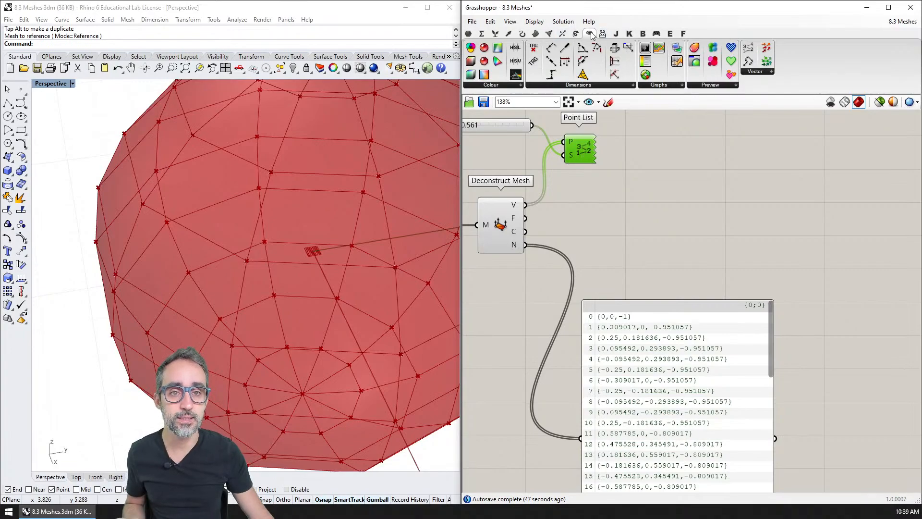
Step: Add a Vector Display component beside Deconstruct Mesh, with the vertices as anchors and the normals as vectors
left_click_drag(766, 49, 615, 228)
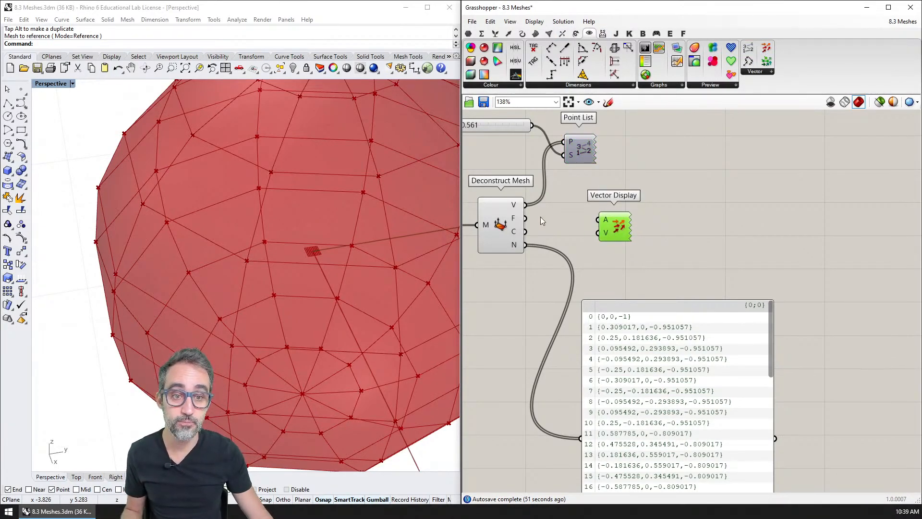
left_click_drag(525, 245, 598, 233)
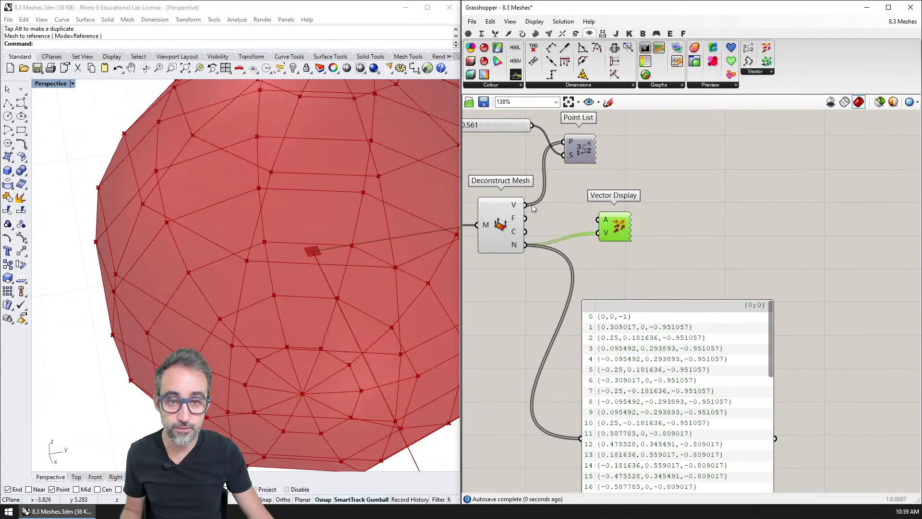
left_click_drag(532, 206, 597, 219)
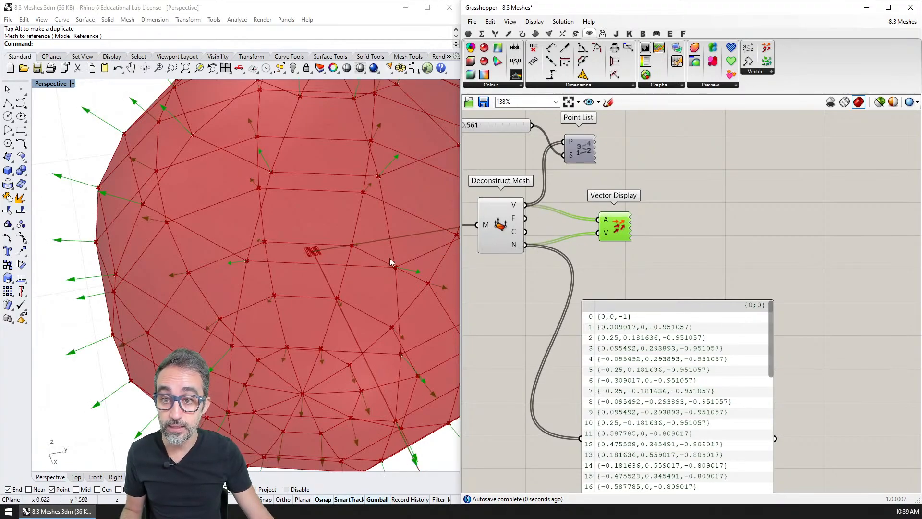
right_click_drag(384, 272, 340, 329)
scroll(341, 276, "down", 5)
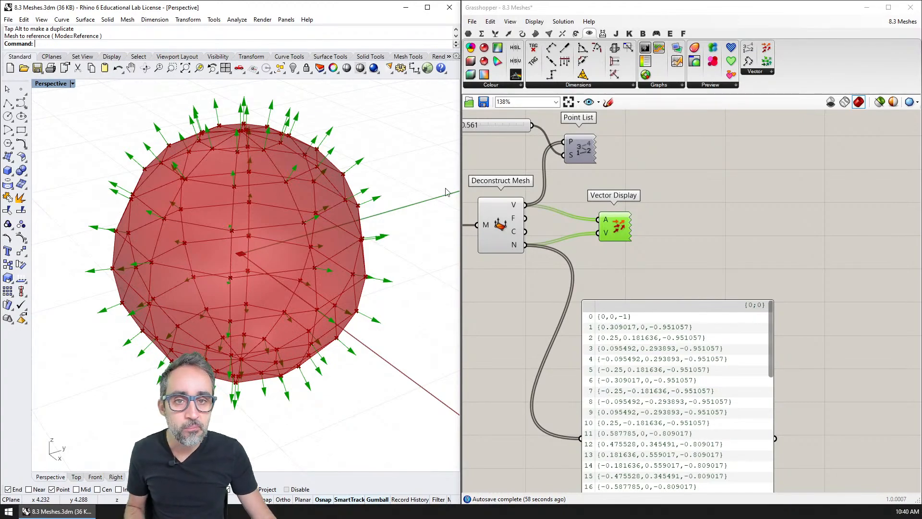
Step: Find the Face Normals component among the mesh analysis tools and place it below Vector Display
left_click(787, 142)
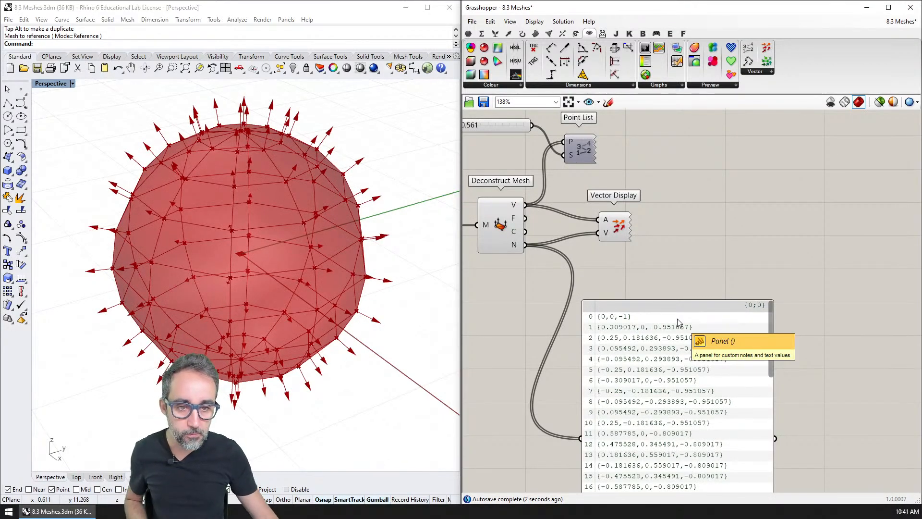
right_click_drag(649, 252, 673, 247)
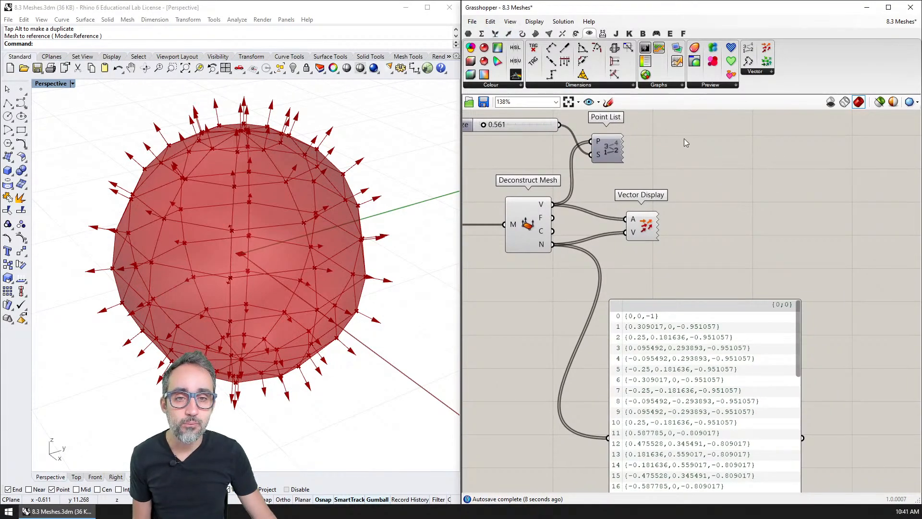
left_click(549, 33)
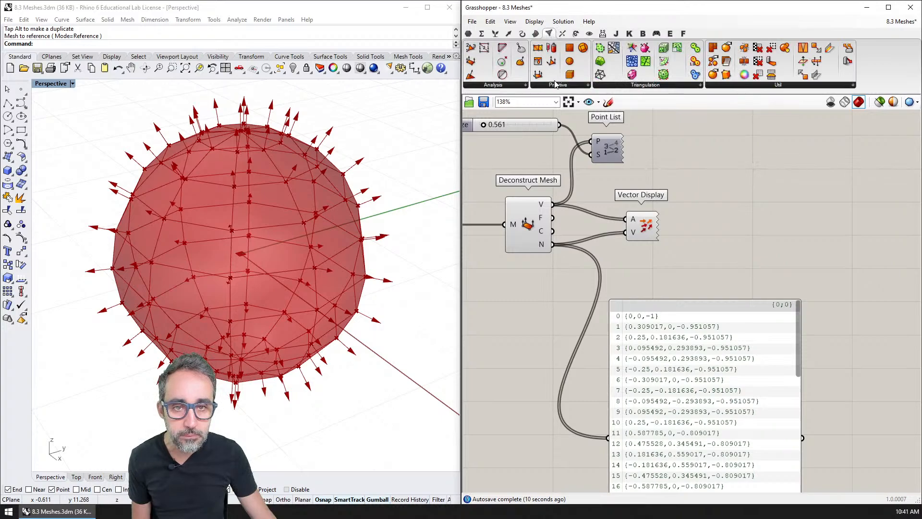
left_click(525, 86)
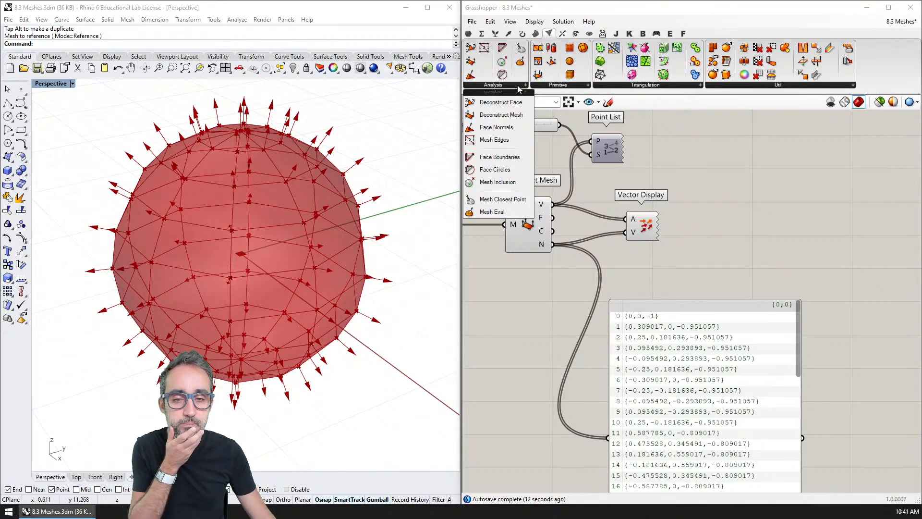
left_click(551, 85)
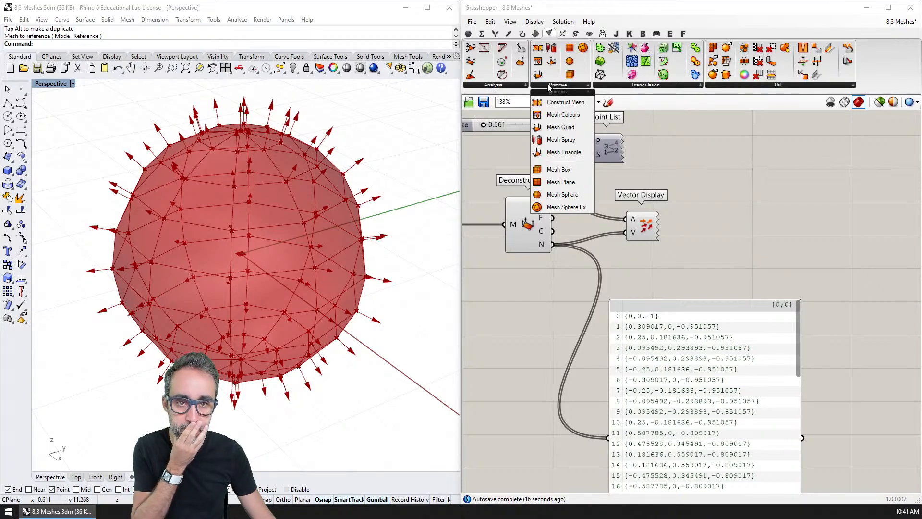
left_click(635, 220)
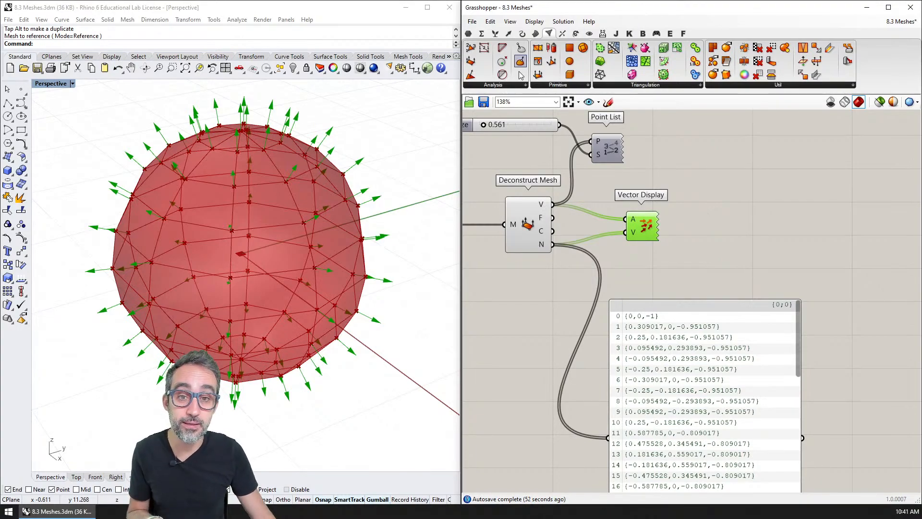
mouse_move(517, 89)
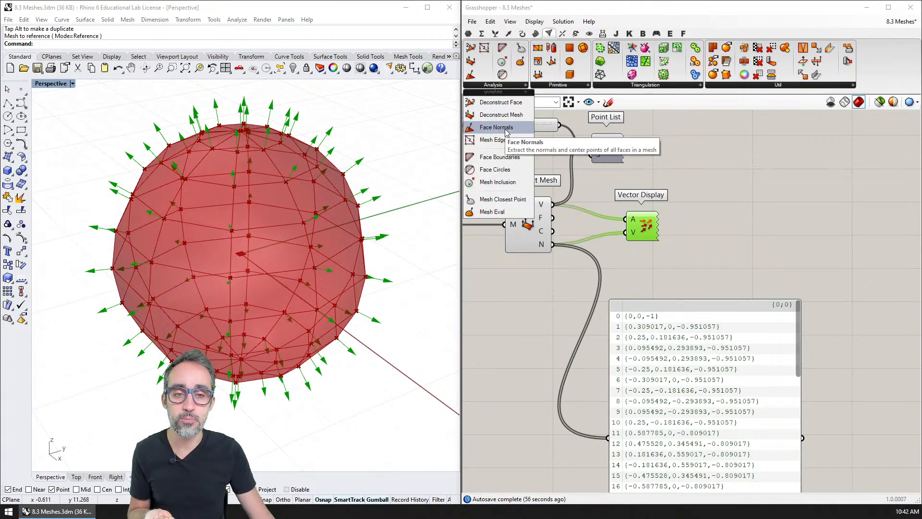
left_click(496, 127)
left_click(653, 276)
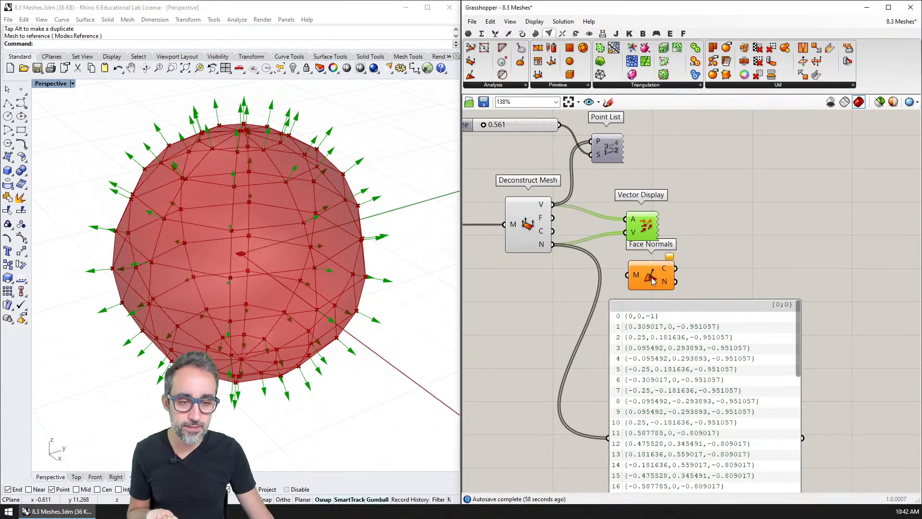
Step: Move Face Normals below Deconstruct Mesh and connect Mesh Sphere's mesh output to it
right_click_drag(659, 325, 682, 274)
left_click_drag(680, 274, 670, 376)
left_click_drag(681, 226, 565, 256)
right_click_drag(570, 255, 645, 262)
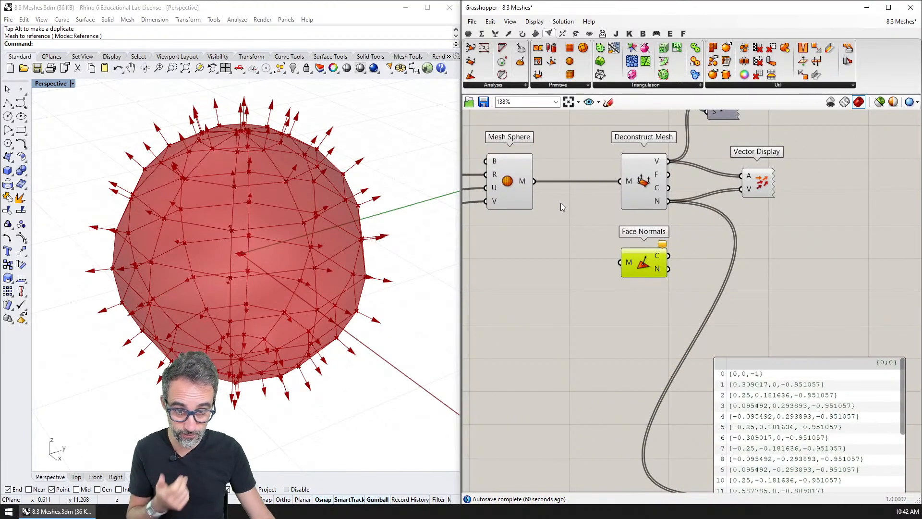
left_click_drag(535, 182, 620, 262)
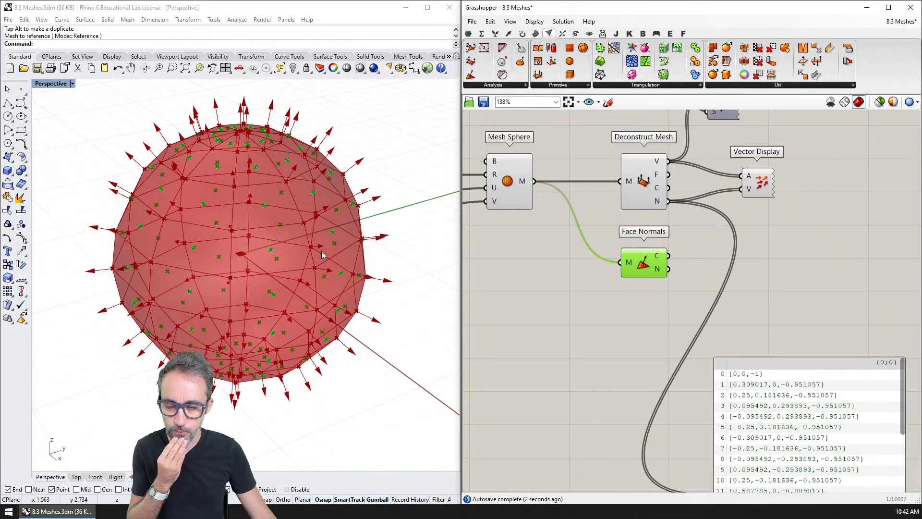
right_click_drag(432, 278, 561, 272)
right_click_drag(379, 270, 284, 245)
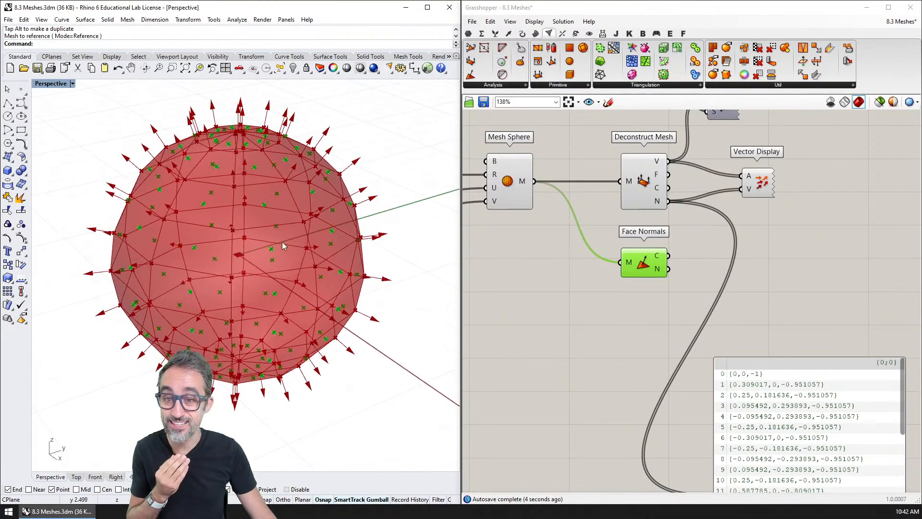
Step: Turn off the previews of Vector Display and Deconstruct Mesh, and select Face Normals to highlight the face centers
left_click(757, 185)
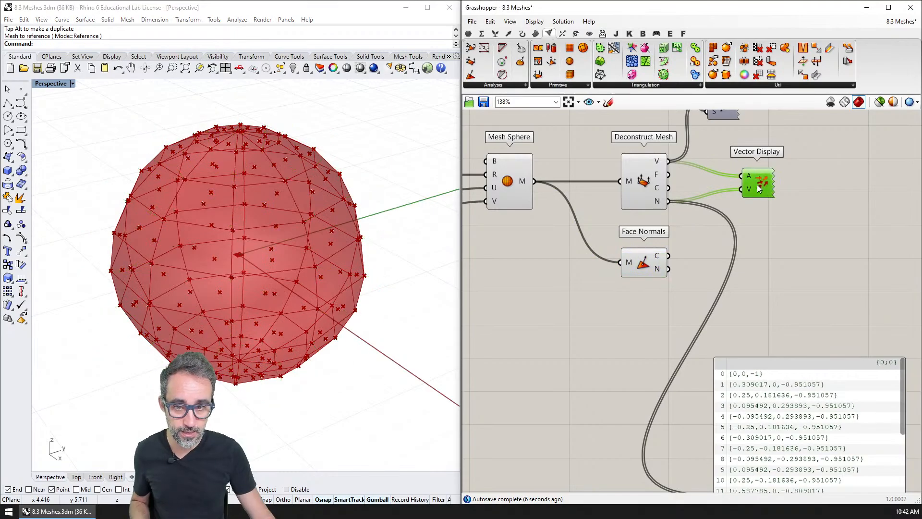
left_click(642, 189)
key("ctrl+q")
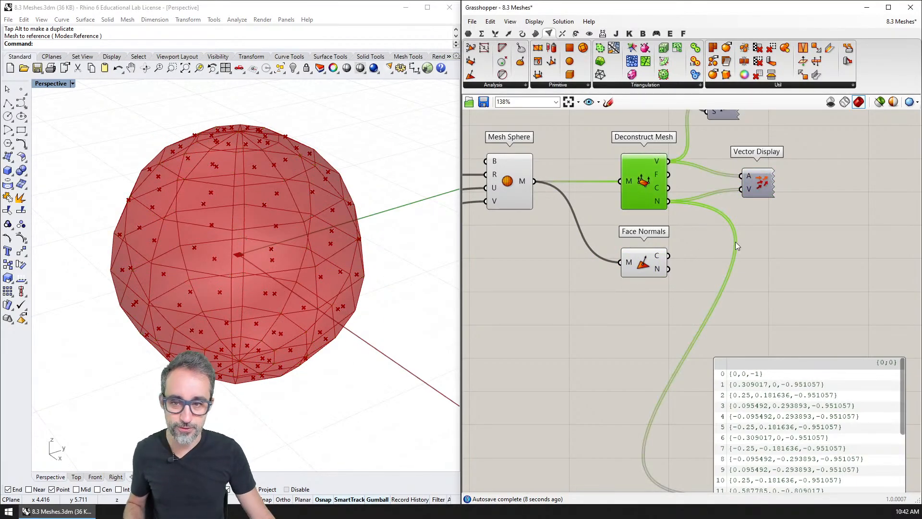
left_click(736, 241)
mouse_move(381, 240)
right_mouse_down()
mouse_move(367, 268)
mouse_move(389, 228)
mouse_move(377, 243)
right_mouse_up()
left_click(646, 267)
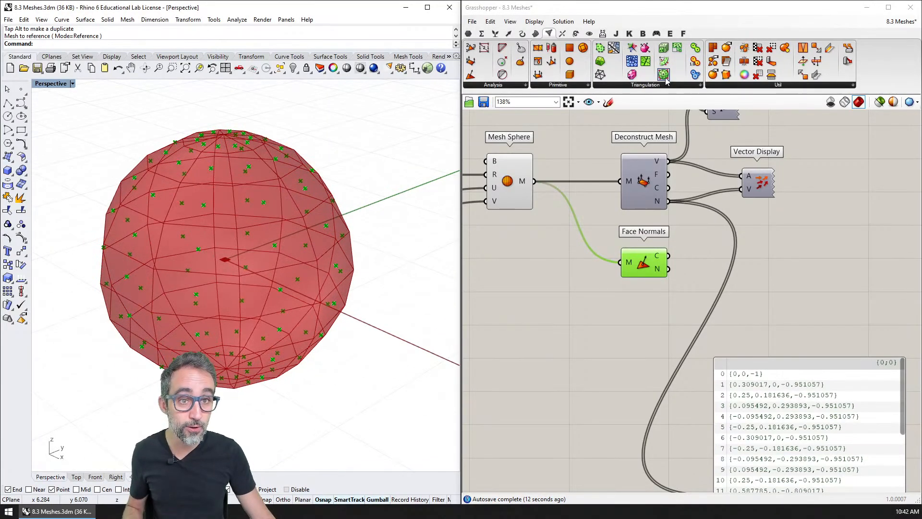
Step: Add a second Vector Display component beside Face Normals, with the face centers as anchors and the face normals as vectors
left_click(602, 33)
left_click(589, 34)
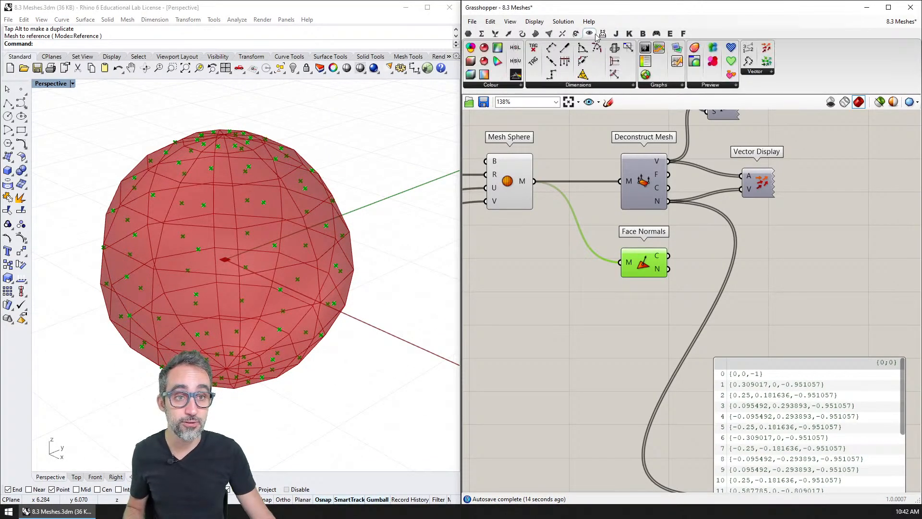
left_click_drag(758, 272, 758, 271)
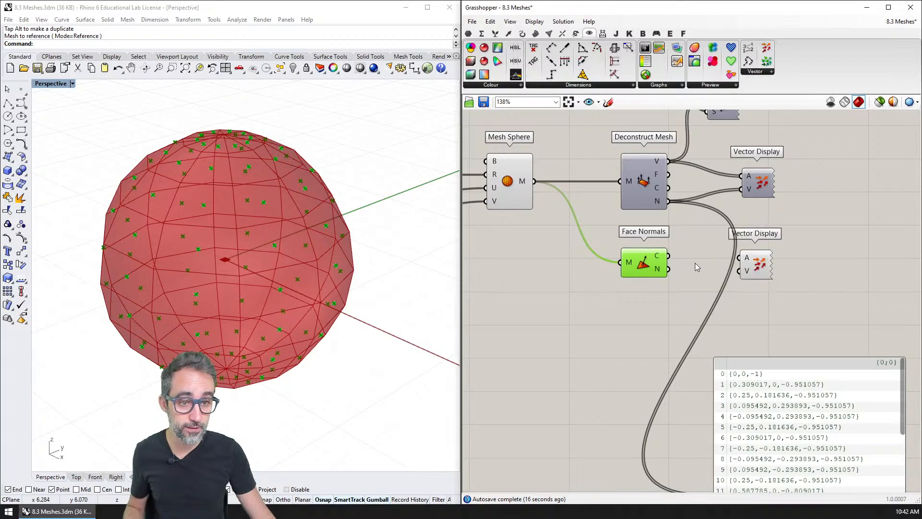
left_click_drag(668, 256, 740, 258)
left_click_drag(669, 269, 754, 267)
right_click_drag(239, 266, 330, 273)
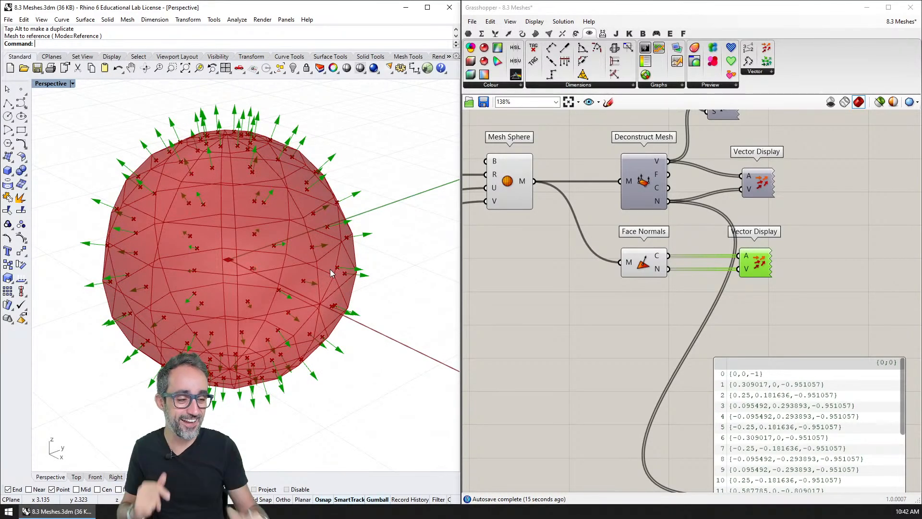
right_click_drag(368, 313, 348, 301)
scroll(338, 314, "up", 2)
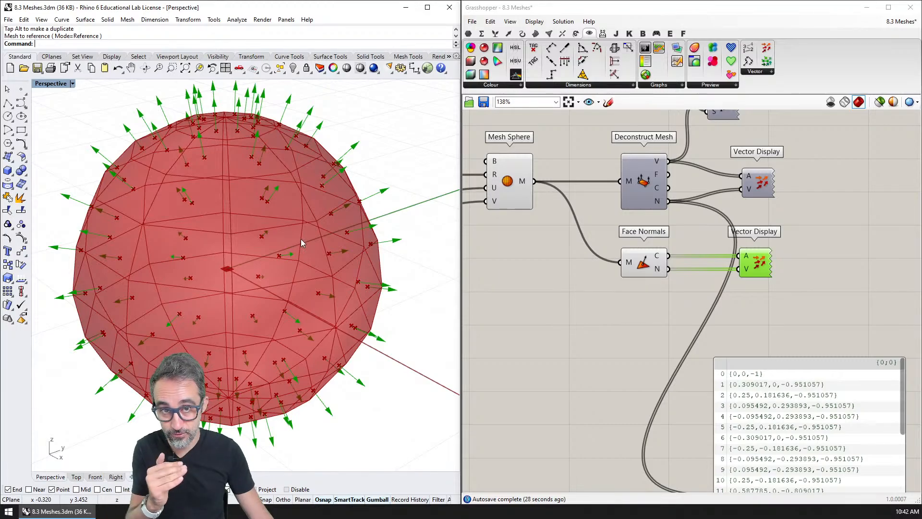
right_click_drag(304, 246, 298, 267)
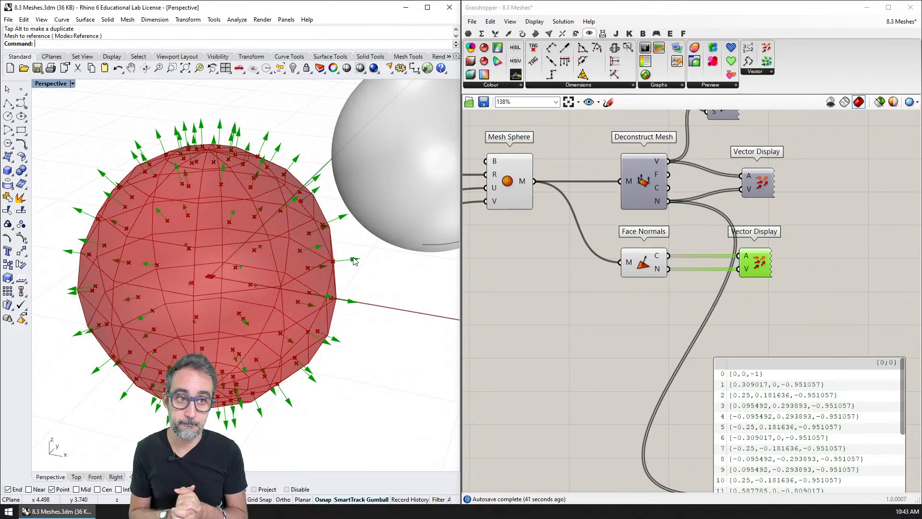
key("ctrl+F1")
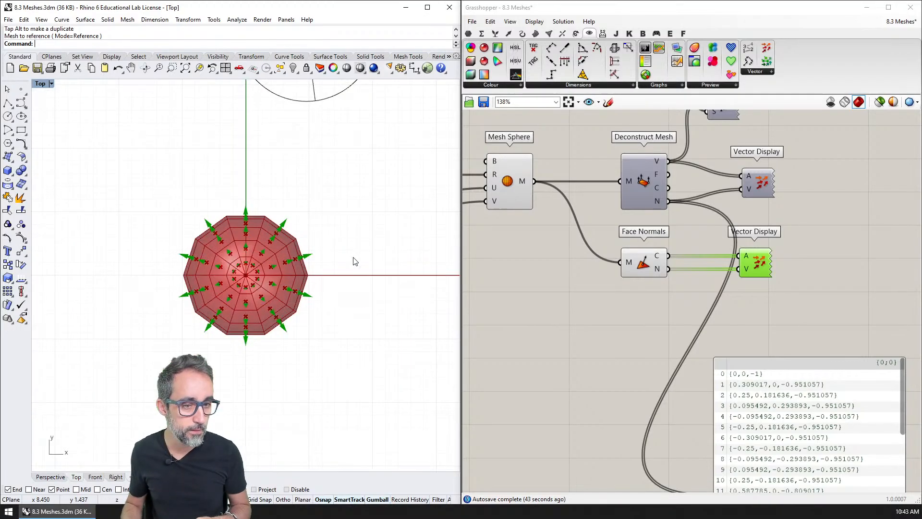
key("ctrl+Tab")
key("ctrl+Tab")
key("ctrl+Tab")
left_click(557, 294)
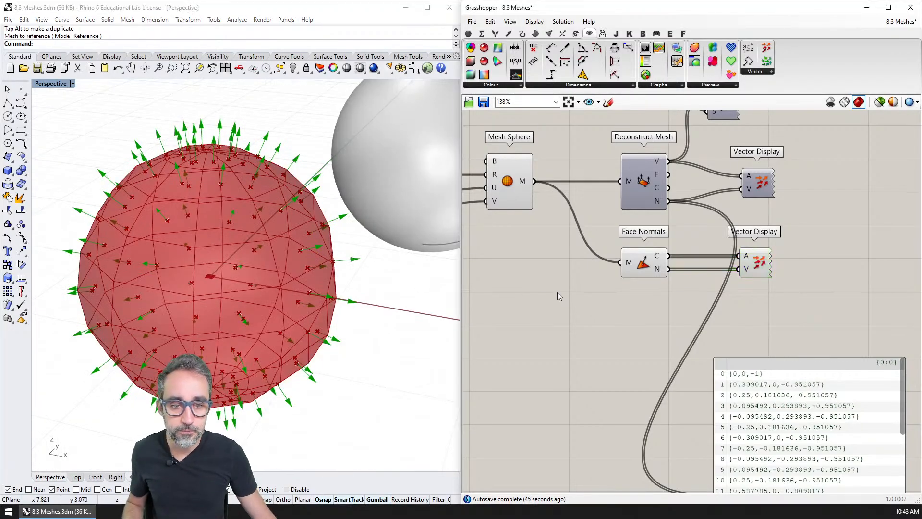
key("ctrl+Tab")
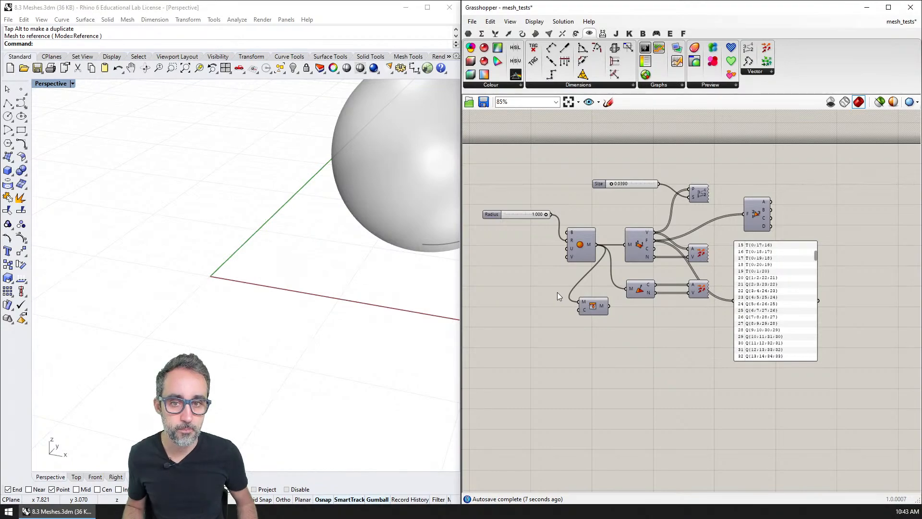
key("ctrl+Tab")
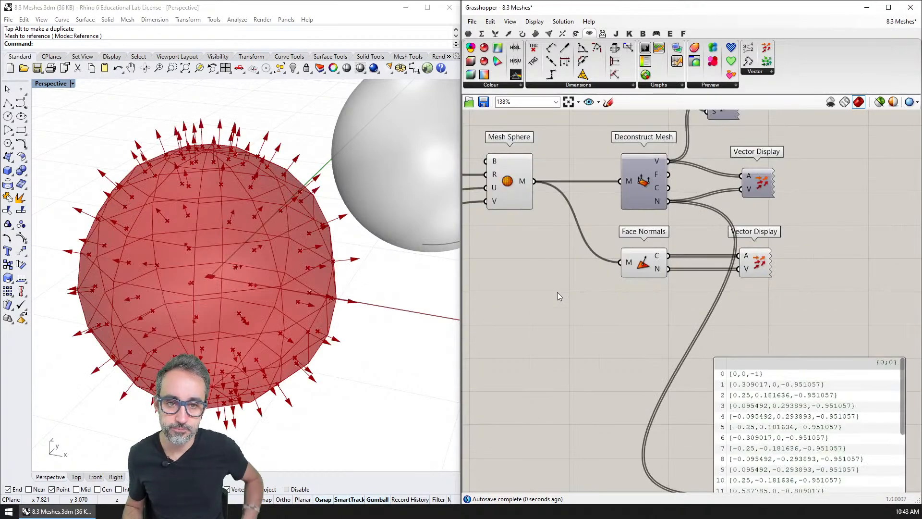
Step: Review the mesh components offered in the Analysis, Primitive and Util groups, and select the Vector Display fed by Face Normals
left_click(549, 33)
left_click(517, 86)
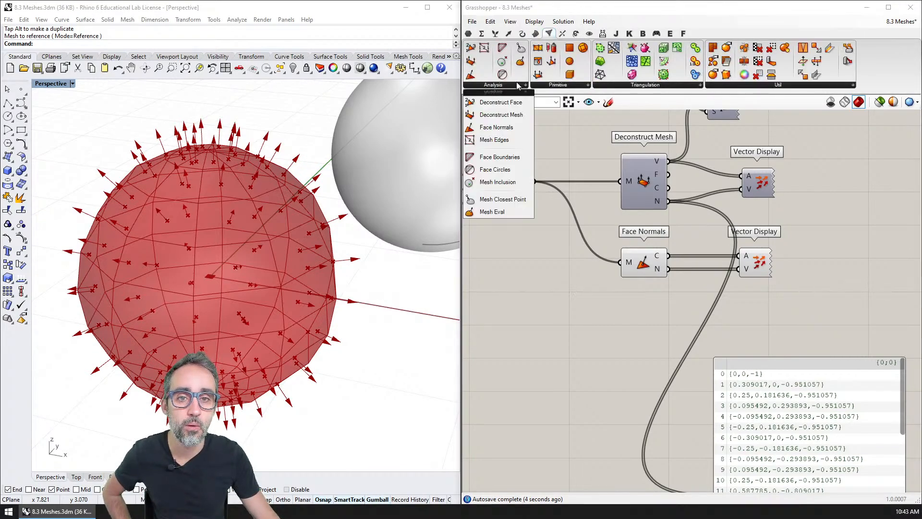
left_click(557, 85)
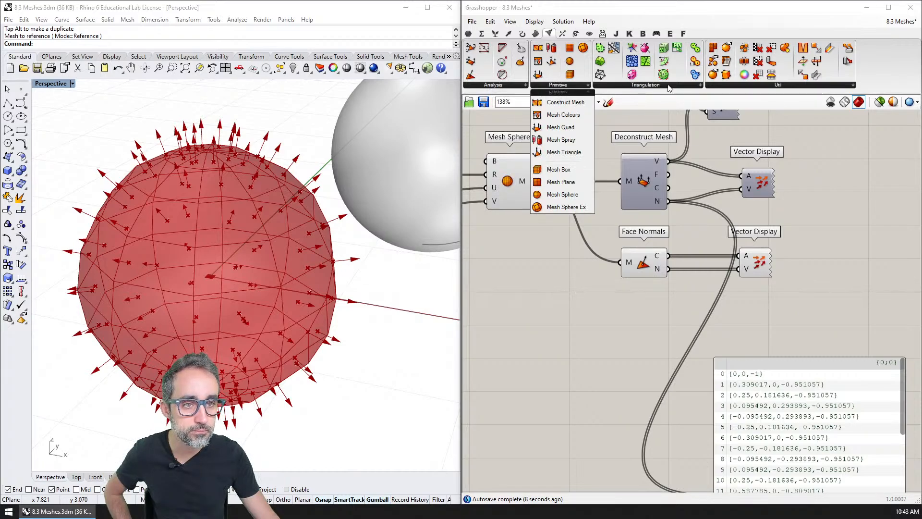
left_click(720, 85)
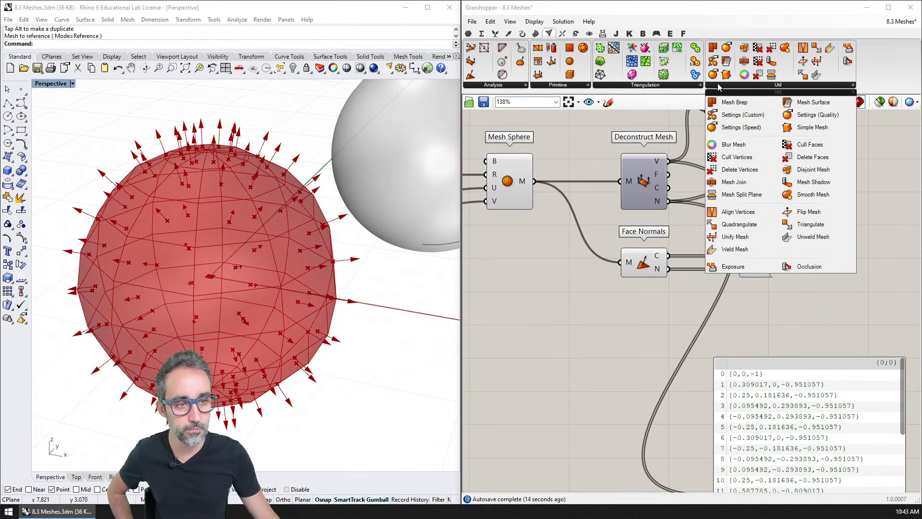
left_click(509, 86)
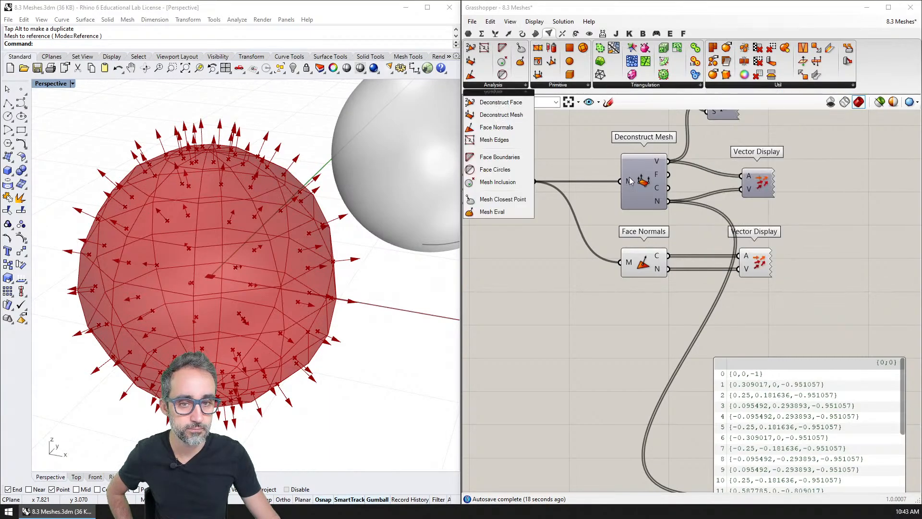
left_click(594, 153)
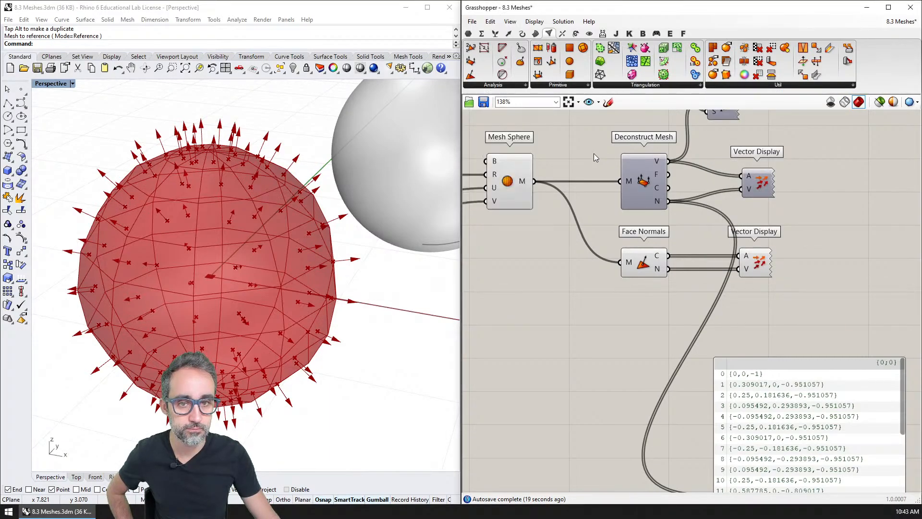
left_click(759, 262)
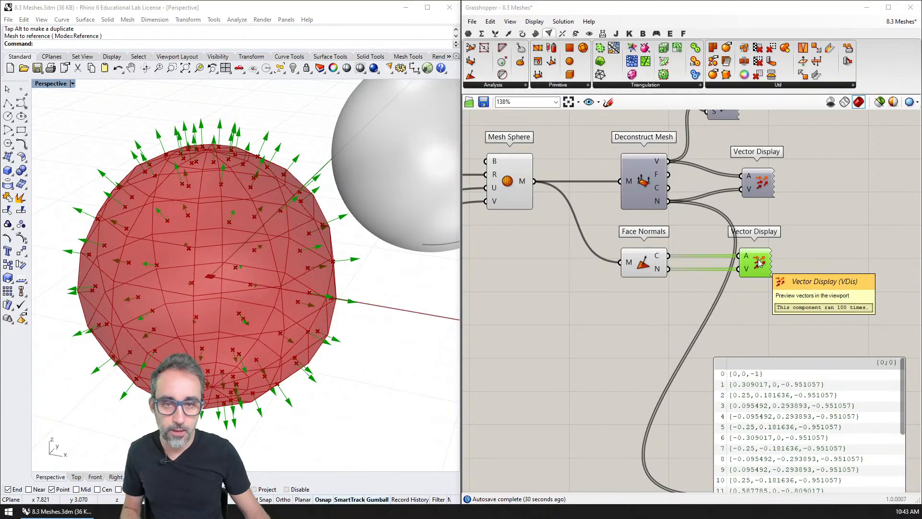
Step: Switch to Firefox and search the web for the lecturer's name together with "meshes"
left_click_drag(921, 80, 625, 63)
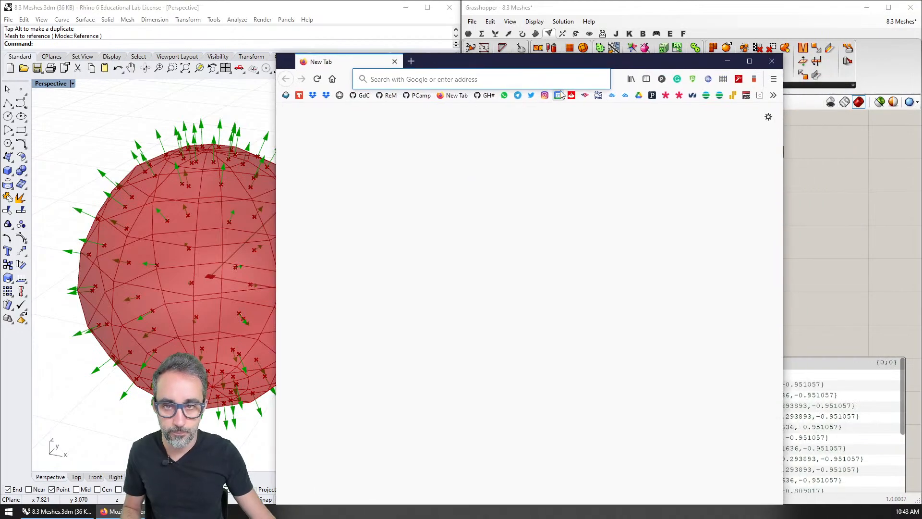
left_click(543, 81)
type("garciadelcasti")
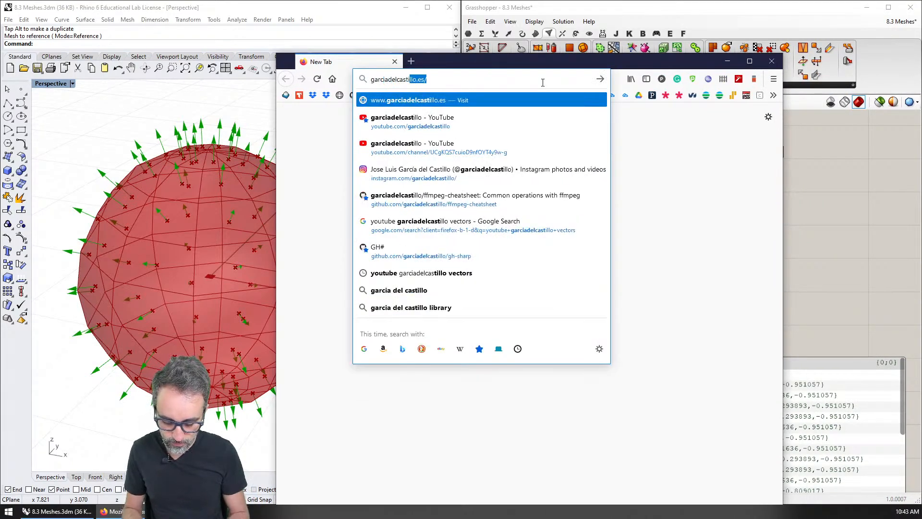
type("llo meshes")
key("Return")
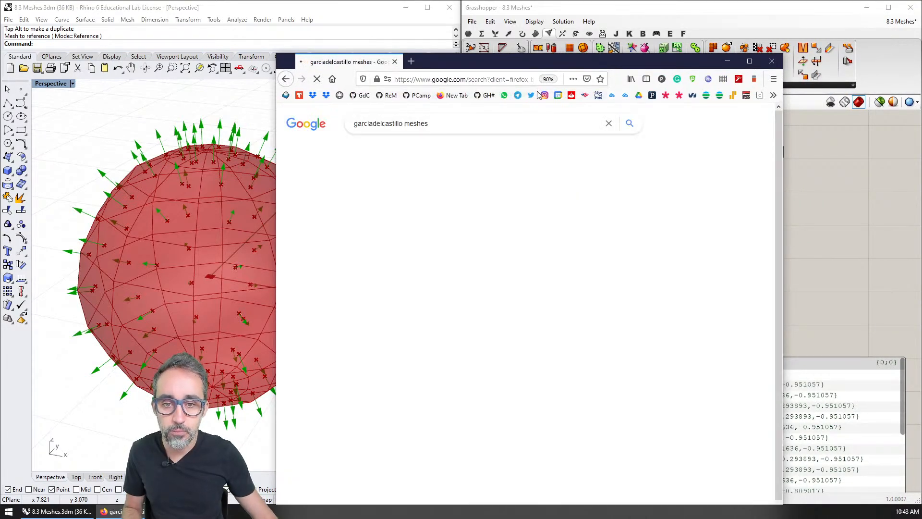
scroll(507, 224, "down", 4)
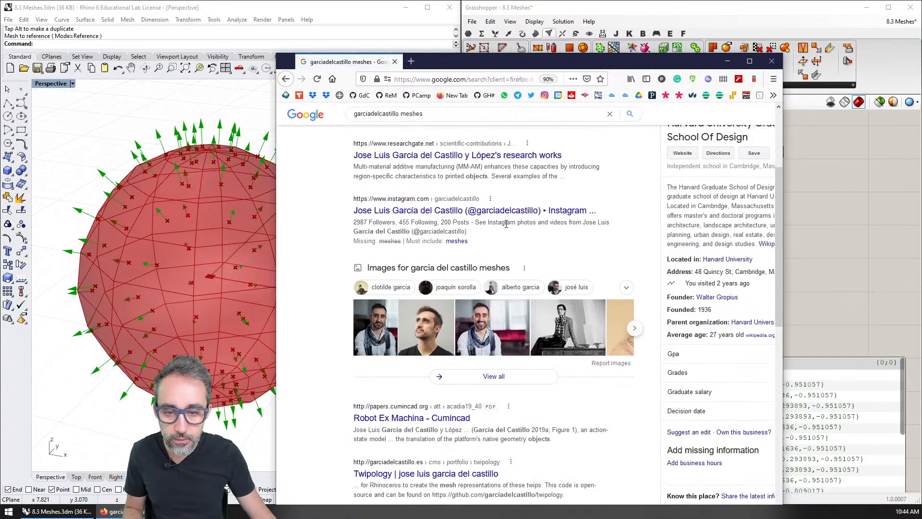
Step: Refine the web search by adding "intro comp design" and look through the results for a meshes lecture
scroll(506, 224, "up", 4)
left_click(473, 123)
type("i")
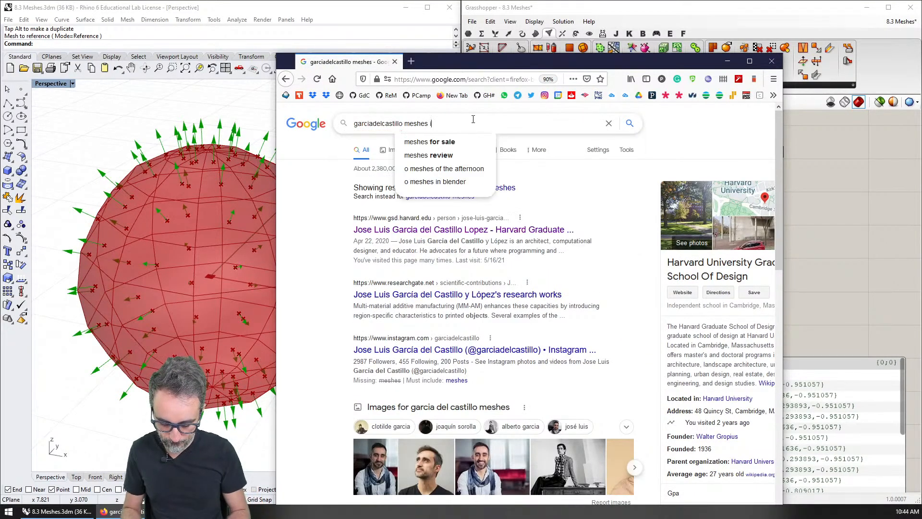
type("ntro comp design")
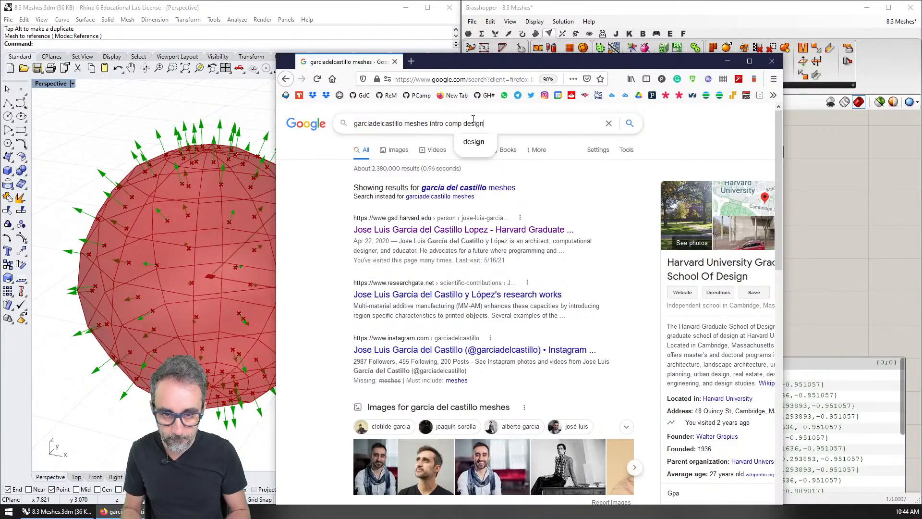
key("Return")
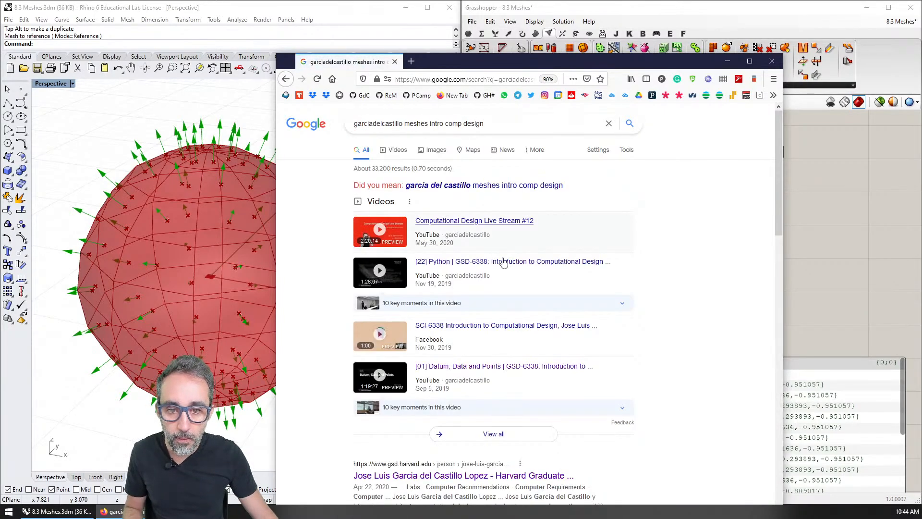
scroll(497, 328, "down", 2)
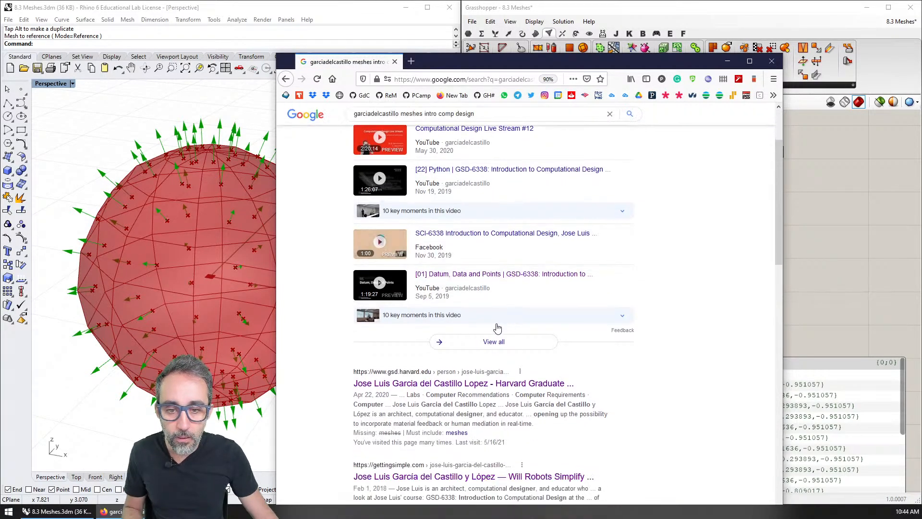
scroll(509, 350, "up", 2)
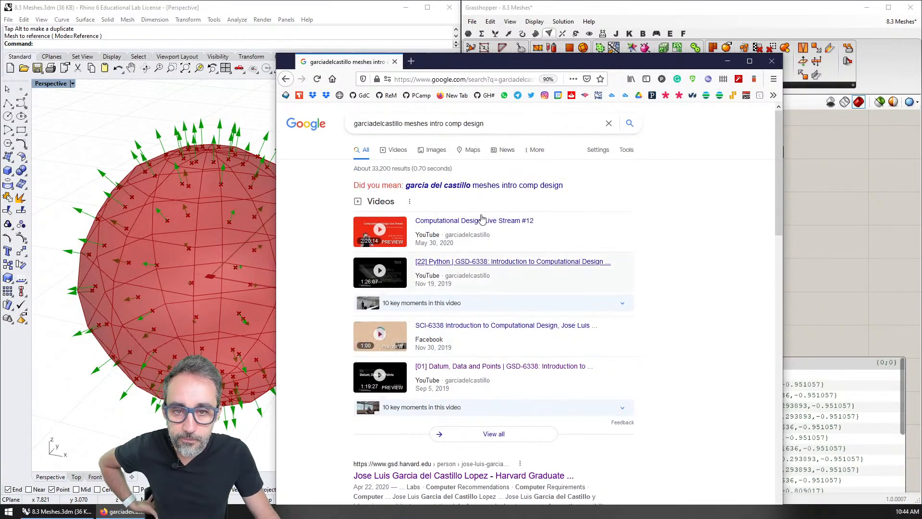
Step: Accept the suggested spelling for the search and list all of its video results
left_click(451, 186)
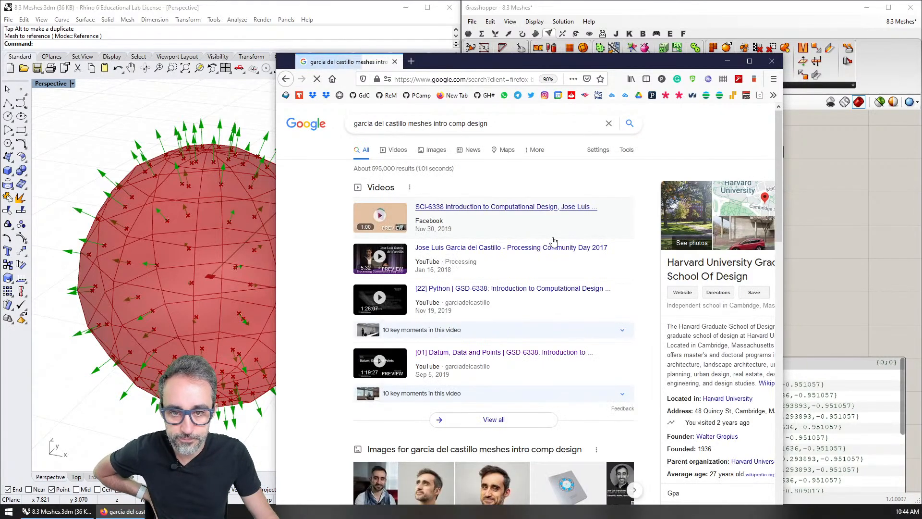
scroll(528, 242, "down", 4)
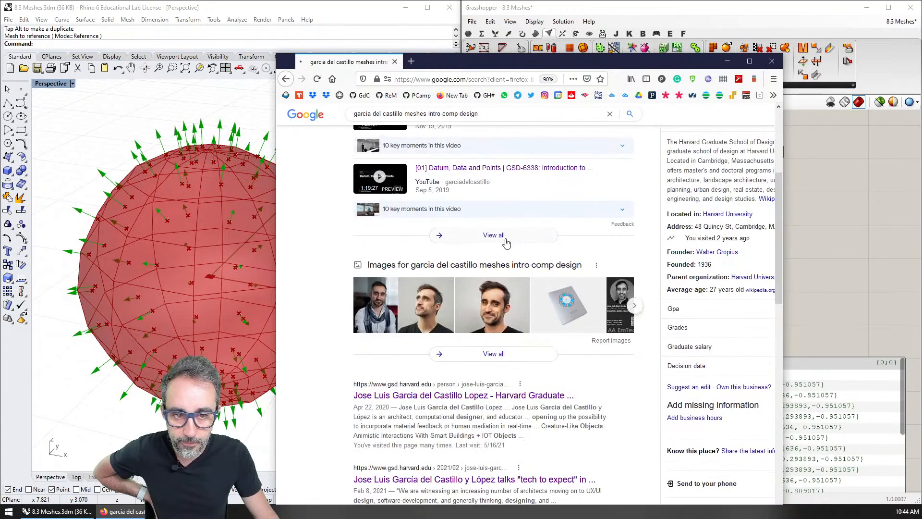
left_click(493, 235)
scroll(508, 243, "down", 5)
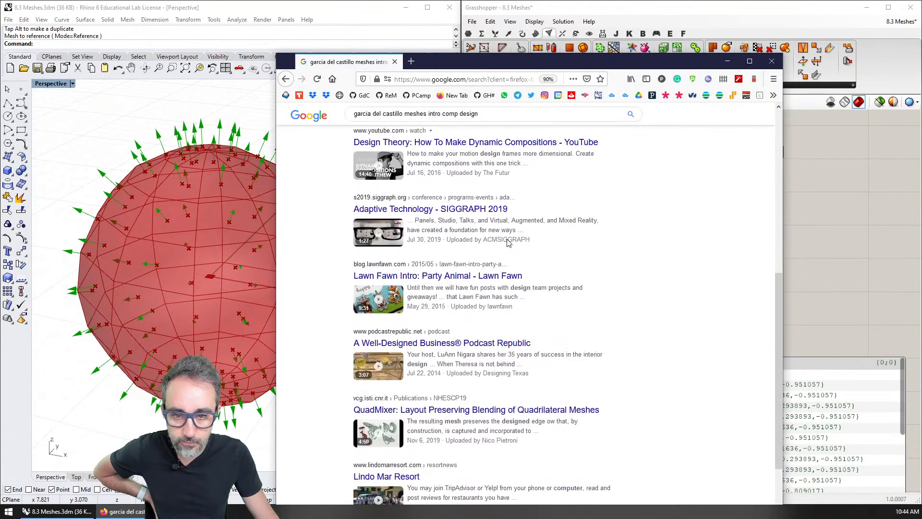
scroll(528, 260, "down", 2)
scroll(557, 281, "up", 9)
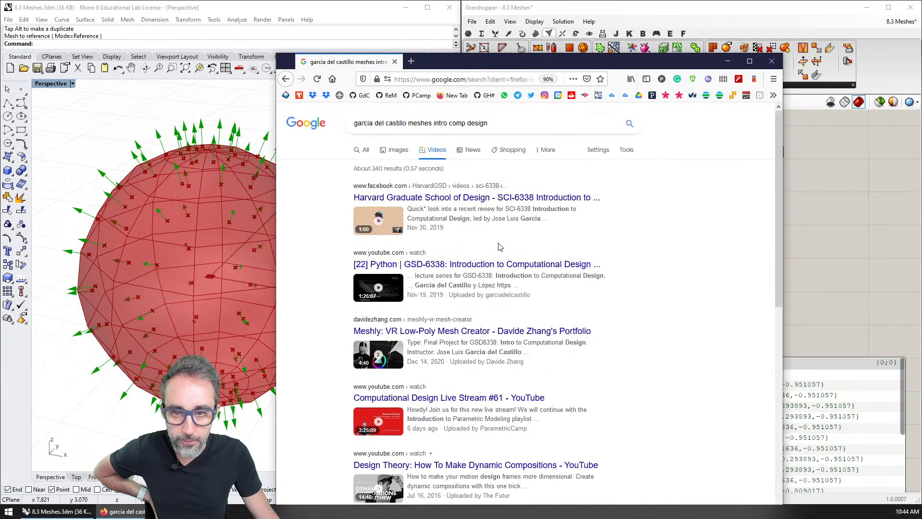
Step: Open the "[22] Python | GSD-6338" lecture video and follow the full playlist link in its description
left_click(446, 266)
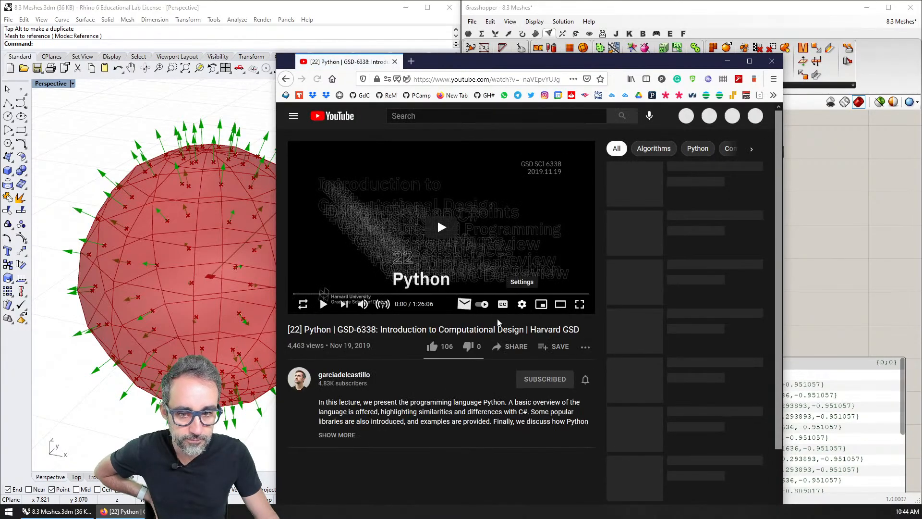
left_click(353, 435)
scroll(358, 431, "down", 2)
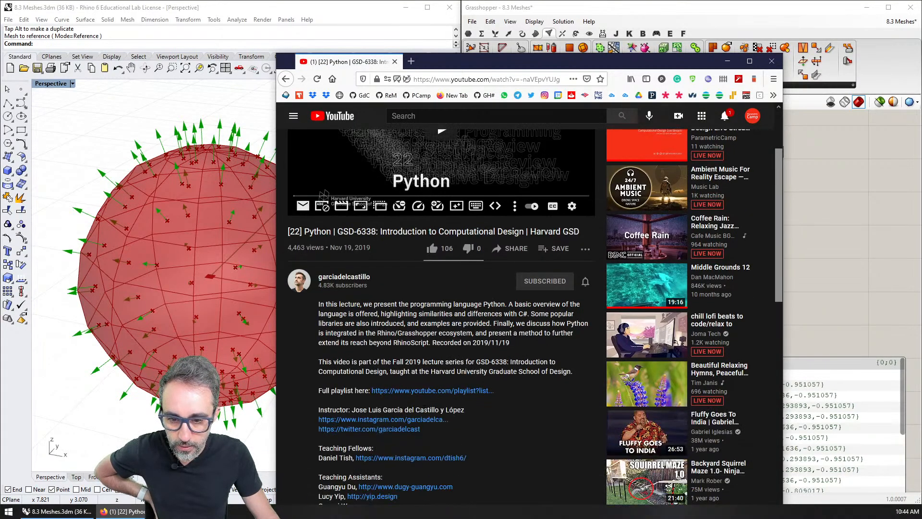
left_click(428, 390)
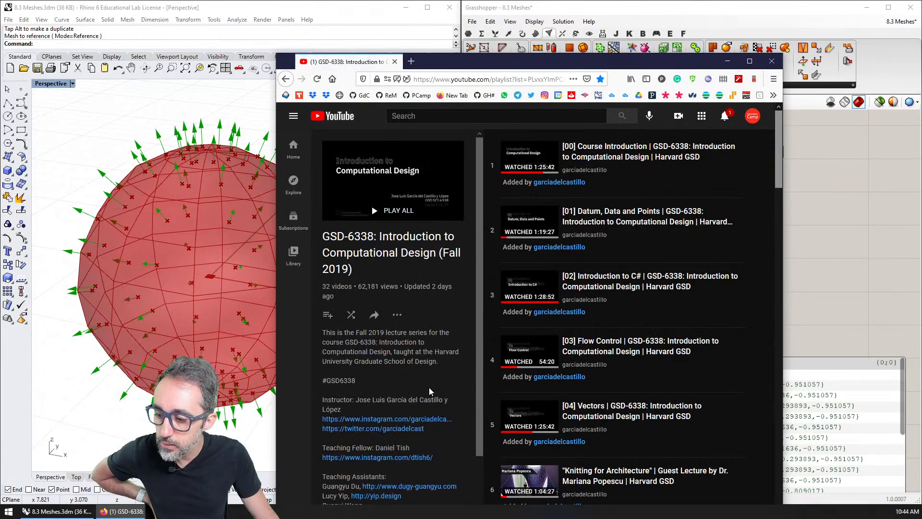
Step: Find the "[14] Meshes" lecture in the GSD-6338 playlist, show its video page full-size, and return to Rhino and Grasshopper
scroll(606, 277, "down", 10)
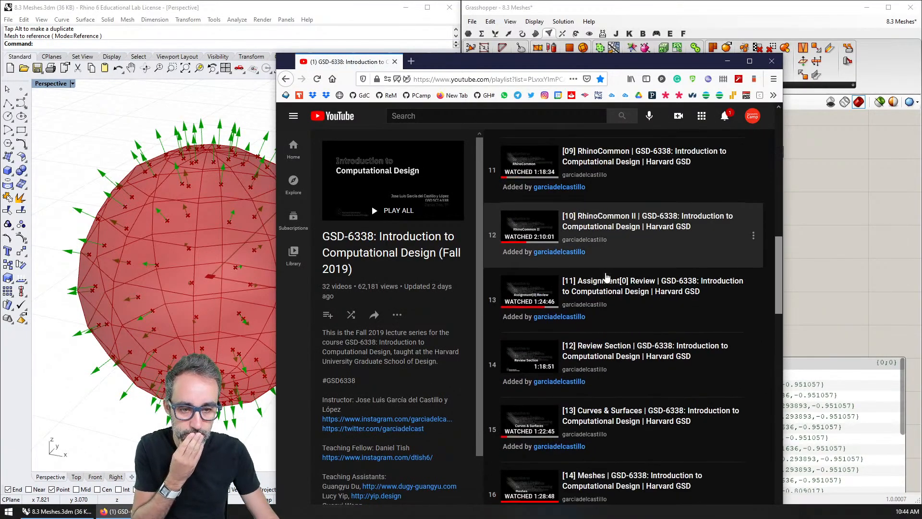
scroll(606, 278, "down", 5)
scroll(605, 216, "up", 3)
left_click(605, 210)
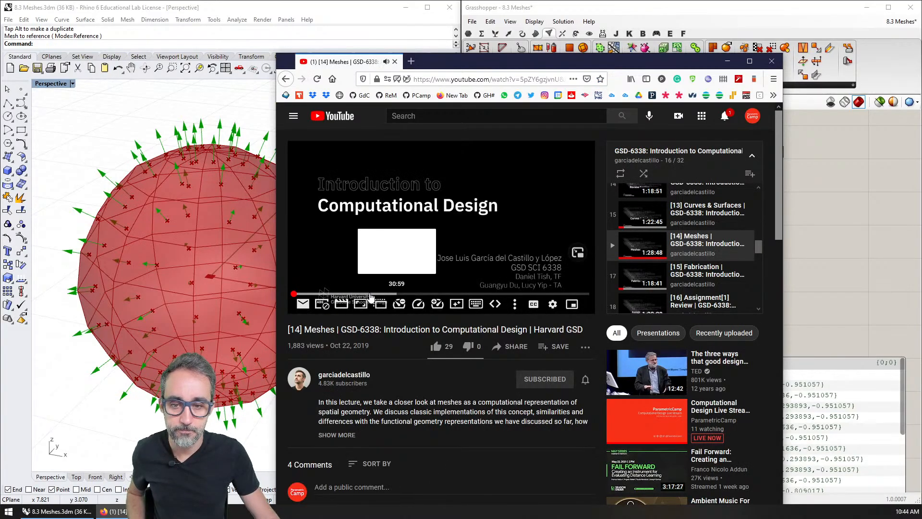
left_click(749, 61)
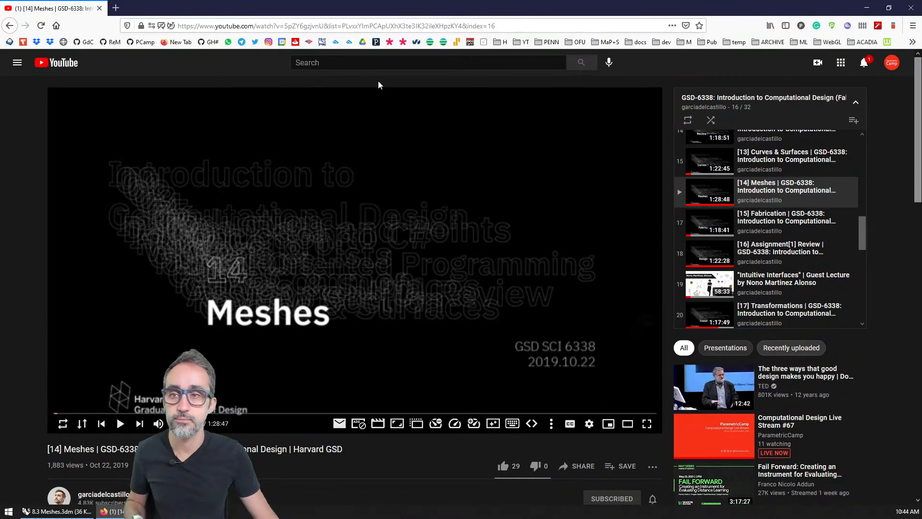
left_click(866, 7)
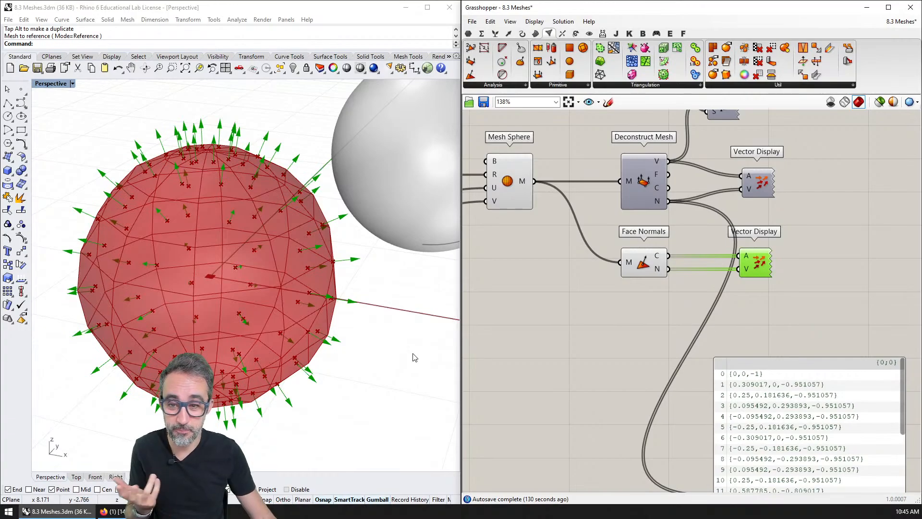
Step: Look over the mesh sphere's face normals and browse the available mesh analysis, primitive and triangulation components
right_click_drag(414, 357, 350, 334)
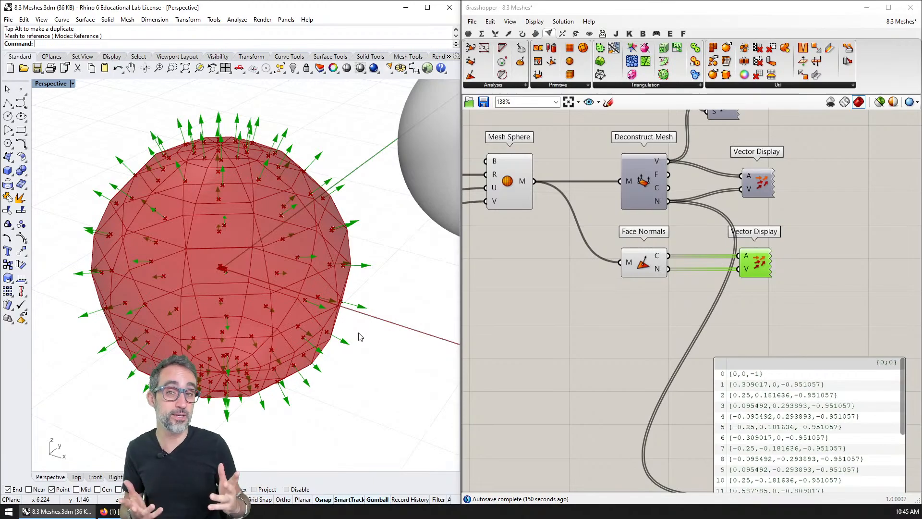
scroll(360, 336, "down", 4)
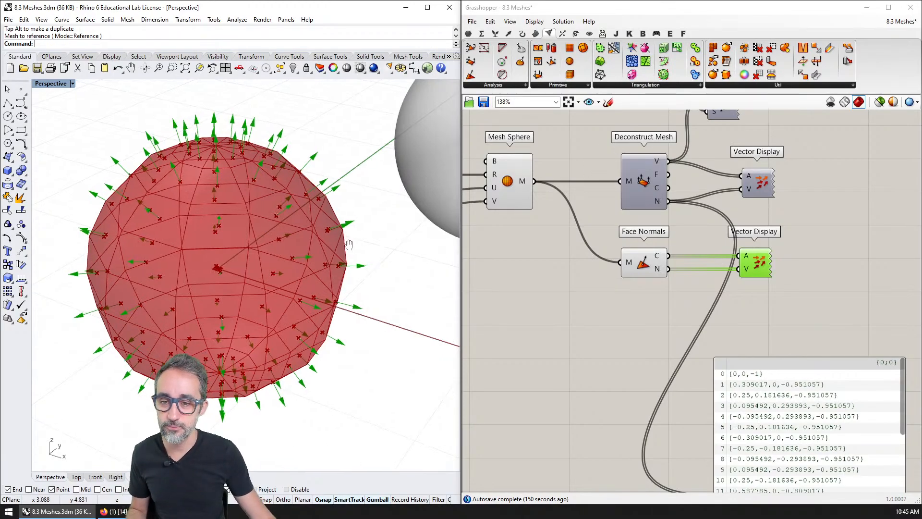
left_click(518, 85)
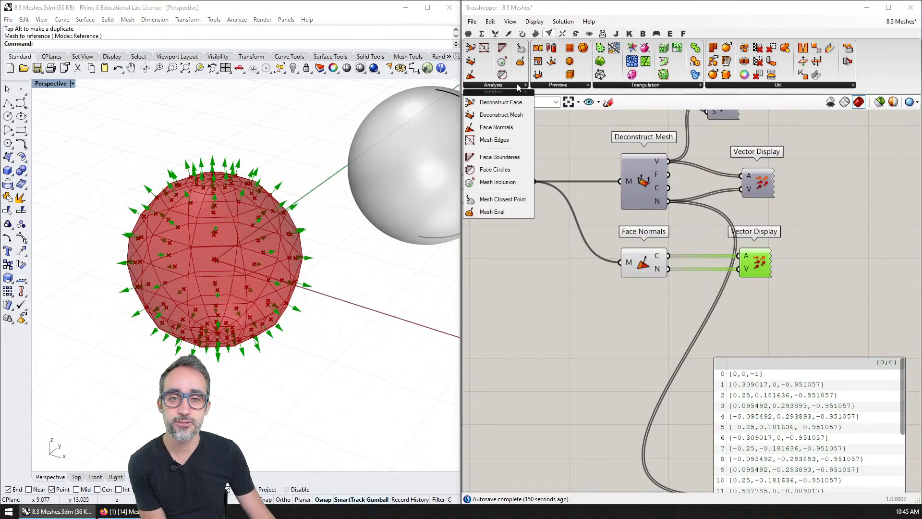
left_click(551, 85)
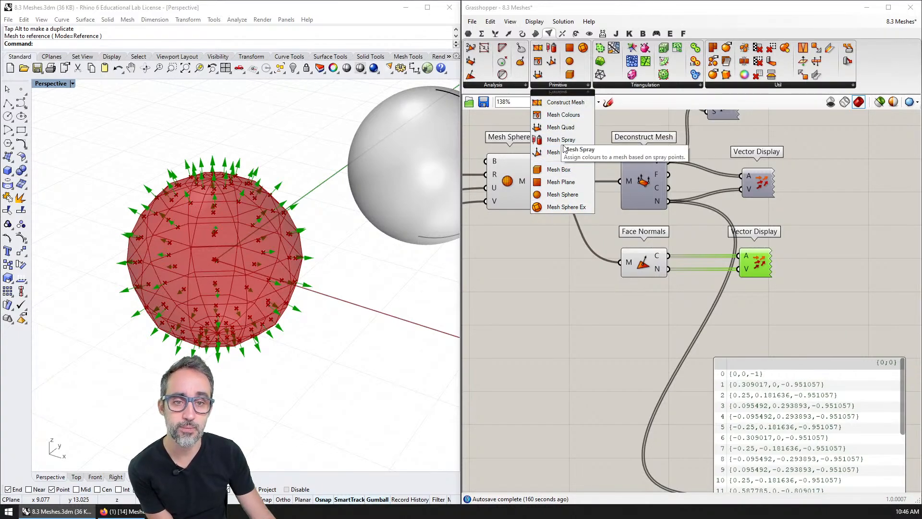
left_click(518, 85)
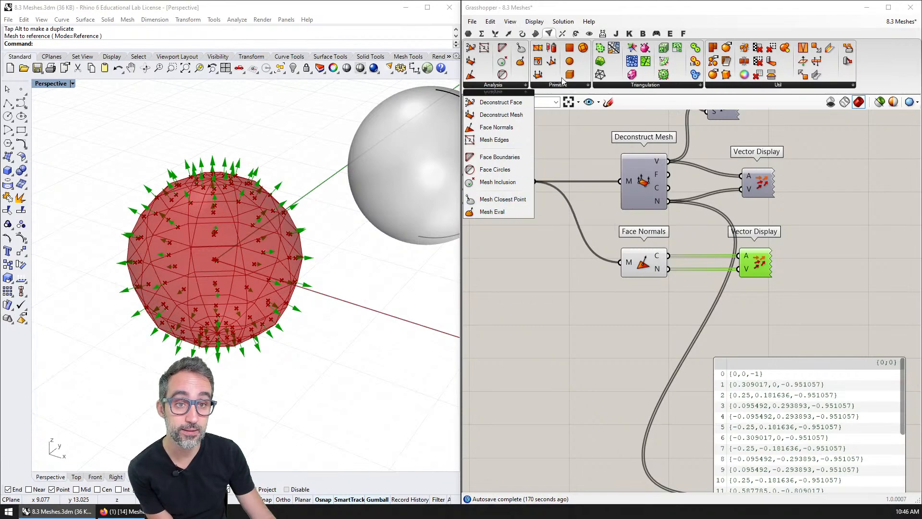
left_click(666, 85)
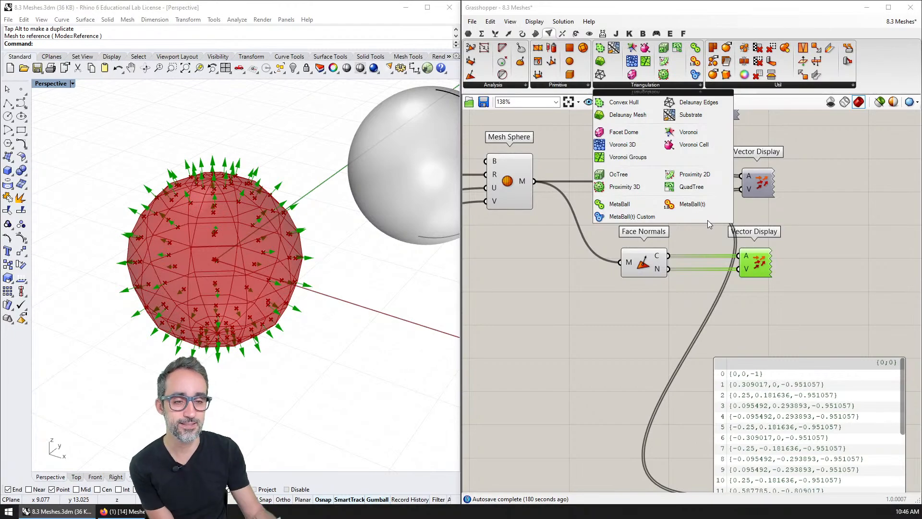
Step: Add a Mesh Surface component to the canvas above the mesh sphere definition
left_click(774, 85)
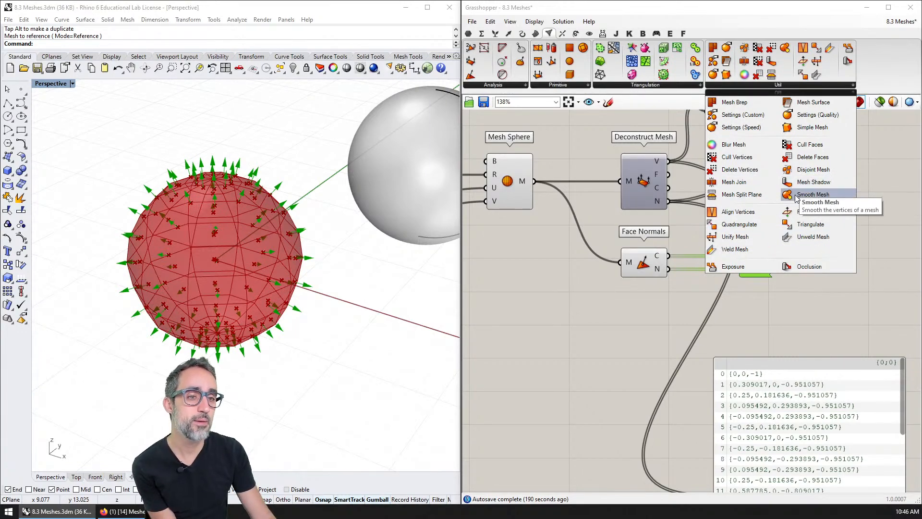
left_click(811, 103)
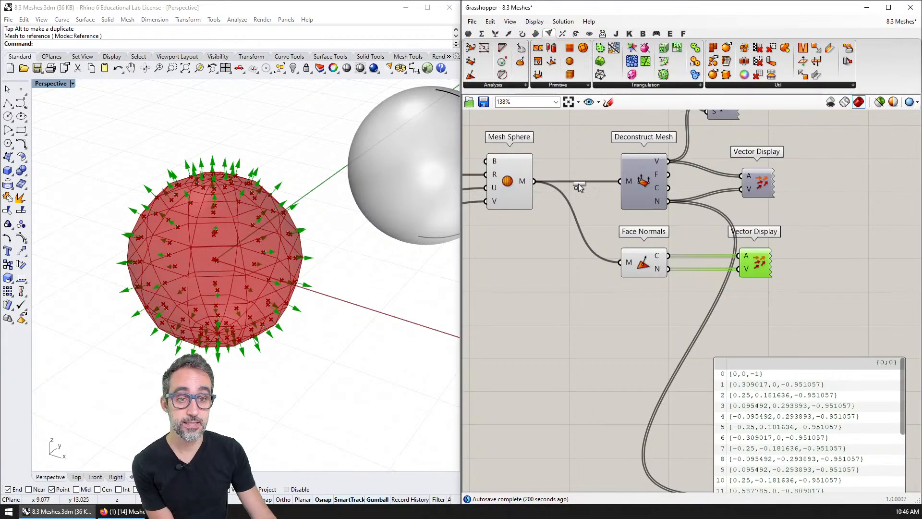
scroll(647, 332, "down", 3)
left_click(640, 419)
scroll(640, 419, "down", 1)
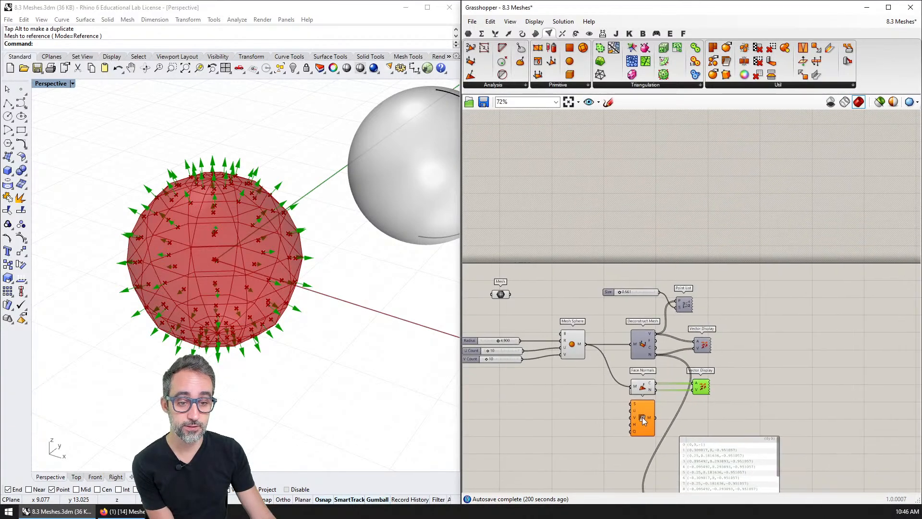
left_click_drag(640, 419, 633, 250)
Step: Show the hidden wavy surface in the Rhino model next to the spheres
right_click_drag(343, 240, 231, 224)
scroll(303, 243, "down", 7)
right_click_drag(303, 242, 262, 236, "shift")
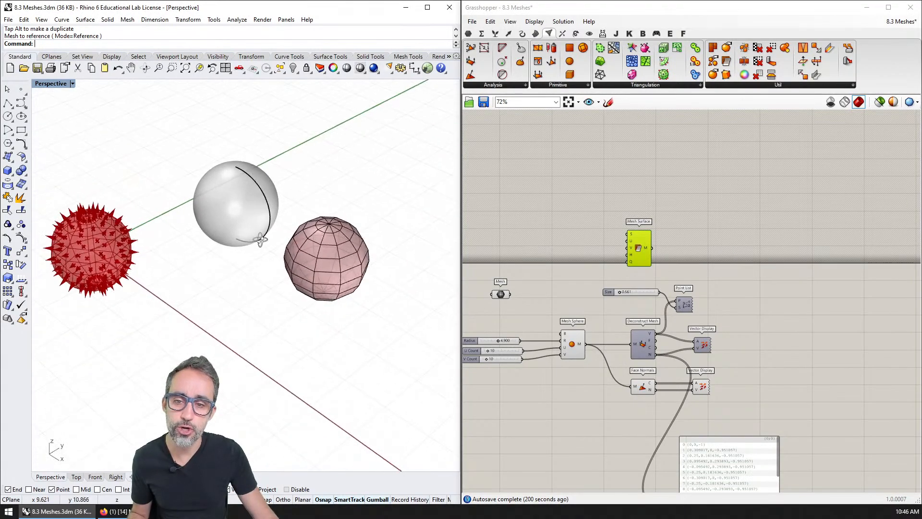
right_click_drag(278, 202, 251, 254, "shift")
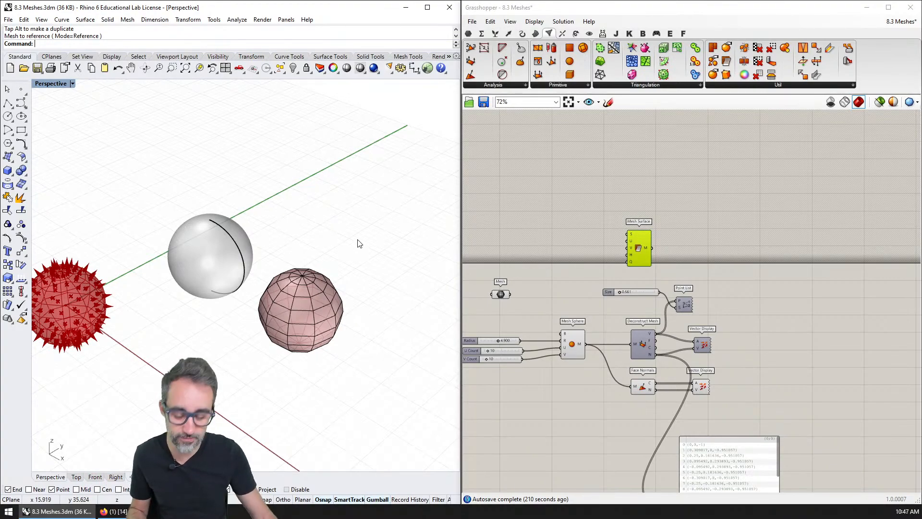
key("ctrl+alt+h")
right_click_drag(357, 243, 266, 255)
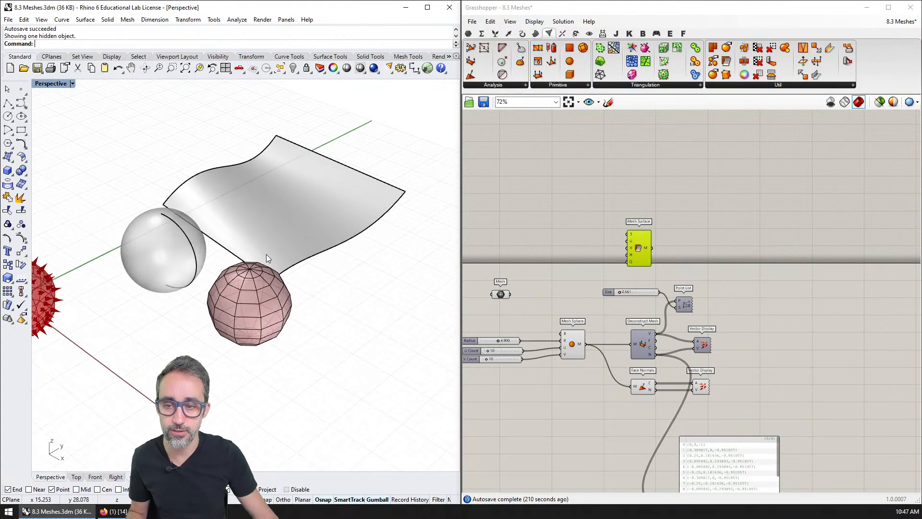
Step: Move the smooth NURBS sphere and the faceted mesh sphere together, clear of the wavy surface
left_click(232, 277)
left_click(201, 256, "shift")
left_click_drag(247, 291, 217, 341)
left_click(235, 293)
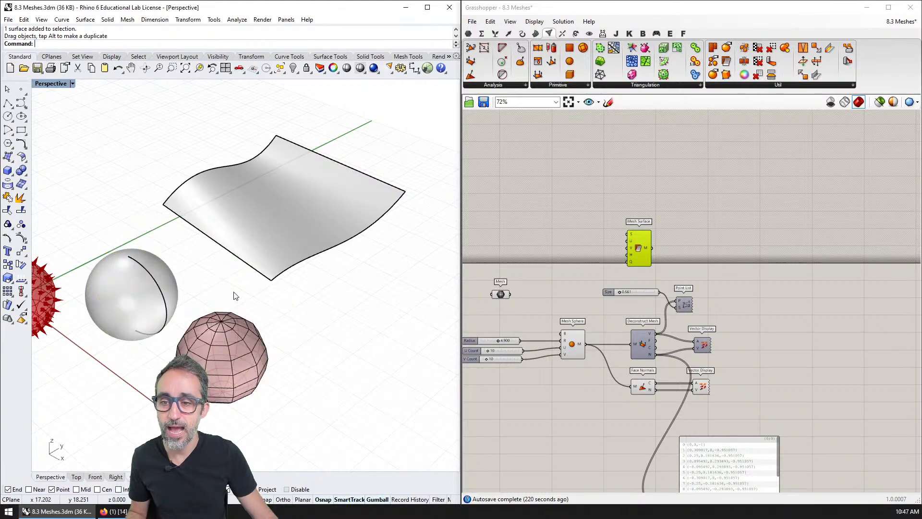
right_click_drag(370, 298, 233, 255)
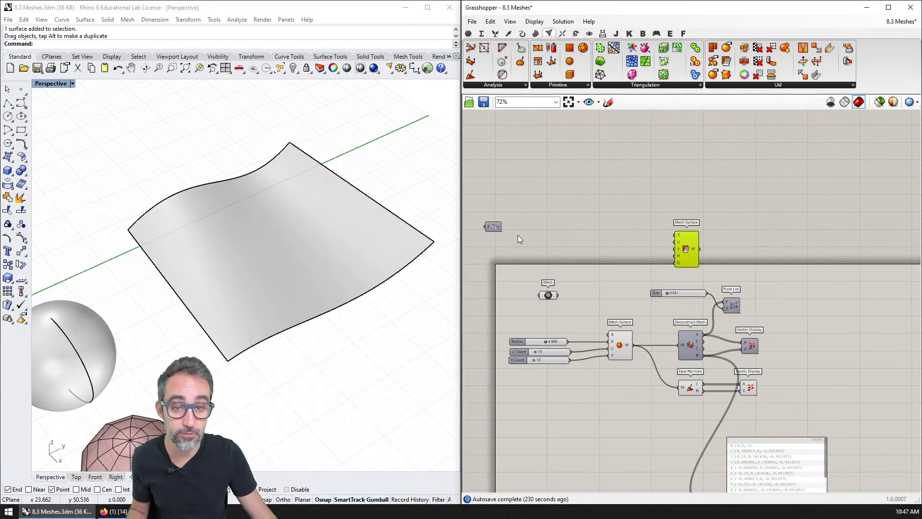
double_click(560, 231)
type("mesh")
key("Return")
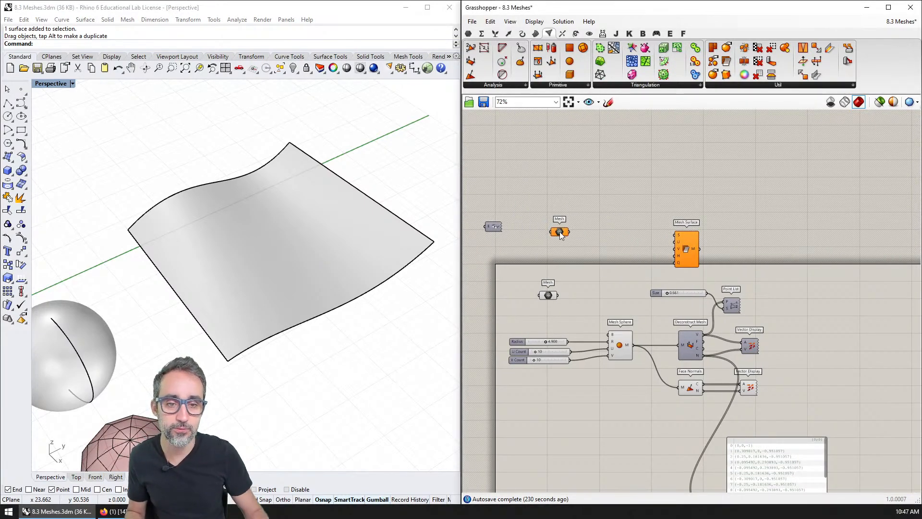
scroll(559, 229, "up", 4)
right_click(560, 232)
left_click(594, 353)
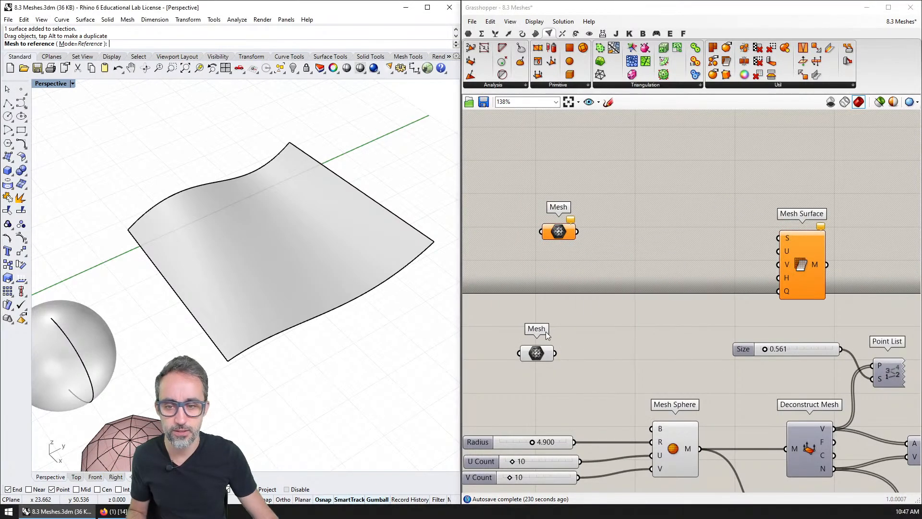
left_click(559, 229)
key("Delete")
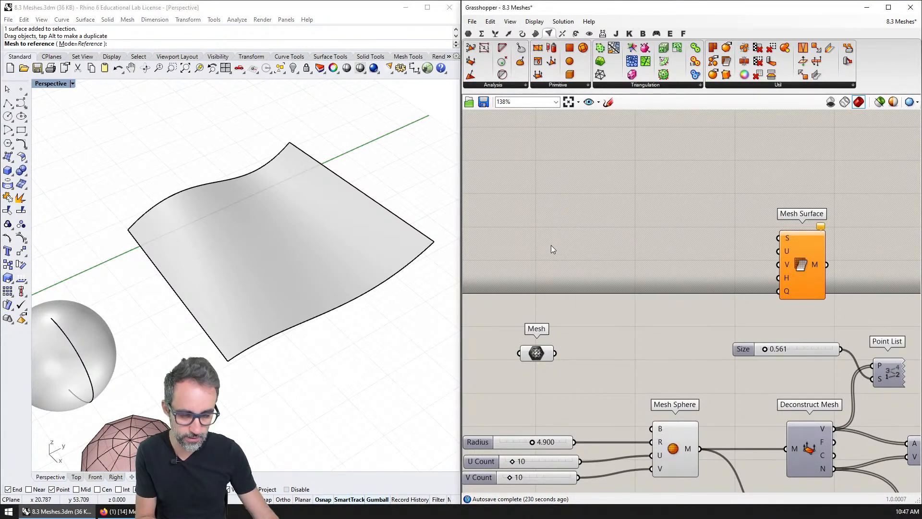
Step: Add a Surface parameter, reference the wavy Rhino surface in it, and feed it to the S input of Mesh Surface
double_click(551, 245)
type("urfa")
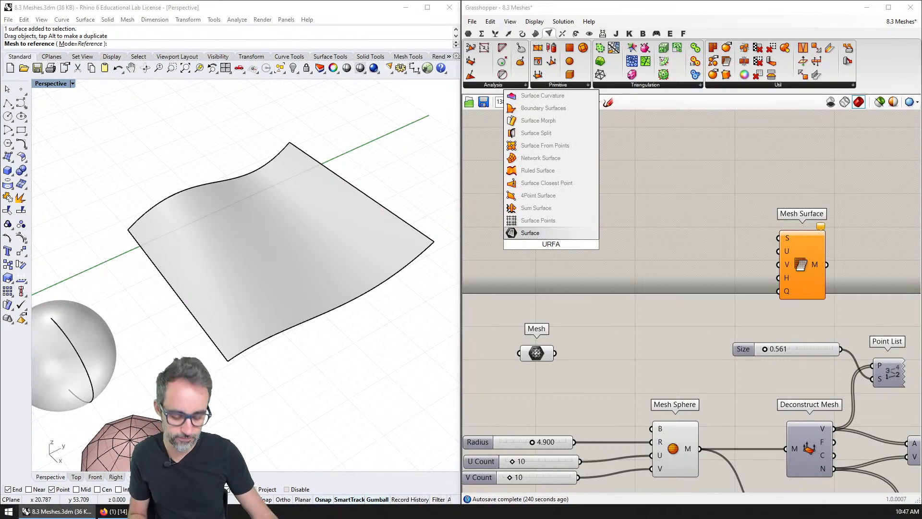
key("Return")
right_click(555, 247)
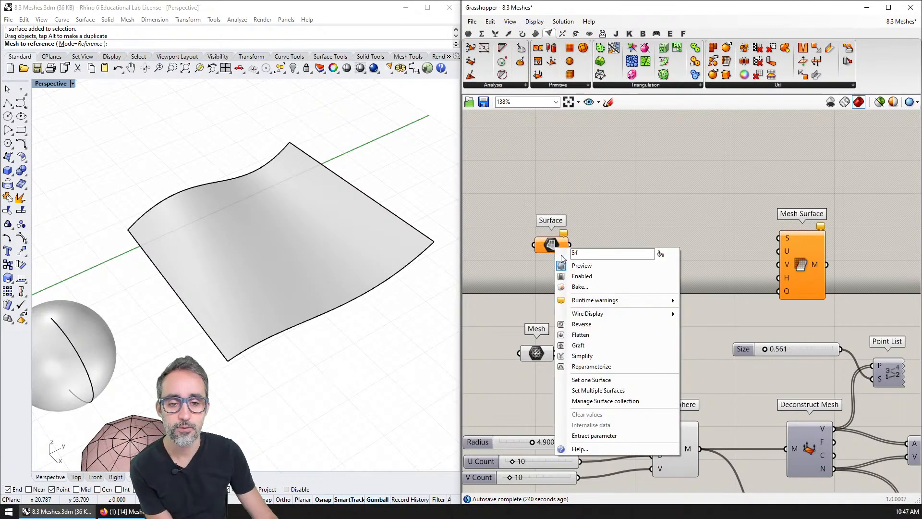
left_click(590, 379)
left_click(310, 246)
right_click_drag(587, 252, 556, 249)
mouse_move(523, 244)
left_mouse_down()
mouse_move(648, 229)
mouse_move(746, 235)
left_mouse_up()
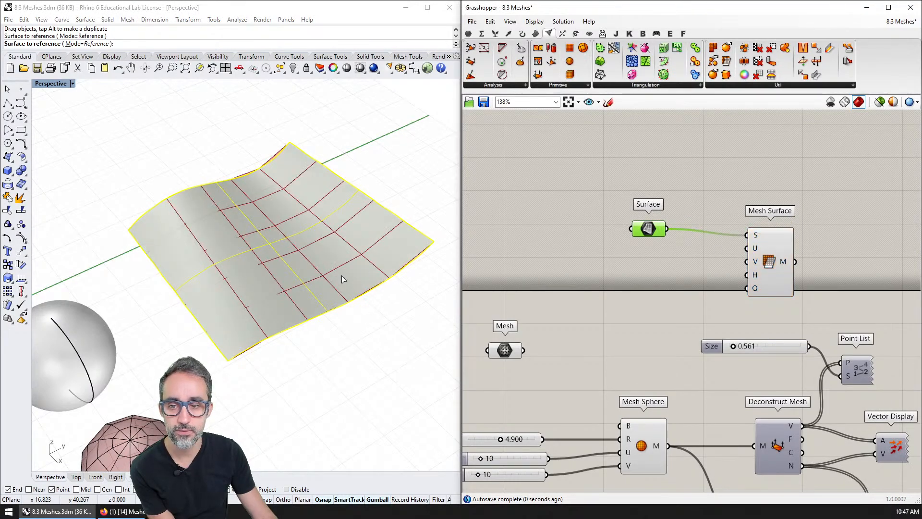
Step: Add a number slider set to 10 and connect it to both the U and V counts of Mesh Surface
scroll(689, 254, "up", 2)
double_click(628, 254)
type("1")
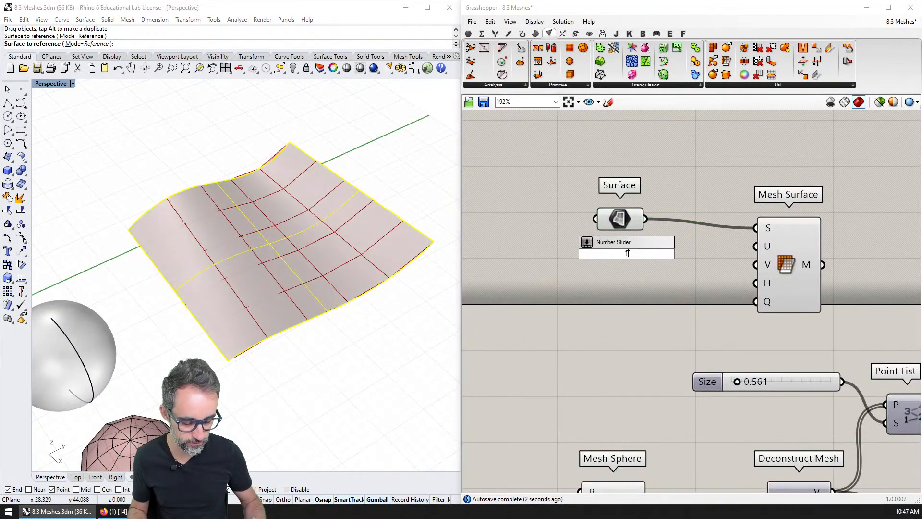
type("0")
key("Return")
left_click_drag(702, 254, 756, 246)
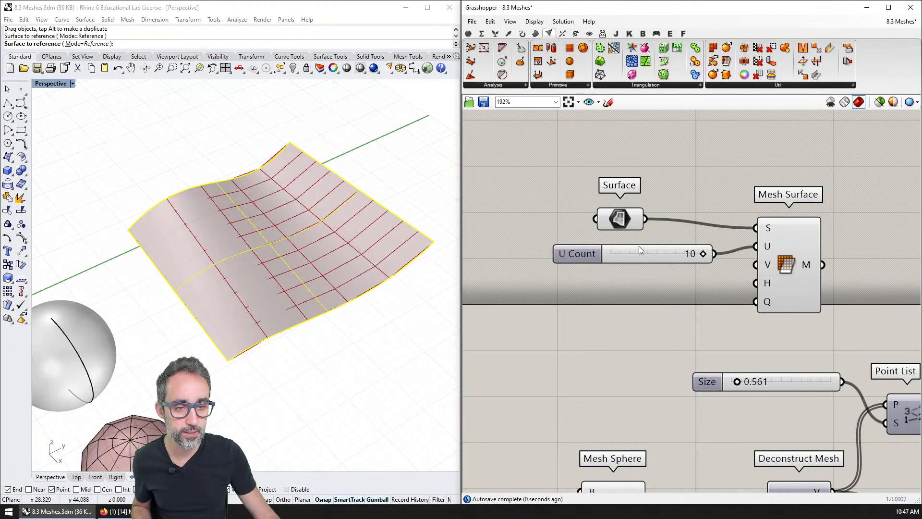
left_click_drag(639, 246, 577, 252)
left_click_drag(652, 253, 756, 264)
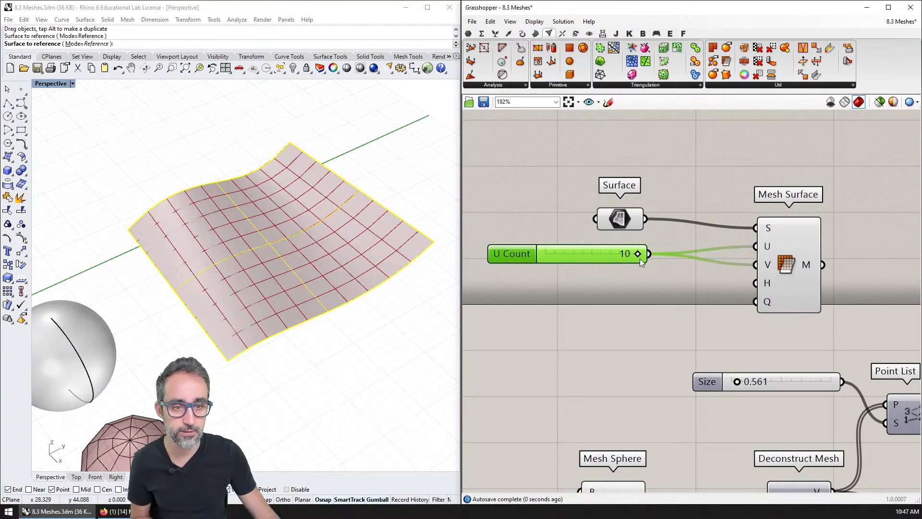
mouse_move(638, 253)
left_mouse_down()
mouse_move(552, 256)
mouse_move(635, 256)
left_mouse_up()
Step: Feed the Mesh Surface output into Deconstruct Mesh and turn on the Point List preview to number the vertices
right_click_drag(704, 264, 528, 241)
scroll(529, 241, "down", 3)
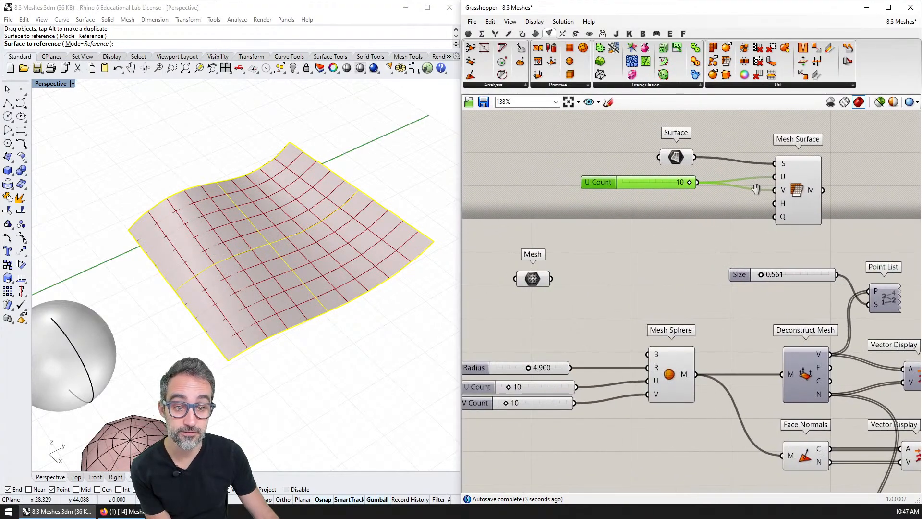
right_click_drag(779, 213, 640, 191)
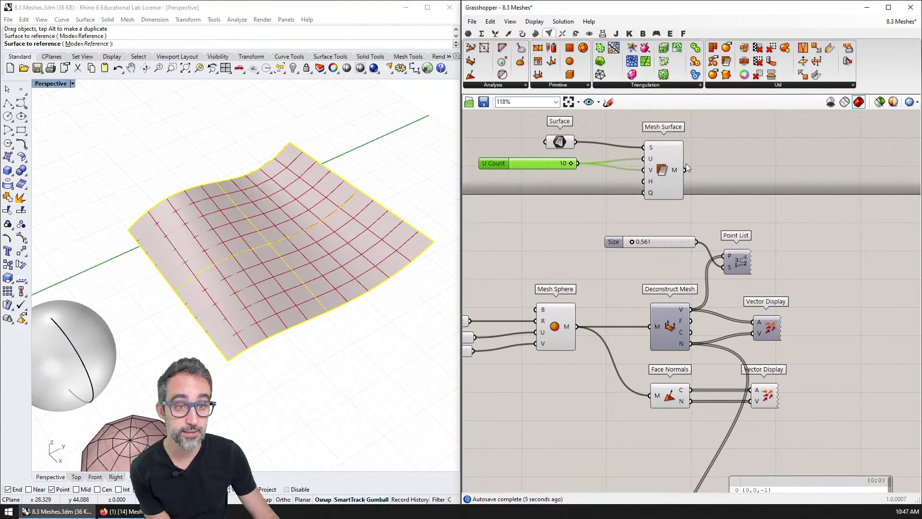
left_click_drag(685, 170, 649, 327)
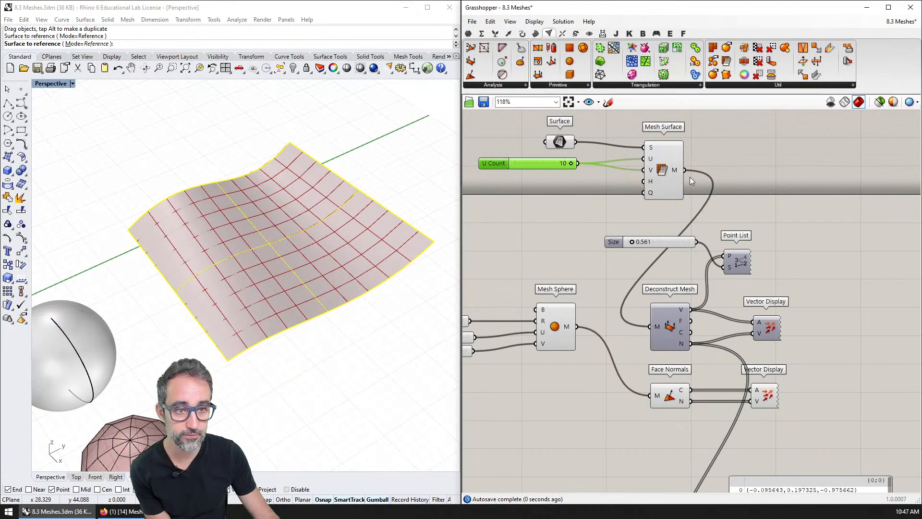
left_click_drag(687, 199, 734, 255)
left_click(735, 257)
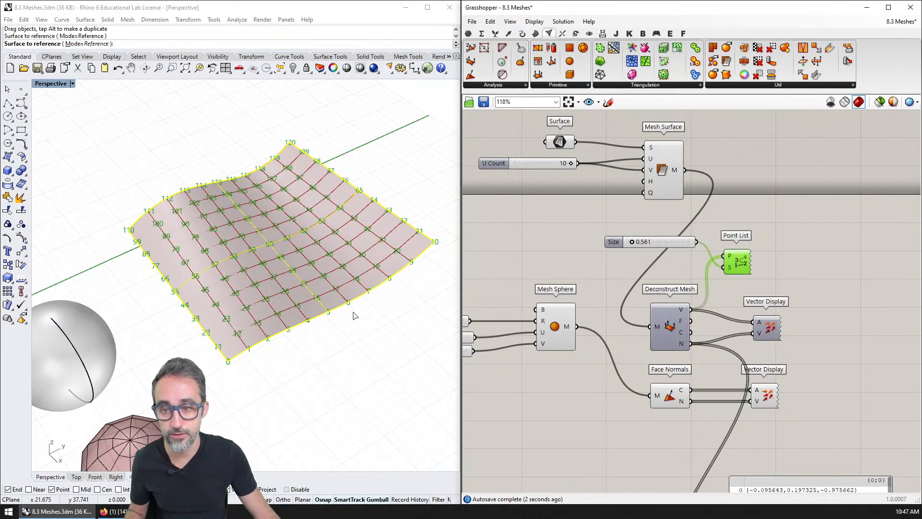
scroll(309, 324, "up", 3)
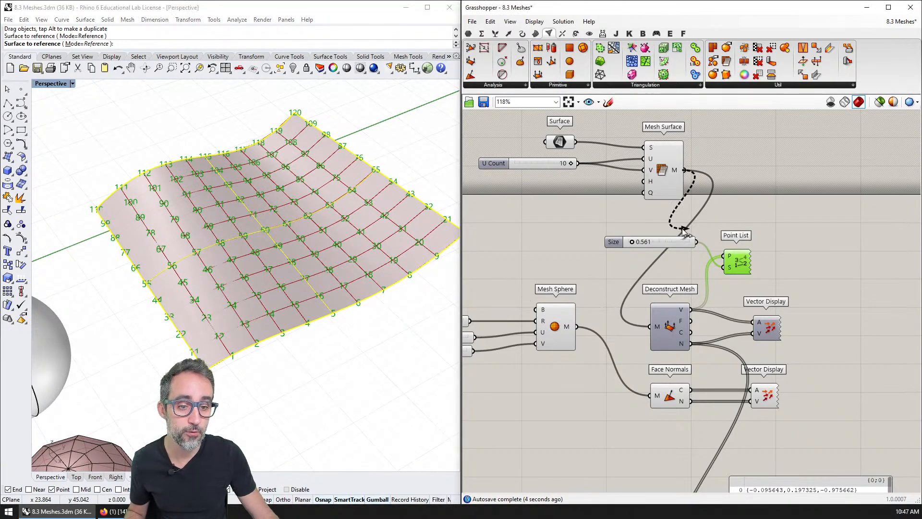
Step: Feed the Mesh Surface output into Face Normals and highlight its Vector Display to inspect the normals on the surface
left_click_drag(685, 170, 650, 395)
left_click(765, 401)
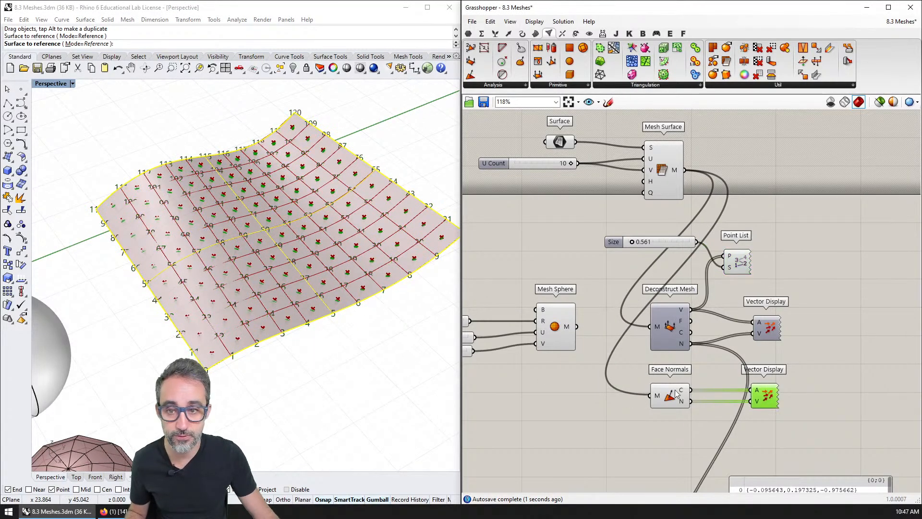
scroll(299, 345, "up", 5)
right_click_drag(298, 345, 293, 388)
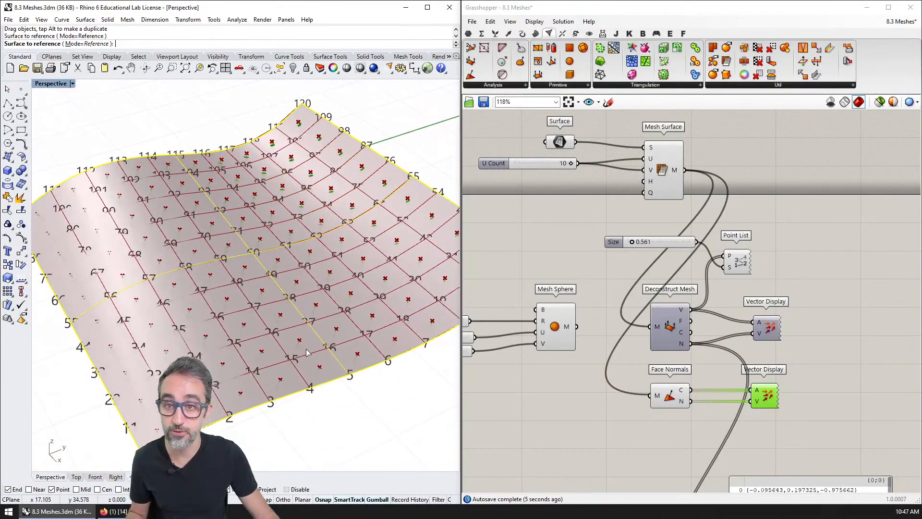
Step: Turn off the previews of Mesh Surface, Point List, Surface, Face Normals and the face normals' Vector Display
scroll(293, 388, "down", 5)
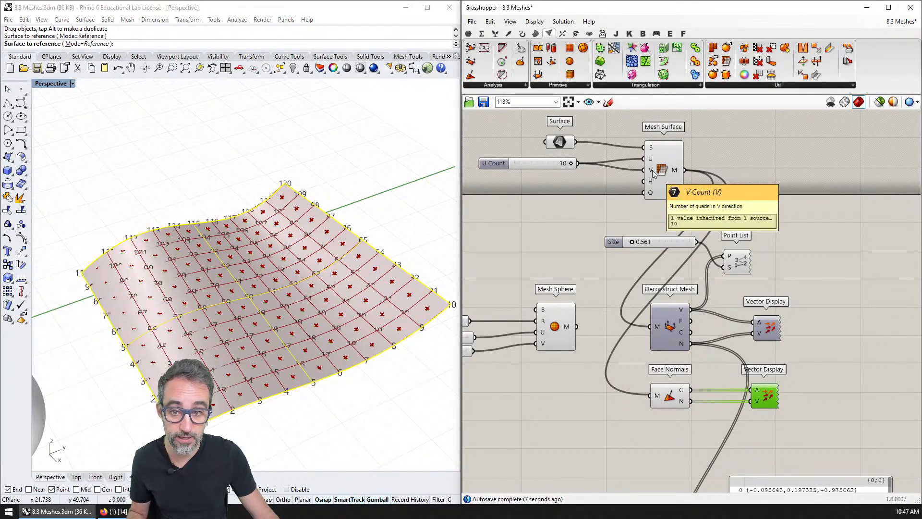
left_click(659, 172)
left_click(730, 260)
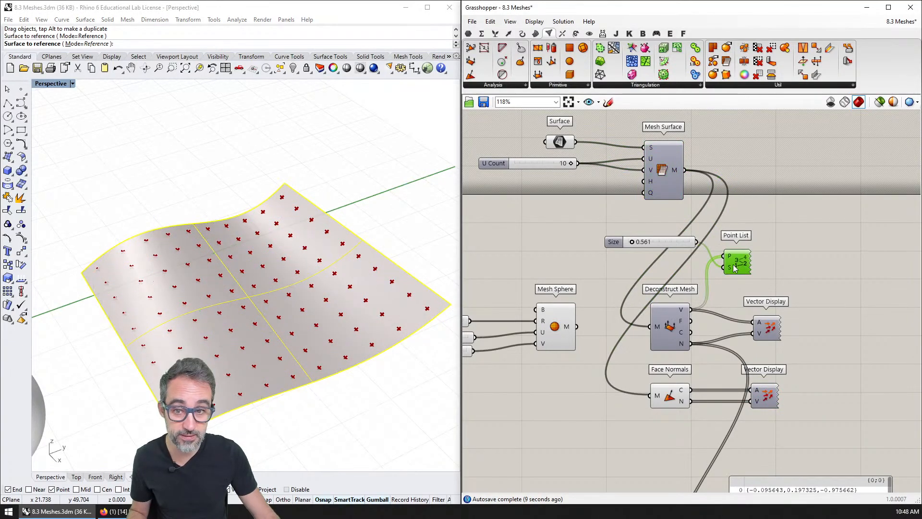
left_click(560, 143)
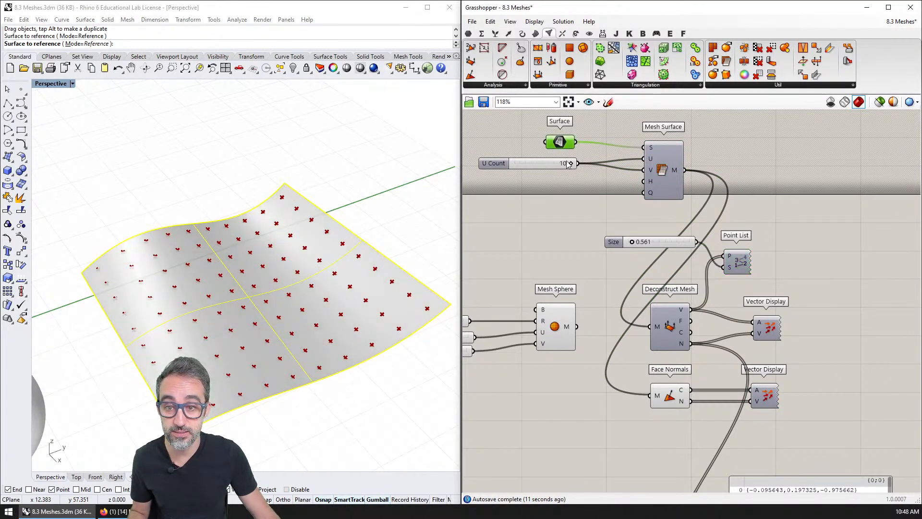
left_click(668, 396)
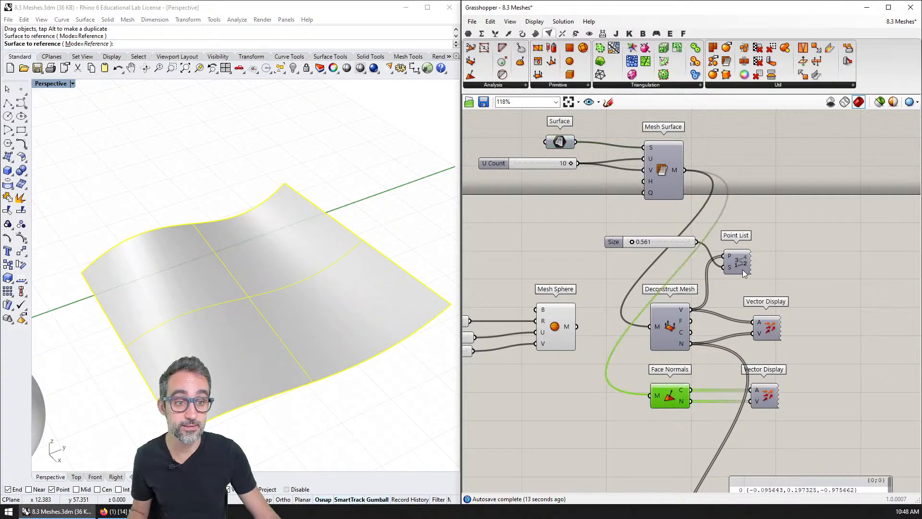
right_click_drag(350, 281, 339, 299)
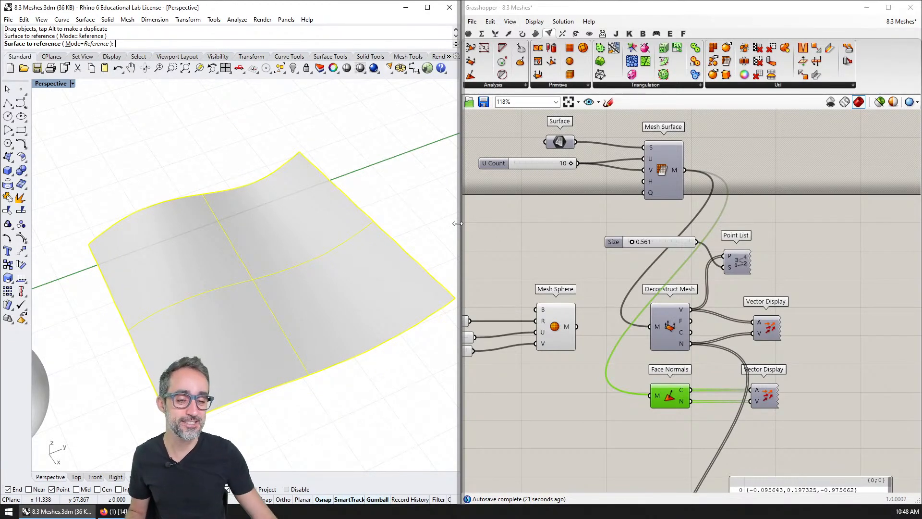
left_click(664, 335)
left_click(669, 402)
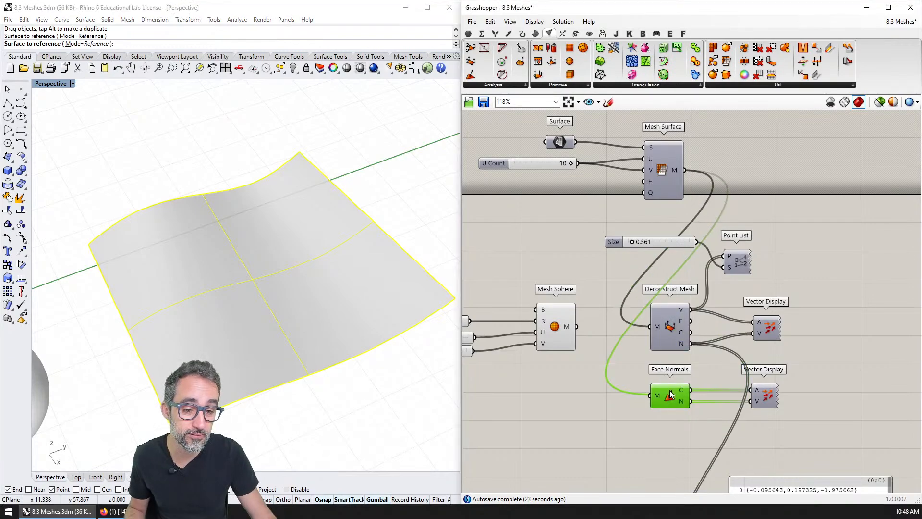
key("ctrl+q")
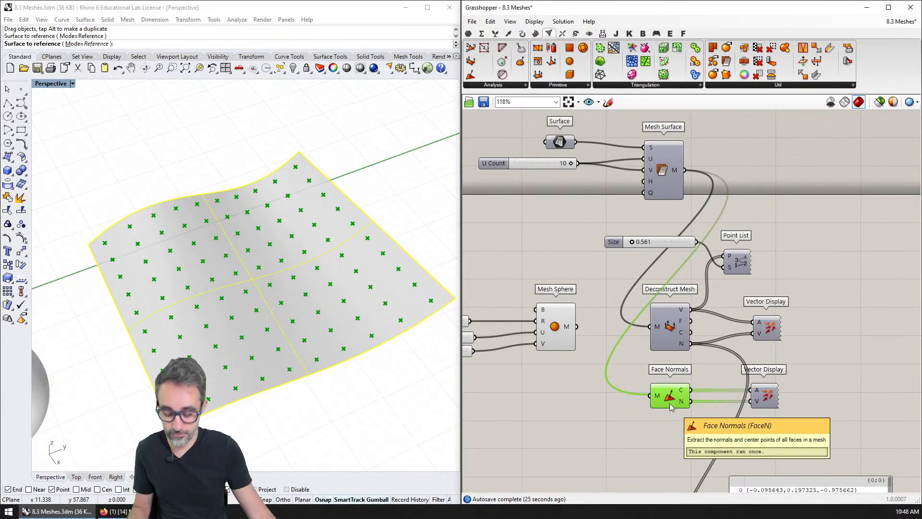
key("ctrl+q")
left_click(679, 325)
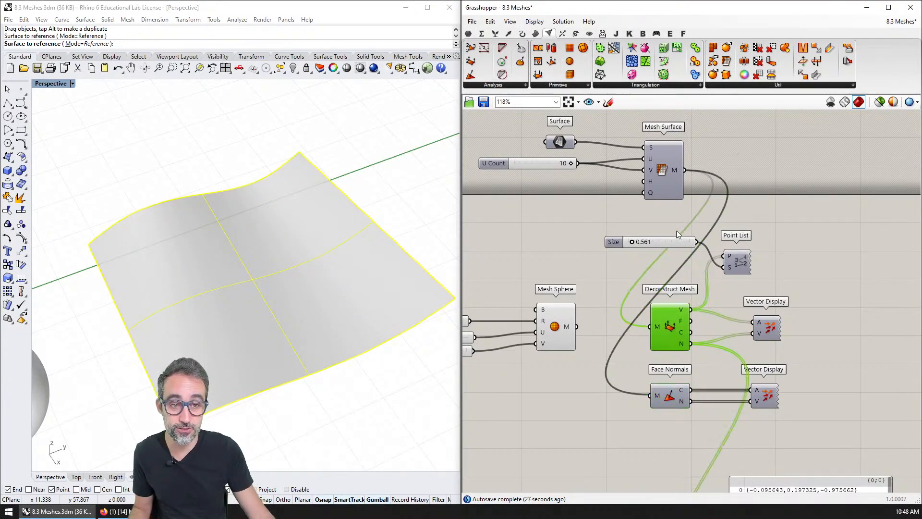
Step: Turn the preview of Mesh Surface back on to show the mesh over the NURBS surface
left_click(669, 159)
key("ctrl+q")
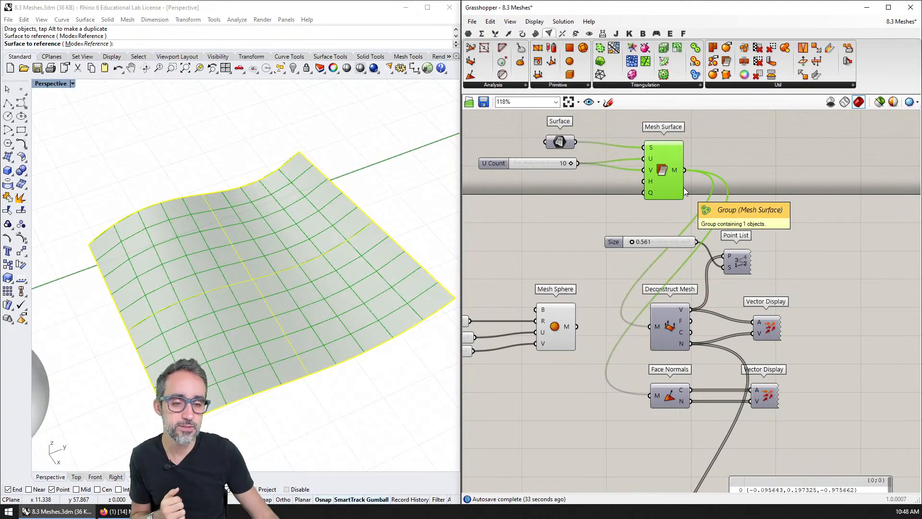
right_click_drag(622, 333, 723, 298)
scroll(669, 313, "down", 1)
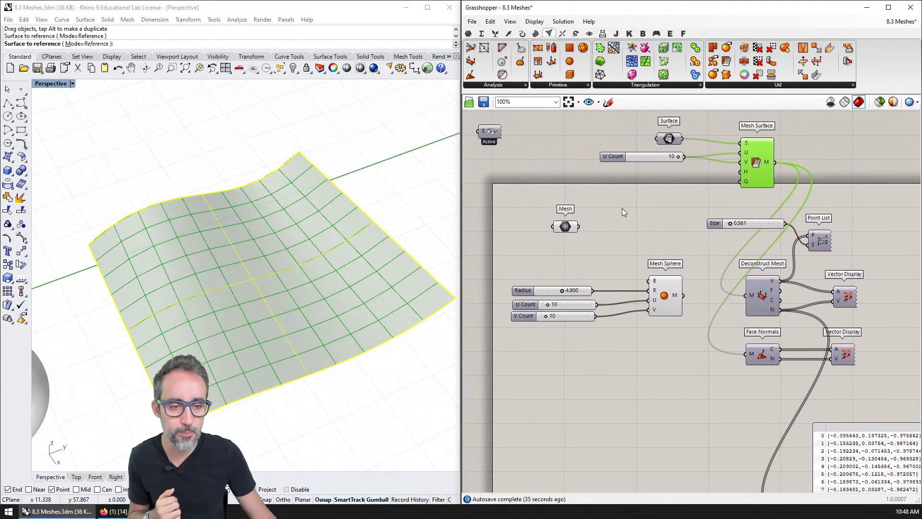
right_click_drag(626, 212, 618, 215)
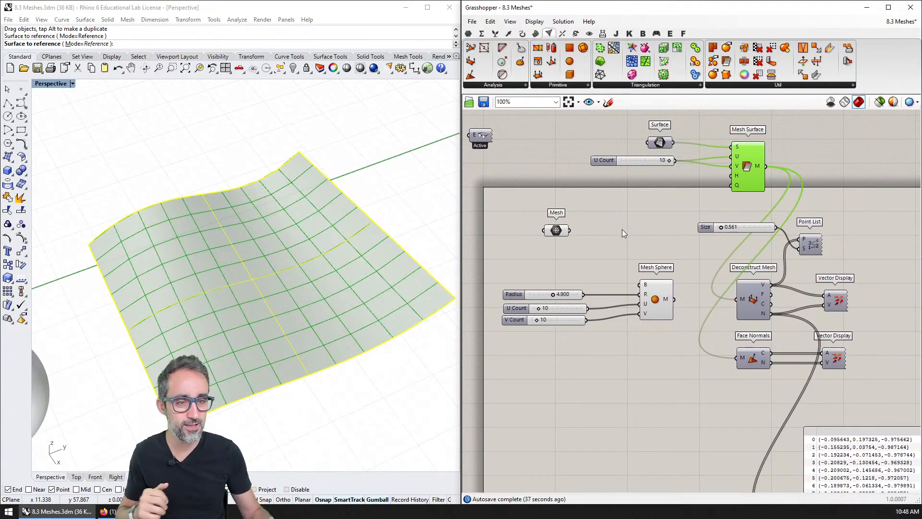
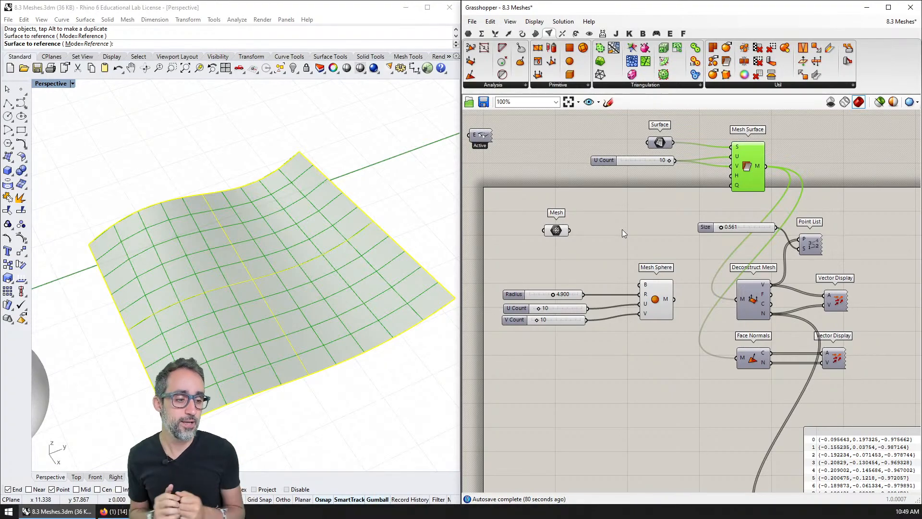
scroll(622, 229, "up", 2)
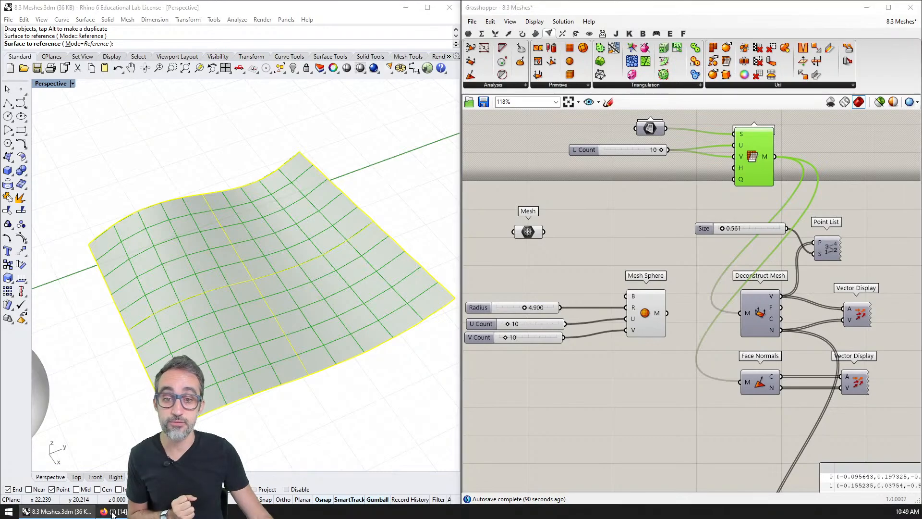
Step: Switch to the browser to show the "[14] Meshes" lecture video on YouTube, and return to Rhino and Grasshopper
key("alt+Tab")
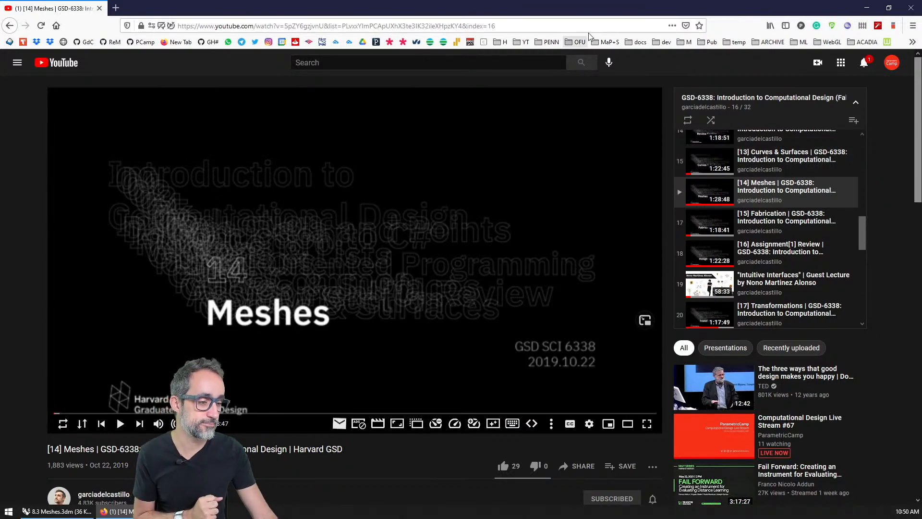
left_click(869, 12)
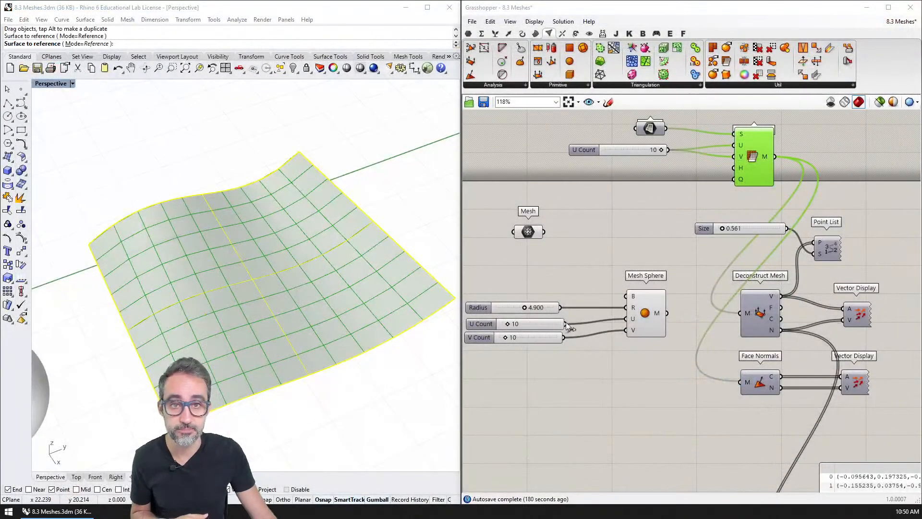
Step: Delete the component marked Active that displays name labels above the components on the canvas
scroll(578, 340, "down", 4)
right_click_drag(579, 338, 577, 290)
scroll(609, 266, "up", 2)
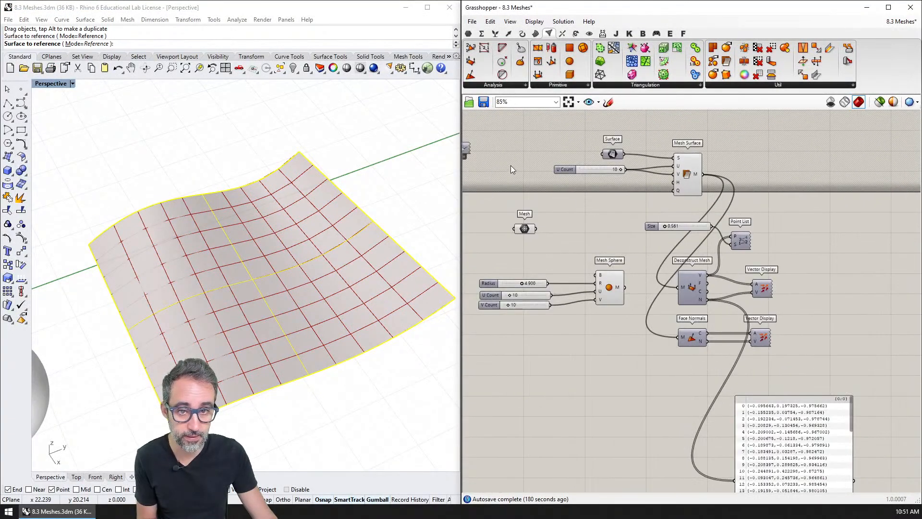
right_click_drag(511, 165, 543, 174)
left_click_drag(520, 135, 474, 177)
key("Delete")
right_click_drag(757, 215, 740, 198)
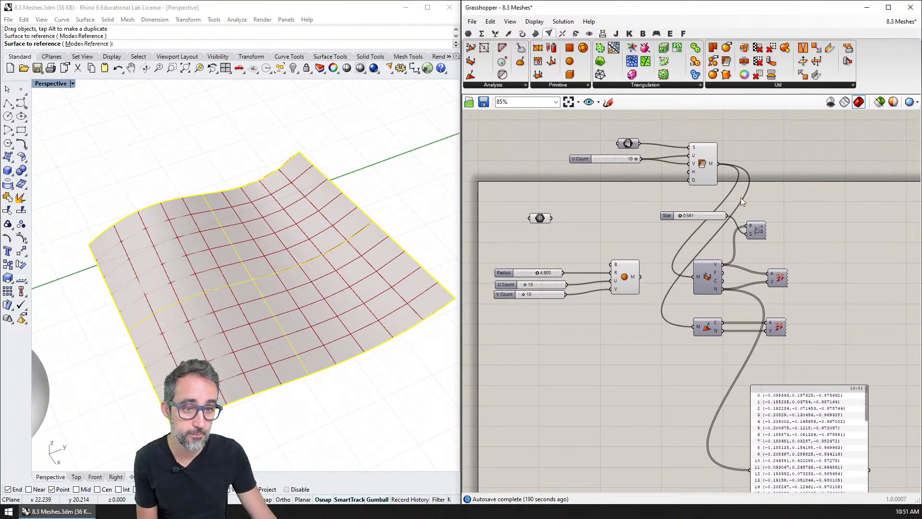
Step: Try moving the Surface, U Count slider and Mesh Surface below Face Normals, and undo both the move and the label component's deletion
left_click_drag(737, 128, 611, 188)
left_click_drag(708, 166, 671, 423)
key("ctrl+z")
key("ctrl+z")
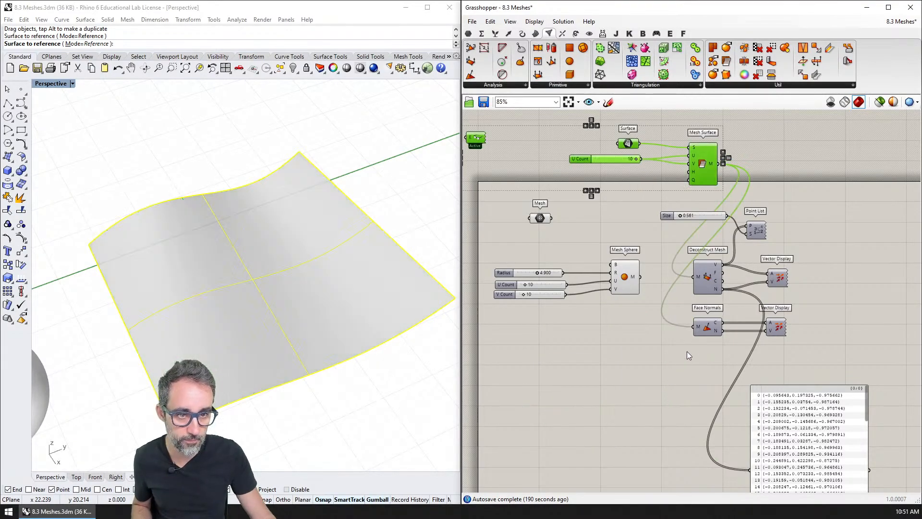
Step: Undo the rewiring that fed the Mesh Surface into the Deconstruct Mesh and Face Normals components
key("ctrl+z")
key("ctrl+z")
key("ctrl+z")
key("ctrl+z")
key("ctrl+z")
key("ctrl+z")
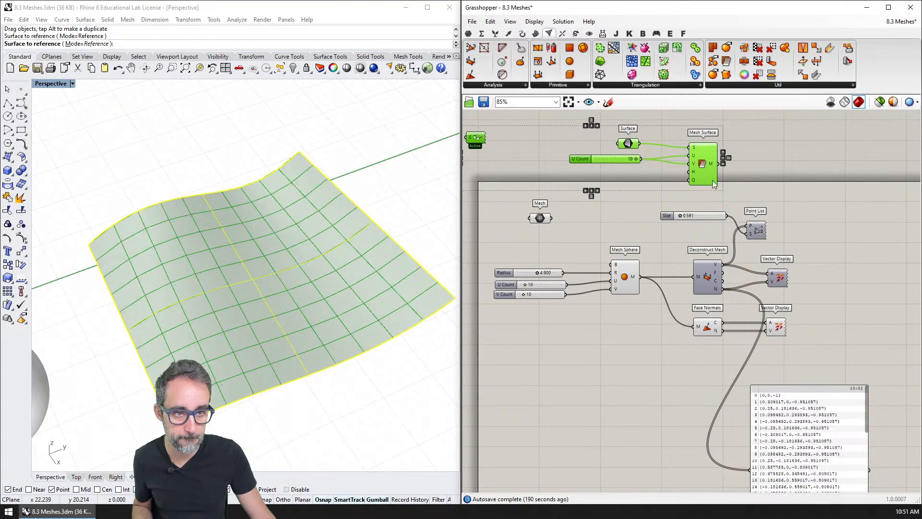
Step: Move the Mesh parameter directly above Mesh Sphere, and the Surface, U Count and Mesh Surface group below the sphere definition
left_click(744, 166)
right_click_drag(743, 166, 725, 181)
scroll(725, 181, "down", 1)
left_click_drag(589, 199, 626, 239)
left_click(727, 132)
left_click_drag(727, 131, 577, 201)
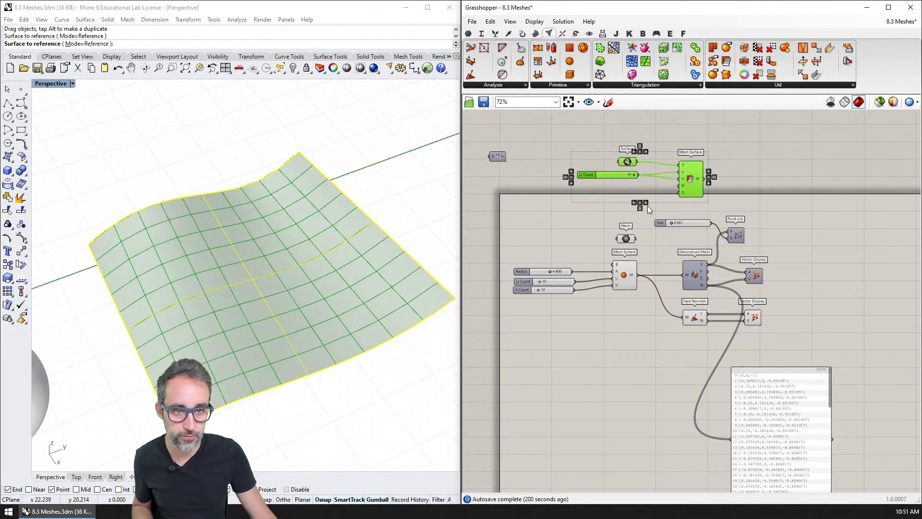
right_click_drag(648, 205, 643, 186)
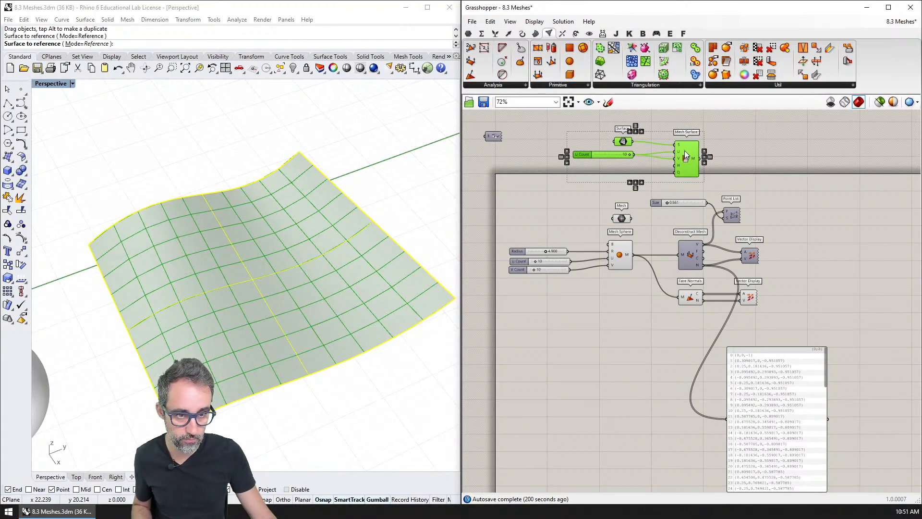
left_click_drag(684, 151, 643, 385)
Step: Move the normals panel aside and place a copy of the sphere's mesh analysis and display components beside Mesh Surface
left_click_drag(761, 375, 844, 382)
left_click(771, 185)
left_click_drag(771, 185, 651, 309)
key("ctrl+c")
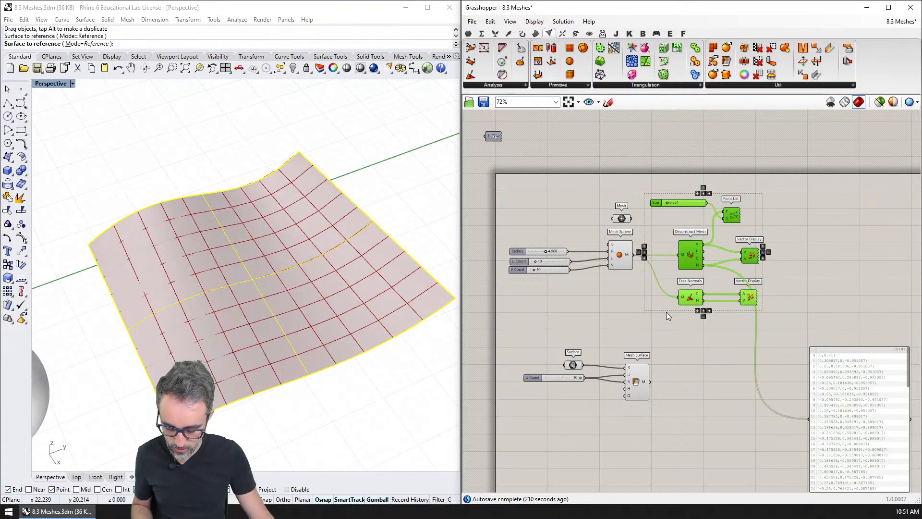
key("ctrl+v")
left_click_drag(688, 260, 704, 396)
Step: Connect the Mesh Surface output to the copied Deconstruct Mesh and Face Normals, and enable the preview of both Point Lists
left_click(680, 351)
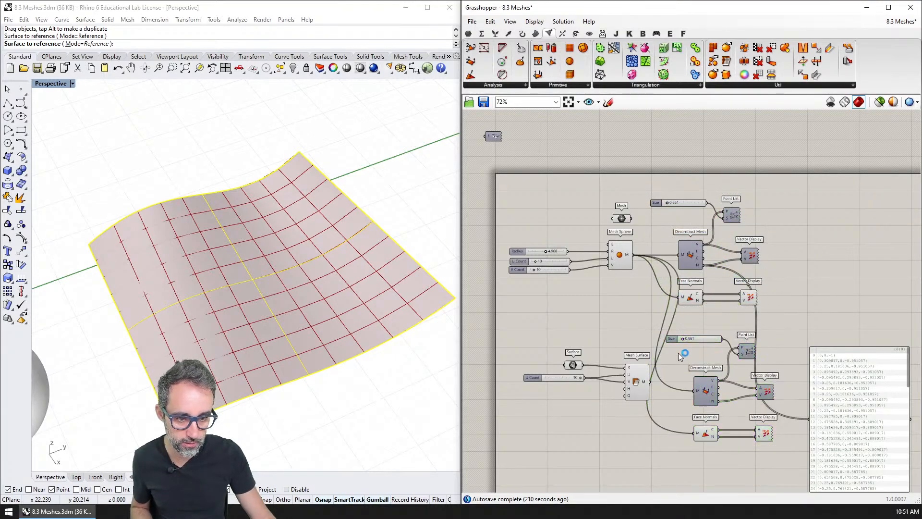
left_click_drag(651, 382, 695, 433)
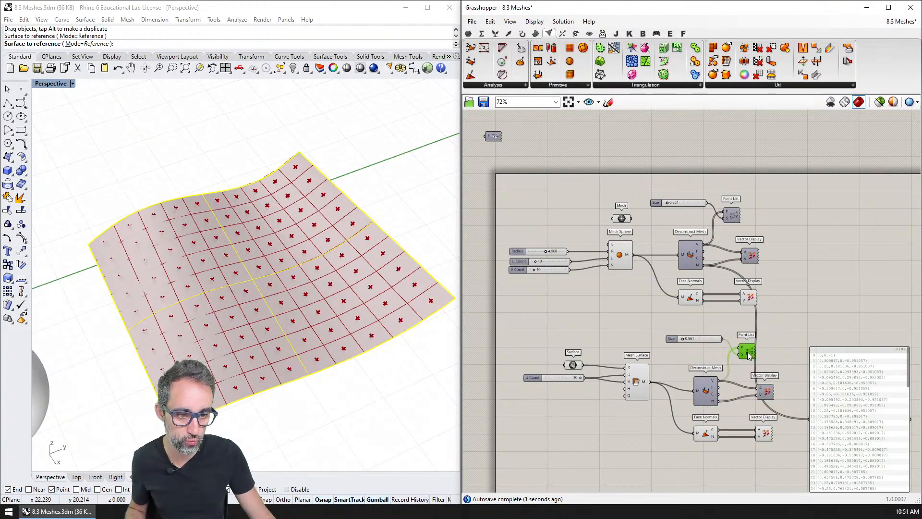
left_click_drag(748, 354, 746, 353)
left_click(731, 215)
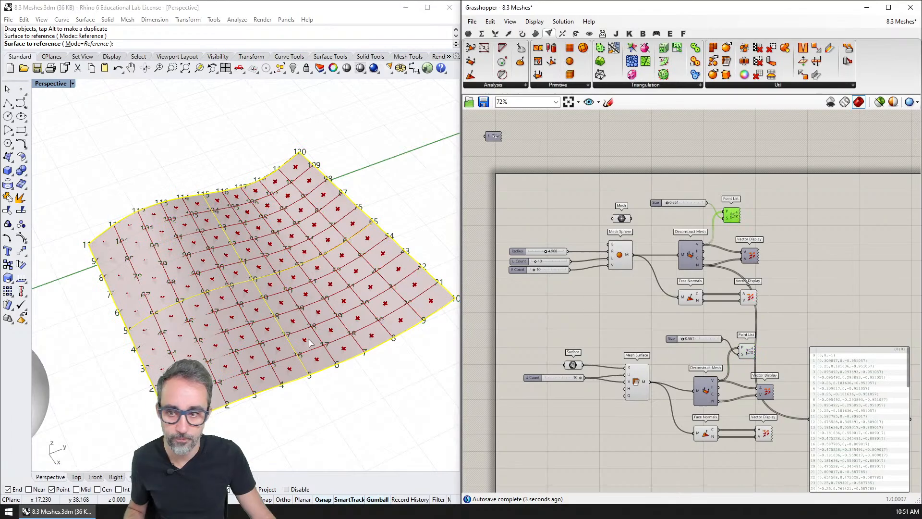
Step: Examine the vertex numbering and normals on the mesh sphere and the meshed surface
scroll(309, 343, "down", 7)
right_click_drag(225, 336, 231, 285)
left_click(283, 310)
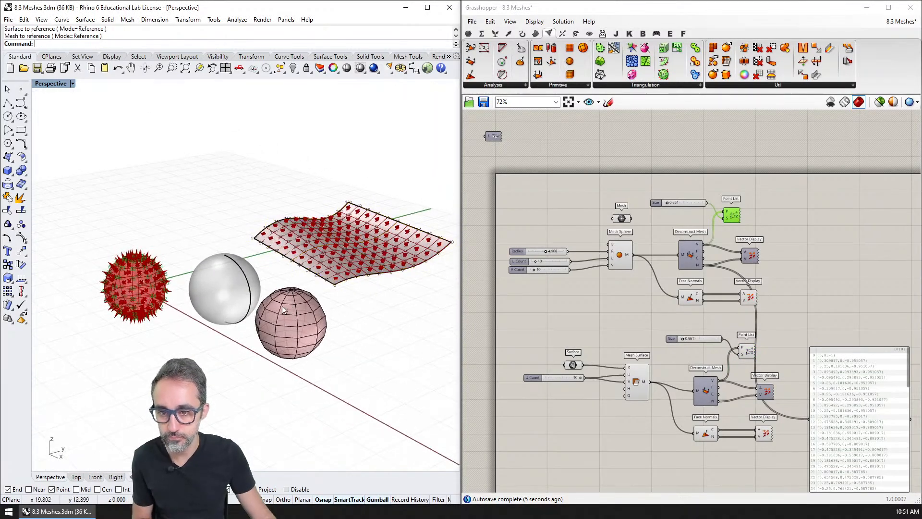
scroll(163, 293, "up", 5)
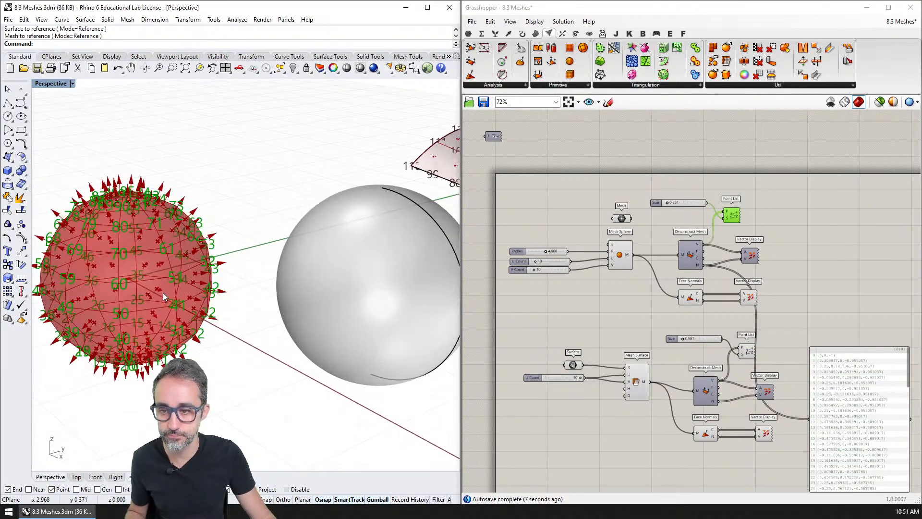
scroll(163, 292, "down", 2)
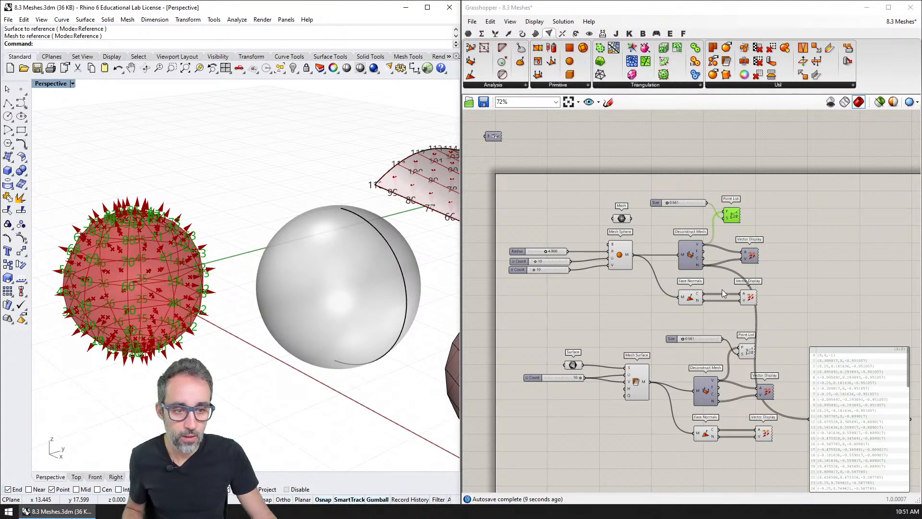
right_click_drag(439, 182, 267, 195, "shift")
right_click_drag(367, 219, 254, 228, "shift")
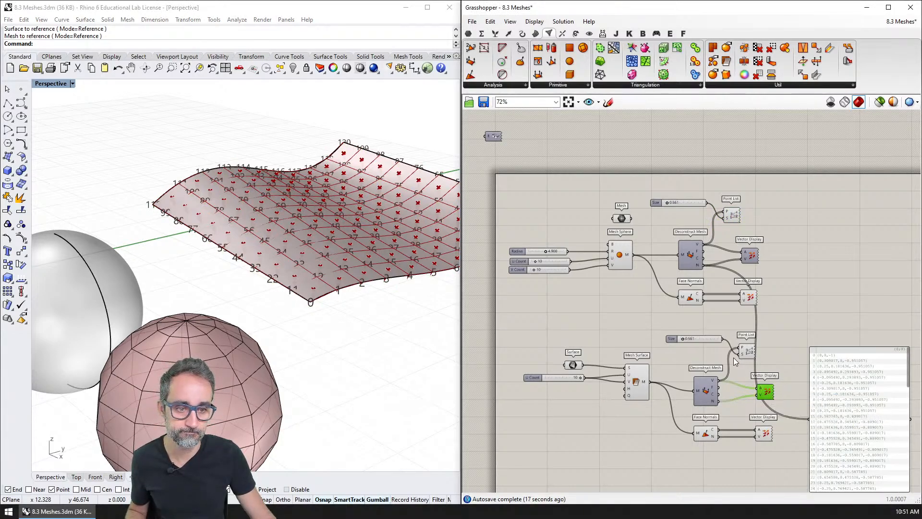
Step: Move the normals panel up beside the sphere's display components and save the Grasshopper definition
right_click_drag(740, 324, 737, 302)
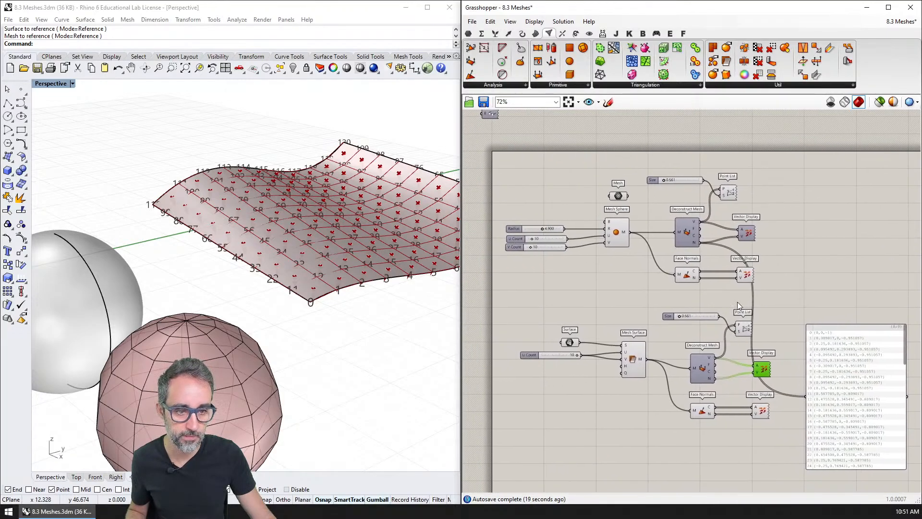
left_click_drag(840, 373, 831, 230)
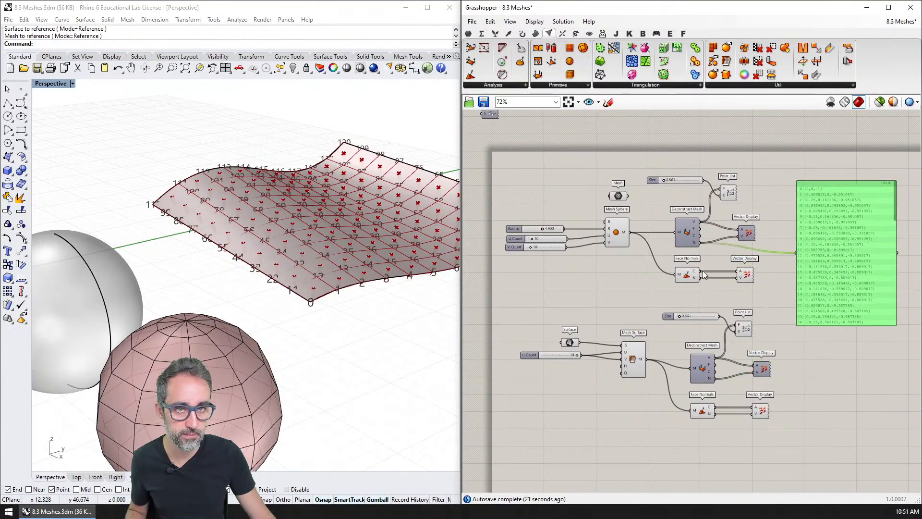
right_click_drag(642, 285, 643, 344)
scroll(650, 314, "up", 3)
key("ctrl+s")
Step: Delete the leftover component lying outside the canvas's upper-left corner
scroll(649, 300, "down", 4)
left_click_drag(560, 178, 529, 246)
key("Delete")
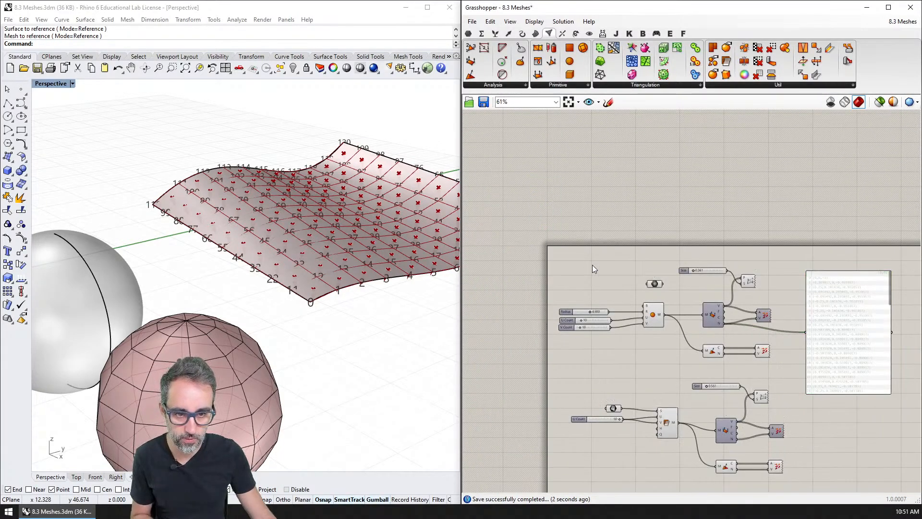
Step: Switch to the mesh_tests definition and look over its mesh sphere component network
right_click_drag(590, 278, 585, 239)
scroll(584, 239, "up", 4)
scroll(585, 239, "down", 3)
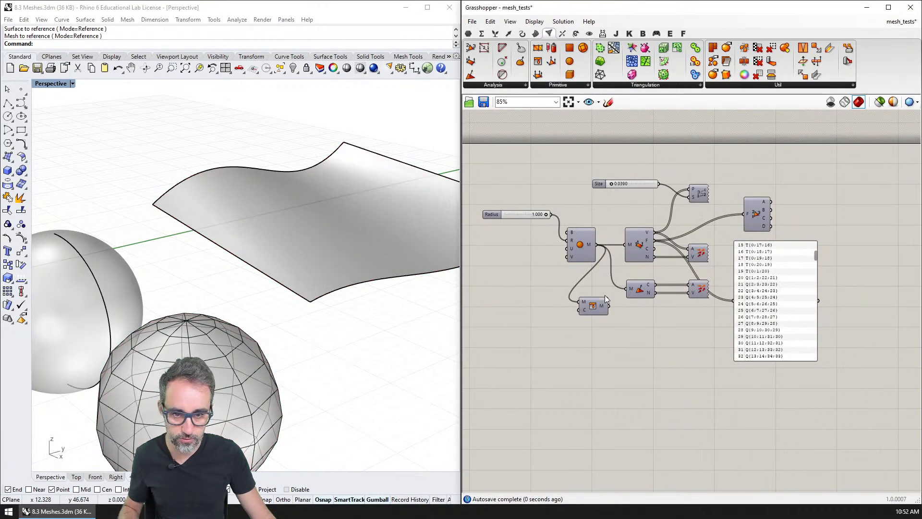
right_click_drag(636, 294, 672, 72)
scroll(662, 221, "down", 1)
right_click_drag(661, 221, 641, 371)
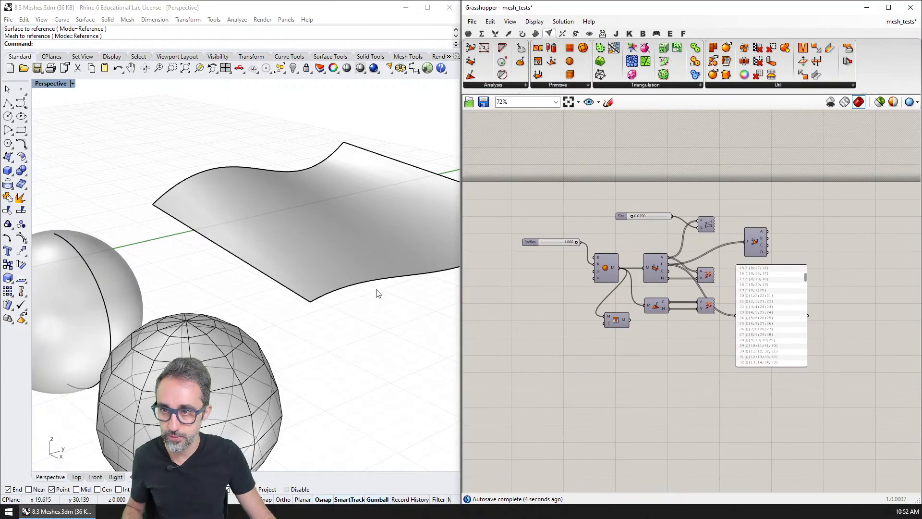
left_click(350, 336)
key("ctrl+n")
left_click(472, 292)
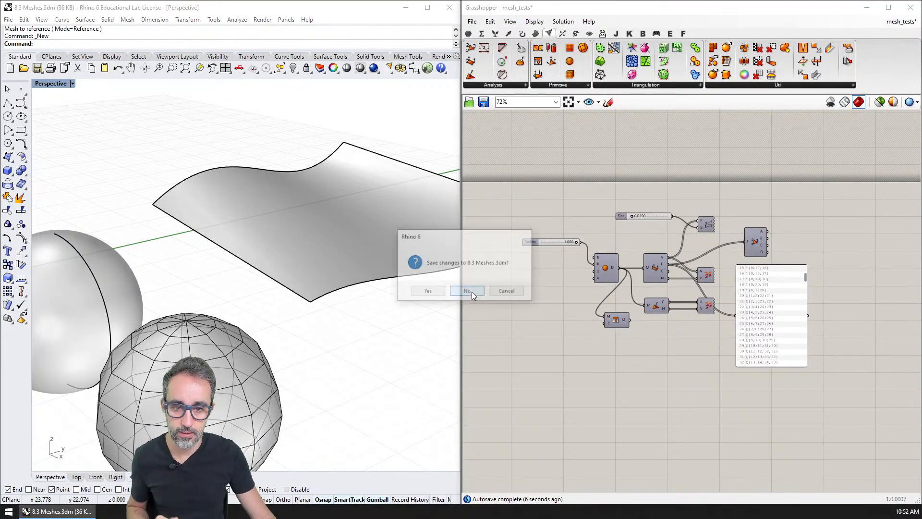
key("Escape")
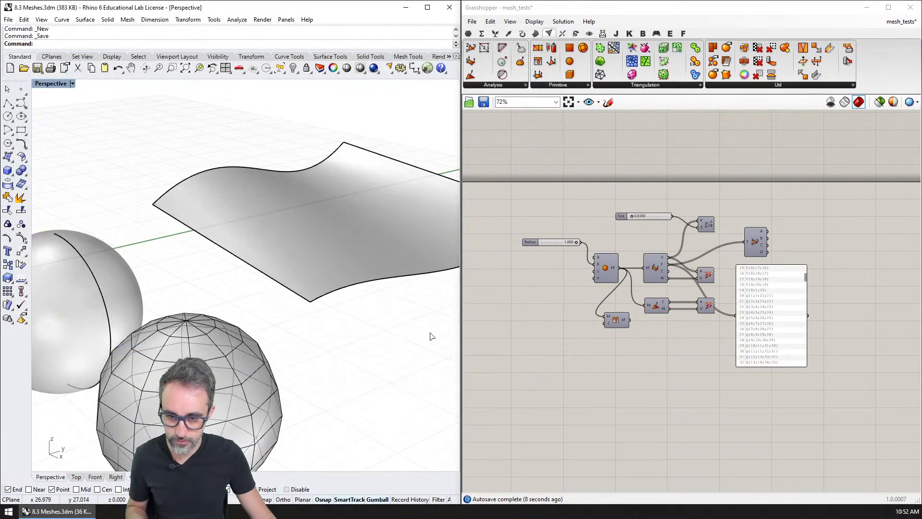
Step: Save the 8.3 Meshes model and start a new Rhino document with the Perspective viewport maximized
scroll(376, 313, "down", 5)
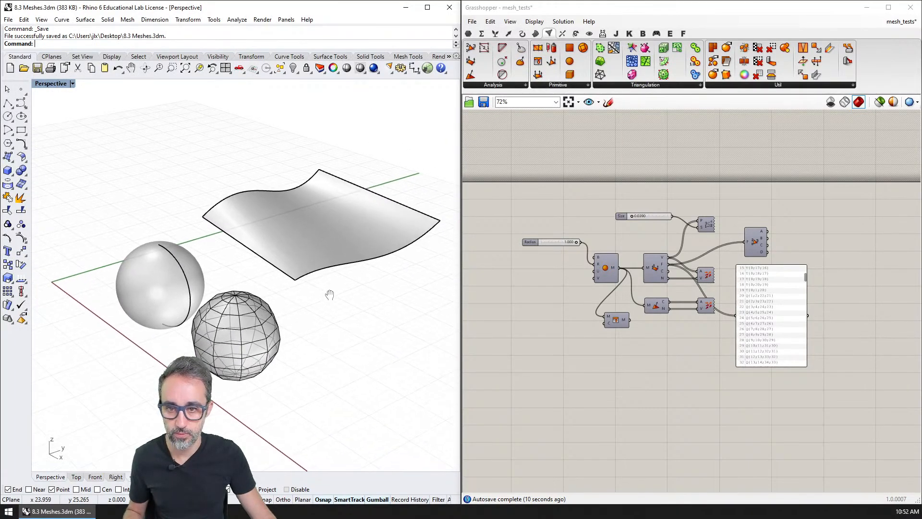
key("ctrl+s")
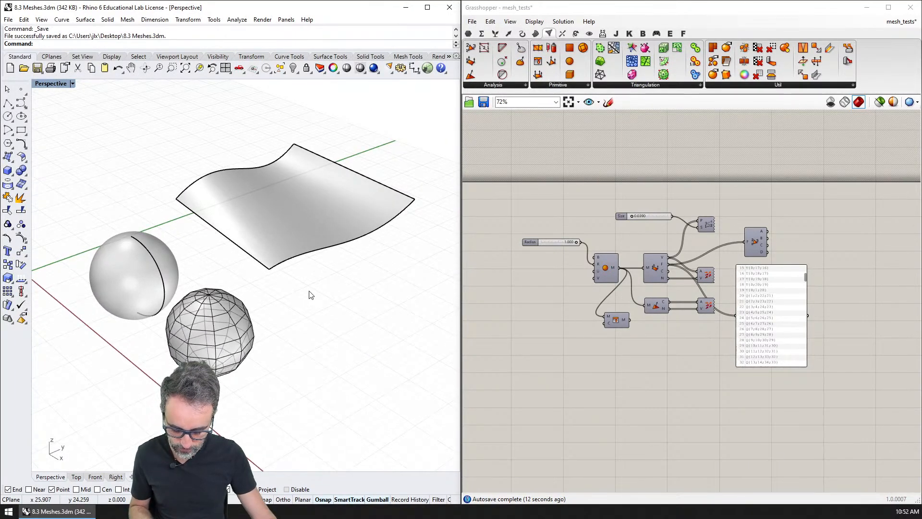
key("ctrl+n")
left_click(273, 349)
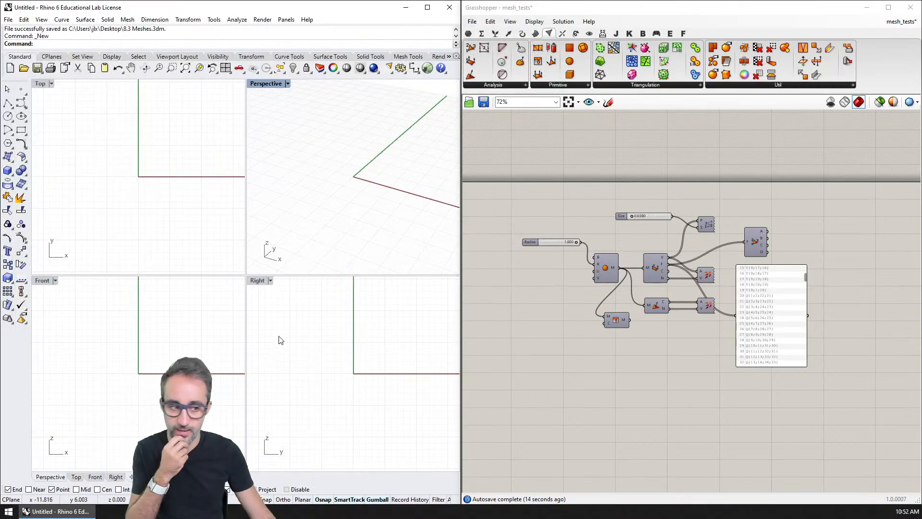
double_click(269, 86)
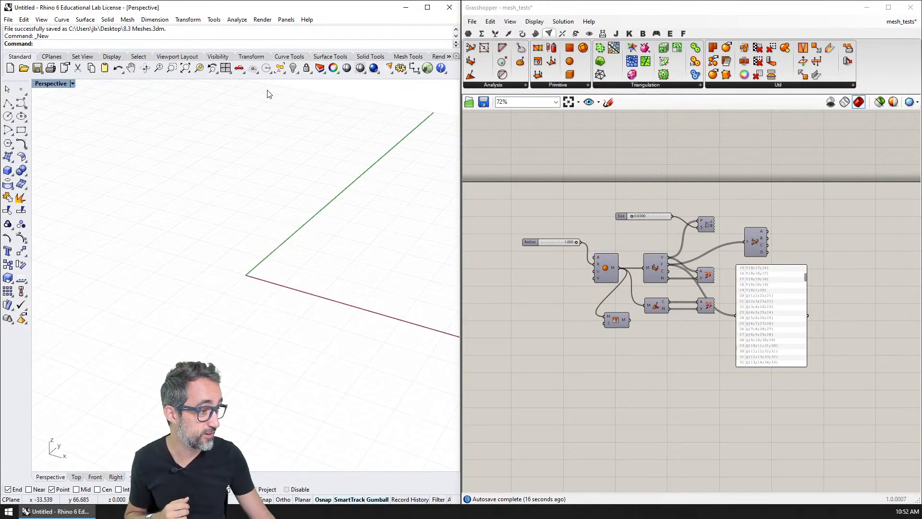
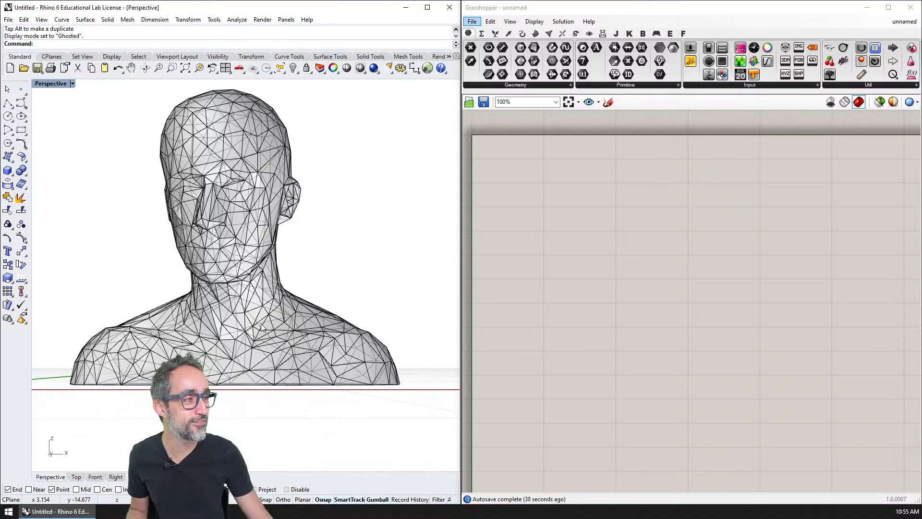
Step: Examine the triangulated mesh of the human bust from the front and from the side
right_click_drag(228, 327, 151, 327)
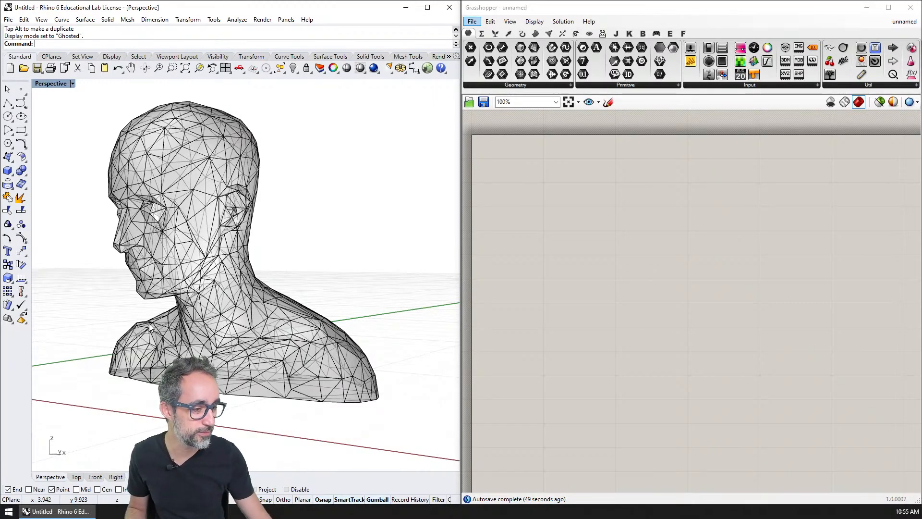
right_click_drag(149, 326, 227, 312)
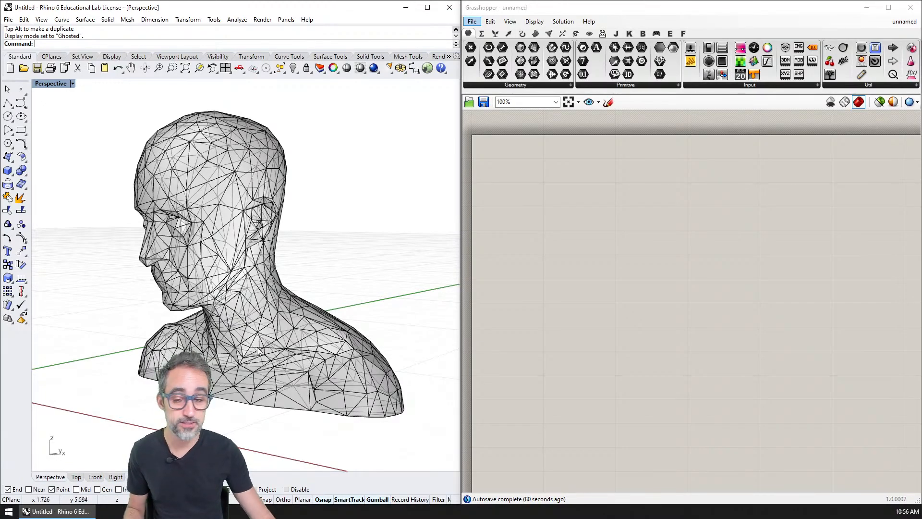
mouse_move(259, 351)
right_mouse_down()
mouse_move(283, 340)
mouse_move(272, 346)
right_mouse_up()
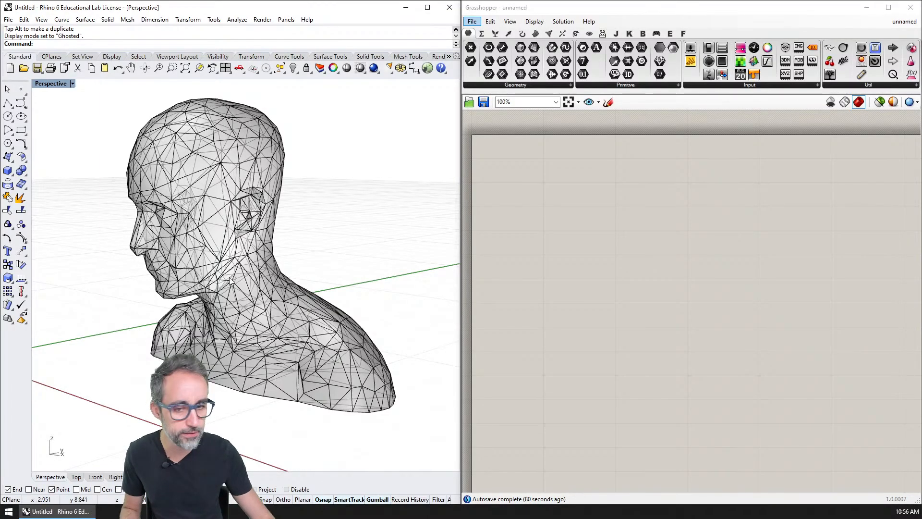
right_click_drag(282, 313, 297, 299)
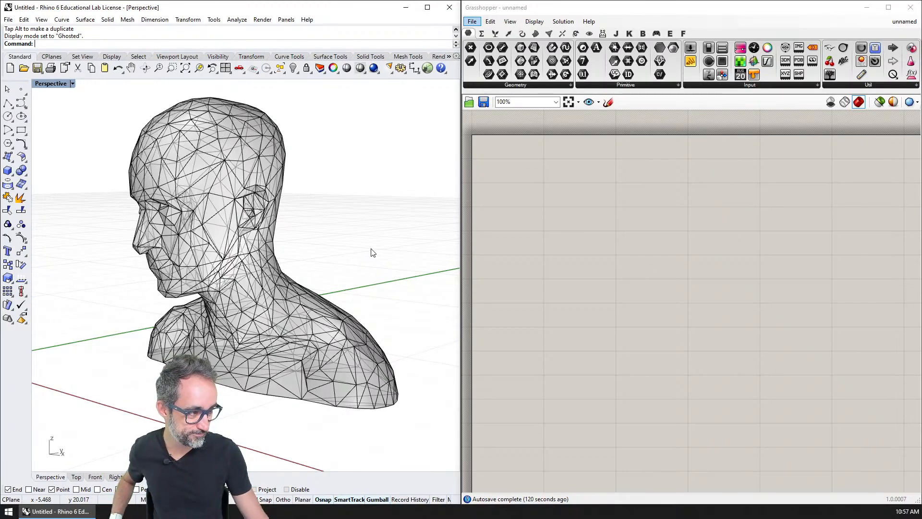
mouse_move(310, 210)
right_mouse_down()
mouse_move(351, 214)
mouse_move(321, 220)
right_mouse_up()
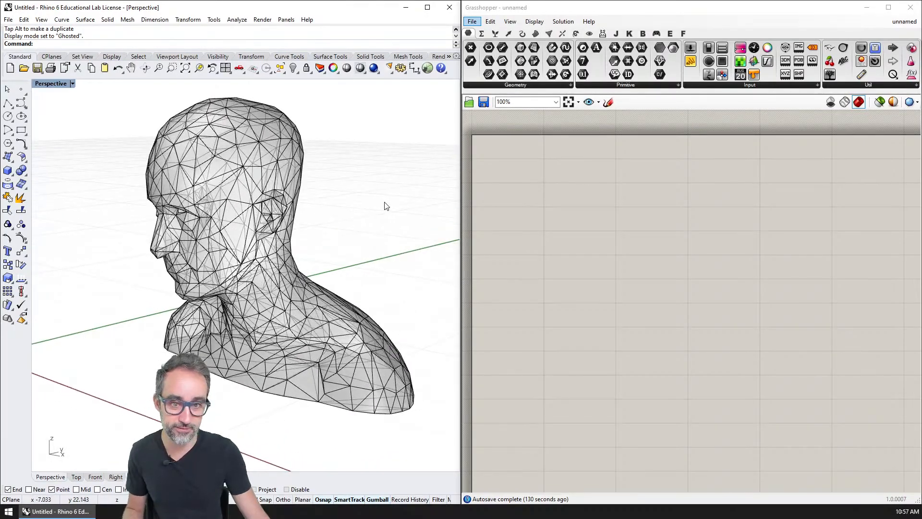
left_click(554, 198)
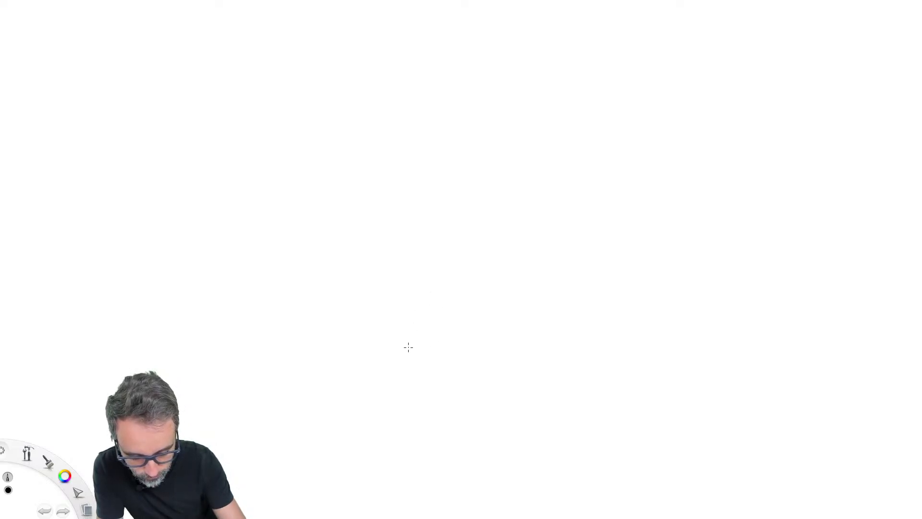
Step: On the blank sketching canvas, draw an open, angular black head-and-shoulders outline and circle its vertices
mouse_move(442, 386)
left_mouse_down()
mouse_move(435, 324)
mouse_move(515, 272)
mouse_move(521, 181)
mouse_move(490, 129)
mouse_move(572, 74)
mouse_move(662, 132)
mouse_move(626, 203)
mouse_move(617, 284)
mouse_move(663, 381)
left_mouse_up()
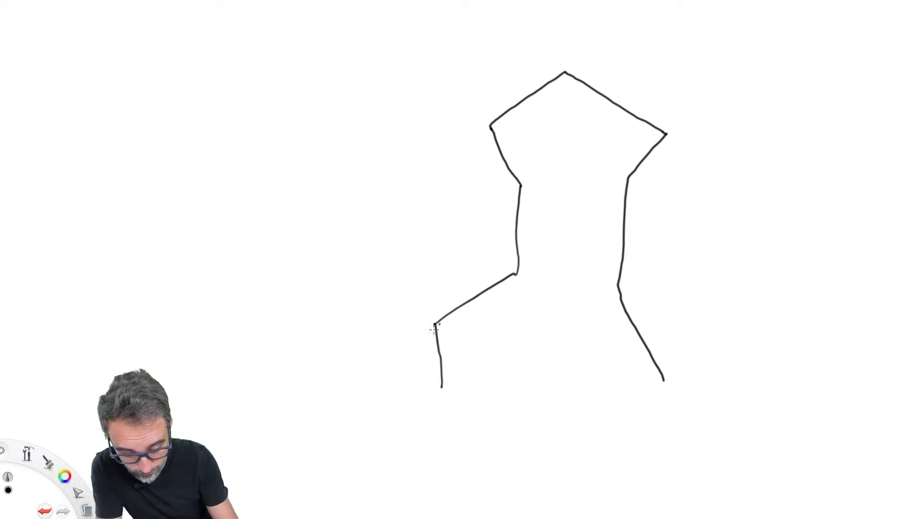
left_click_drag(434, 330, 434, 321)
left_click_drag(524, 287, 517, 273)
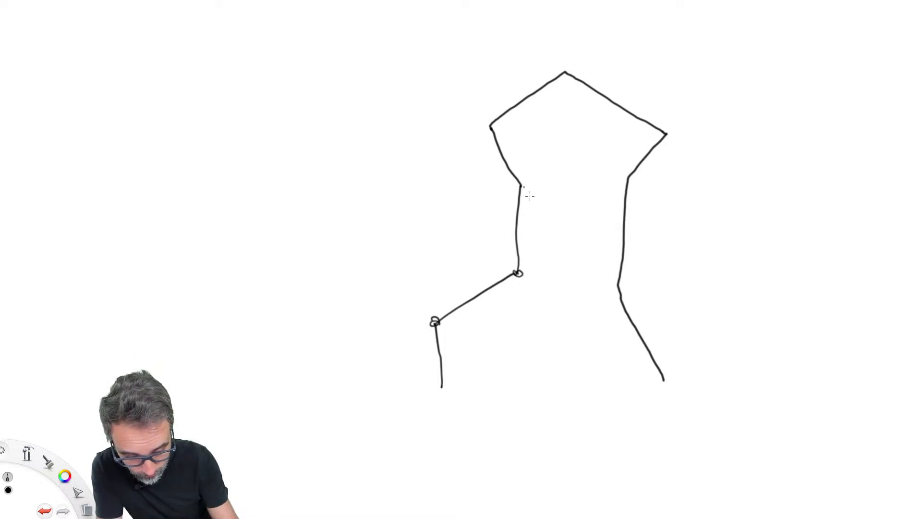
left_click_drag(526, 187, 523, 182)
left_click_drag(494, 130, 491, 129)
left_click_drag(561, 80, 565, 75)
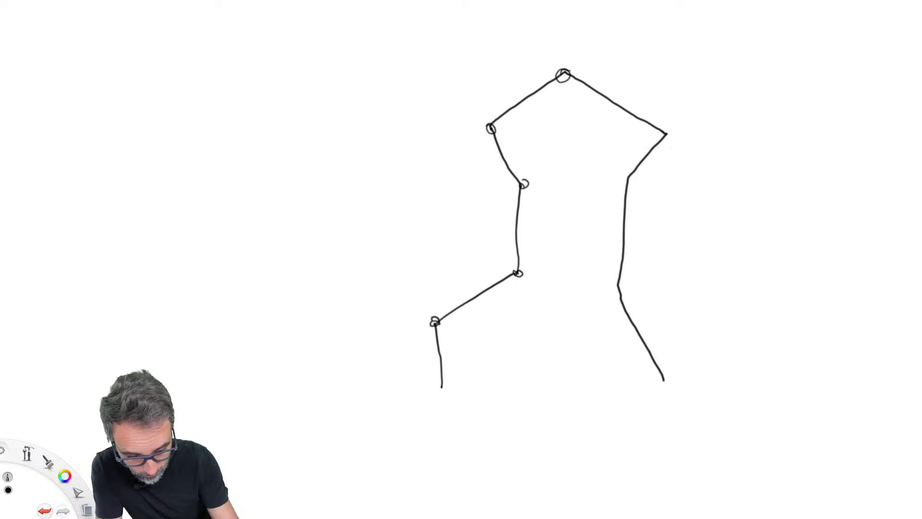
left_click_drag(668, 139, 665, 132)
left_click_drag(633, 182, 630, 175)
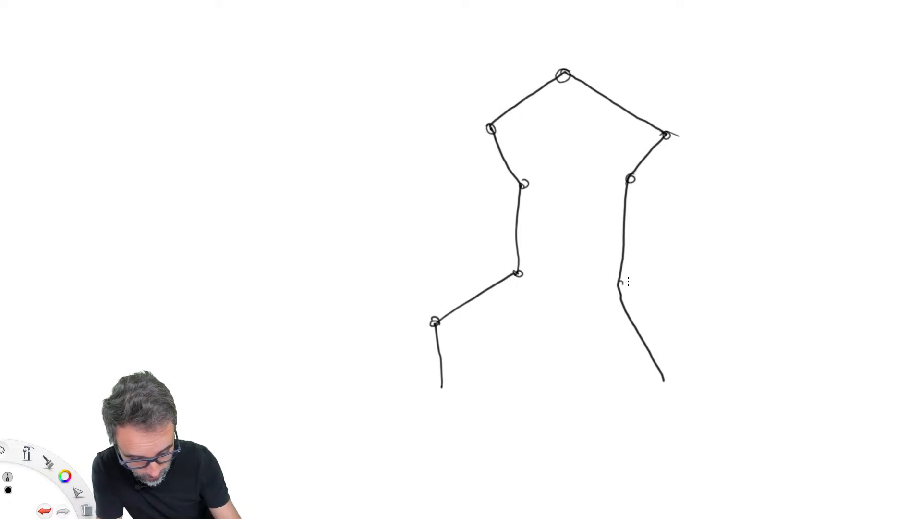
left_click_drag(628, 281, 619, 285)
left_click_drag(669, 376, 665, 378)
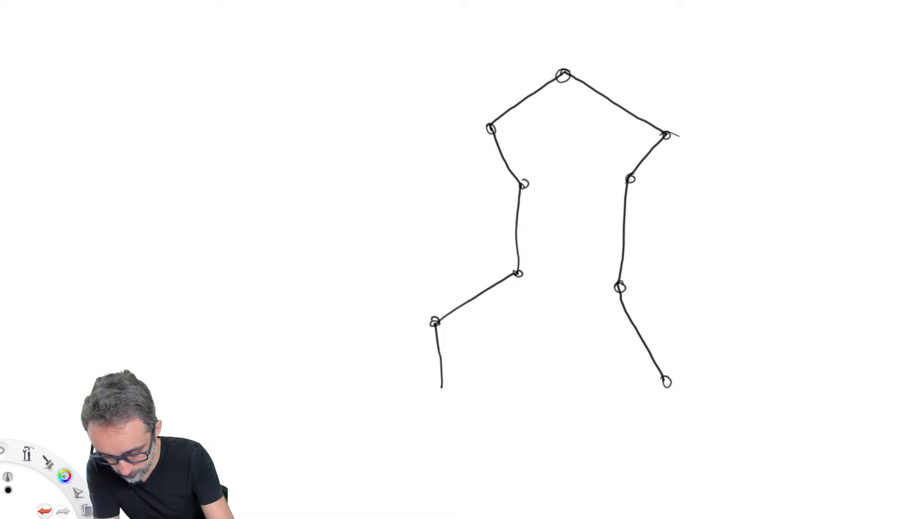
Step: Change the pen colour to red and draw outward normal arrows from four vertices, from the shoulder up to the side of the head
left_click_drag(64, 475, 46, 460)
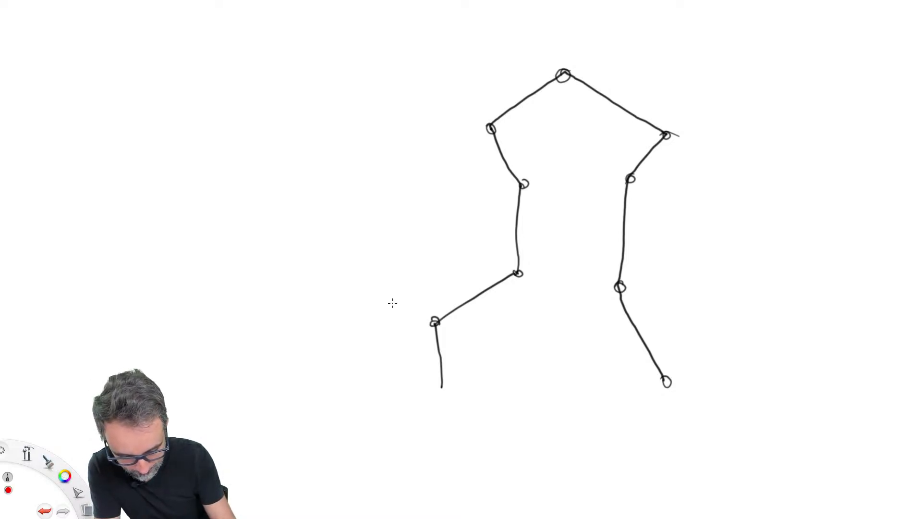
left_click_drag(379, 295, 431, 320)
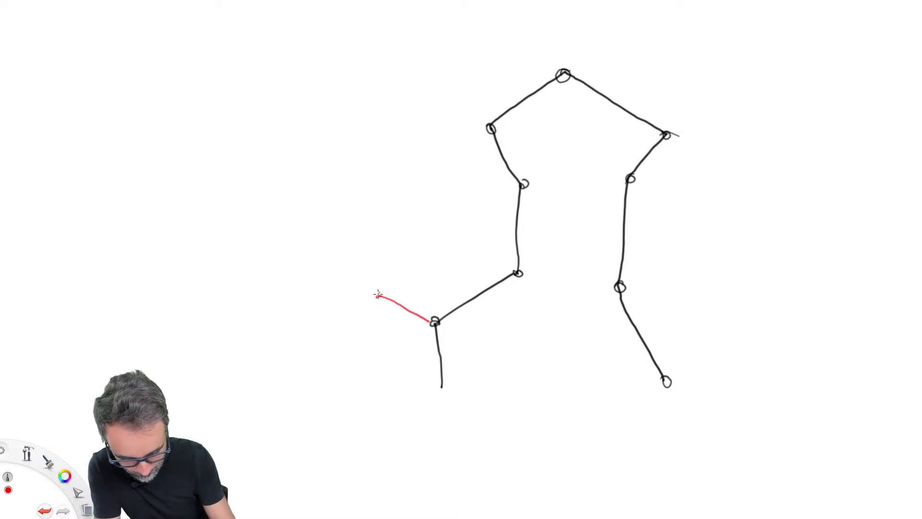
left_click_drag(388, 294, 383, 306)
mouse_move(517, 271)
left_mouse_down()
mouse_move(460, 243)
mouse_move(473, 249)
left_mouse_up()
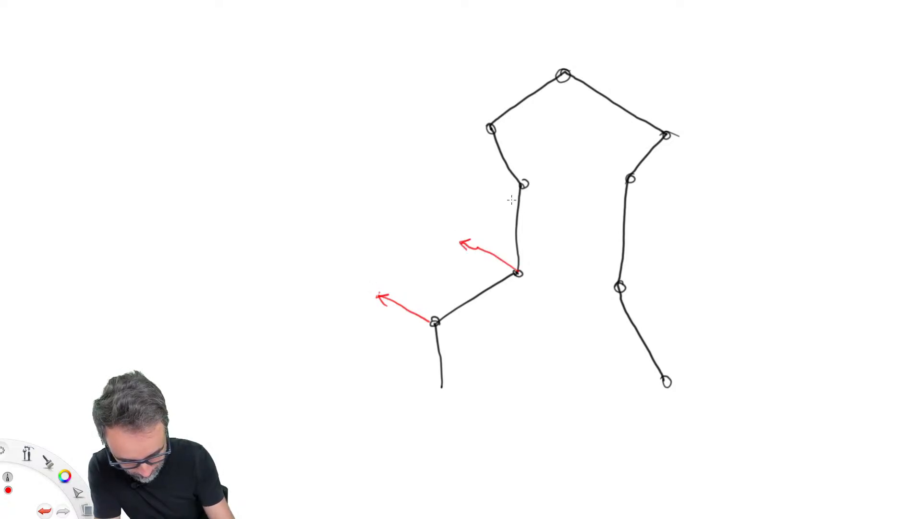
mouse_move(520, 184)
left_mouse_down()
mouse_move(460, 190)
mouse_move(467, 196)
left_mouse_up()
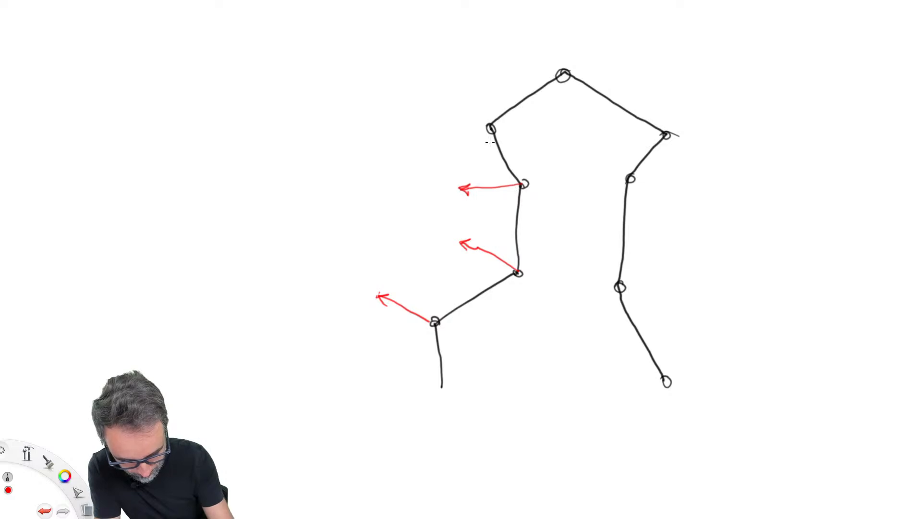
mouse_move(486, 126)
left_mouse_down()
mouse_move(441, 117)
mouse_move(448, 123)
left_mouse_up()
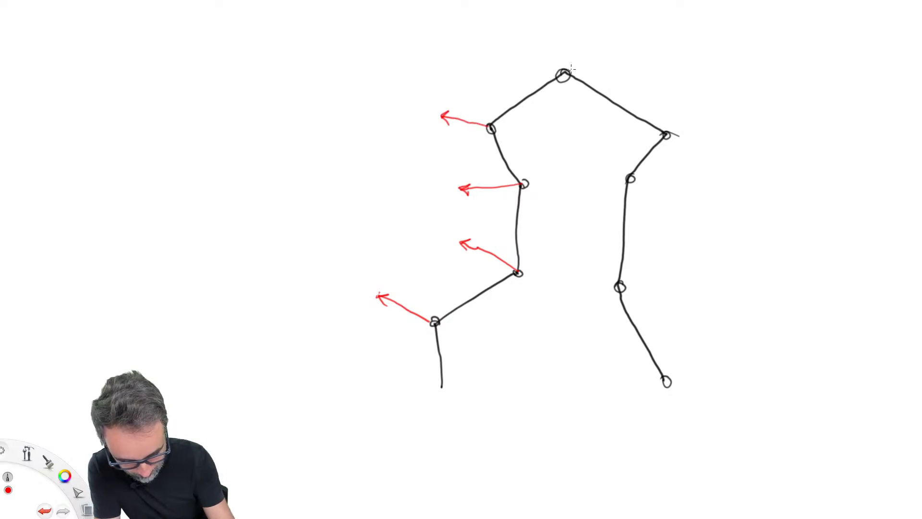
Step: Draw red outward normals at the outline's top vertex and at the four vertices down its opposite side
left_click_drag(562, 72, 562, 35)
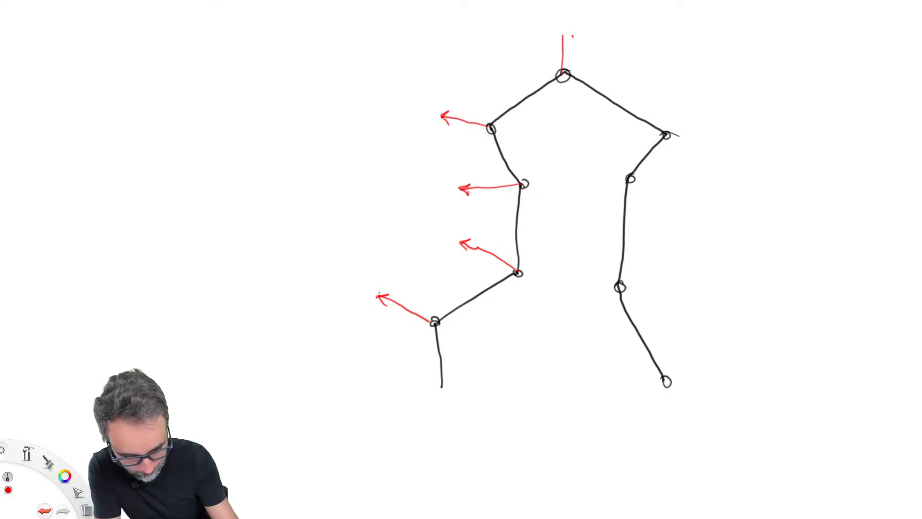
left_click_drag(668, 135, 721, 138)
mouse_move(630, 178)
left_mouse_down()
mouse_move(683, 200)
mouse_move(670, 203)
left_mouse_up()
left_click_drag(624, 287, 672, 289)
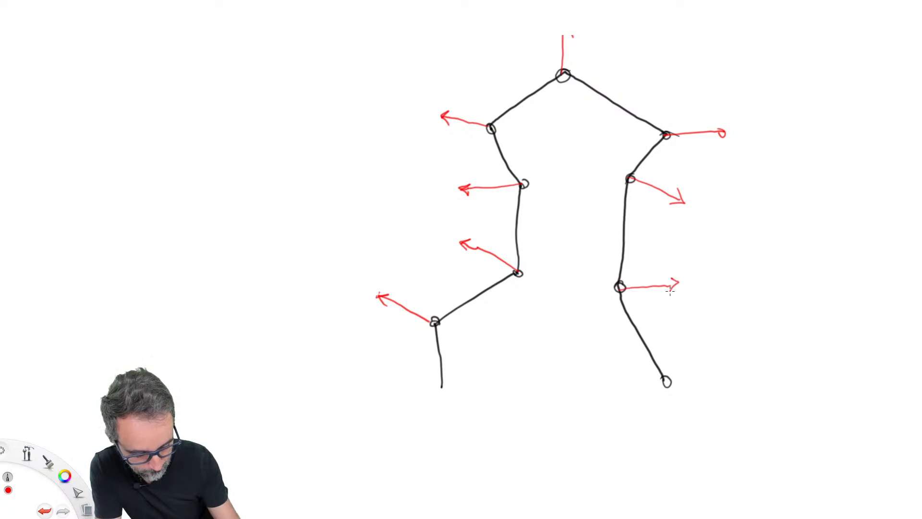
mouse_move(669, 380)
left_mouse_down()
mouse_move(708, 356)
mouse_move(709, 364)
left_mouse_up()
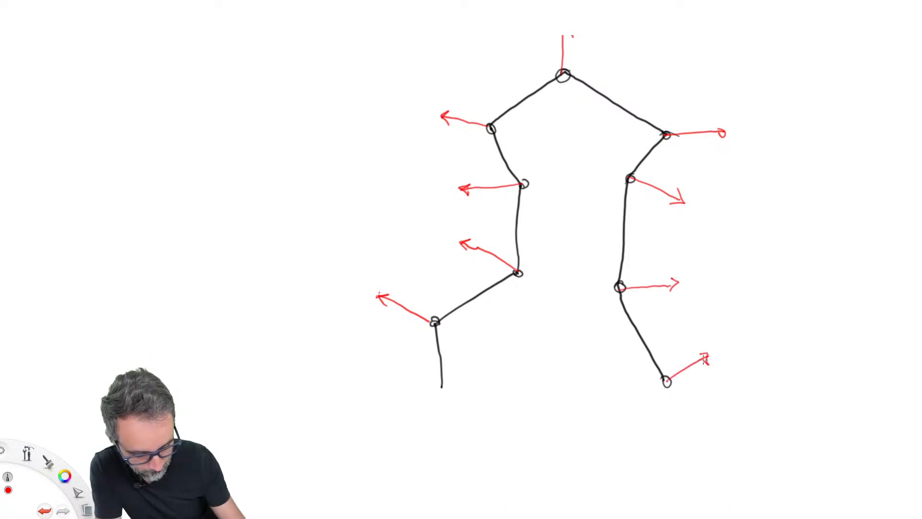
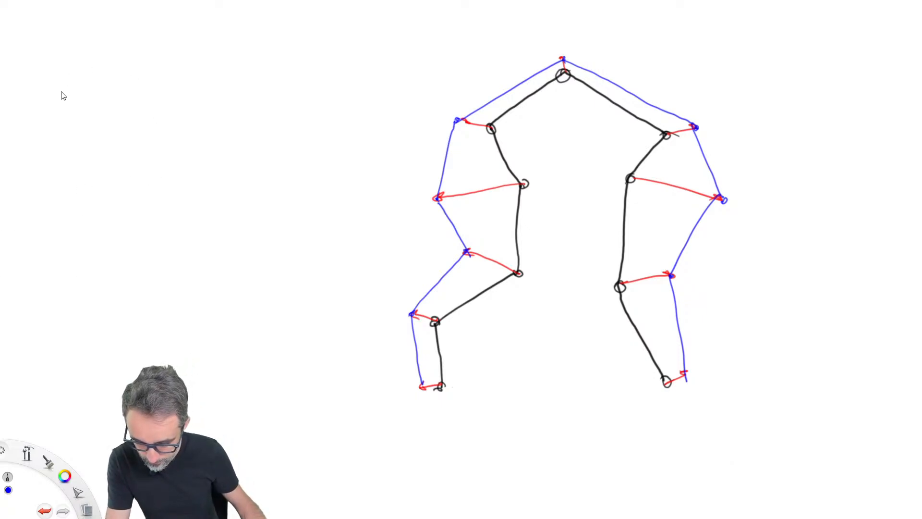
Step: Compare the blue outline offset by uneven arrow lengths with the version offset by nearly equal arrow lengths
key("Delete")
left_click(66, 120)
left_click(62, 153)
left_click(62, 185)
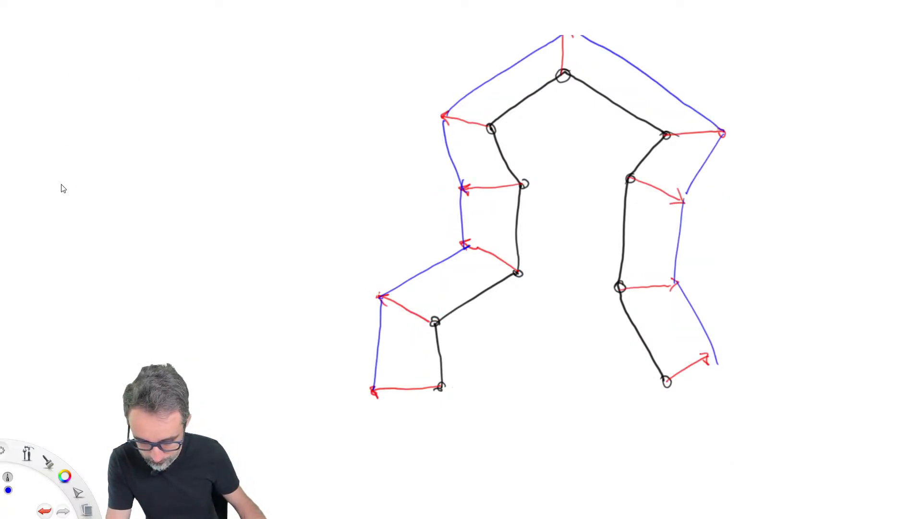
left_click(62, 184)
left_click(61, 151)
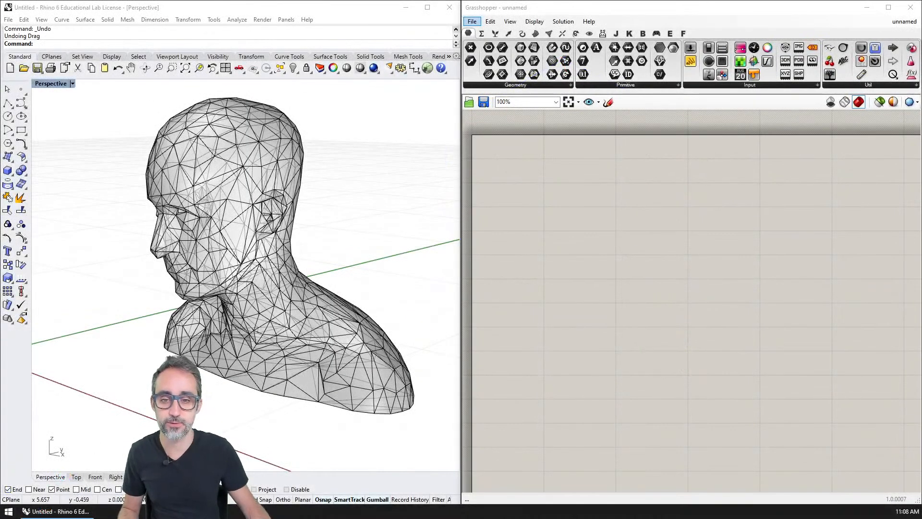
mouse_move(345, 292)
right_mouse_down()
mouse_move(366, 295)
mouse_move(356, 294)
right_mouse_up()
scroll(672, 315, "down", 5)
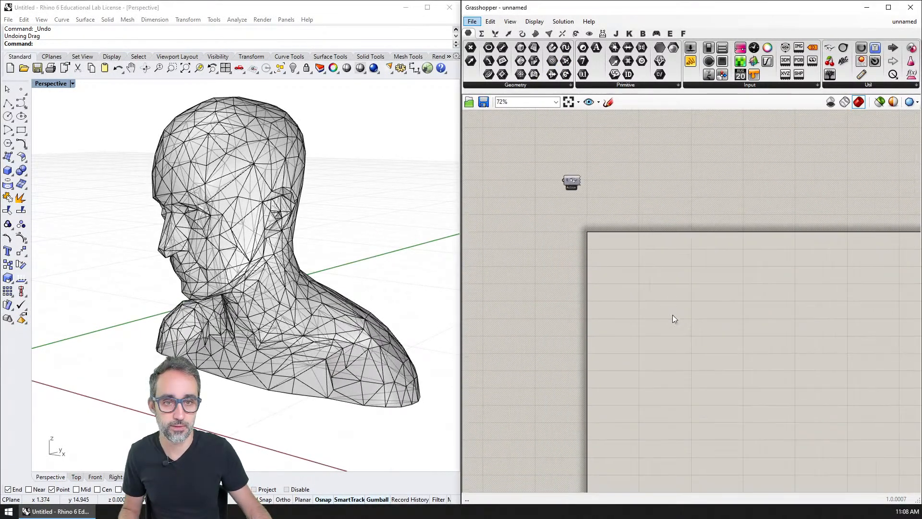
scroll(672, 315, "up", 6)
right_click_drag(581, 201, 595, 205)
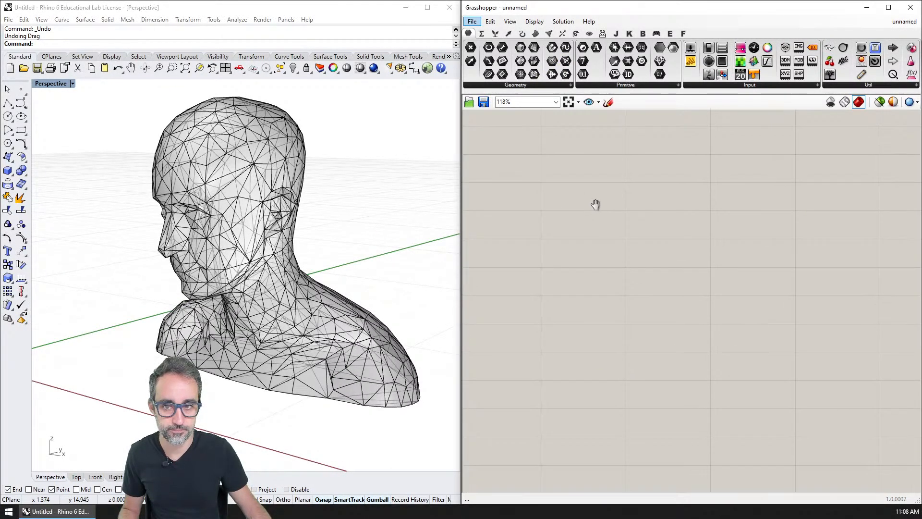
Step: Display the bust in Shaded mode and examine its mesh from above
mouse_move(367, 285)
right_mouse_down()
mouse_move(354, 278)
mouse_move(362, 267)
mouse_move(401, 268)
mouse_move(398, 251)
mouse_move(377, 269)
mouse_move(307, 268)
right_mouse_up()
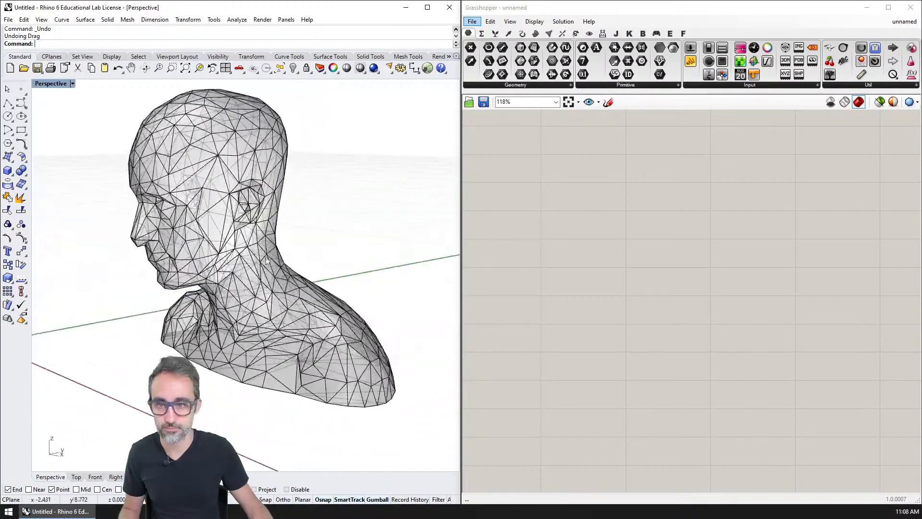
left_click(50, 84)
left_click(58, 119)
mouse_move(249, 219)
right_mouse_down()
mouse_move(312, 220)
mouse_move(376, 272)
mouse_move(323, 257)
mouse_move(249, 269)
mouse_move(254, 297)
mouse_move(283, 294)
right_mouse_up()
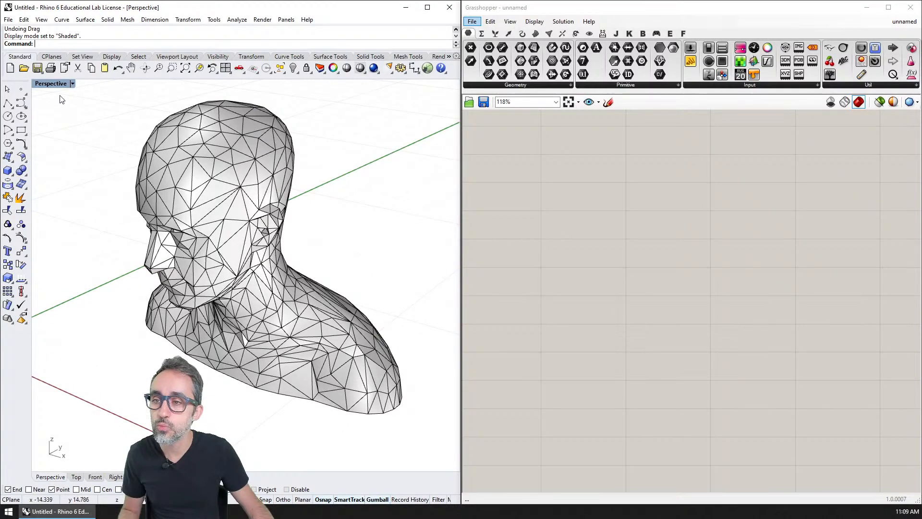
Step: Display the bust in Rendered mode and look at its surface from the side
left_click(53, 83)
left_click(60, 129)
mouse_move(259, 323)
right_mouse_down()
mouse_move(308, 288)
mouse_move(277, 297)
mouse_move(345, 303)
mouse_move(249, 318)
mouse_move(261, 315)
right_mouse_up()
Step: Return the Perspective viewport to Shaded mode and examine the bust's facets from the side and the front
left_click(53, 83)
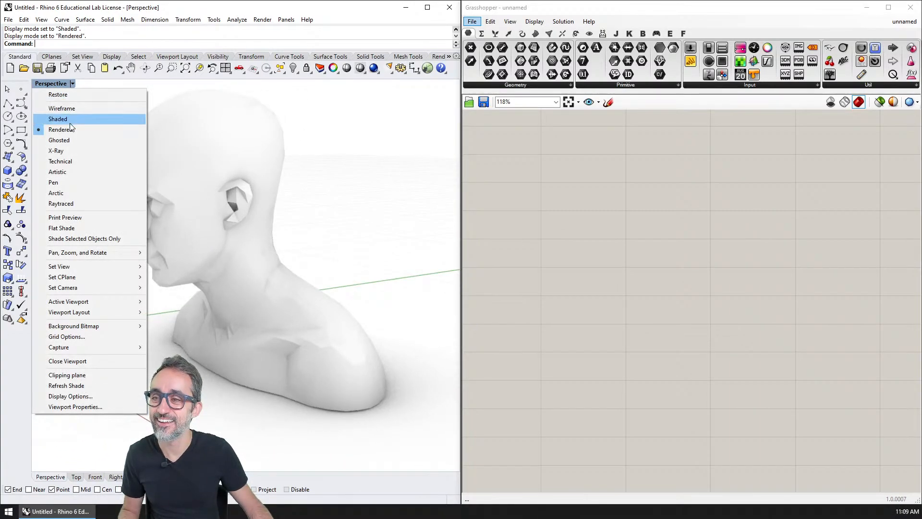
left_click(65, 120)
right_click_drag(247, 298, 270, 303)
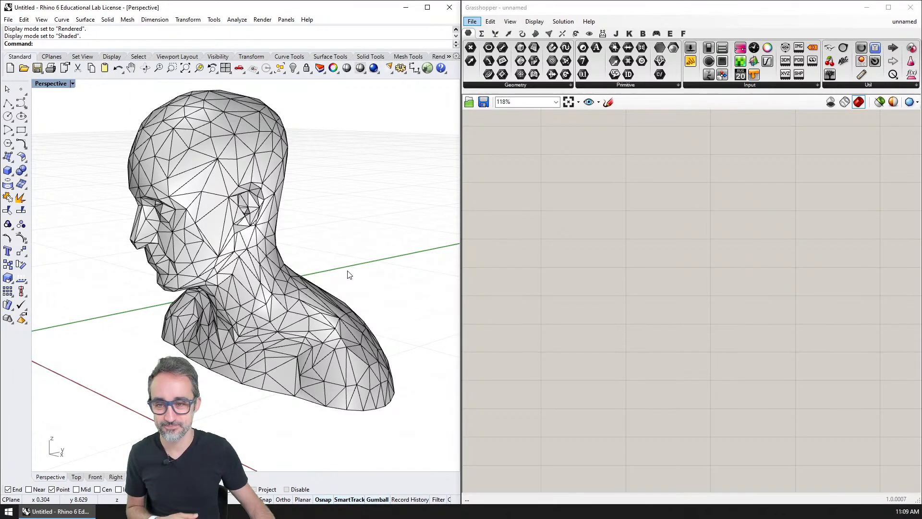
right_click_drag(349, 275, 309, 315)
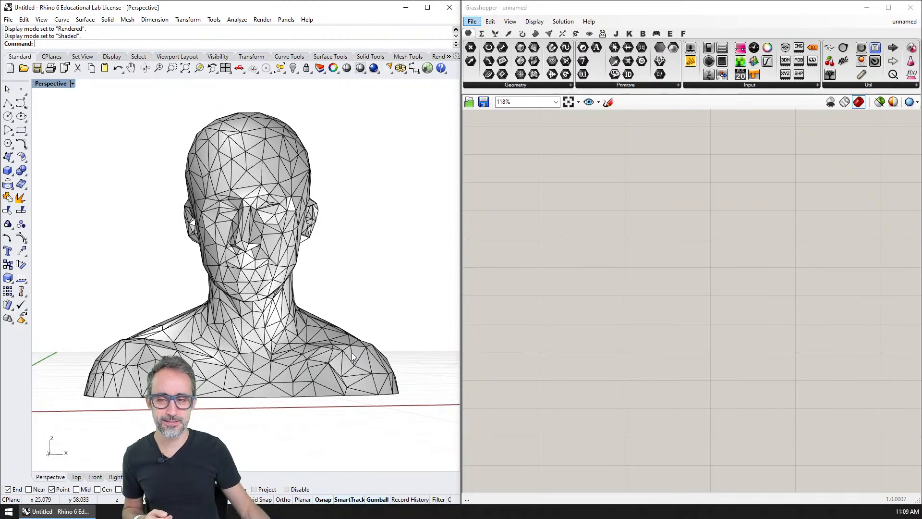
right_click_drag(352, 358, 301, 345)
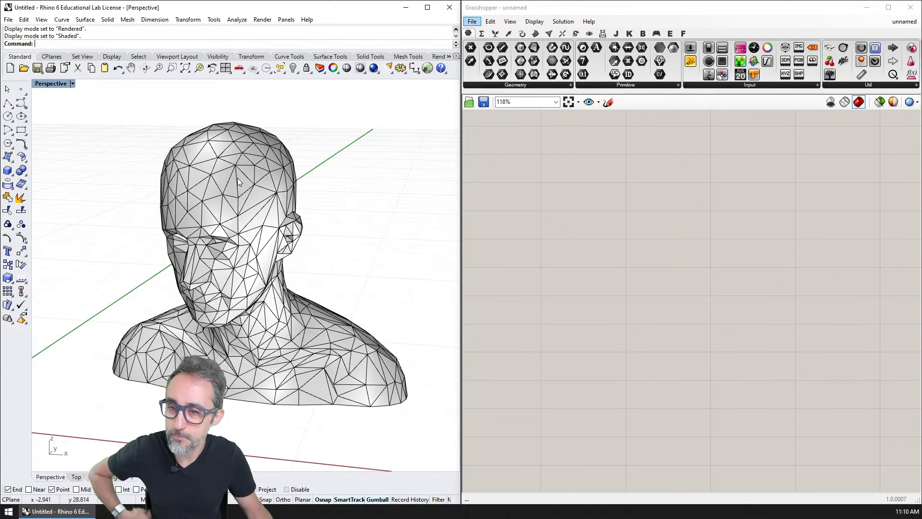
Step: Set the Perspective viewport to Ghosted display and view the bust from its side
left_click(46, 86)
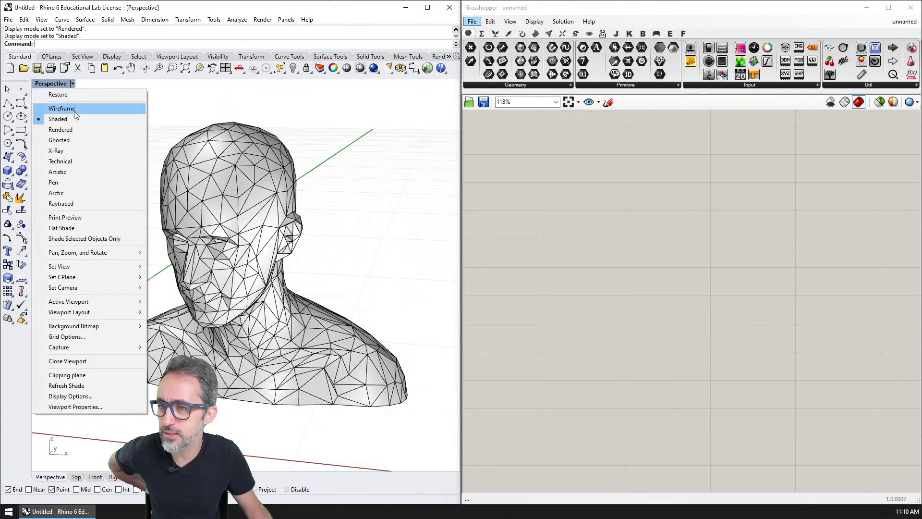
left_click(72, 140)
right_click_drag(379, 301, 248, 274)
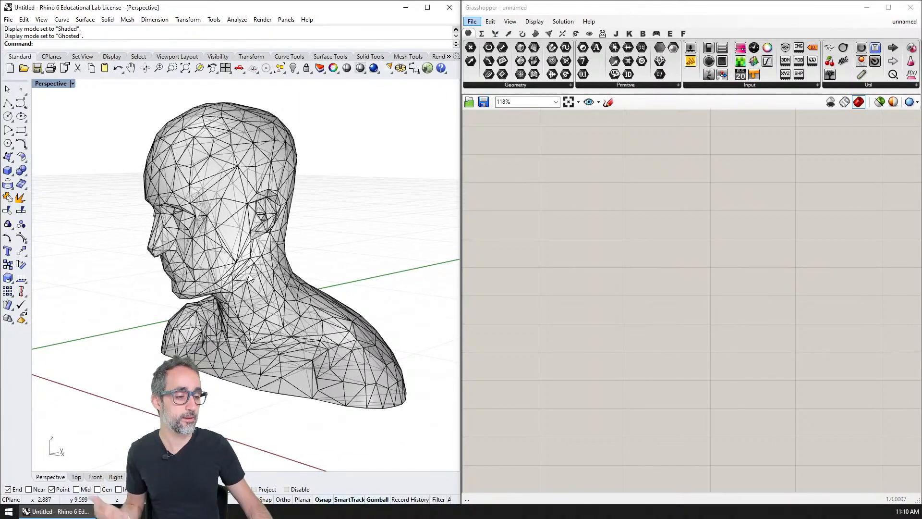
Step: Place a Mesh parameter on the Grasshopper canvas and reference the bust as its single mesh
double_click(552, 174)
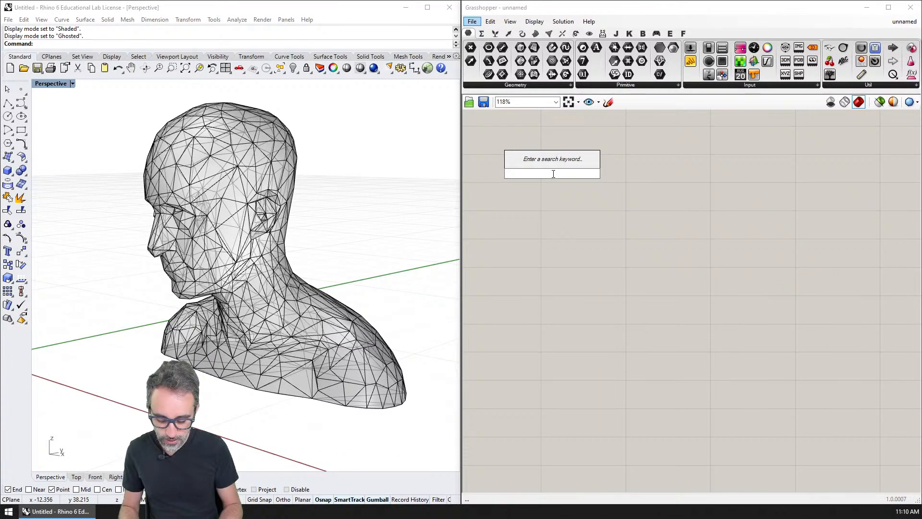
left_click(523, 87)
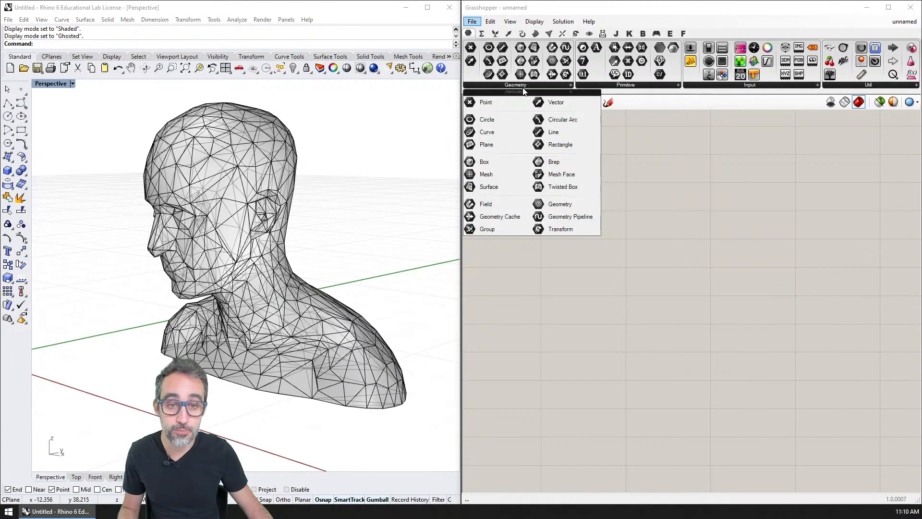
left_click(497, 175)
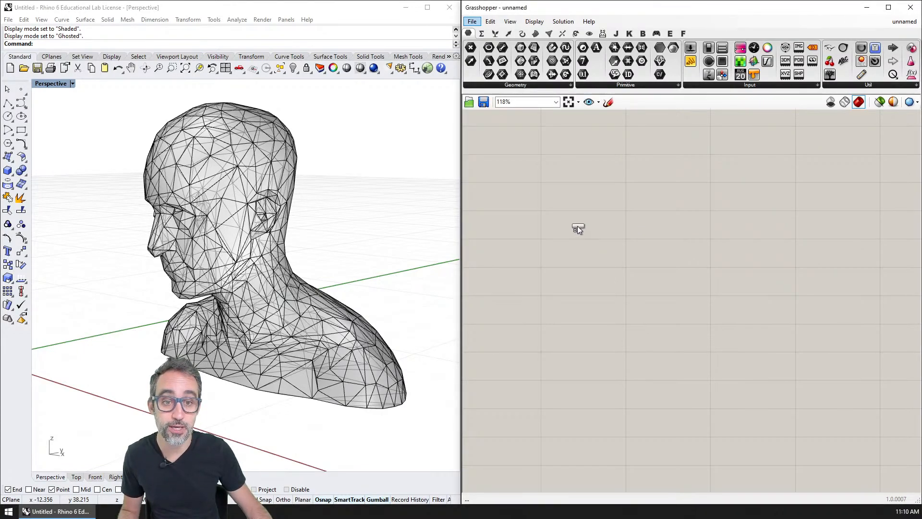
right_click(569, 227)
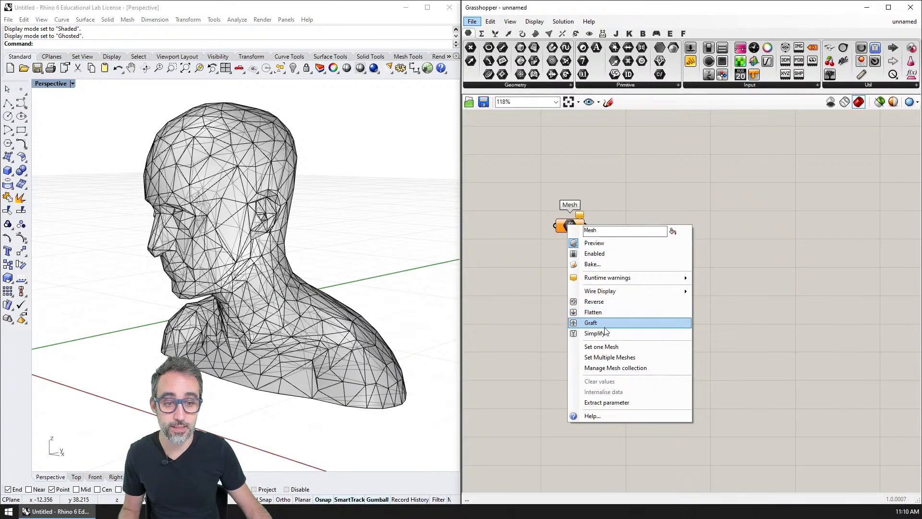
left_click(600, 346)
left_click(291, 248)
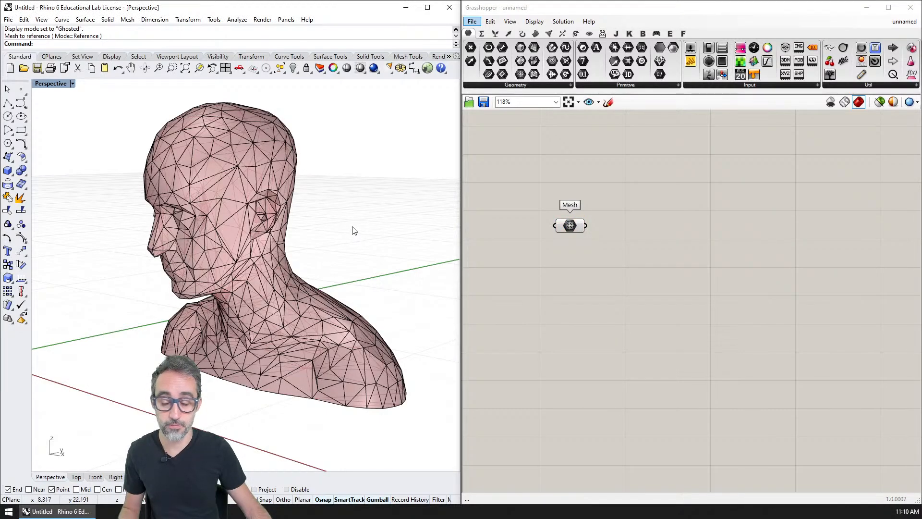
Step: Add a Deconstruct Mesh component and feed it the referenced bust mesh
scroll(628, 212, "up", 2)
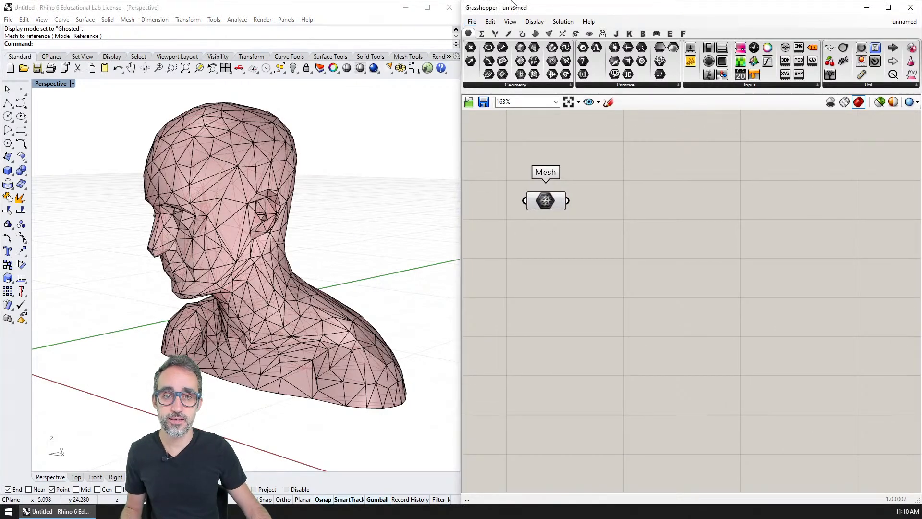
left_click(549, 33)
left_click(518, 85)
left_click_drag(499, 113, 667, 201)
left_click_drag(566, 201, 639, 201)
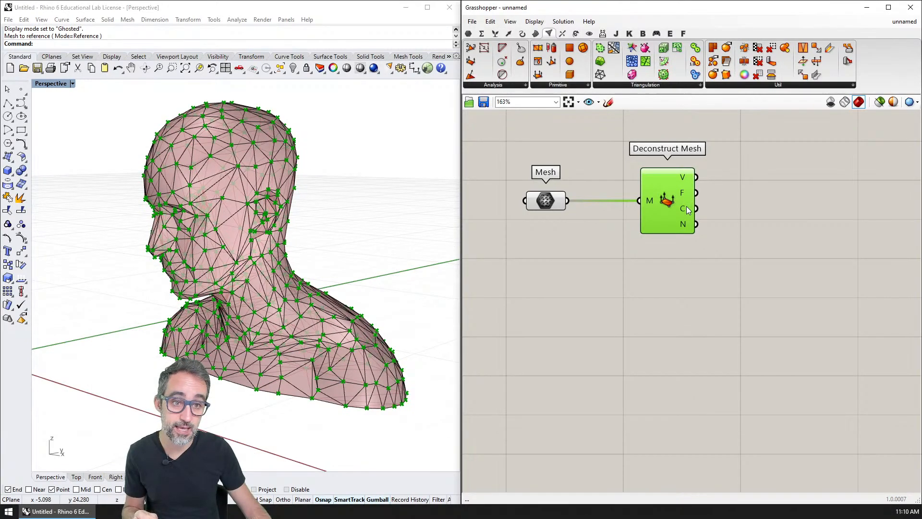
mouse_move(687, 210)
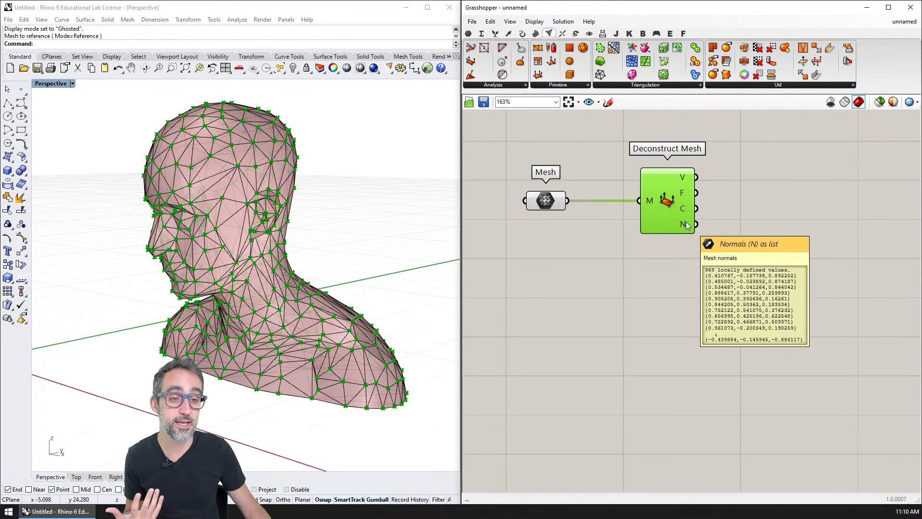
Step: Add a Point List component and connect Deconstruct Mesh's vertices (V) to its points input (P)
right_click_drag(699, 207, 662, 242)
scroll(670, 217, "down", 1)
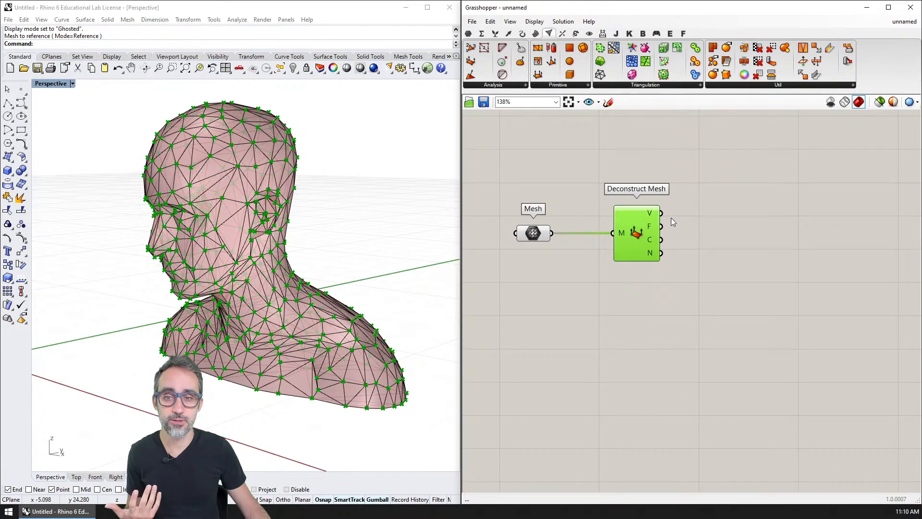
scroll(670, 218, "up", 1)
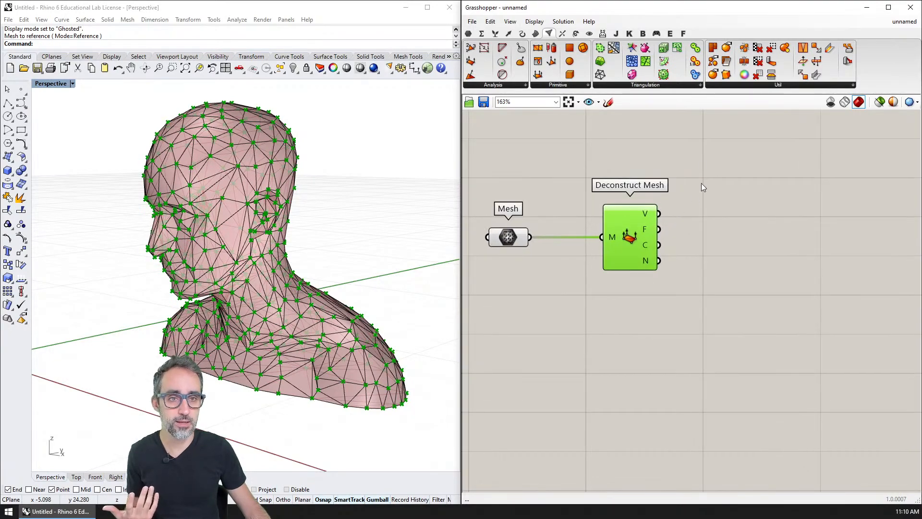
left_click(589, 35)
left_click(562, 35)
left_click(576, 34)
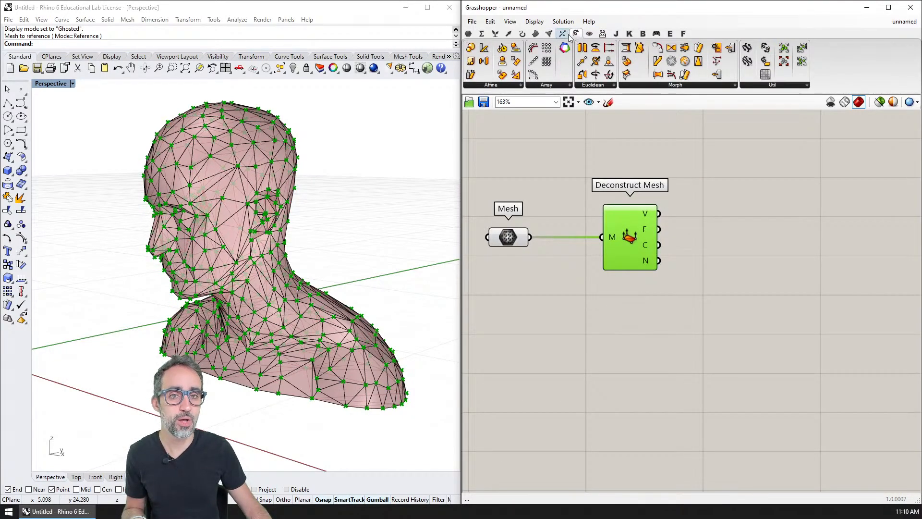
left_click(563, 34)
left_click(589, 34)
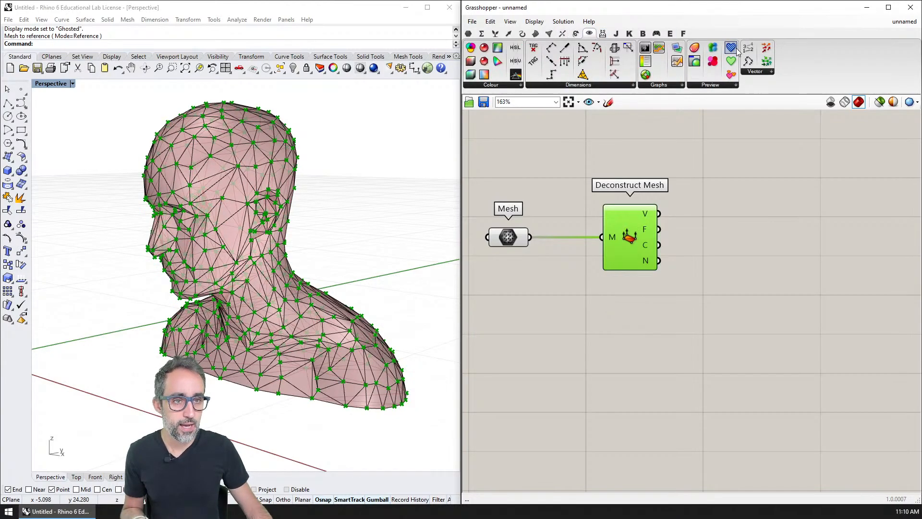
left_click_drag(748, 47, 748, 190)
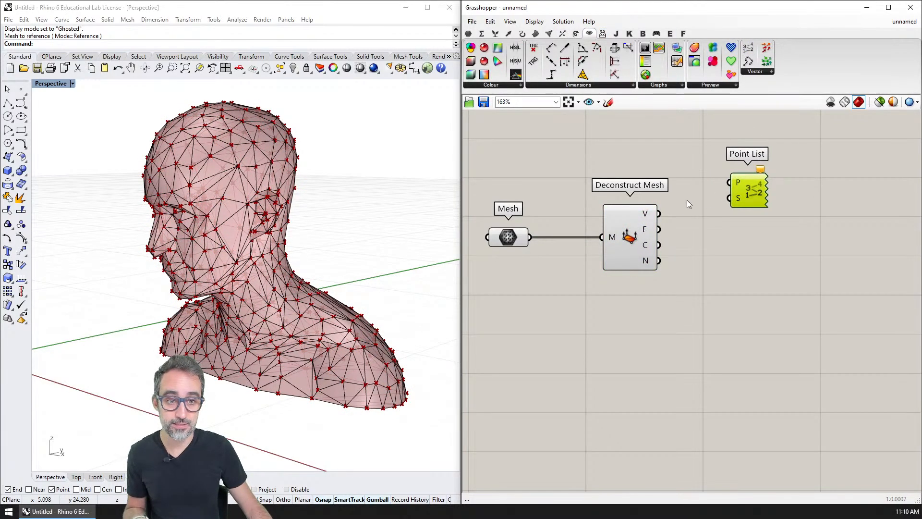
left_click_drag(658, 213, 734, 183)
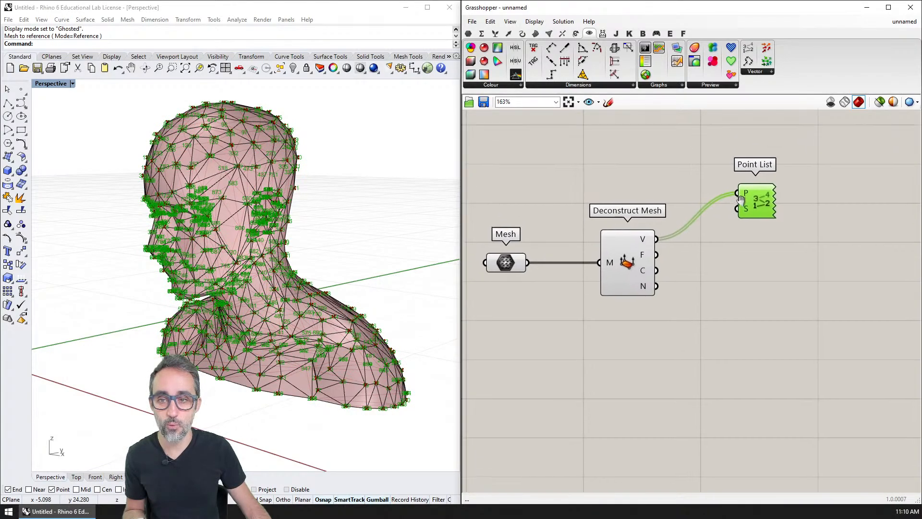
Step: Add a 0 to 10.000 number slider, connect it to Point List's size input (S), and set it to 0.049
right_click_drag(690, 138, 690, 181)
double_click(689, 180)
type("10")
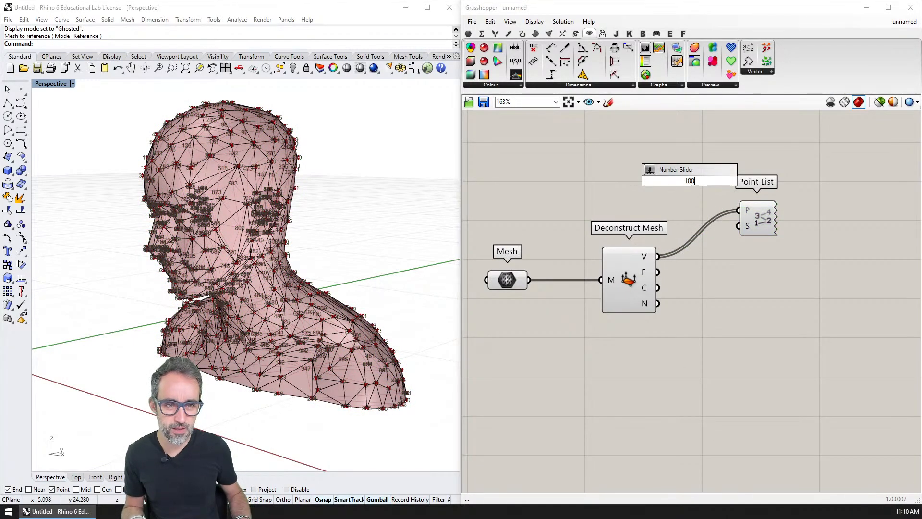
type(".000")
key("Return")
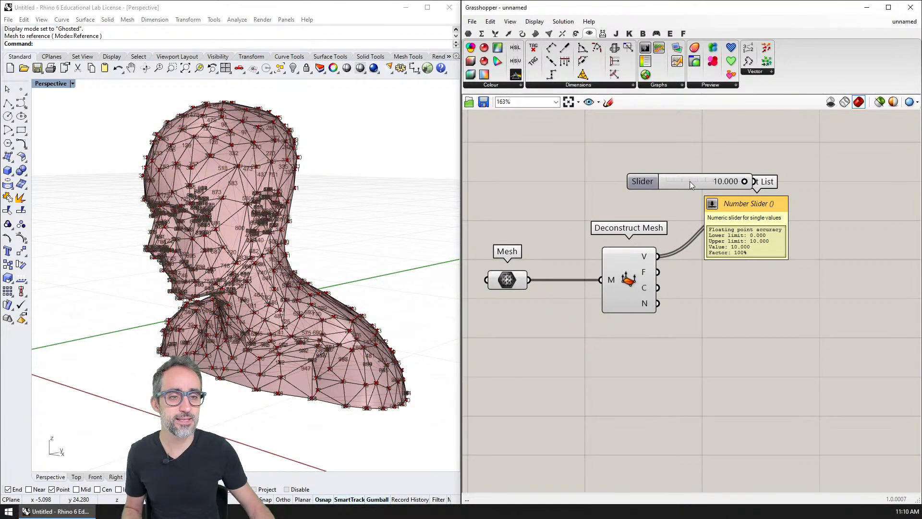
left_click_drag(690, 181, 741, 226)
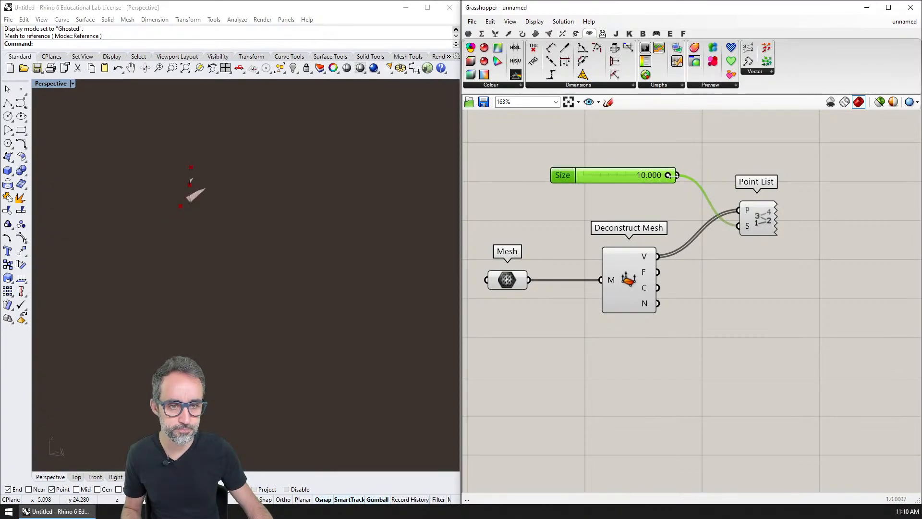
left_click_drag(663, 176, 583, 178)
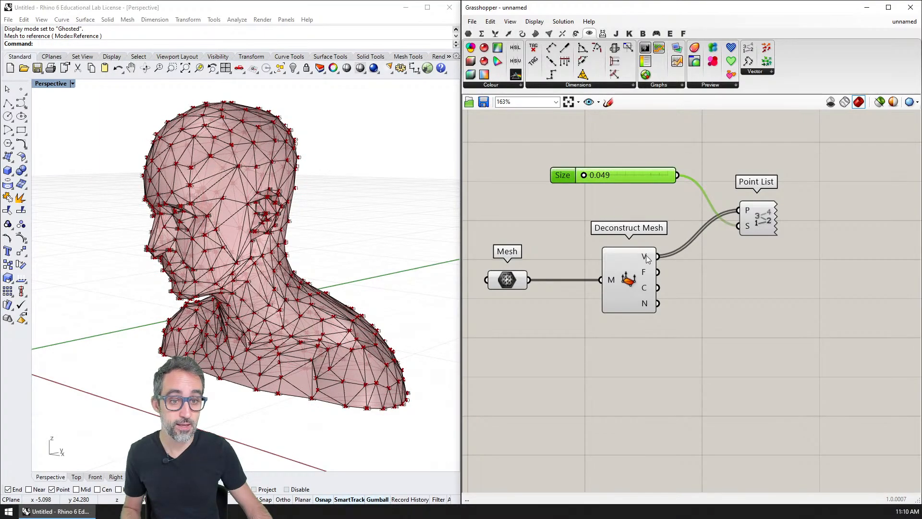
Step: Add a Panel below Deconstruct Mesh, feed it the referenced bust Mesh parameter, and widen it to fit its text on one line
double_click(614, 394)
type("PANE")
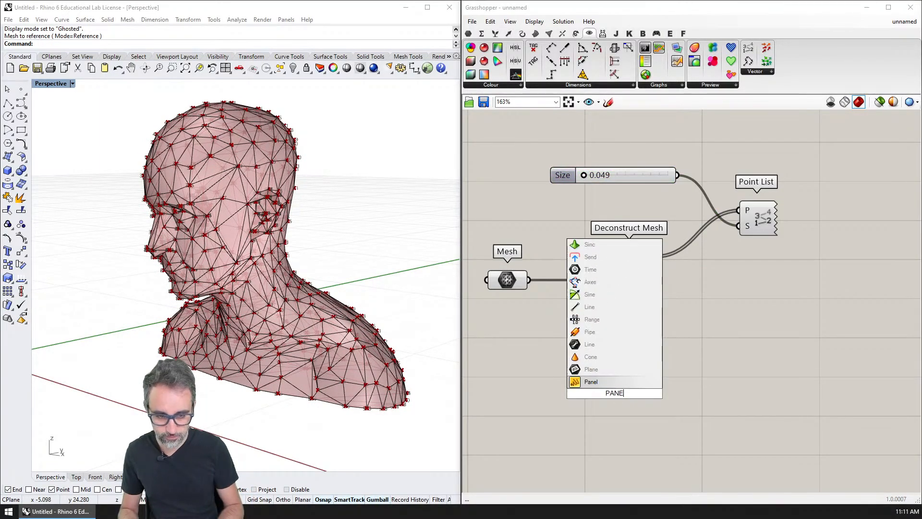
key("Return")
left_click_drag(529, 280, 551, 393)
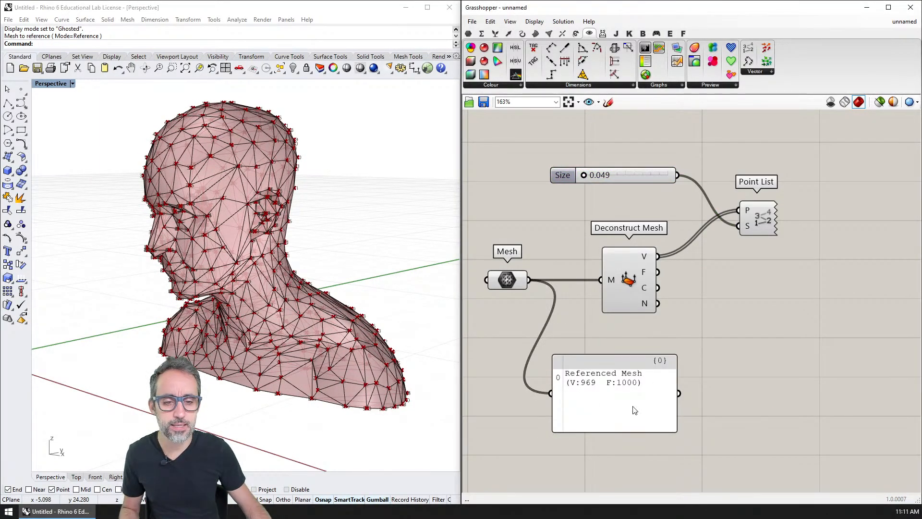
left_click_drag(675, 383, 763, 370)
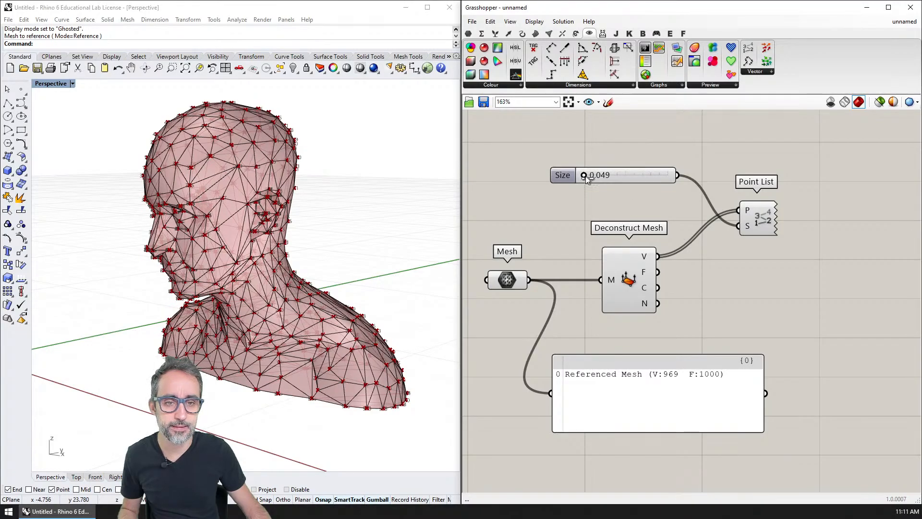
Step: Set the Point List label size to 0.106 and hide the original bust mesh in the Perspective viewport
left_click_drag(583, 176, 584, 178)
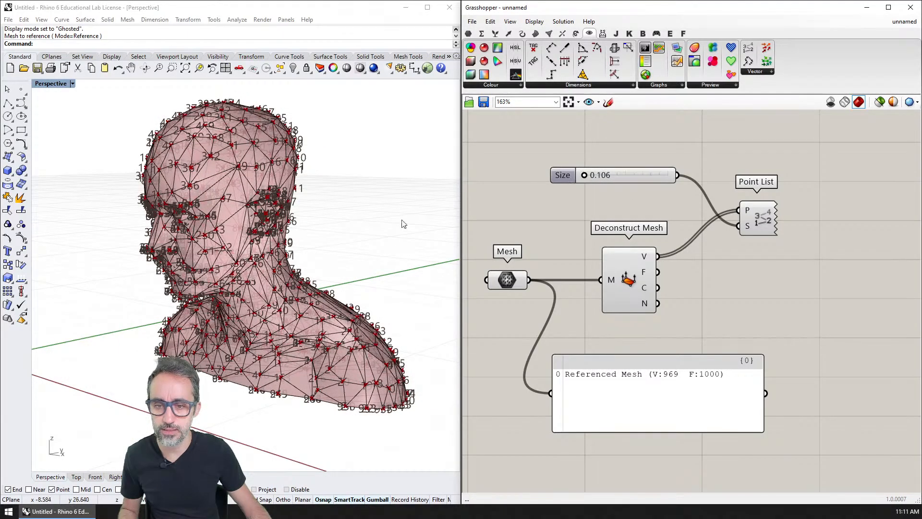
right_click_drag(321, 286, 303, 317)
scroll(303, 317, "up", 5)
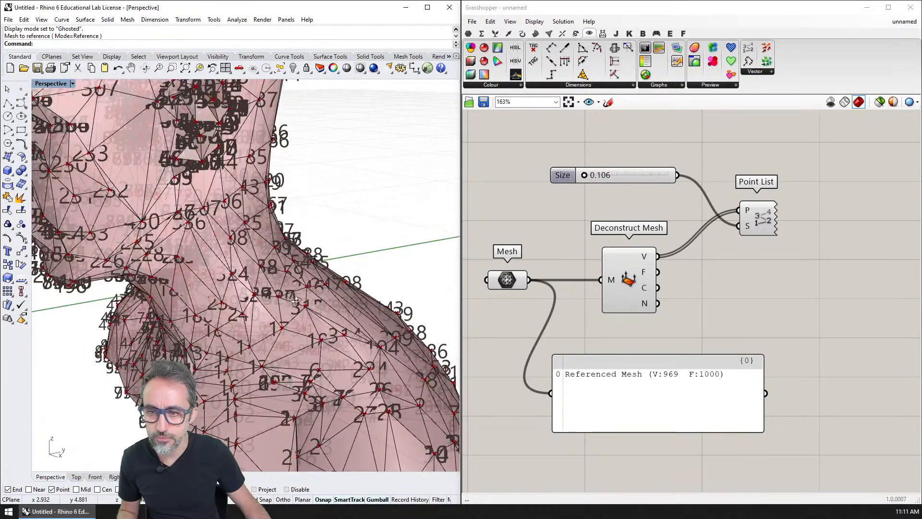
left_click(331, 303)
key("ctrl+h")
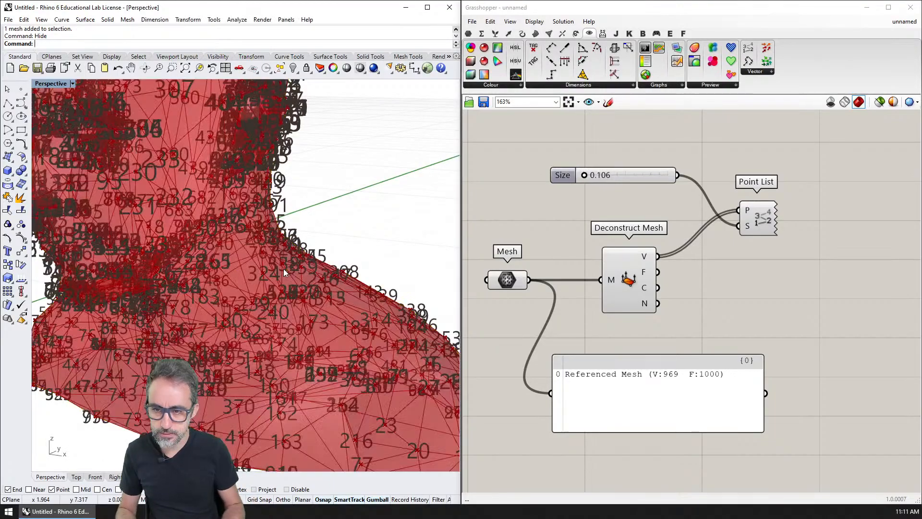
scroll(284, 269, "down", 5)
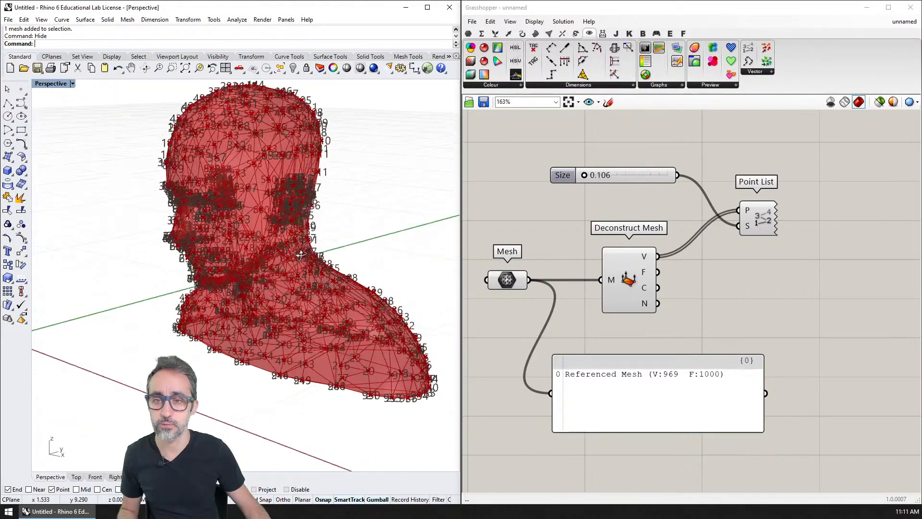
scroll(298, 156, "up", 5)
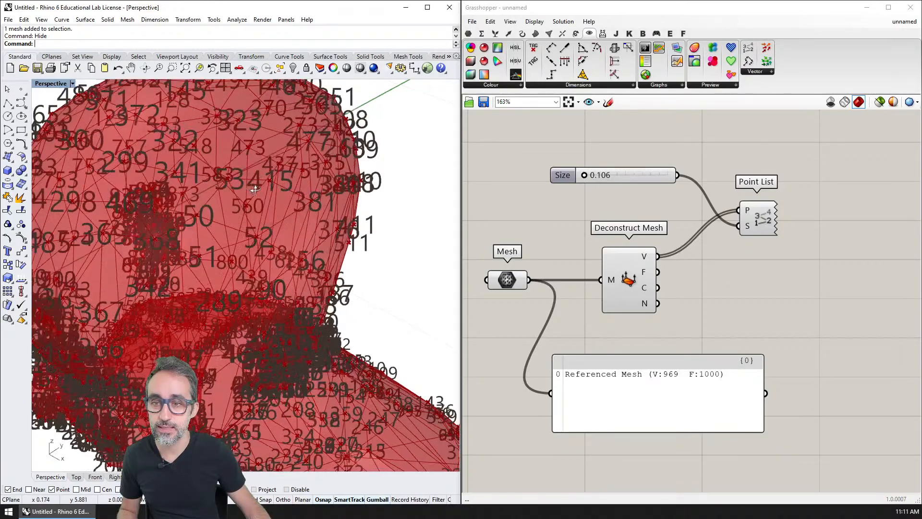
right_click_drag(258, 191, 261, 279)
scroll(260, 278, "down", 3)
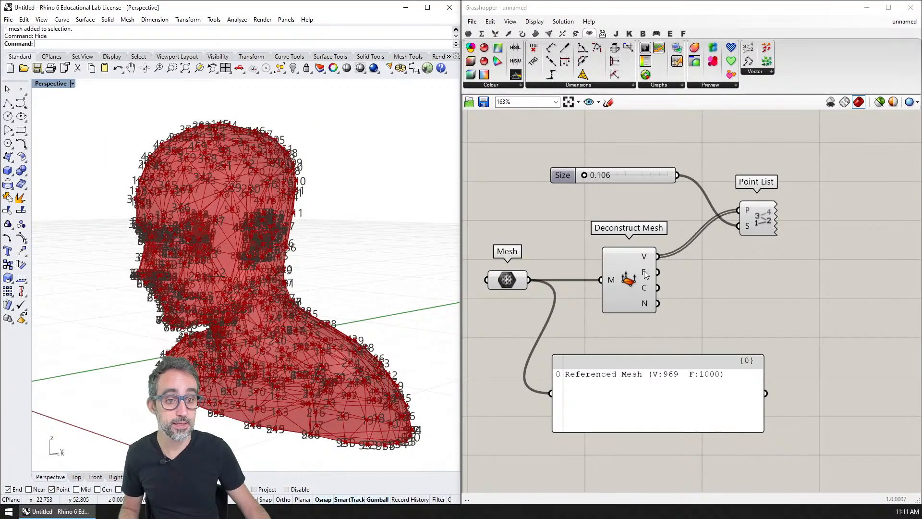
Step: Move the Point List component slightly up on the canvas and turn off its preview
left_click_drag(758, 226, 766, 198)
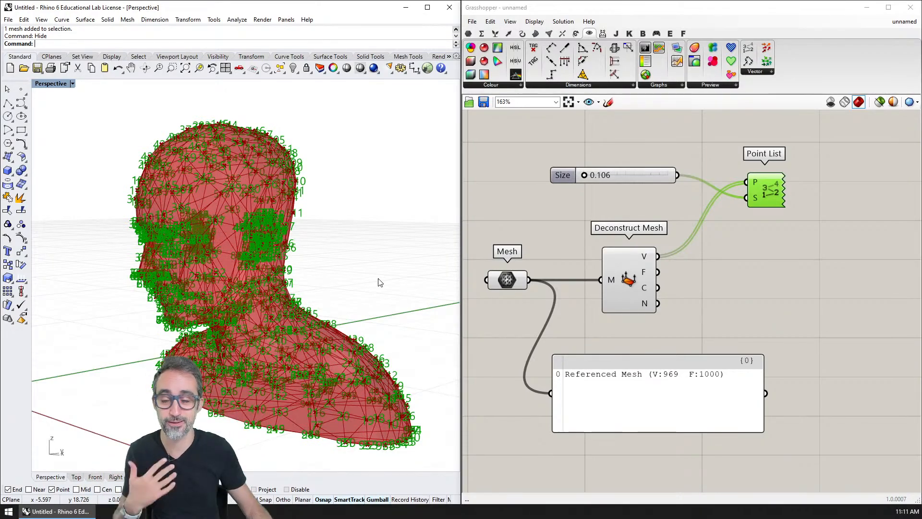
right_click_drag(370, 280, 320, 266)
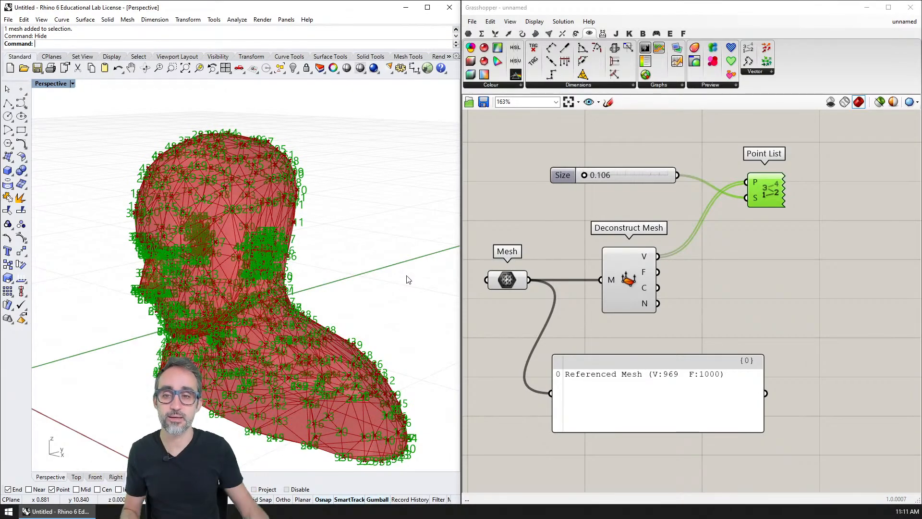
left_click(583, 235)
mouse_move(360, 231)
right_mouse_down()
mouse_move(325, 232)
mouse_move(341, 218)
mouse_move(353, 247)
mouse_move(339, 259)
mouse_move(352, 232)
right_mouse_up()
left_click(763, 195)
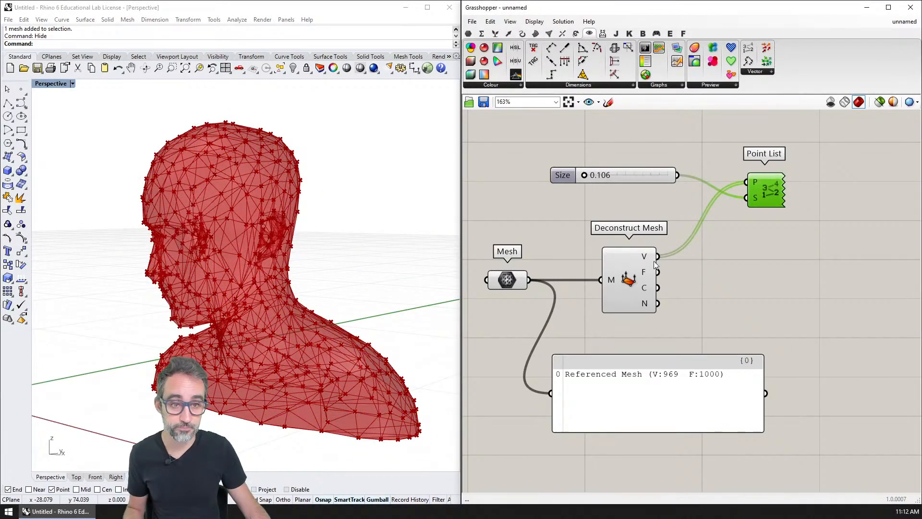
Step: Connect Deconstruct Mesh's faces output (F) to the panel, place it beside the component, and enlarge it to list more faces
left_click(630, 266)
right_click_drag(669, 331, 609, 280)
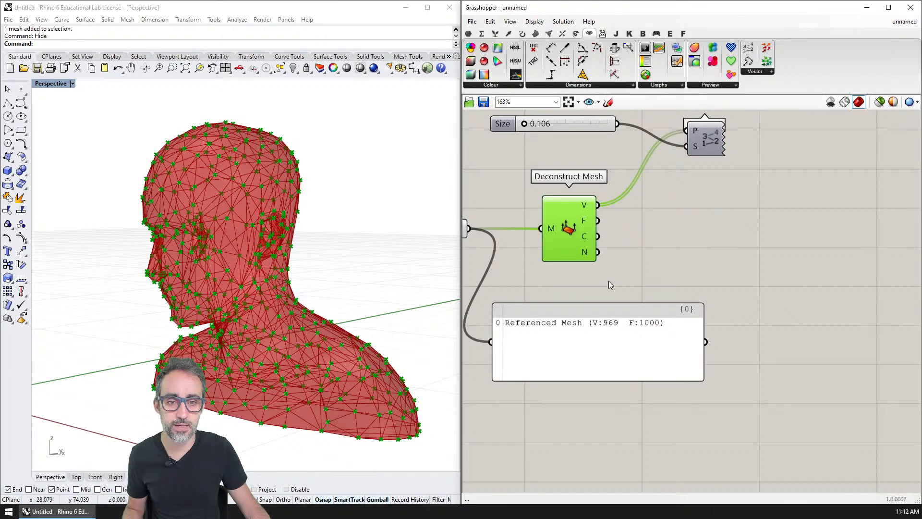
left_click_drag(602, 322, 692, 315)
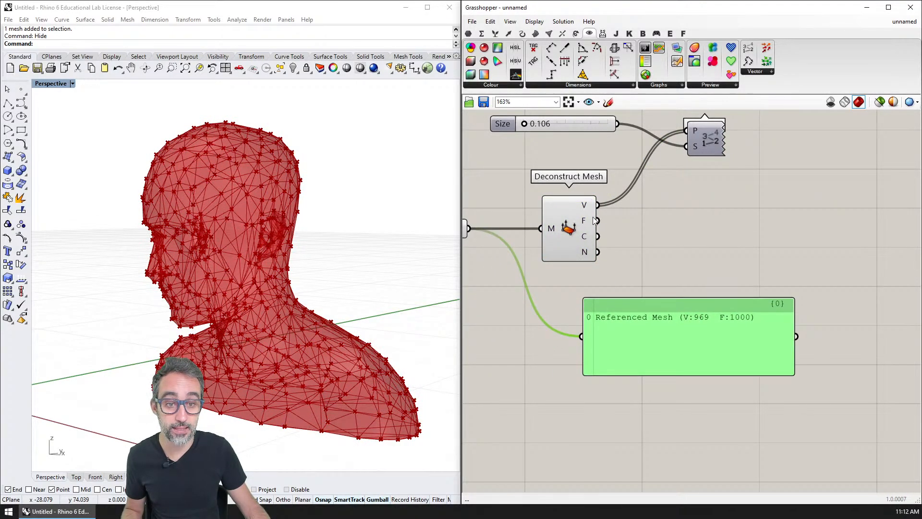
left_click_drag(596, 220, 582, 335)
right_click_drag(656, 330, 606, 280)
left_click_drag(628, 284, 707, 168)
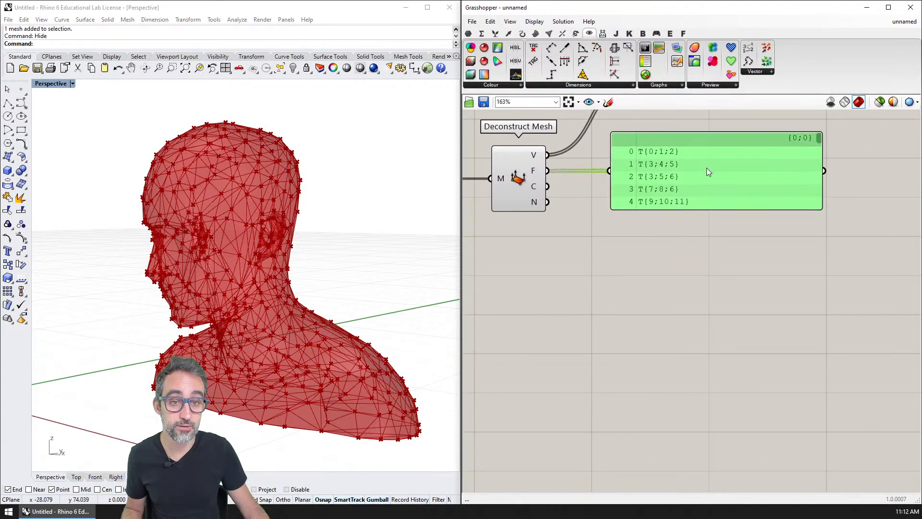
left_click_drag(700, 208, 700, 422)
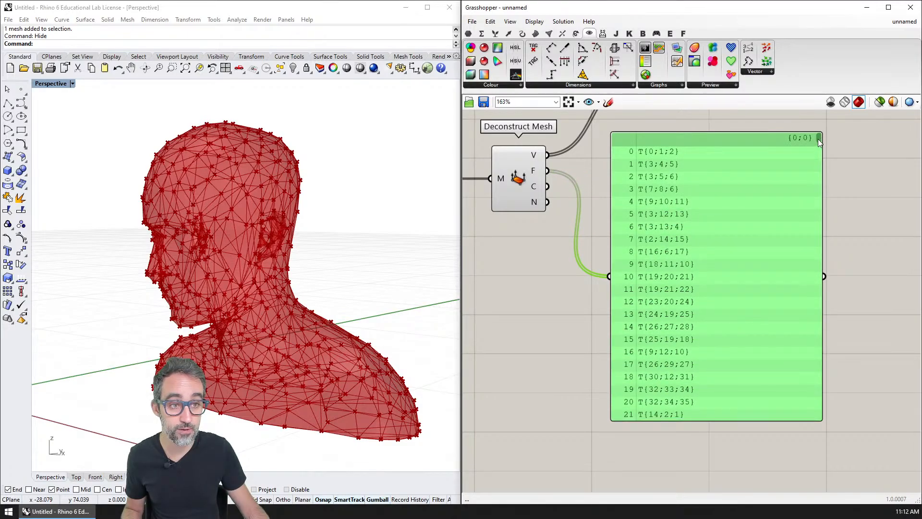
mouse_move(819, 139)
left_mouse_down()
mouse_move(819, 421)
mouse_move(818, 139)
left_mouse_up()
left_click(820, 431)
right_click_drag(829, 208, 862, 273)
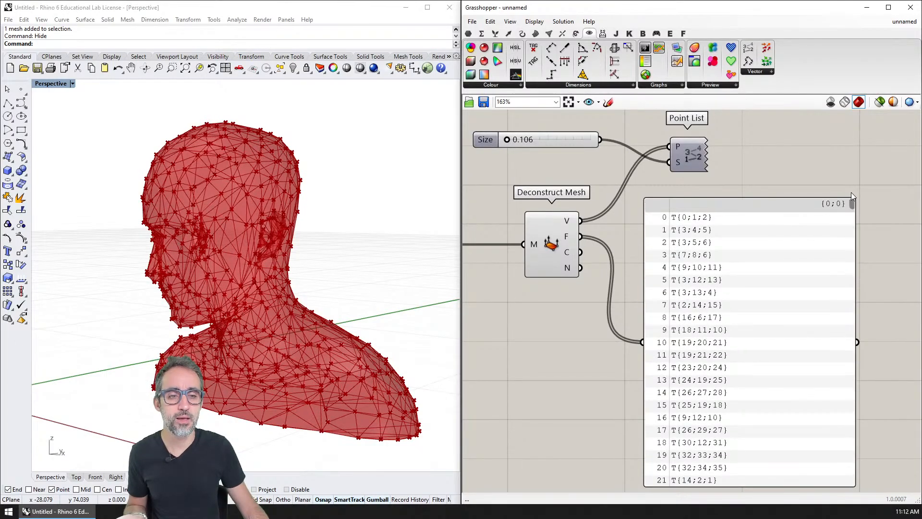
Step: Move the face list panel below Deconstruct Mesh and feed it the colours output (C) instead
scroll(851, 192, "down", 4)
scroll(813, 207, "up", 2)
left_click_drag(843, 162, 683, 253)
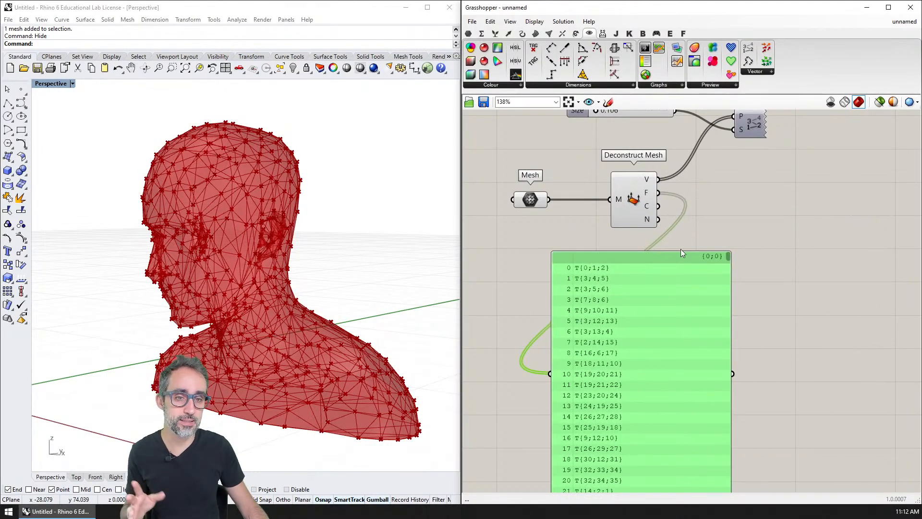
left_click(719, 230)
left_click_drag(658, 206, 542, 372)
right_click_drag(534, 344, 532, 276)
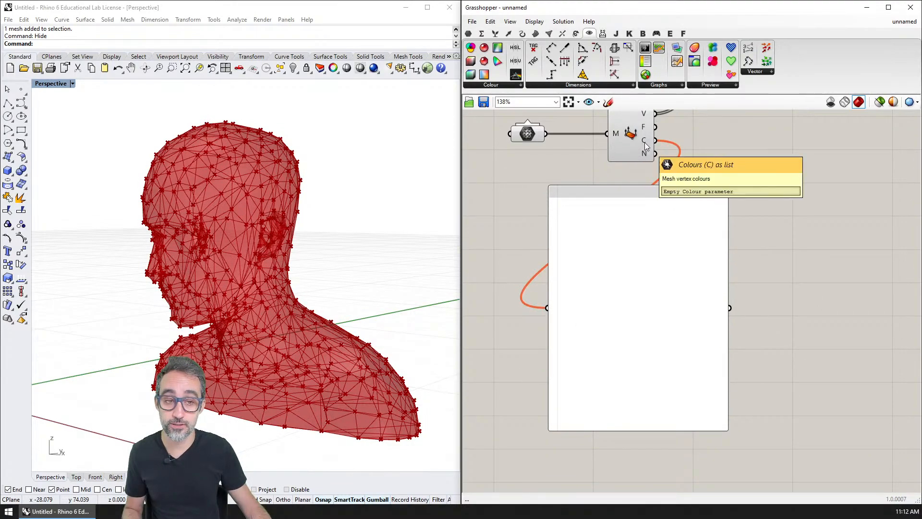
Step: Replace the panel's colour input with Deconstruct Mesh's normals output (N)
right_click_drag(638, 188, 613, 212)
left_click_drag(635, 198, 518, 355)
right_click_drag(693, 185, 676, 226)
Step: Add a Vector Display component with the mesh vertices (V) as anchors (A) and the normals (N) as vectors (V)
double_click(676, 226)
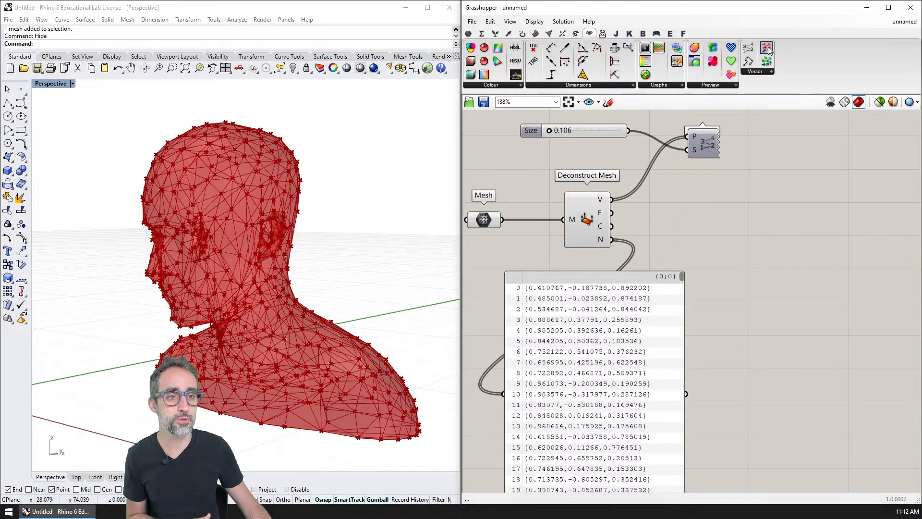
left_click_drag(767, 47, 711, 230)
left_click_drag(612, 199, 693, 239)
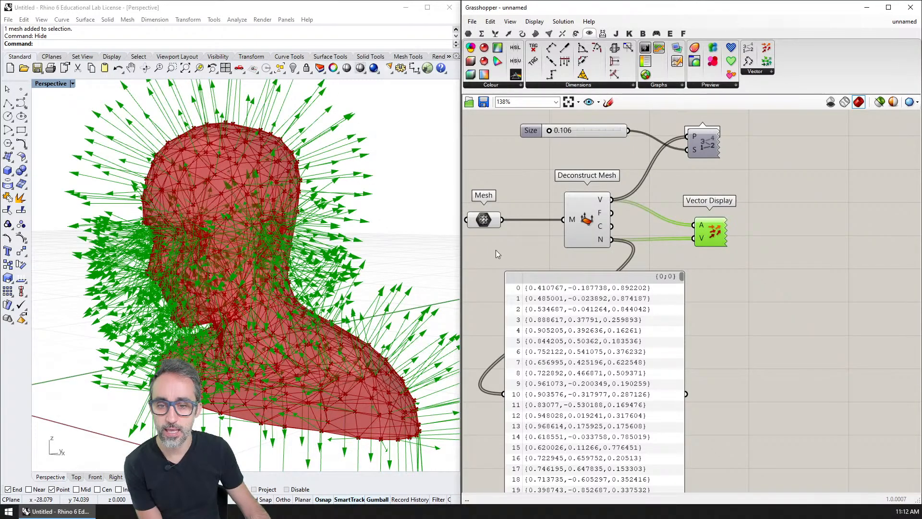
Step: Examine the directions of the vertex normal arrows around the bust's head, face and shoulders from several angles
right_click_drag(401, 285, 345, 262)
right_click_drag(325, 253, 338, 308)
right_click_drag(307, 375, 306, 284)
scroll(305, 284, "up", 8)
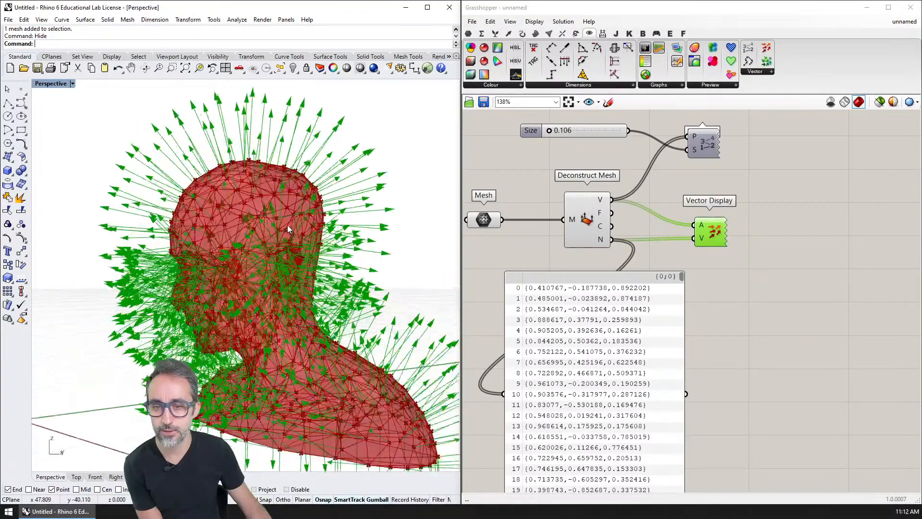
right_click_drag(377, 275, 223, 308)
scroll(224, 306, "up", 6)
scroll(202, 271, "down", 5)
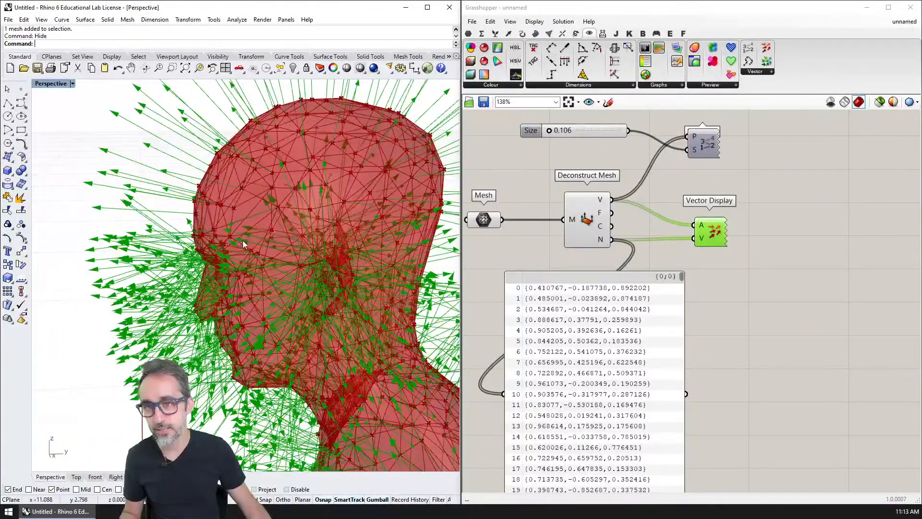
scroll(343, 193, "down", 5)
mouse_move(344, 207)
right_mouse_down()
mouse_move(332, 202)
mouse_move(363, 191)
mouse_move(344, 197)
right_mouse_up()
scroll(384, 202, "up", 2)
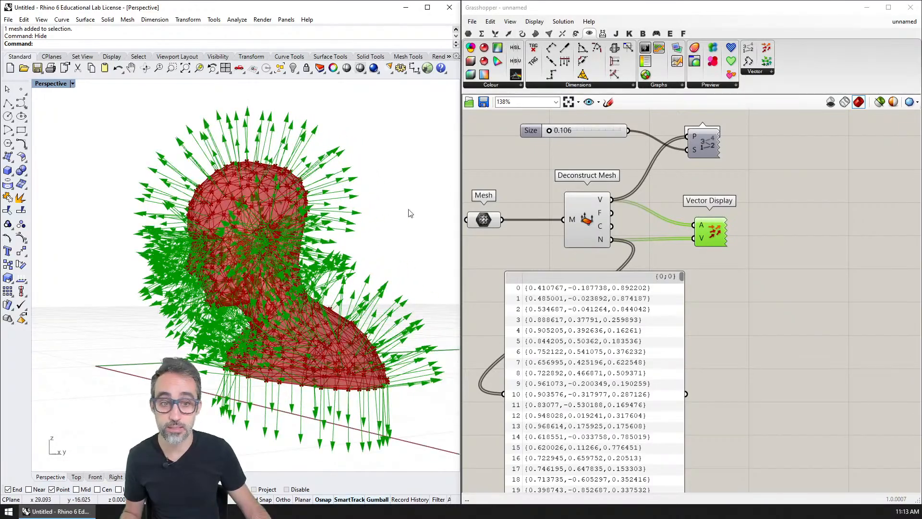
right_click_drag(414, 264, 473, 235)
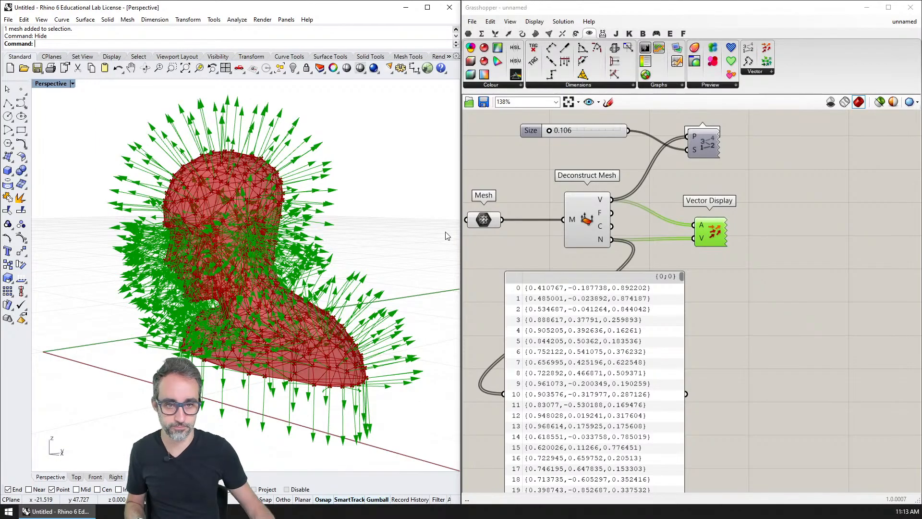
Step: Save the Grasshopper definition to the Desktop as "E.25 Mesh Manipulation"
left_click(768, 302)
key("ctrl+s")
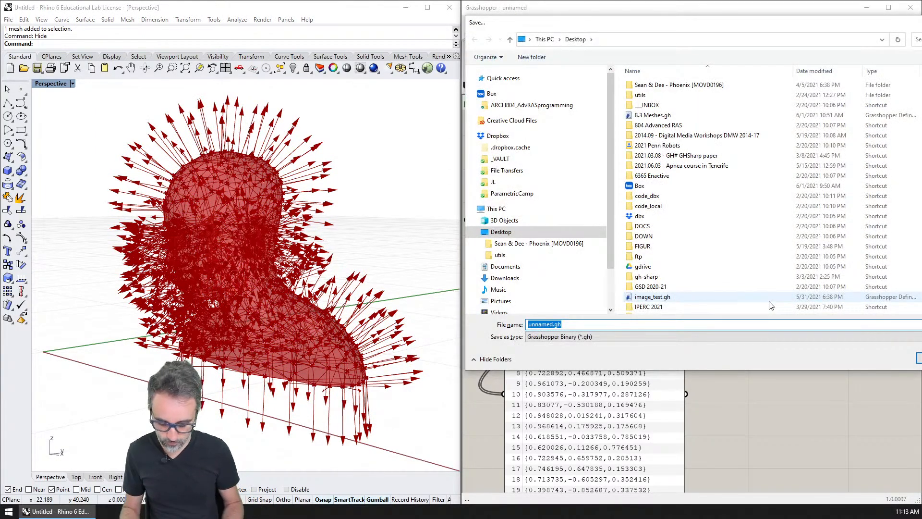
left_click(577, 325)
key("ctrl+a")
type("E")
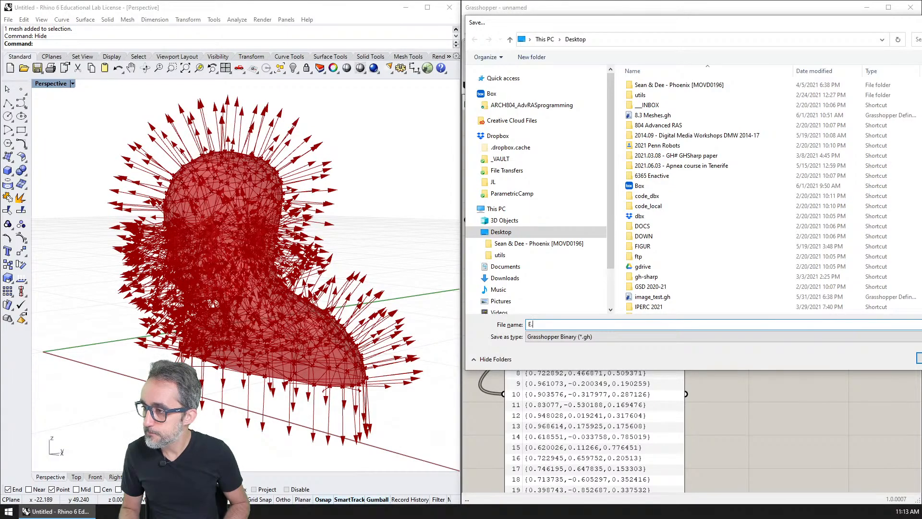
type(".25")
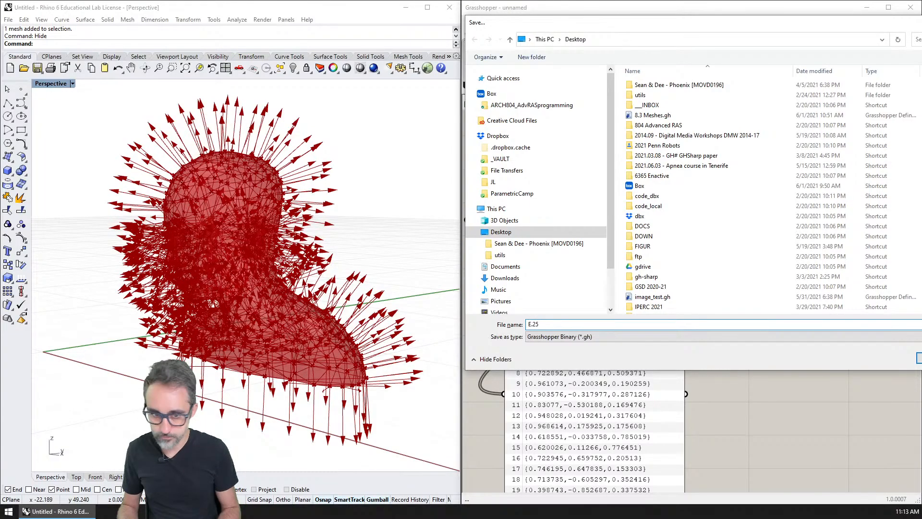
type(" mESH MAN")
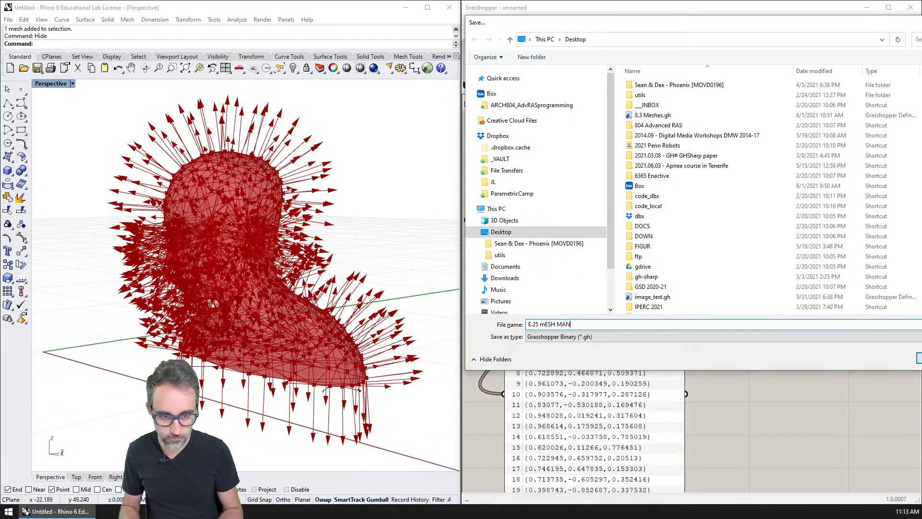
key("ctrl+shift+Left")
key("ctrl+shift+Left")
type("Mesh ")
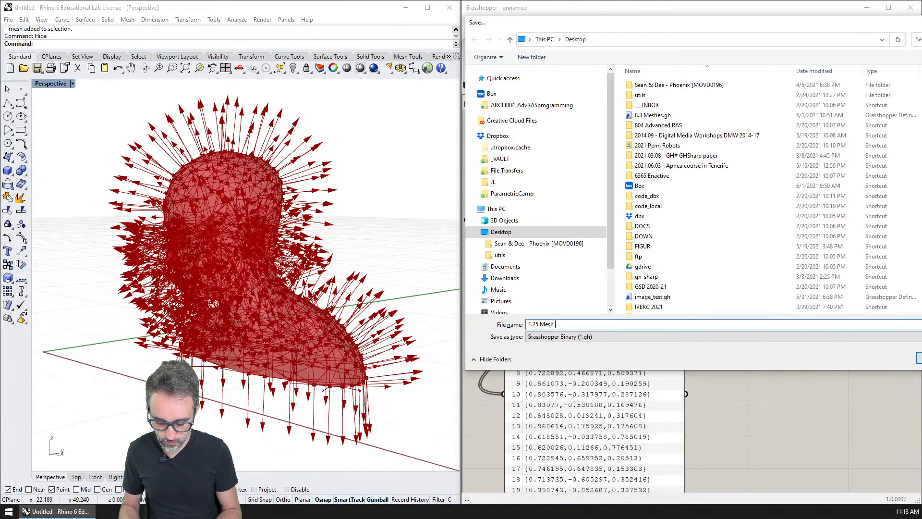
type("Manipulation")
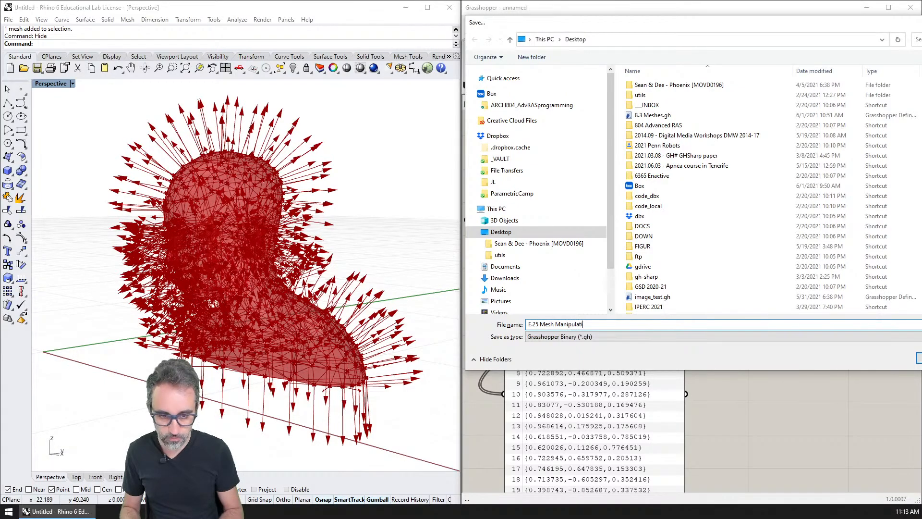
key("Return")
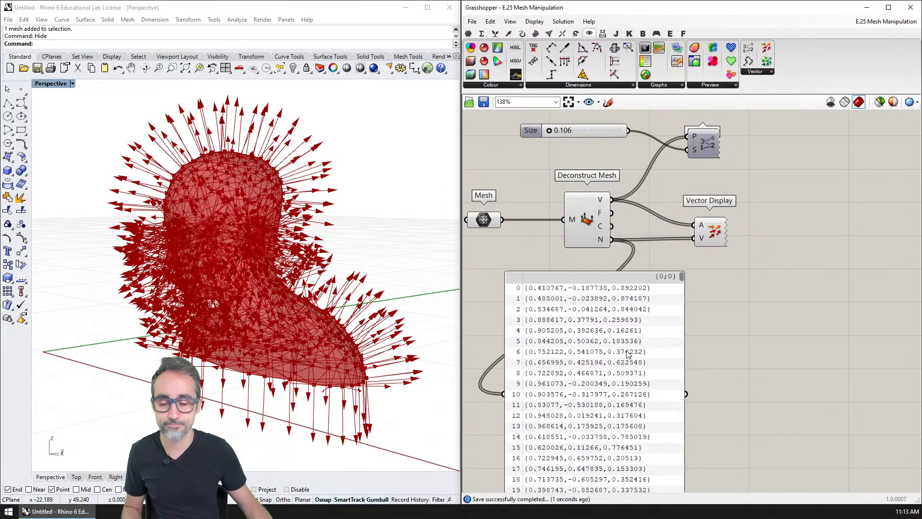
Step: Switch to Rhino and save the model to the Desktop as "E.25 Mesh Manipulation", matching the definition's name
left_click(366, 235)
key("ctrl+s")
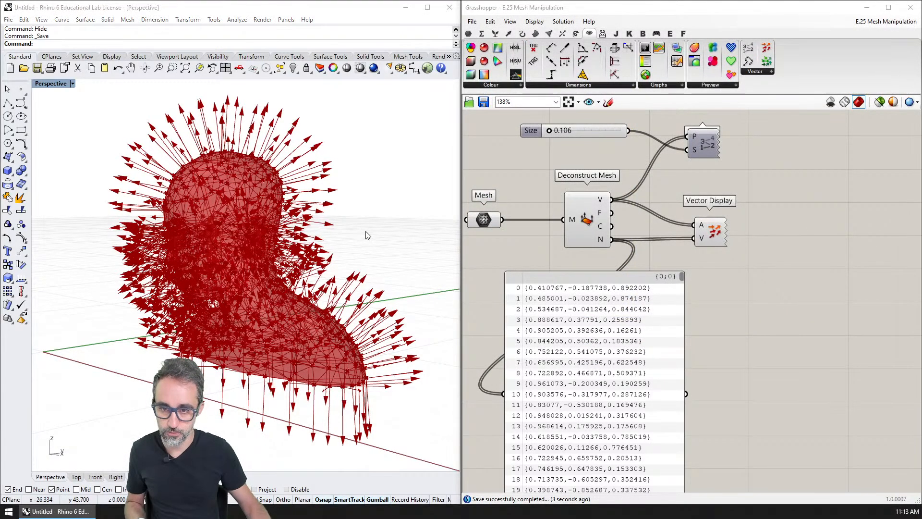
type("E.")
key("Down")
key("BackSpace")
key("BackSpace")
key("BackSpace")
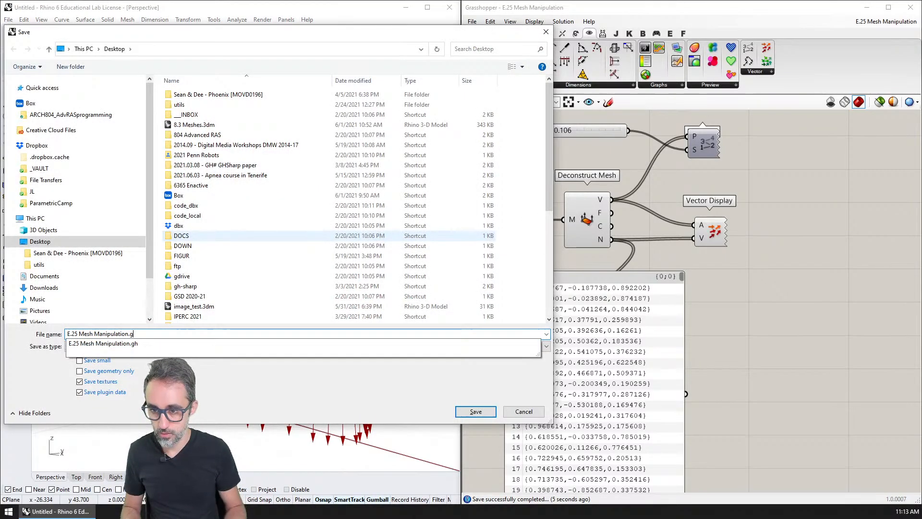
key("Return")
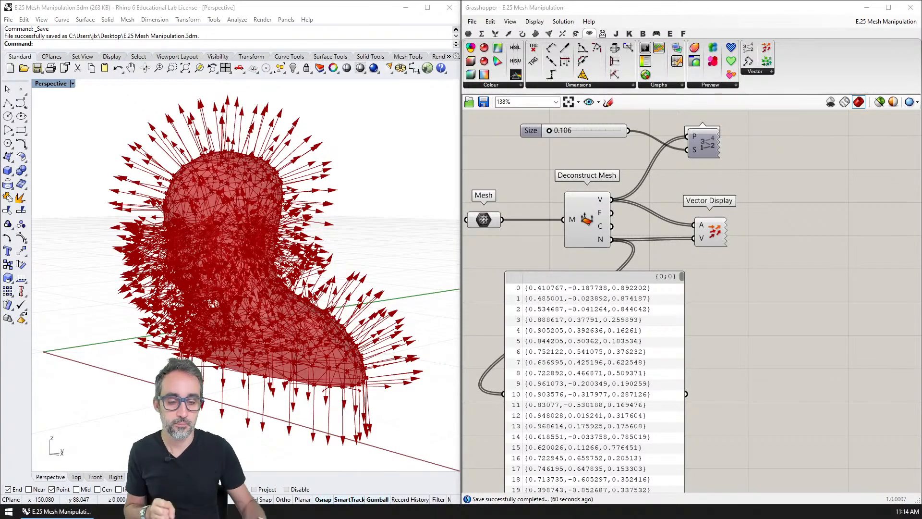
left_click(710, 232)
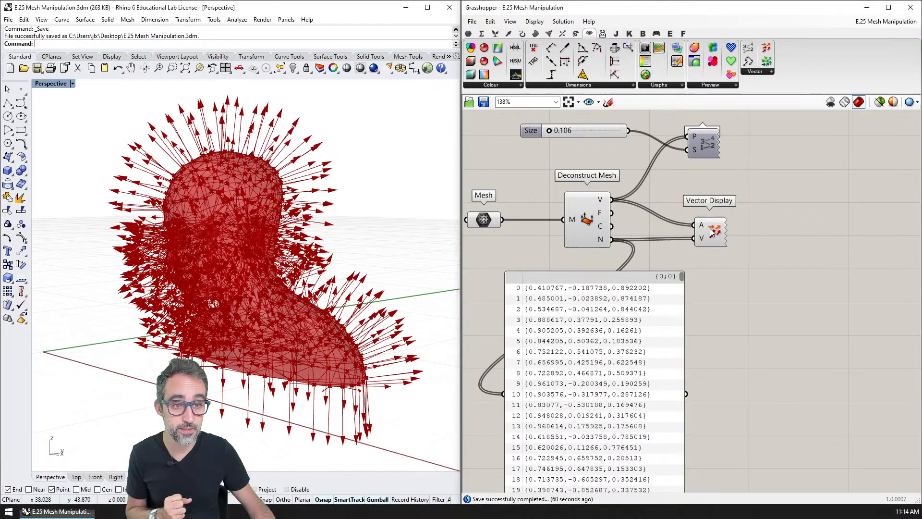
left_click(712, 232)
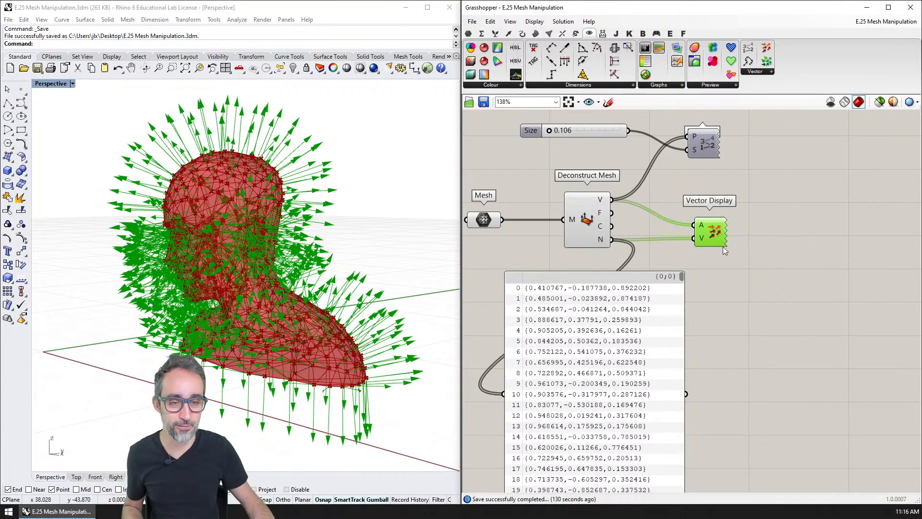
scroll(723, 246, "down", 2)
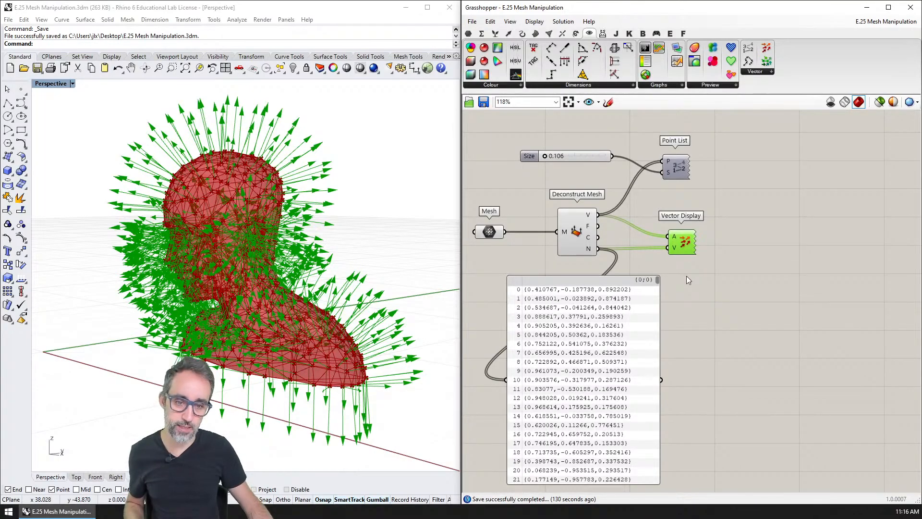
left_click(684, 273)
left_click(592, 225)
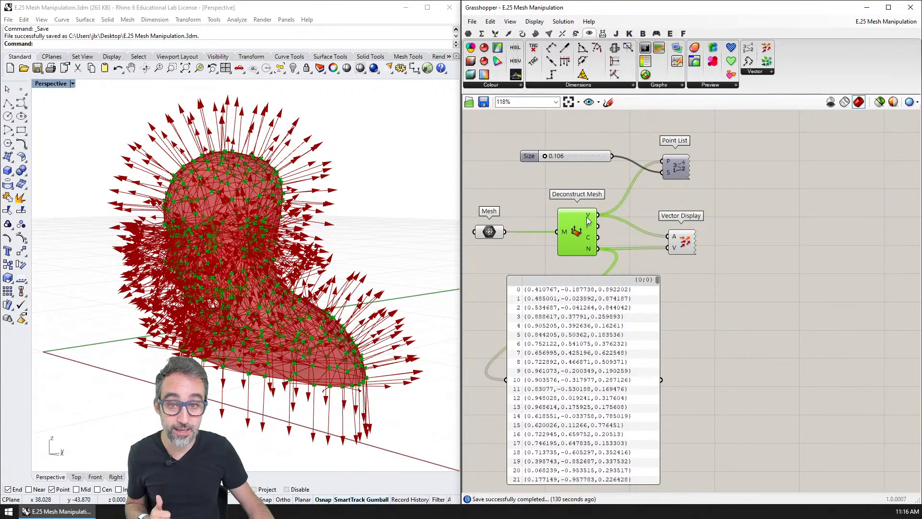
scroll(284, 301, "up", 5)
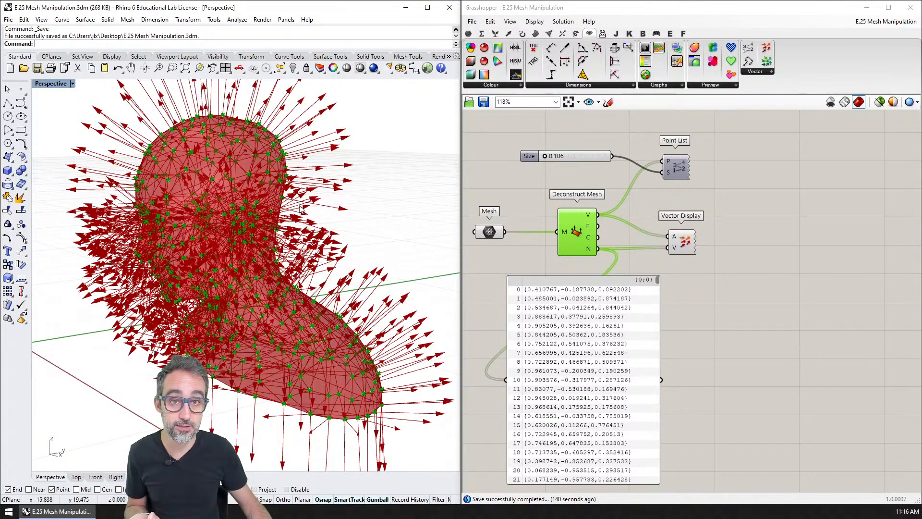
Step: Add a Line component and feed the mesh vertices (V) from Deconstruct Mesh into its start point (A)
left_click(522, 33)
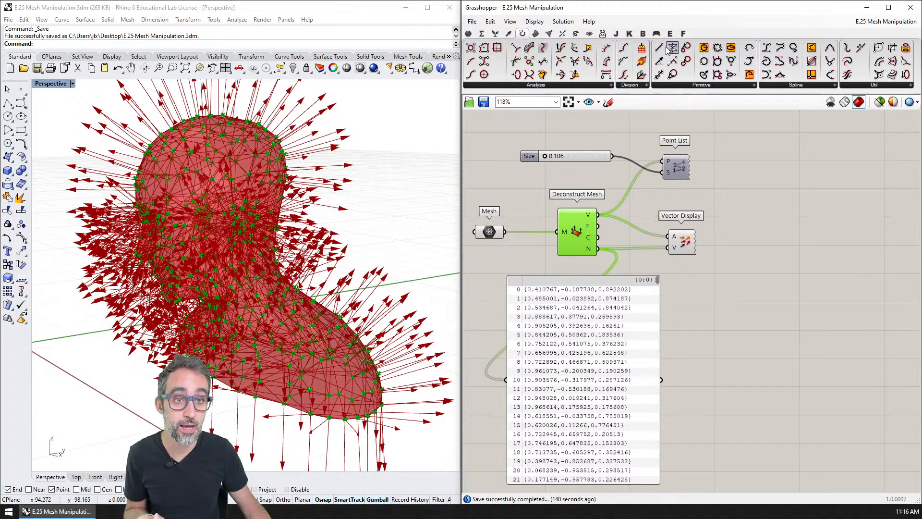
left_click_drag(659, 47, 789, 222)
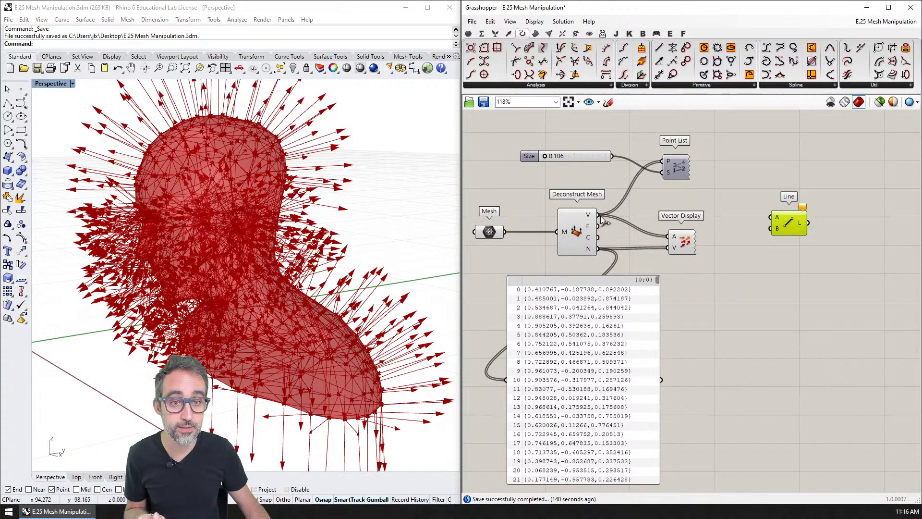
left_click_drag(598, 214, 813, 222)
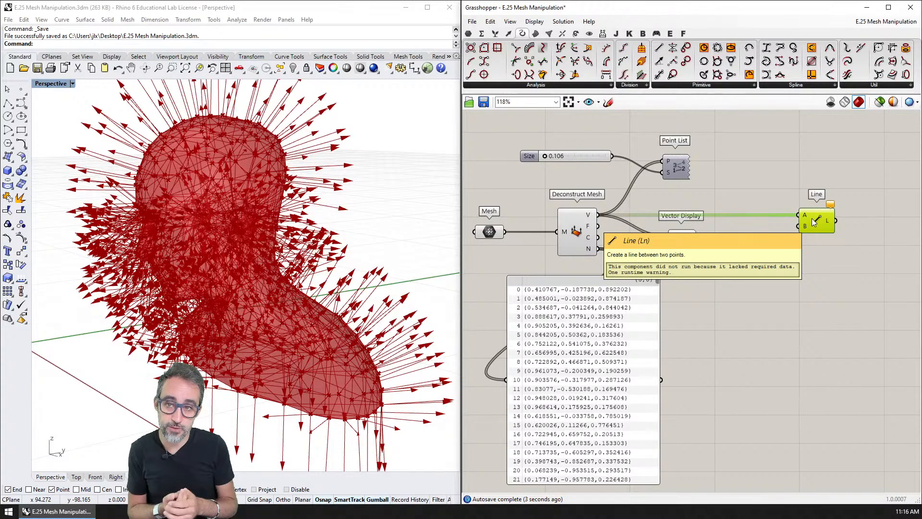
Step: Turn off the Vector Display's preview and move the normals panel aside to free space beneath it
left_click(679, 245)
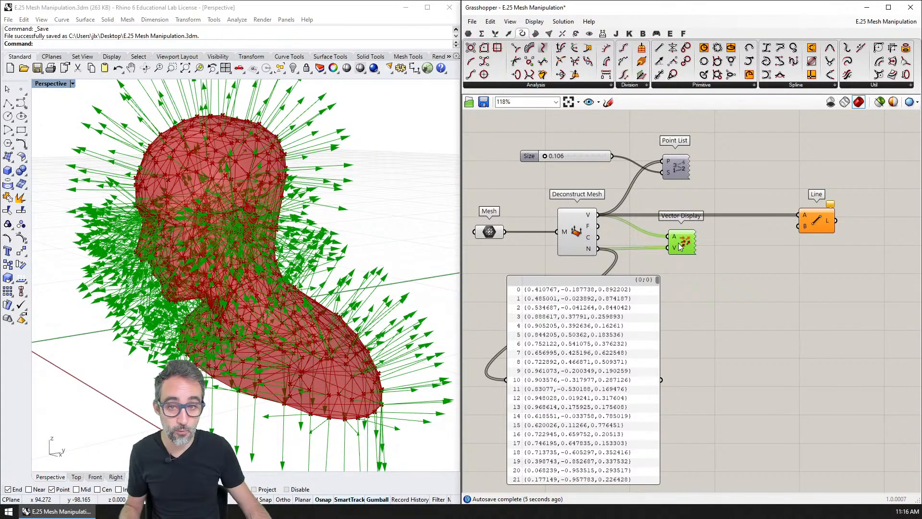
left_click_drag(679, 245, 690, 227)
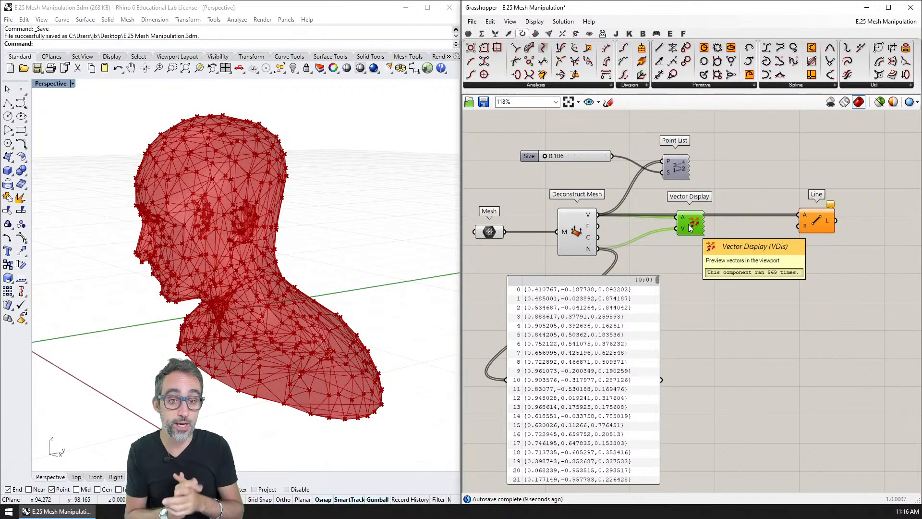
left_click_drag(689, 227, 695, 240)
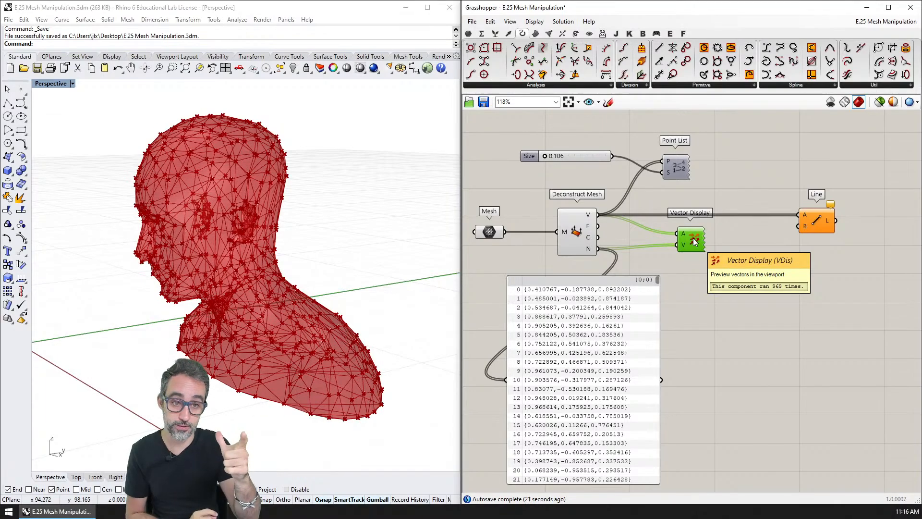
left_click_drag(659, 285, 614, 301)
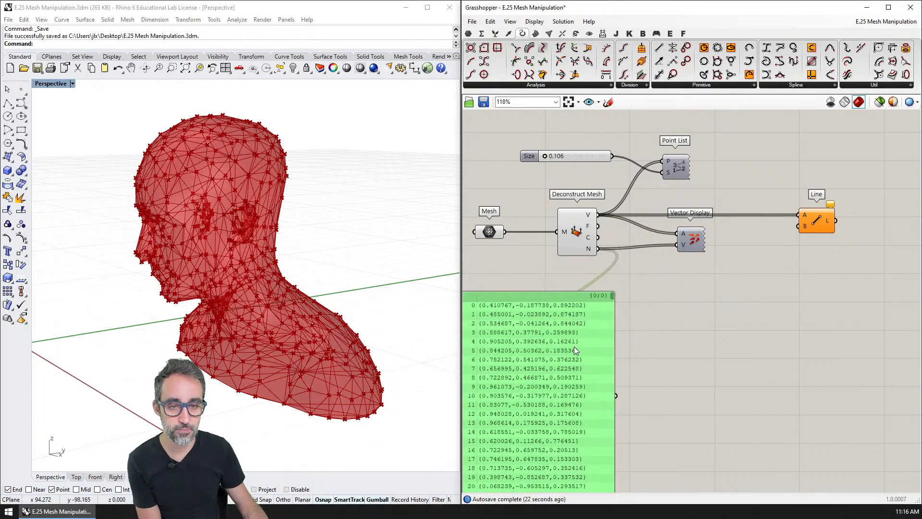
Step: Add a Move component before the Line and feed the mesh vertices (V) into its geometry input (G)
double_click(654, 284)
type("move")
key("Return")
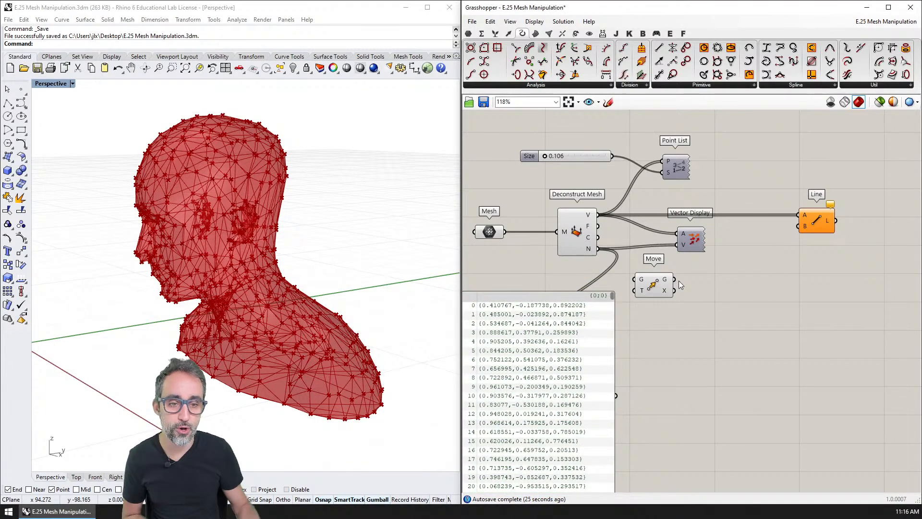
left_click_drag(601, 215, 726, 290)
Step: Add a Unit Z vector and connect it to Move's motion input (T)
double_click(697, 308)
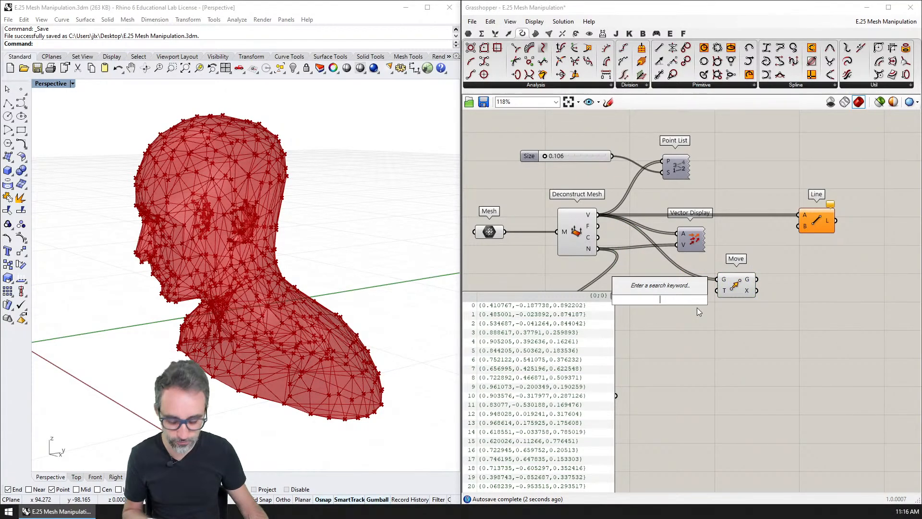
type("z")
key("Return")
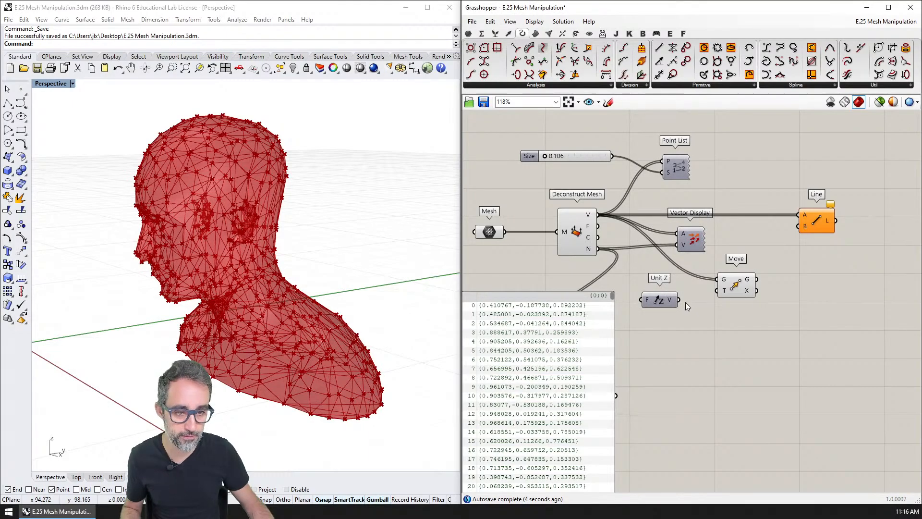
mouse_move(678, 300)
left_mouse_down()
mouse_move(717, 290)
mouse_move(672, 305)
left_mouse_up()
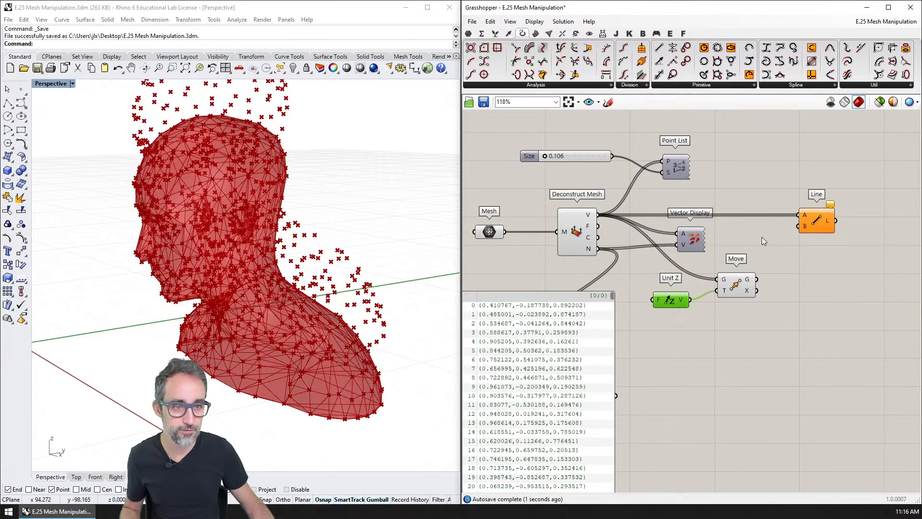
Step: Connect Move's geometry output (G) to the Line's end point (B) and turn off Move's preview
left_click_drag(758, 279, 799, 225)
mouse_move(408, 261)
right_mouse_down()
mouse_move(384, 278)
mouse_move(327, 274)
mouse_move(266, 294)
mouse_move(360, 307)
mouse_move(381, 284)
mouse_move(354, 271)
mouse_move(366, 282)
mouse_move(211, 310)
right_mouse_up()
left_click(734, 287)
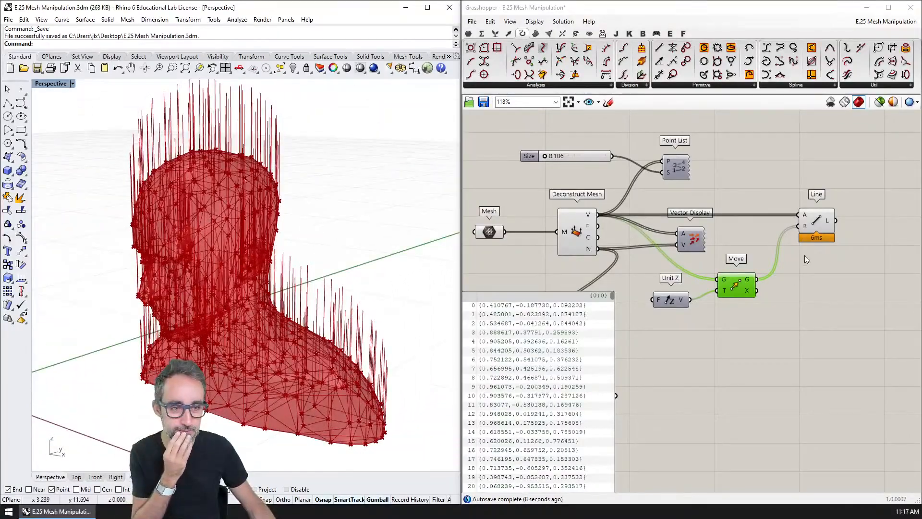
left_click(819, 224)
right_click_drag(406, 360, 380, 348)
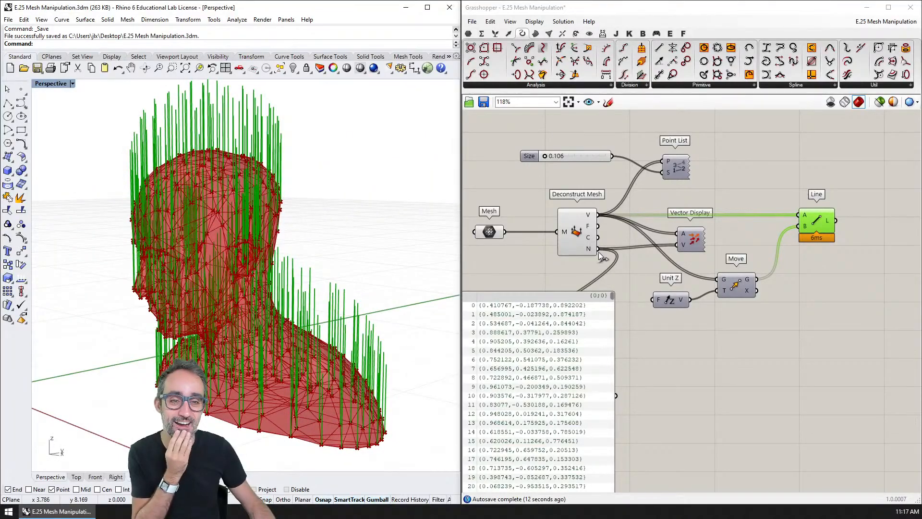
Step: Replace Unit Z with Deconstruct Mesh's normals (N) as Move's motion (T), setting the Unit Z component aside
left_click_drag(599, 248, 662, 370)
left_click(820, 220)
right_click_drag(394, 336, 430, 255)
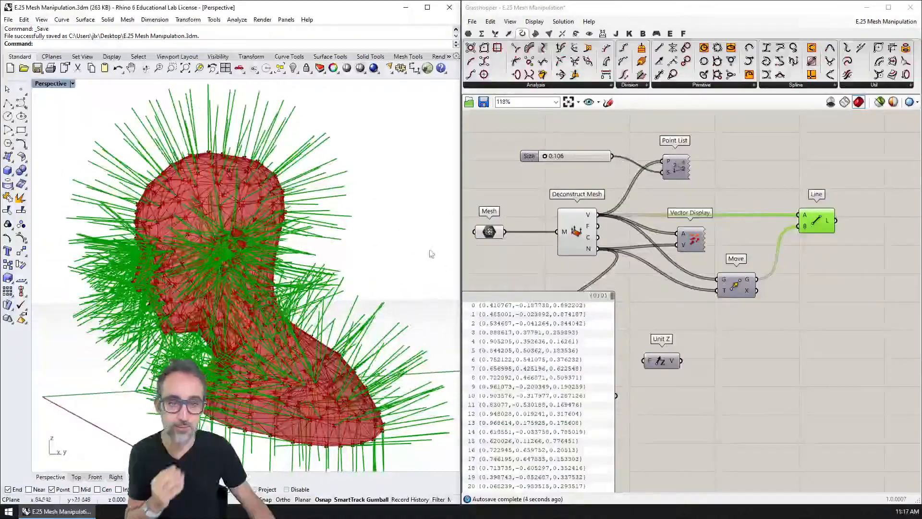
Step: Turn off the previews of Mesh and Deconstruct Mesh, and highlight the Line component's normal lines
left_click(478, 232)
key("ctrl+q")
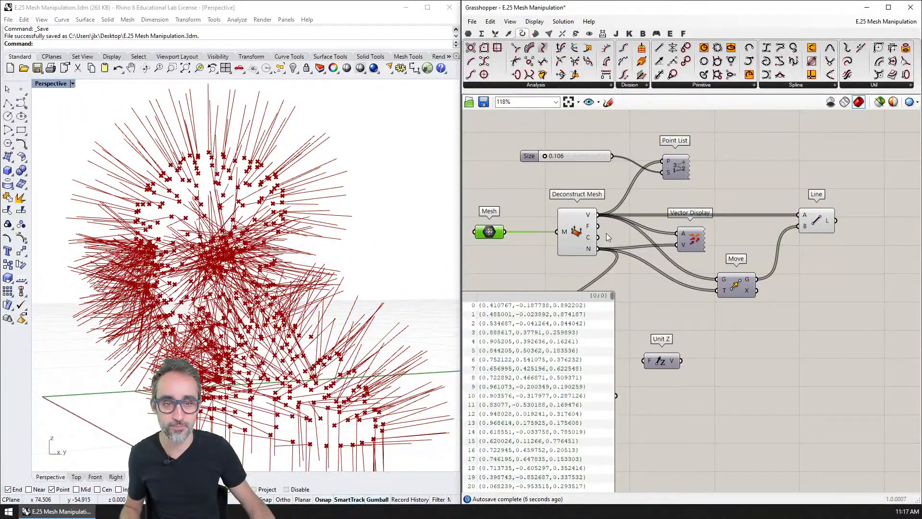
left_click_drag(577, 239, 574, 239)
key("ctrl+q")
right_click_drag(291, 291, 284, 326)
scroll(289, 330, "down", 1)
right_click_drag(216, 259, 251, 216)
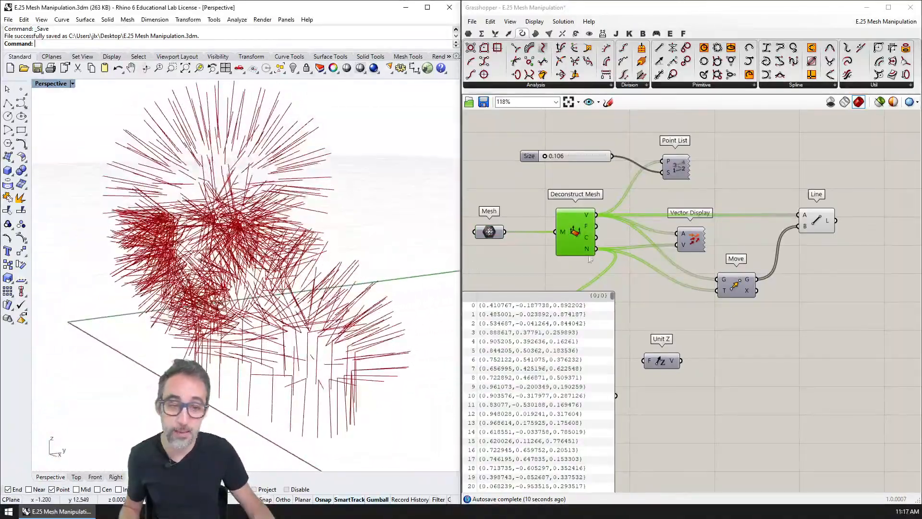
left_click(816, 223)
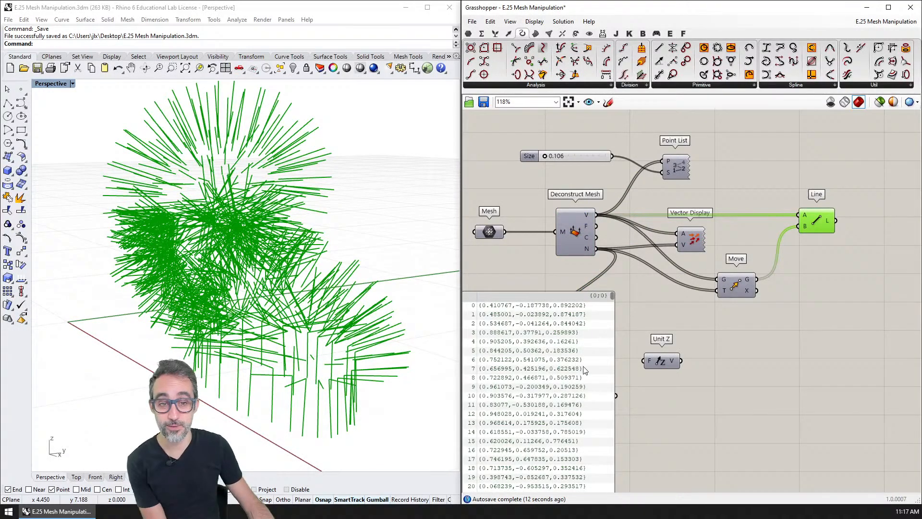
Step: Move the normals panel aside and add an Amplitude component with Deconstruct Mesh's normals (N) as its vector (V)
right_click_drag(608, 383, 646, 359)
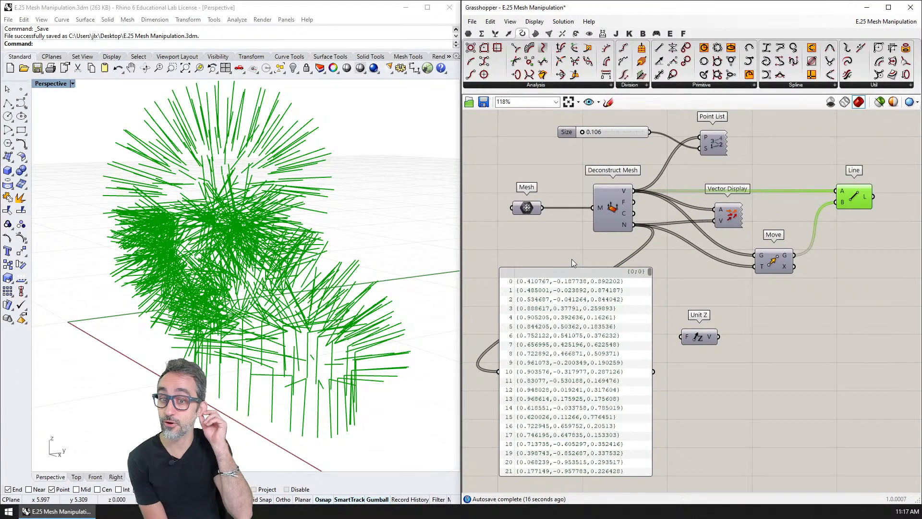
left_click_drag(607, 336, 540, 386)
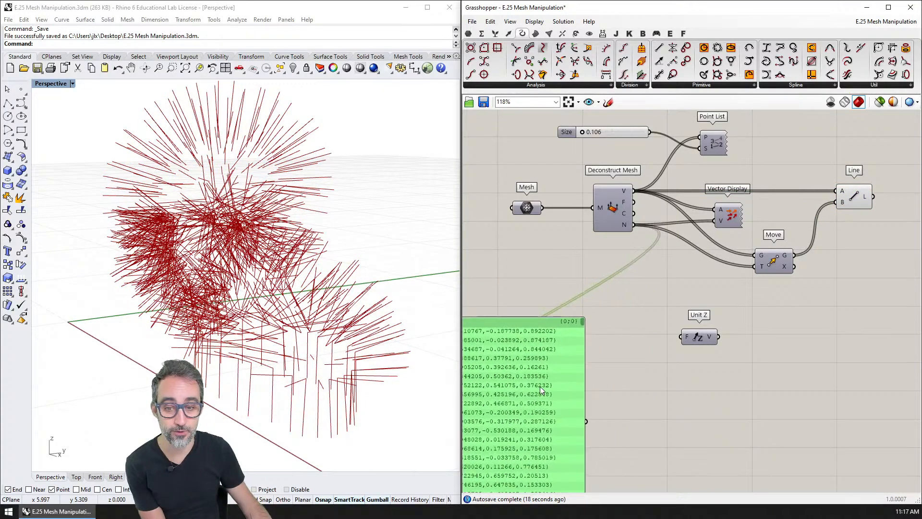
left_click(626, 226)
double_click(649, 272)
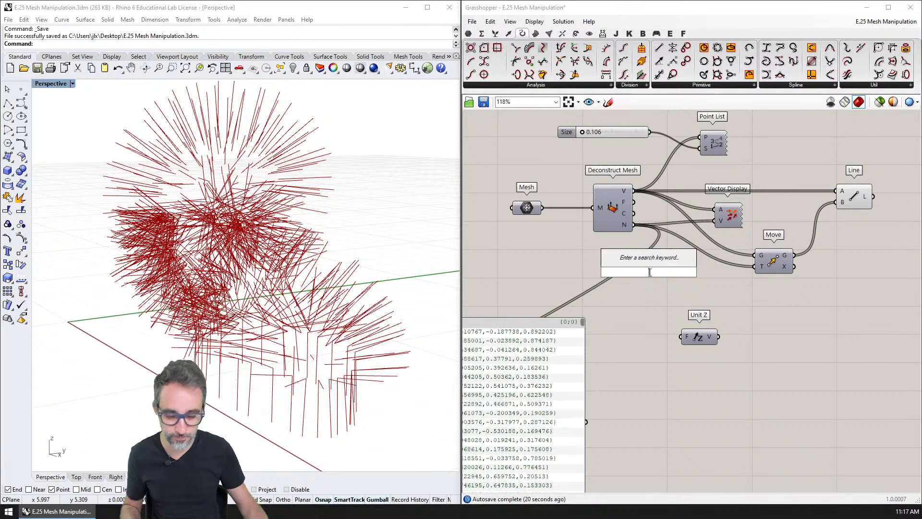
type("ampl")
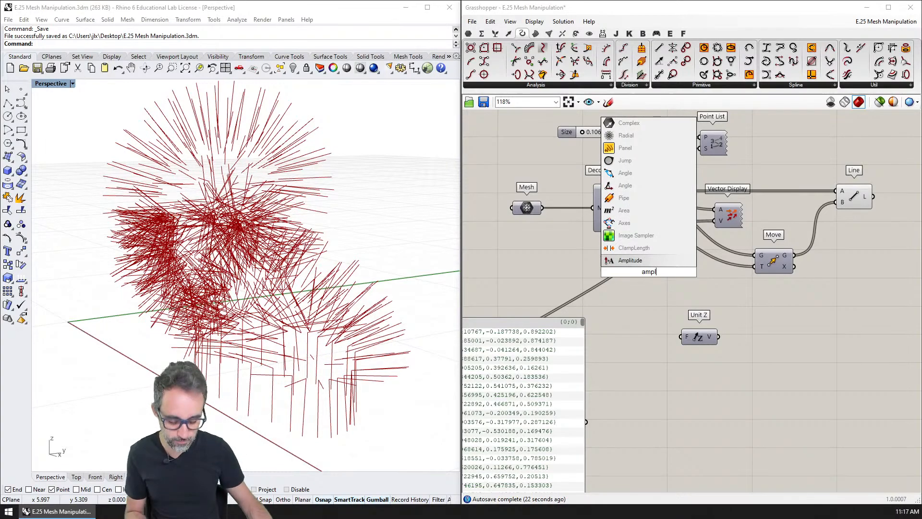
key("Return")
left_click_drag(633, 224, 681, 283)
Step: Add a number slider with the value 10, connect it to Amplitude's A input, and connect Amplitude's output to Move's T
left_click(525, 291)
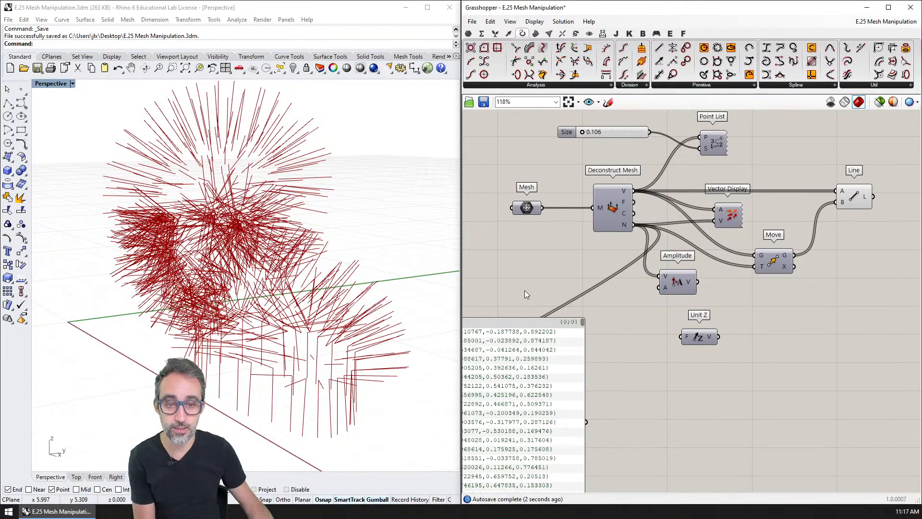
double_click(524, 290)
type("10")
key("Return")
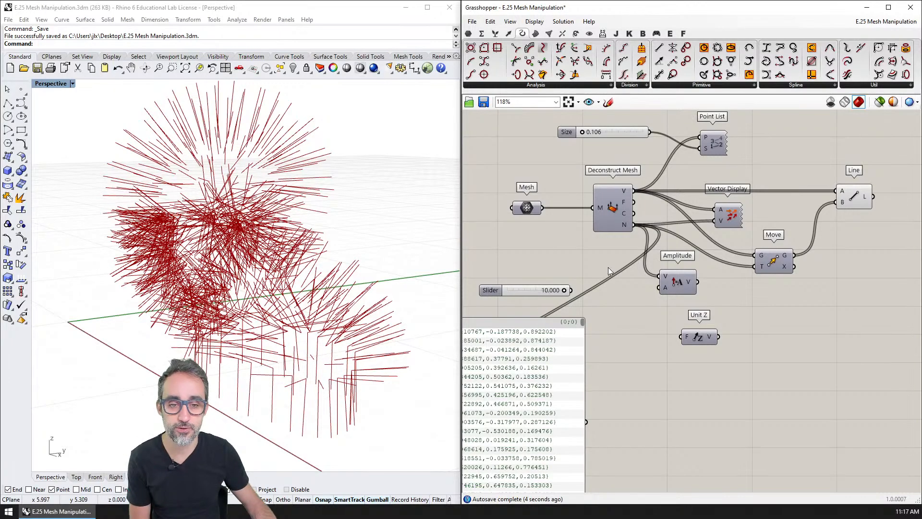
left_click_drag(570, 291, 754, 266)
Step: Shorten the normal lines by setting the Amplitude slider to 0.263
left_click_drag(577, 291, 521, 294)
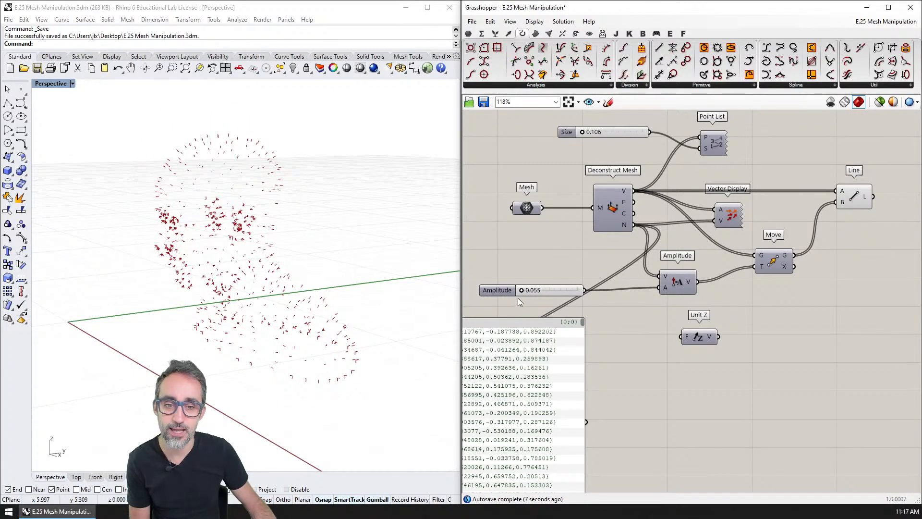
left_click(521, 294)
double_click(521, 292)
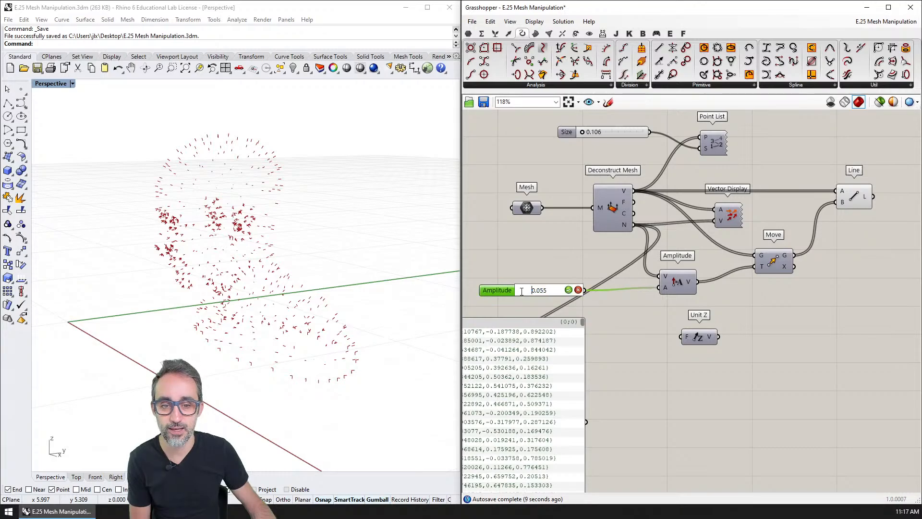
left_click(523, 296)
left_click_drag(521, 291, 522, 291)
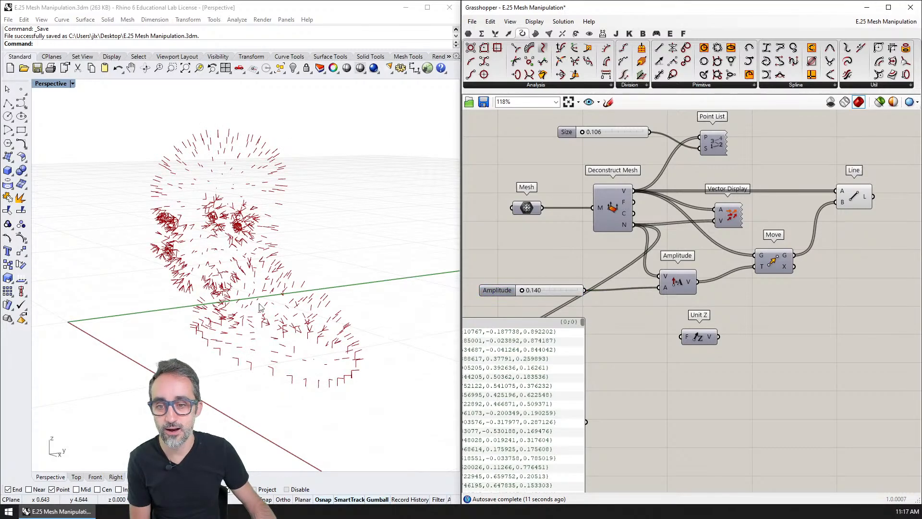
right_click_drag(163, 314, 291, 168)
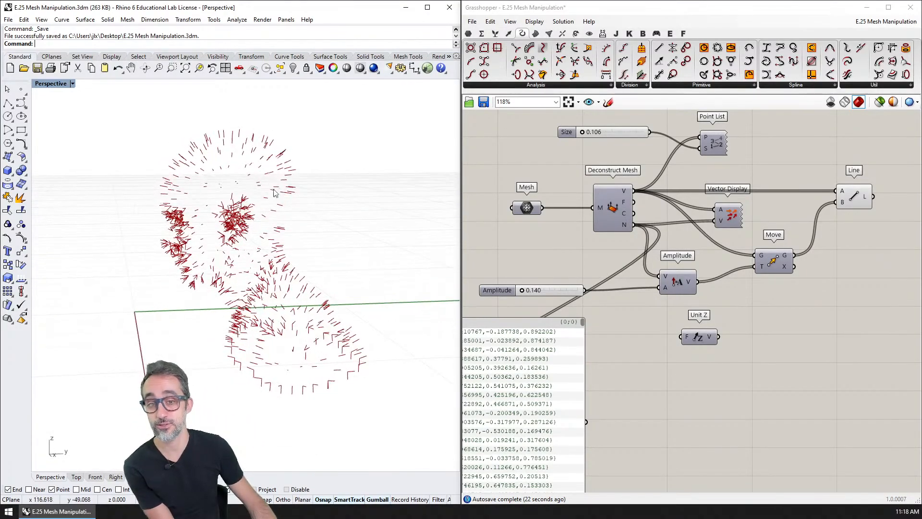
scroll(517, 294, "up", 3)
left_click_drag(521, 290, 522, 290)
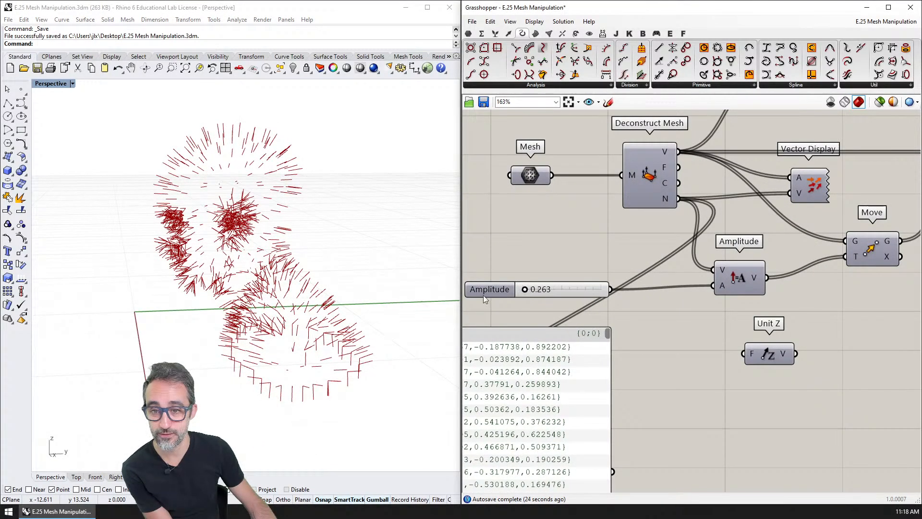
right_click_drag(260, 295, 312, 309)
Step: Bake the Line component's normal lines into Rhino and move the baked curves away from the preview
right_click_drag(854, 269, 736, 259)
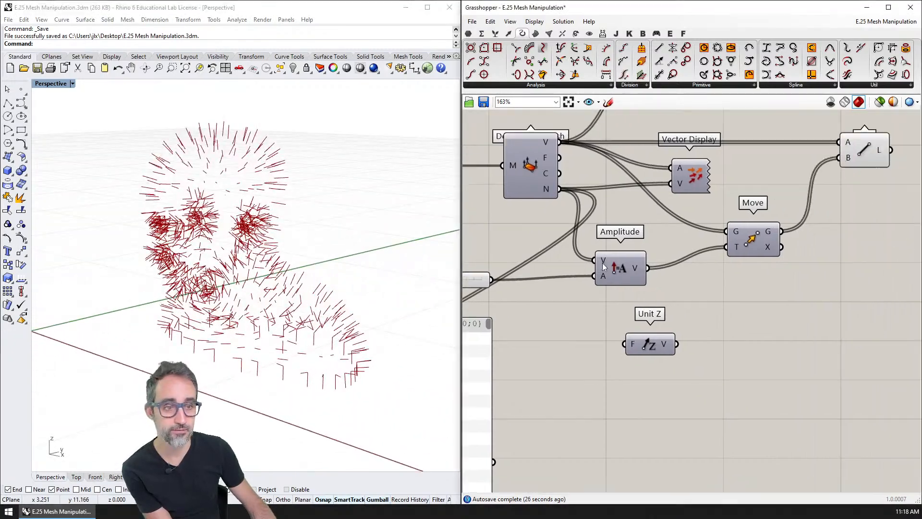
scroll(842, 260, "down", 1)
left_click(870, 161)
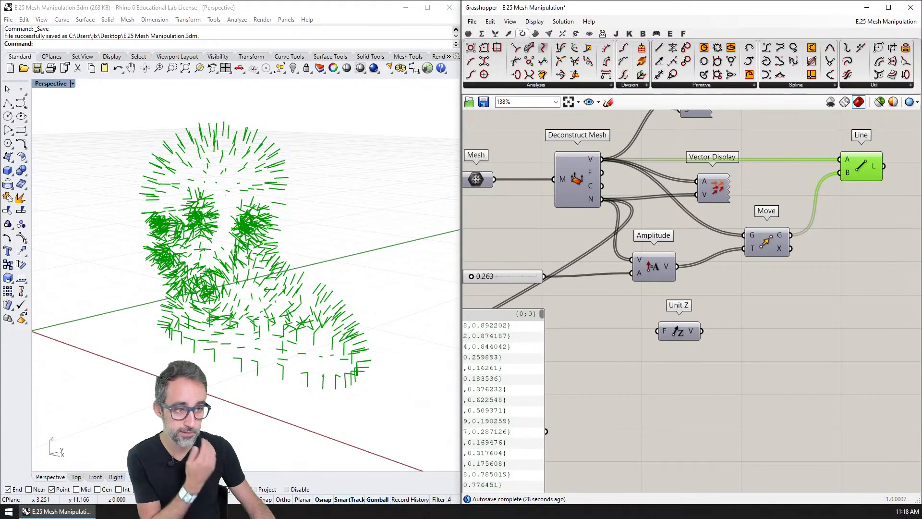
right_click_drag(305, 304, 348, 337, "shift")
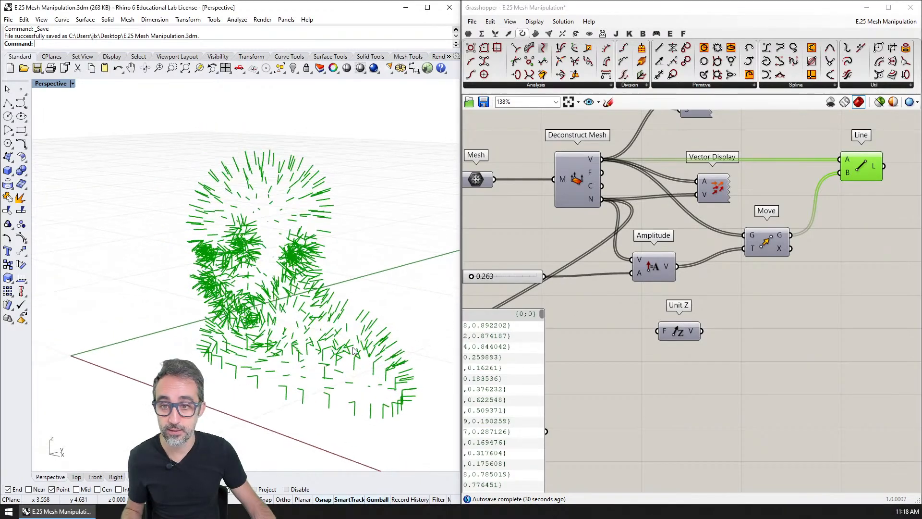
scroll(348, 337, "down", 6)
left_click_drag(355, 352, 211, 310)
key("Escape")
scroll(183, 272, "up", 10)
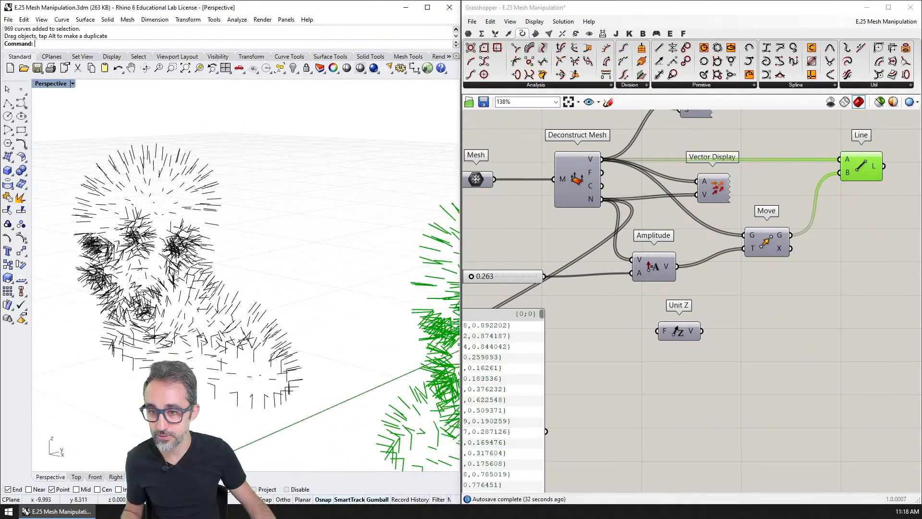
Step: Delete the baked normal lines from the Rhino model
right_click_drag(178, 283, 225, 267)
scroll(225, 278, "down", 5)
right_click_drag(148, 296, 228, 206, "shift")
scroll(353, 304, "up", 6)
scroll(353, 304, "down", 3)
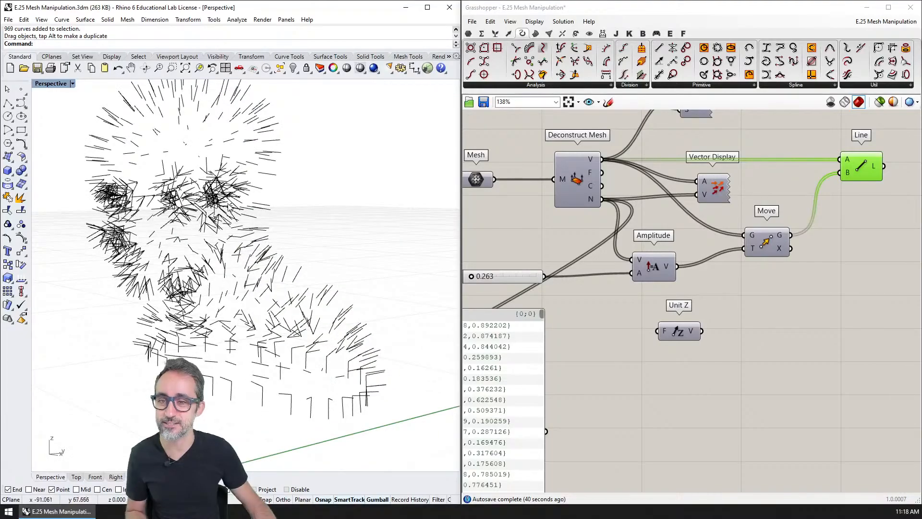
left_click(225, 202)
key("Delete")
scroll(254, 243, "down", 5)
scroll(254, 243, "down", 4)
right_click_drag(264, 249, 339, 250)
scroll(334, 282, "up", 6)
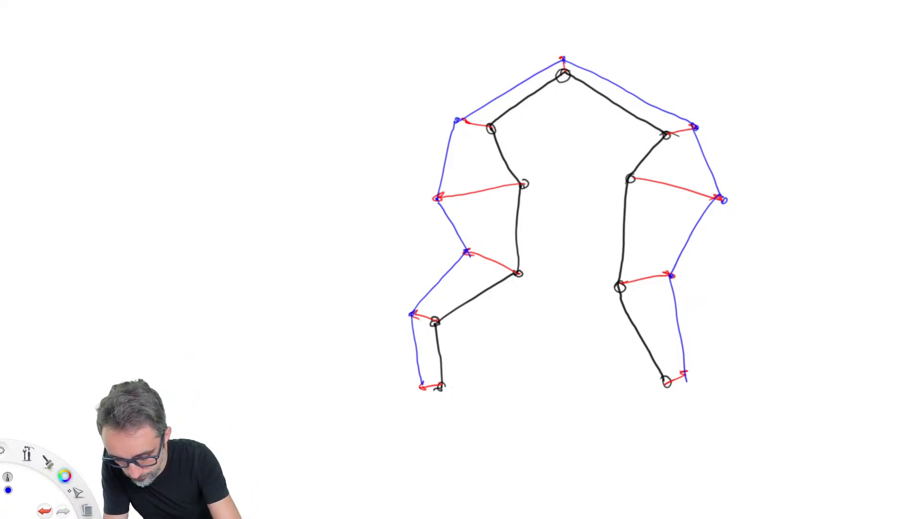
Step: Switch to the whiteboard sketch, draw a red vertical line beside the mesh profile, and mark a point on it with a cross
left_click_drag(64, 475, 47, 461)
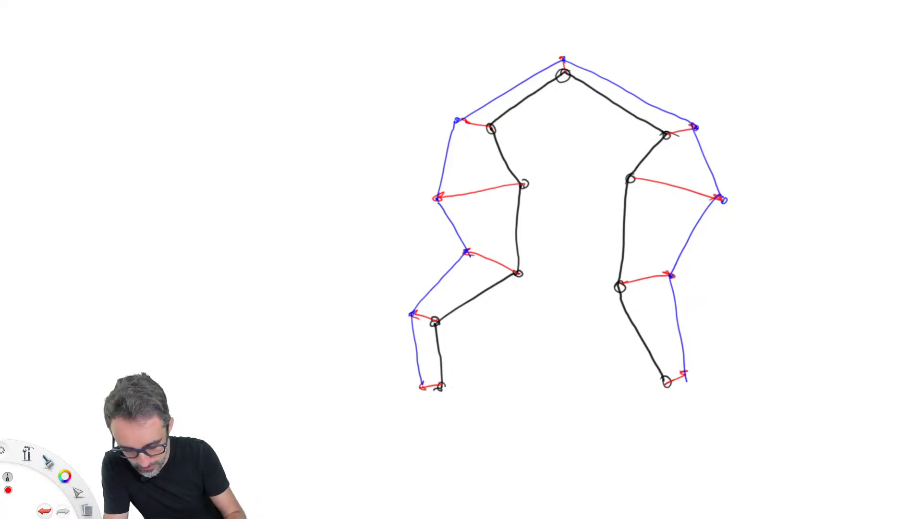
left_click(69, 477)
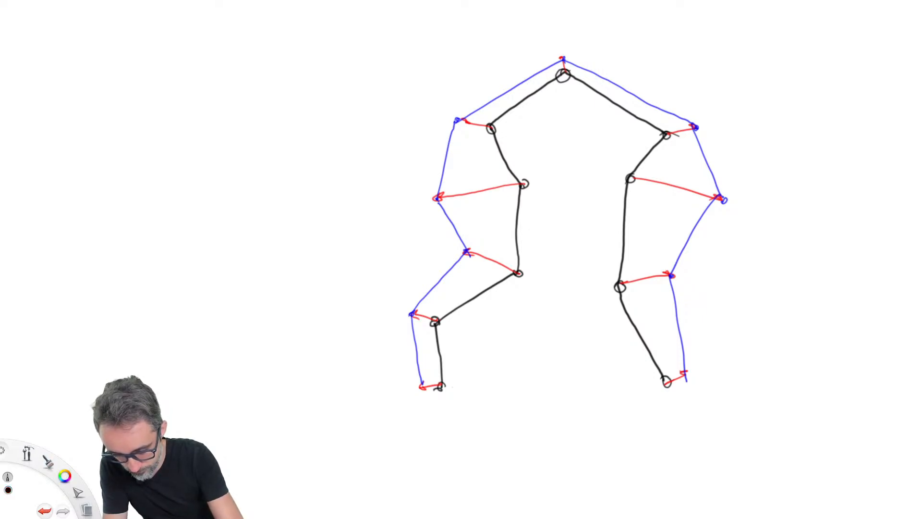
left_click(70, 475)
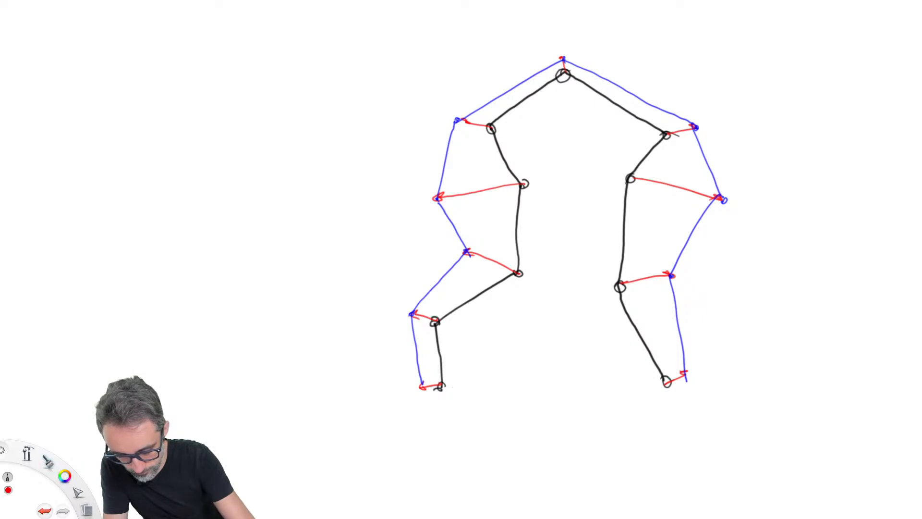
left_click_drag(316, 407, 316, 36)
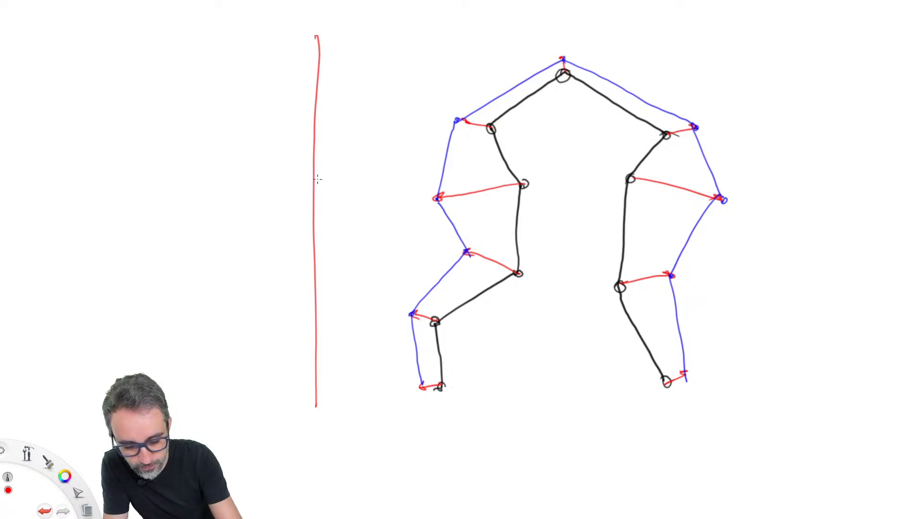
mouse_move(312, 168)
left_mouse_down()
mouse_move(323, 184)
mouse_move(306, 185)
left_mouse_up()
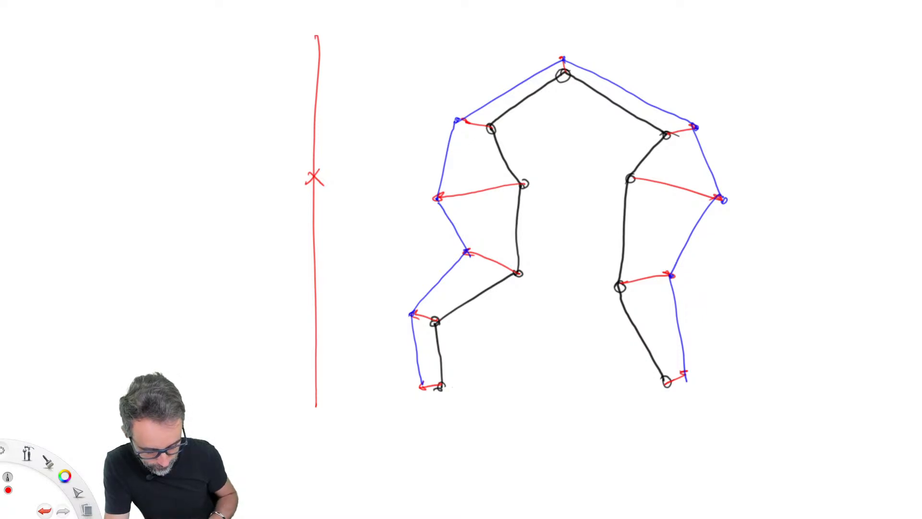
Step: Draw a green horizontal line through the red cross and mark the vertical distances from it up to the three upper vertices
left_click(68, 472)
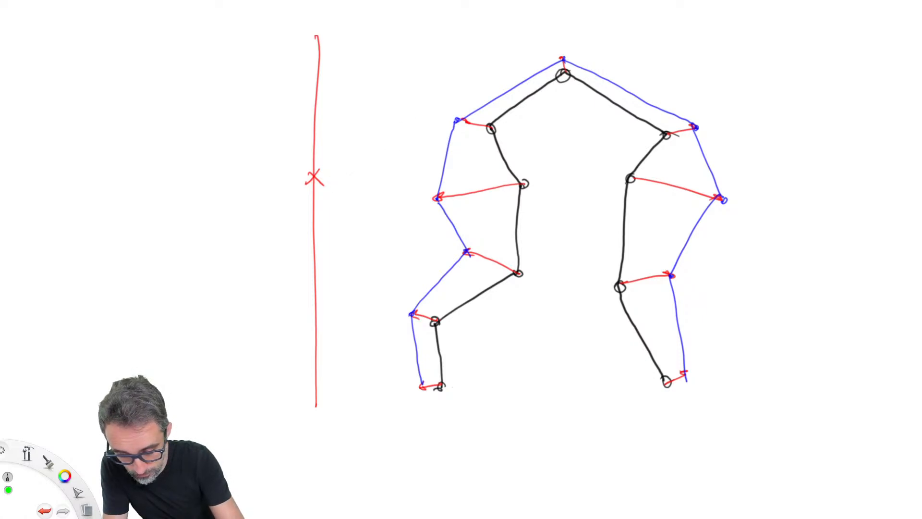
left_click_drag(273, 175, 818, 170)
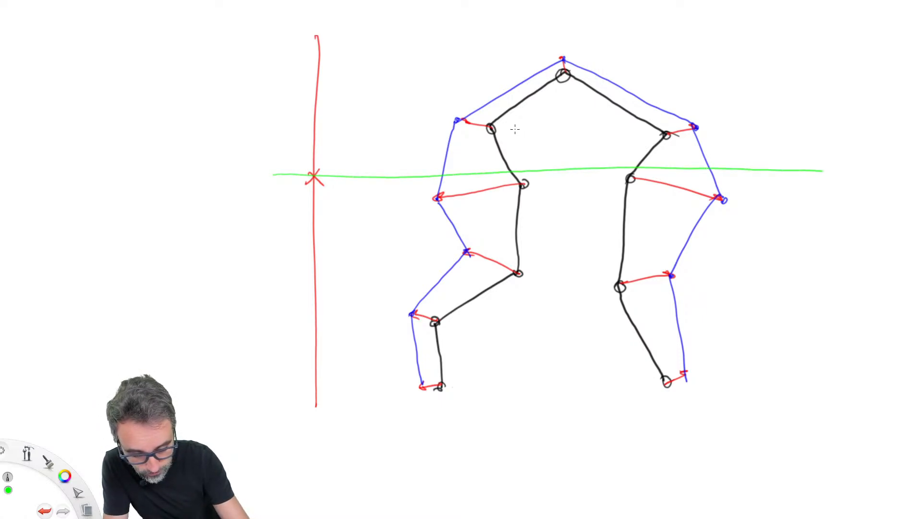
left_click_drag(499, 113, 505, 173)
left_click_drag(505, 136, 491, 135)
mouse_move(586, 63)
left_mouse_down()
mouse_move(591, 179)
mouse_move(592, 70)
left_mouse_up()
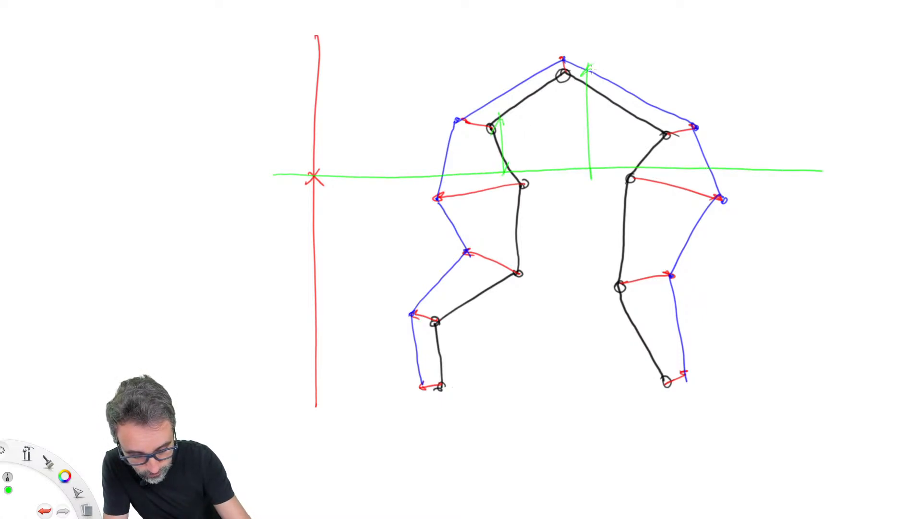
left_click_drag(584, 176, 593, 166)
mouse_move(681, 132)
left_mouse_down()
mouse_move(684, 178)
mouse_move(689, 163)
left_mouse_up()
left_click_drag(677, 141, 687, 128)
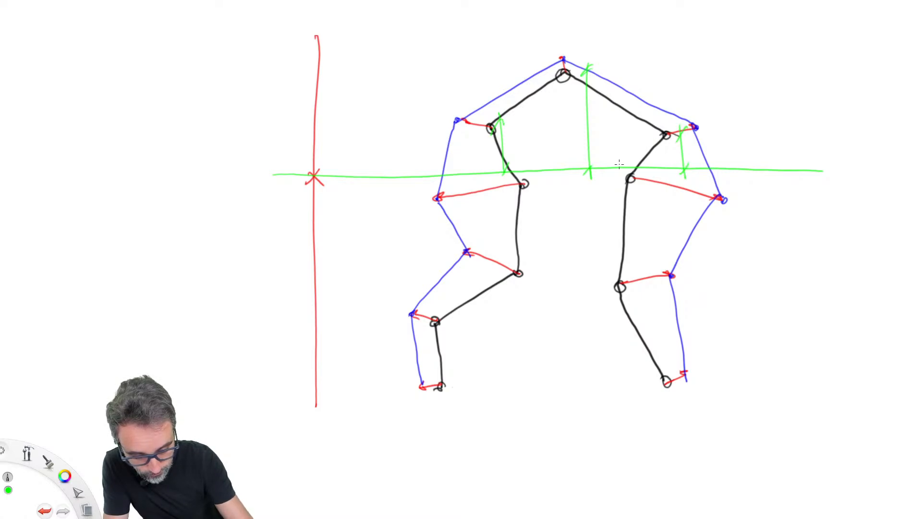
Step: Mark green vertical distances from the horizontal line down to the lower vertices on both sides of the profile
left_click_drag(612, 158, 613, 187)
left_click_drag(610, 179, 613, 188)
left_click_drag(534, 163, 534, 194)
left_click_drag(540, 180, 531, 189)
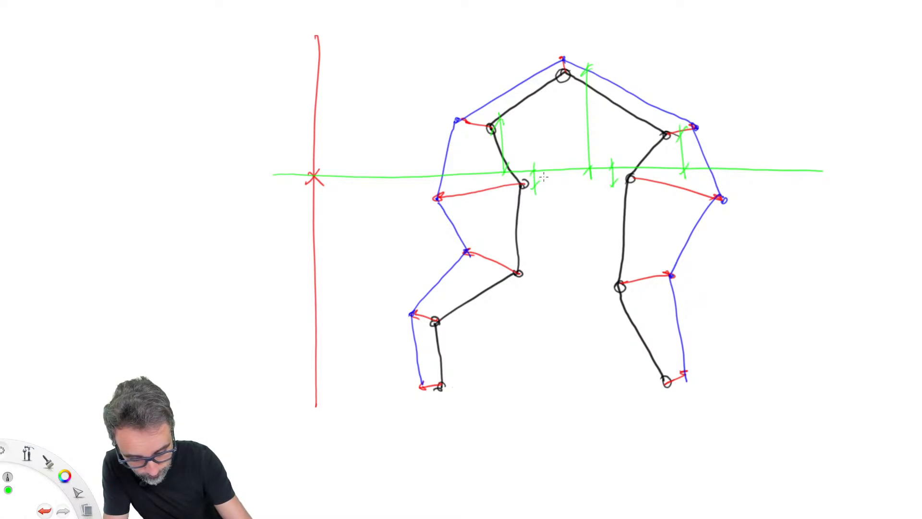
mouse_move(547, 155)
left_mouse_down()
mouse_move(552, 278)
mouse_move(547, 269)
left_mouse_up()
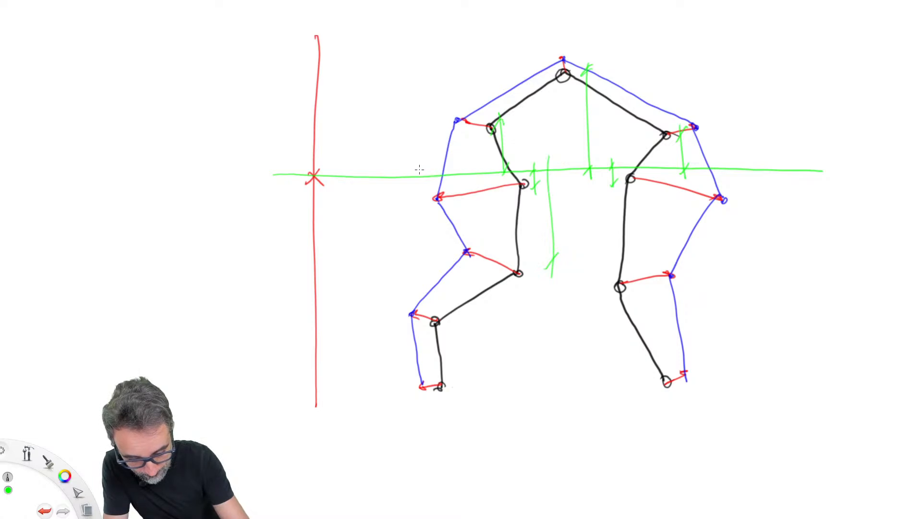
left_click_drag(399, 162, 395, 345)
left_click_drag(398, 316, 387, 331)
left_click_drag(403, 168, 393, 195)
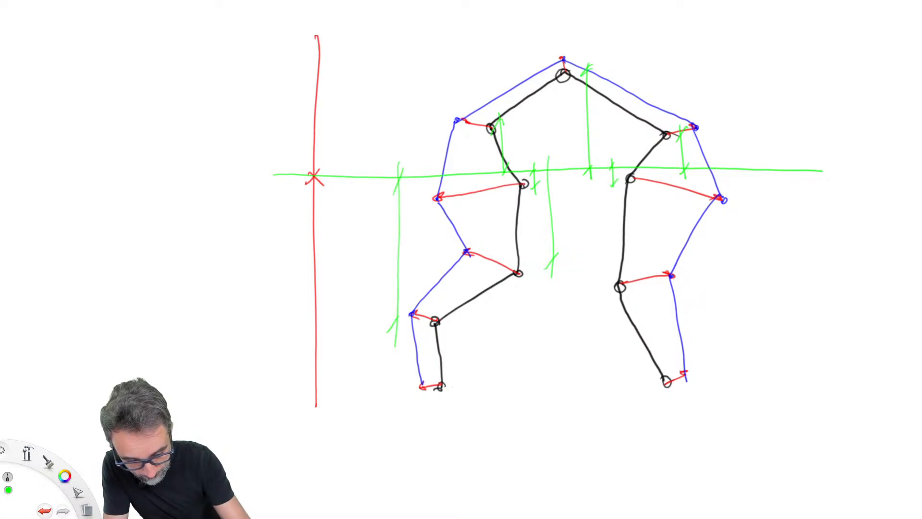
left_click_drag(554, 160, 546, 176)
mouse_move(377, 156)
left_mouse_down()
mouse_move(375, 401)
mouse_move(370, 185)
left_mouse_up()
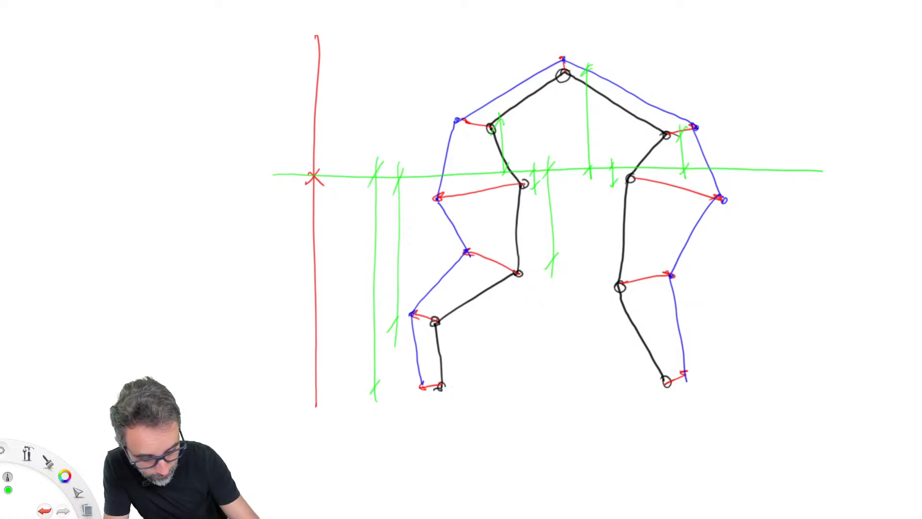
mouse_move(639, 149)
left_mouse_down()
mouse_move(648, 311)
mouse_move(638, 295)
mouse_move(637, 173)
left_mouse_up()
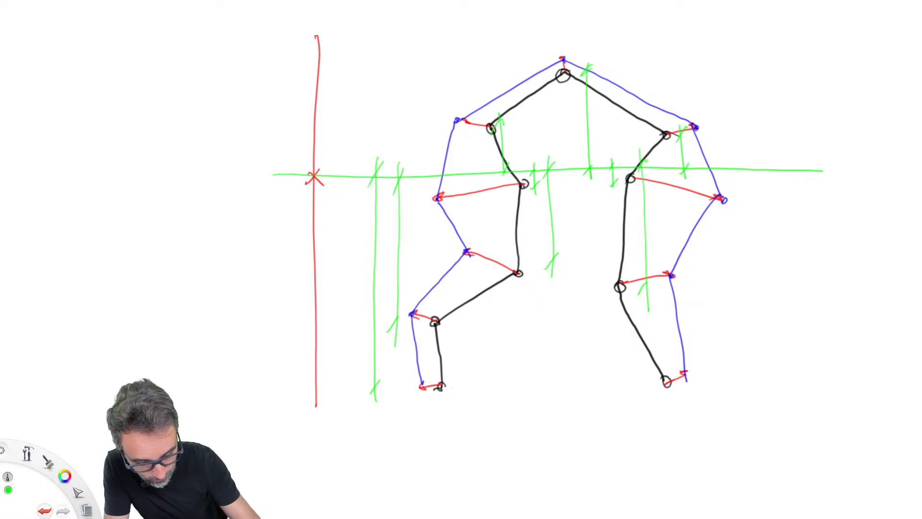
left_click_drag(725, 154, 740, 398)
left_click_drag(744, 362, 725, 382)
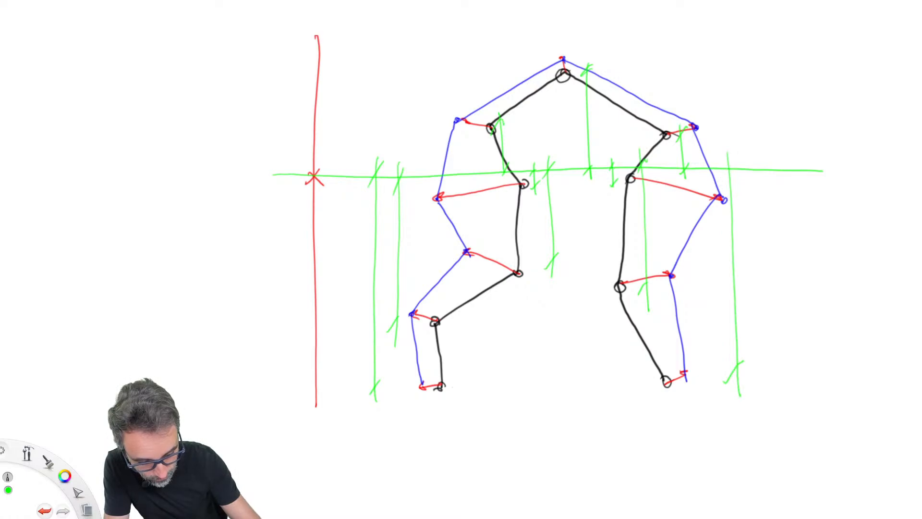
left_click_drag(732, 155, 725, 173)
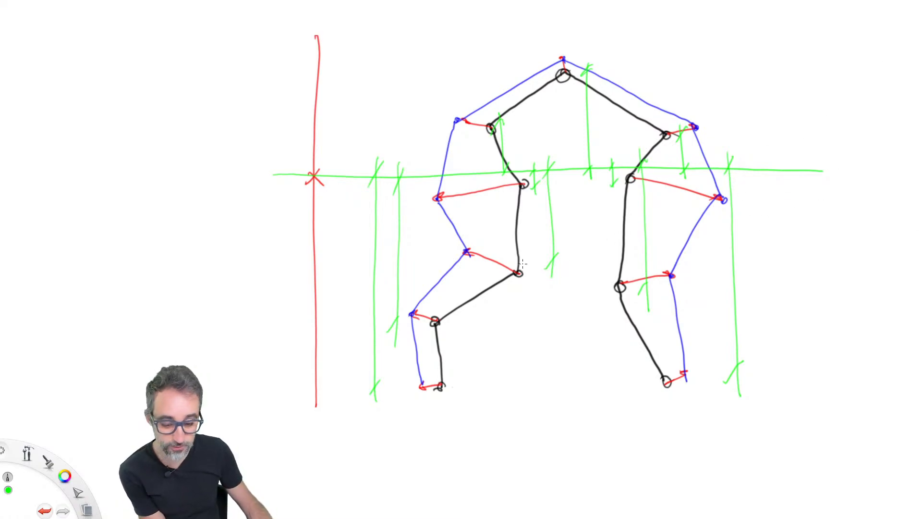
Step: Undo the green horizontal line and its vertical distance marks
key("ctrl+z")
key("ctrl+z")
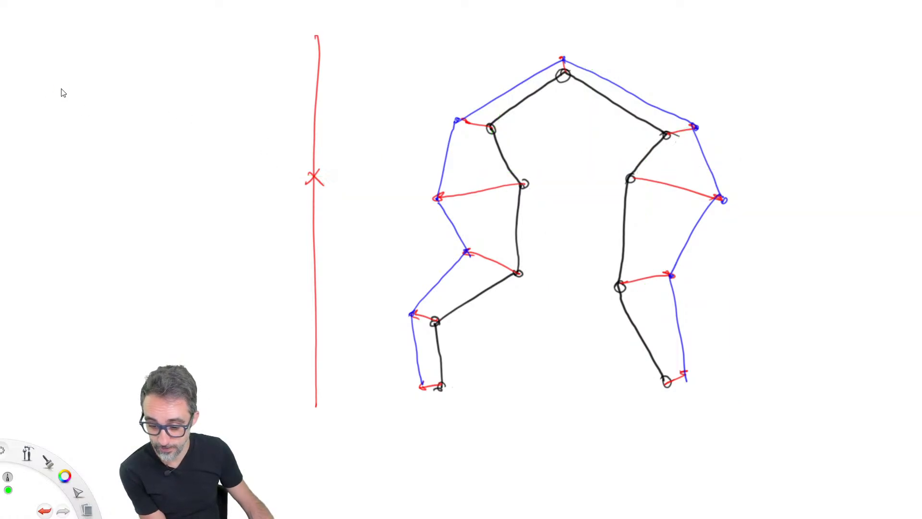
key("ctrl+z")
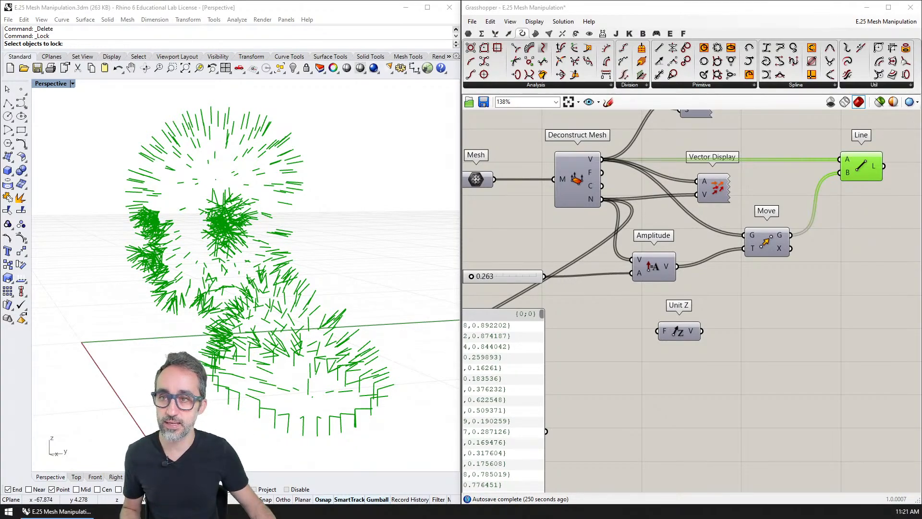
Step: Place a single point object on the ground in the Perspective viewport near the bust and select it
left_click(90, 7)
left_click(21, 89)
right_click_drag(231, 211, 235, 403)
left_click(235, 403)
left_click(234, 403)
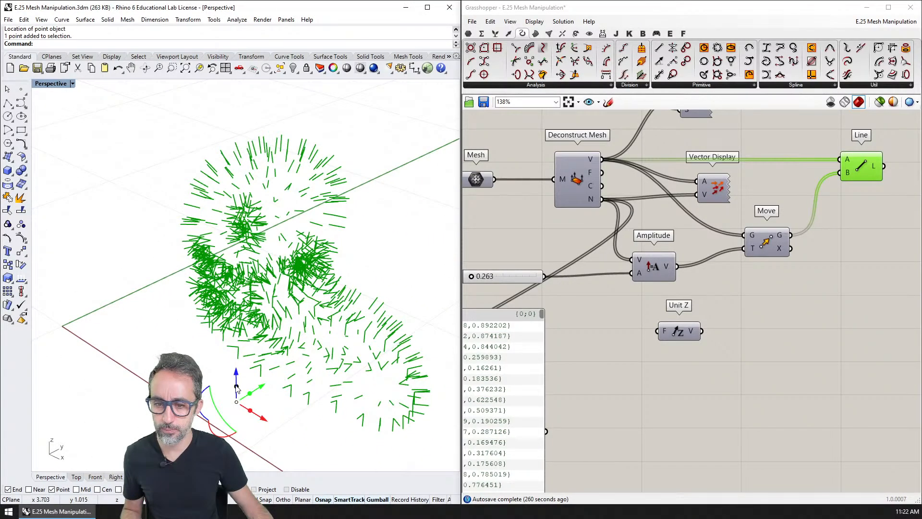
Step: Move the point up along Z and across along Y into the head of the bust
left_click_drag(235, 372, 235, 169)
right_click_drag(335, 225, 225, 219)
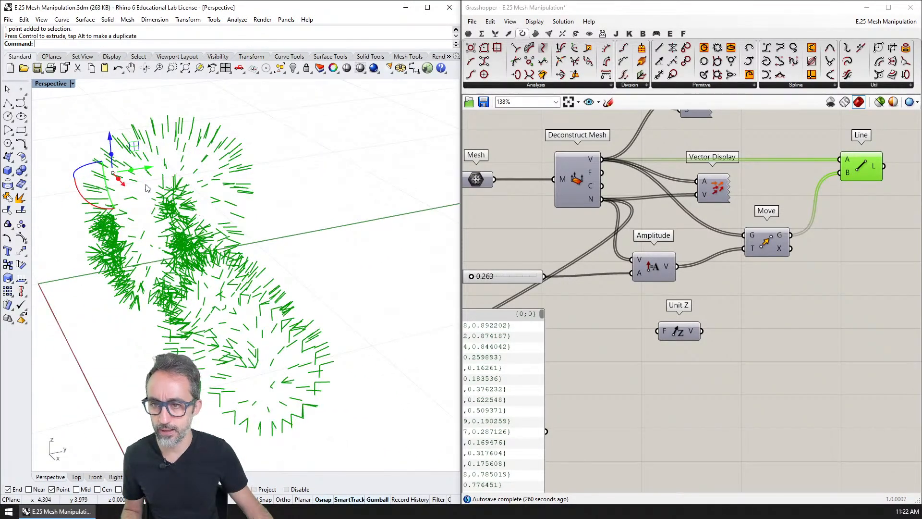
left_click_drag(145, 167, 174, 149)
right_click_drag(312, 189, 222, 264)
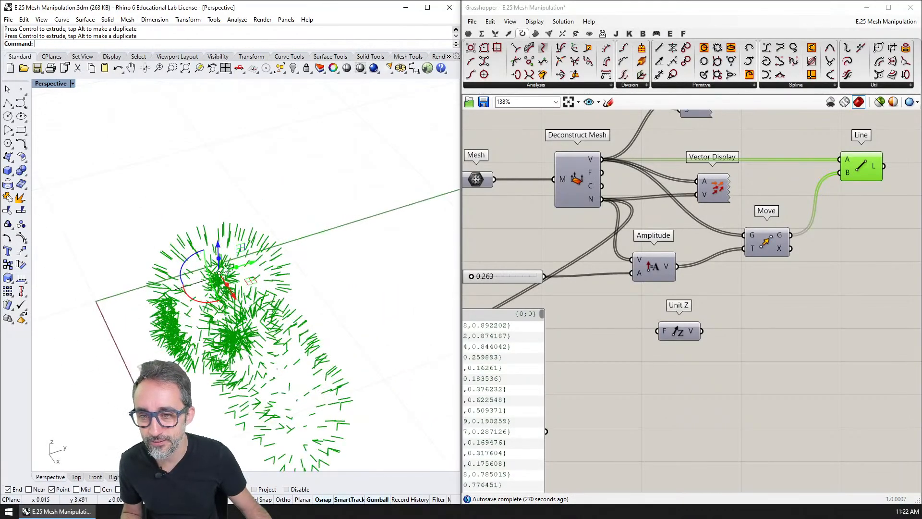
Step: Delete the stray curve beside the bust in the Rhino model
left_click(187, 284)
key("Delete")
right_click_drag(250, 320, 230, 215)
scroll(755, 269, "down", 3)
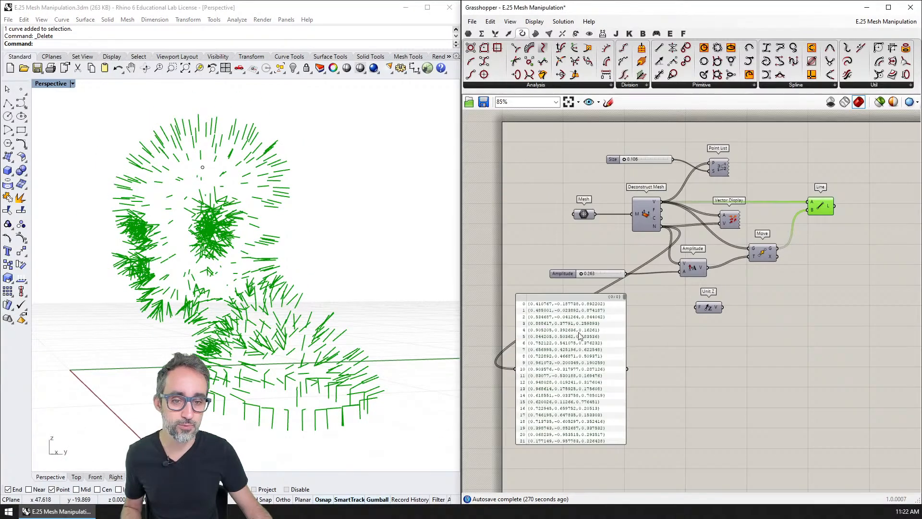
Step: Move the normals panel aside and add a Point parameter that references the Rhino point in the bust's head
left_click_drag(579, 336, 844, 340)
scroll(547, 334, "up", 2)
double_click(548, 333)
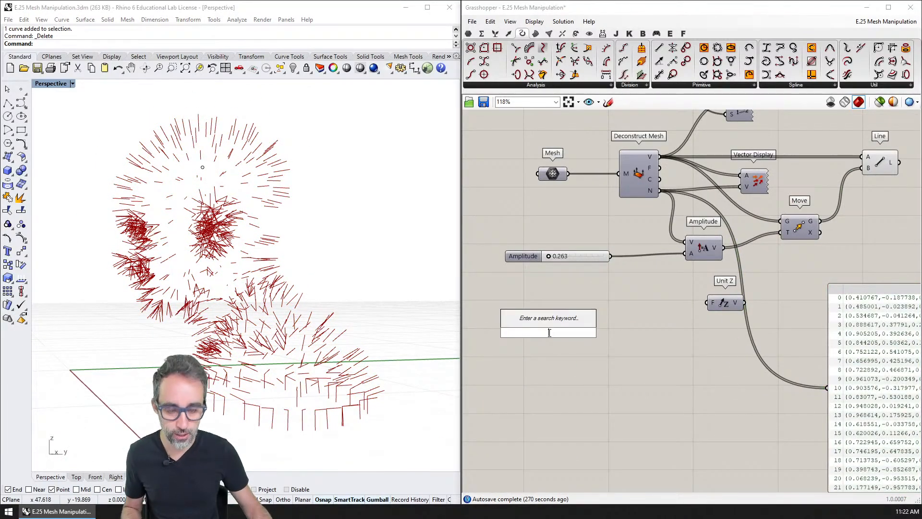
type("poin")
left_click(524, 258)
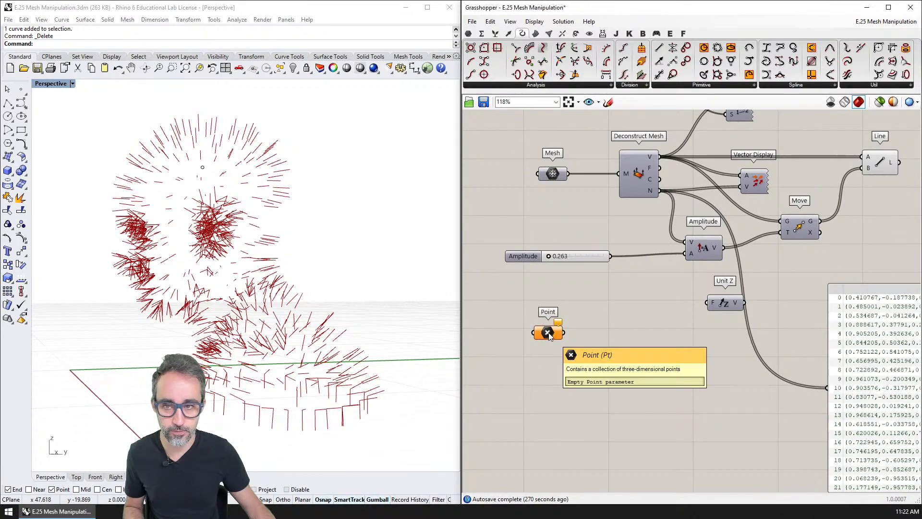
right_click(549, 331)
left_click(580, 428)
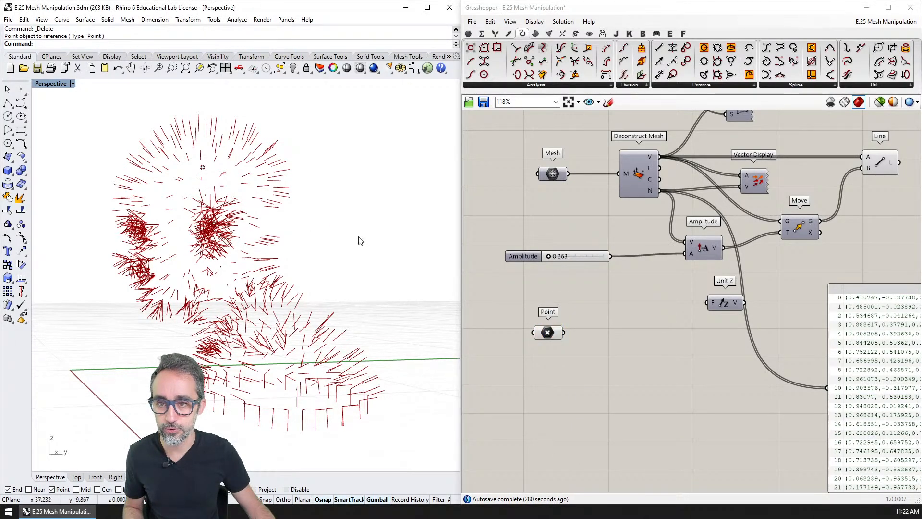
Step: Delete the unused Unit Z component and tidy the positions of the normals panel and the Point parameter
scroll(667, 329, "down", 1)
left_click_drag(768, 329, 809, 331)
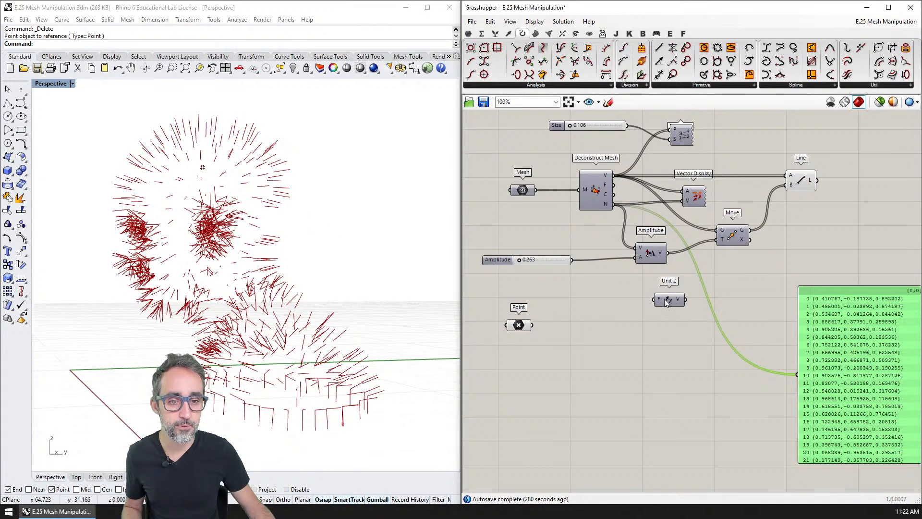
left_click(669, 300)
key("Delete")
mouse_move(519, 326)
left_mouse_down()
mouse_move(533, 319)
mouse_move(521, 304)
mouse_move(517, 312)
left_mouse_up()
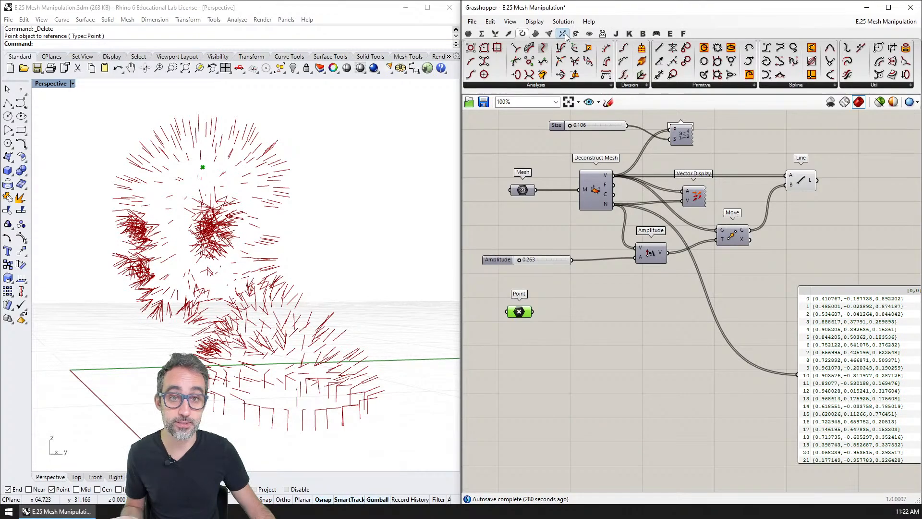
Step: Add a Distance component between the mesh vertices and the Point parameter, and feed its output into the Amplitude's A input
left_click(509, 35)
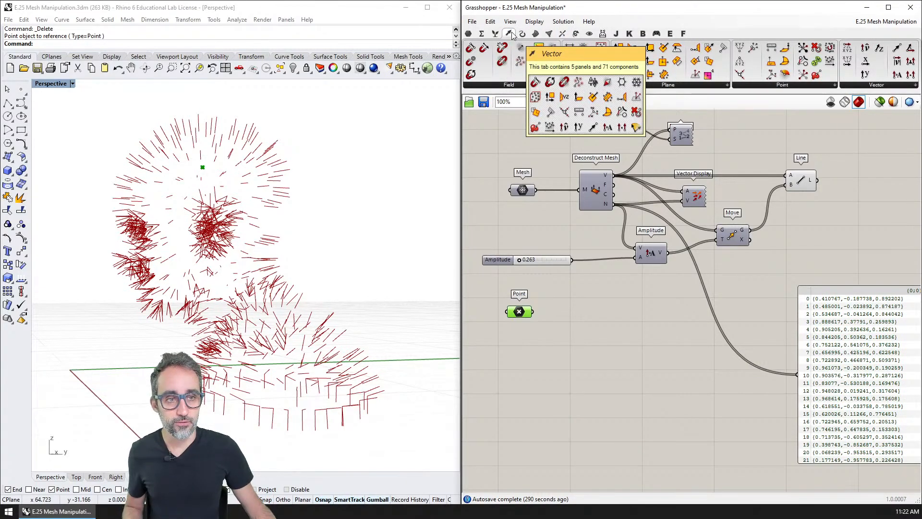
left_click(752, 83)
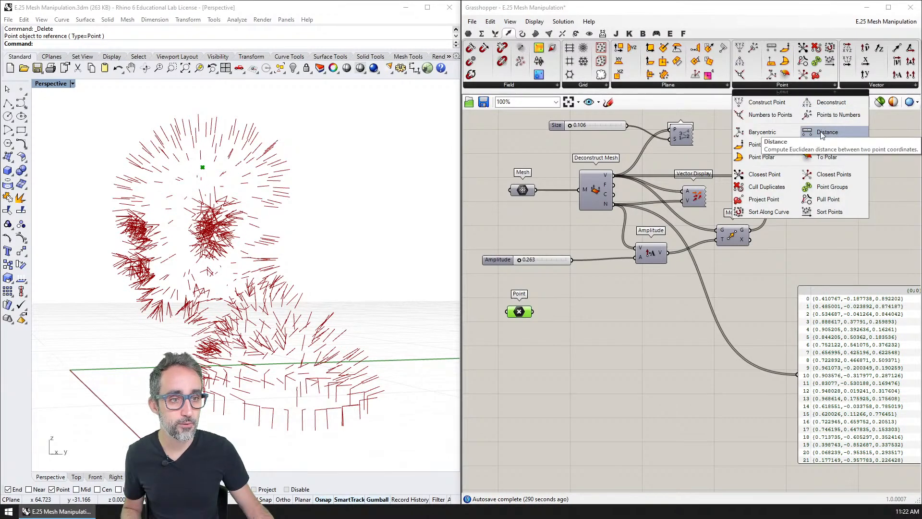
left_click_drag(831, 123, 657, 296)
left_click_drag(613, 175, 640, 293)
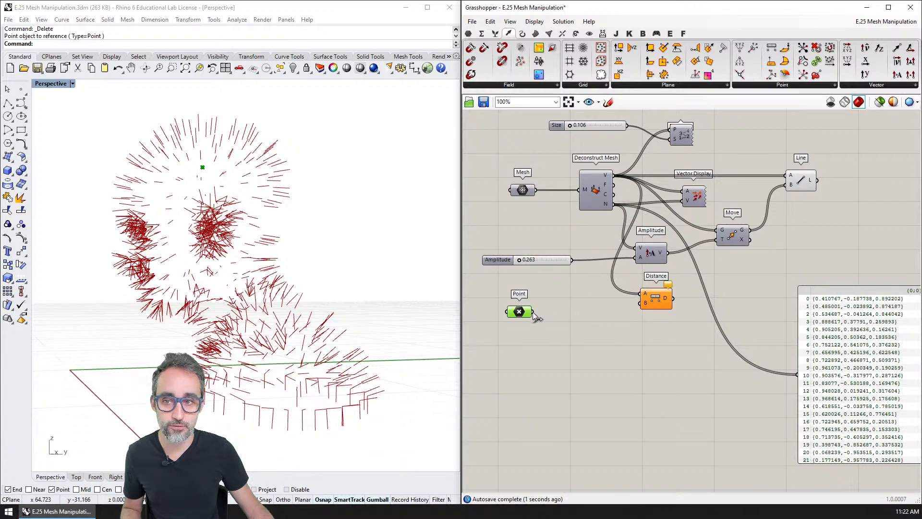
left_click_drag(532, 312, 640, 303)
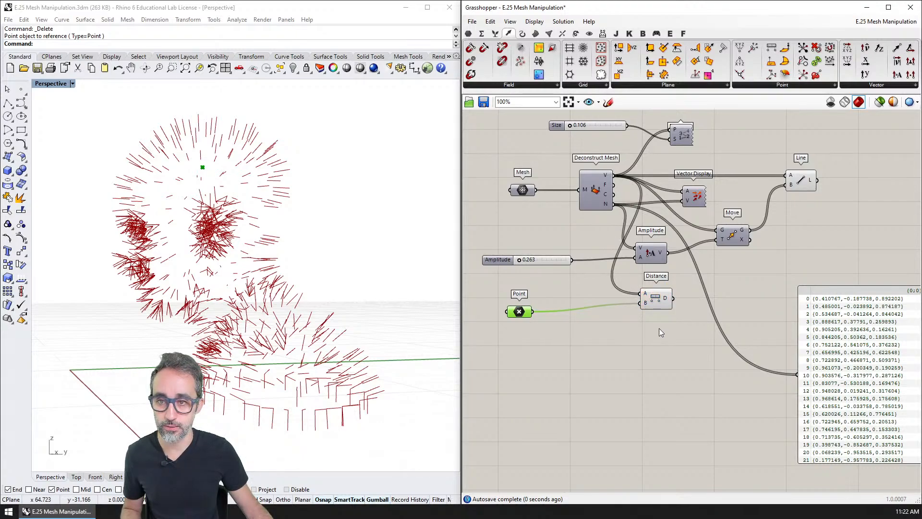
right_click_drag(659, 327, 616, 330)
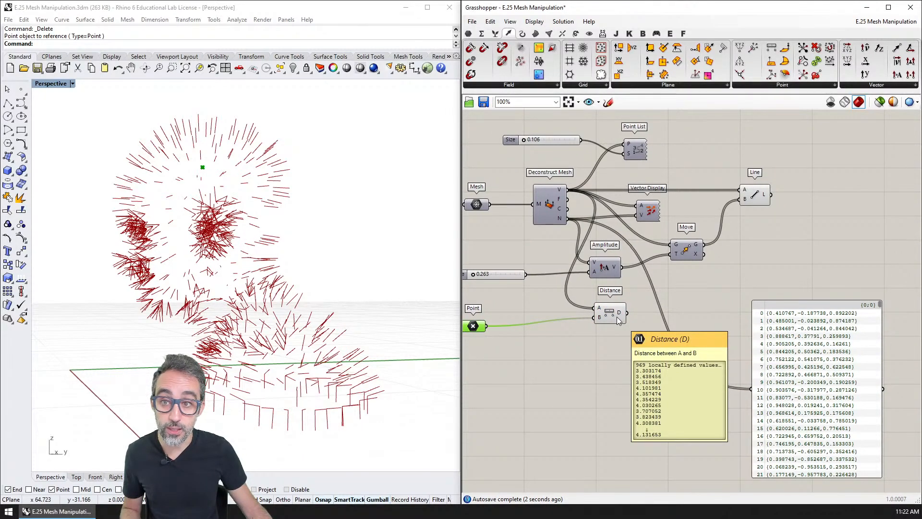
mouse_move(605, 271)
left_mouse_down()
mouse_move(615, 271)
mouse_move(601, 272)
left_mouse_up()
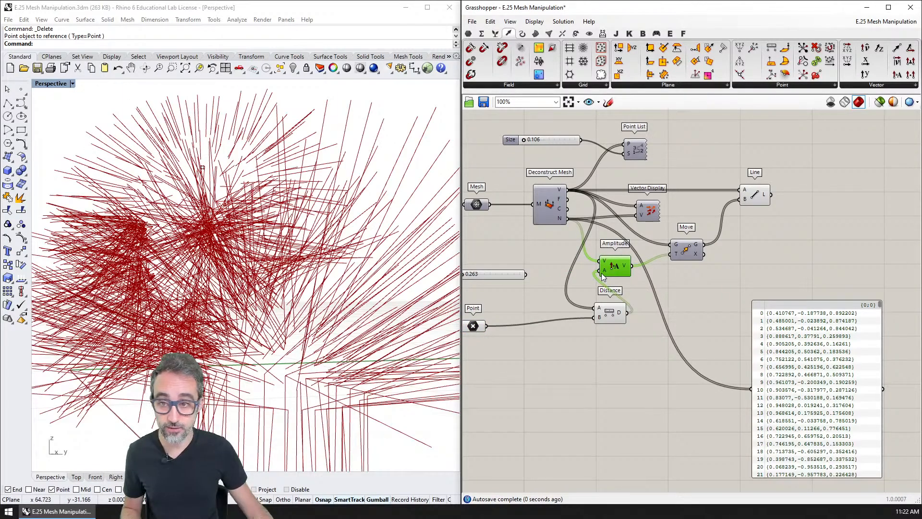
Step: Examine how the line lengths around the bust vary with their distance from the point, highlighting the Line preview
right_click_drag(331, 336, 315, 265, "shift")
right_click_drag(309, 269, 331, 288)
scroll(292, 224, "up", 5)
left_click(255, 200)
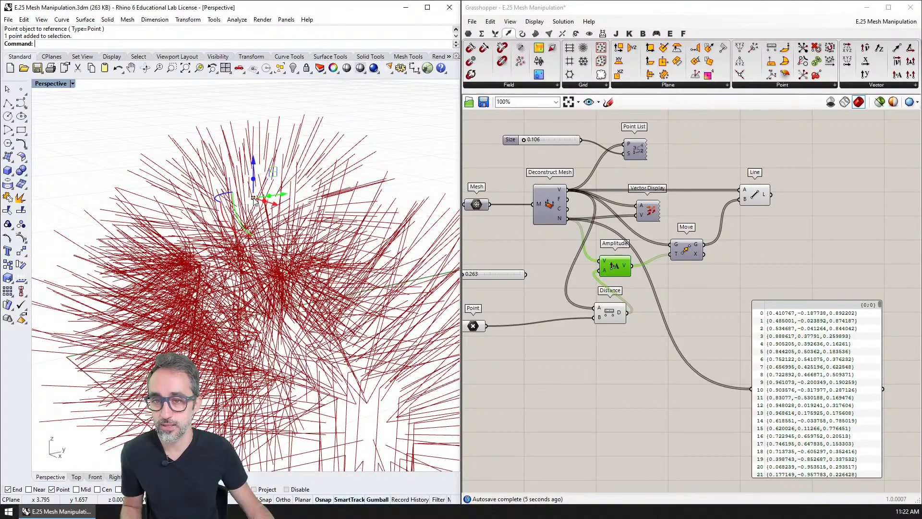
scroll(280, 234, "down", 3)
left_click(755, 195)
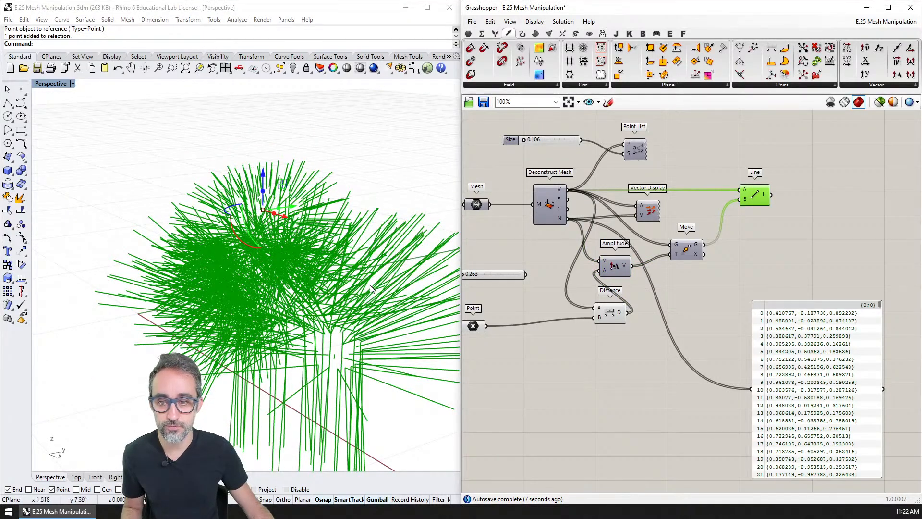
right_click_drag(331, 206, 247, 147)
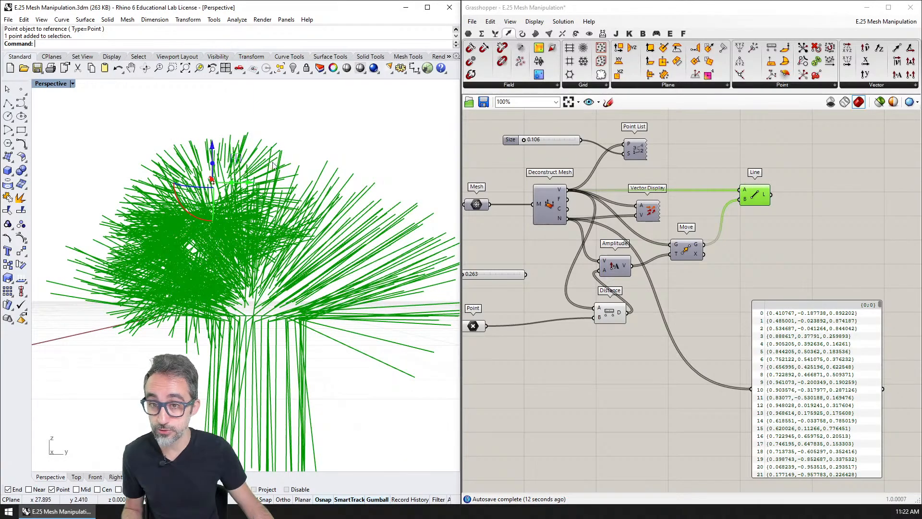
right_click_drag(301, 261, 296, 214)
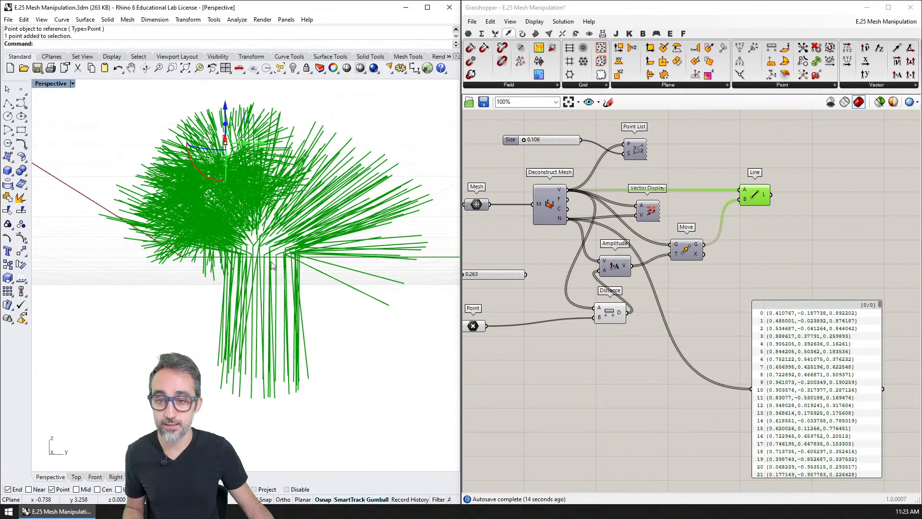
right_click_drag(280, 284, 194, 314)
Step: Spread out the Amplitude, Move, Distance and Line components so the wires run cleanly across the canvas
right_click_drag(764, 252, 724, 252)
left_click_drag(720, 250, 686, 266)
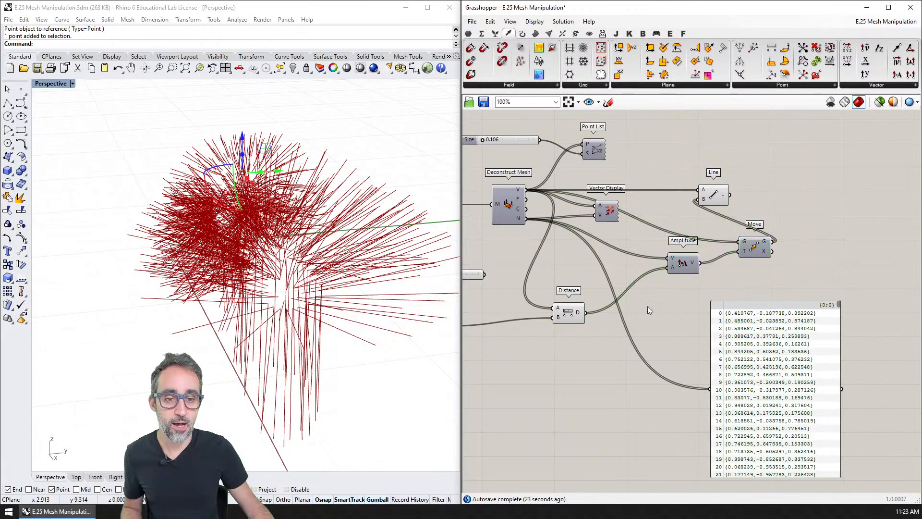
left_click_drag(574, 317, 601, 269)
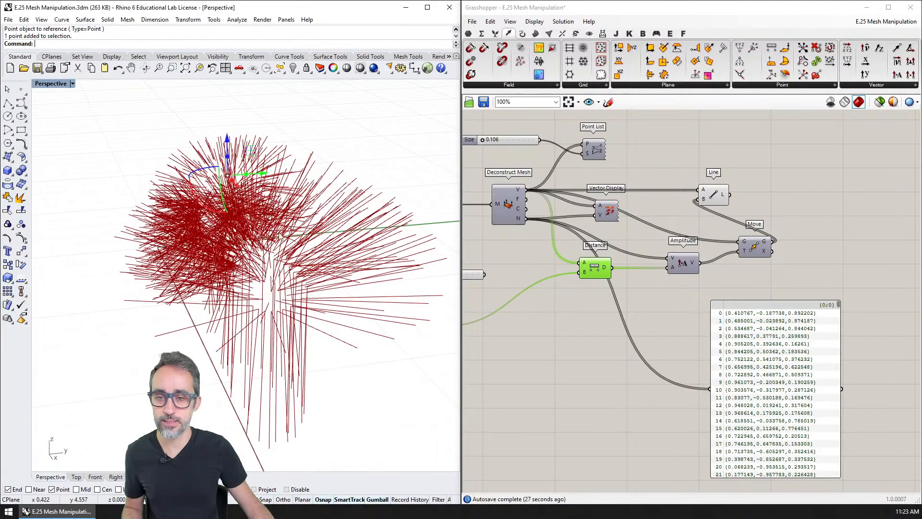
left_click(262, 139)
left_click(227, 175)
left_click_drag(721, 194, 821, 193)
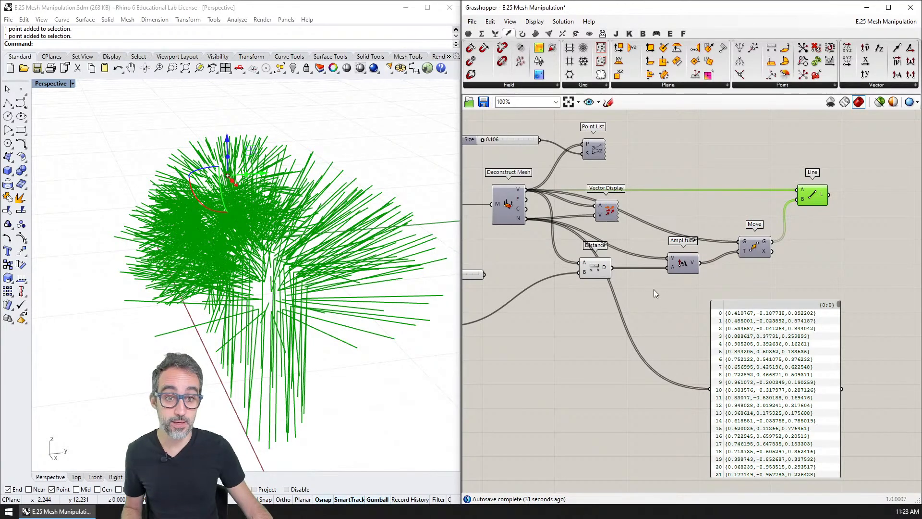
Step: Add an Expression component below Distance and set its expression to 1 / x
scroll(635, 303, "up", 2)
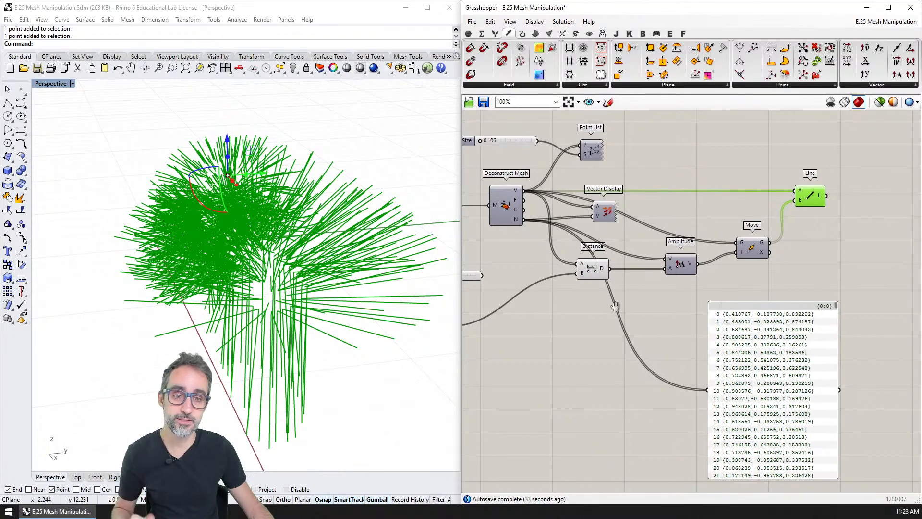
right_click_drag(594, 306, 637, 313)
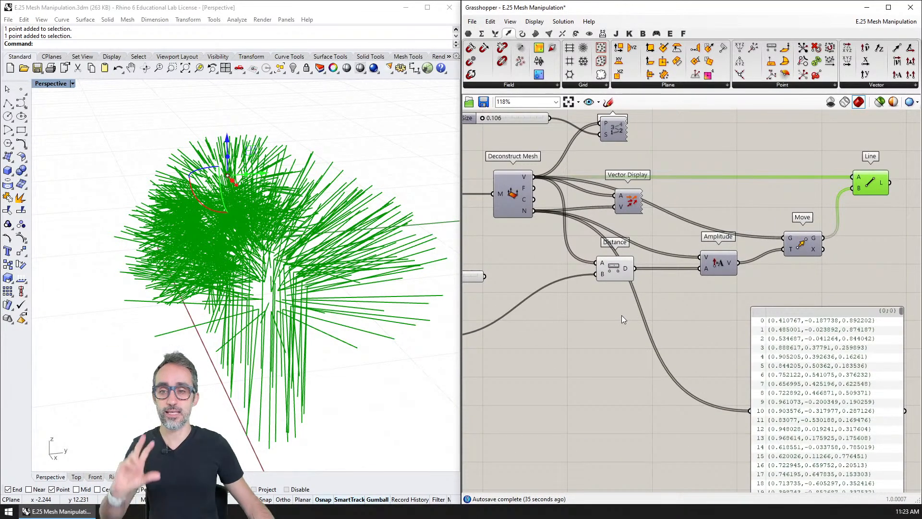
double_click(621, 315)
type("expression")
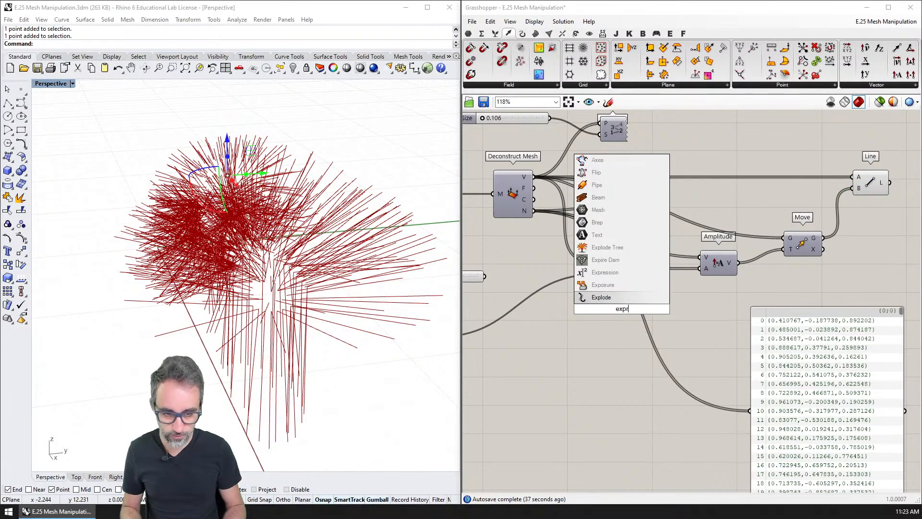
key("Return")
double_click(622, 309)
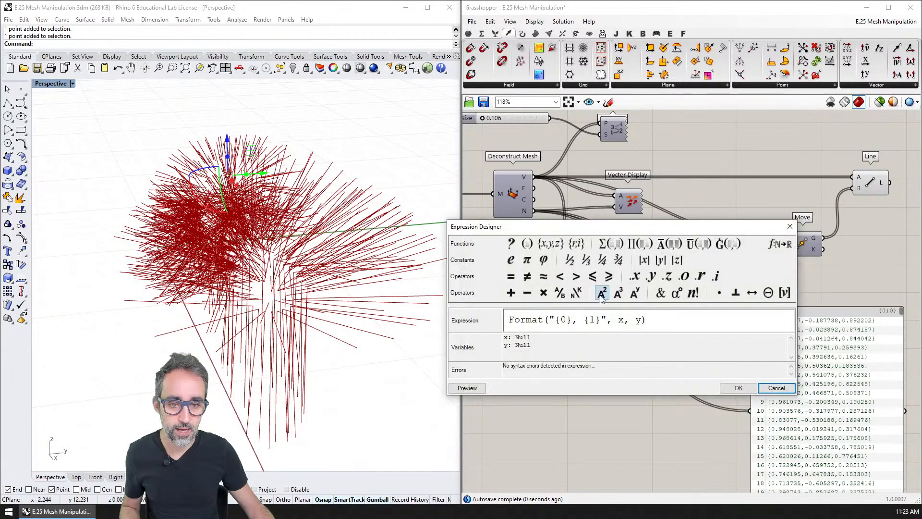
key("Tab")
type("1 / x")
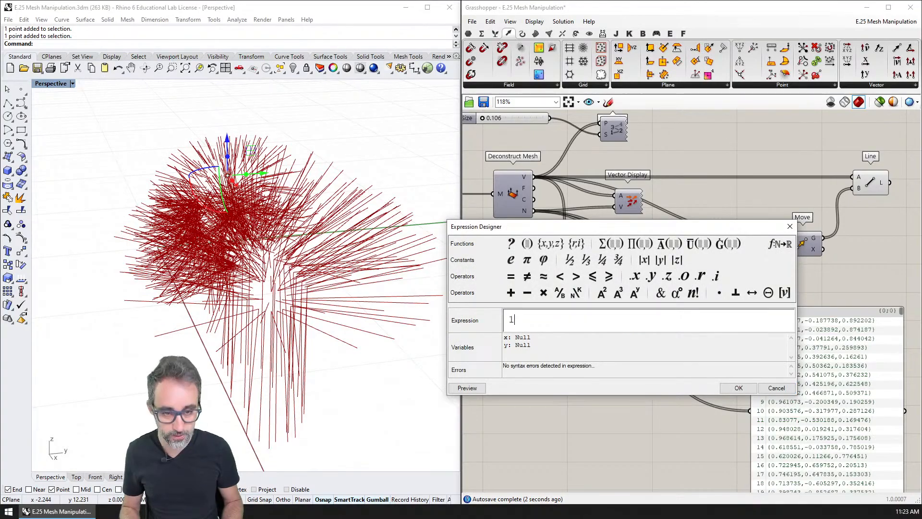
left_click(738, 388)
Step: Connect the Distance output to the Expression's x input and its result to the Amplitude's A input
scroll(647, 276, "up", 4)
left_click_drag(614, 243, 533, 309)
left_click_drag(602, 317, 688, 314)
right_click_drag(719, 315, 630, 336)
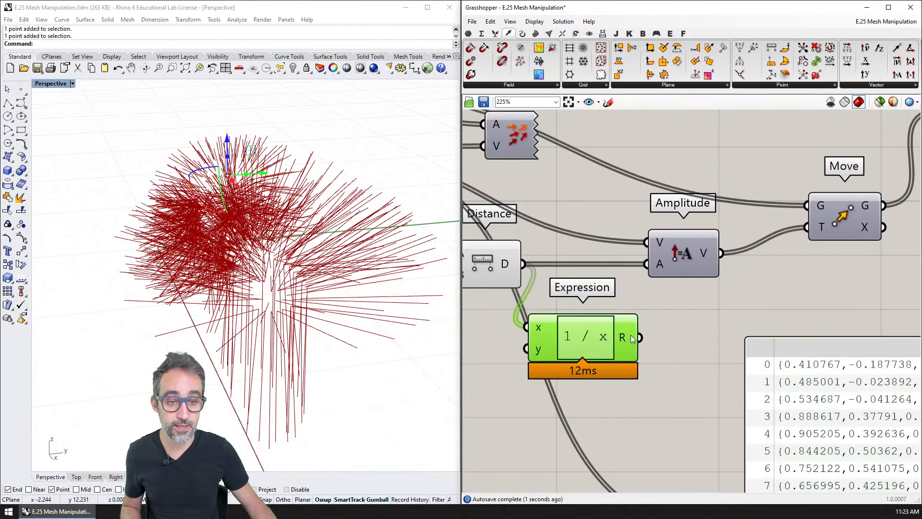
left_click_drag(640, 337, 646, 264)
right_click_drag(299, 288, 350, 255)
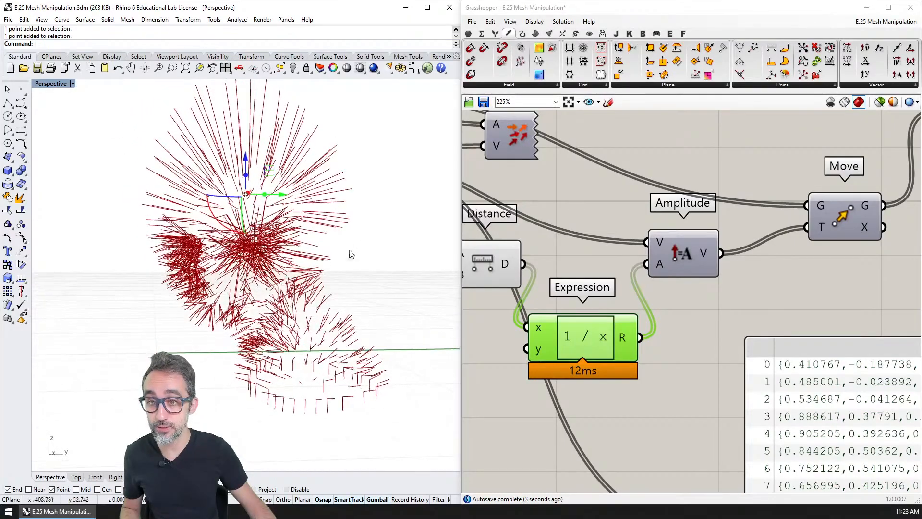
right_click_drag(272, 191, 336, 365)
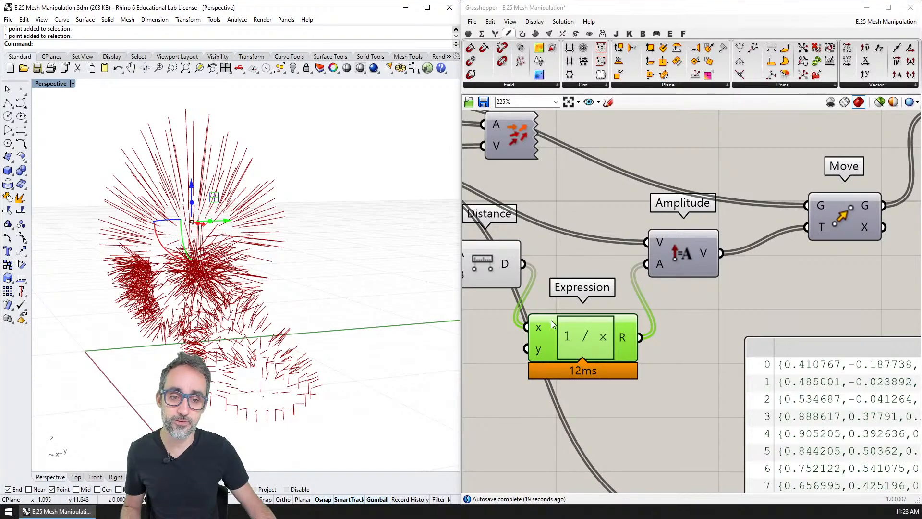
Step: Place the unused 0.263 slider below the Point parameter and connect it to the Expression's y input
right_click_drag(552, 323, 685, 284)
scroll(673, 289, "down", 3)
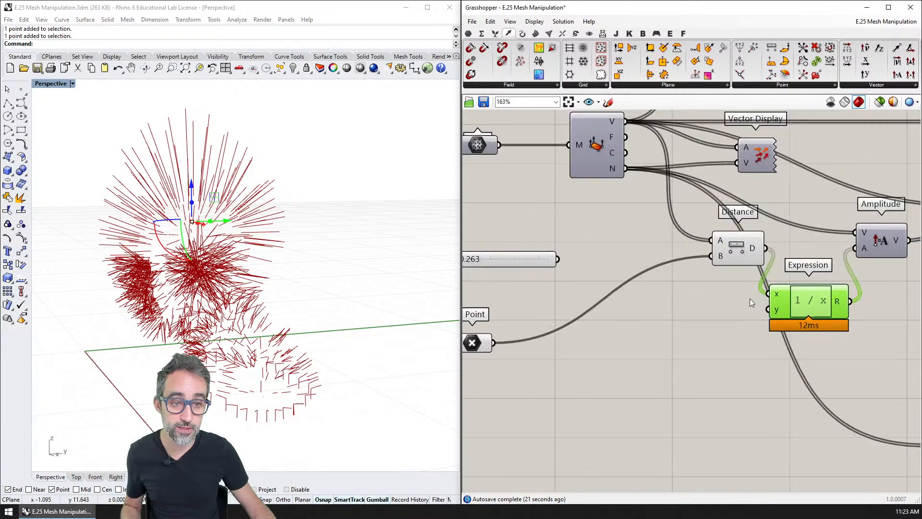
left_click_drag(545, 331, 789, 295)
left_click(566, 265)
scroll(653, 305, "up", 2)
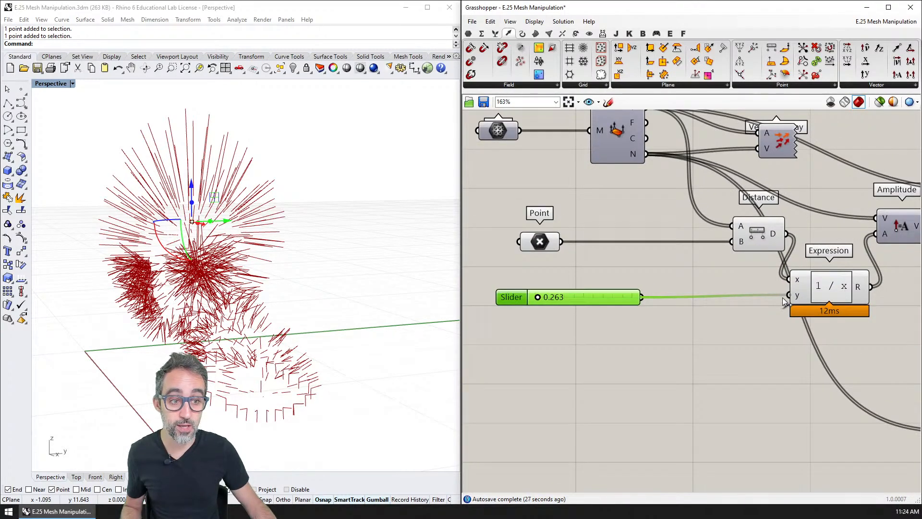
Step: Change the Expression component's formula to y / x
scroll(789, 294, "up", 2)
double_click(704, 279)
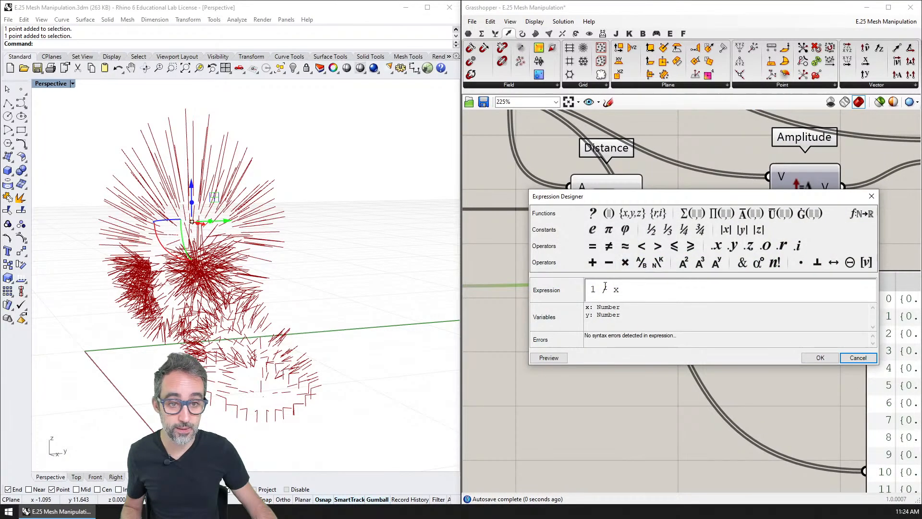
left_click_drag(599, 290, 585, 290)
type("y")
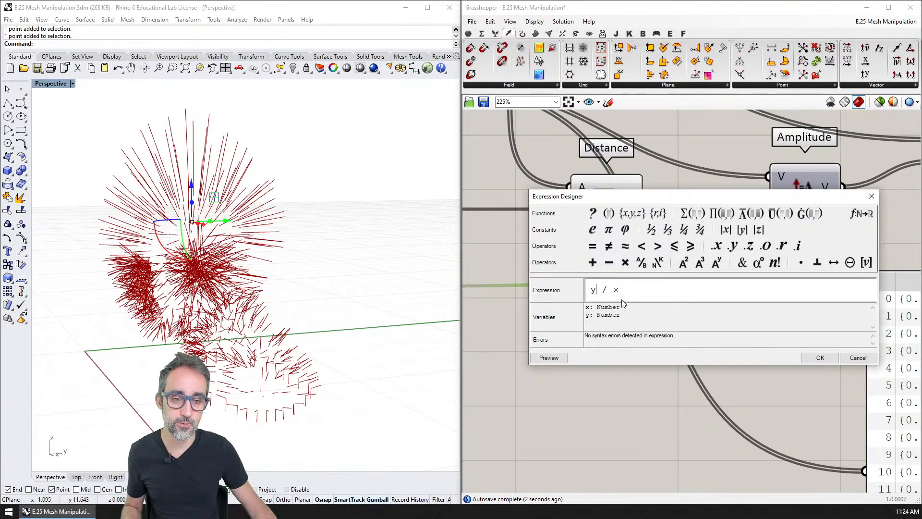
left_click(818, 358)
right_click_drag(477, 302, 706, 278)
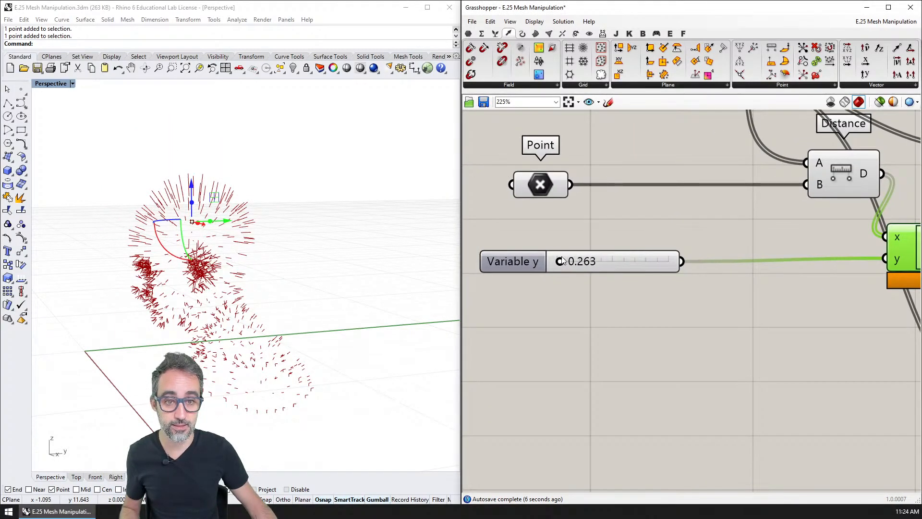
Step: Set the Variable y slider to 0.565 to lengthen the normal lines on the bust
mouse_move(560, 261)
left_mouse_down()
mouse_move(632, 262)
mouse_move(555, 265)
mouse_move(564, 267)
left_mouse_up()
right_click_drag(266, 297, 293, 296)
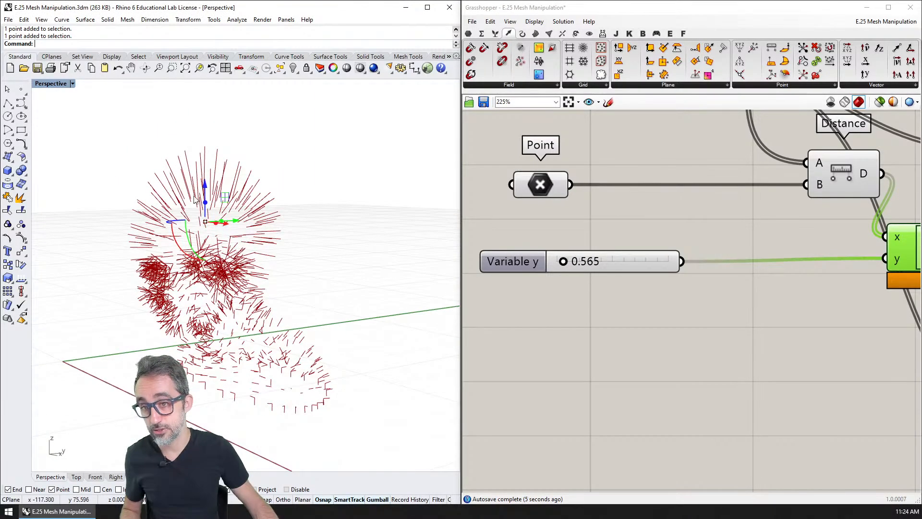
Step: Move the attractor point down to the chest, across to the shoulder, and back up to the head
left_click_drag(205, 186, 206, 330)
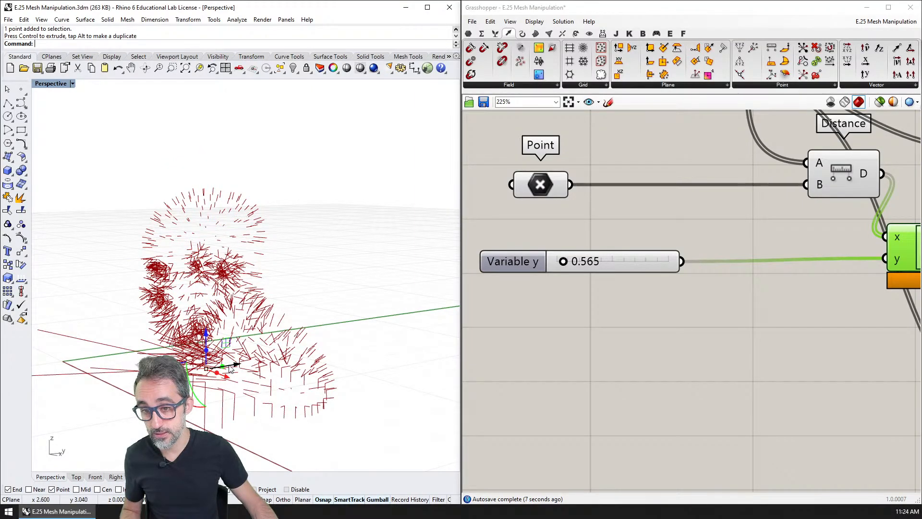
left_click_drag(237, 361, 287, 353)
right_click_drag(356, 366, 283, 384)
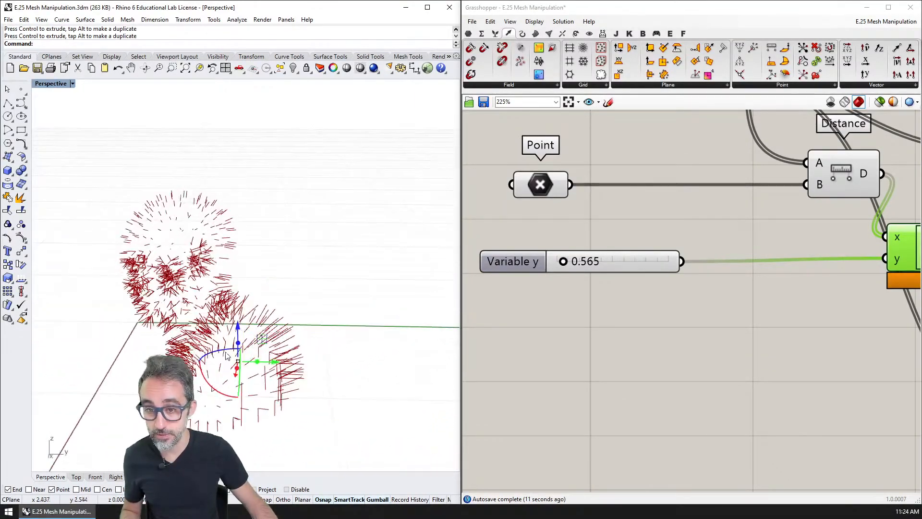
left_click_drag(238, 329, 237, 198)
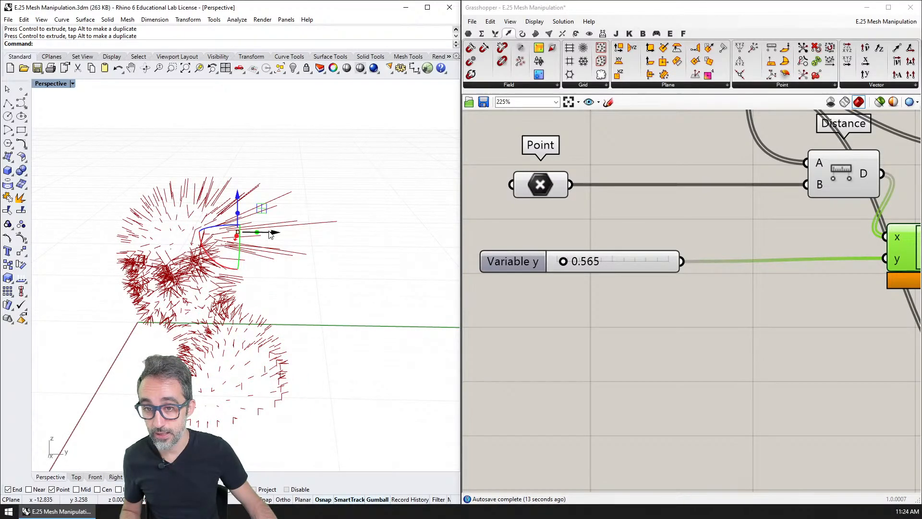
left_click_drag(270, 233, 232, 232)
right_click_drag(219, 301, 254, 274)
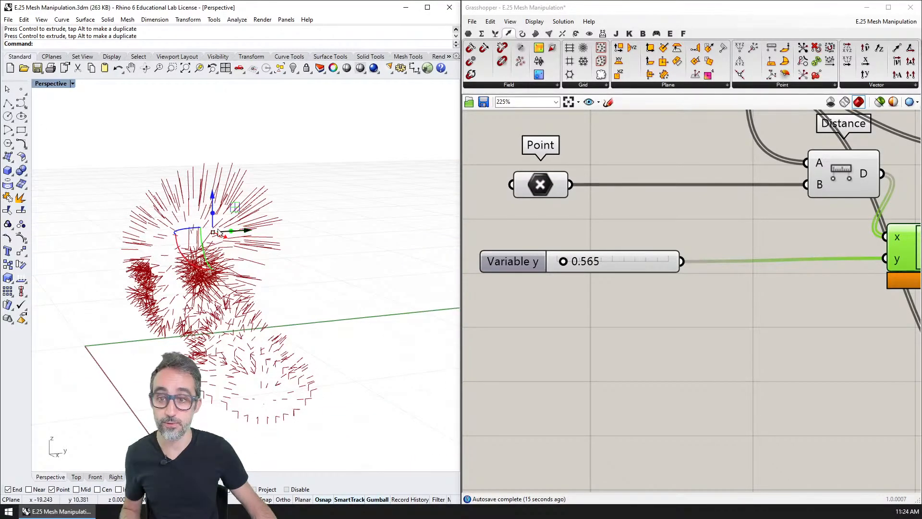
Step: Try a further gumball change on the attractor point near the head and undo it
left_click_drag(231, 230, 223, 233)
right_click_drag(223, 234, 339, 284)
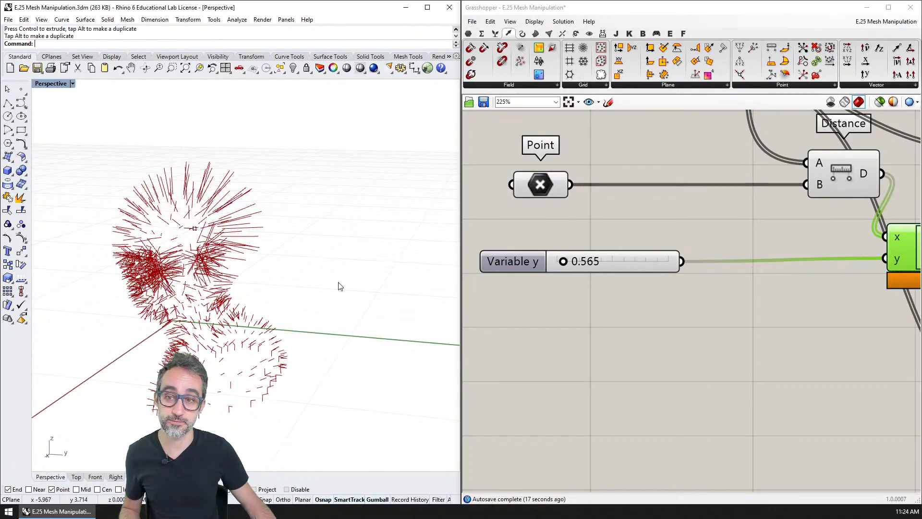
key("ctrl+z")
right_click_drag(210, 240, 344, 265)
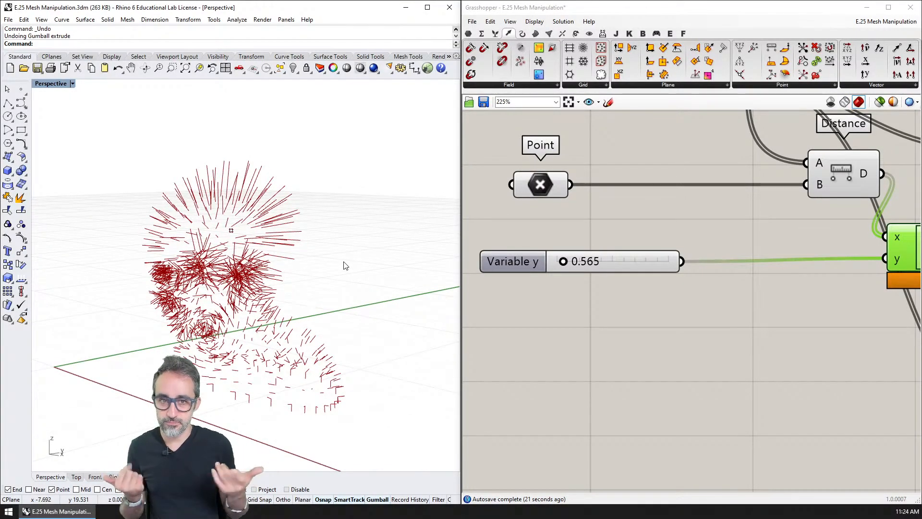
right_click_drag(345, 218, 309, 200)
right_click_drag(699, 290, 621, 311)
scroll(650, 281, "down", 3)
scroll(629, 323, "down", 1)
scroll(644, 327, "down", 1)
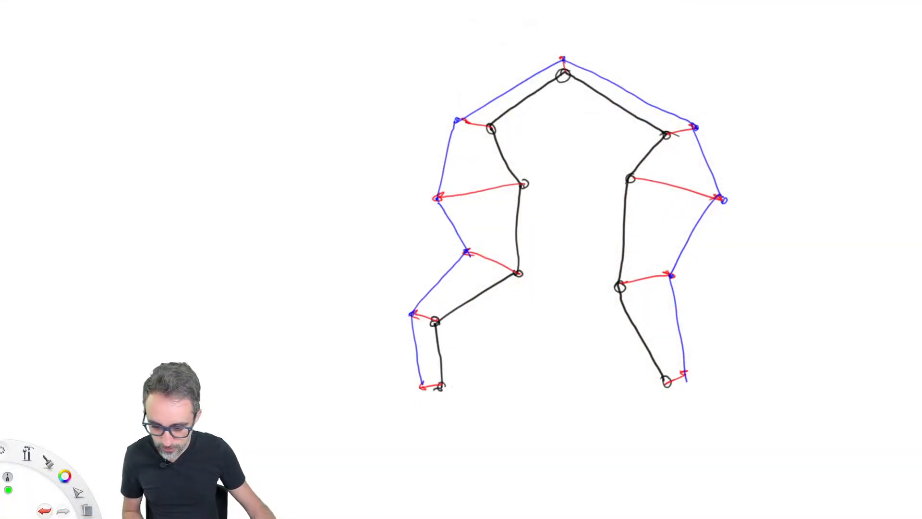
left_click_drag(316, 36, 316, 406)
left_click_drag(308, 170, 323, 186)
left_click_drag(319, 169, 306, 184)
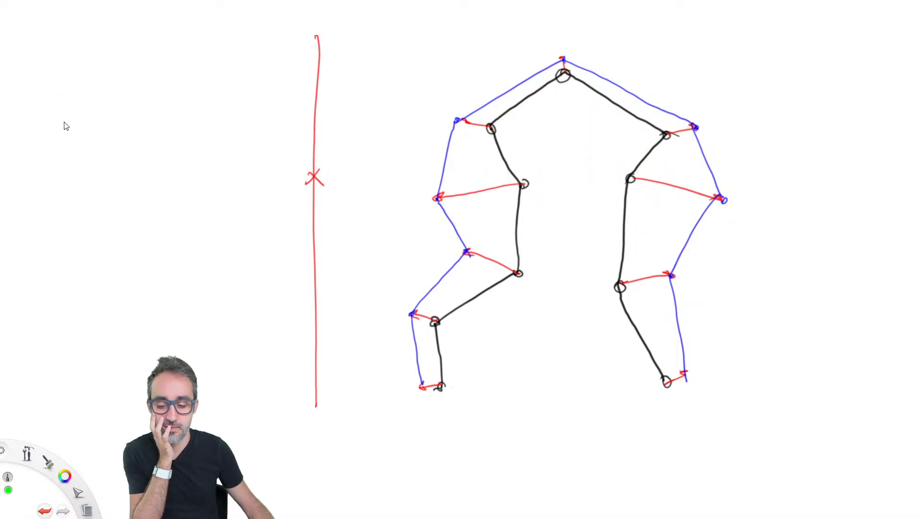
key("ctrl+z")
key("ctrl+z")
key("ctrl+z")
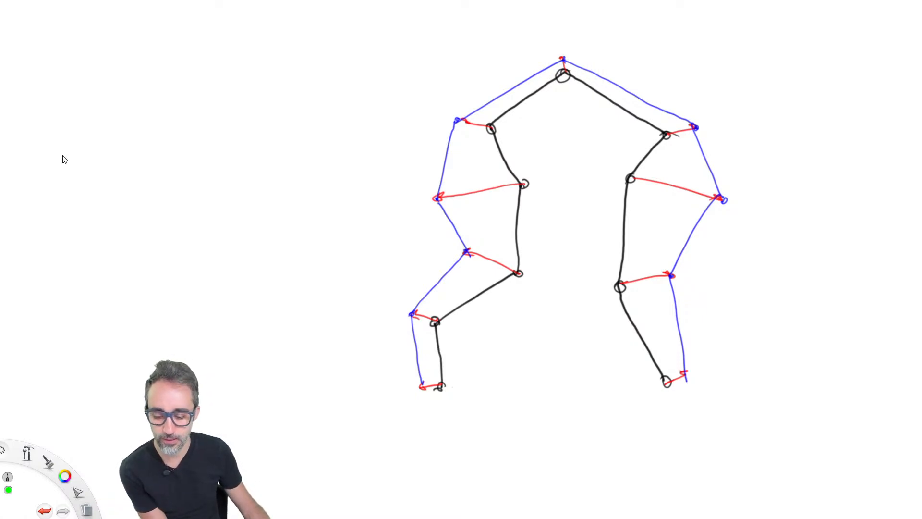
Step: In the sketching app, draw a tall red vertical line beside the profile sketch and mark a small X on it
left_click_drag(316, 36, 316, 407)
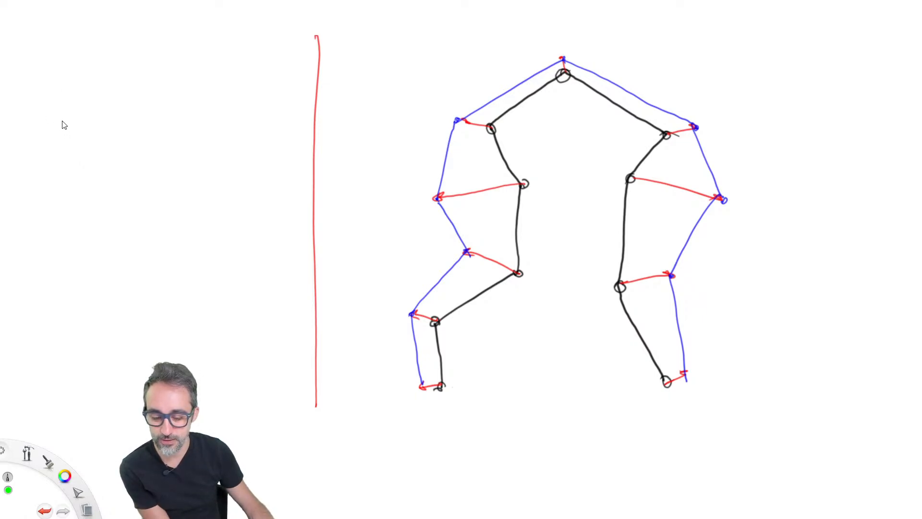
left_click_drag(309, 172, 324, 186)
left_click_drag(319, 169, 306, 184)
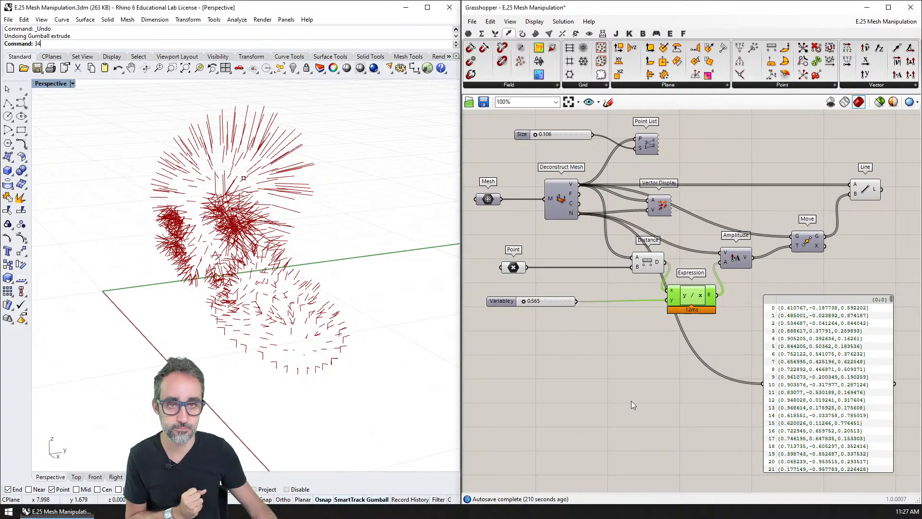
Step: Switch back to Rhino and save the E.25 Mesh Manipulation.3dm file
key("ctrl+s")
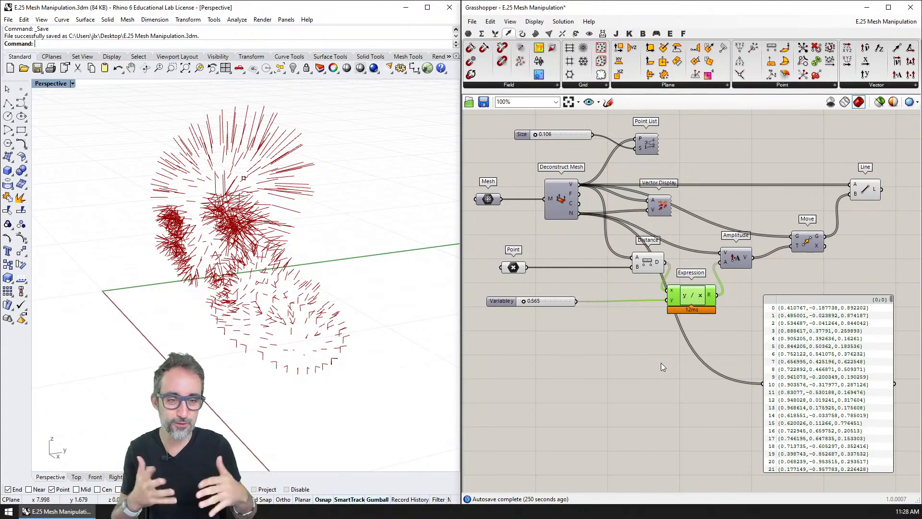
Step: Hide the Line component's preview and show the preview of the bust's Mesh parameter
left_click(865, 190)
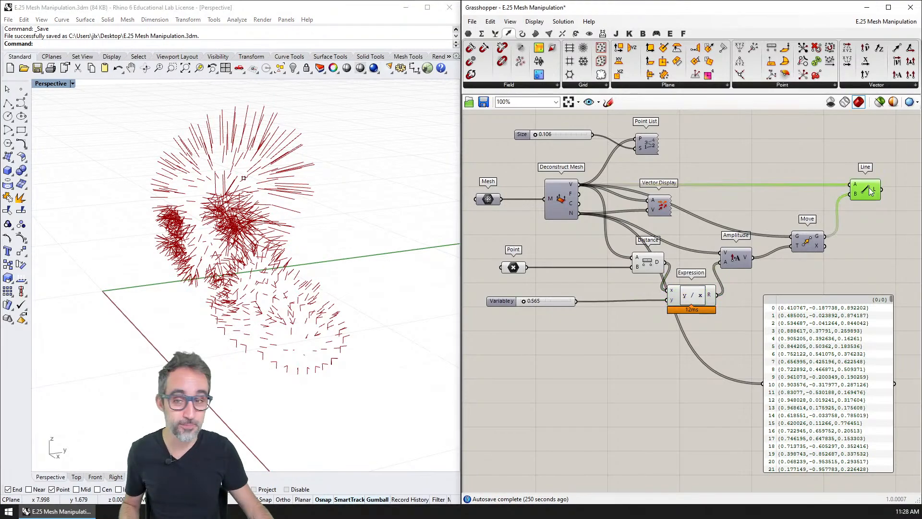
left_click(561, 199)
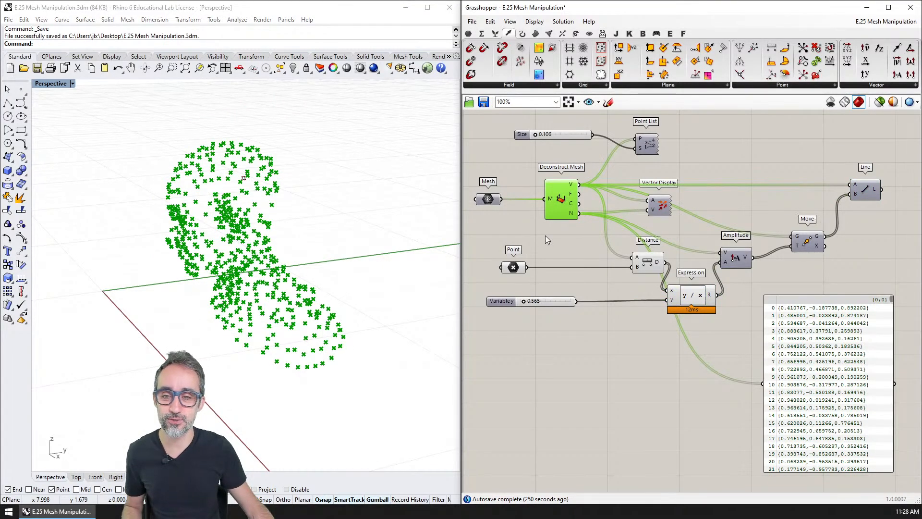
left_click(490, 201)
right_click_drag(389, 270, 353, 263)
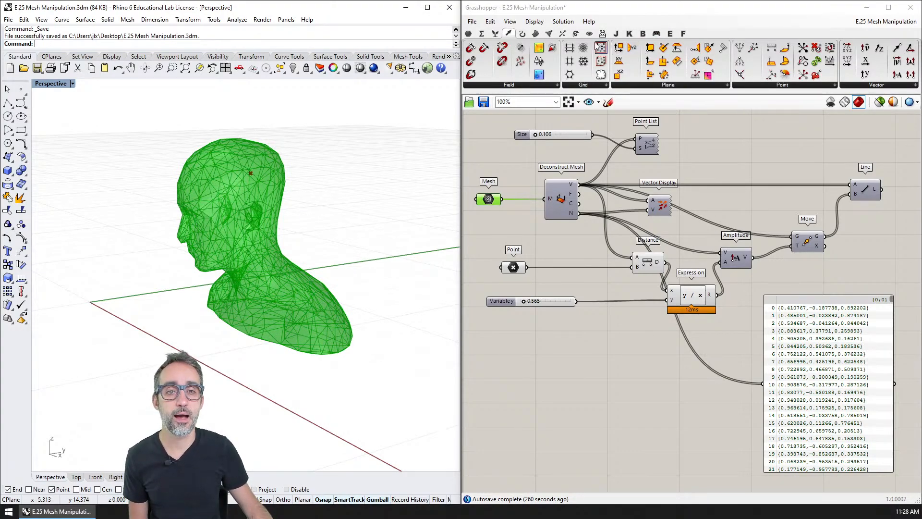
Step: Add a Bounding Box component below the definition and connect the Mesh parameter to its C input
left_click(539, 33)
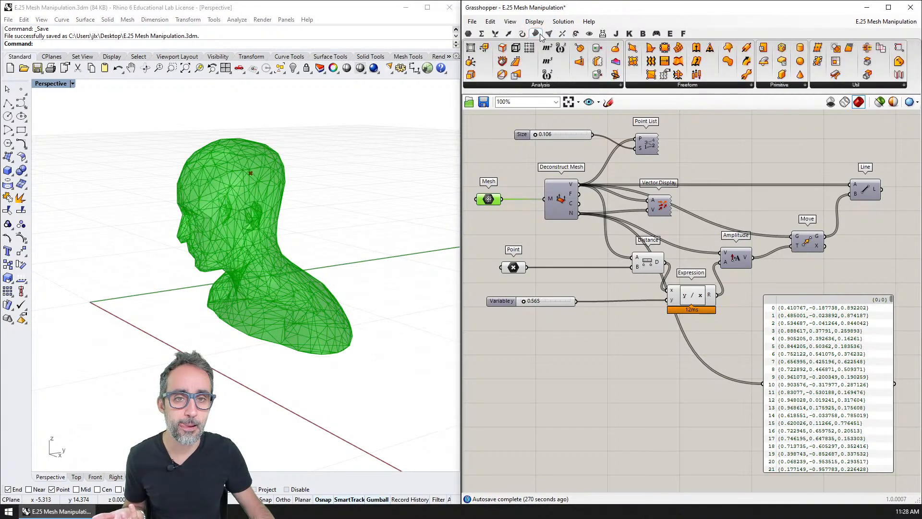
left_click(773, 85)
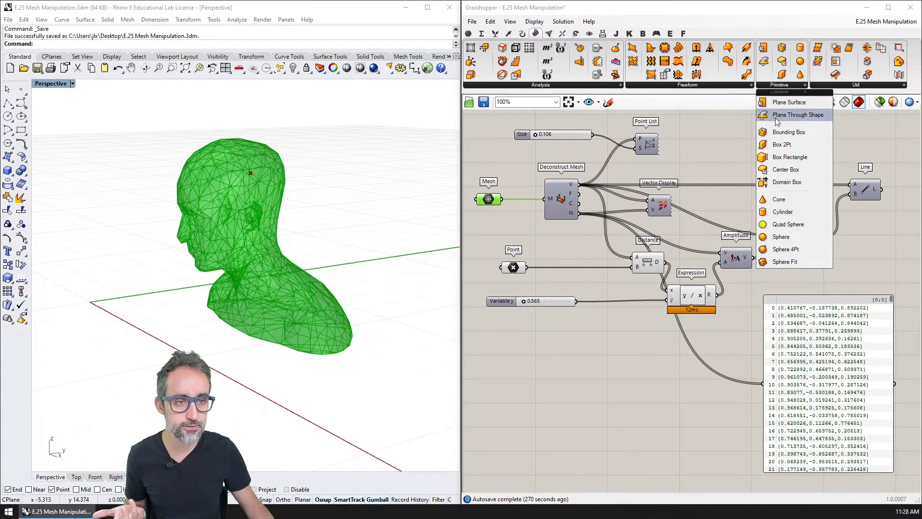
left_click_drag(775, 132, 588, 377)
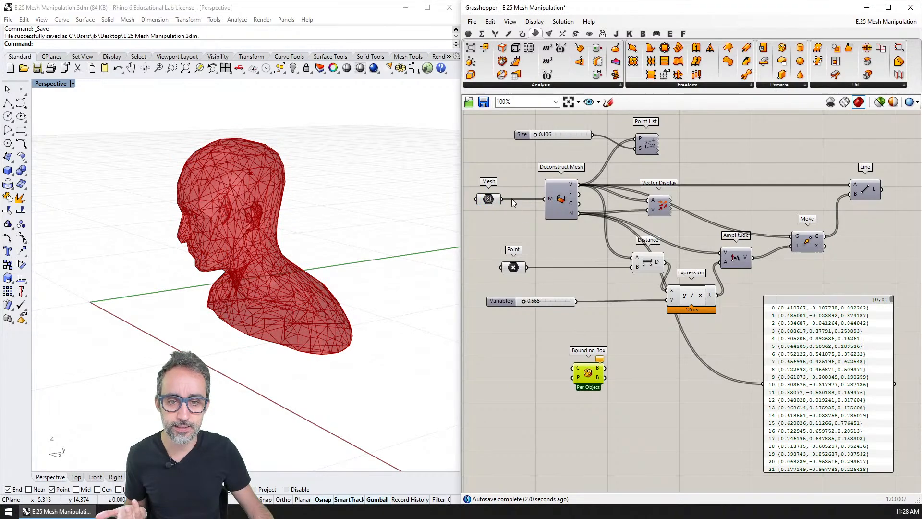
left_click_drag(502, 199, 575, 368)
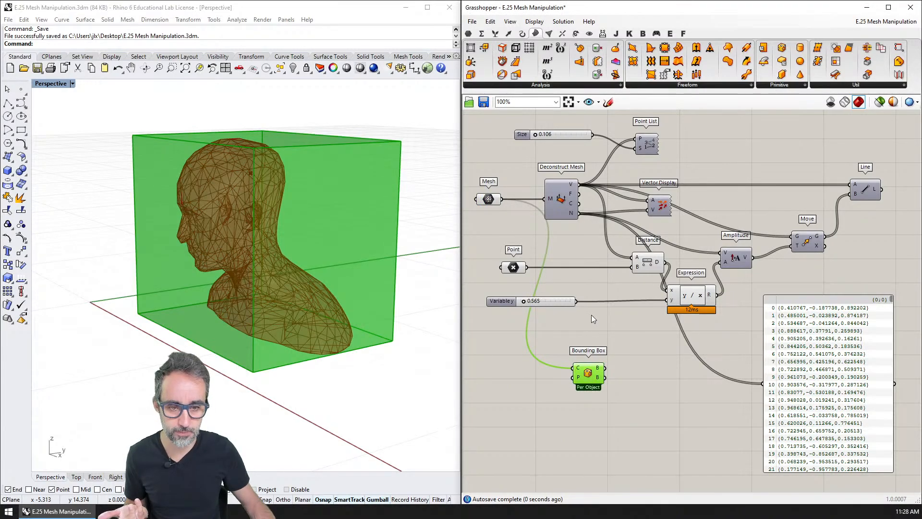
Step: Add a Box Corners component beside Bounding Box and connect the upper B output of Bounding Box to its input
right_click_drag(593, 325, 567, 245)
left_click(532, 84)
left_click(500, 100)
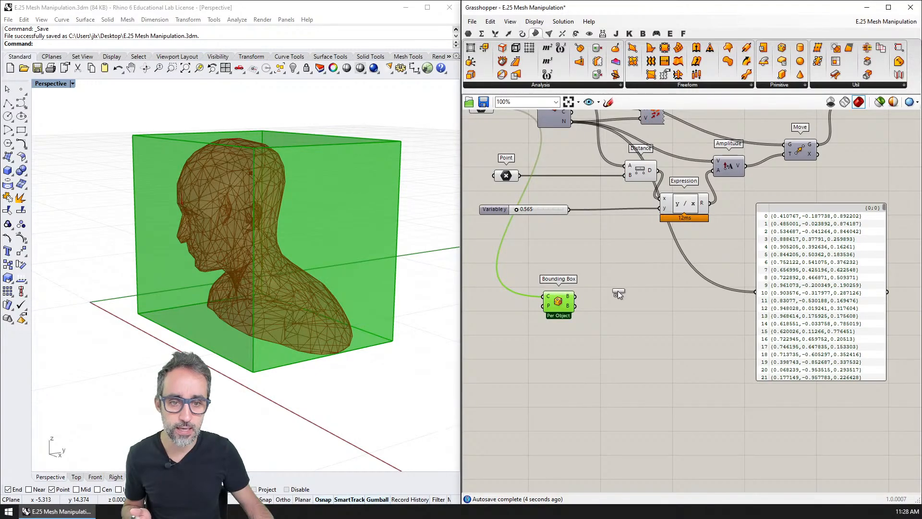
left_click(617, 290)
scroll(622, 286, "up", 4)
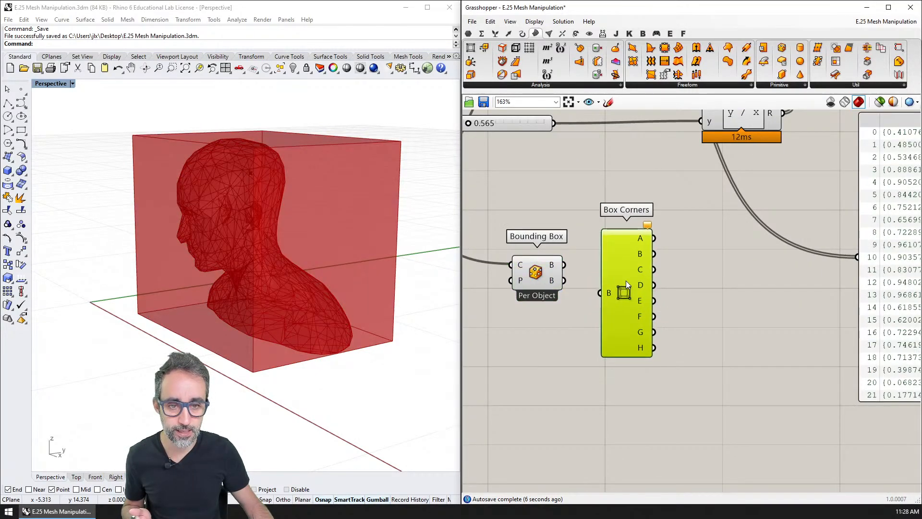
left_click_drag(626, 281, 626, 276)
left_click_drag(544, 266, 600, 288)
left_click_drag(632, 288, 624, 281)
right_click_drag(738, 268, 688, 261)
double_click(687, 261)
key("Escape")
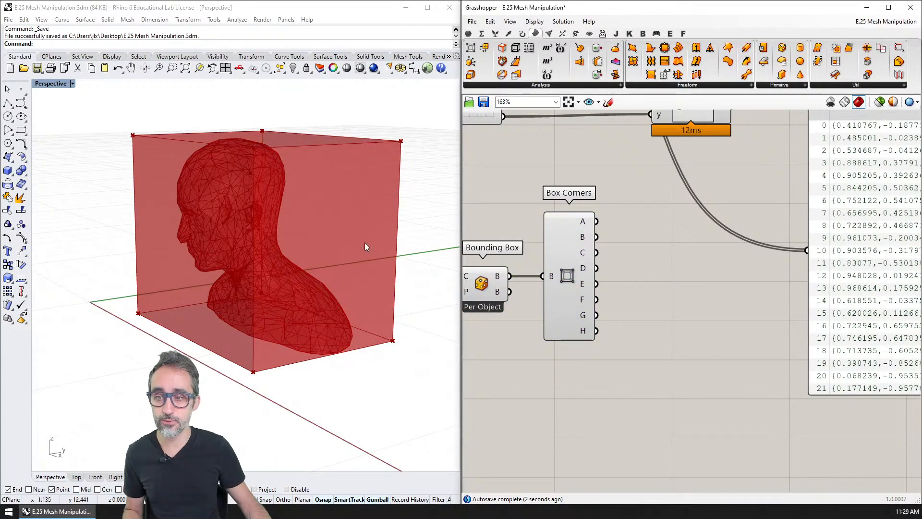
right_click_drag(365, 246, 185, 297)
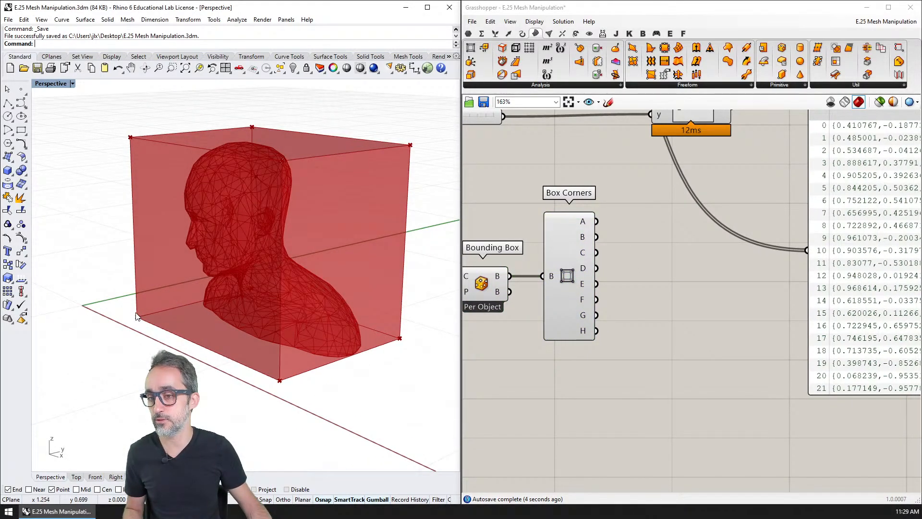
Step: Add a Point parameter beside Box Corners and connect corner output A to it
double_click(620, 217)
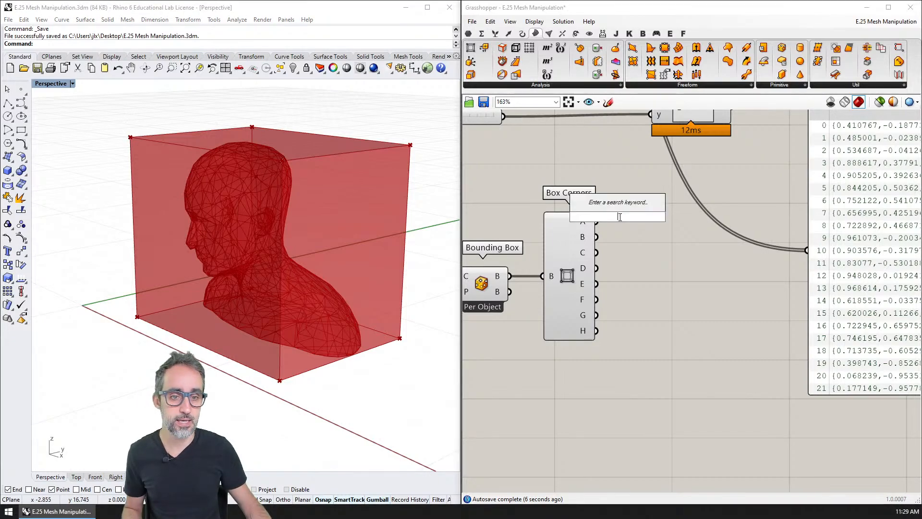
type("point")
key("Return")
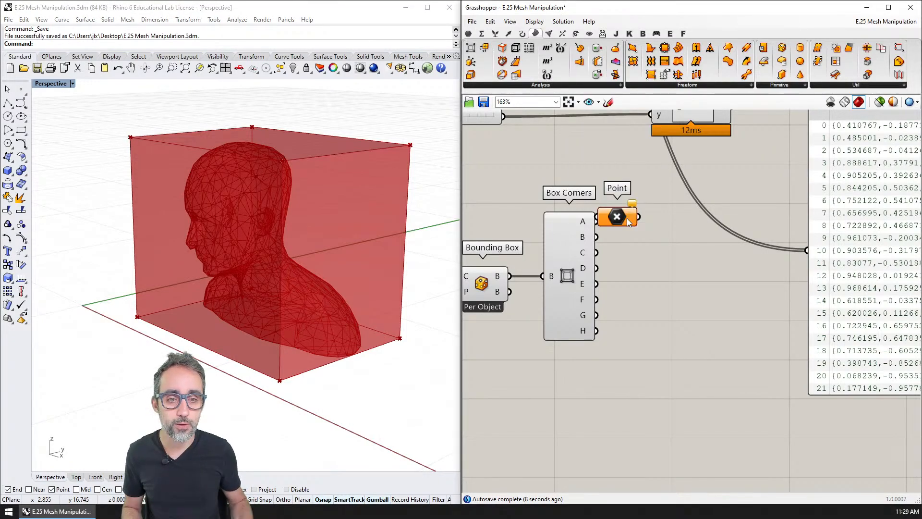
left_click_drag(627, 218, 658, 225)
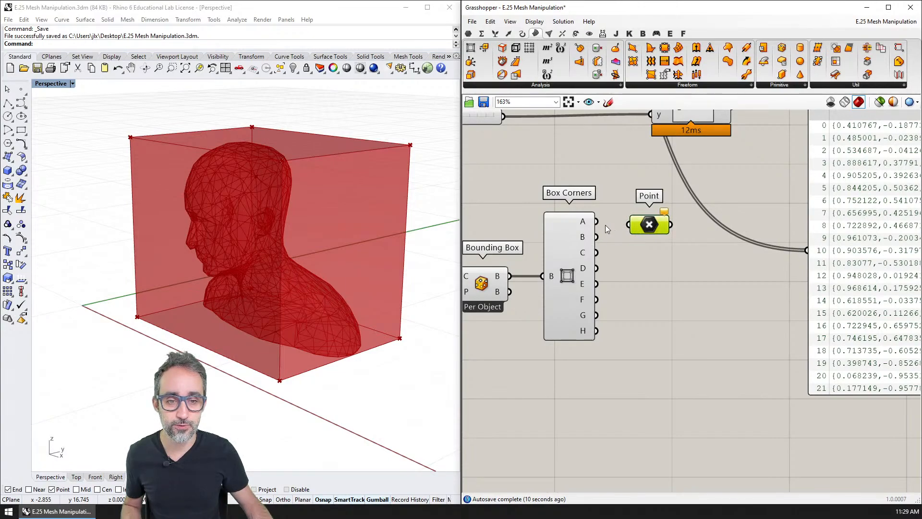
left_click_drag(596, 222, 659, 221)
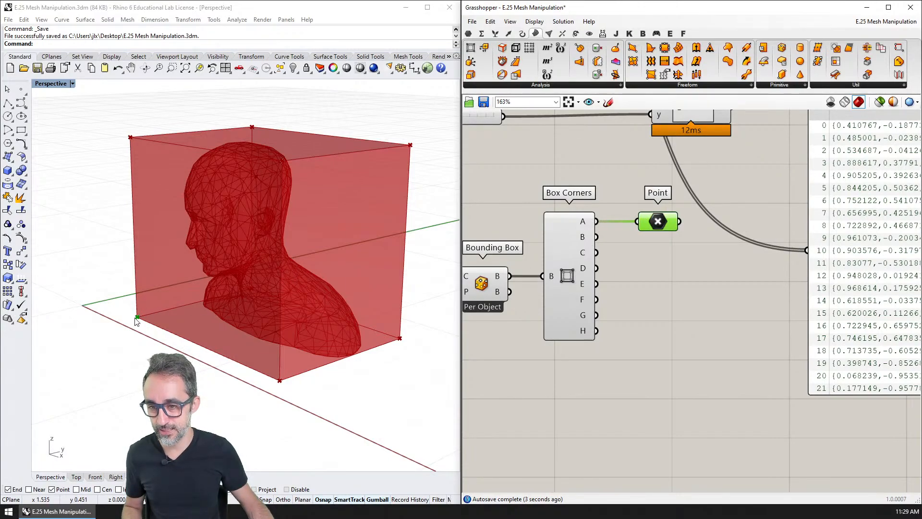
Step: Connect Box Corners outputs B to E to the Point parameter in turn to identify the corner above corner A
left_click_drag(596, 237, 637, 222, "shift")
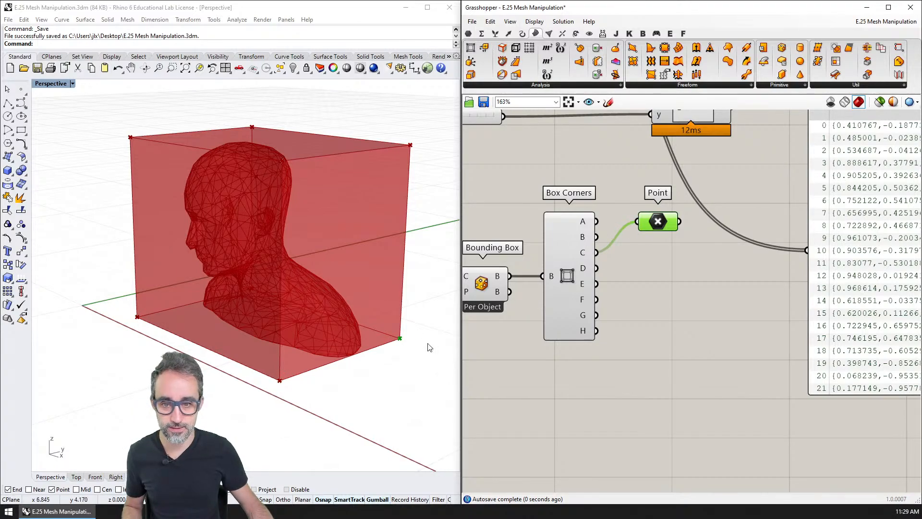
left_click_drag(596, 268, 637, 221)
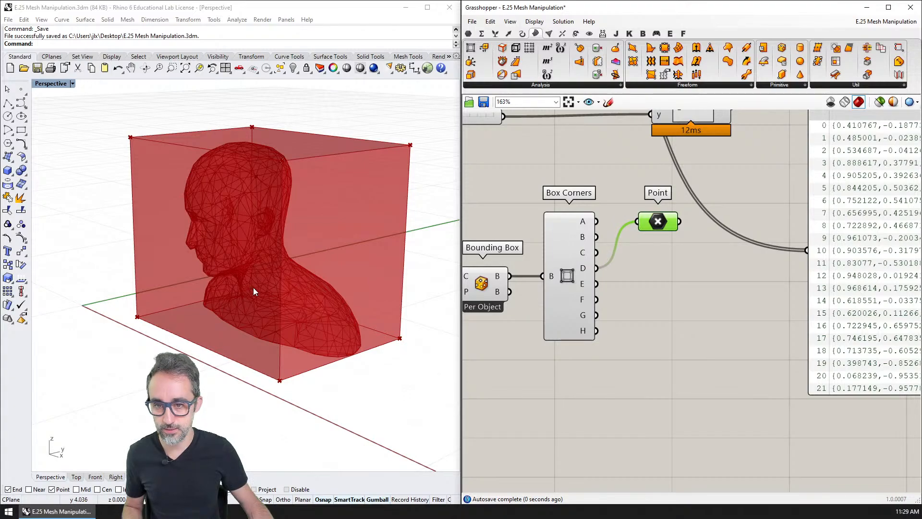
left_click_drag(597, 283, 637, 222)
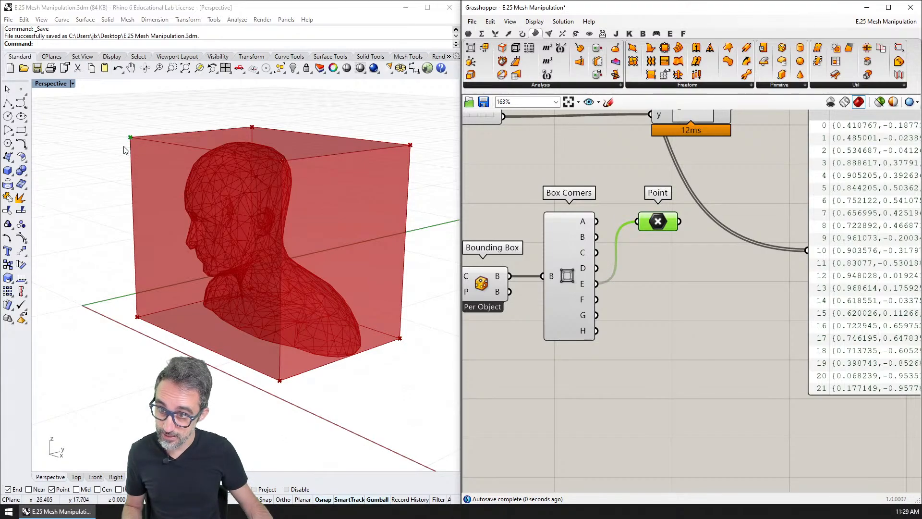
key("Delete")
Step: Add a Line component from Box Corners output A to output E, and delete the test Point parameter
double_click(642, 264)
type("l")
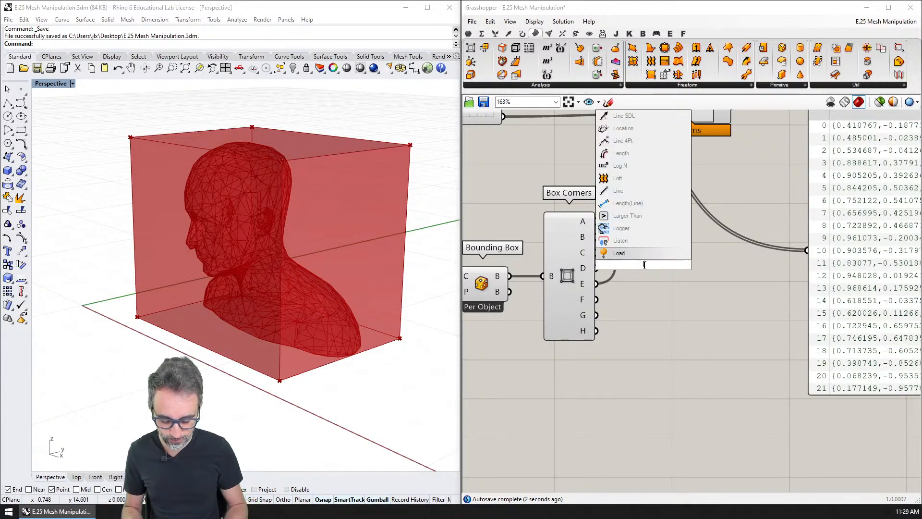
type("ine")
key("Return")
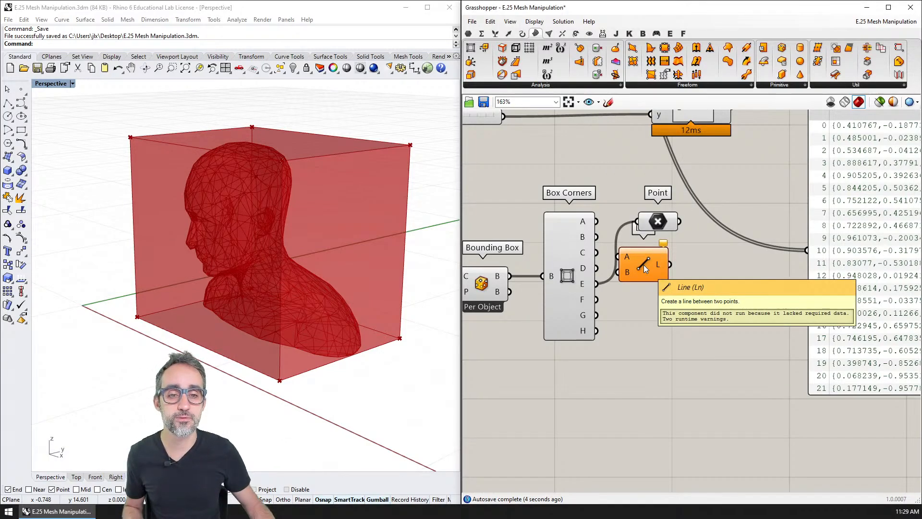
left_click_drag(596, 222, 621, 250)
left_click_drag(596, 284, 673, 238)
left_click(660, 223)
key("Delete")
Step: Hide the previews of the Box Corners and Bounding Box components
left_click(570, 258)
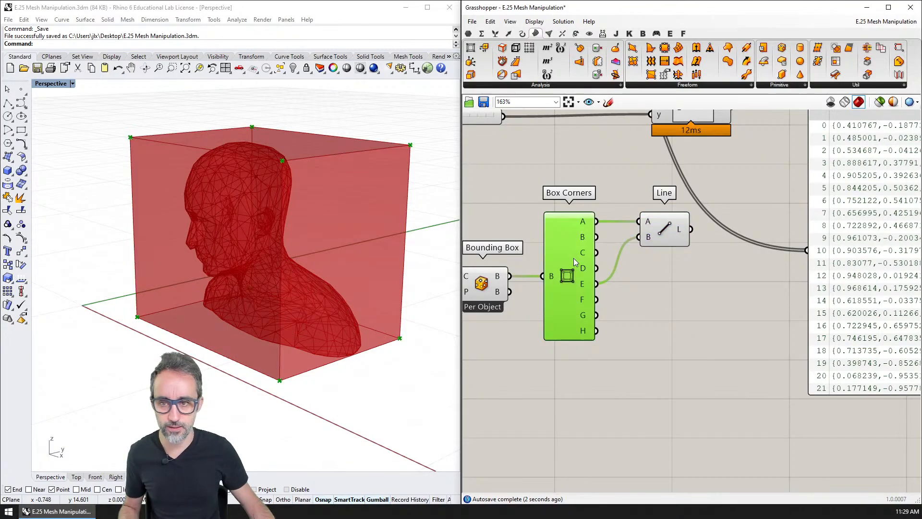
left_click(495, 293)
key("ctrl+q")
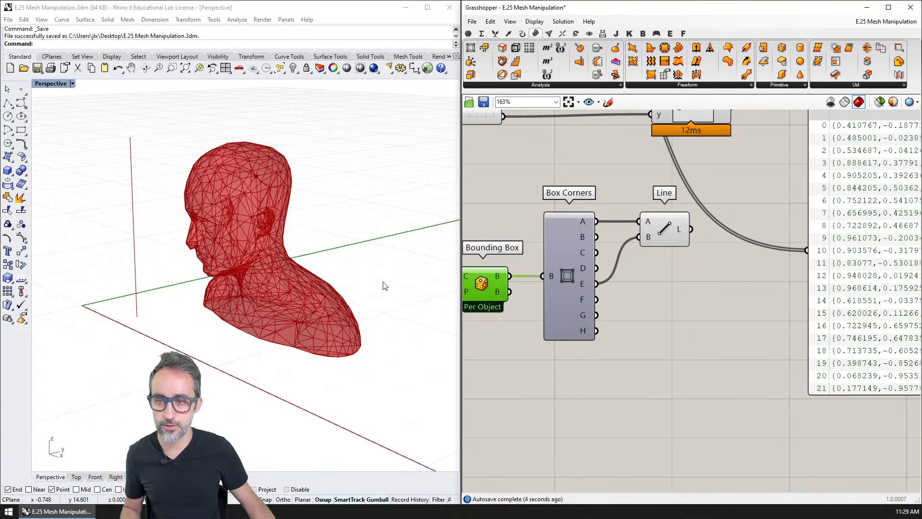
Step: Add an Evaluate Curve component below the Line component and connect the Line output L to its curve input C
mouse_move(155, 278)
right_mouse_down()
mouse_move(224, 260)
mouse_move(146, 267)
right_mouse_up()
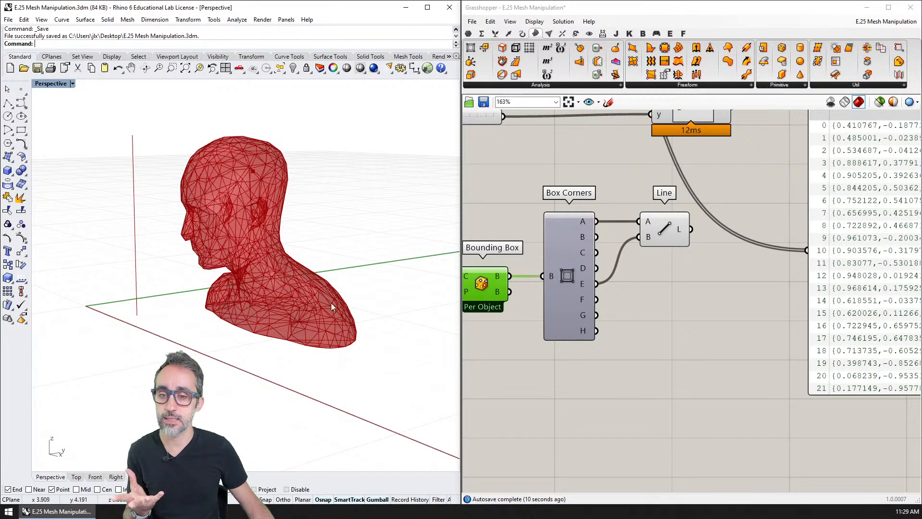
mouse_move(269, 231)
right_mouse_down()
mouse_move(304, 234)
mouse_move(277, 240)
right_mouse_up()
scroll(565, 249, "down", 3)
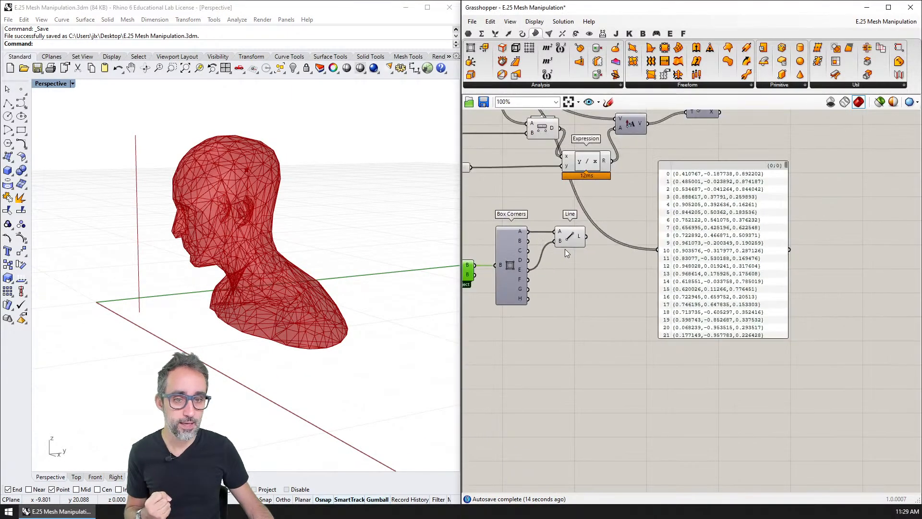
left_click(660, 297)
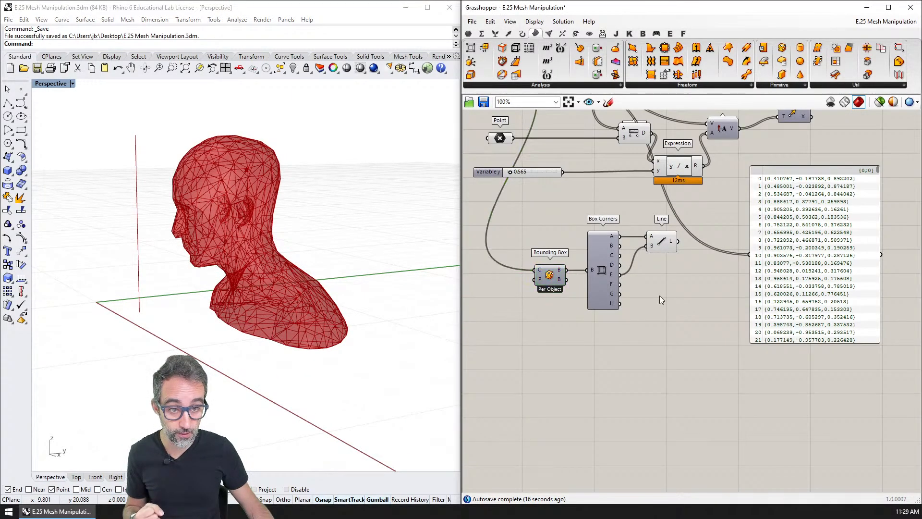
scroll(593, 153, "up", 1)
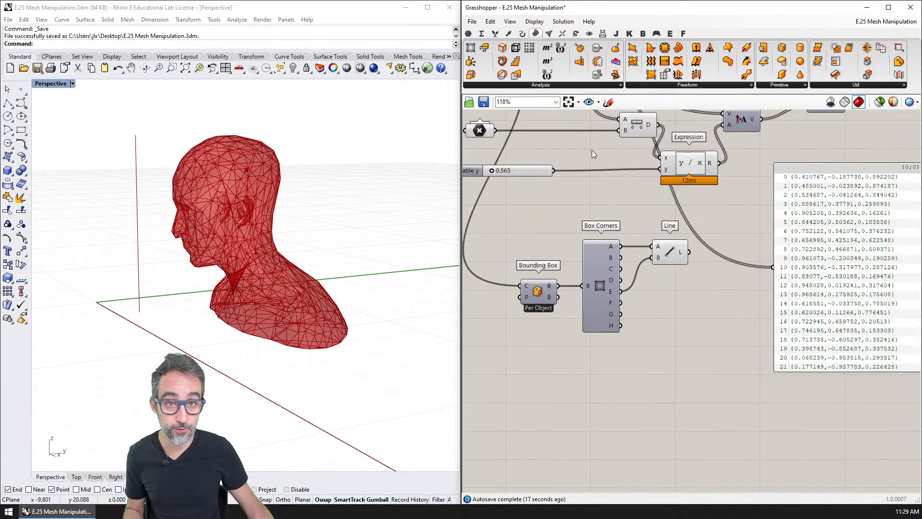
left_click(522, 34)
left_click(543, 86)
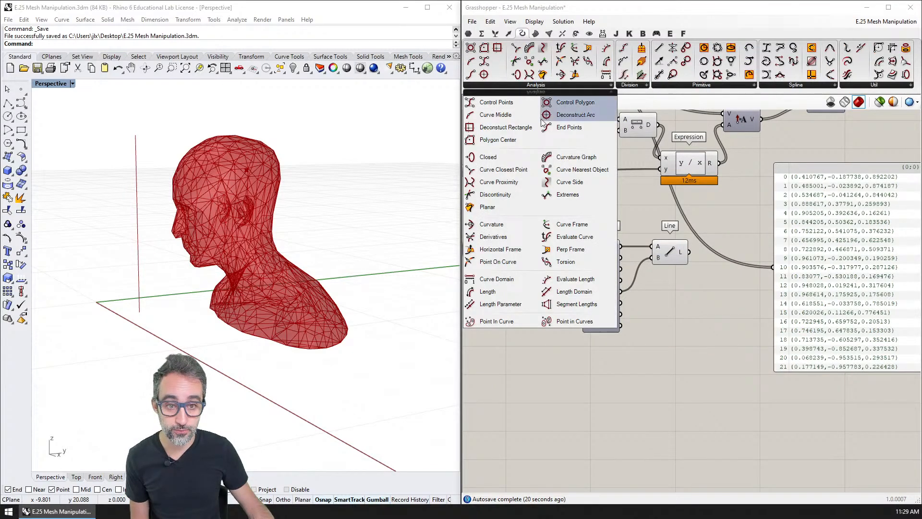
left_click_drag(575, 236, 661, 327)
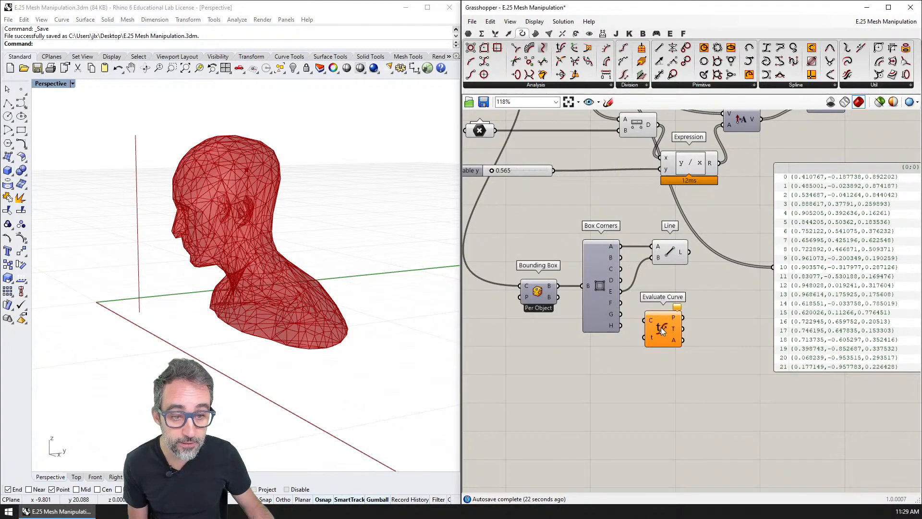
scroll(660, 327, "up", 1)
left_click_drag(693, 243, 659, 385)
Step: Create a number slider set to 1.000 and connect it to Evaluate Curve's parameter input t
double_click(537, 384)
type("1.000")
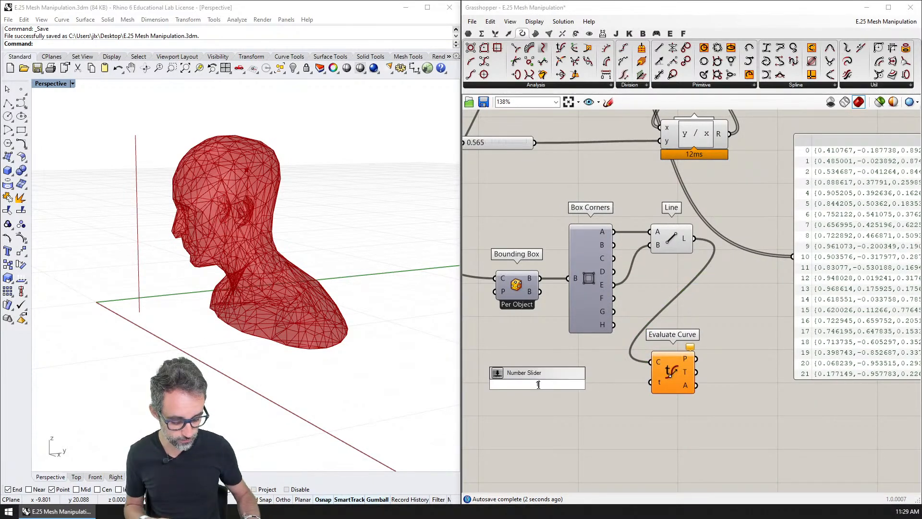
key("Return")
left_click_drag(592, 384, 650, 381)
right_click_drag(185, 280, 162, 291)
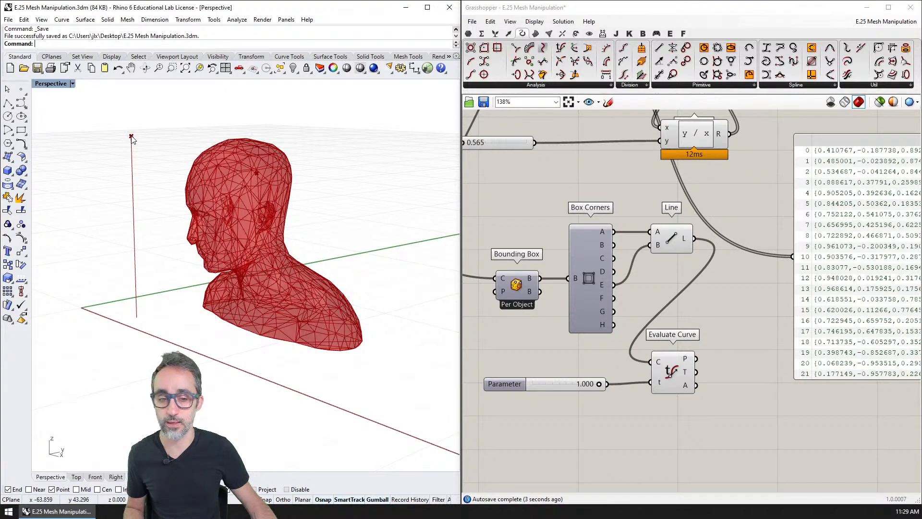
Step: Shift Evaluate Curve away from its slider and vary the slider across its range, leaving it at 0.364
left_click_drag(665, 367, 706, 368)
right_click(696, 363)
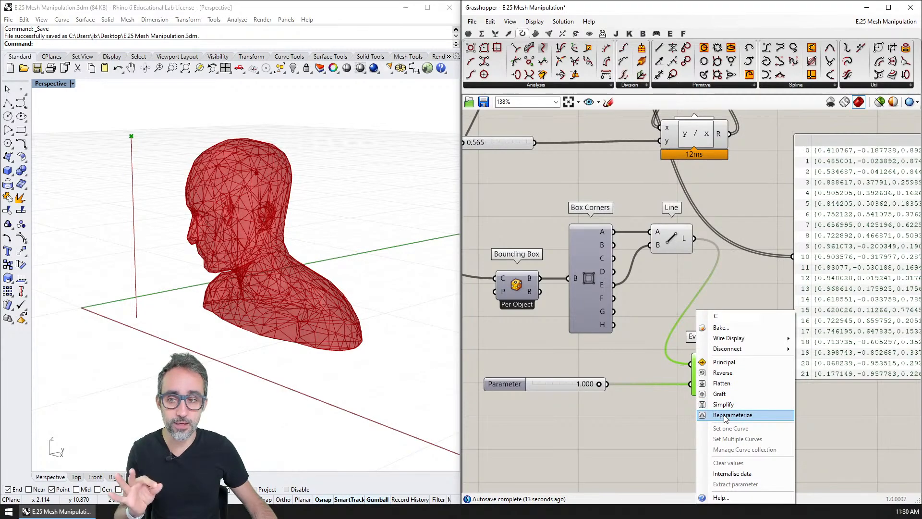
left_click(626, 397)
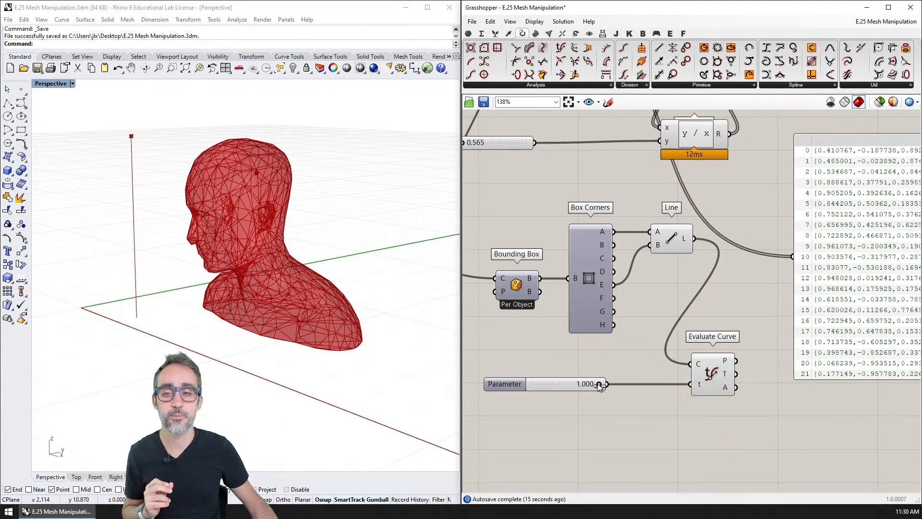
left_click_drag(599, 383, 560, 385)
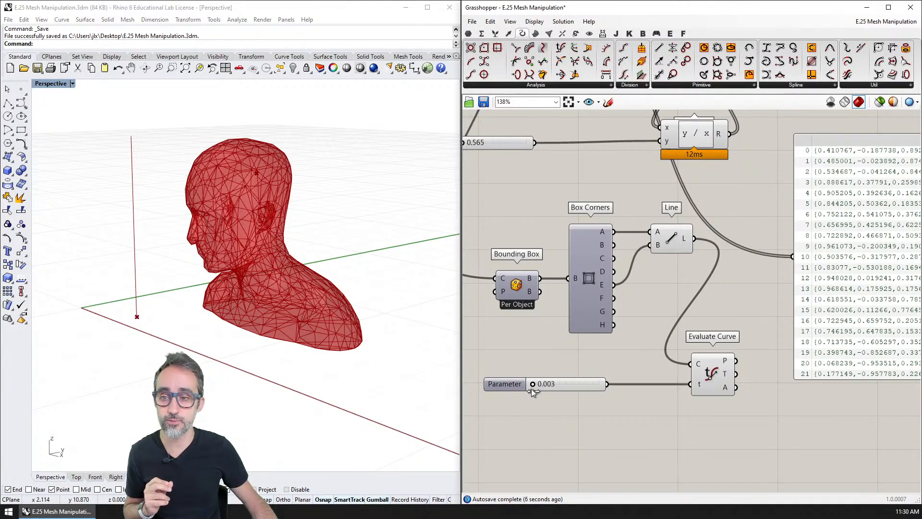
left_click_drag(533, 384, 598, 384)
Step: Move the vertex normals panel farther away from the attractor components to free up canvas space
scroll(604, 394, "down", 5)
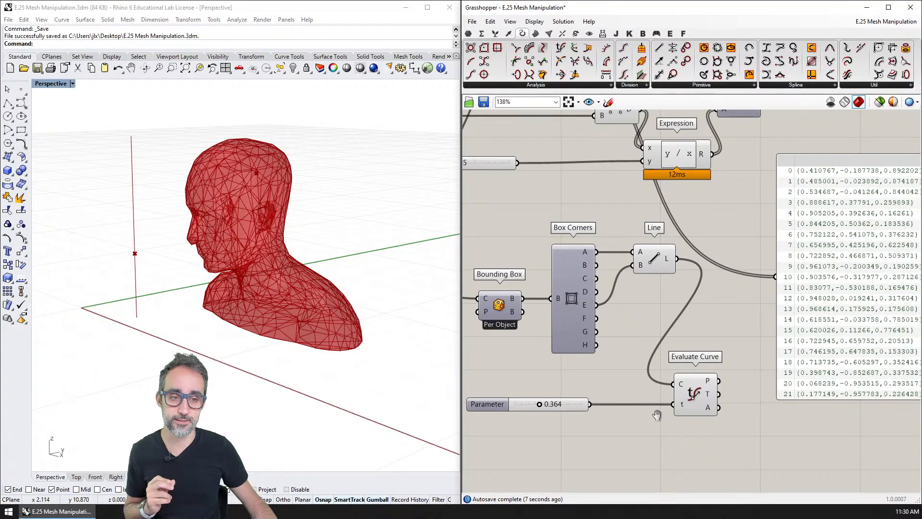
scroll(645, 361, "up", 2)
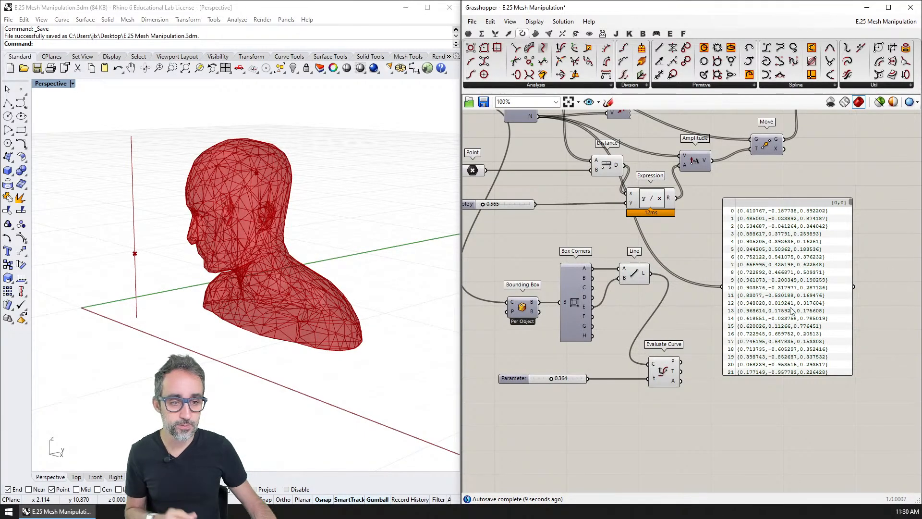
left_click_drag(778, 310, 823, 298)
right_click_drag(824, 298, 677, 288)
left_click_drag(714, 274, 820, 254)
right_click_drag(608, 283, 721, 278)
right_click_drag(678, 246, 697, 314)
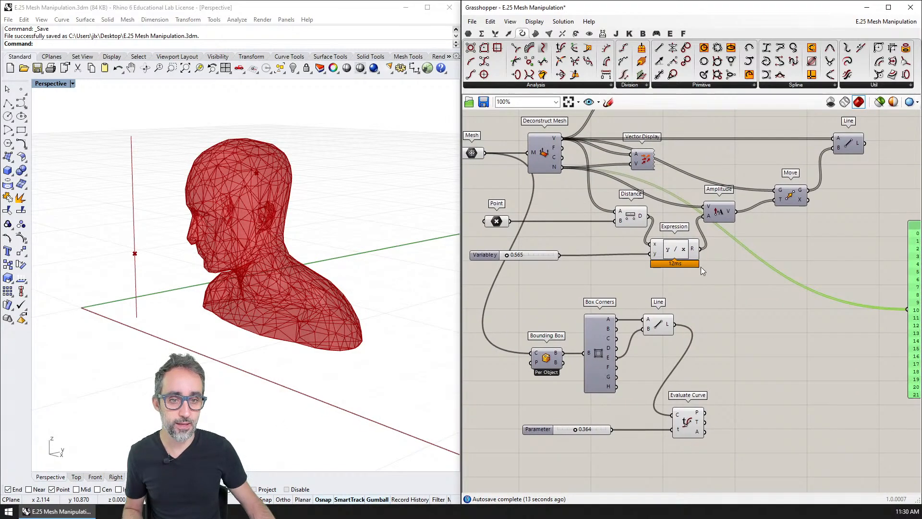
Step: Add a point Deconstruct component beside Evaluate Curve and feed it the evaluated point from output P
left_click(508, 34)
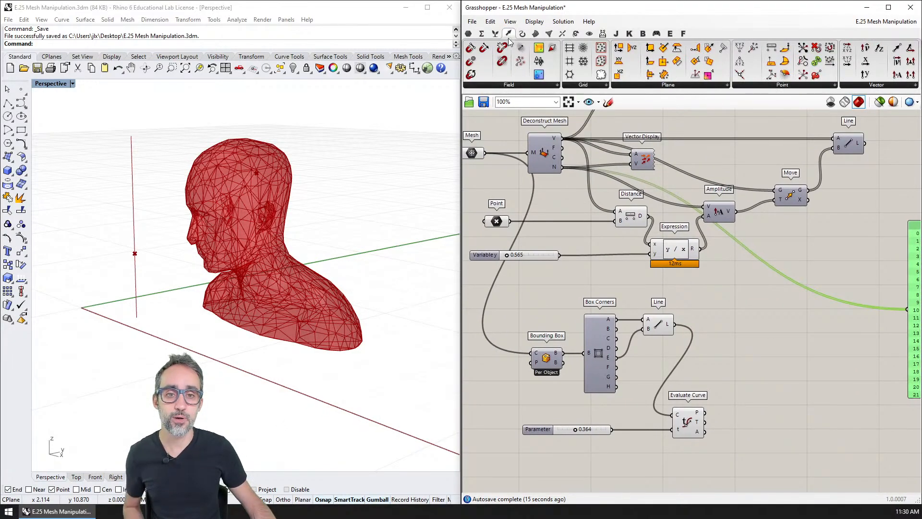
left_click(728, 352)
right_click_drag(684, 416, 711, 329)
scroll(712, 329, "up", 3)
scroll(713, 334, "down", 1)
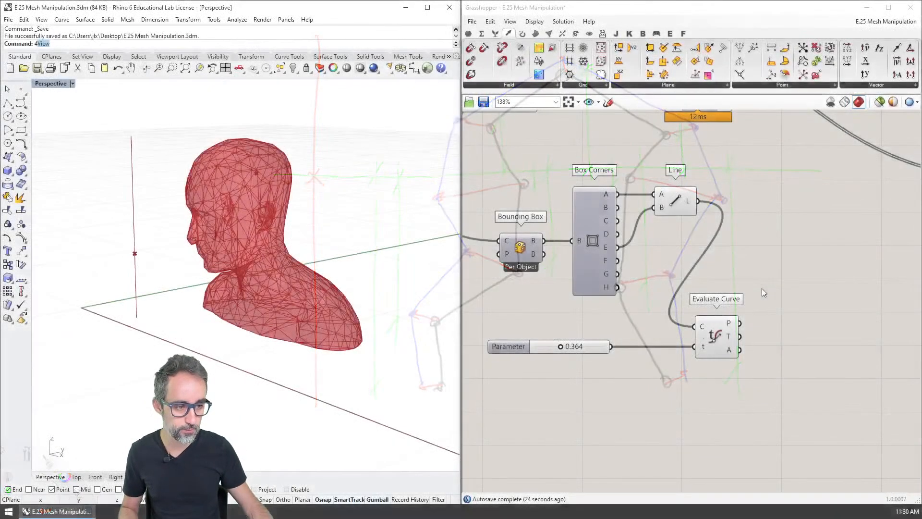
right_click_drag(762, 288, 723, 358)
scroll(723, 358, "down", 2)
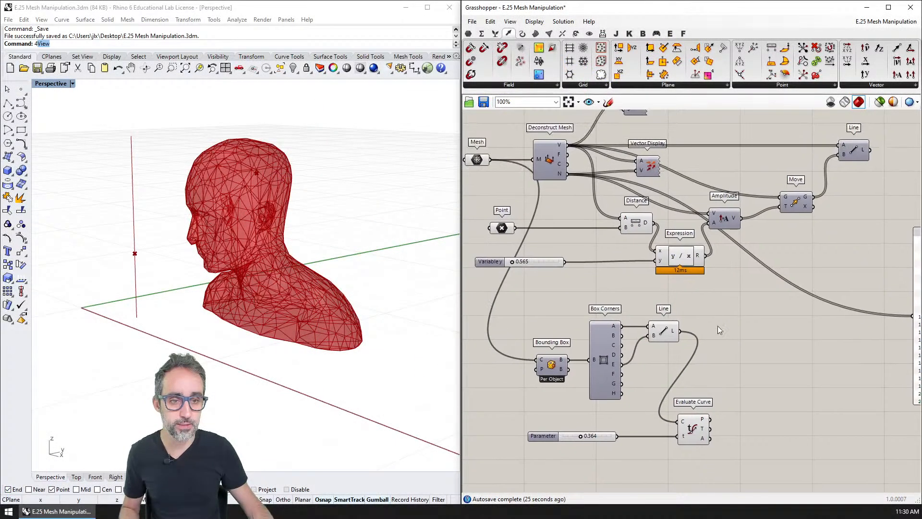
left_click(774, 85)
left_click_drag(823, 103, 750, 391)
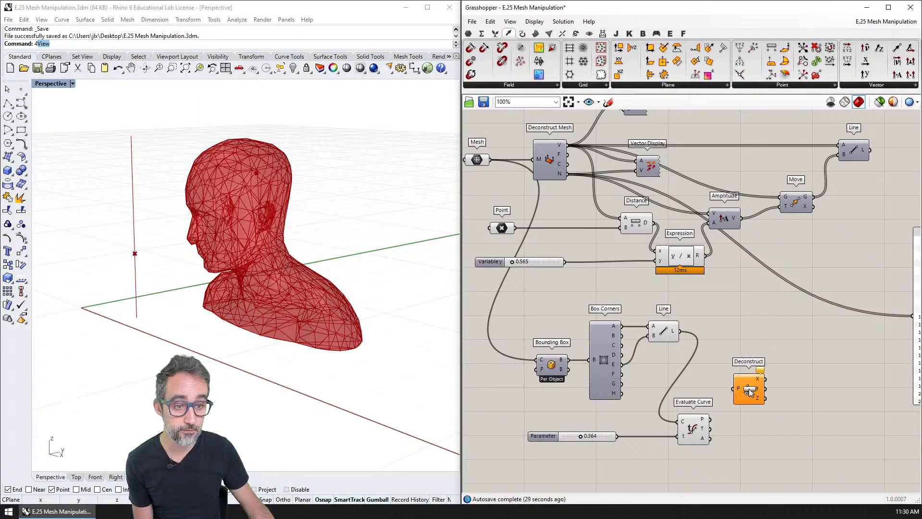
left_click_drag(711, 421, 742, 417)
Step: Place the panel beside the Deconstruct component and connect the Z output to it
right_click_drag(796, 426, 683, 324)
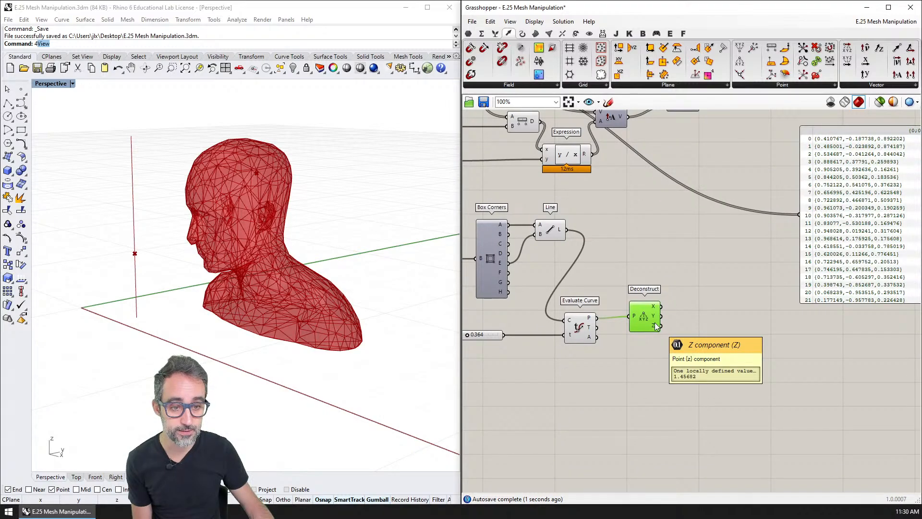
left_click_drag(845, 251, 782, 327)
left_click_drag(661, 325, 741, 322)
right_click_drag(636, 276, 690, 347)
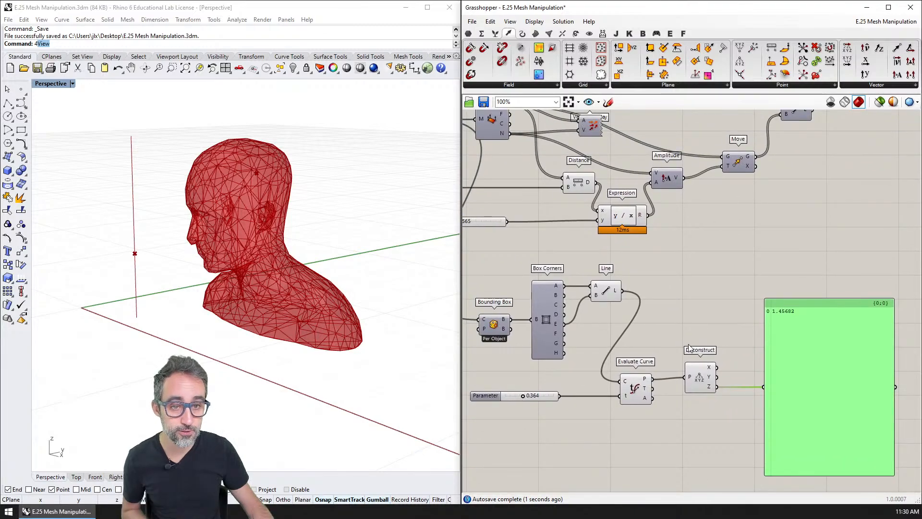
left_click_drag(606, 291, 607, 295)
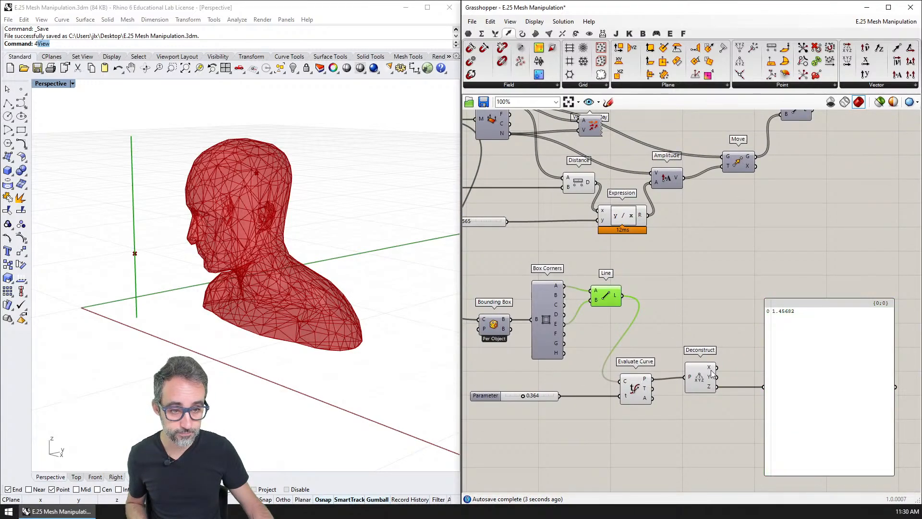
Step: Duplicate the Deconstruct component above the original and connect Deconstruct Mesh's vertices output V to the copy
right_click_drag(603, 201, 647, 238)
left_click_drag(747, 421, 740, 306, "alt")
left_click_drag(554, 142, 727, 312)
Step: Connect the vertex Deconstruct's Z output to the panel, inspect the values, and move the panel lower on the canvas
right_click_drag(749, 323, 727, 254)
left_click_drag(737, 253, 786, 354)
scroll(779, 307, "up", 3)
right_click_drag(779, 308, 607, 232)
right_click_drag(700, 270, 678, 237)
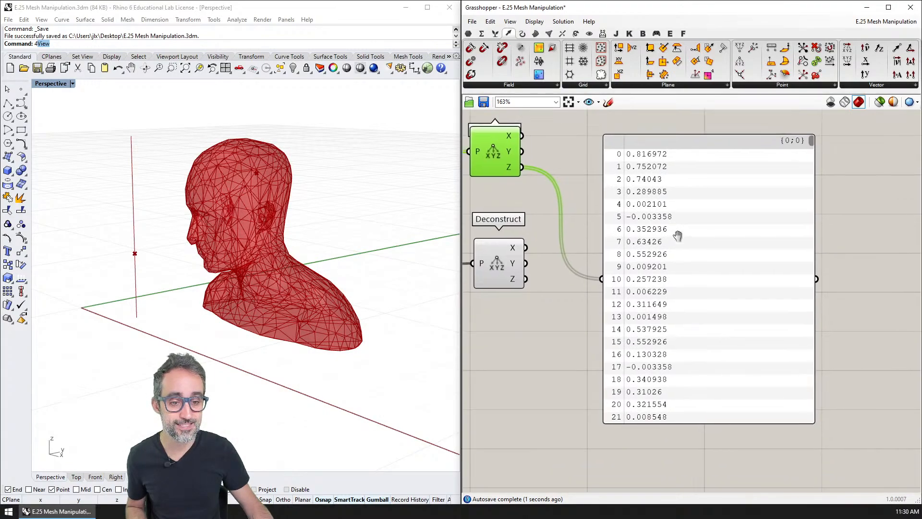
scroll(677, 237, "down", 1)
left_click_drag(689, 265, 734, 380)
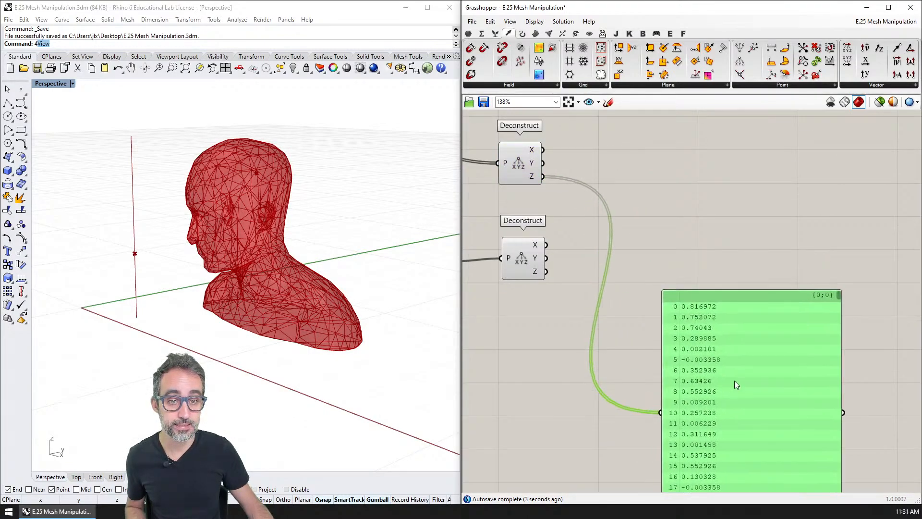
Step: Add an Expression component beside the two Deconstruct components
double_click(681, 166)
type("6xpression")
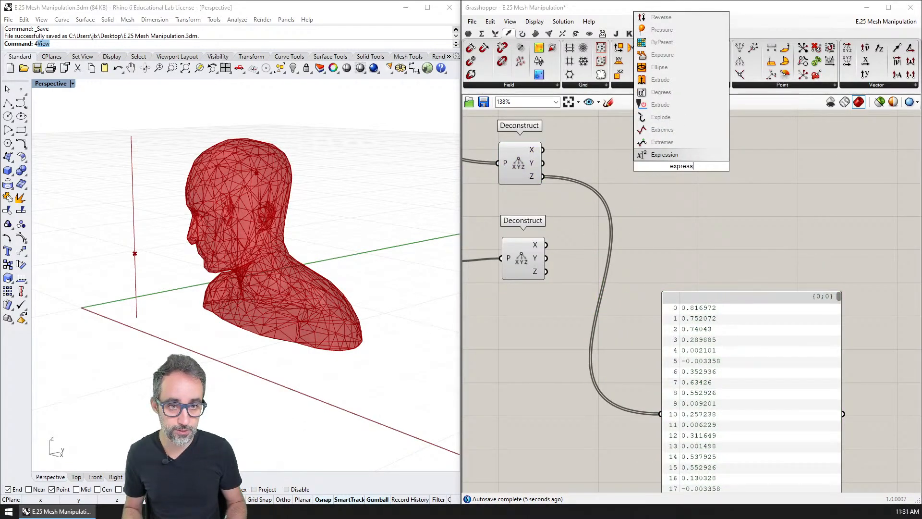
key("Return")
scroll(653, 177, "up", 2)
scroll(652, 177, "up", 2)
Step: Rename the Expression component's inputs x and y to zV and zA
right_click(587, 191)
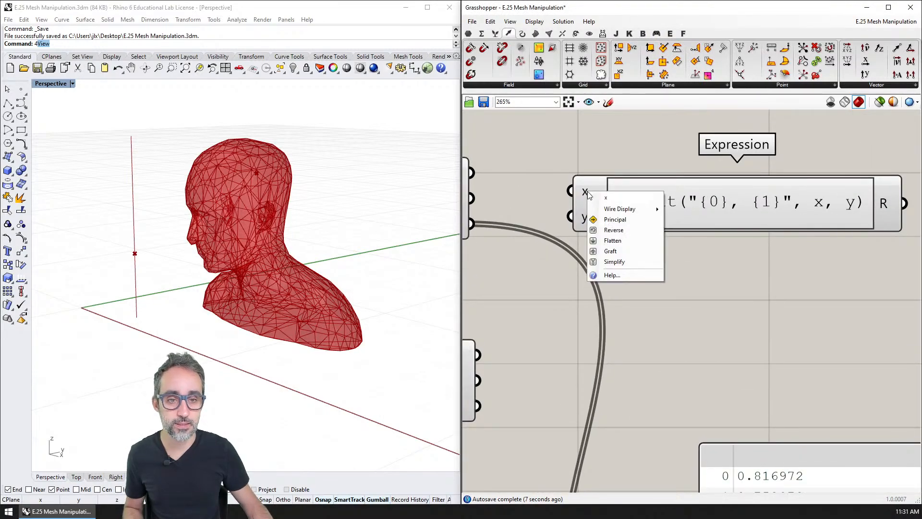
type("z")
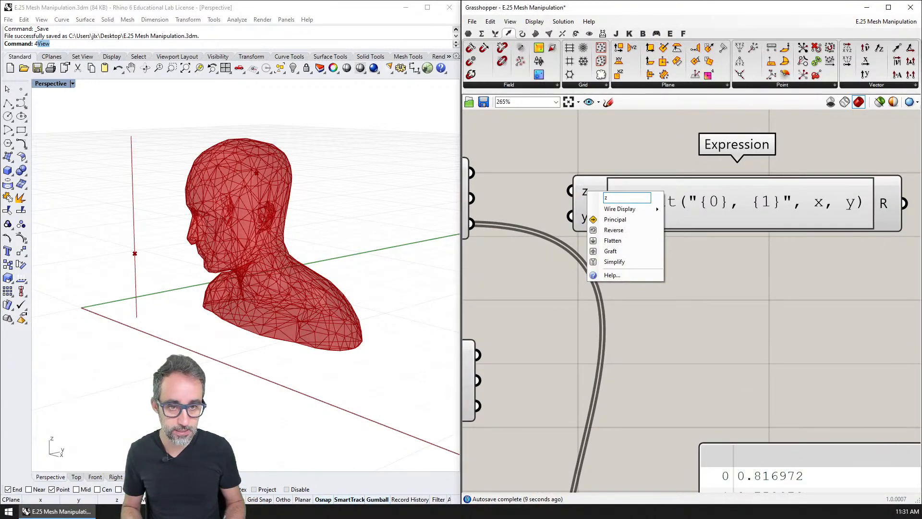
type("V")
key("Return")
right_click(600, 224)
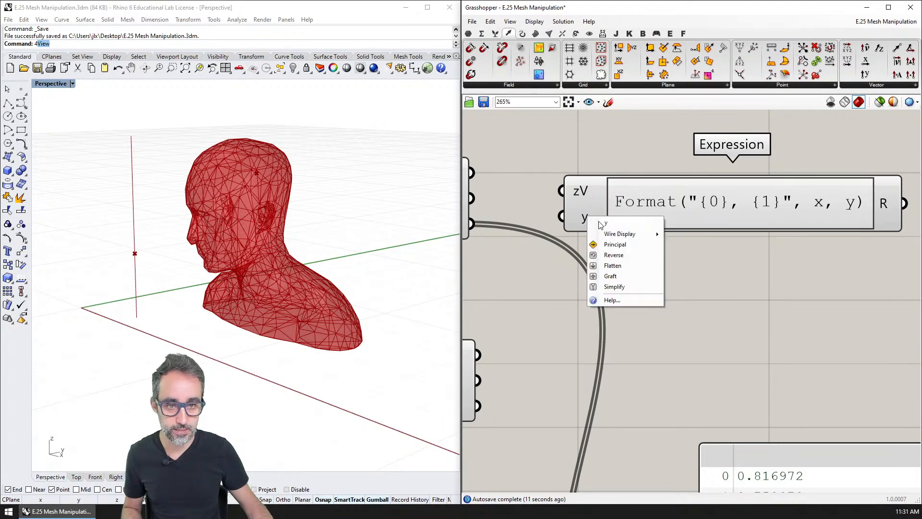
type("ZA")
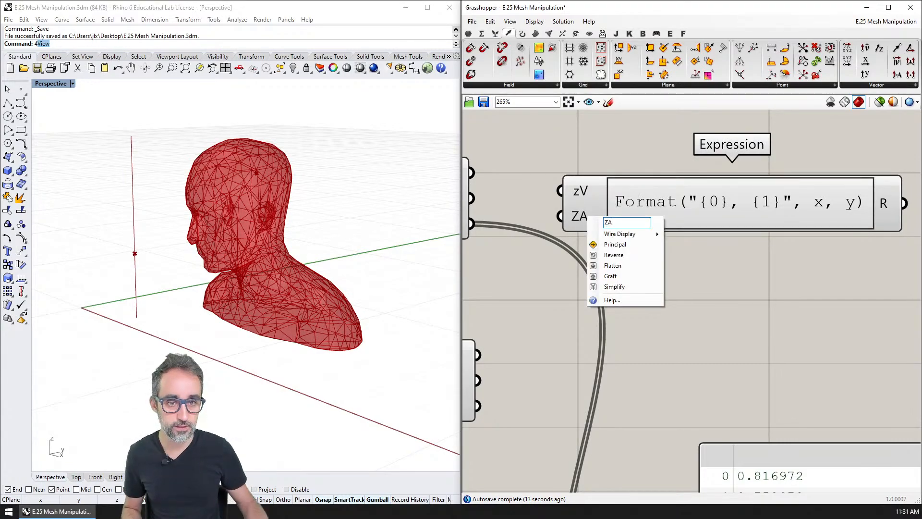
key("BackSpace")
key("BackSpace")
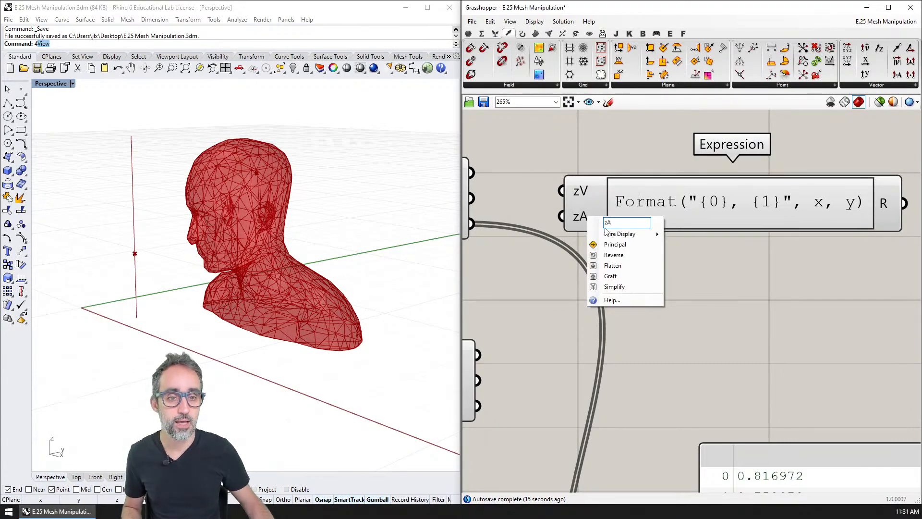
key("Return")
Step: Connect the vertex Deconstruct's Z output to zV and the attractor point's Z output to zA
scroll(609, 308, "down", 3)
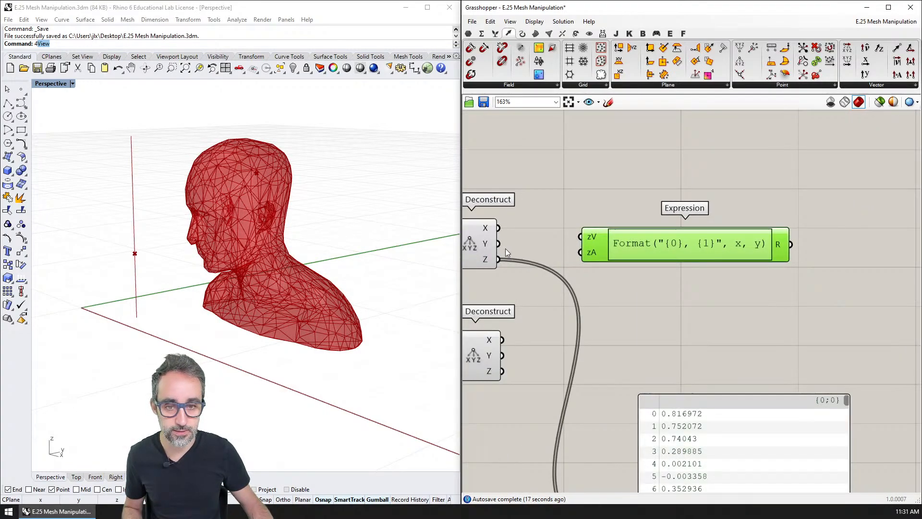
left_click_drag(498, 259, 580, 236)
left_click_drag(502, 370, 580, 252)
Step: Replace the default formula in the Expression component with zA - zV
double_click(673, 244)
key("ctrl+a")
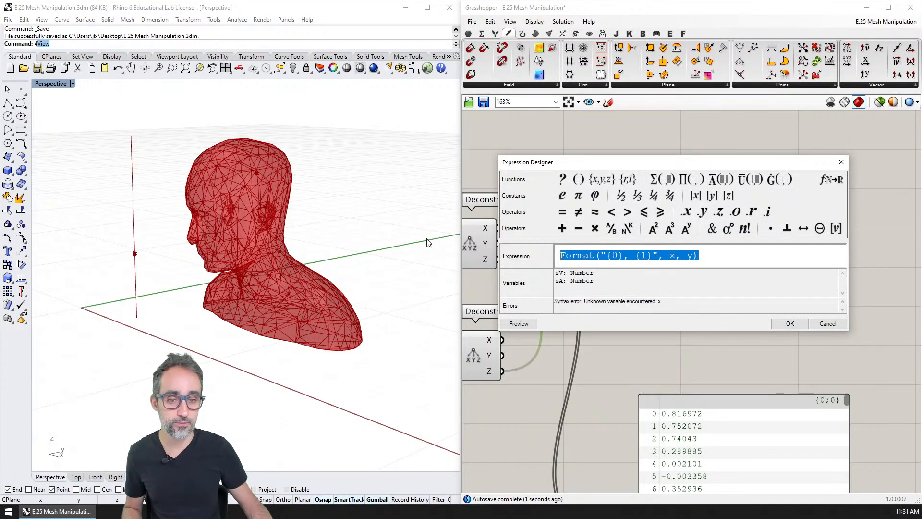
type("Z")
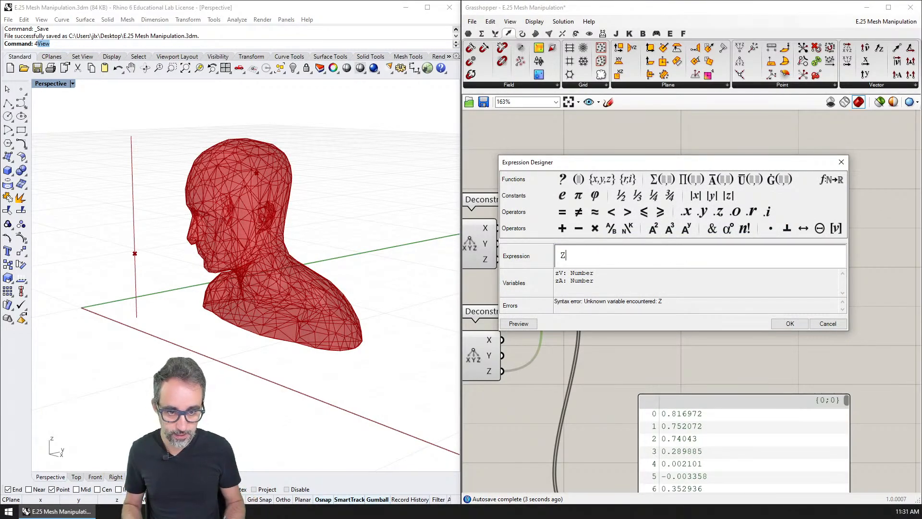
type("A - zV")
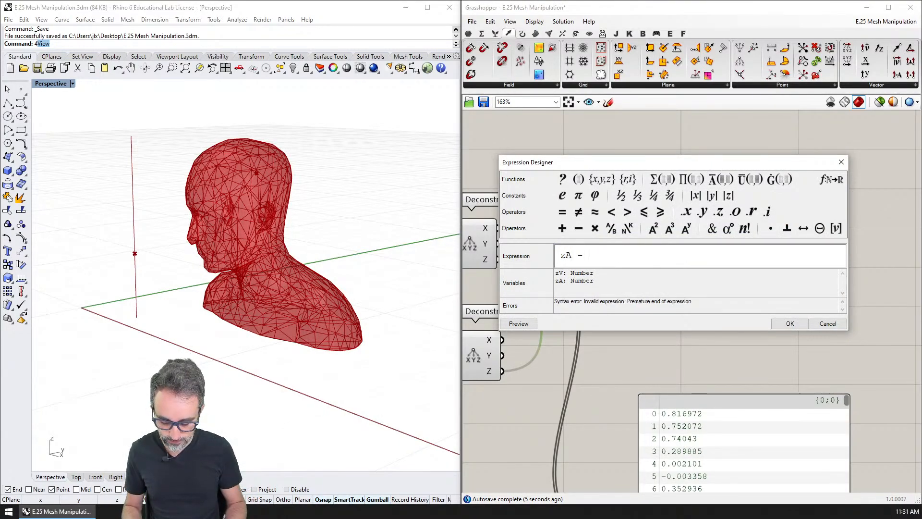
left_click(789, 324)
Step: Connect the Expression output R to the panel and scroll through the list of differences
scroll(679, 218, "down", 2)
left_click_drag(733, 168, 663, 380)
scroll(661, 376, "up", 2)
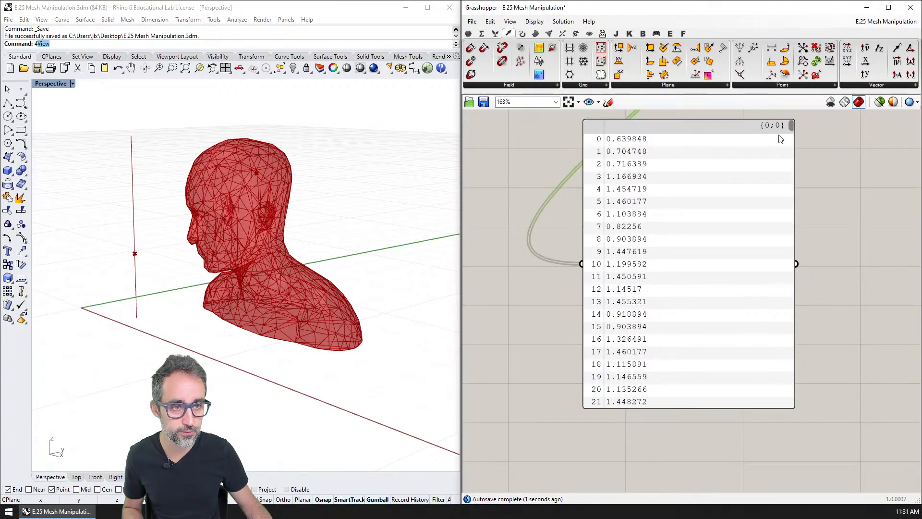
left_click_drag(792, 126, 789, 137)
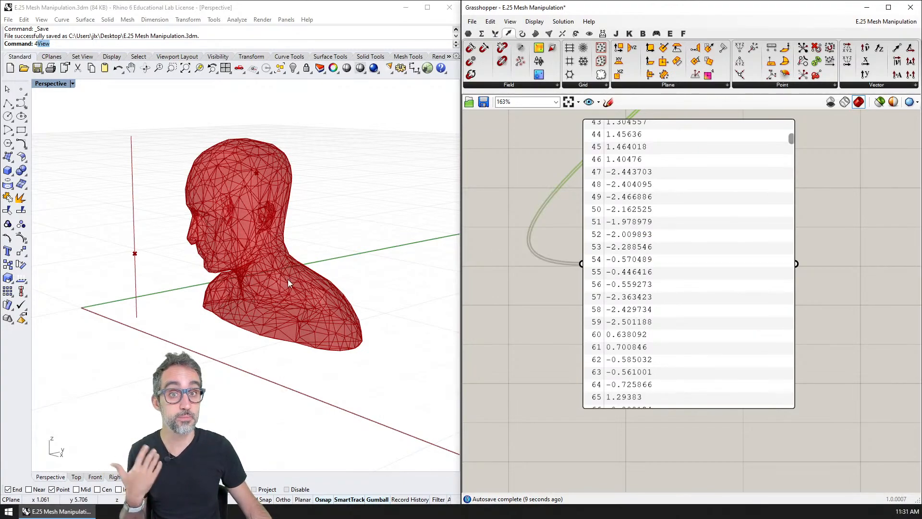
Step: Review the zA - zV expression, its input wiring and the existing Amplitude, Move and Line chain
scroll(538, 211, "down", 2)
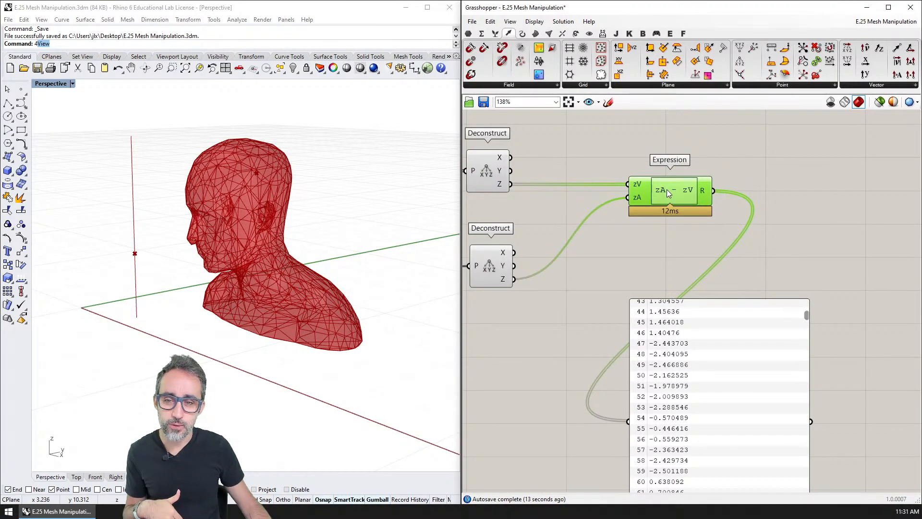
scroll(606, 209, "up", 2)
right_click_drag(609, 222, 643, 213)
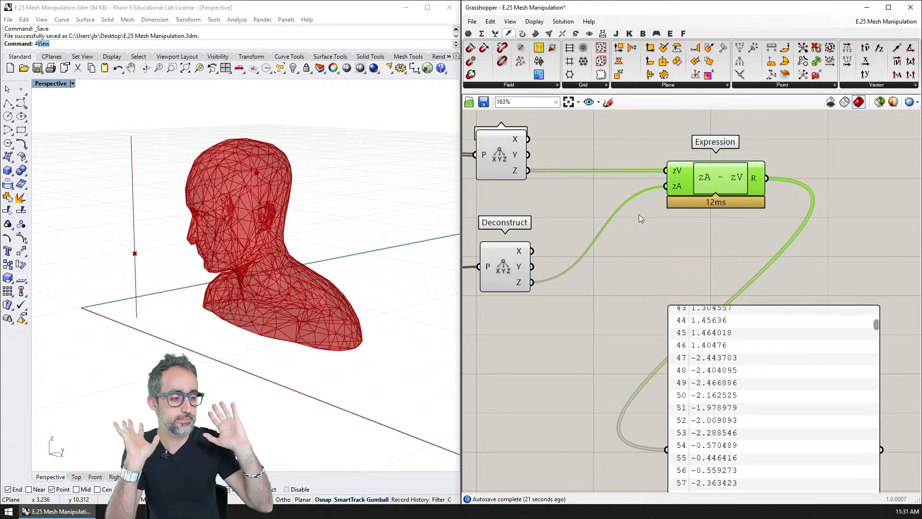
right_click_drag(658, 136, 644, 227)
scroll(645, 226, "down", 1)
scroll(693, 256, "up", 3)
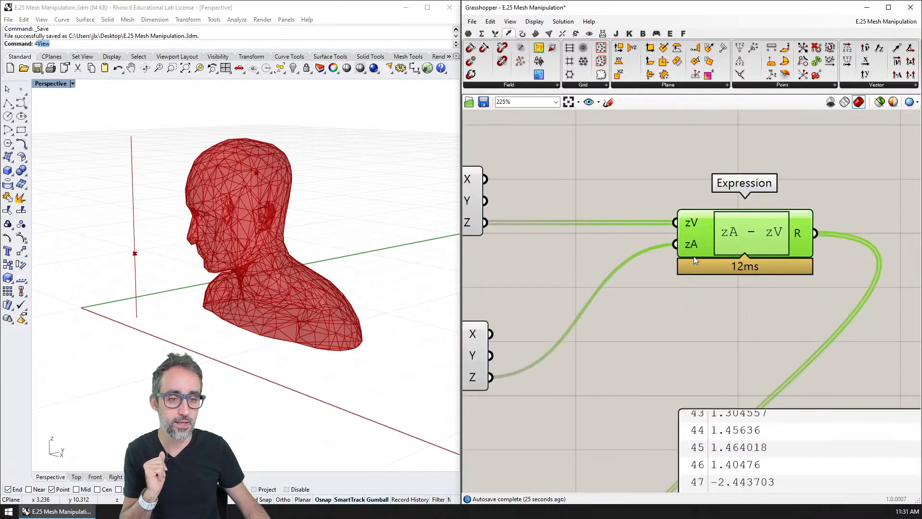
scroll(713, 269, "down", 5)
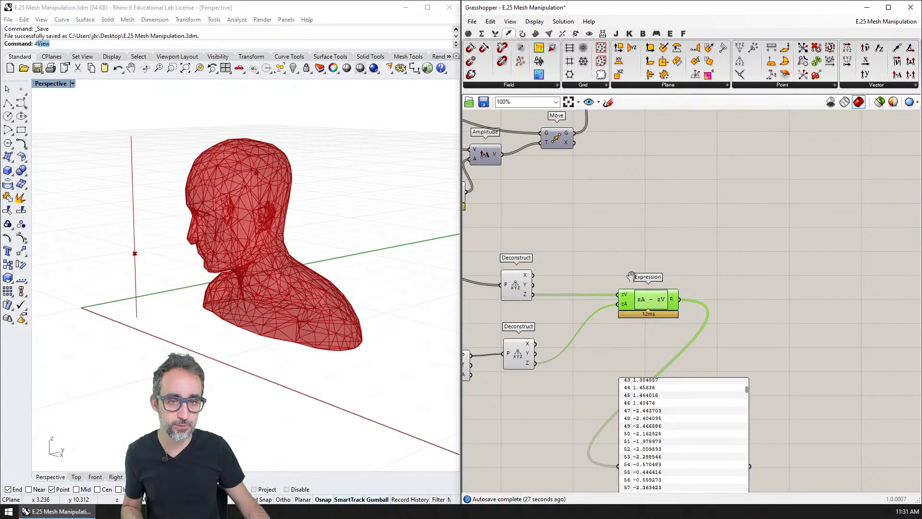
right_click_drag(748, 242, 784, 236)
left_click(780, 226)
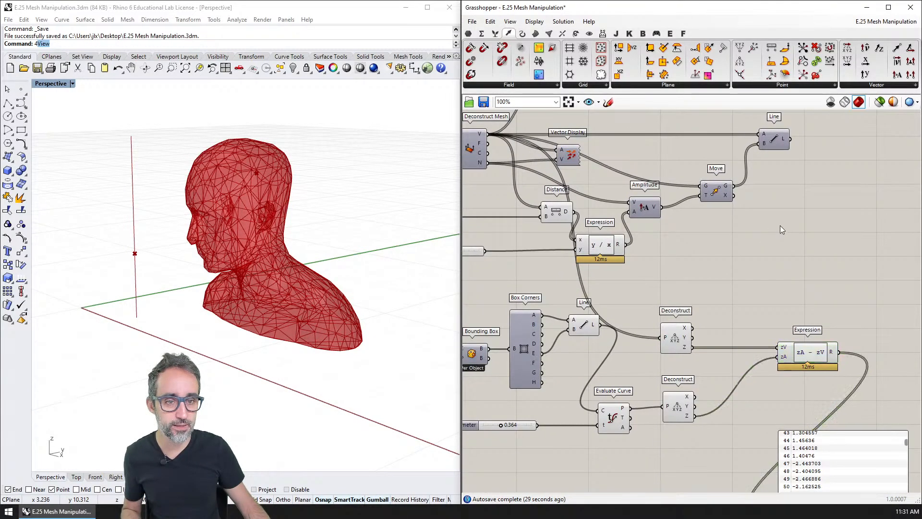
left_click_drag(822, 127, 639, 210)
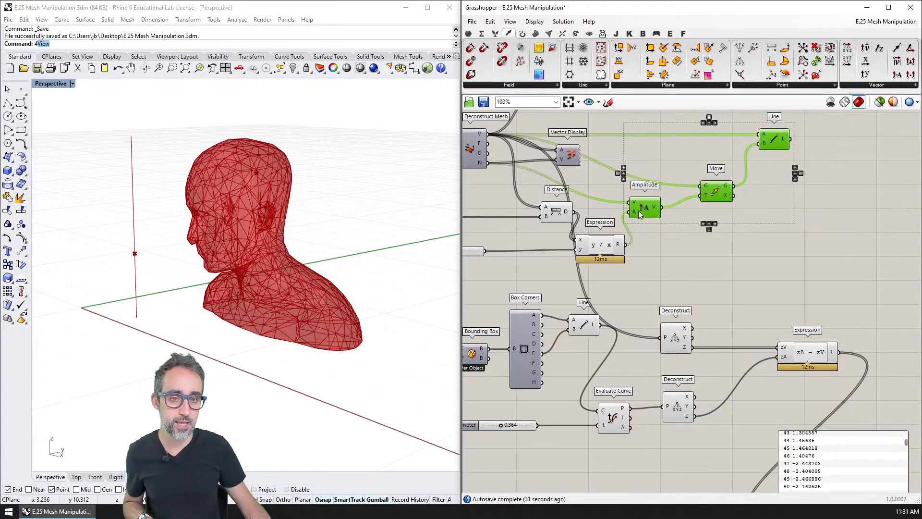
right_click_drag(716, 250, 685, 229)
left_click(684, 229)
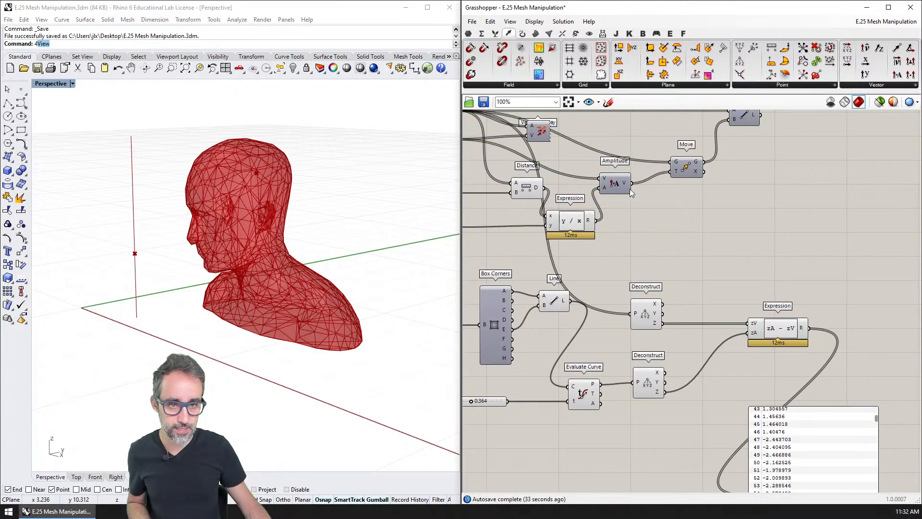
Step: Add an Amplitude component beside the zA - zV expression and connect the expression's output R to its A input
right_click_drag(805, 279, 760, 258)
double_click(801, 296)
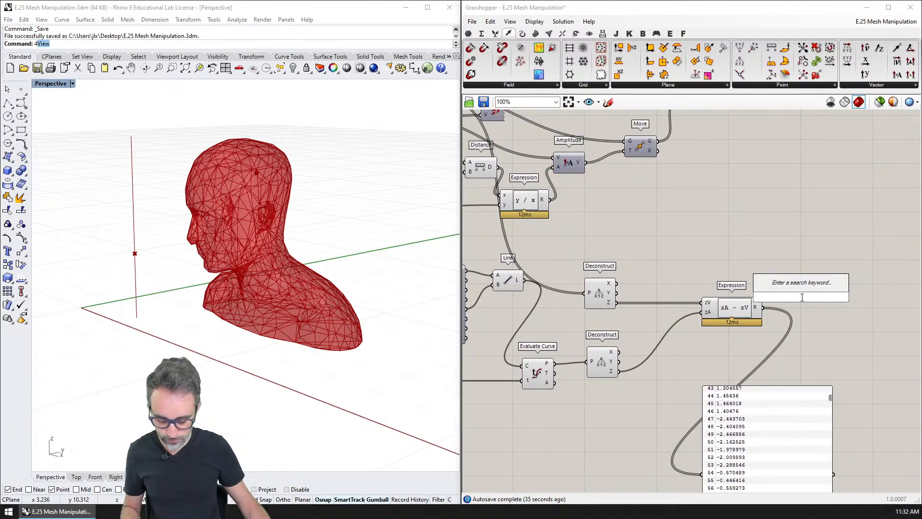
type("zmple")
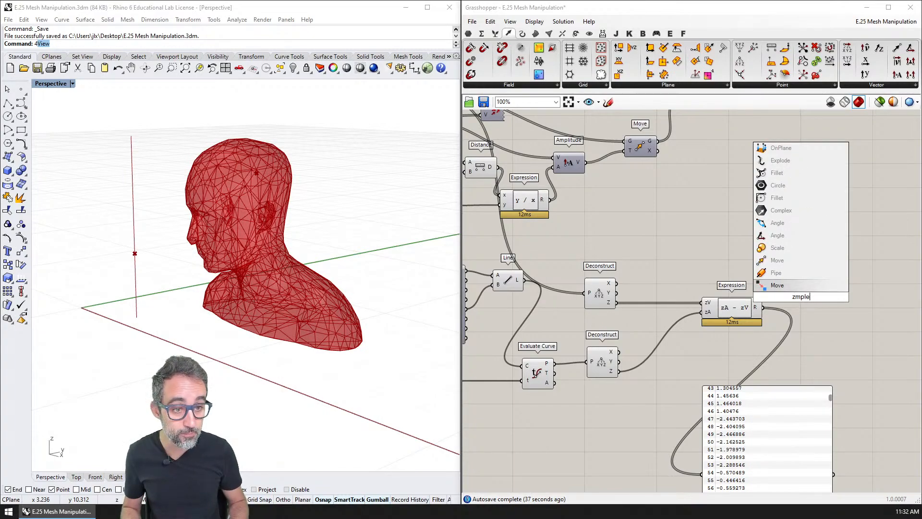
key("BackSpace")
key("BackSpace")
key("BackSpace")
key("BackSpace")
key("BackSpace")
type("ampl")
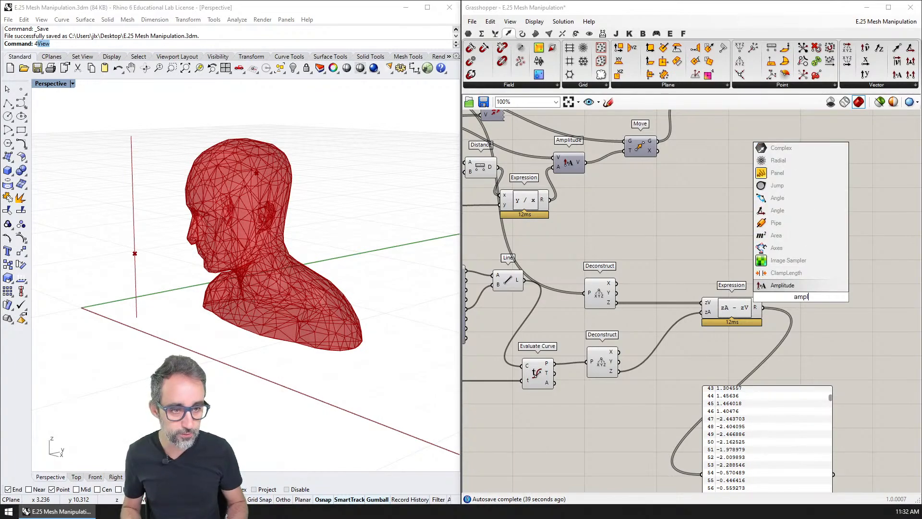
key("Return")
left_click_drag(762, 307, 787, 283)
Step: Add a Move component after the new Amplitude and connect Amplitude's V output to its T input
right_click_drag(774, 252, 817, 274)
right_click_drag(910, 289, 770, 268)
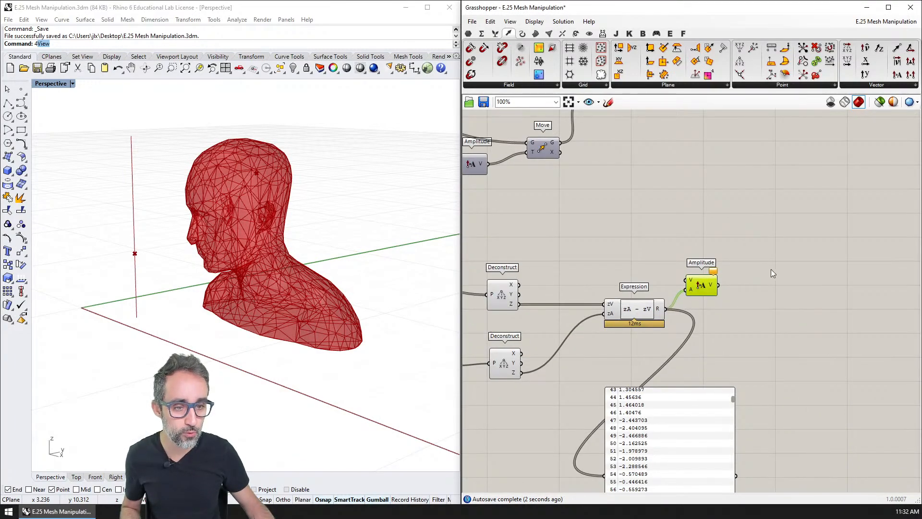
double_click(770, 269)
type("move")
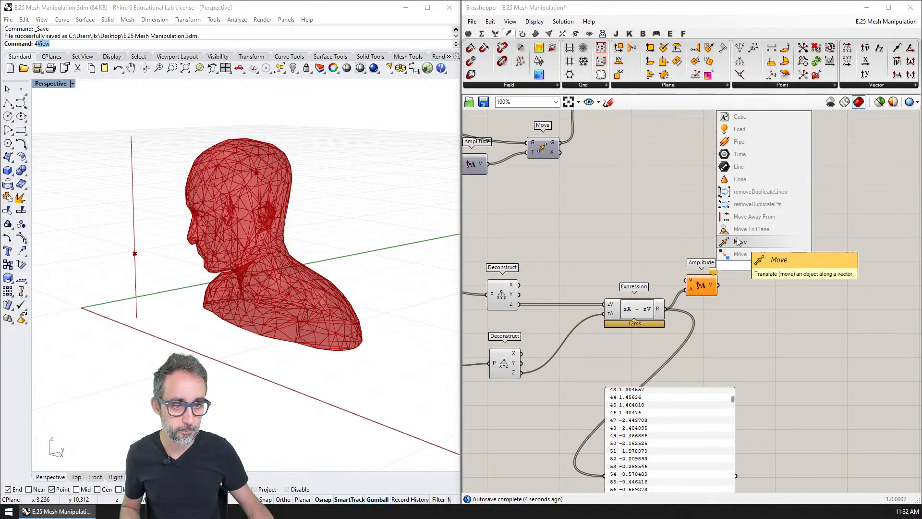
left_click(739, 242)
left_click_drag(748, 266, 751, 273)
Step: Connect the Deconstruct Mesh normals output N to the new Amplitude component's V input
right_click_drag(540, 225, 650, 245)
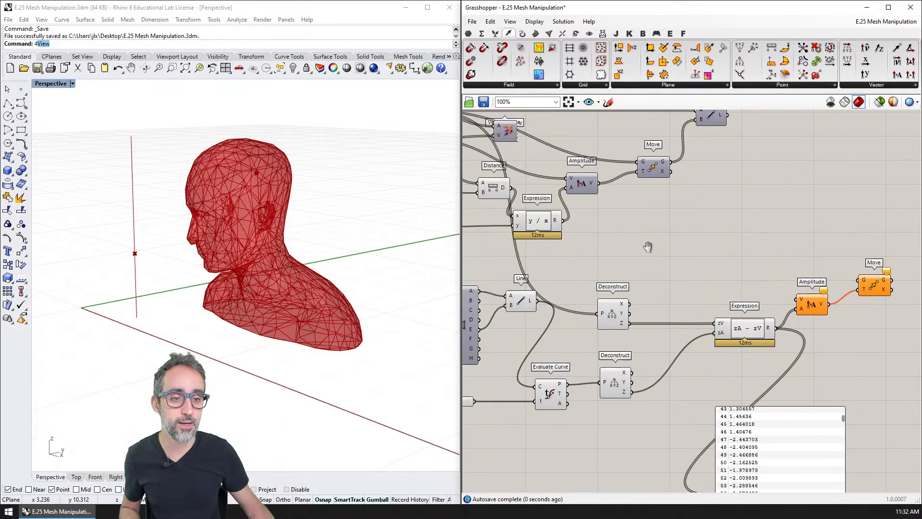
scroll(656, 241, "down", 1)
right_click_drag(511, 182, 558, 187)
left_click_drag(504, 157, 821, 293)
right_click_drag(852, 327, 711, 251)
scroll(645, 349, "up", 2)
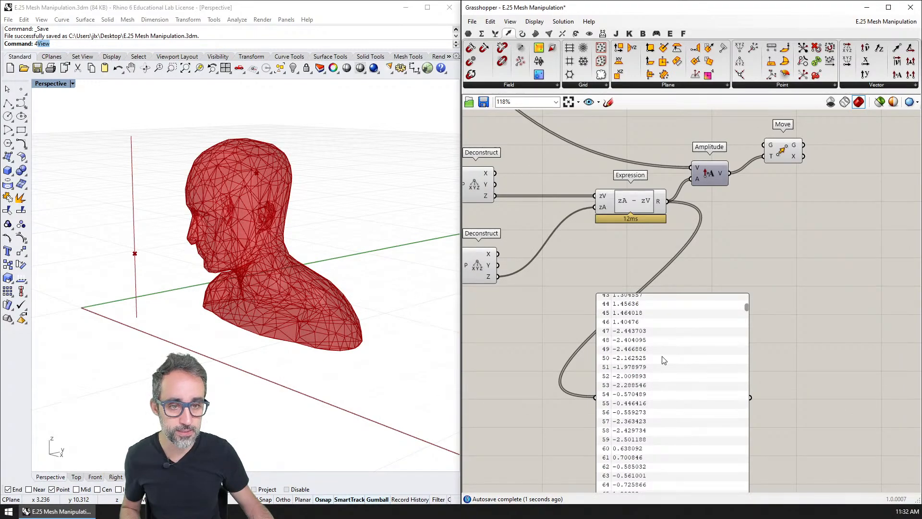
Step: Connect the Deconstruct Mesh vertices output V to the new Move component's G input and inspect the moved points around the bust
right_click_drag(768, 146, 746, 261)
scroll(626, 231, "down", 2)
right_click_drag(496, 165, 591, 165)
scroll(482, 167, "up", 1)
left_click_drag(565, 144, 826, 313)
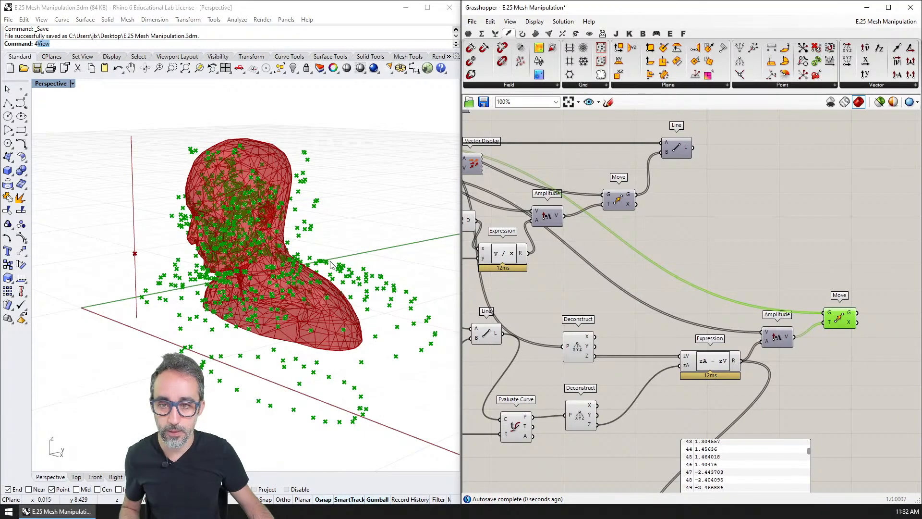
right_click_drag(307, 246, 278, 245)
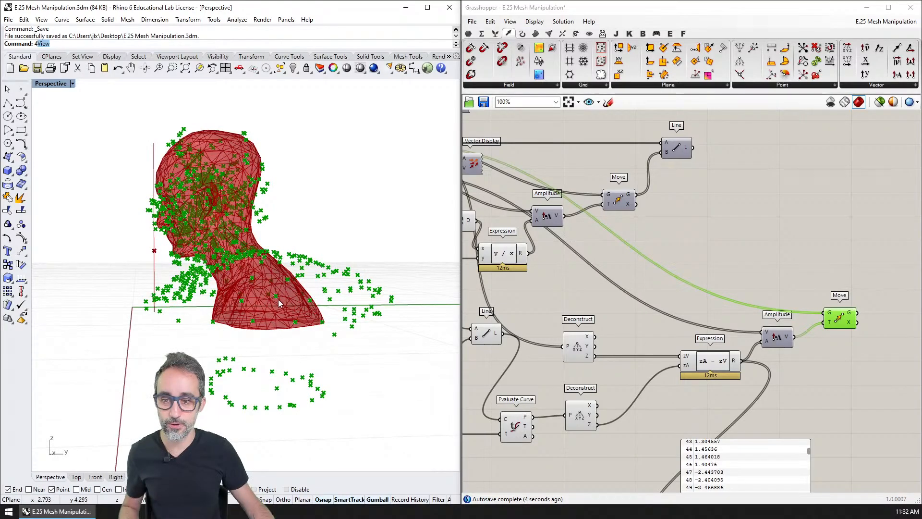
Step: Turn on the preview of the earlier distance-based Line component and select it to highlight its lines on the bust
right_click_drag(752, 182, 732, 179)
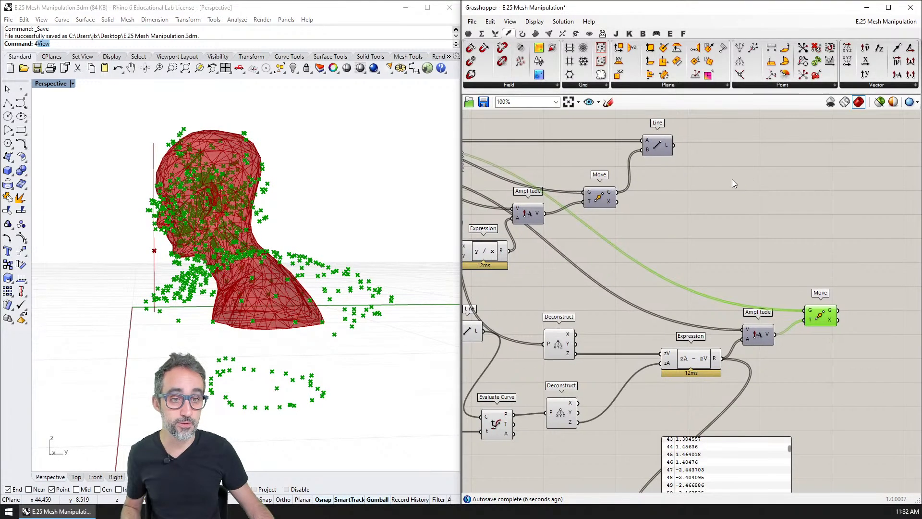
left_click(658, 147)
key("ctrl+q")
left_click(693, 150)
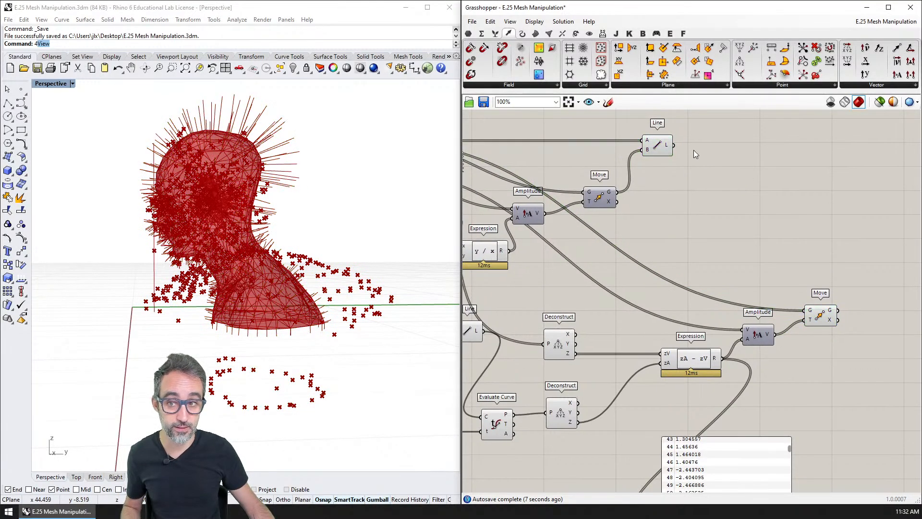
left_click(664, 150)
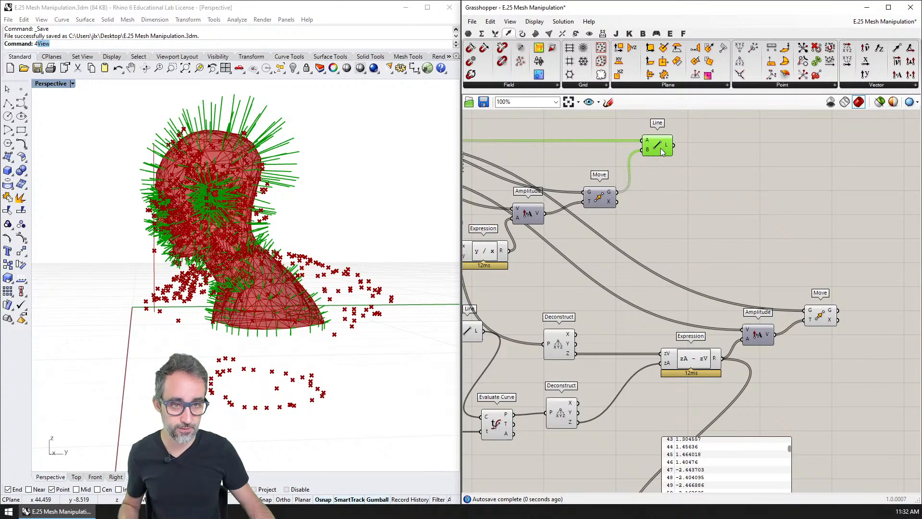
Step: Add a Line component beside the second Move, joining the Deconstruct Mesh vertices (A) to that Move's output geometry (B)
double_click(820, 230)
type("line")
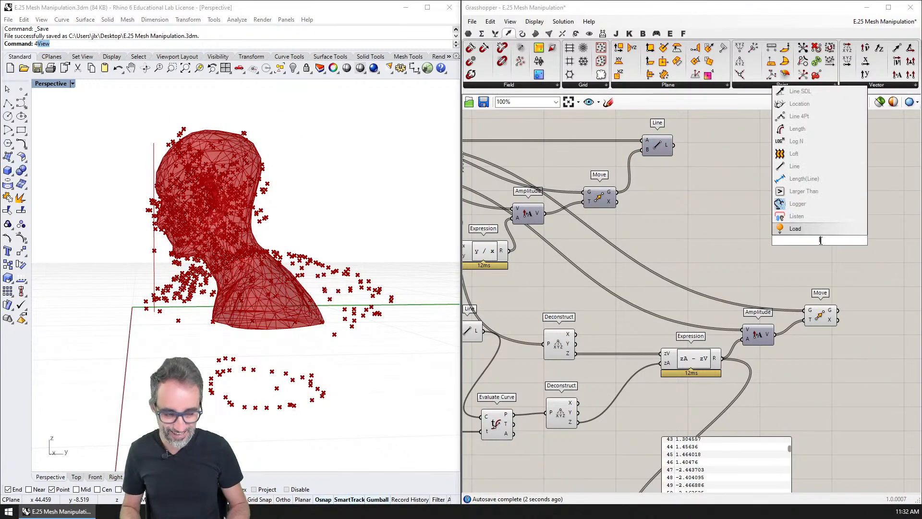
key("Return")
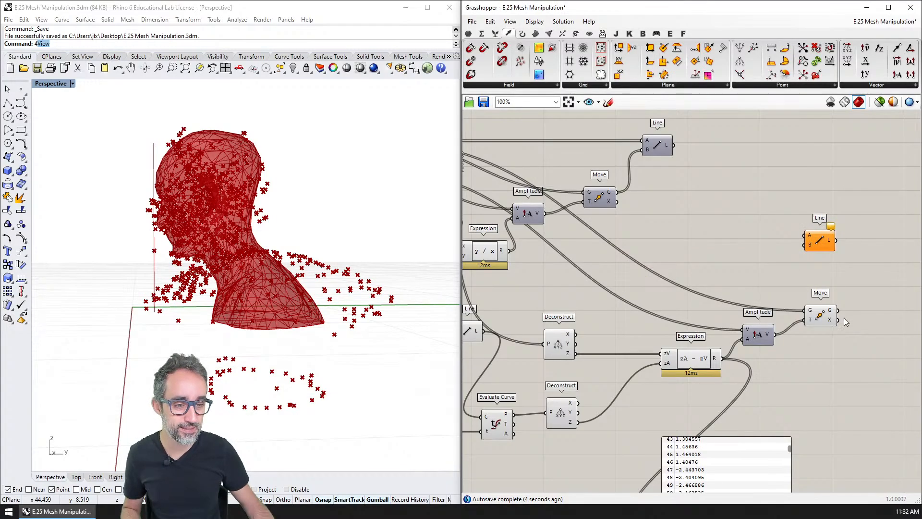
left_click_drag(838, 310, 805, 236)
scroll(721, 247, "down", 1)
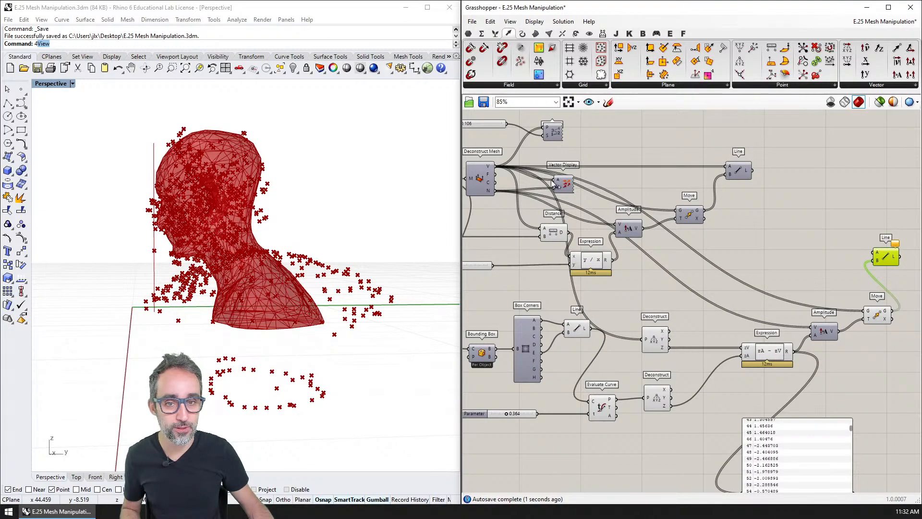
left_click_drag(491, 170, 874, 254)
right_click_drag(872, 261, 682, 236)
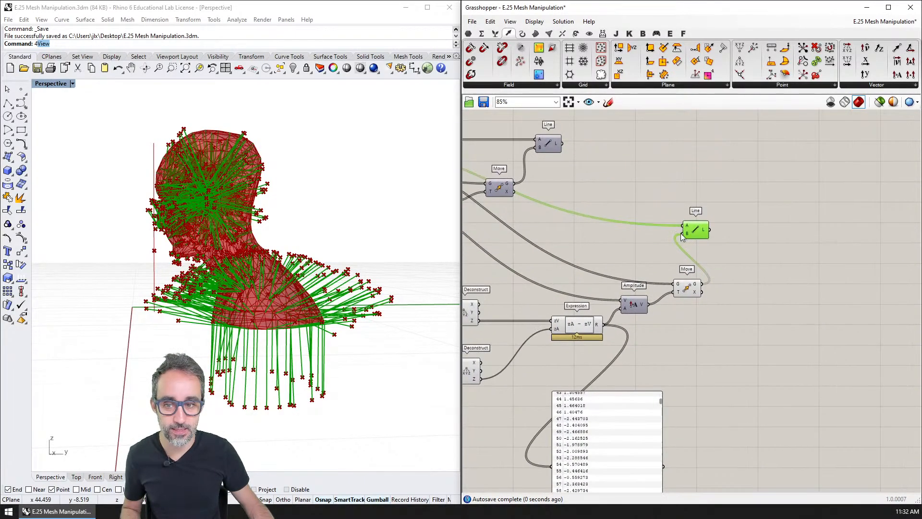
left_click_drag(705, 232, 742, 282)
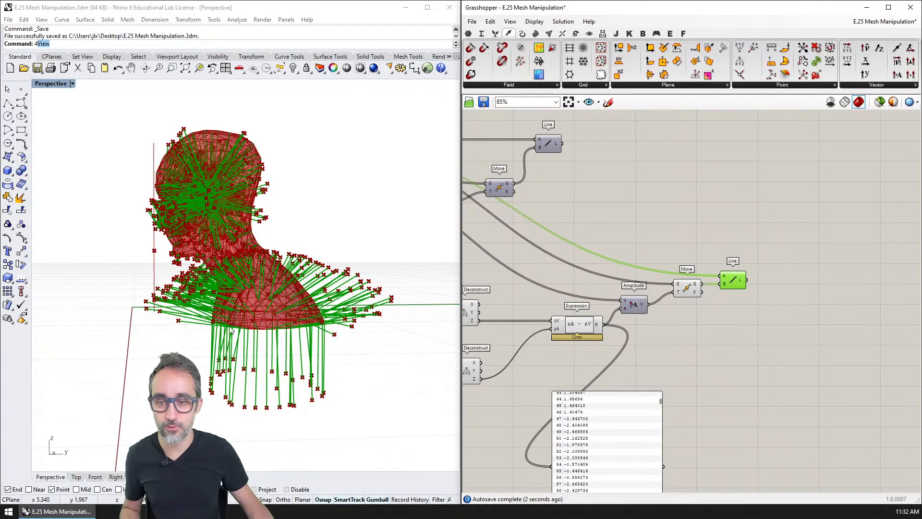
Step: Set the Parameter slider feeding Evaluate Curve to 0.656
right_click_drag(230, 327, 343, 363)
scroll(320, 349, "up", 2)
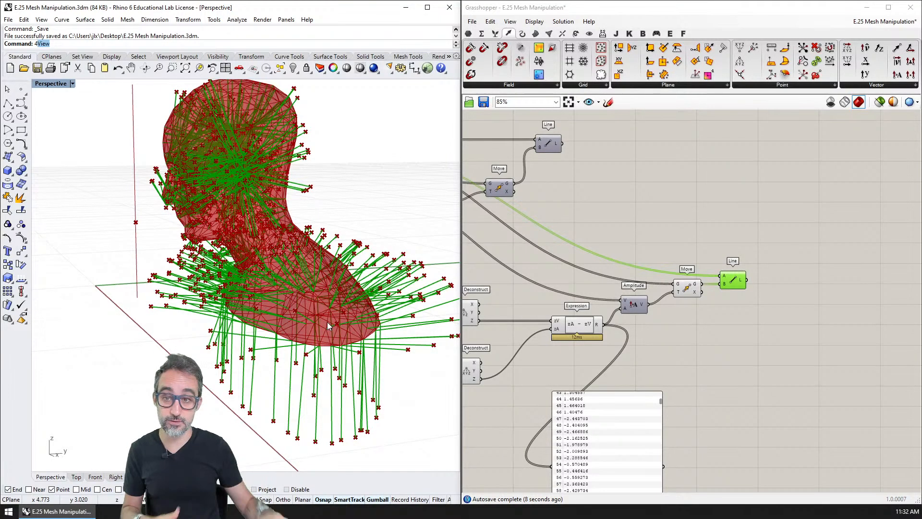
right_click_drag(327, 322, 346, 251)
scroll(239, 170, "up", 2)
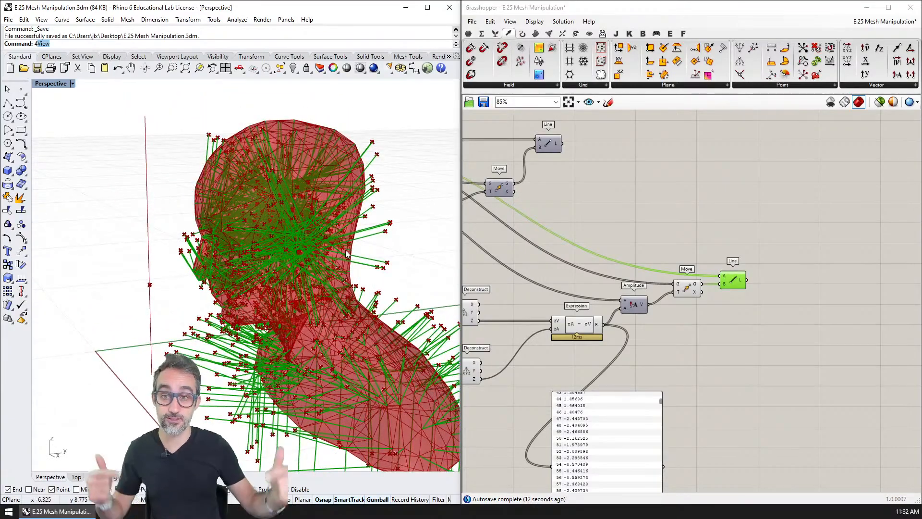
right_click_drag(521, 229, 847, 207)
scroll(647, 346, "up", 3)
scroll(646, 374, "up", 2)
left_click_drag(637, 377, 663, 379)
scroll(576, 298, "down", 5)
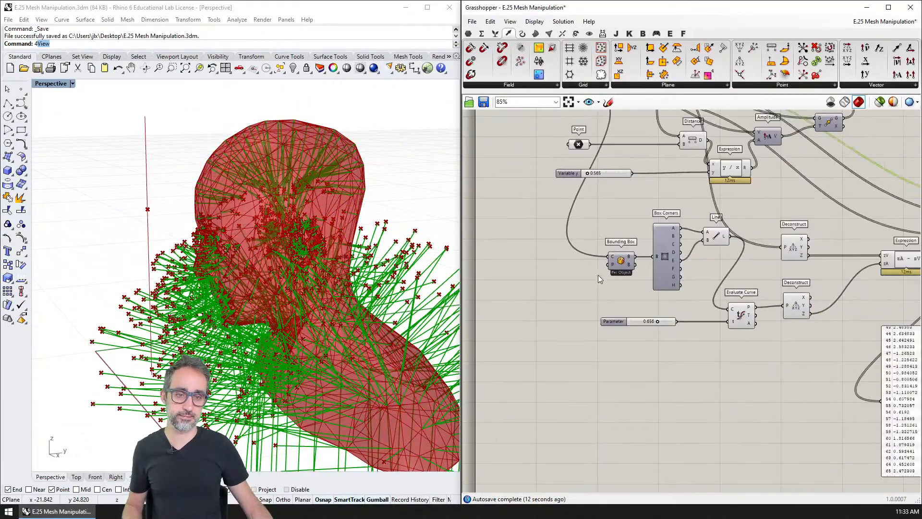
Step: Hide the previews of the source Mesh, the Point, the Box Corners Line and the second Move
left_click(542, 196)
key("ctrl+q")
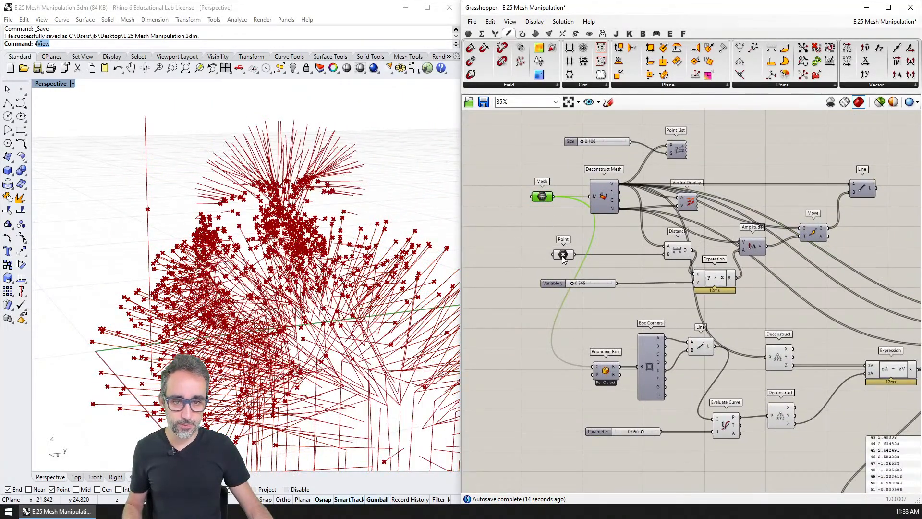
left_click(562, 254)
right_click_drag(763, 277, 734, 260)
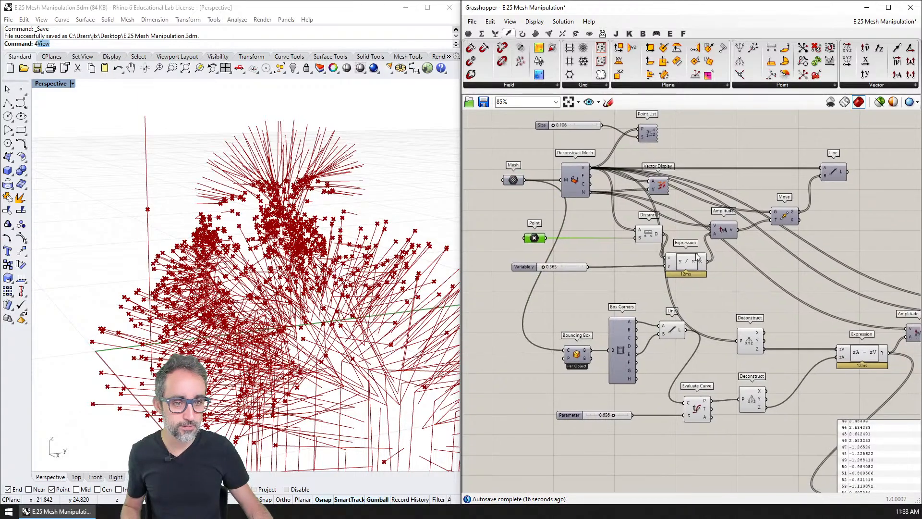
left_click(658, 235)
right_click_drag(696, 318, 607, 312)
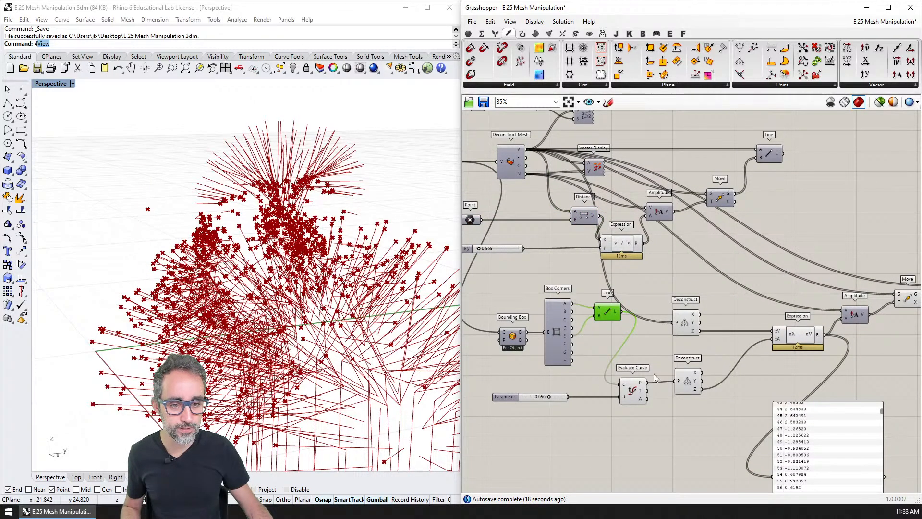
left_click(800, 341)
left_click(907, 299)
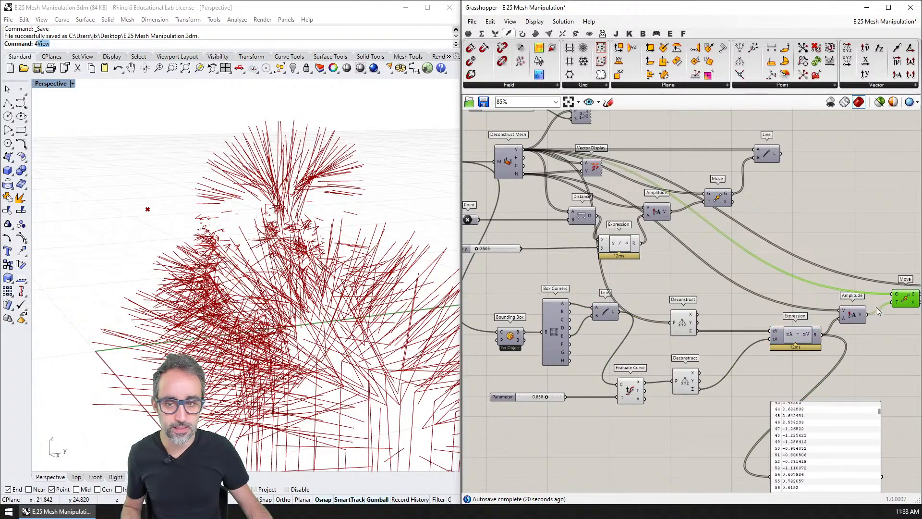
right_click_drag(749, 302, 669, 271)
right_click_drag(385, 346, 293, 263, "shift")
scroll(322, 281, "down", 4)
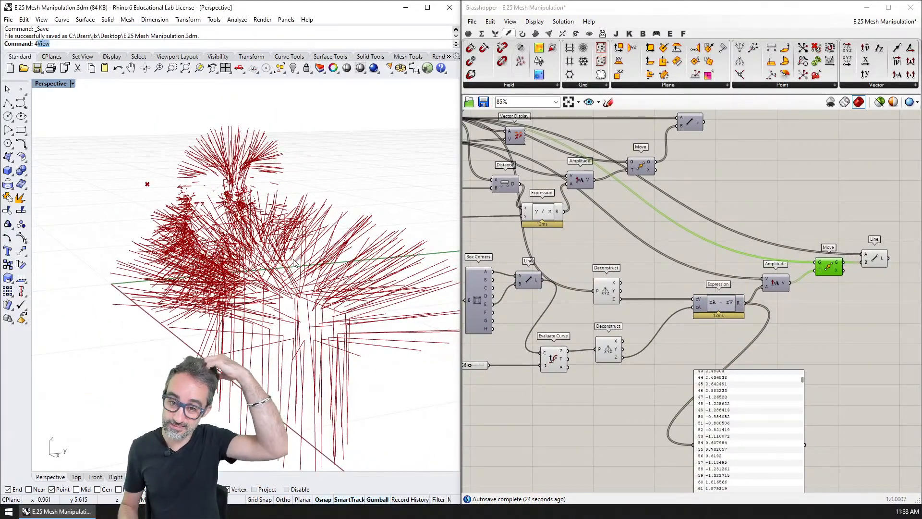
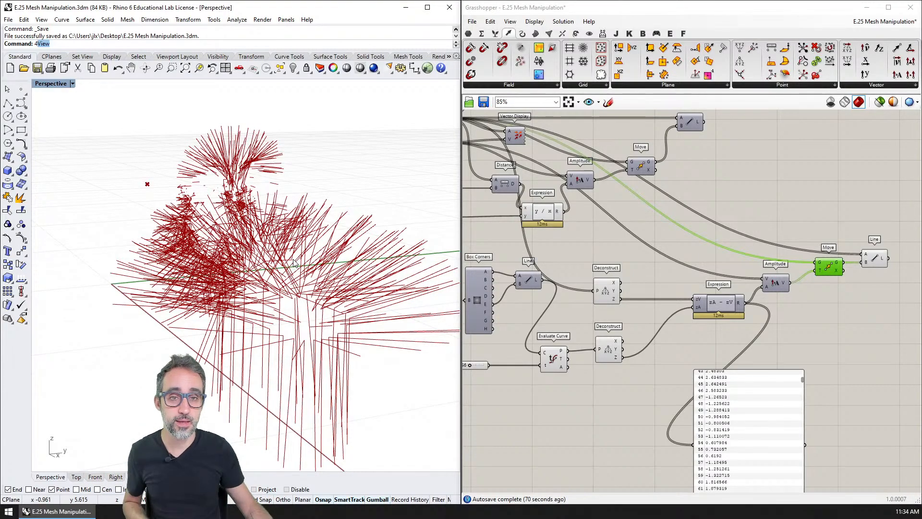
Step: Add a Construct Mesh component in the empty area above the first Amplitude and Move components
scroll(648, 196, "up", 5)
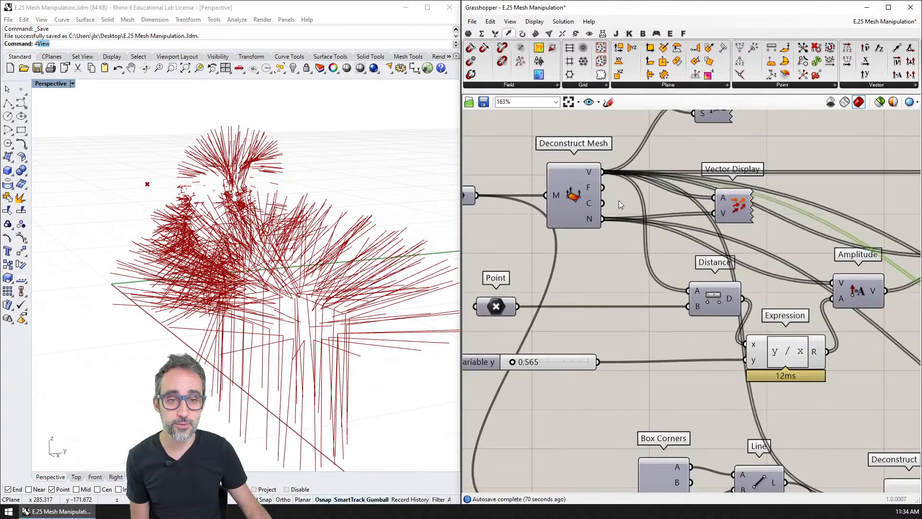
scroll(644, 208, "down", 3)
right_click_drag(625, 200, 582, 179)
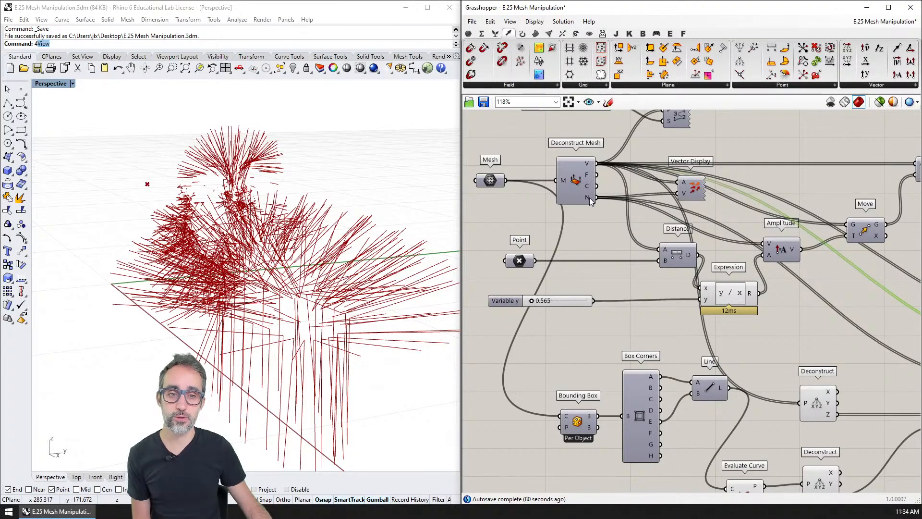
scroll(590, 197, "down", 2)
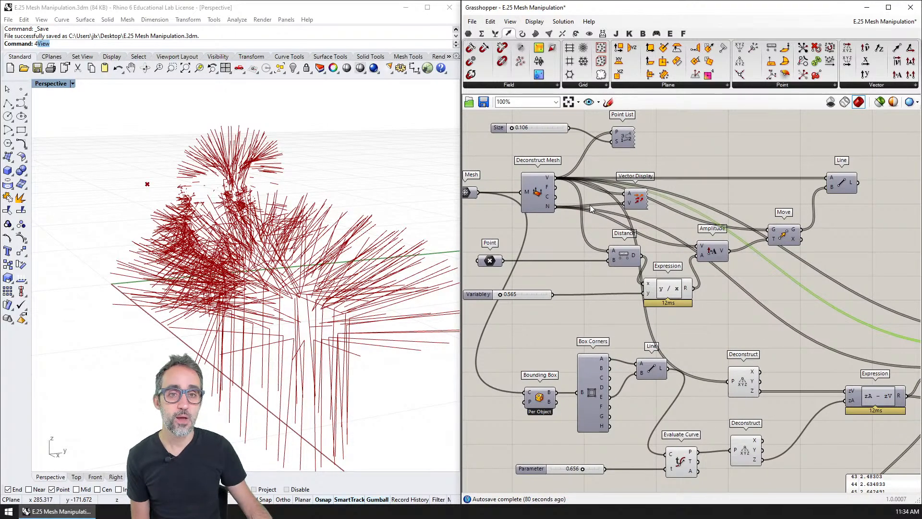
left_click(550, 34)
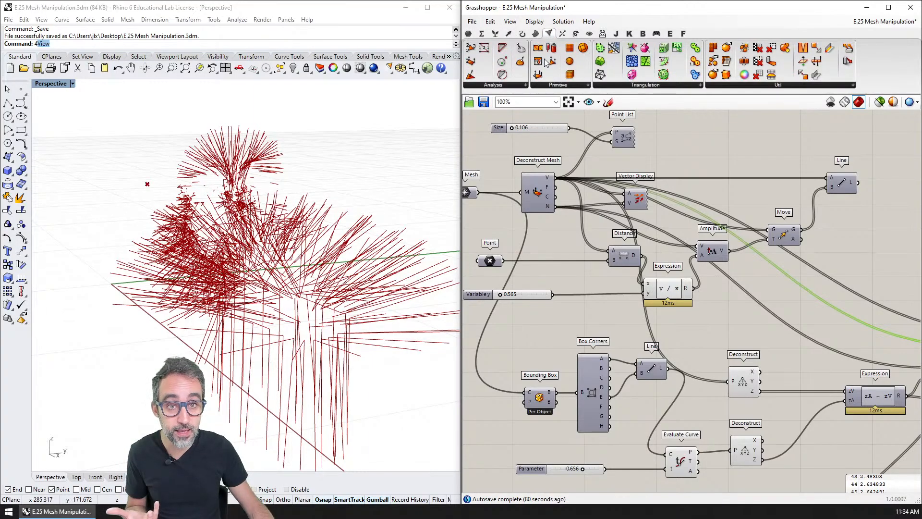
left_click(543, 85)
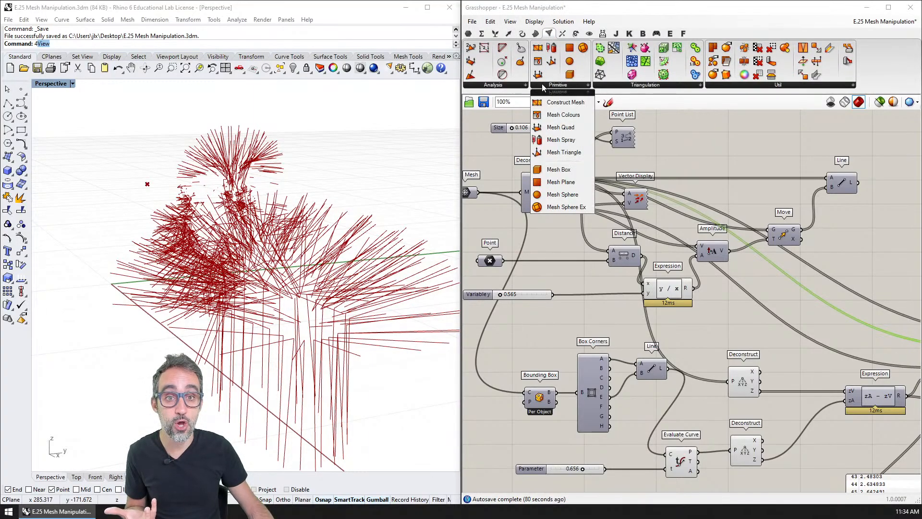
left_click(565, 103)
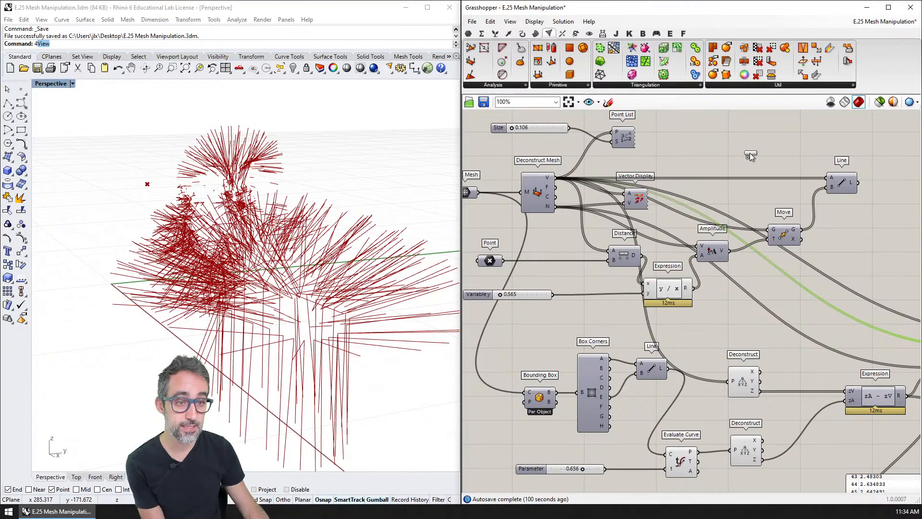
left_click(712, 153)
scroll(711, 160, "up", 3)
left_click(710, 153)
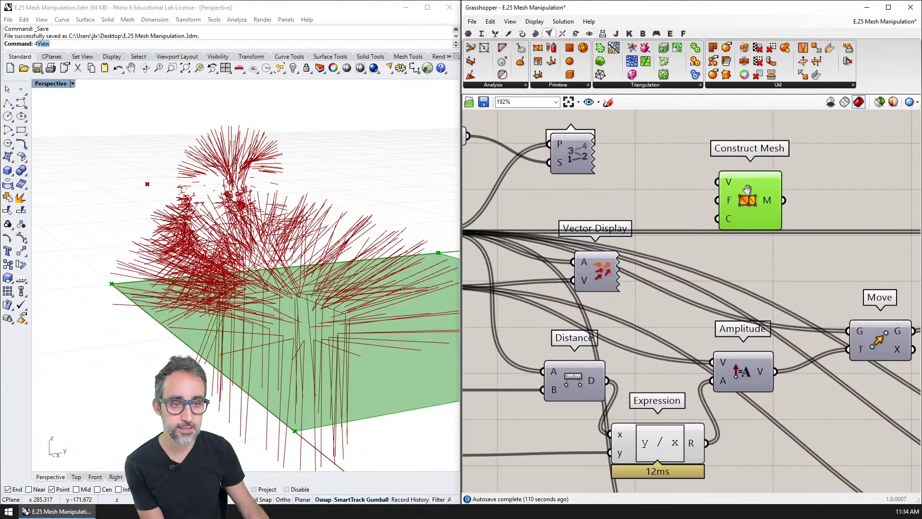
Step: Connect the vertices and faces outputs of Deconstruct Mesh to the matching V and F inputs of Construct Mesh
scroll(744, 184, "up", 1)
mouse_move(742, 183)
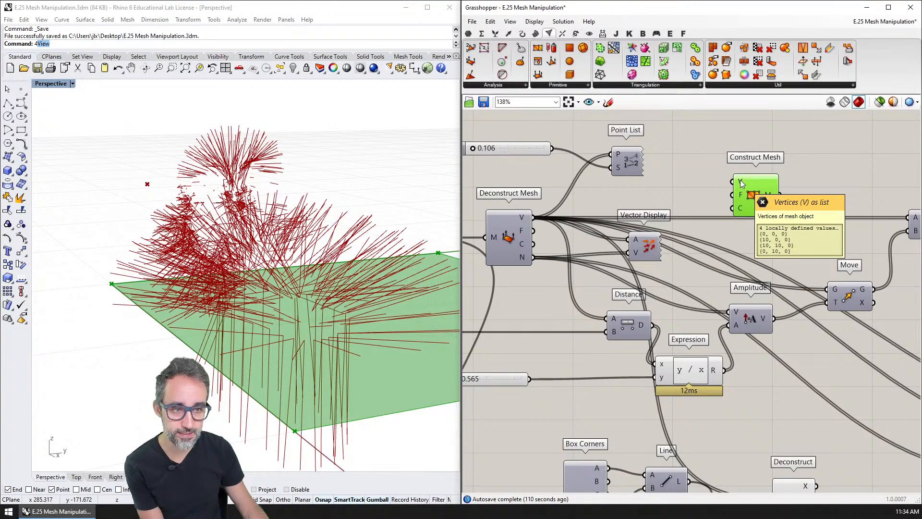
right_click_drag(740, 179, 752, 179)
left_click_drag(547, 217, 744, 181)
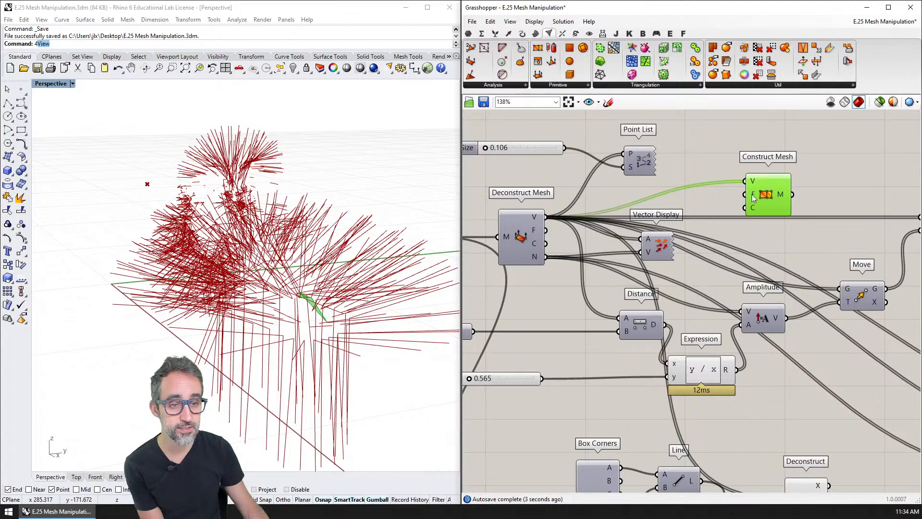
left_click_drag(546, 230, 743, 192)
right_click_drag(307, 250, 432, 226)
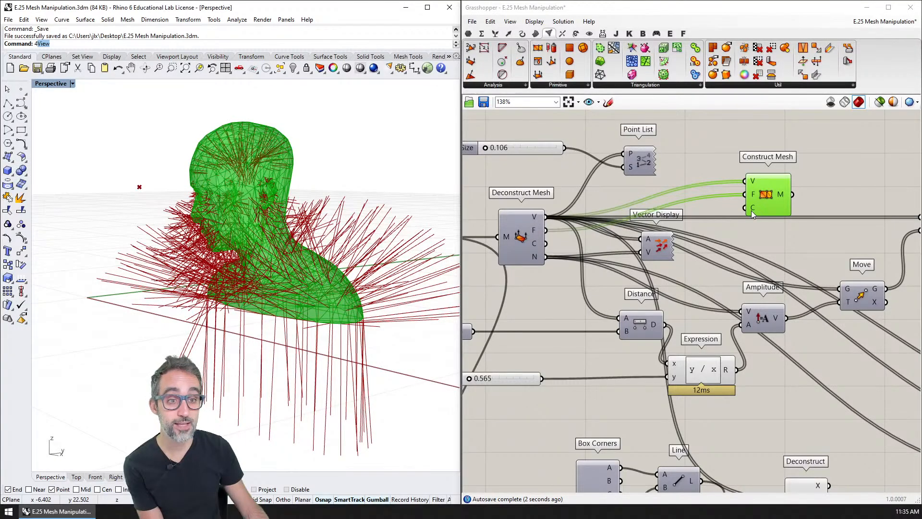
scroll(752, 225, "up", 2)
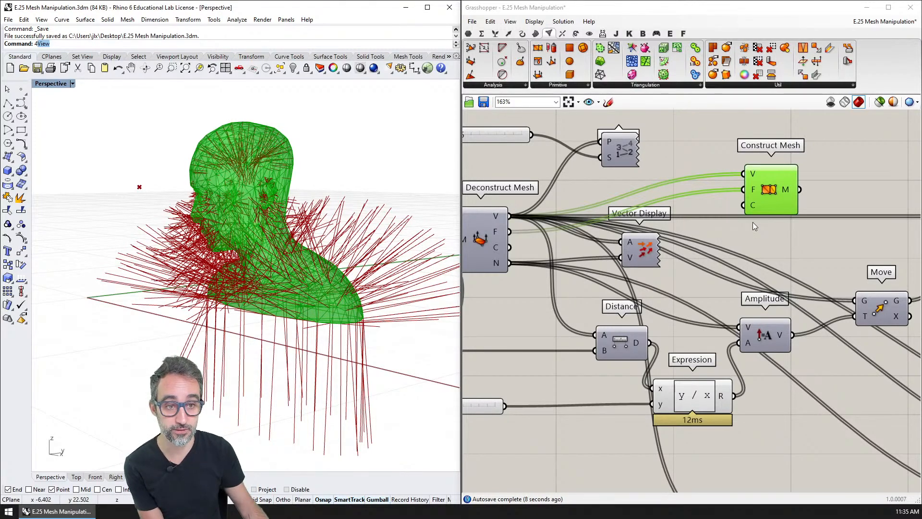
Step: Shift the Construct Mesh component slightly higher on the canvas, clear of the long vertices wire
scroll(753, 222, "down", 2)
right_click(745, 196)
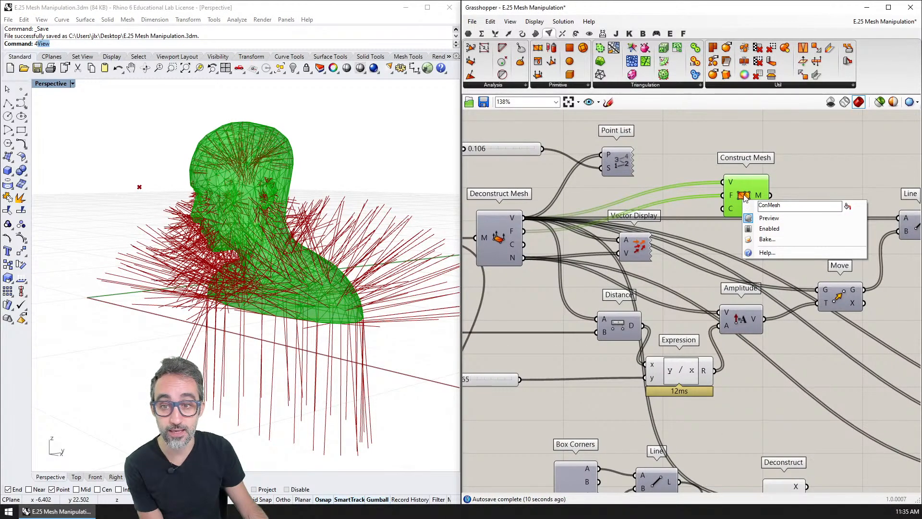
left_click(716, 151)
left_click_drag(743, 195, 738, 171)
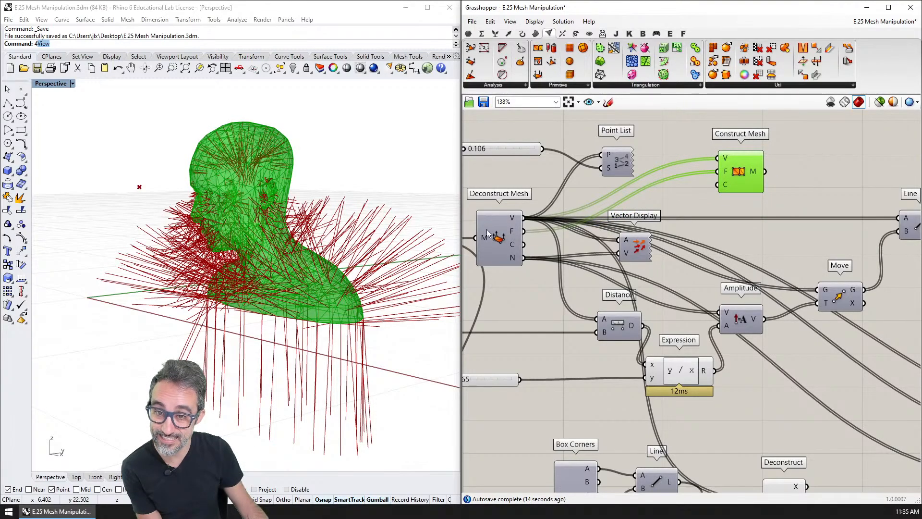
right_click_drag(384, 212, 365, 236)
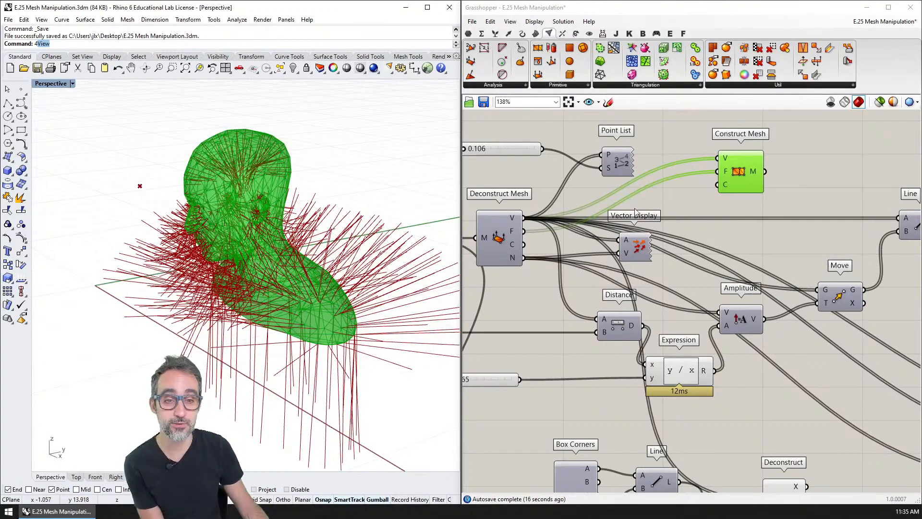
Step: Hide the preview of the Line component fed by the second Move
scroll(635, 208, "down", 3)
right_click_drag(874, 396, 706, 281)
scroll(706, 281, "down", 1)
left_click(840, 255)
key("ctrl+q")
Step: Turn on the preview of the Line component fed by the first Move
right_click_drag(705, 149, 748, 216)
left_click(699, 190)
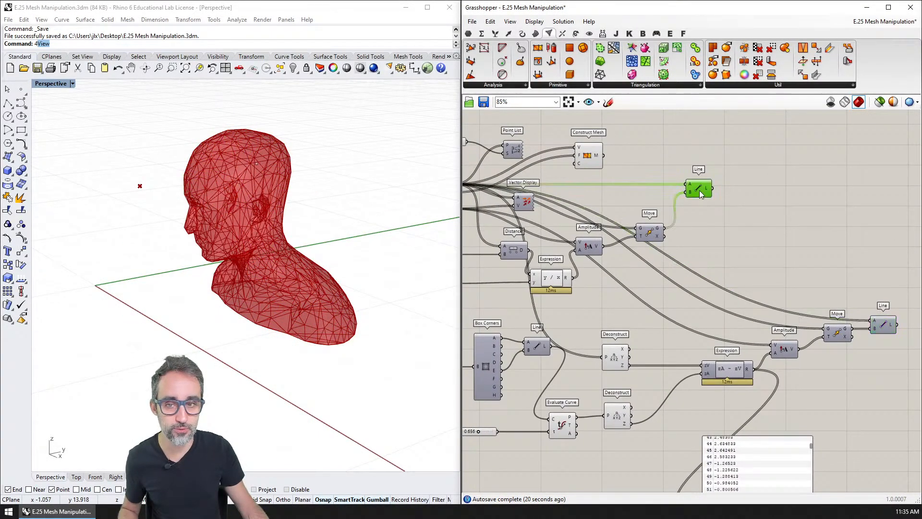
key("ctrl+q")
right_click_drag(338, 263, 315, 248)
right_click_drag(326, 286, 328, 278)
scroll(348, 335, "up", 2)
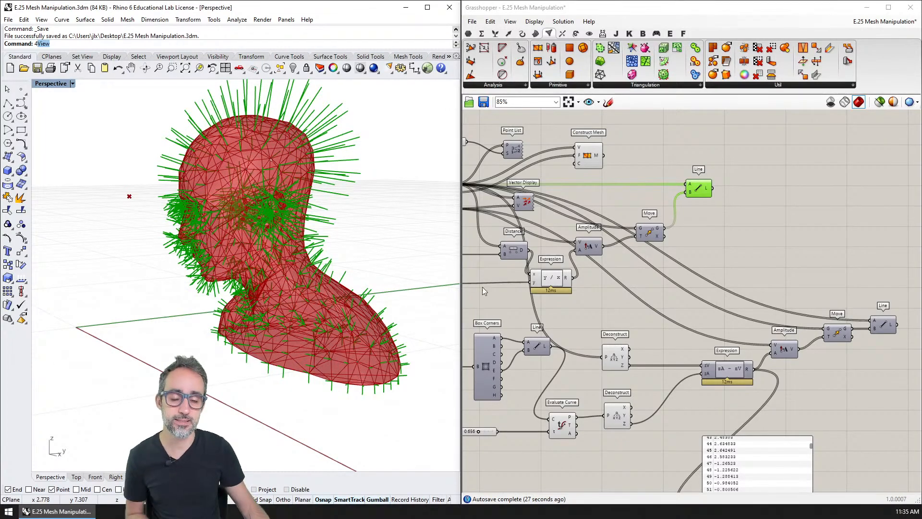
Step: Reposition Construct Mesh above the first Move and replace its vertices input with that Move's output geometry
right_click_drag(590, 192, 675, 195)
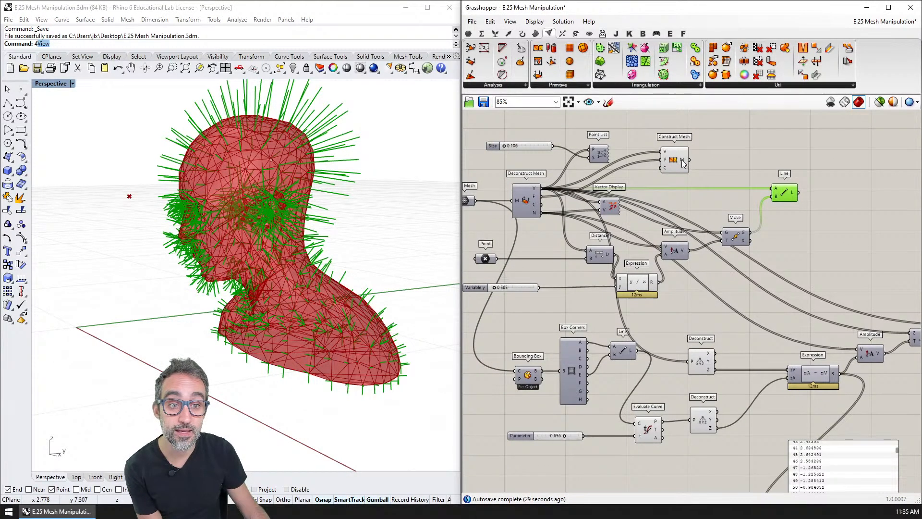
left_click_drag(683, 163, 741, 177)
scroll(725, 163, "up", 2)
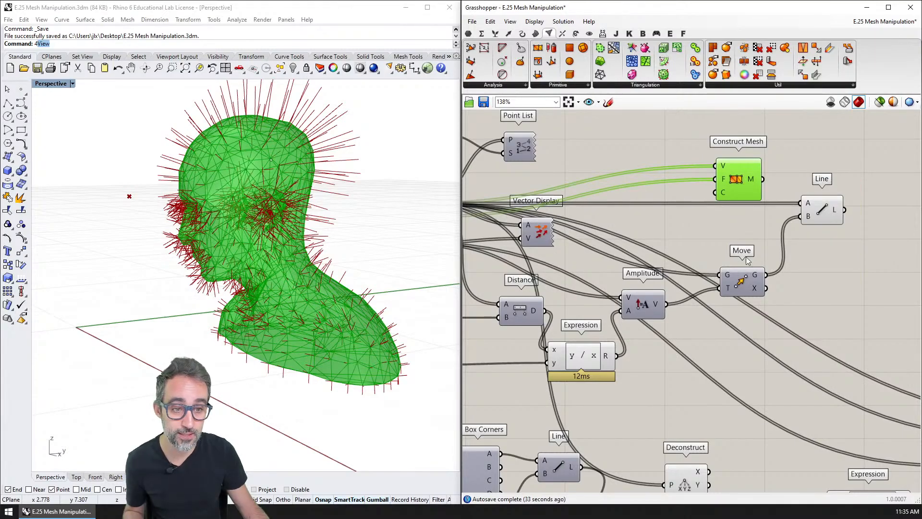
left_click(752, 284)
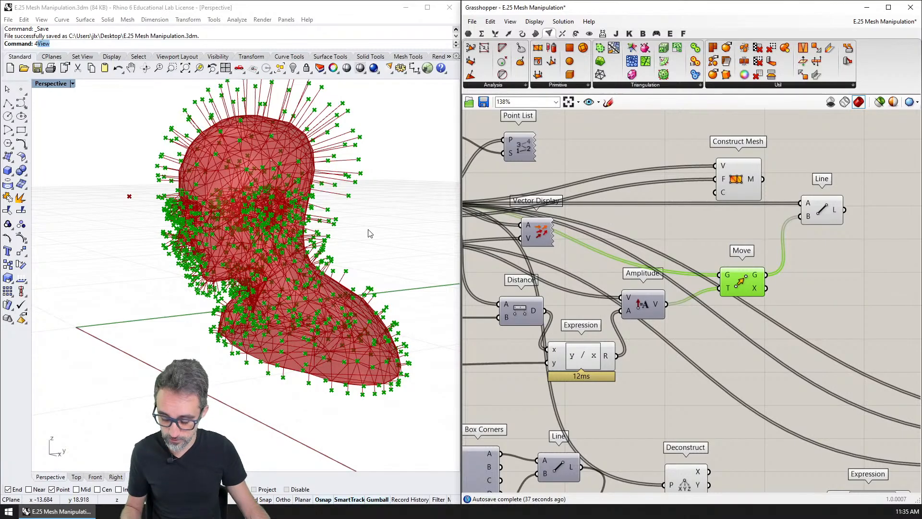
right_click_drag(370, 230, 370, 258, "shift")
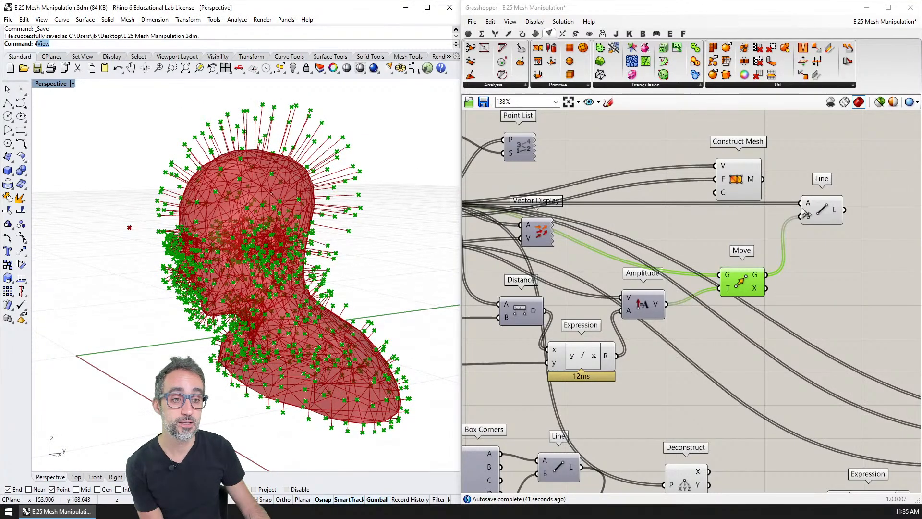
left_click_drag(767, 274, 716, 166)
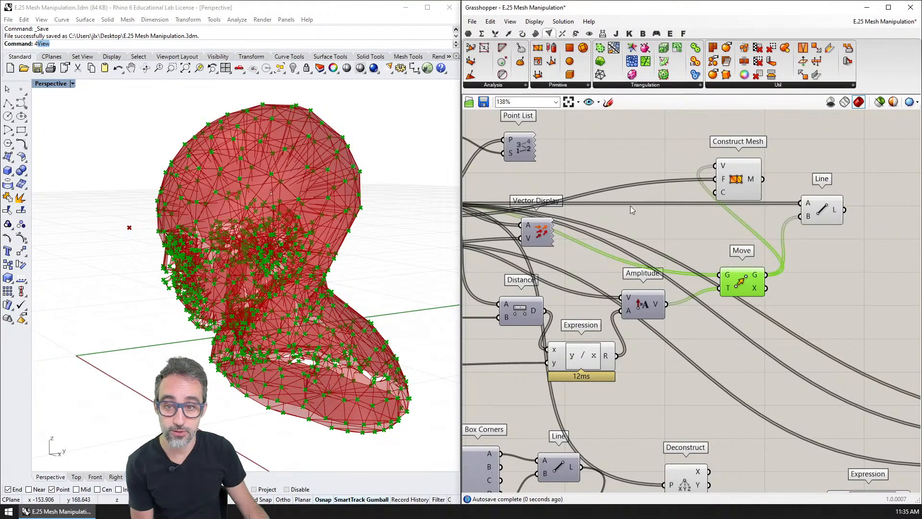
Step: Hide the preview of the first Move component and shift its Line and Construct Mesh components farther right on the canvas
right_click_drag(630, 206, 892, 207)
scroll(629, 221, "down", 2)
right_click_drag(790, 234, 559, 216)
left_click(767, 198)
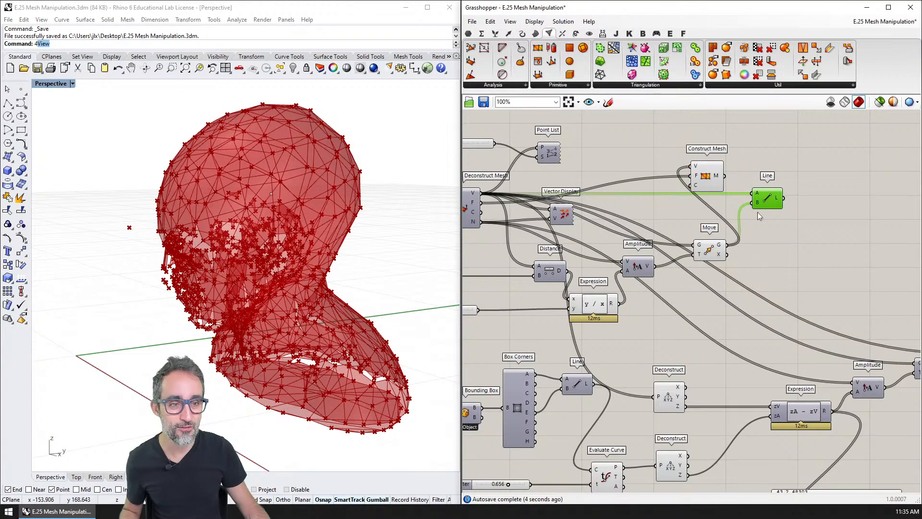
left_click(711, 248)
key("ctrl+q")
left_click_drag(764, 194, 813, 208)
left_click_drag(715, 177, 765, 180)
Step: Examine the rebuilt head mesh's face, neck and side profile up close and from different angles
right_click_drag(211, 327, 264, 294)
scroll(282, 294, "up", 4)
scroll(282, 293, "down", 2)
scroll(303, 253, "up", 2)
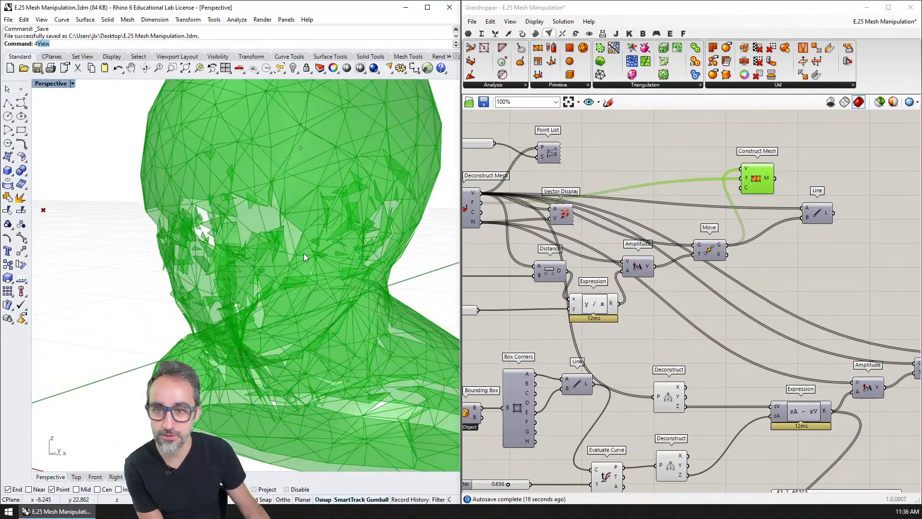
right_click_drag(285, 228, 270, 304)
right_click_drag(329, 210, 291, 240)
scroll(354, 237, "down", 4)
right_click_drag(268, 244, 276, 199)
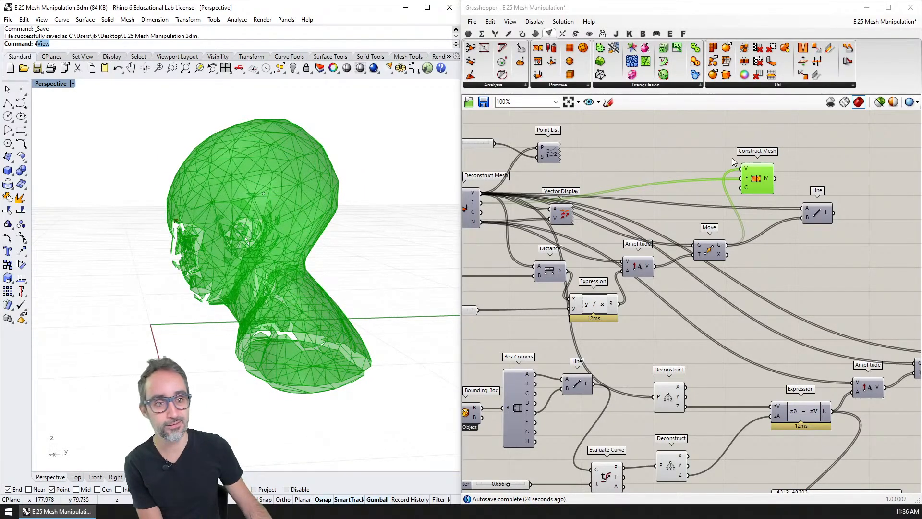
Step: Bake the Construct Mesh output with the default attributes and move the baked mesh clear of the preview
right_click(758, 180)
left_click(773, 219)
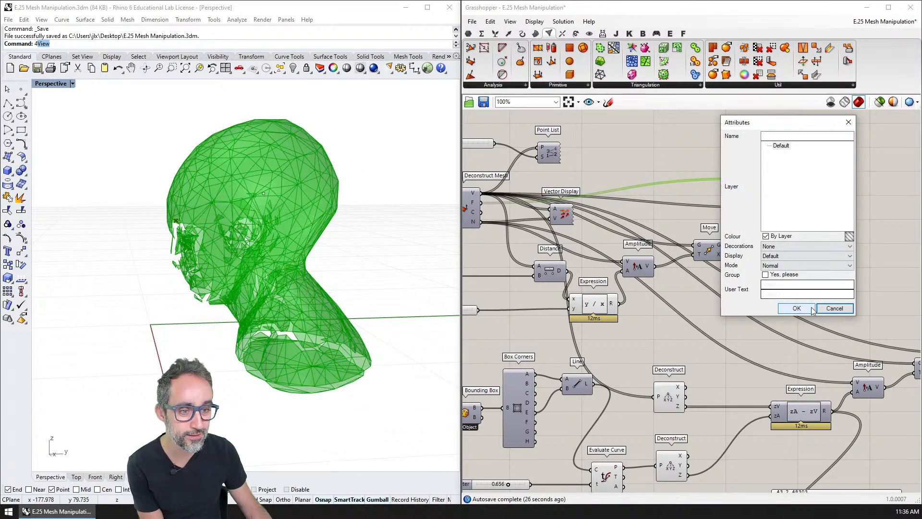
left_click(797, 309)
right_click_drag(289, 278, 396, 308)
scroll(396, 307, "down", 3)
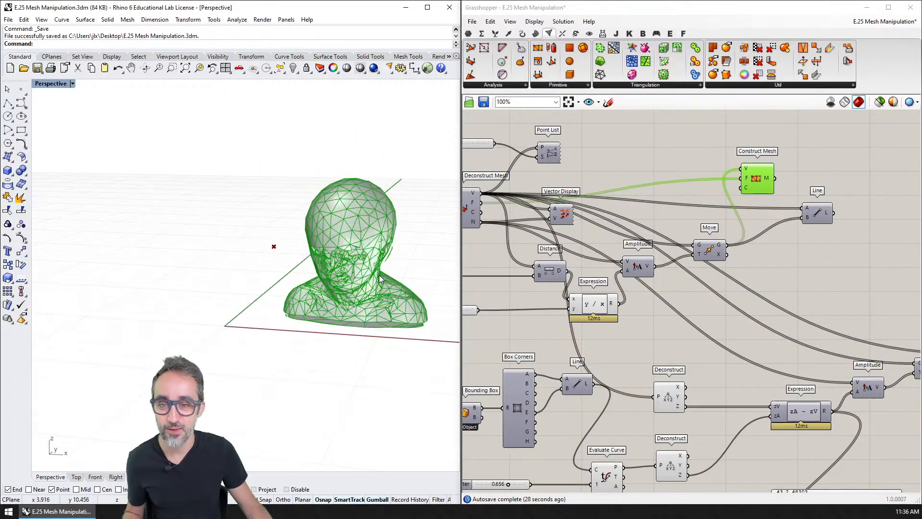
left_click_drag(396, 307, 170, 300)
Step: Inspect the baked mesh's face and shoulders closely for how its faces connect
scroll(275, 290, "up", 7)
right_click_drag(163, 257, 264, 313, "shift")
scroll(262, 311, "up", 6)
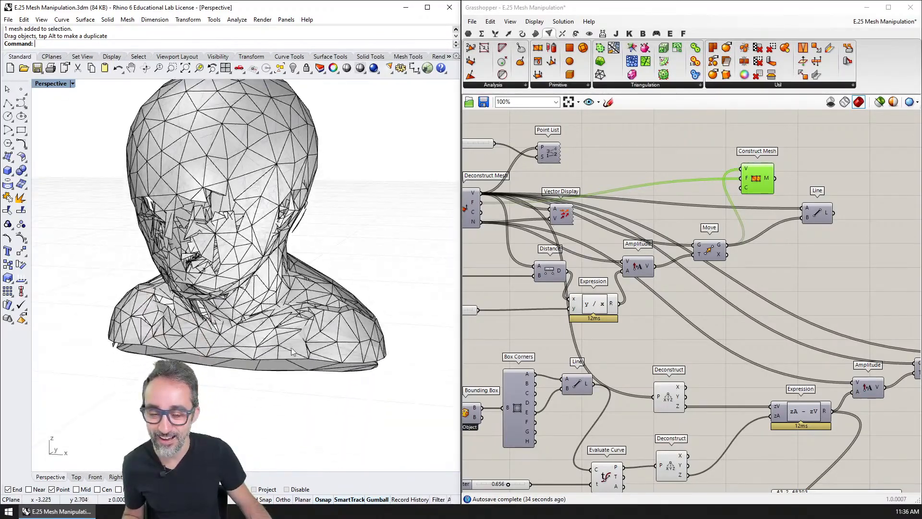
scroll(288, 351, "down", 6)
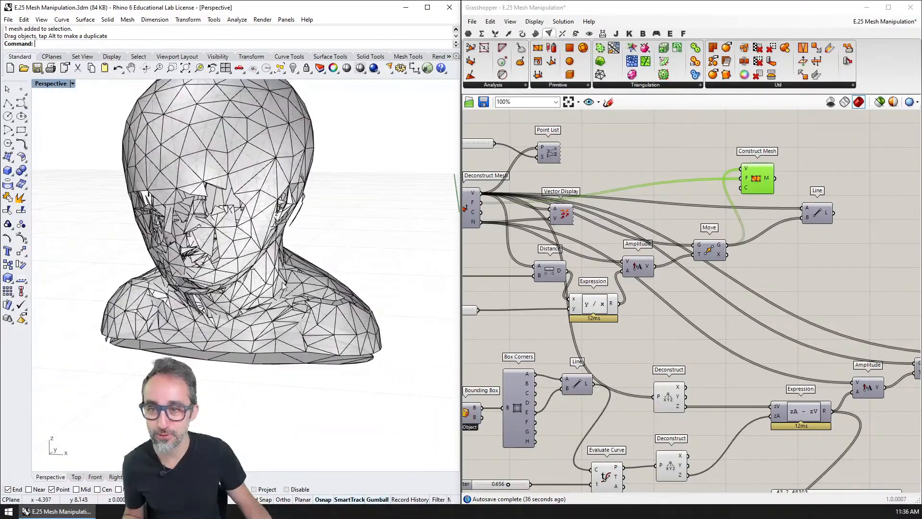
right_click_drag(288, 350, 224, 283)
scroll(354, 308, "down", 4)
right_click_drag(284, 283, 298, 307, "shift")
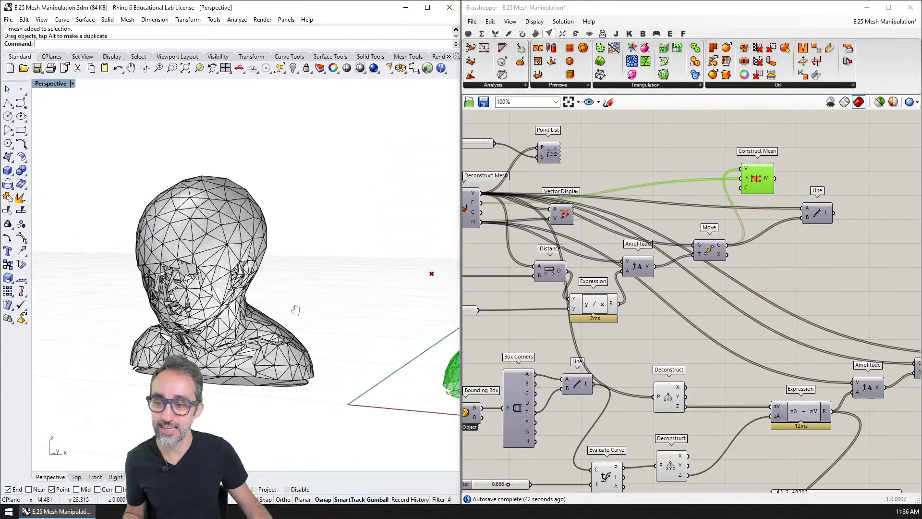
scroll(220, 272, "up", 6)
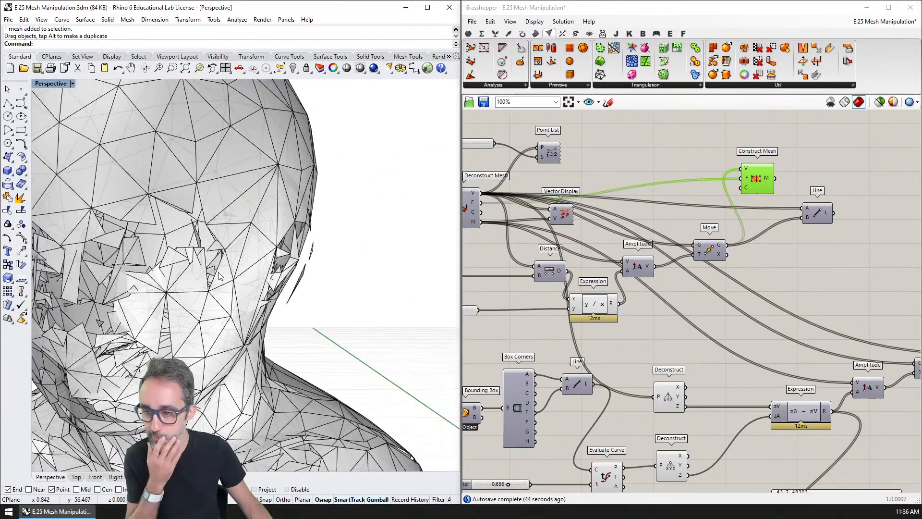
scroll(219, 275, "down", 8)
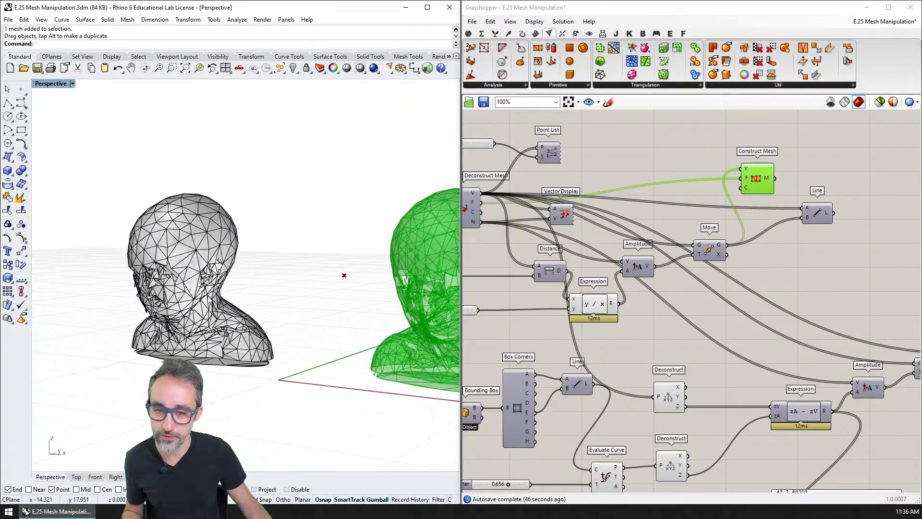
Step: Delete the baked head mesh and hide the preview of the Construct Mesh component
left_click(186, 308)
key("Delete")
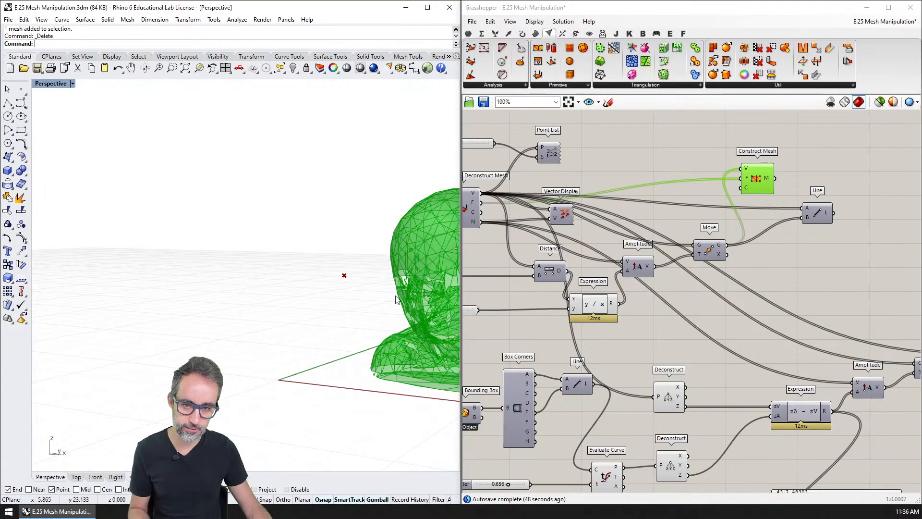
right_click_drag(701, 242, 738, 240)
right_click_drag(408, 249, 230, 233, "shift")
key("ctrl+q")
right_click_drag(398, 226, 331, 276)
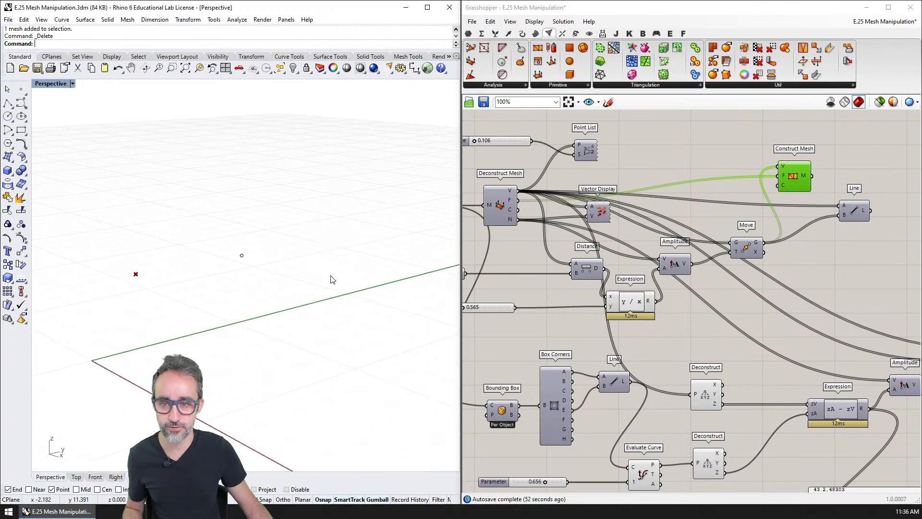
Step: Show the hidden original head mesh in the Rhino viewport
type("Show")
key("Return")
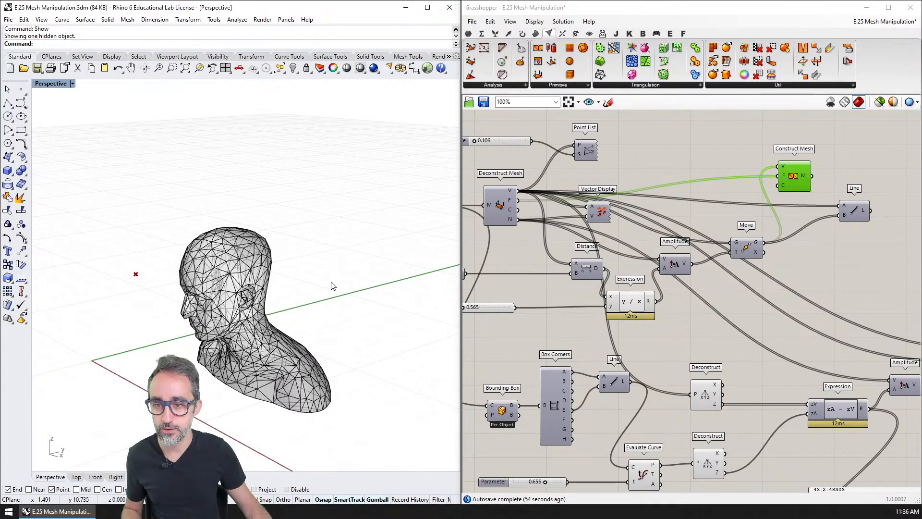
right_click_drag(310, 282, 332, 307)
scroll(267, 283, "up", 7)
scroll(265, 283, "down", 3)
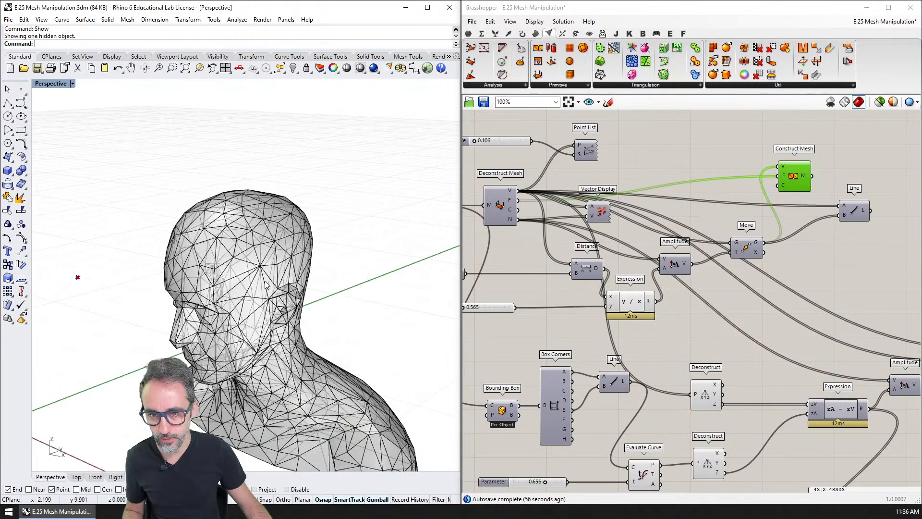
left_click(265, 347)
left_click(377, 332)
right_click_drag(381, 336, 360, 275, "shift")
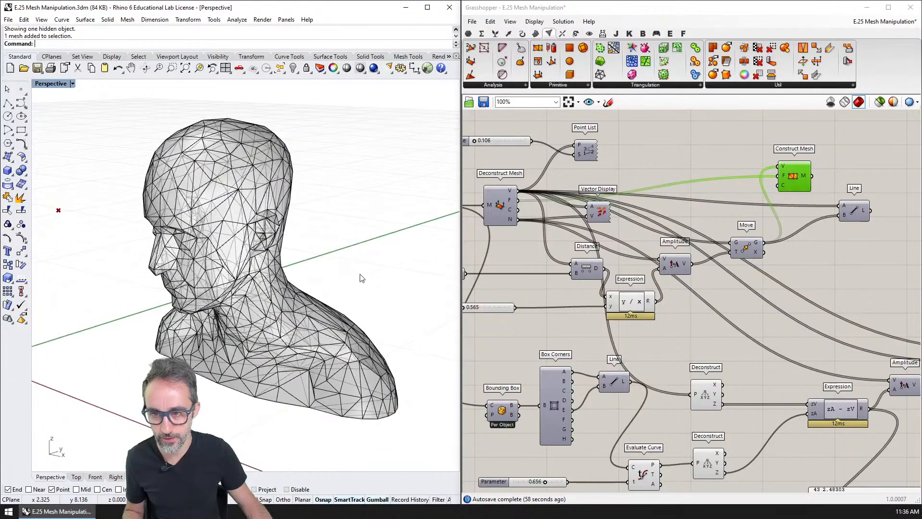
left_click(330, 322)
left_click(127, 20)
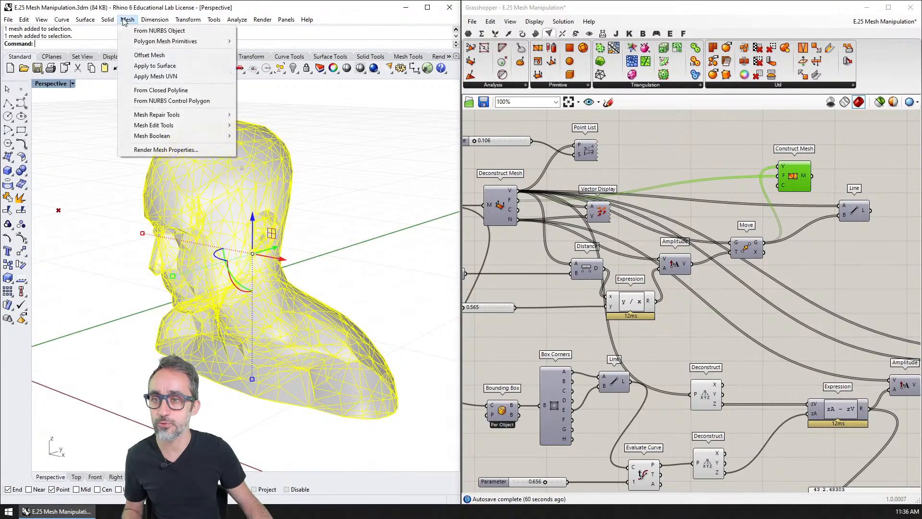
mouse_move(175, 117)
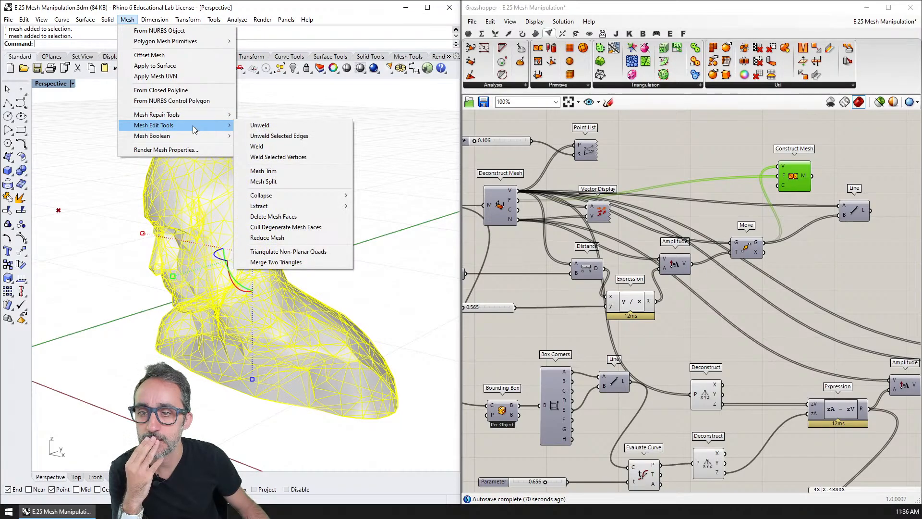
left_click(278, 157)
right_click_drag(265, 190, 228, 164)
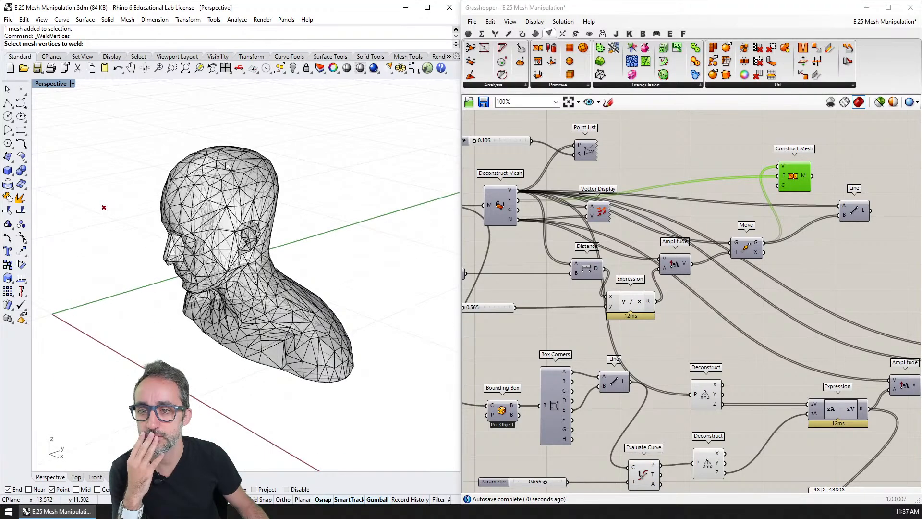
key("Escape")
Step: Weld the original head mesh using an angle tolerance of 10
left_click(211, 158)
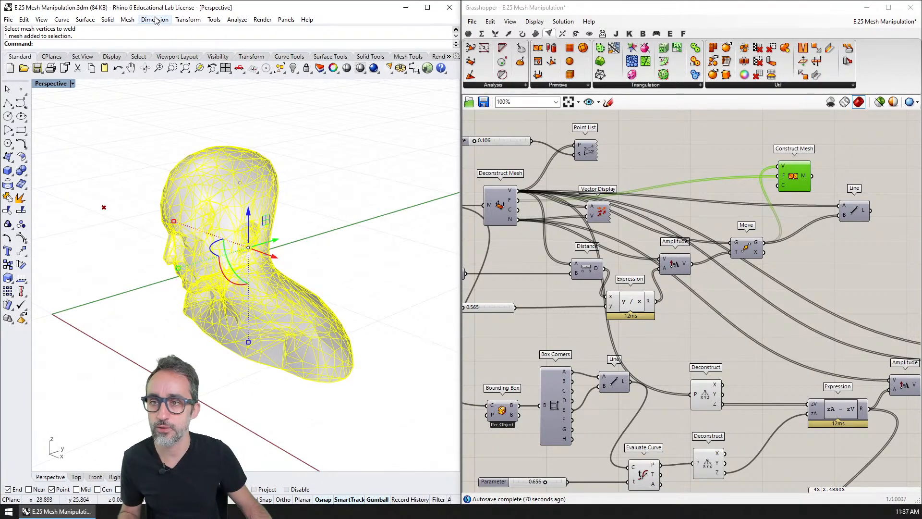
left_click(127, 19)
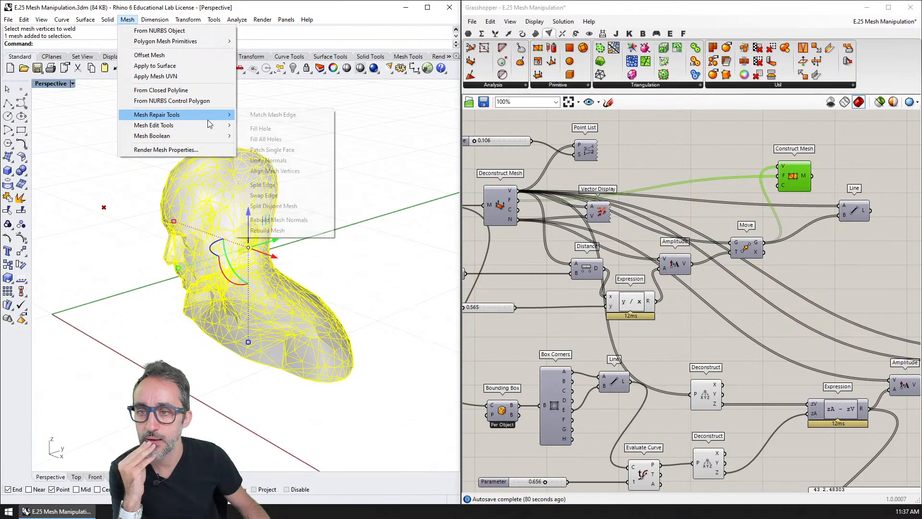
mouse_move(209, 124)
left_click(255, 147)
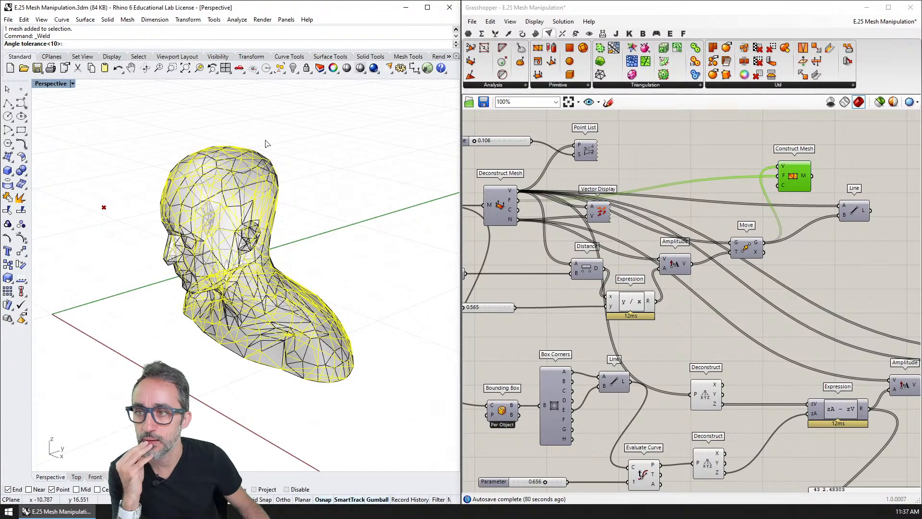
scroll(295, 196, "up", 2)
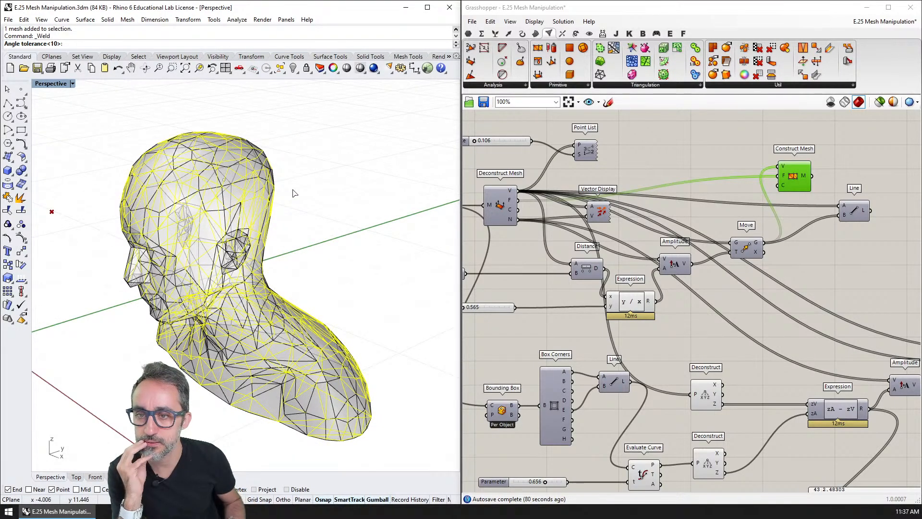
key("Return")
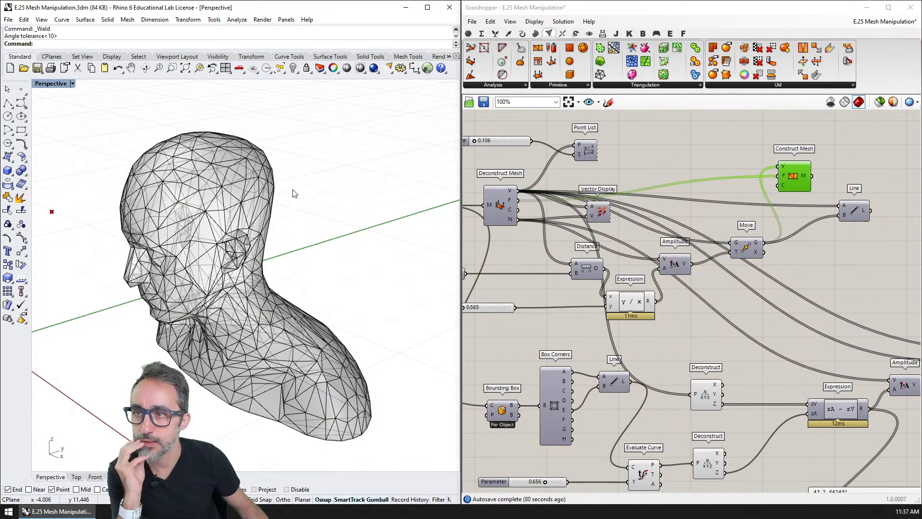
Step: Check the Mesh parameter's vertex and face data, and briefly show the Construct Mesh preview before hiding it again
left_click(261, 224)
right_click_drag(546, 240, 649, 235)
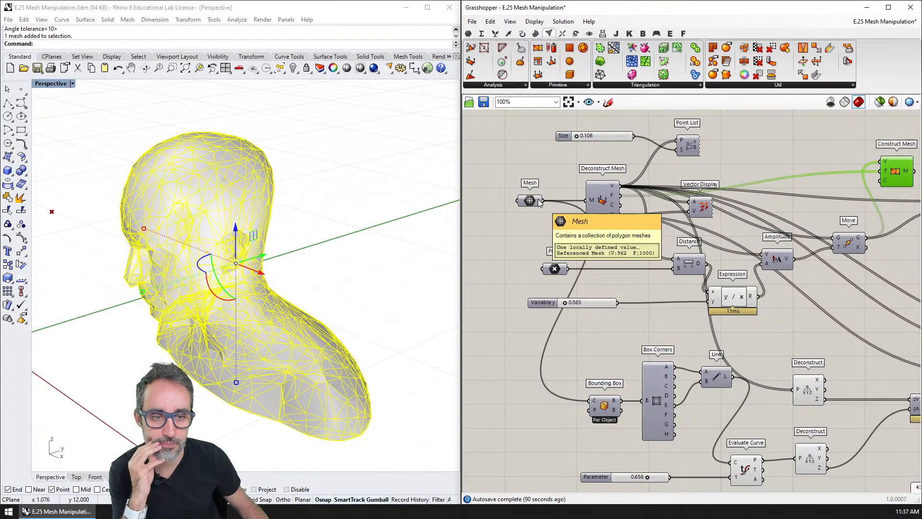
right_click_drag(895, 163, 803, 169)
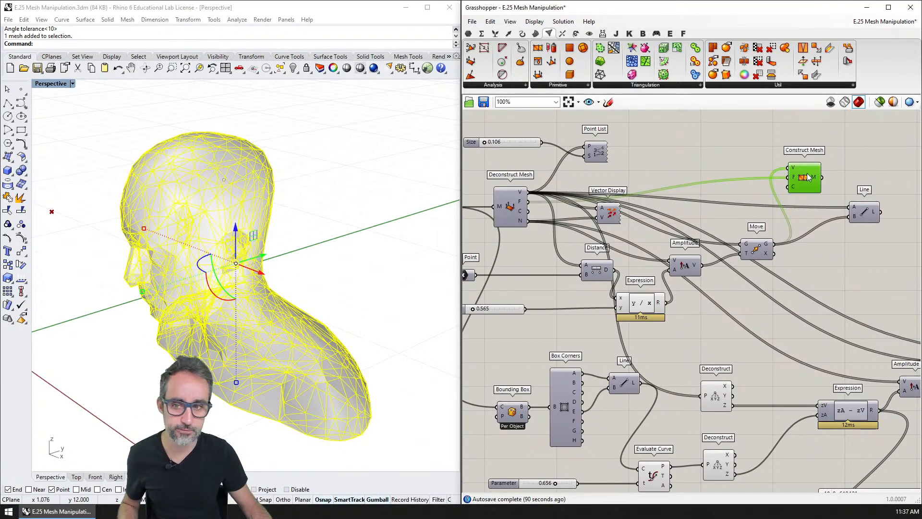
key("ctrl+q")
left_click(646, 200)
right_click_drag(480, 214, 604, 214)
right_click_drag(747, 189, 650, 186)
left_click(822, 182)
key("ctrl+q")
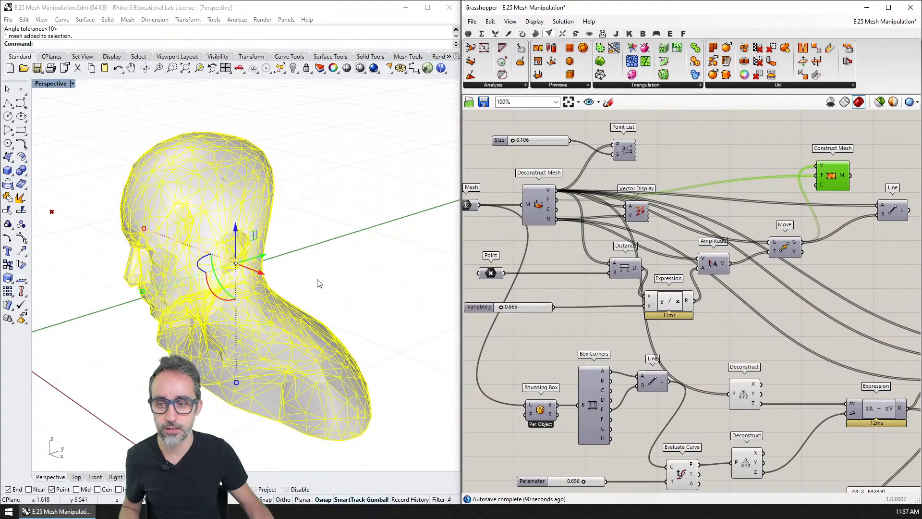
Step: Weld all vertices of the original head mesh using Weld Selected Vertices
left_click(342, 257)
left_click(243, 218)
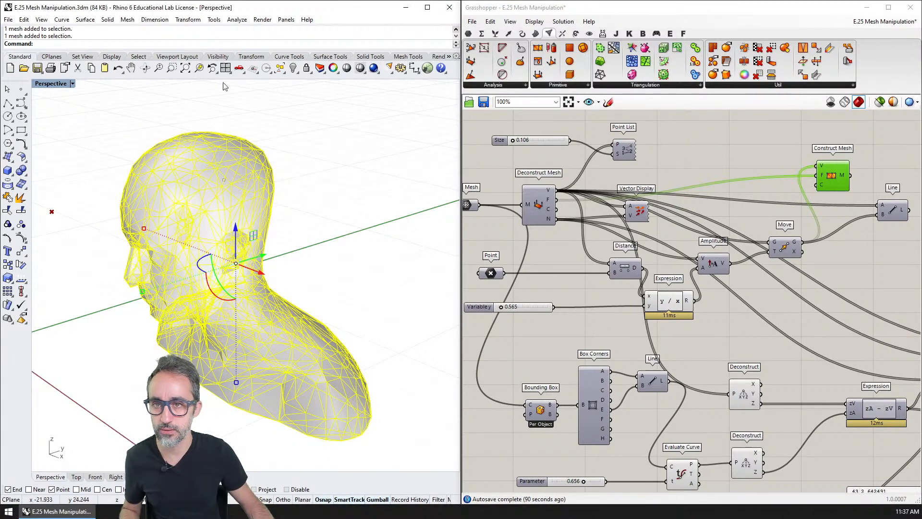
mouse_move(194, 125)
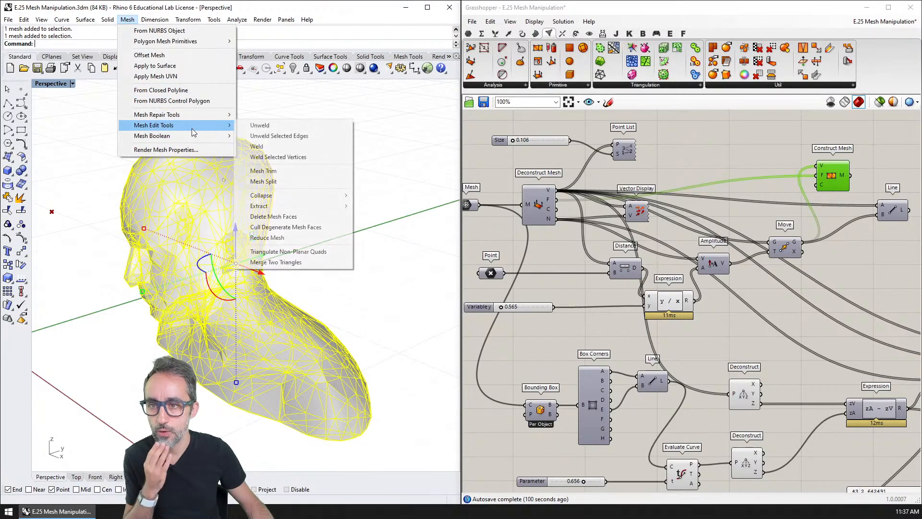
left_click(271, 157)
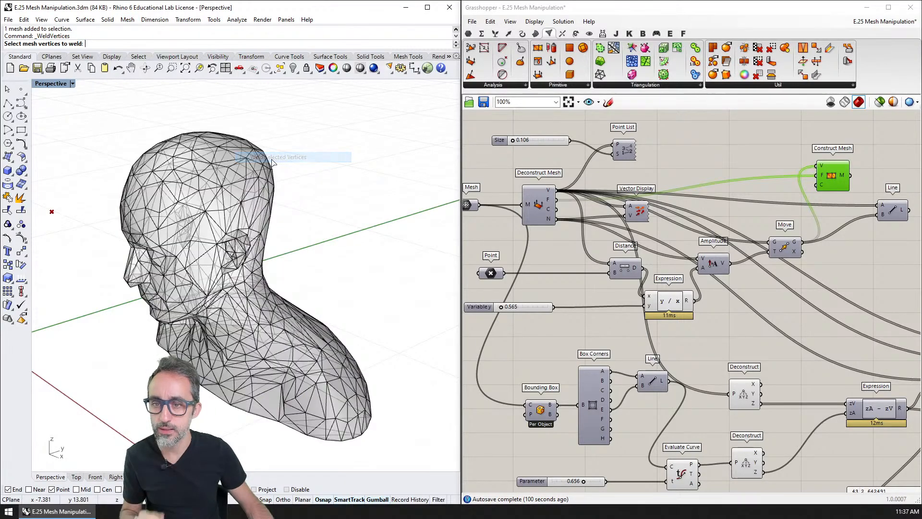
left_click_drag(383, 367, 383, 367)
key("Return")
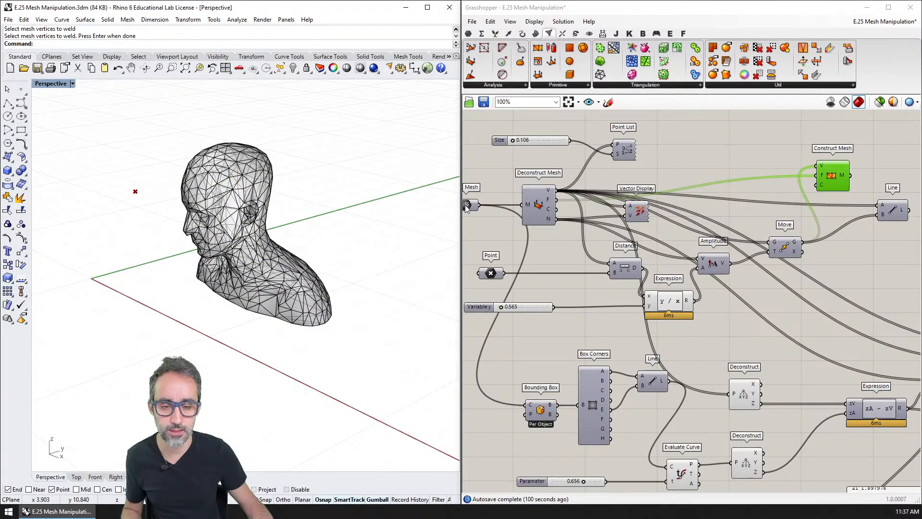
Step: Place a Panel below the Mesh parameter and connect it to read the referenced mesh's vertex and face data
mouse_move(465, 207)
right_click_drag(465, 206, 549, 223)
scroll(532, 217, "up", 3)
scroll(549, 222, "down", 2)
scroll(548, 223, "down", 1)
double_click(534, 255)
type("pa")
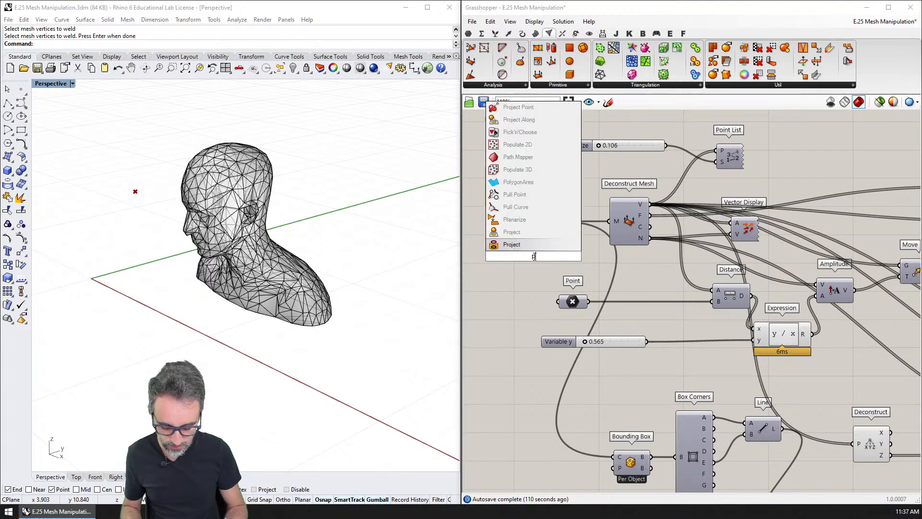
key("Return")
scroll(538, 264, "up", 3)
right_click_drag(539, 264, 659, 261)
left_click_drag(658, 255, 663, 266)
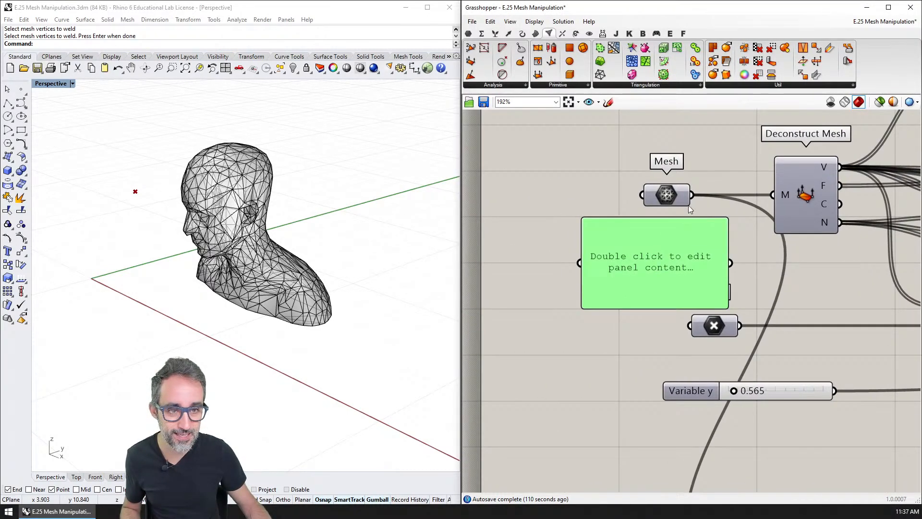
left_click_drag(616, 248, 623, 297)
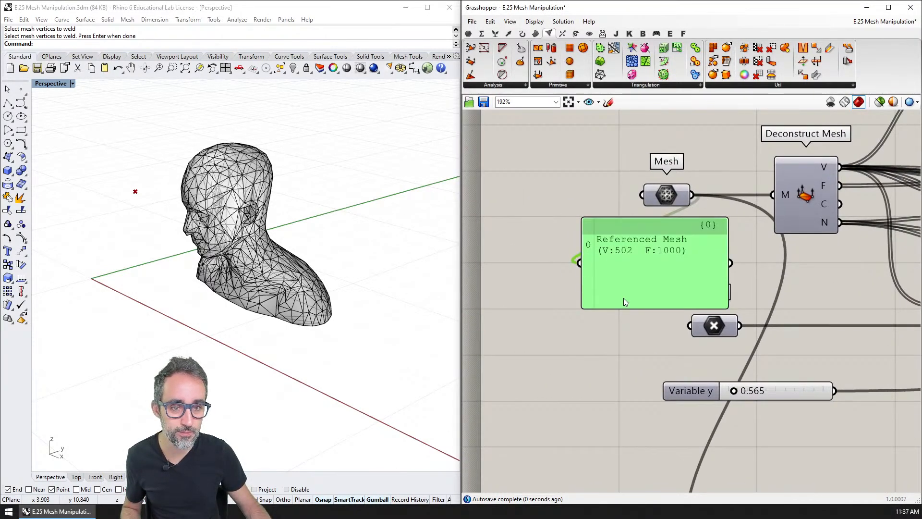
Step: Delete the Panel below the Mesh parameter and turn on the preview of Construct Mesh
left_click(631, 251)
key("Delete")
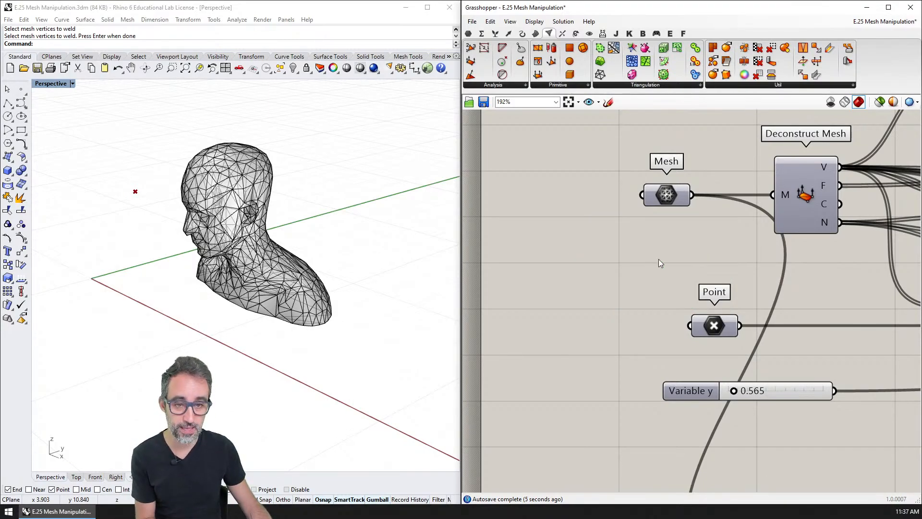
right_click_drag(785, 259, 607, 278)
scroll(607, 278, "down", 3)
right_click_drag(852, 244, 597, 243)
left_click(710, 205)
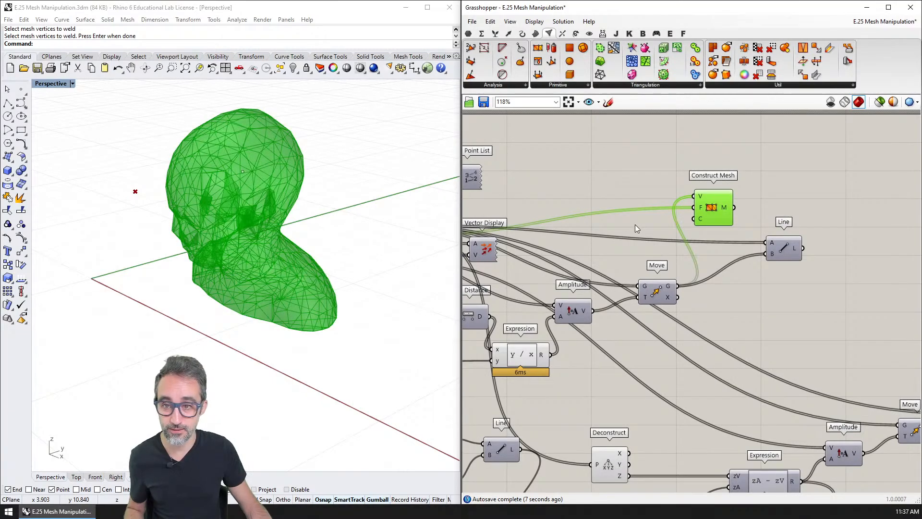
Step: Bake the Construct Mesh output with the default attributes on the Default layer
right_click_drag(504, 240, 699, 240)
right_click_drag(288, 240, 365, 248)
right_click_drag(847, 209, 704, 195)
scroll(767, 196, "up", 3)
right_click(769, 194)
left_click(798, 235)
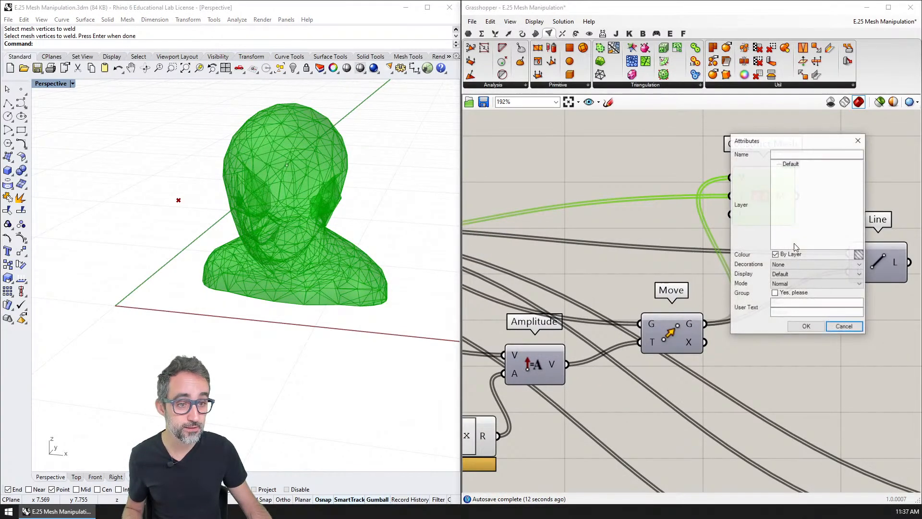
left_click(806, 326)
Step: Move the baked head mesh away from the original, clear of the Construct Mesh preview
right_click_drag(281, 236, 383, 261, "shift")
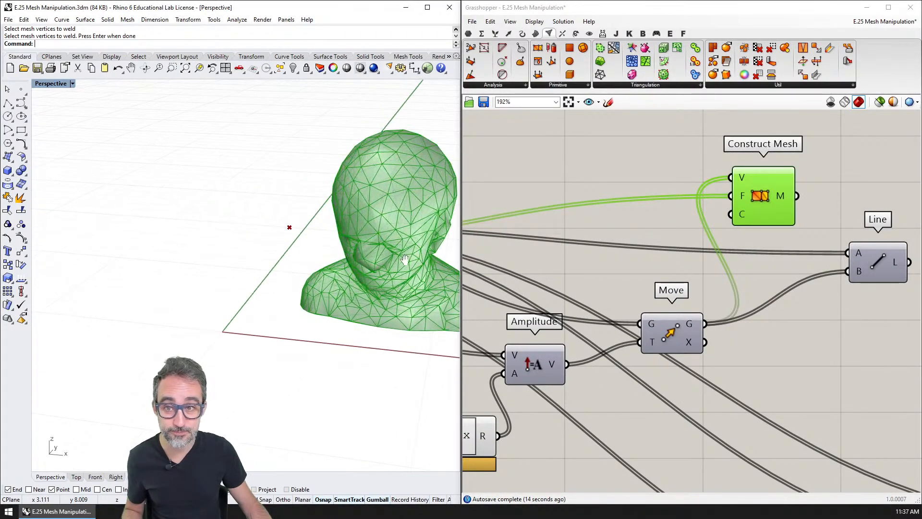
scroll(383, 261, "down", 4)
left_click(405, 286)
left_click_drag(405, 286, 210, 290, "shift")
left_click(215, 334)
Step: Set the Perspective viewport's display mode to Shaded to view the baked head as a solid surface
scroll(180, 259, "up", 6)
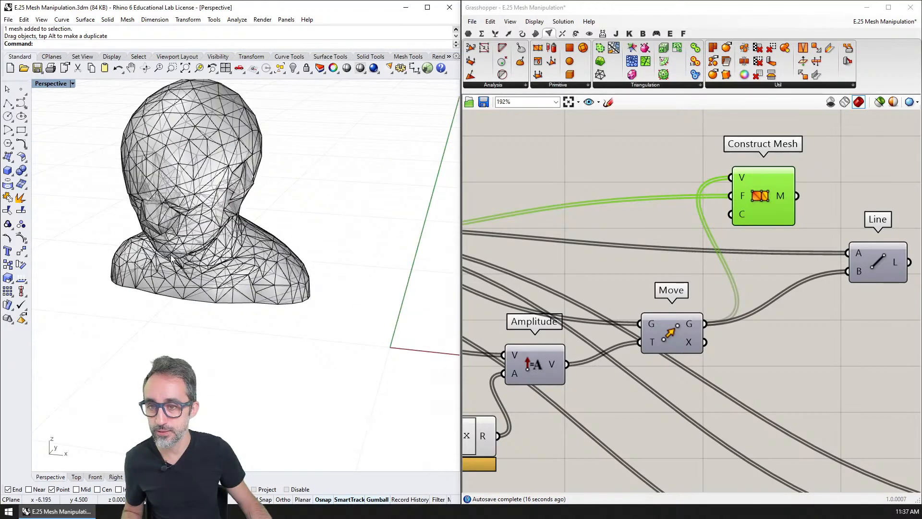
right_click_drag(179, 260, 206, 234)
scroll(230, 243, "up", 3)
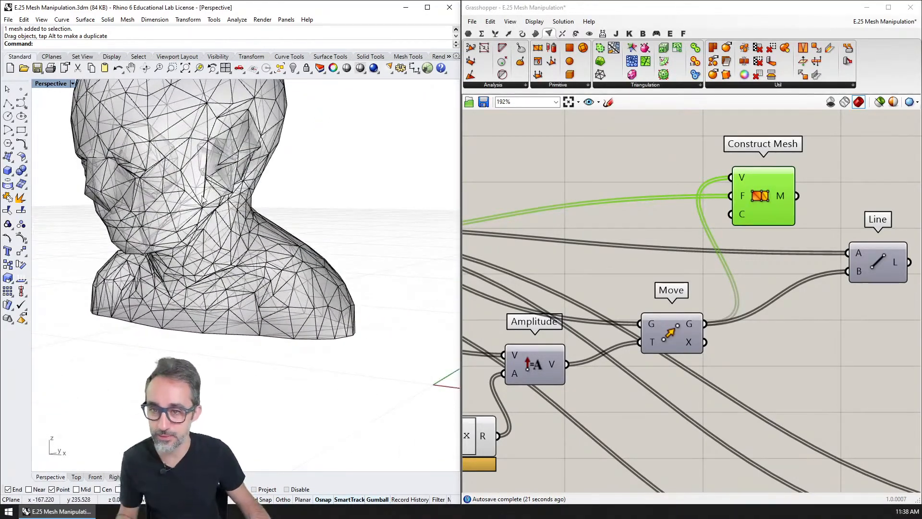
right_click_drag(201, 195, 254, 255)
right_click(58, 86)
left_click(61, 121)
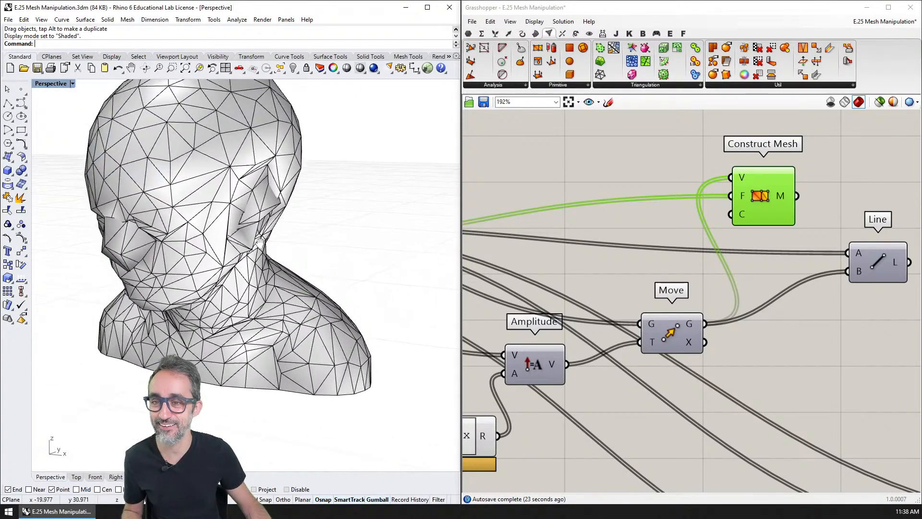
Step: Compare the baked head with the original mesh and the surrounding Construct Mesh preview
scroll(254, 254, "down", 2)
mouse_move(325, 266)
right_mouse_down()
mouse_move(270, 260)
mouse_move(236, 281)
right_mouse_up()
scroll(269, 260, "down", 5)
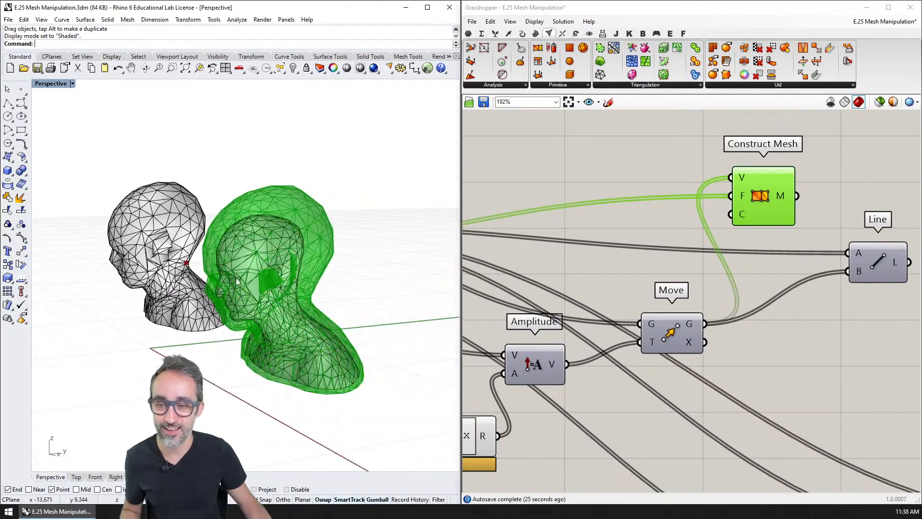
scroll(196, 275, "up", 2)
left_click(280, 248)
key("Escape")
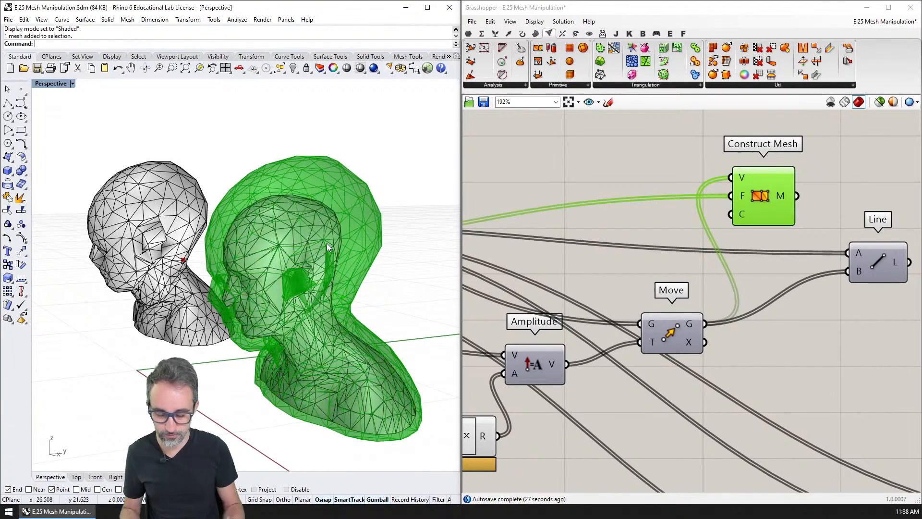
right_click_drag(196, 263, 307, 306)
scroll(267, 300, "up", 2)
scroll(267, 301, "down", 2)
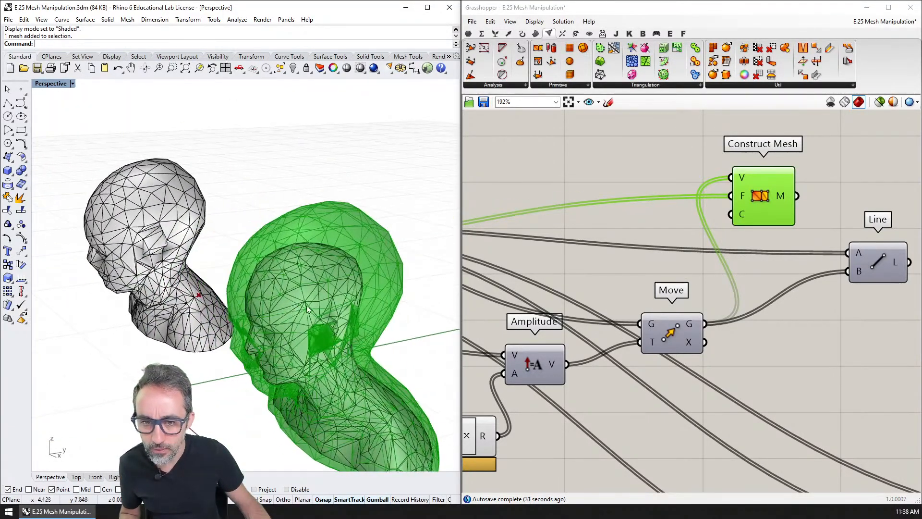
scroll(350, 295, "up", 3)
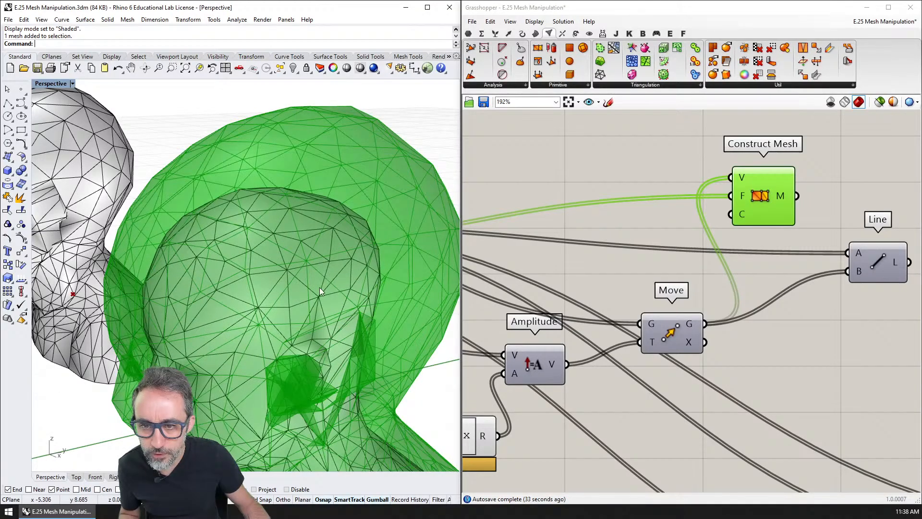
scroll(298, 264, "down", 4)
Step: Move the attractor point from the head down to the shoulder area to shift the mesh deformation
left_click(258, 210)
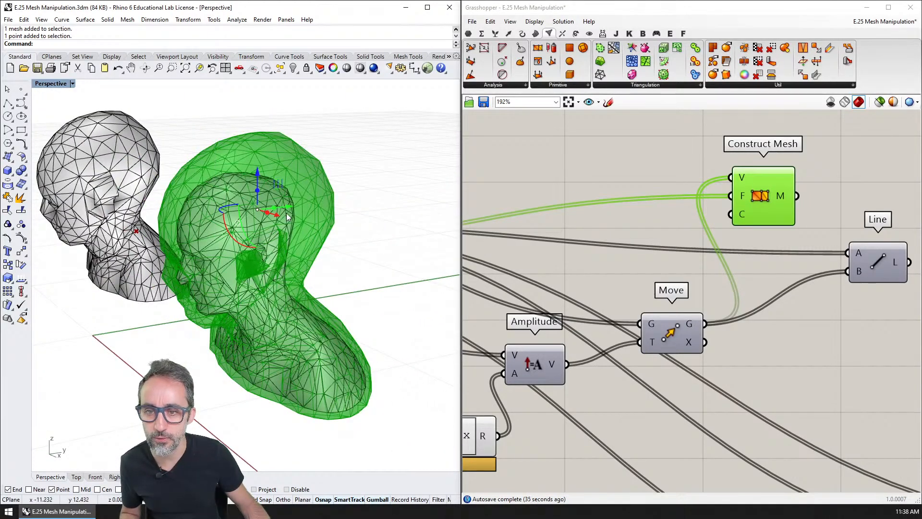
left_click_drag(280, 213, 202, 206)
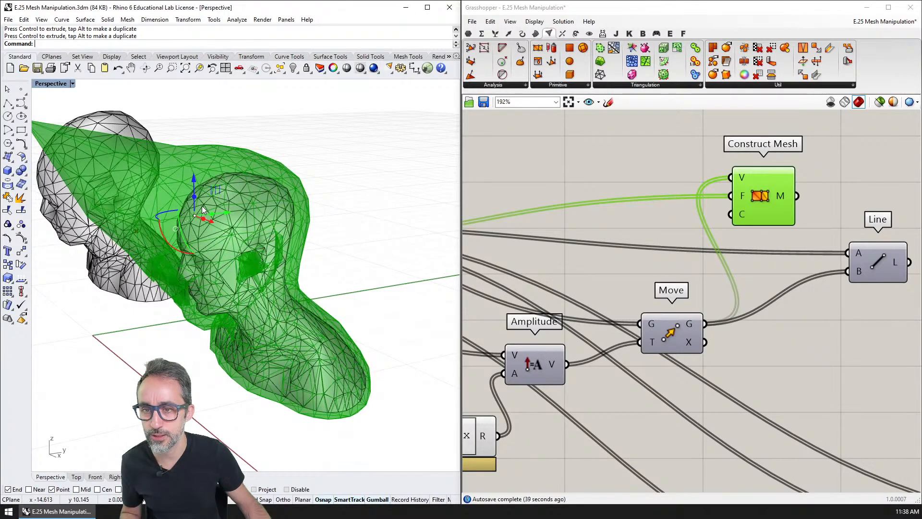
left_click_drag(281, 210, 274, 187)
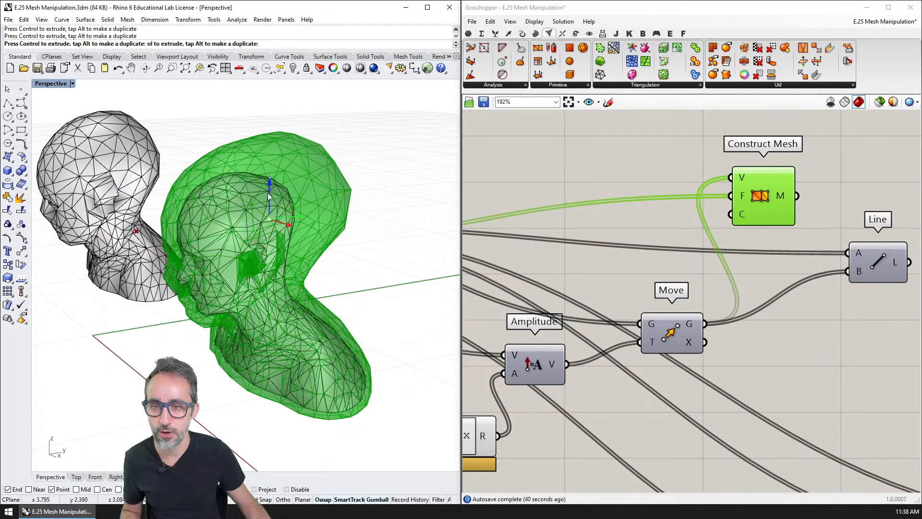
left_click_drag(274, 311, 273, 321)
right_click_drag(298, 341, 233, 268)
left_click_drag(220, 298, 255, 329)
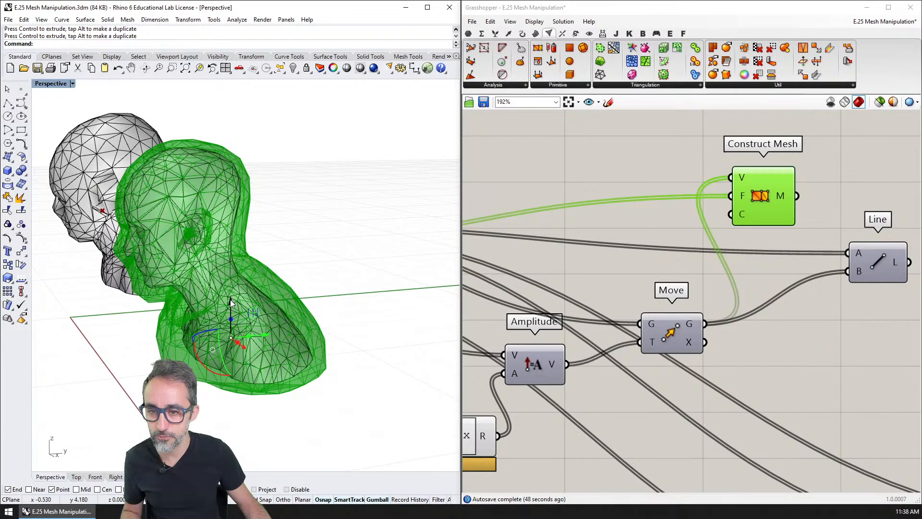
Step: Bake the reshaped Construct Mesh output with default attributes and move it to the far side of the first baked head
right_click_drag(292, 384, 317, 377)
right_click(783, 194)
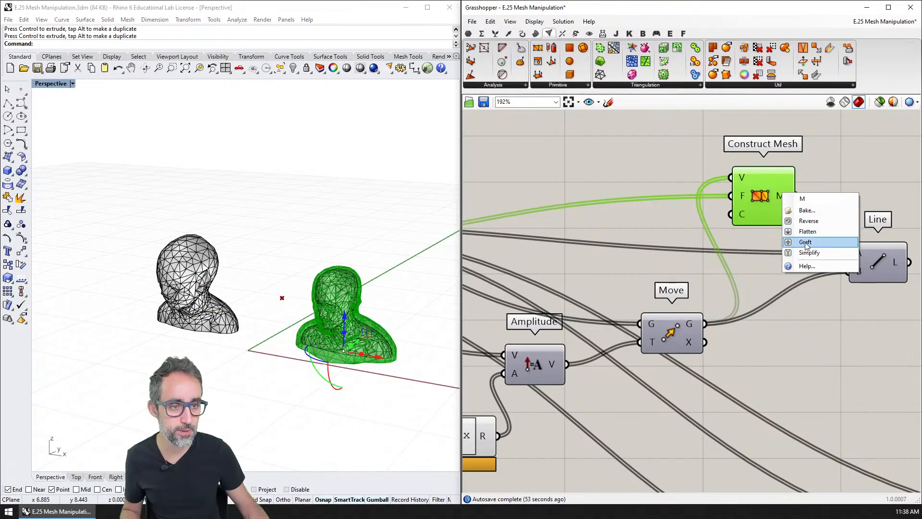
left_click(807, 210)
left_click(807, 303)
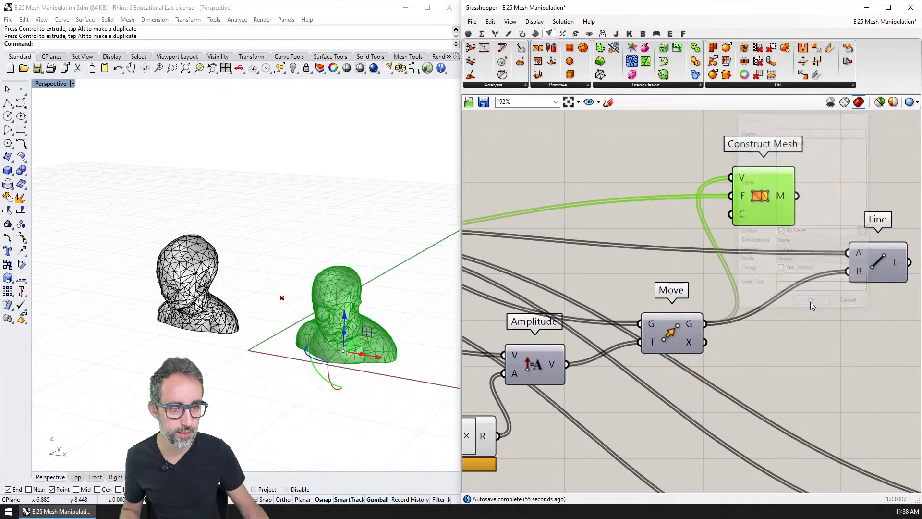
right_click_drag(389, 317, 403, 312)
left_click(381, 338)
left_click_drag(381, 338, 109, 307)
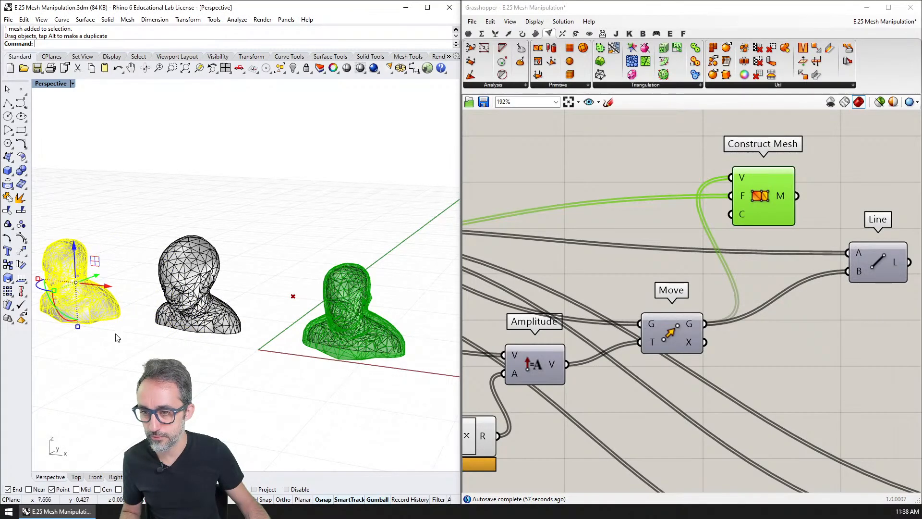
left_click(117, 335)
Step: Examine the second baked head's face and shoulders and compare it with the current preview
right_click_drag(120, 335, 199, 308)
scroll(134, 302, "up", 14)
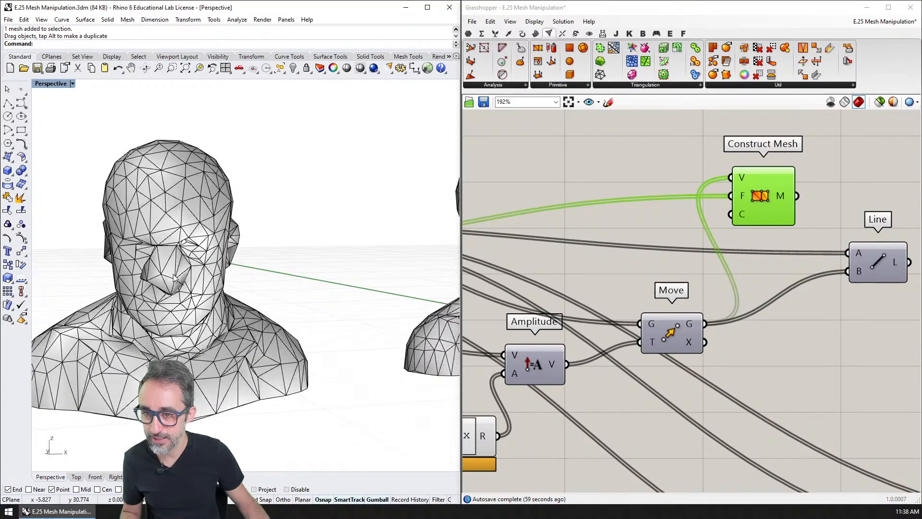
right_click_drag(174, 264, 183, 259)
scroll(192, 263, "down", 6)
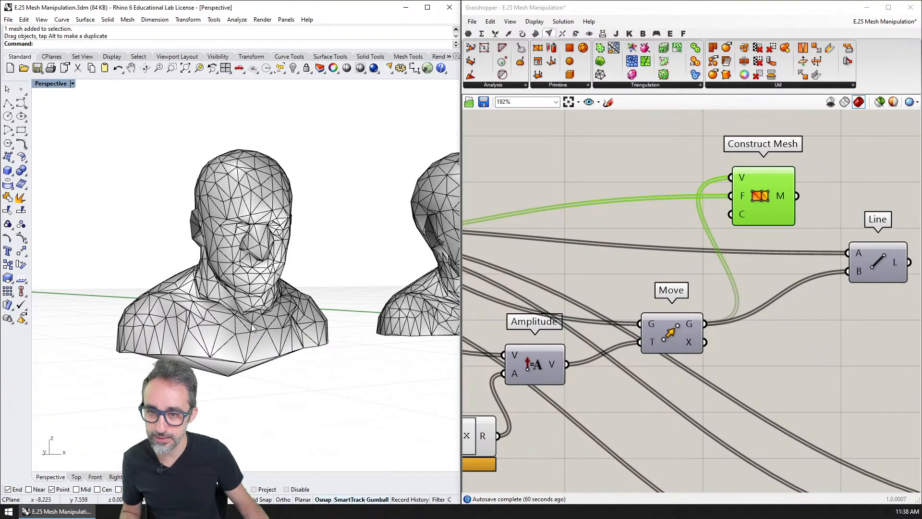
right_click_drag(331, 335, 317, 379)
scroll(210, 337, "down", 5)
scroll(332, 387, "up", 6)
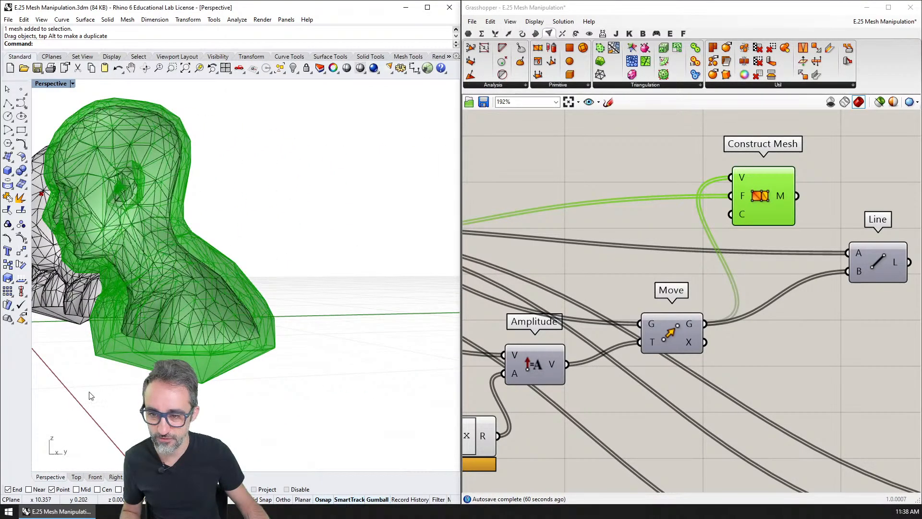
Step: Move the attractor point up to the front of the face to push the mesh outward there
right_click_drag(253, 305, 305, 393)
left_click_drag(346, 421, 348, 302)
right_click_drag(294, 328, 345, 285)
right_click_drag(397, 244, 229, 362)
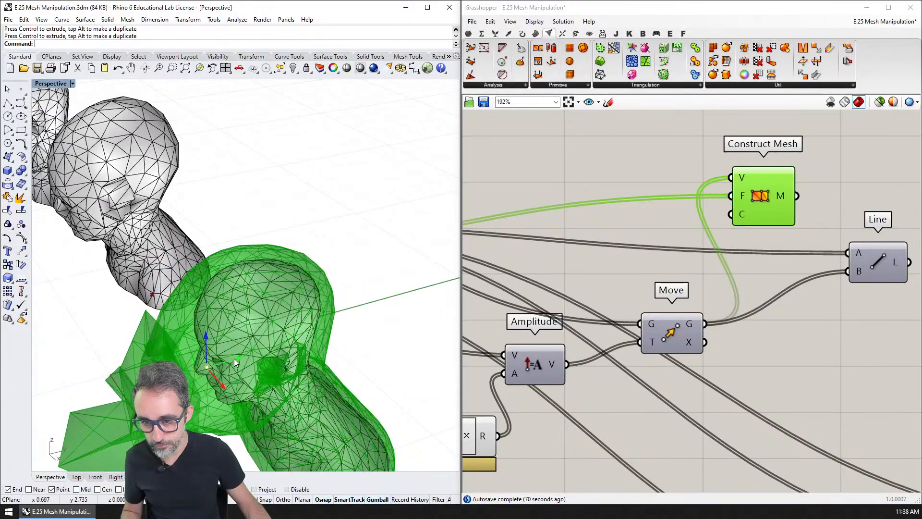
left_click_drag(234, 358, 258, 353)
right_click_drag(258, 354, 258, 301)
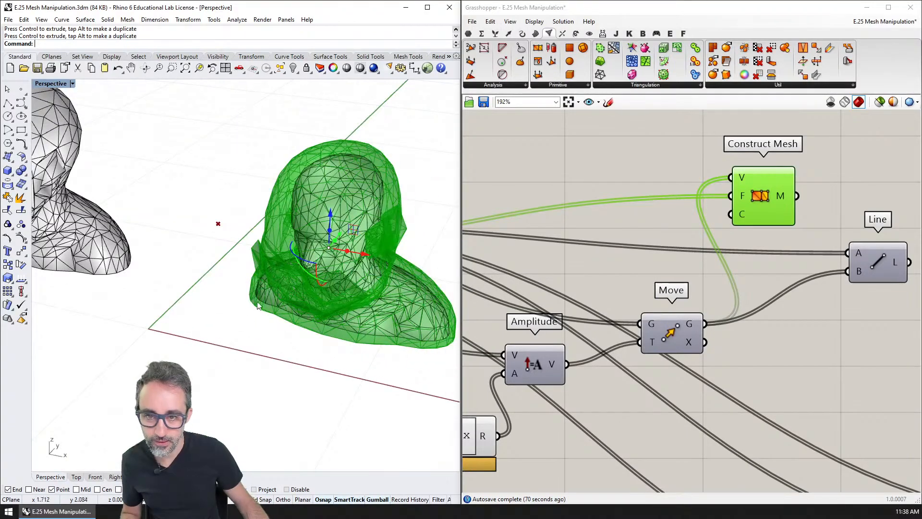
left_click_drag(355, 254, 352, 253)
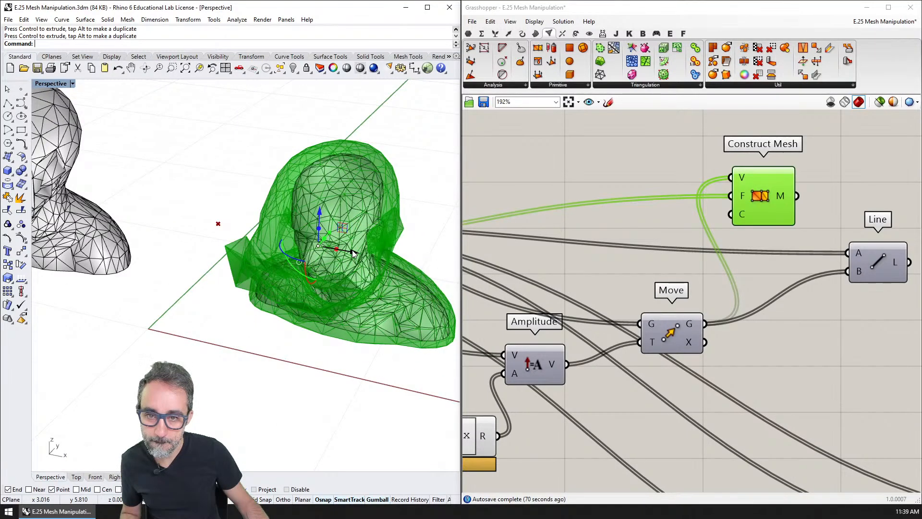
Step: Bake the face-deformed Construct Mesh output with default attributes and place it at the far end of the baked heads
right_click_drag(351, 254, 329, 250)
scroll(329, 251, "down", 5)
right_click(787, 196)
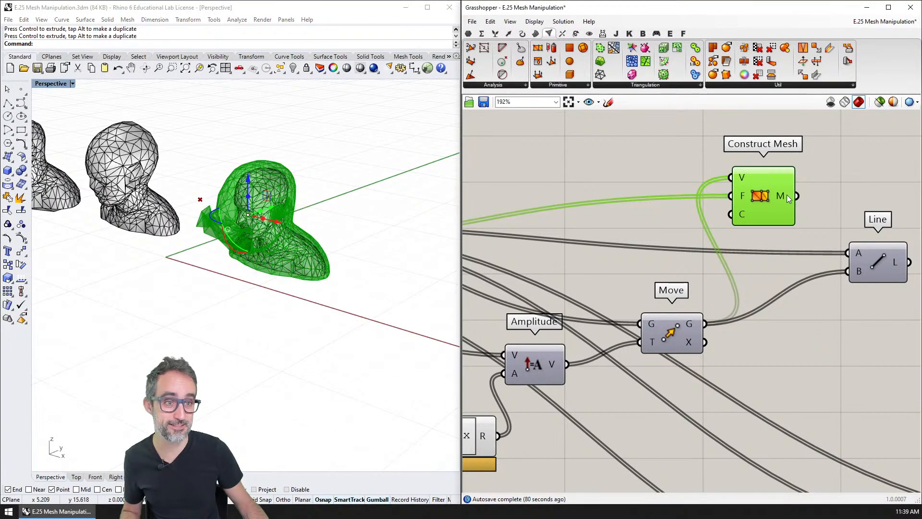
left_click(808, 213)
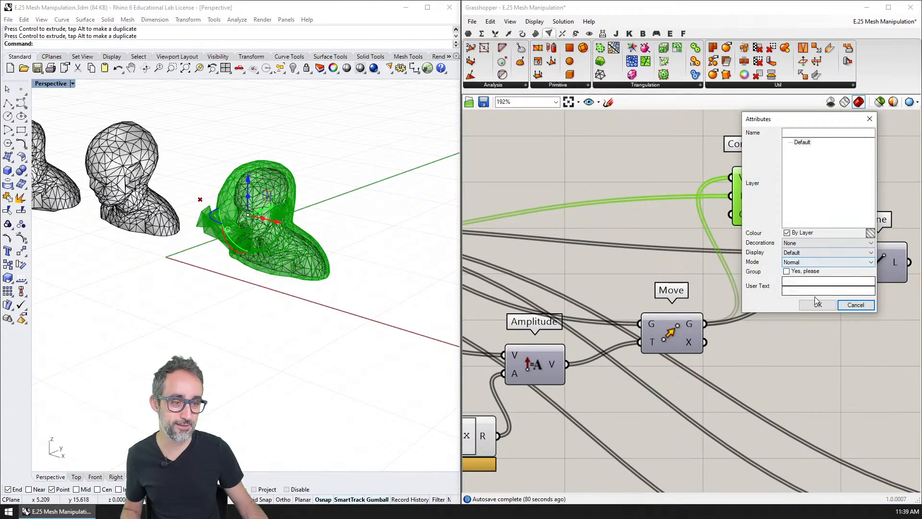
left_click(815, 303)
right_click_drag(288, 252, 372, 252, "shift")
scroll(344, 251, "down", 5)
left_click_drag(344, 254, 114, 195)
left_click(97, 230)
Step: Compare the three baked head variations with one another and with the original mesh
right_click_drag(97, 230, 133, 308)
scroll(195, 236, "up", 12)
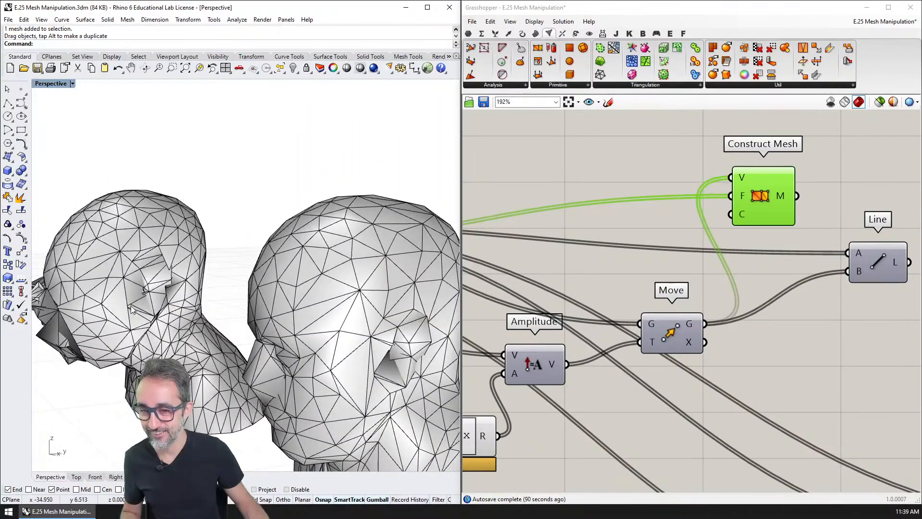
scroll(131, 306, "down", 6)
right_click_drag(227, 336, 267, 244, "shift")
scroll(227, 230, "down", 3)
scroll(259, 199, "up", 2)
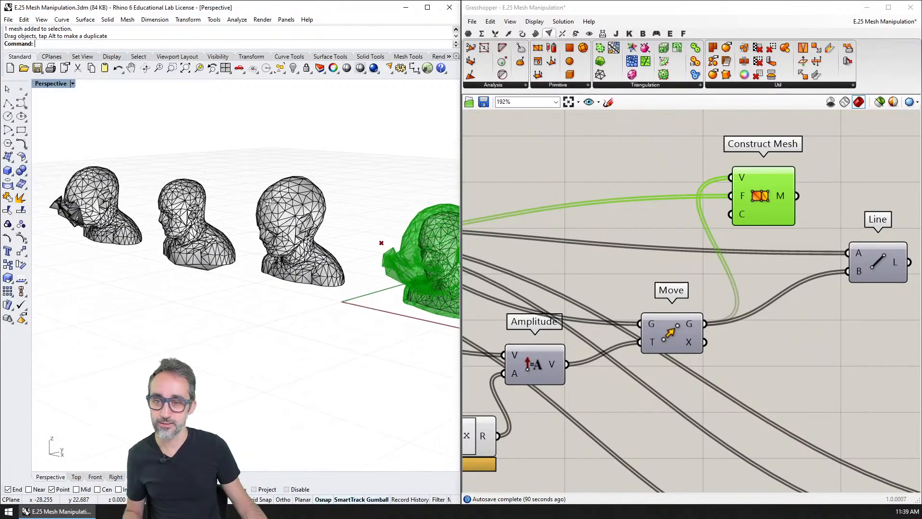
right_click_drag(347, 241, 297, 225)
scroll(749, 257, "down", 3)
Step: Rearrange the upper Line and Construct Mesh components so that Line sits directly above Construct Mesh
right_click_drag(770, 254, 622, 188)
scroll(623, 188, "down", 1)
left_click_drag(603, 153, 745, 208)
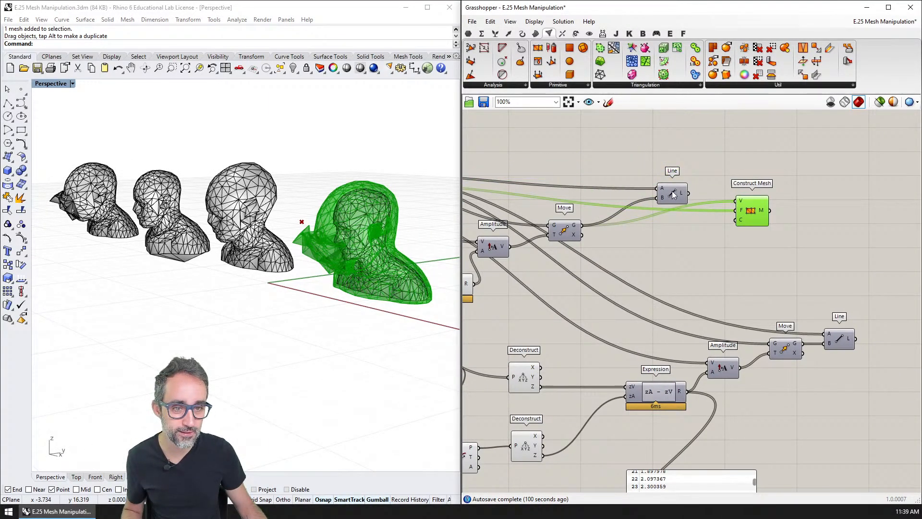
left_click_drag(674, 194, 750, 152)
left_click(752, 222)
Step: Add a second Construct Mesh component below the first one
right_click_drag(798, 240, 744, 225)
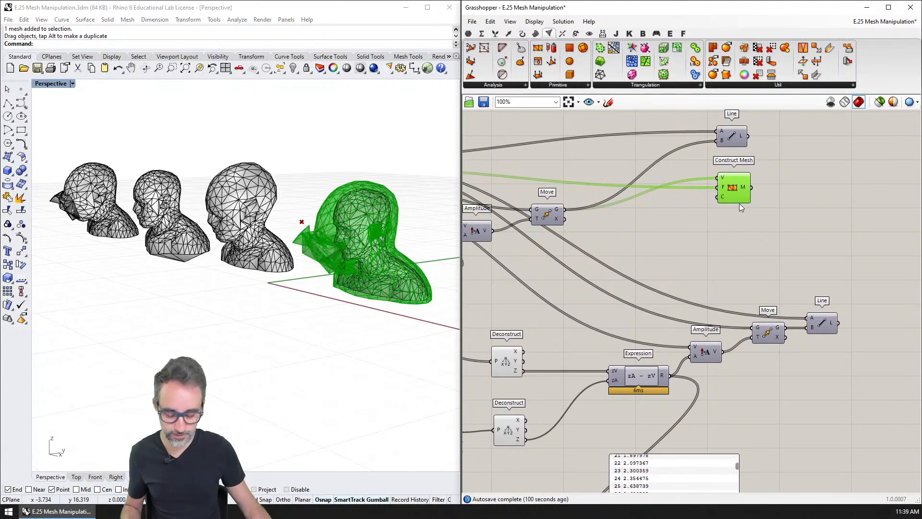
left_click(745, 235)
type("construct mes")
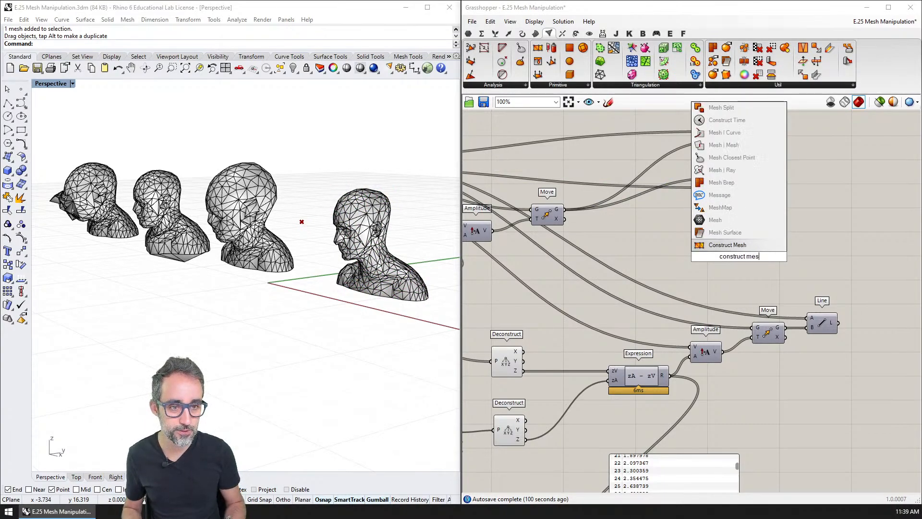
key("Return")
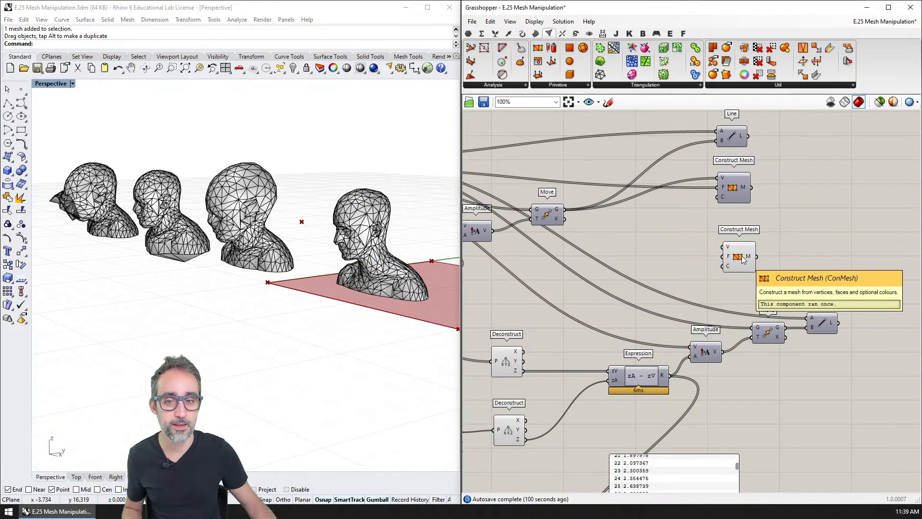
Step: Connect the lower Move's geometry to the second Construct Mesh's vertices and Deconstruct Mesh's faces to its faces input
right_click_drag(675, 265, 749, 267)
scroll(750, 268, "down", 1)
right_click_drag(853, 321, 759, 275)
scroll(759, 275, "up", 1)
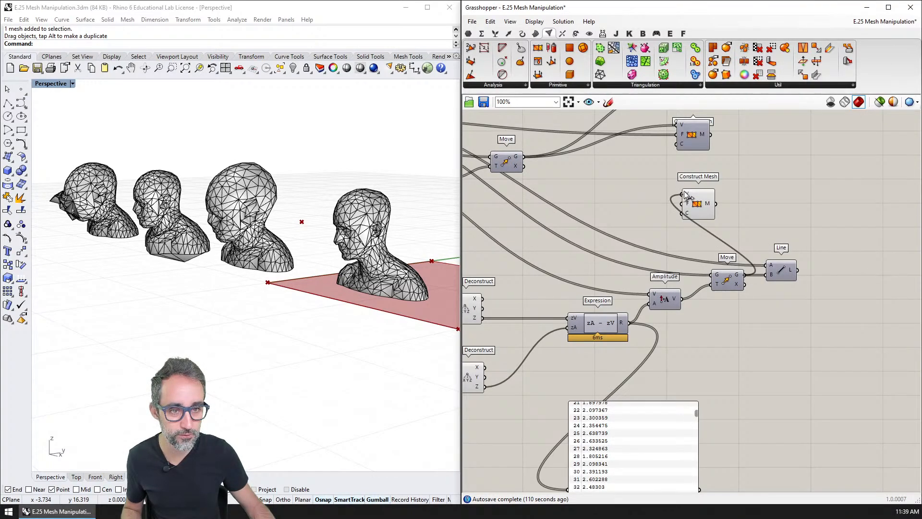
left_click_drag(686, 194, 684, 194)
right_click_drag(469, 191, 684, 266)
scroll(679, 263, "down", 2)
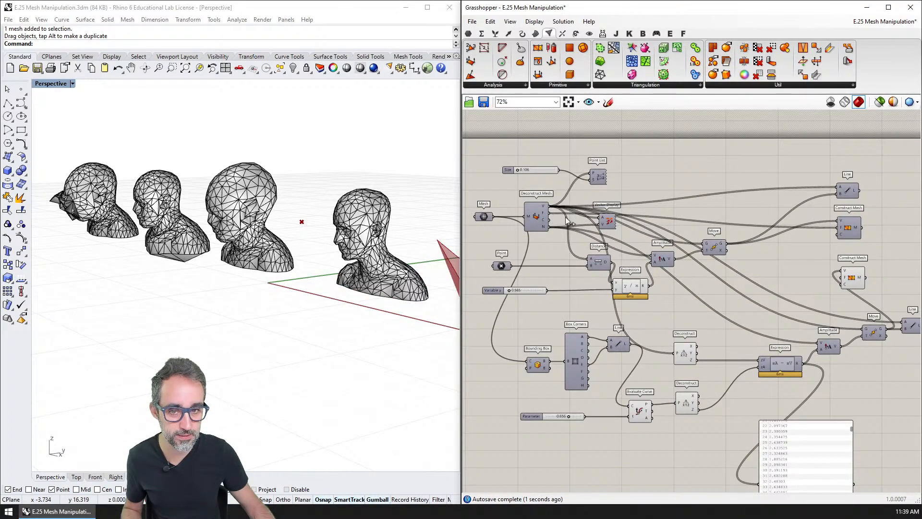
left_click_drag(845, 276, 843, 277)
Step: Inspect the second Construct Mesh's preview around the original head and the components that drive it
right_click_drag(368, 297, 333, 298)
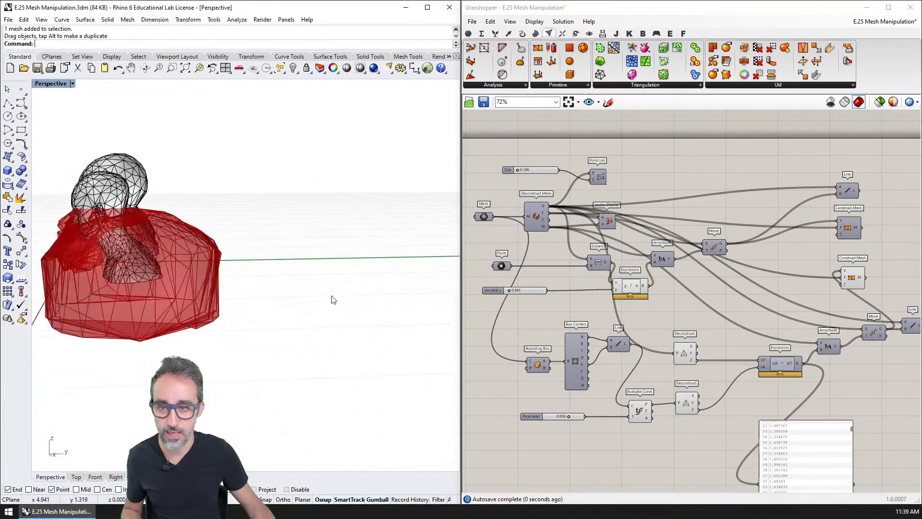
right_click_drag(127, 264, 217, 275, "shift")
scroll(192, 267, "up", 7)
scroll(193, 266, "down", 3)
right_click_drag(812, 348, 749, 333)
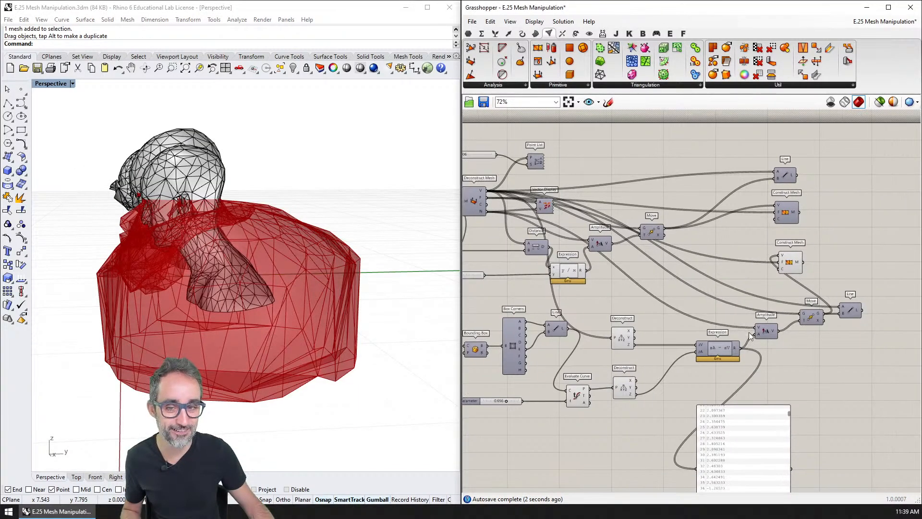
scroll(674, 346, "up", 5)
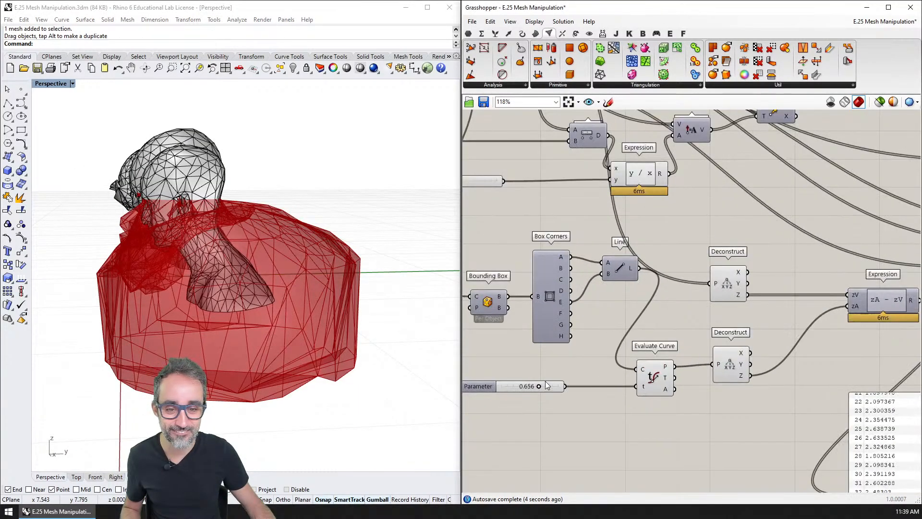
Step: Try the Evaluate Curve parameter at 0.000 and at a slightly higher value, comparing the deformed mesh's preview with the original head
left_click_drag(539, 387, 489, 384)
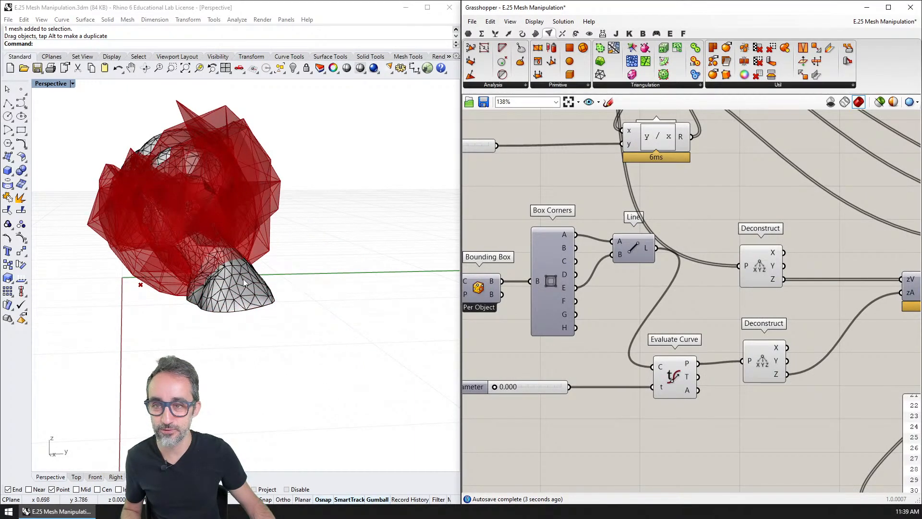
right_click_drag(243, 280, 291, 297)
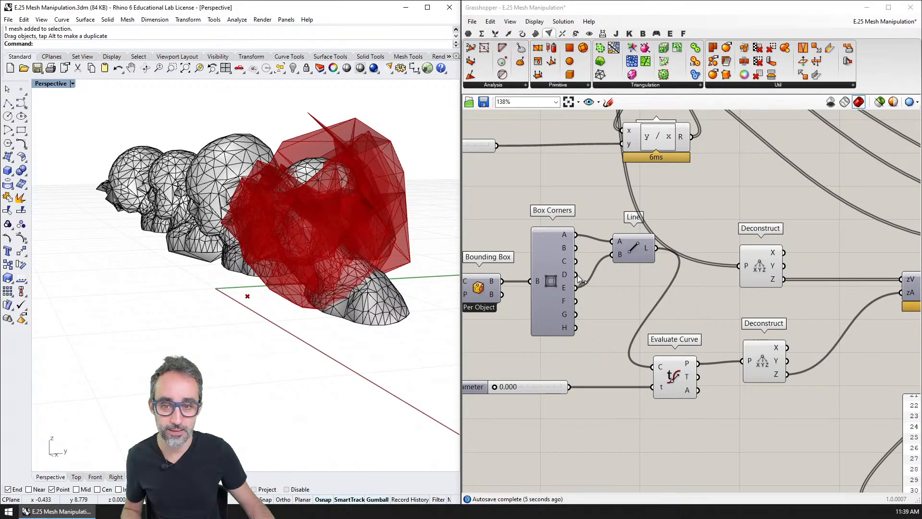
right_click_drag(677, 274, 644, 279)
right_click_drag(744, 306, 701, 320)
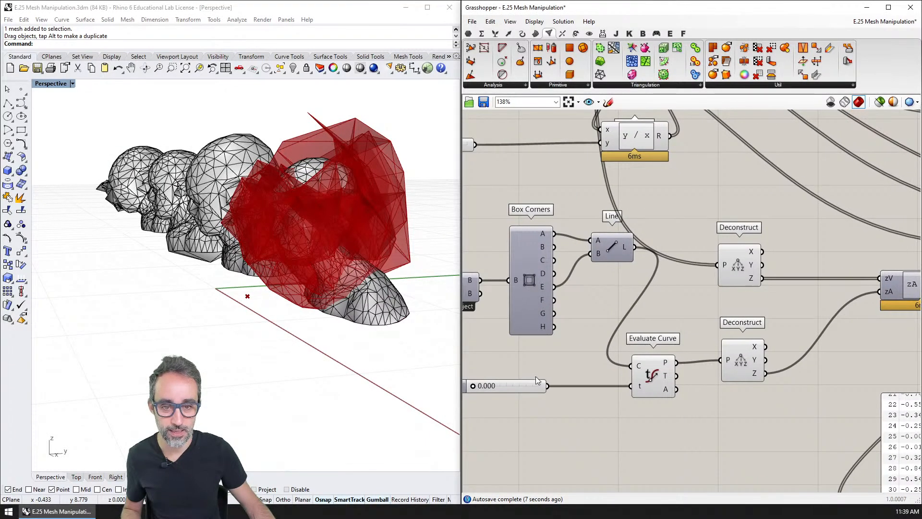
scroll(537, 377, "up", 2)
left_click_drag(511, 381, 539, 387)
right_click_drag(907, 309, 757, 302)
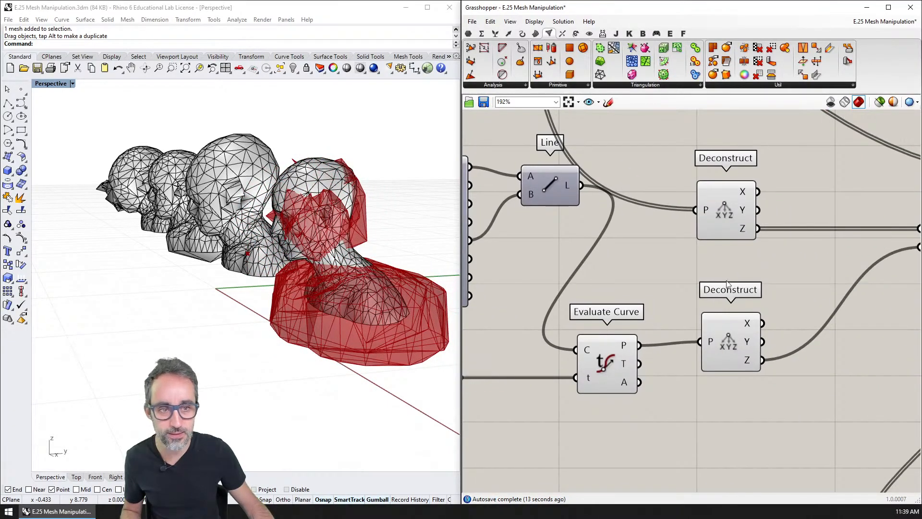
right_click_drag(901, 250, 666, 257)
scroll(890, 248, "down", 3)
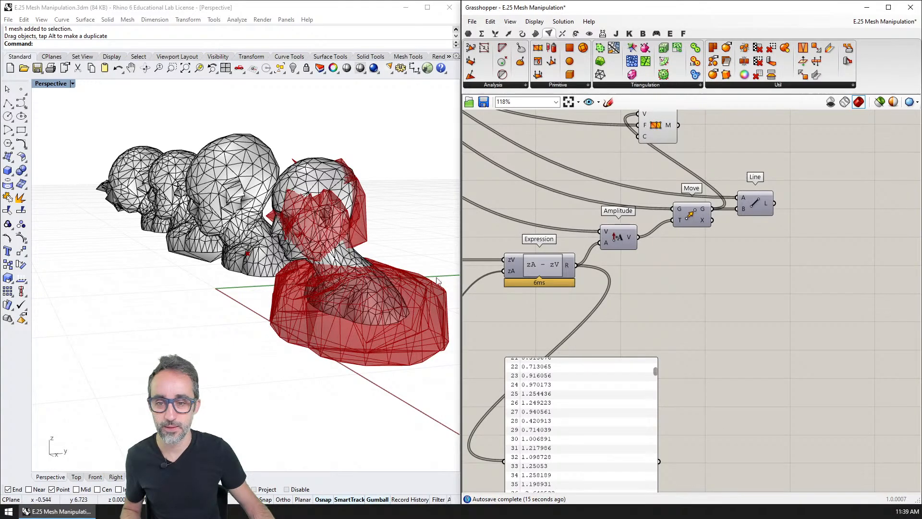
right_click_drag(467, 284, 711, 286)
scroll(699, 287, "down", 2)
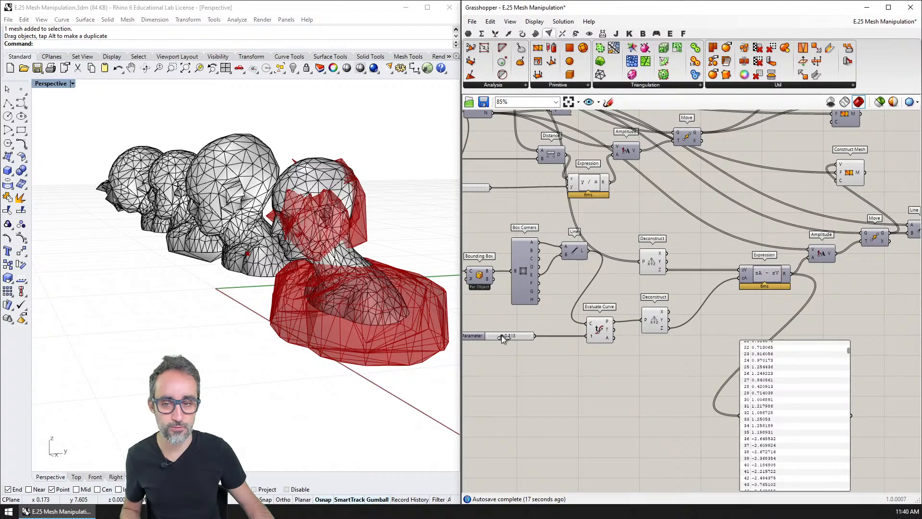
Step: Set the Evaluate Curve parameter to 0.000 and bake the second Construct Mesh's result with the default attributes
left_click_drag(501, 335, 471, 338)
scroll(393, 343, "down", 3)
right_click_drag(397, 340, 353, 326, "shift")
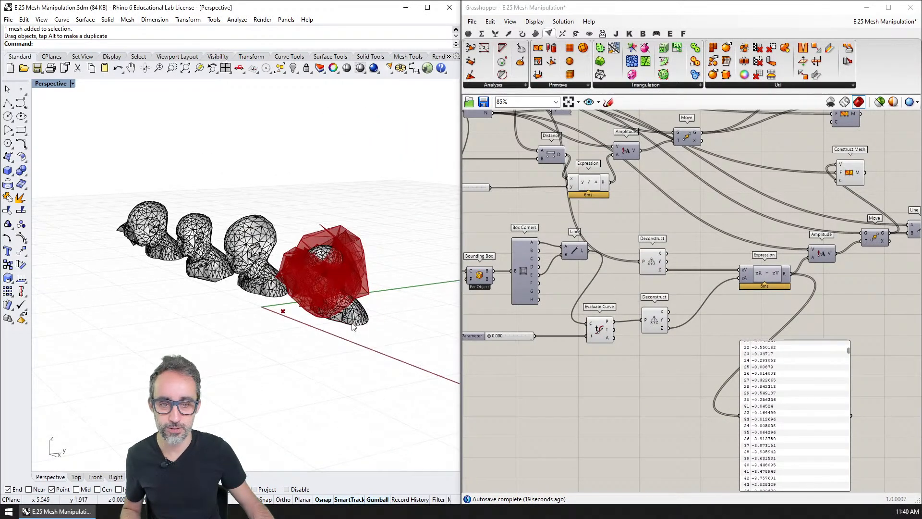
right_click(846, 163)
left_click(868, 209)
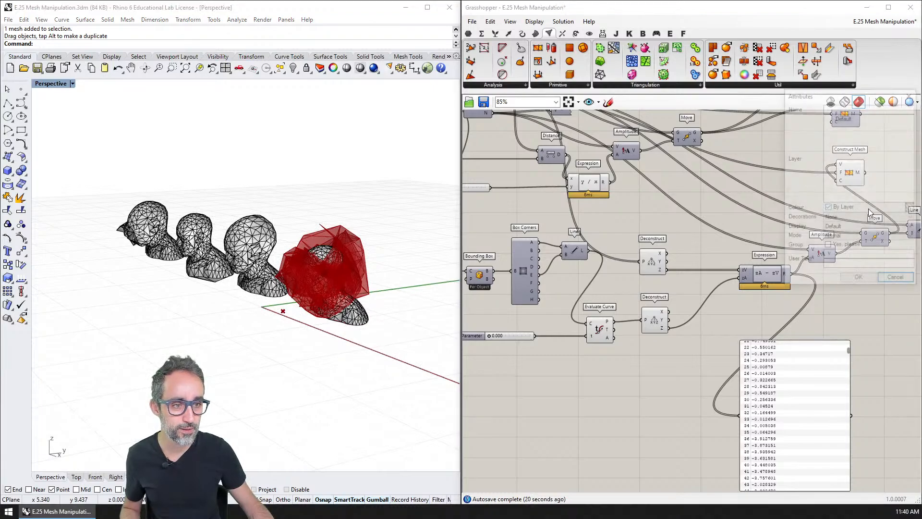
left_click(859, 280)
Step: Move the newly baked mesh away from the original head to an empty spot behind the row of heads
left_click(337, 305)
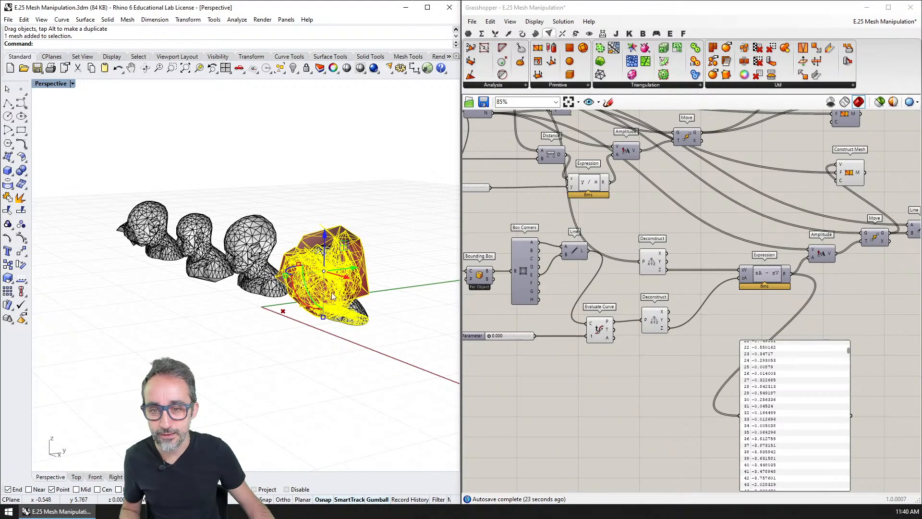
left_click_drag(346, 278, 327, 213)
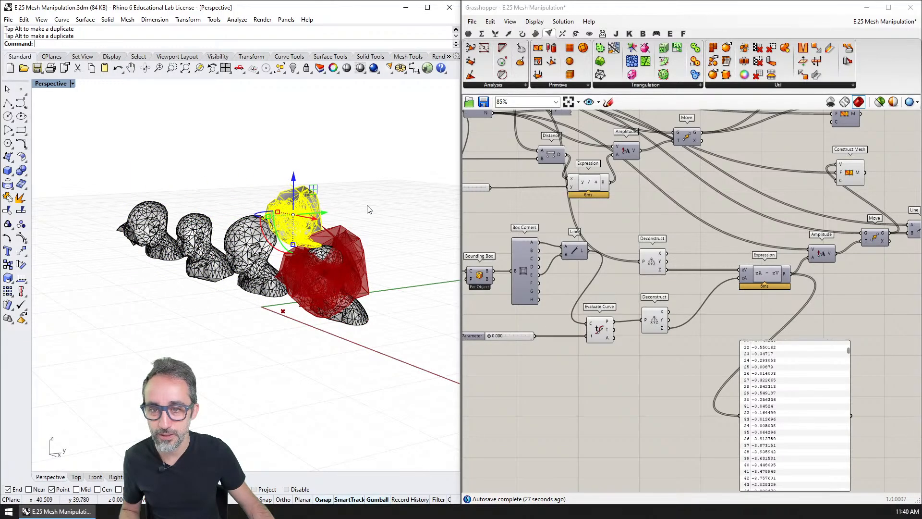
left_click(369, 208)
right_click_drag(369, 208, 383, 245)
Step: Set the Evaluate Curve parameter to 0.5 and bake the second Construct Mesh's result as another variation
scroll(499, 332, "up", 4)
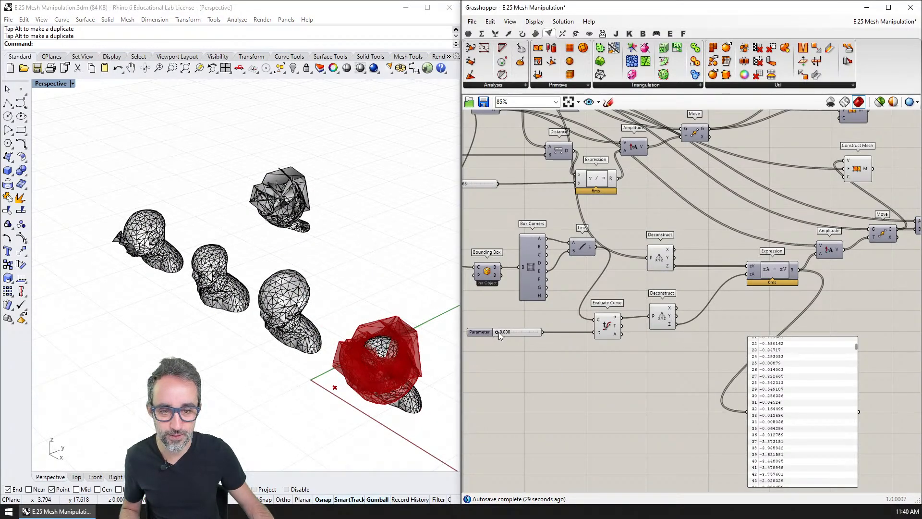
double_click(517, 332)
type("0.5")
key("Return")
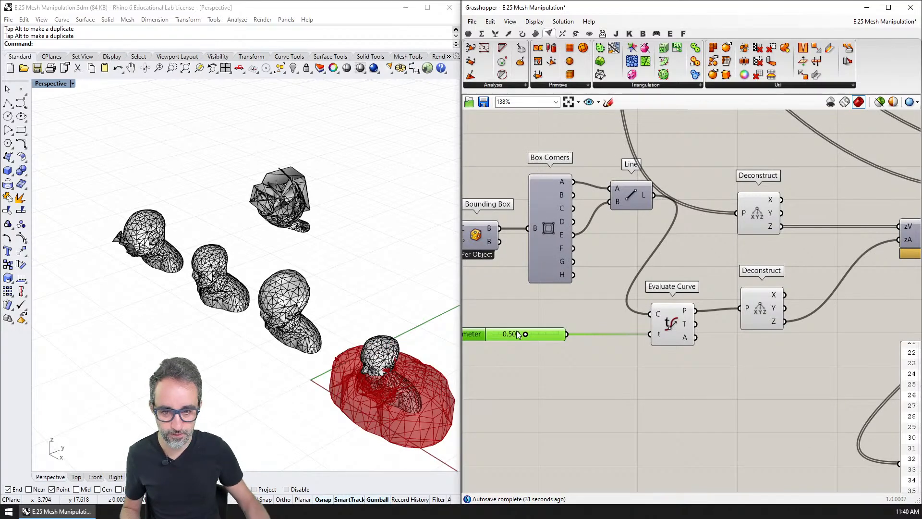
right_click_drag(827, 181, 561, 182)
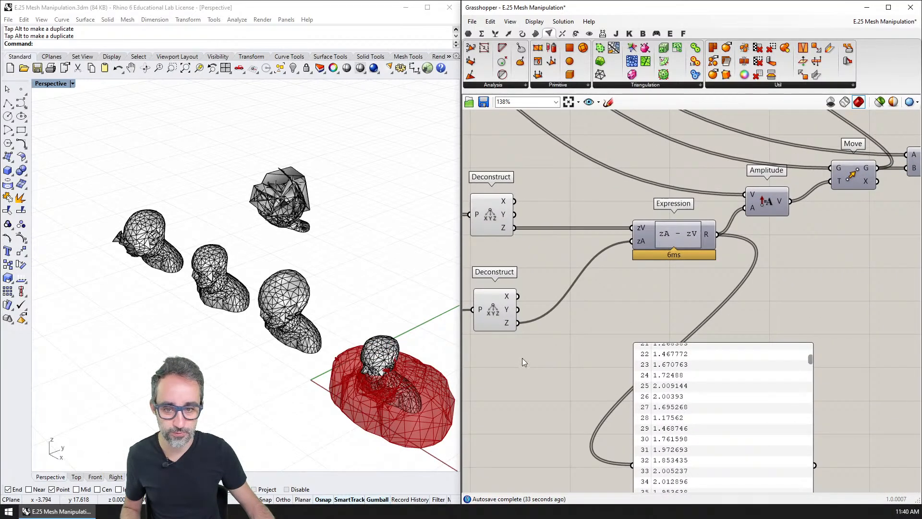
right_click_drag(447, 393, 384, 385)
right_click_drag(797, 249, 676, 269)
scroll(682, 270, "down", 2)
right_click(700, 154)
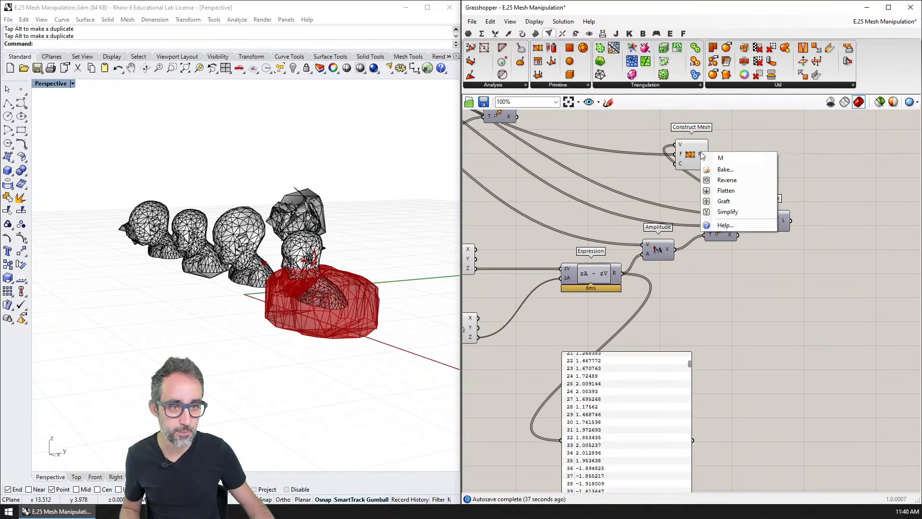
left_click(724, 173)
left_click(732, 263)
Step: Move the second height-based baked mesh off the original head so that it sits beside the first height-based variation
right_click_drag(445, 262, 403, 356)
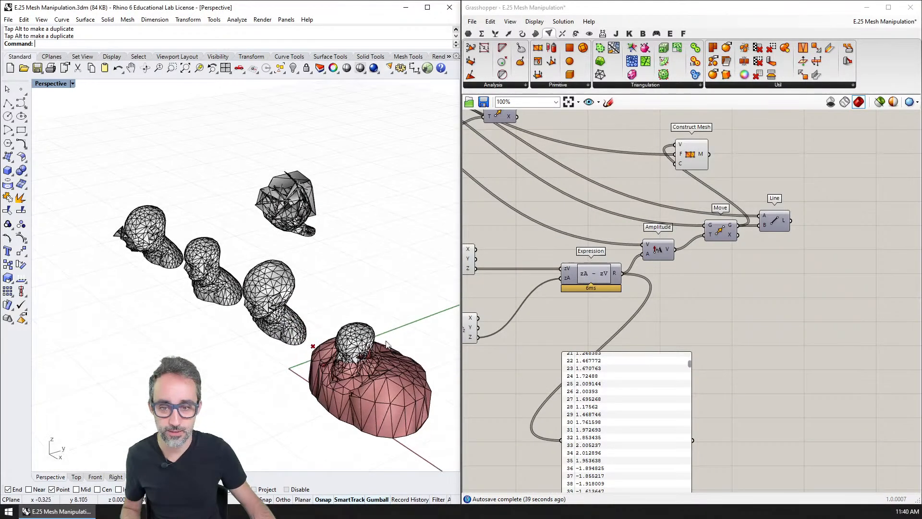
left_click(397, 369)
left_click_drag(392, 382, 391, 236)
left_click(387, 295)
Step: Examine the two height-based baked meshes up close and compare them with the earlier heads and the live preview
scroll(349, 229, "up", 5)
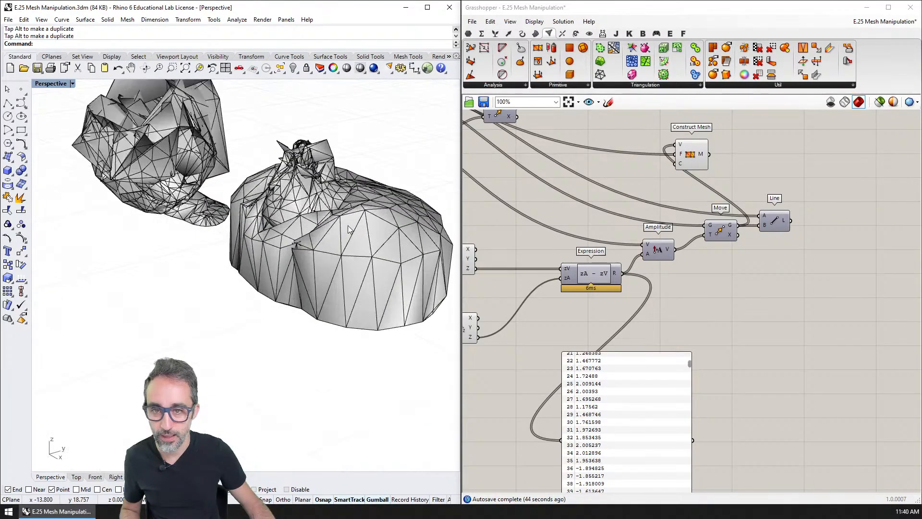
scroll(357, 189, "down", 8)
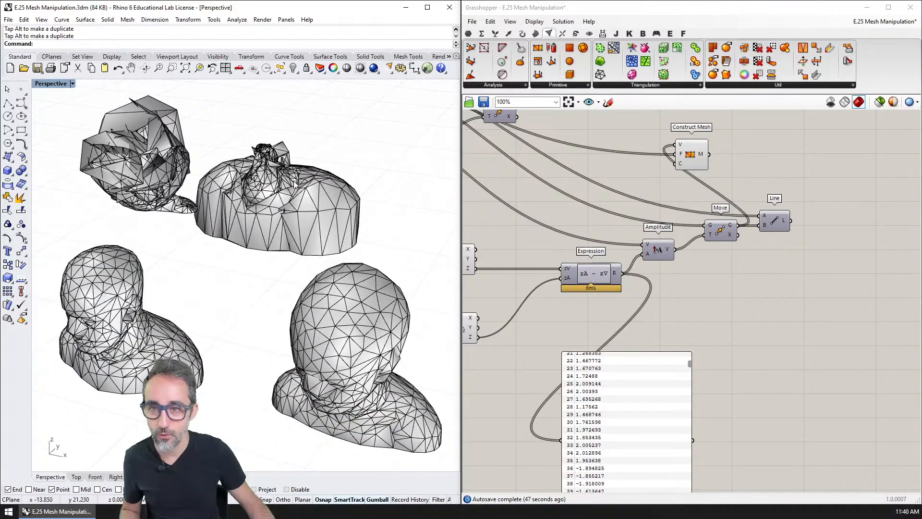
scroll(287, 247, "up", 5)
right_click_drag(303, 278, 302, 208)
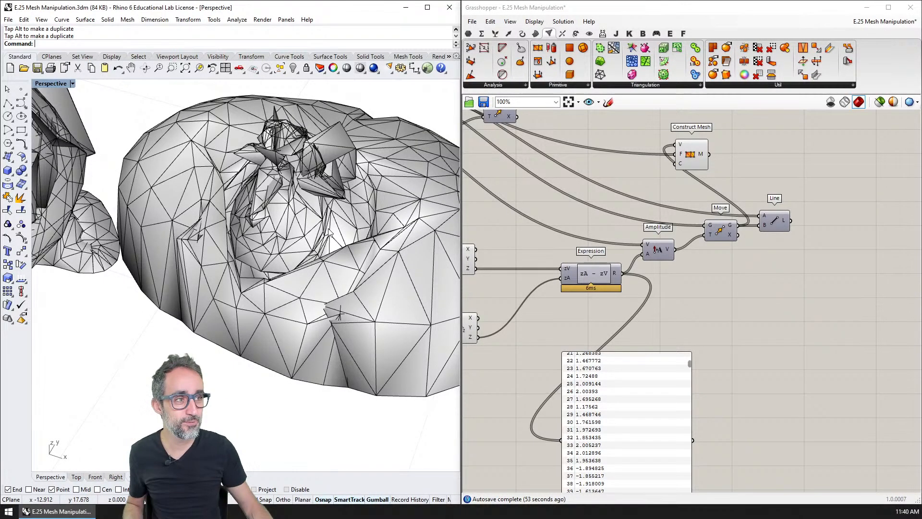
scroll(329, 233, "down", 10)
right_click_drag(406, 289, 369, 255)
right_click_drag(384, 288, 288, 209, "shift")
scroll(289, 210, "down", 3)
right_click_drag(356, 271, 337, 275)
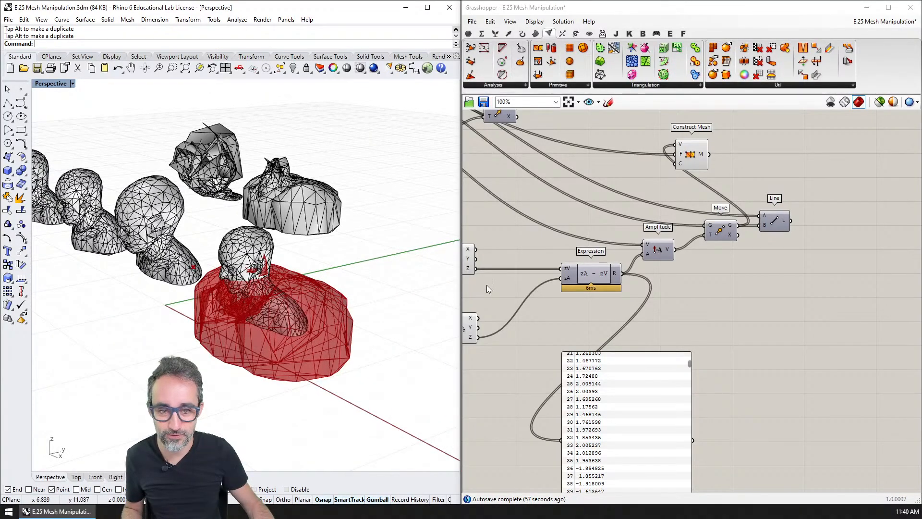
Step: Set the Evaluate Curve parameter to 1.000 and bake the second Construct Mesh's result as a third variation
right_click_drag(487, 288, 766, 262)
left_click_drag(572, 320, 644, 320)
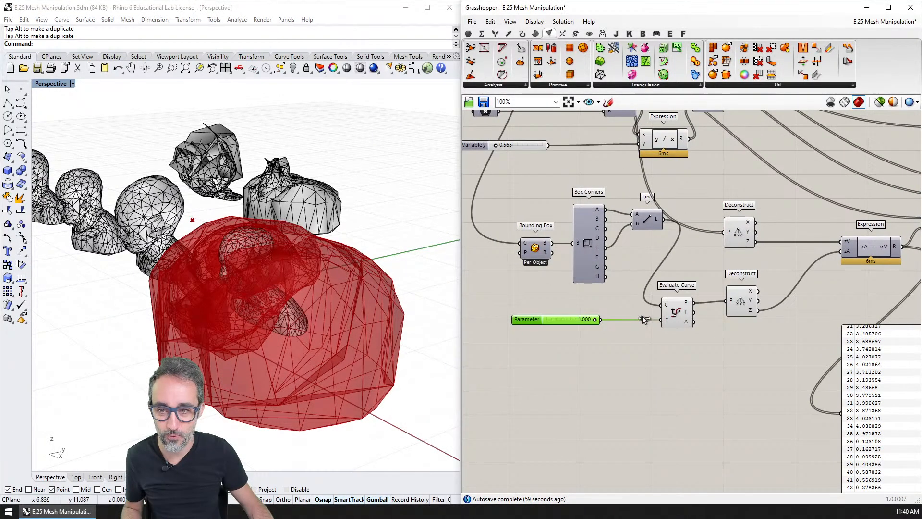
right_click_drag(403, 290, 306, 274, "shift")
scroll(363, 274, "down", 6)
scroll(655, 253, "down", 1)
right_click_drag(886, 272, 606, 255)
right_click(685, 134)
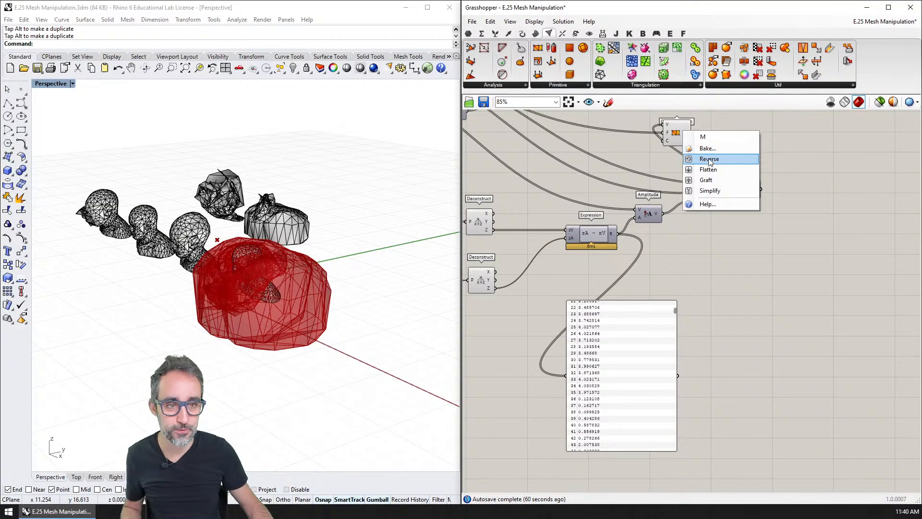
left_click(703, 160)
left_click(712, 239)
Step: Move the third baked mesh beside the other two height-based variations and examine its deformed surface
left_click(310, 296)
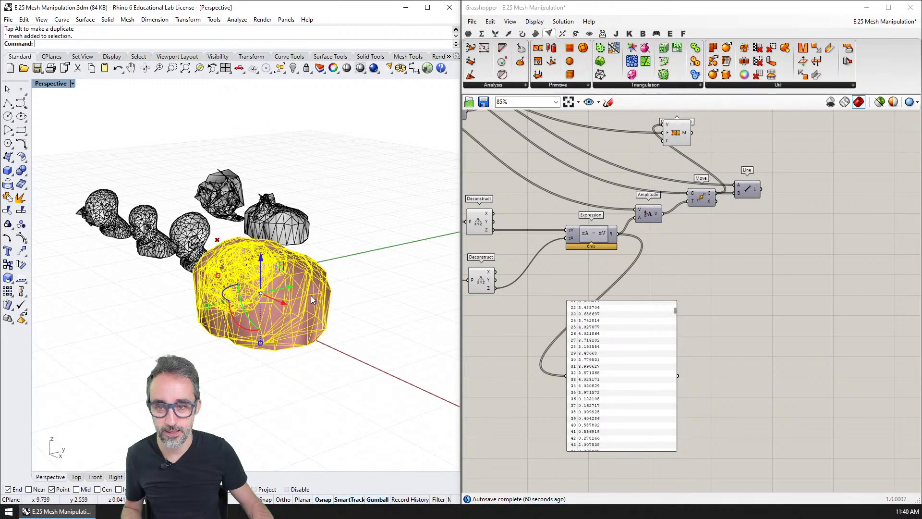
right_click_drag(310, 296, 331, 347)
left_click_drag(332, 342, 399, 266)
left_click(229, 299)
right_click_drag(277, 290, 317, 262)
scroll(353, 259, "up", 8)
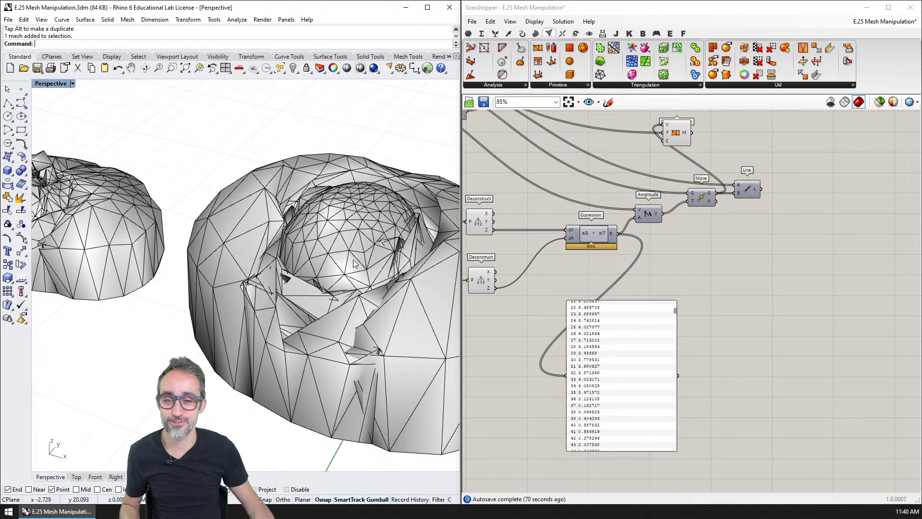
scroll(352, 259, "down", 8)
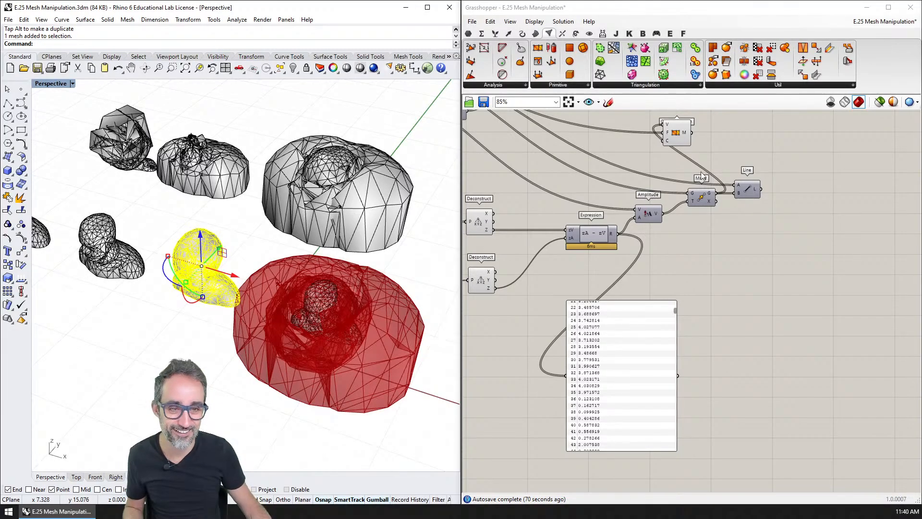
Step: Hide the second Construct Mesh's preview and examine the row of baked head variations
left_click(680, 132)
key("ctrl+q")
left_click(371, 269)
right_click_drag(308, 267, 336, 280)
scroll(263, 223, "up", 8)
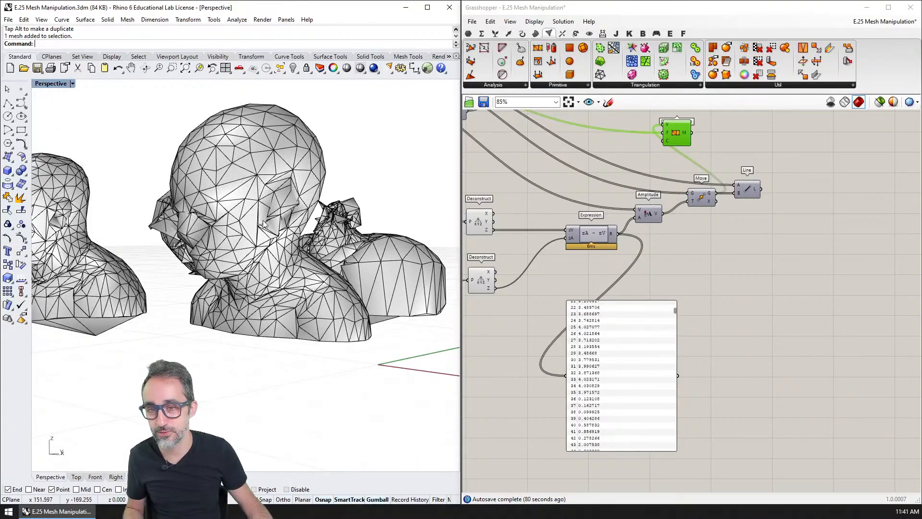
mouse_move(263, 224)
right_mouse_down()
mouse_move(222, 289)
mouse_move(169, 288)
mouse_move(252, 303)
right_mouse_up()
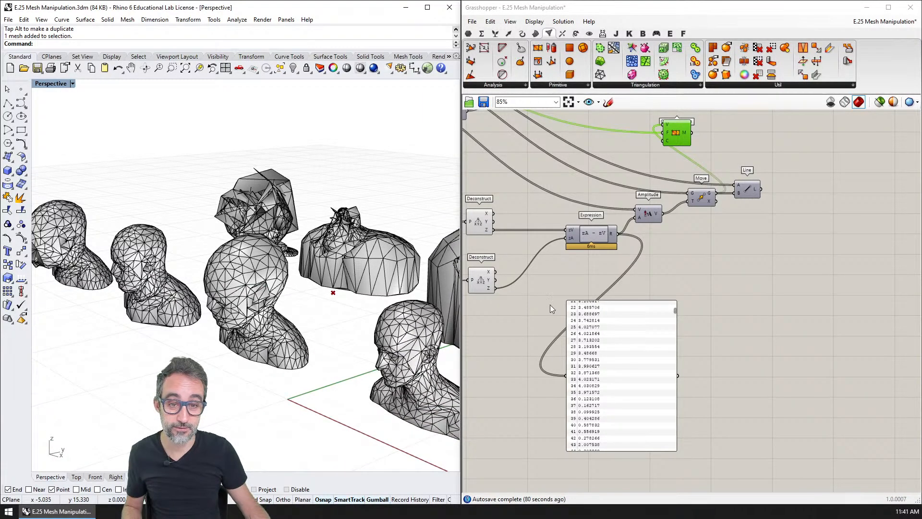
Step: Turn the second Construct Mesh's preview back on and place the component beyond the lower Line component
right_click_drag(550, 304, 546, 304)
left_click_drag(679, 135, 811, 173)
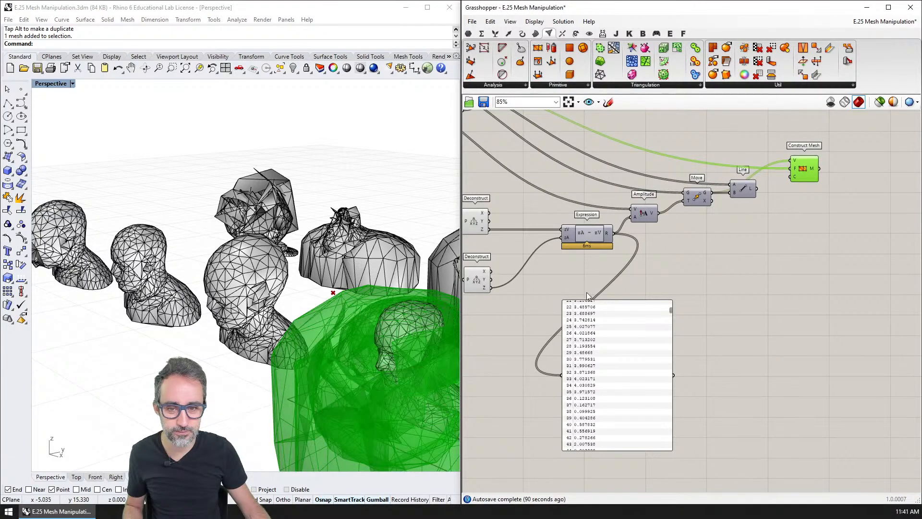
right_click_drag(336, 312, 269, 358)
scroll(338, 373, "down", 4)
Step: Change the height-difference expression to abs(zA - zV) so that it outputs absolute values
scroll(639, 262, "up", 5)
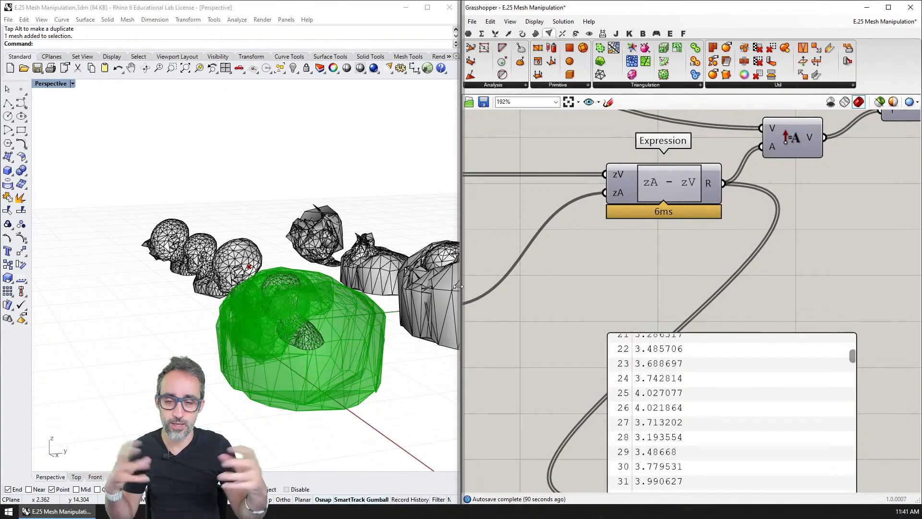
scroll(632, 235, "down", 1)
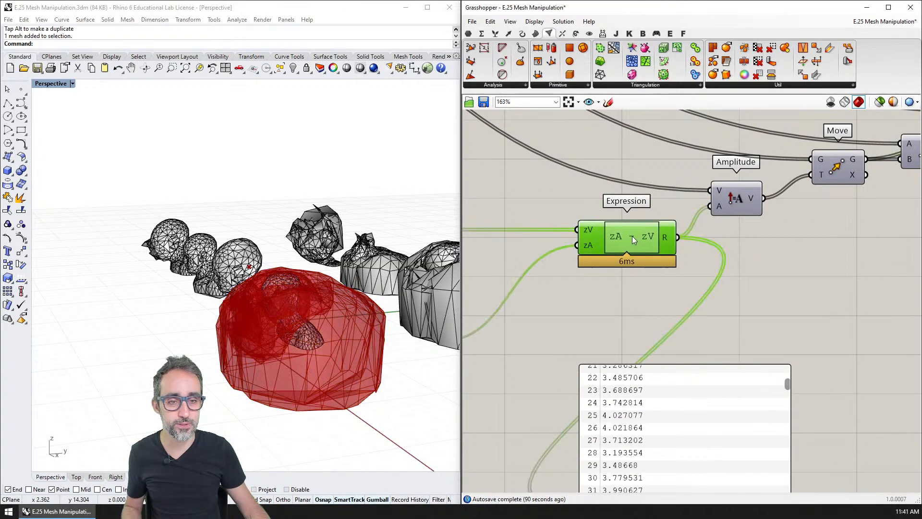
double_click(632, 235)
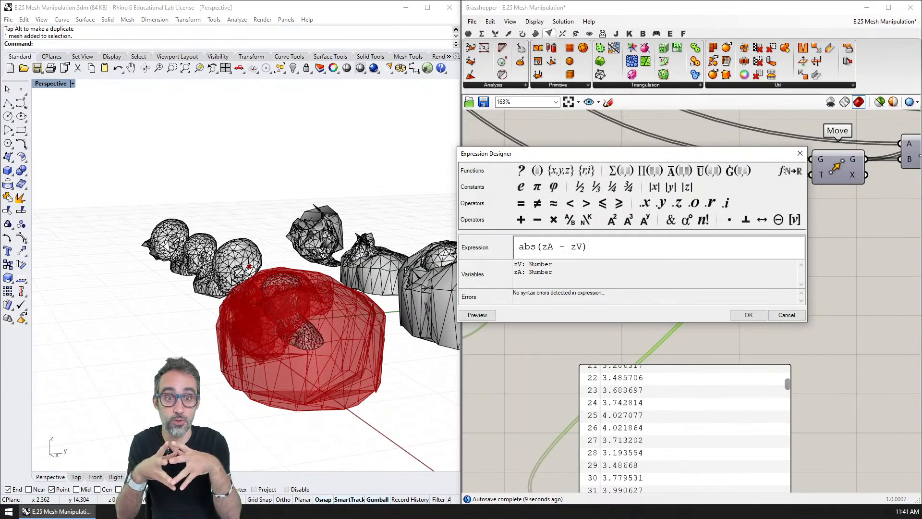
left_click(749, 315)
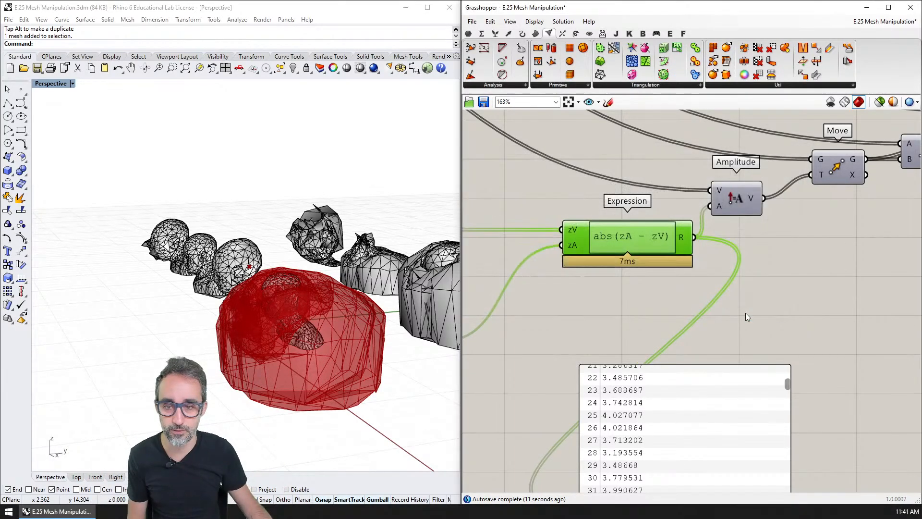
scroll(734, 270, "down", 2)
left_click(730, 271)
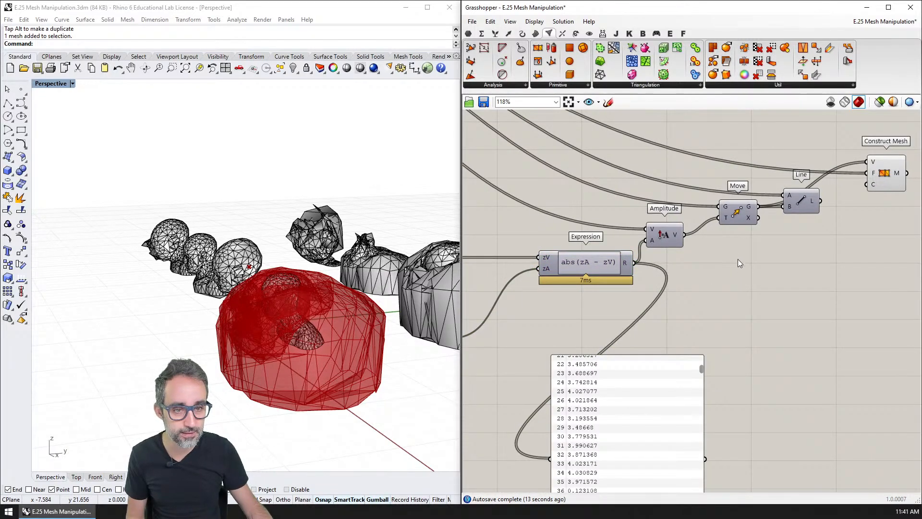
Step: Set the Evaluate Curve parameter to 0.5 for the absolute height-difference deformation
right_click_drag(566, 290, 689, 302)
scroll(558, 298, "up", 2)
left_click_drag(570, 312, 543, 314)
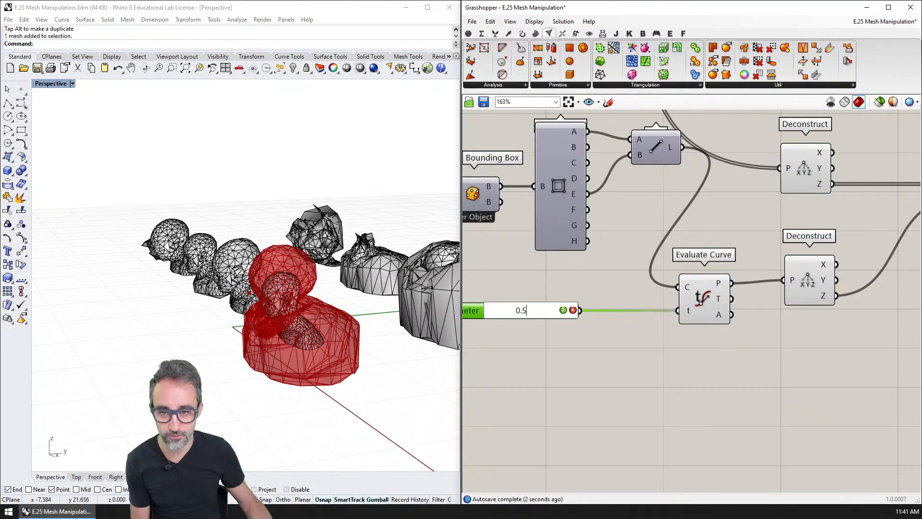
key("Return")
Step: Review the abs(zA - zV) formula of the height-difference expression in the Expression Designer
right_click_drag(756, 298, 566, 296)
right_click_drag(825, 203, 700, 229)
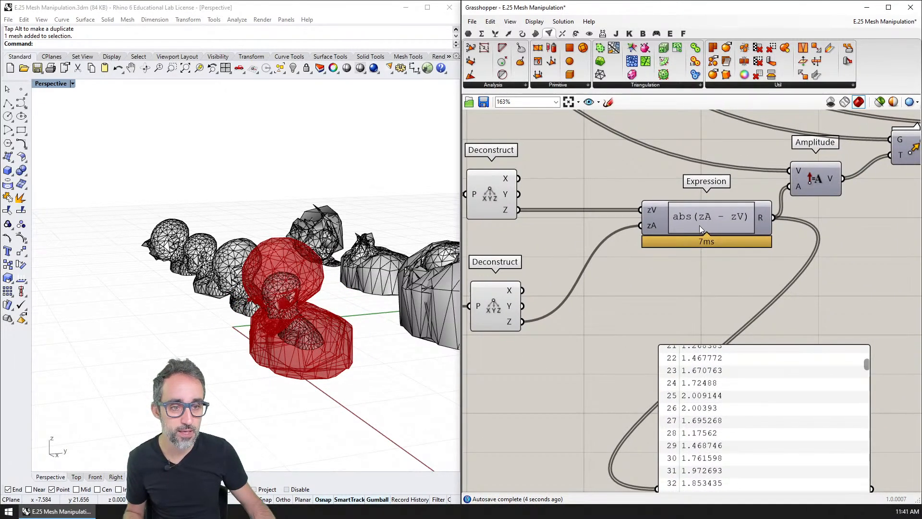
double_click(700, 230)
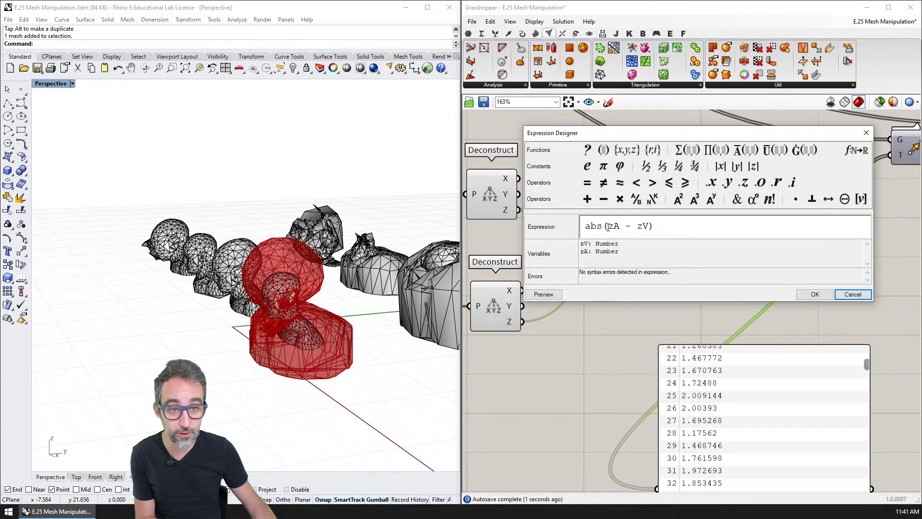
left_click(825, 294)
key("ctrl+z")
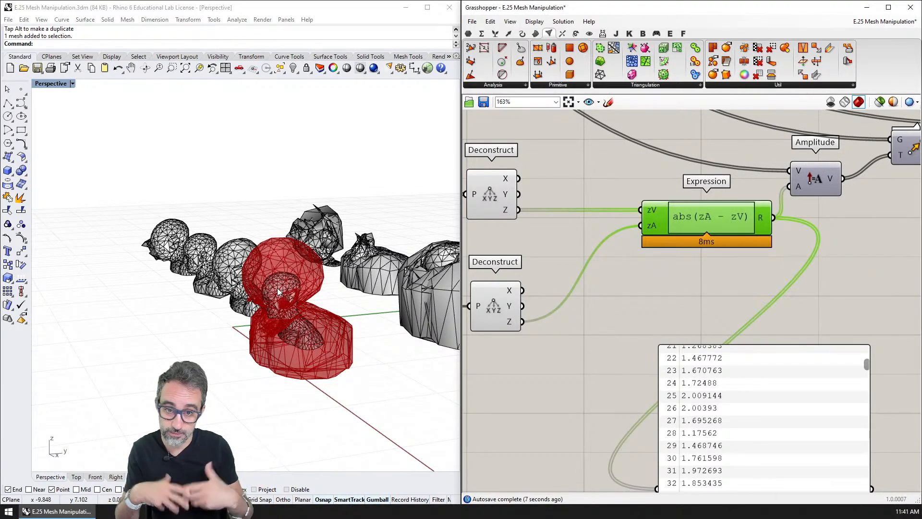
Step: Bake the second Construct Mesh's deformed head and move the baked mesh along the x-axis beyond the other variations
right_click_drag(729, 217, 571, 290)
right_click_drag(884, 186, 665, 228)
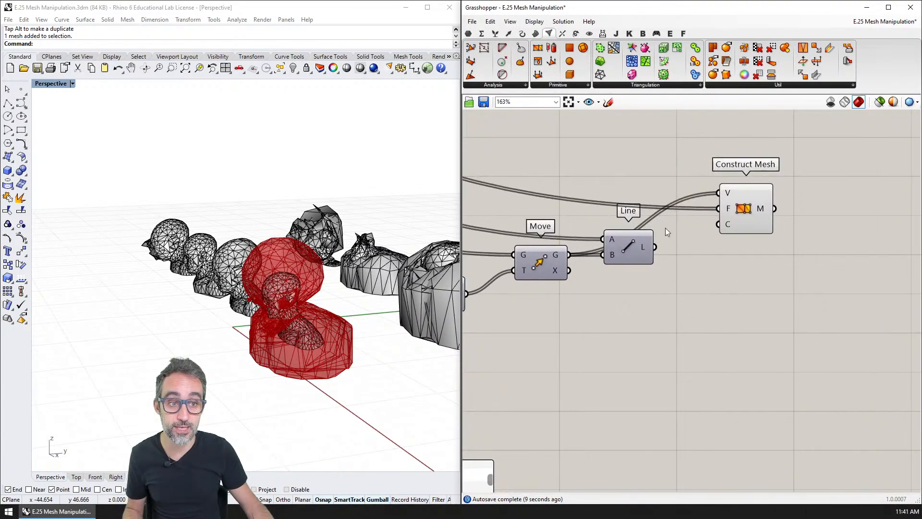
right_click(749, 207)
left_click(769, 246)
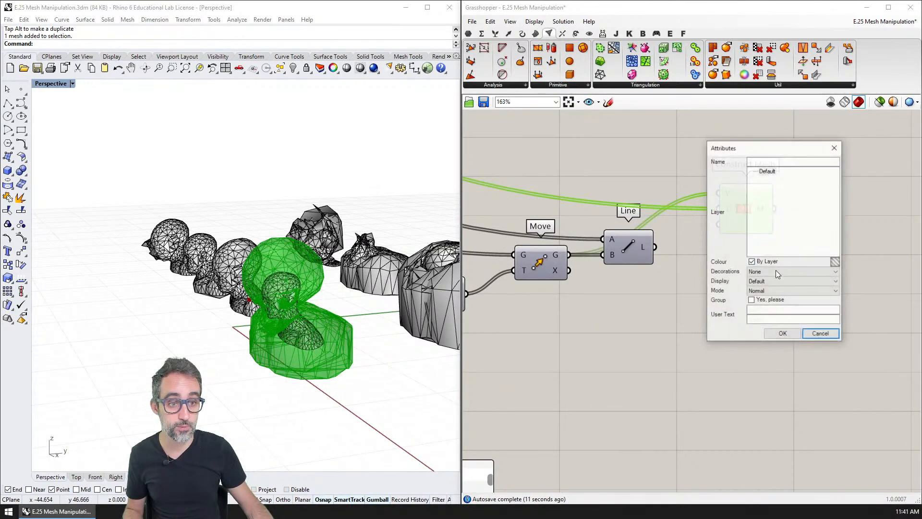
left_click(782, 335)
scroll(216, 269, "down", 5)
left_click_drag(200, 271, 394, 296)
left_click(304, 337)
Step: Examine the newly baked head up close and compare it with the other variations from several angles
right_click_drag(312, 336, 385, 289)
scroll(384, 266, "up", 4)
scroll(384, 264, "up", 4)
right_click_drag(330, 258, 367, 261, "shift")
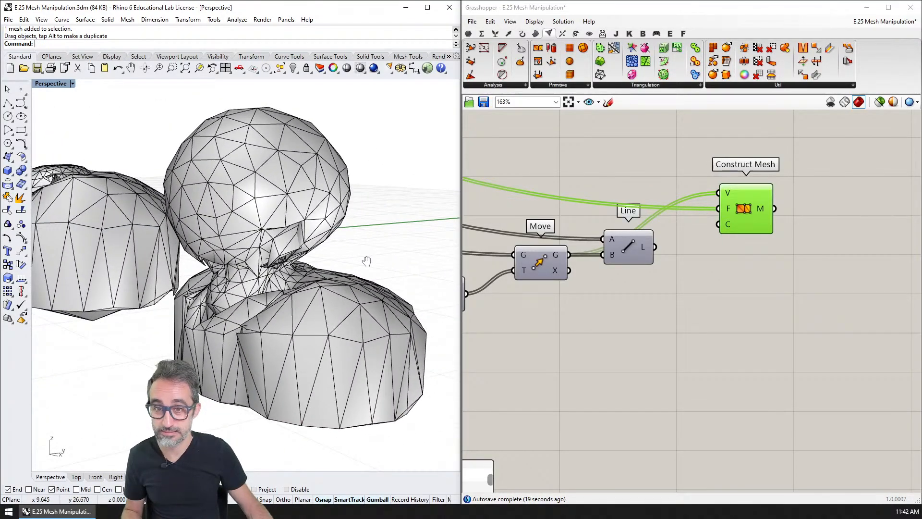
scroll(298, 291, "down", 9)
right_click_drag(198, 303, 414, 309)
scroll(303, 310, "up", 5)
right_click_drag(304, 310, 328, 294)
Step: Add a third input to the height-difference expression and name it factor
right_click_drag(570, 311, 832, 303)
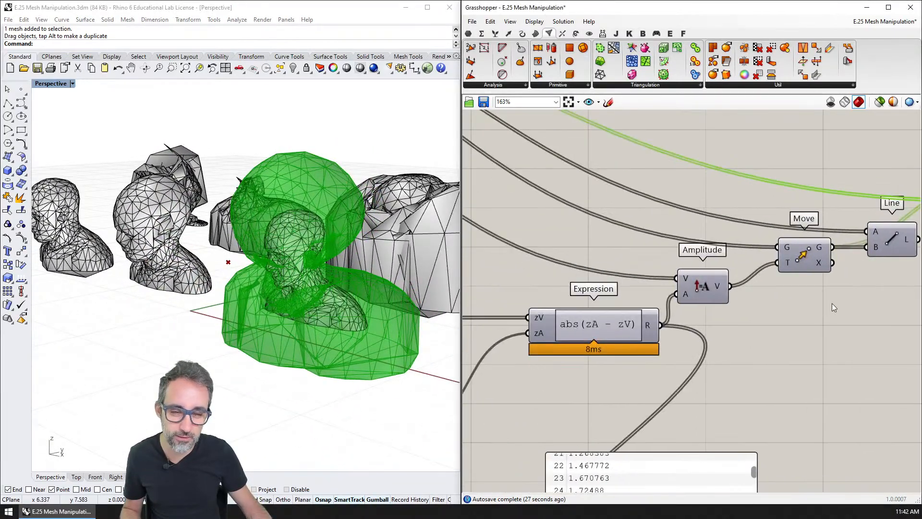
scroll(745, 234, "down", 2)
scroll(635, 306, "up", 7)
left_click(624, 278)
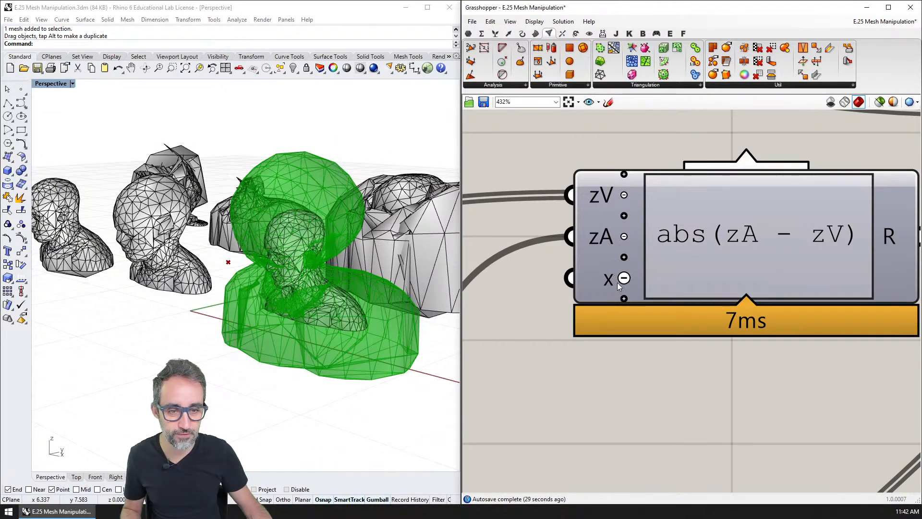
right_click(618, 284)
type("factor")
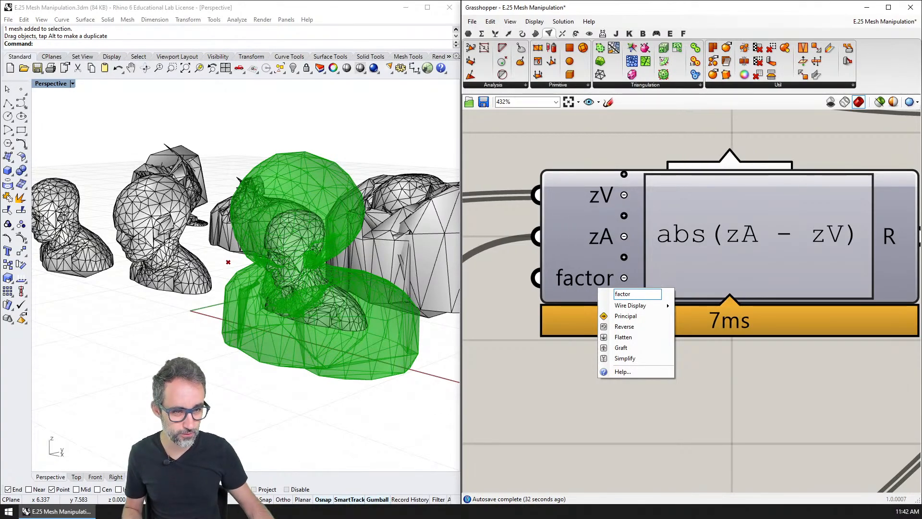
left_click(574, 379)
scroll(702, 303, "down", 5)
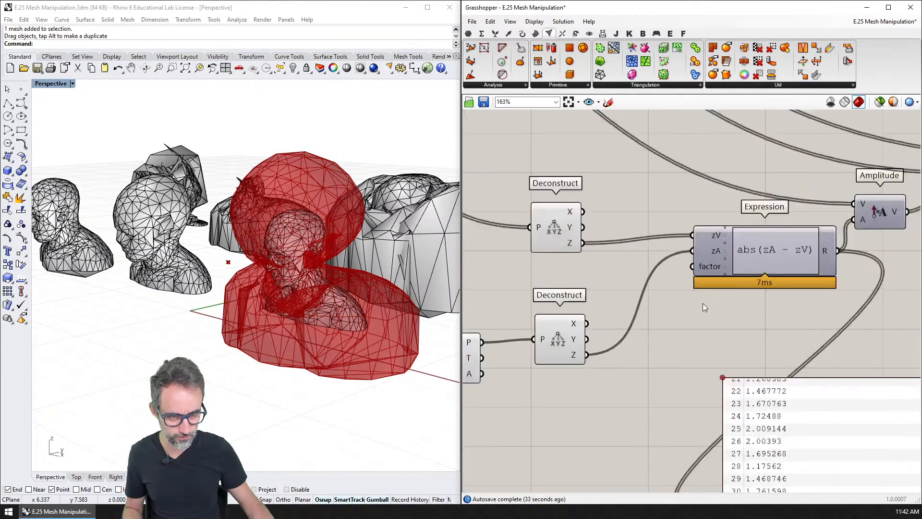
Step: Add a number slider with the value 1.000 and connect it to the expression's factor input
double_click(616, 353)
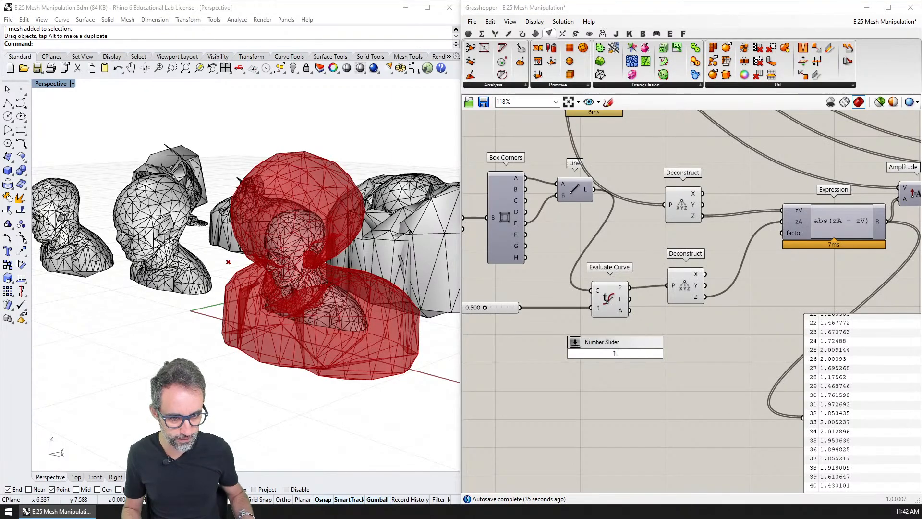
key("Return")
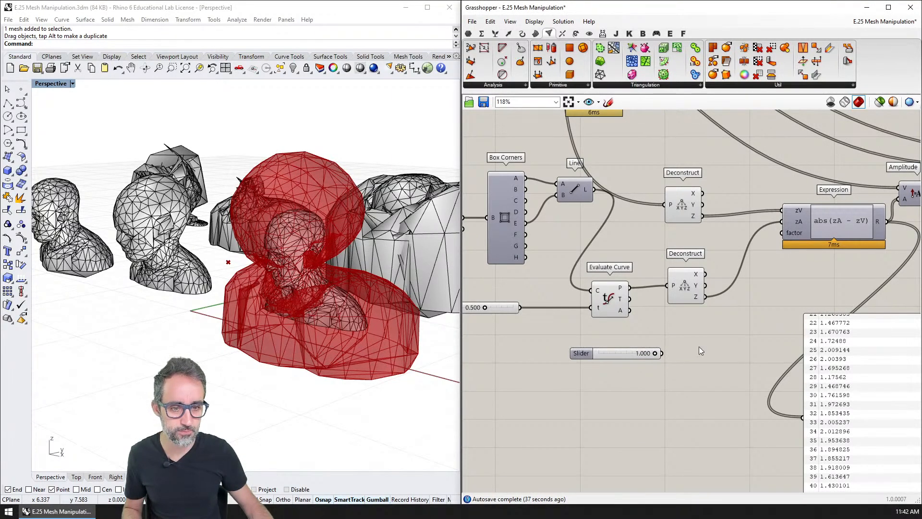
scroll(816, 235, "up", 4)
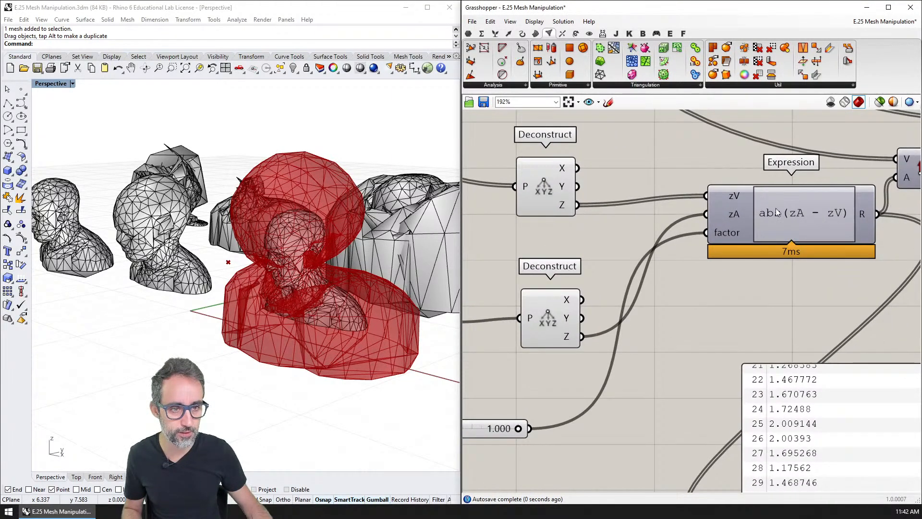
Step: Change the height-difference expression to factor * abs(zA - zV) and set the factor slider to 0.328
double_click(826, 221)
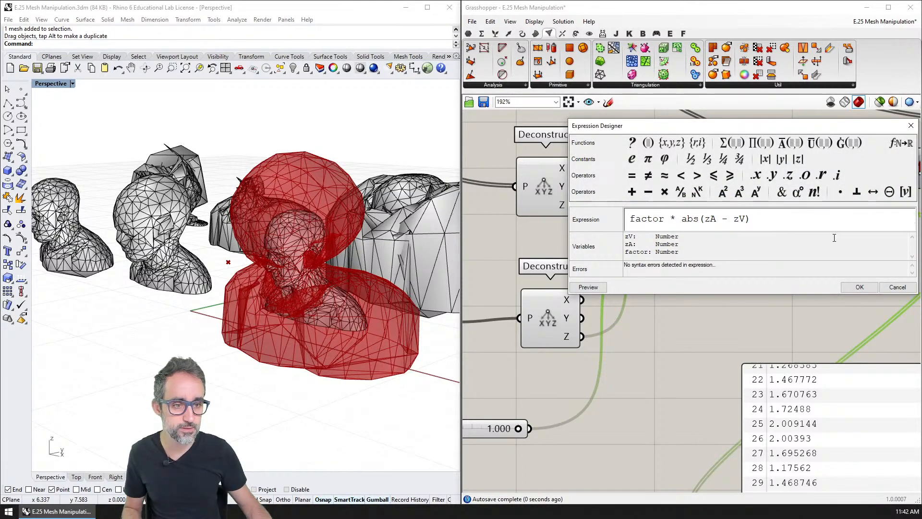
left_click(859, 287)
scroll(719, 250, "down", 3)
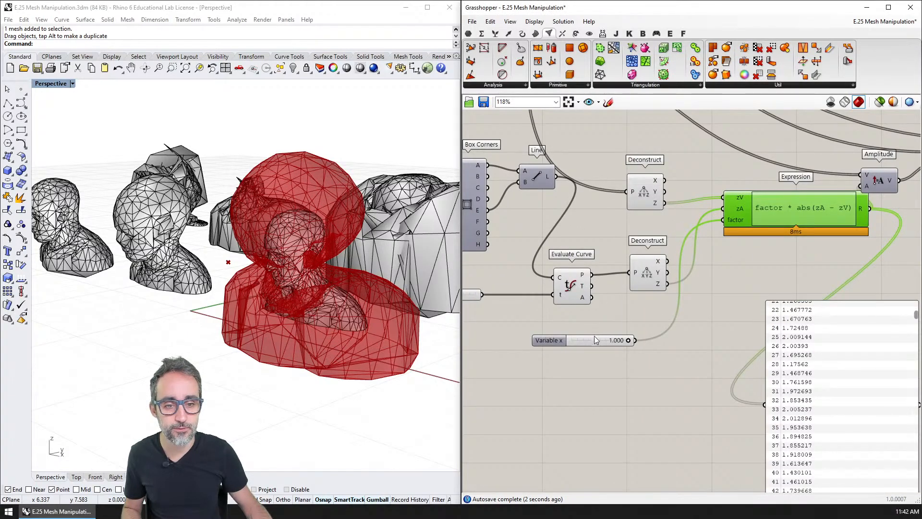
left_click_drag(628, 339, 582, 344)
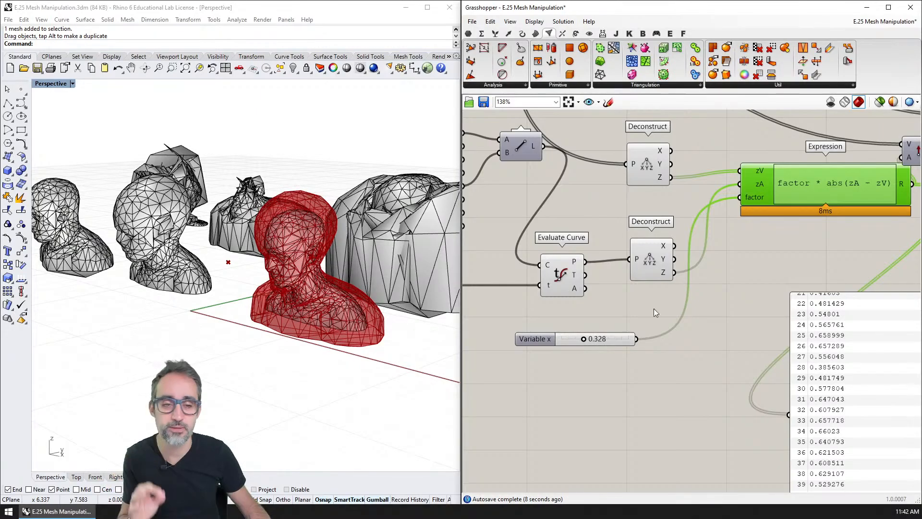
Step: Bake the second Construct Mesh's head as deformed with the 0.328 factor
right_click_drag(800, 268, 528, 308)
right_click_drag(905, 195, 625, 262)
right_click(652, 195)
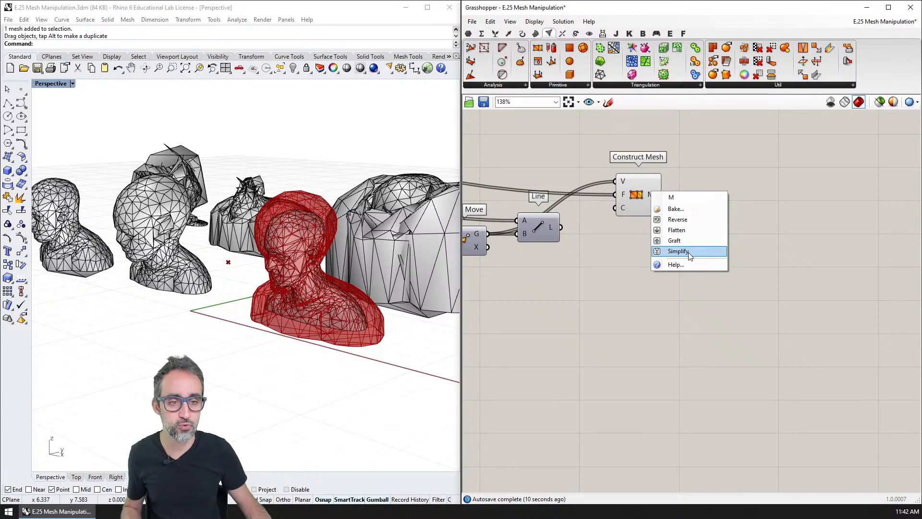
left_click(670, 208)
key("Return")
Step: Move the newly baked smaller head along the x-axis past the previously baked large head
right_click_drag(432, 297, 273, 246, "shift")
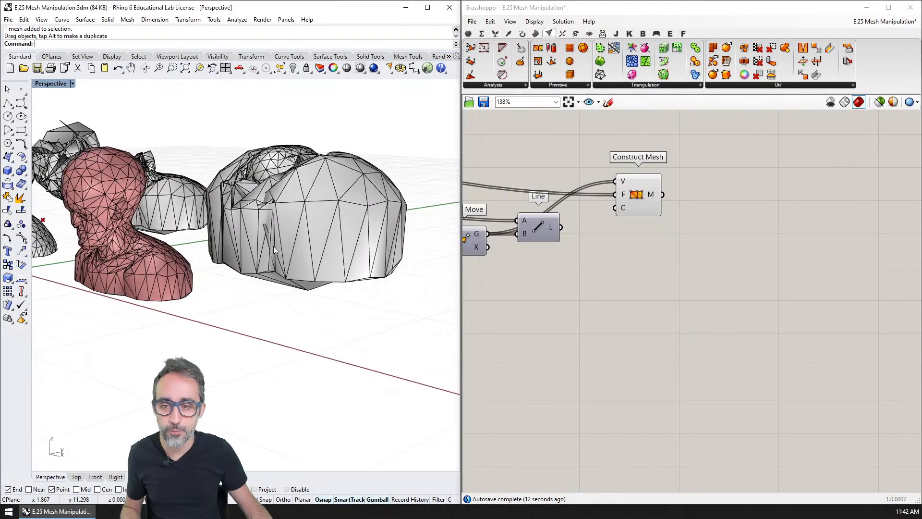
right_click_drag(195, 245, 255, 291, "shift")
scroll(224, 285, "down", 4)
left_click_drag(222, 278, 405, 294)
right_click_drag(405, 295, 321, 304)
left_click_drag(384, 299, 387, 301)
right_click_drag(393, 303, 325, 301, "shift")
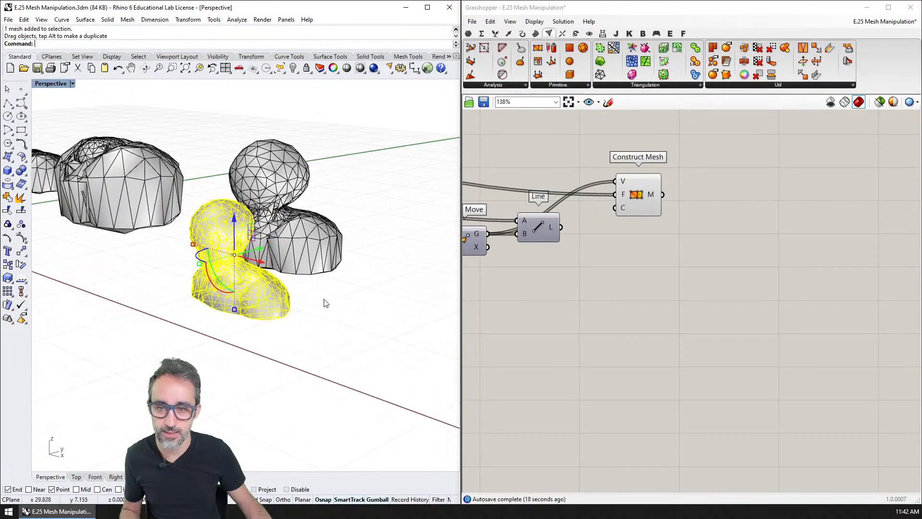
left_click_drag(290, 294, 456, 289)
left_click(401, 311)
Step: Inspect the smaller baked head's face, neck and shoulders up close and from the side
right_click_drag(402, 311, 370, 298)
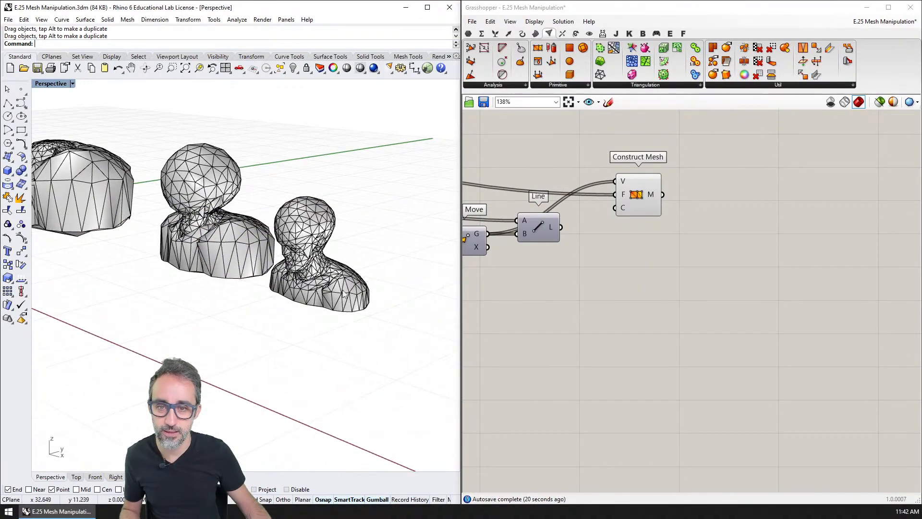
scroll(370, 268, "up", 5)
right_click_drag(283, 287, 303, 292)
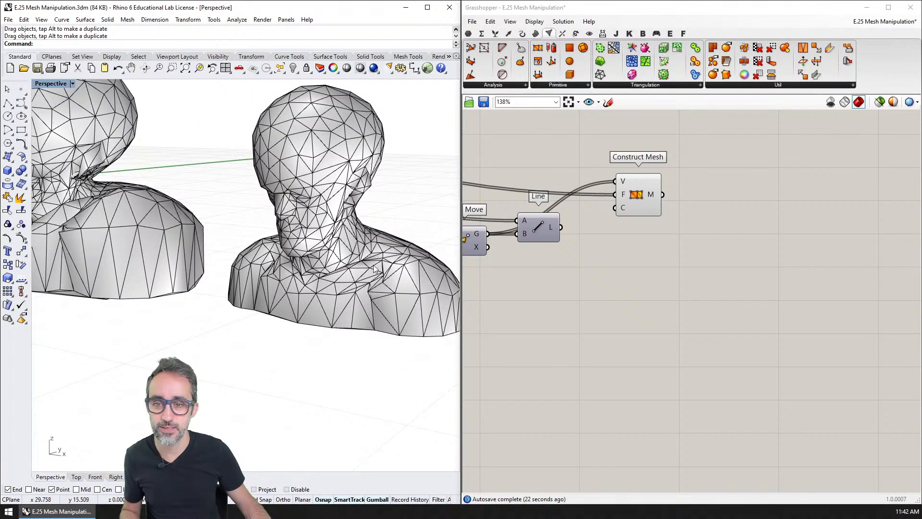
scroll(360, 282, "up", 4)
right_click_drag(375, 269, 353, 263)
scroll(380, 271, "down", 8)
scroll(353, 263, "up", 10)
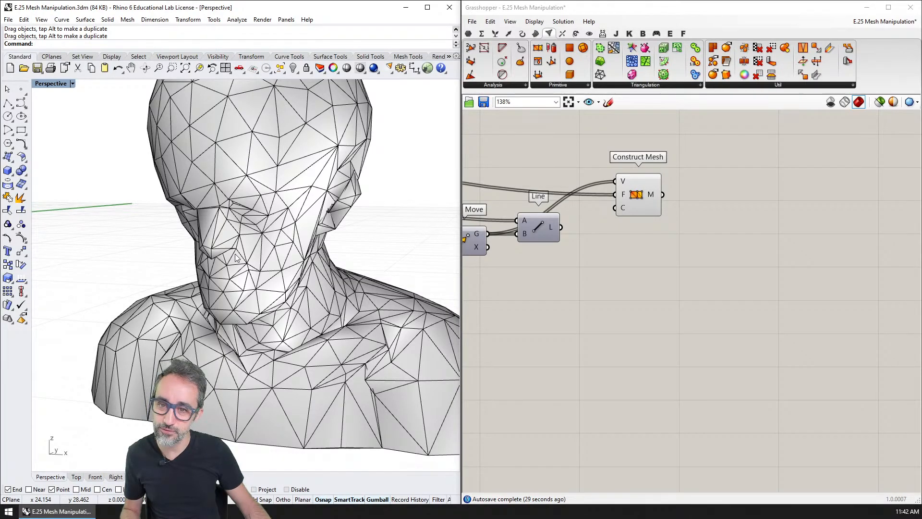
scroll(235, 257, "down", 5)
right_click_drag(248, 247, 339, 188)
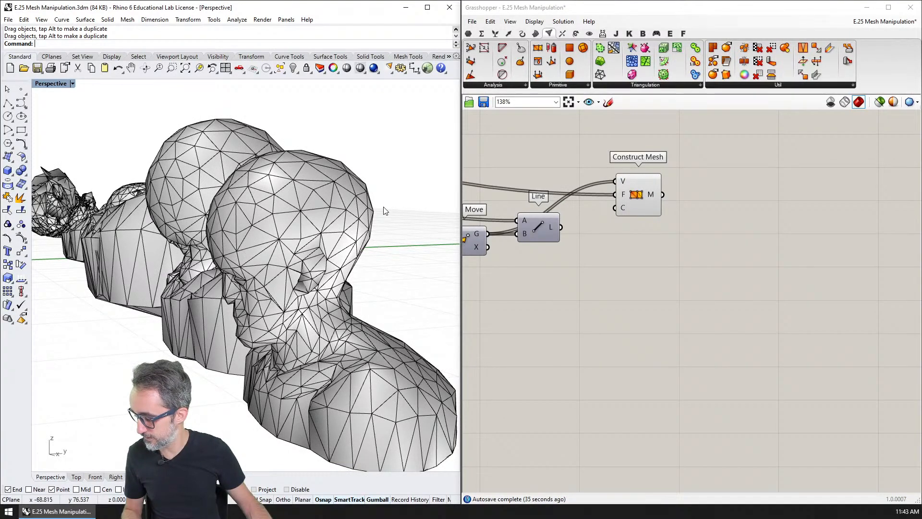
mouse_move(363, 263)
right_mouse_down()
mouse_move(321, 243)
mouse_move(301, 247)
mouse_move(362, 251)
right_mouse_up()
scroll(320, 243, "down", 8)
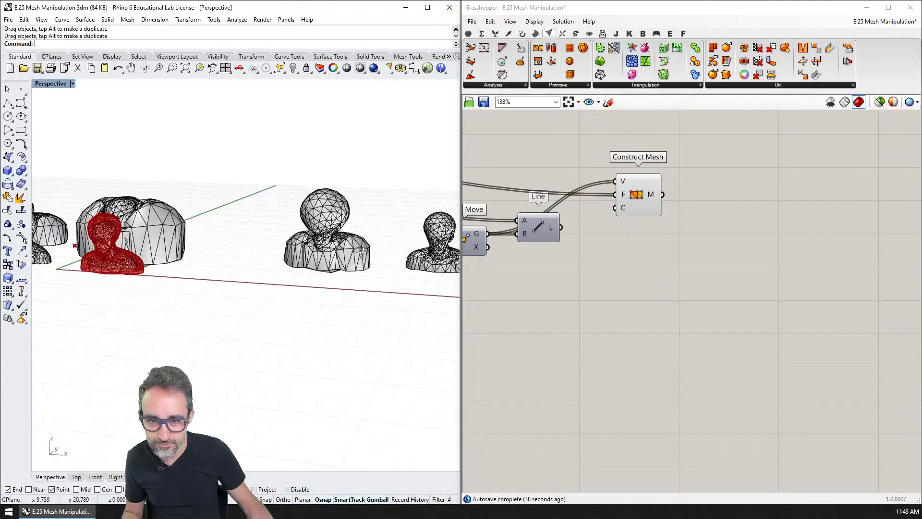
Step: Select the two height-difference heads at the end of the row and move them closer to the other variations
scroll(361, 235, "down", 2)
left_click_drag(431, 190, 352, 263)
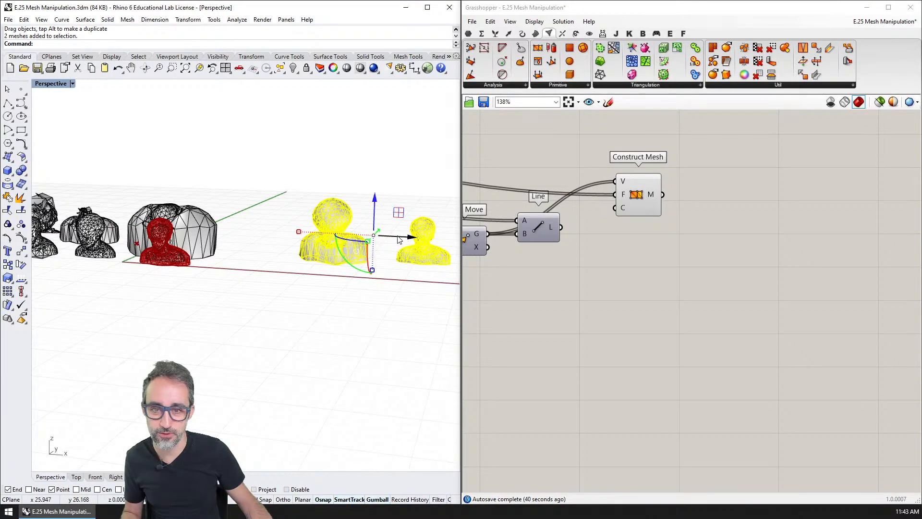
left_click_drag(394, 236, 333, 233)
left_click(286, 275)
Step: Minimize Grasshopper, maximize the Rhino window and frame the whole row of baked heads
right_click_drag(240, 264, 267, 301)
scroll(266, 290, "up", 2)
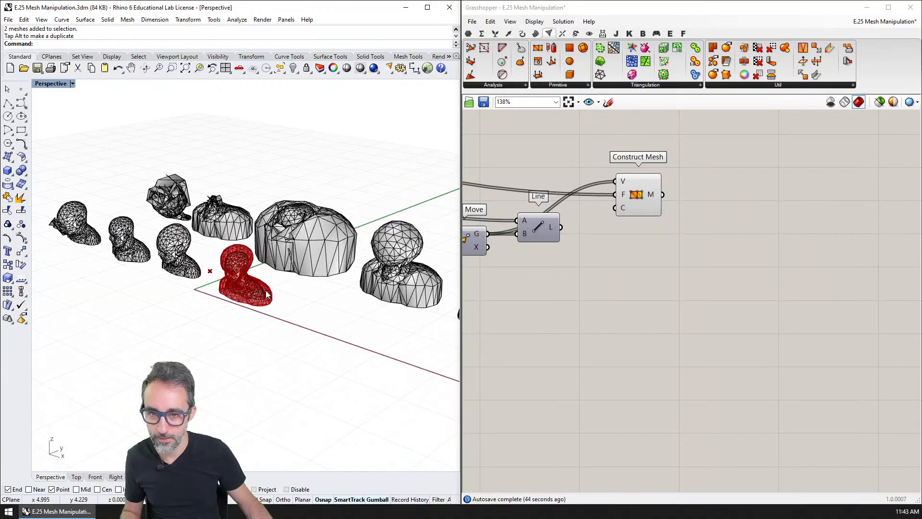
left_click(866, 7)
left_click(427, 8)
scroll(541, 259, "up", 3)
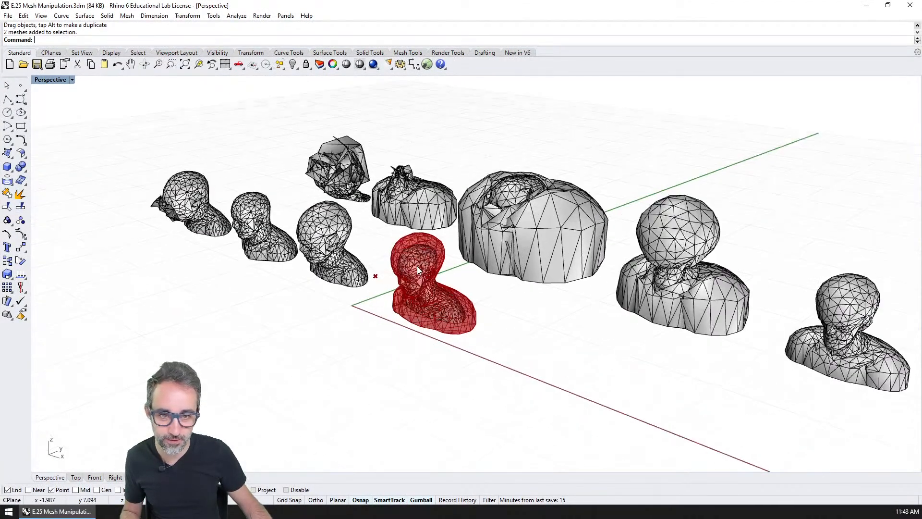
right_click_drag(416, 266, 484, 324)
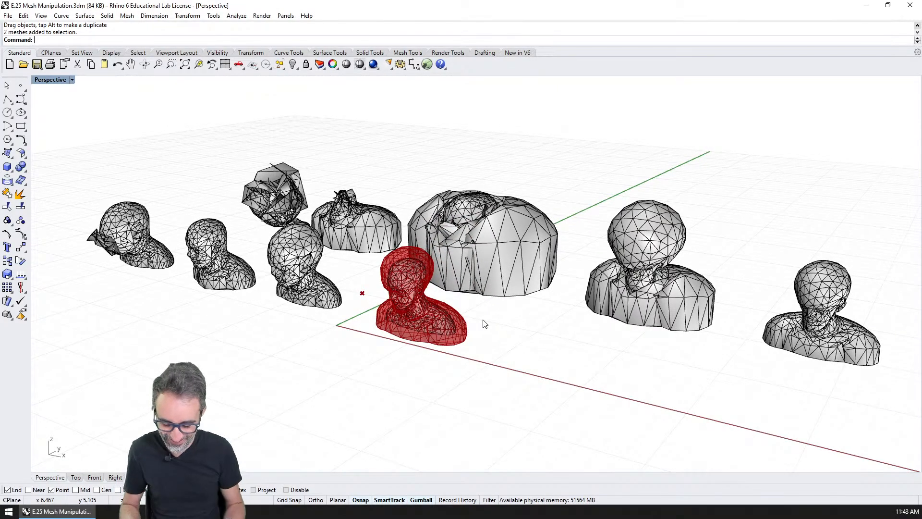
Step: Reopen Grasshopper, hide the second Construct Mesh's preview and minimize Grasshopper again to show only the head meshes
type("Grasshopper")
key("Return")
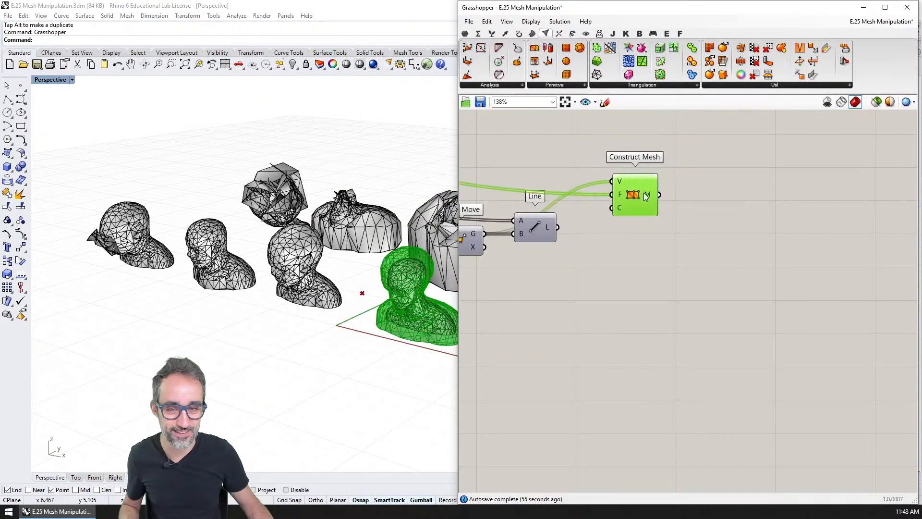
left_click_drag(643, 192, 645, 189)
left_click(863, 7)
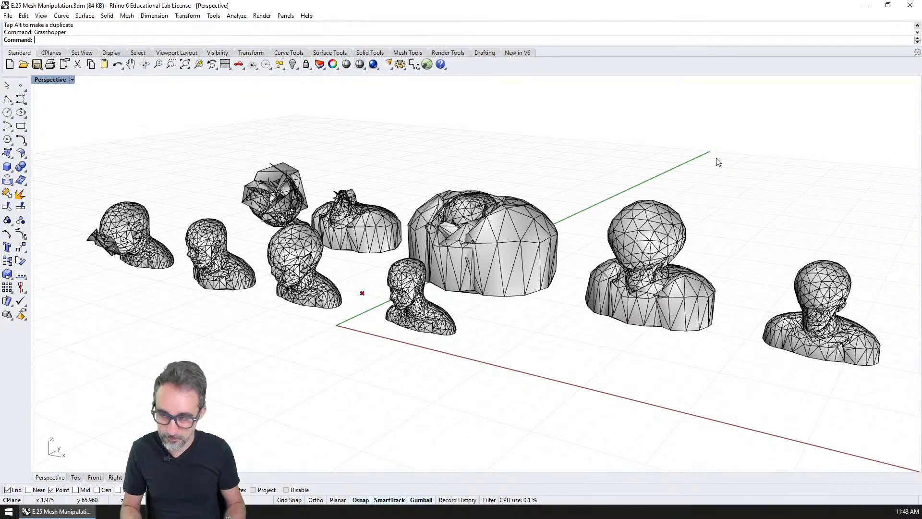
Step: Reopen Grasshopper and switch from the mesh_tests definition to E.25 Mesh Manipulation, showing its whole component graph
type("Grss")
key("Return")
type("Grasshopper")
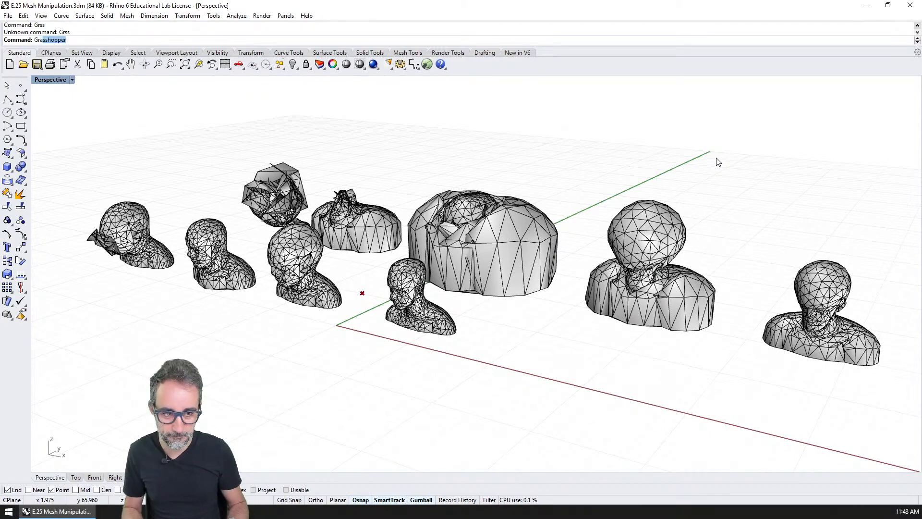
key("Return")
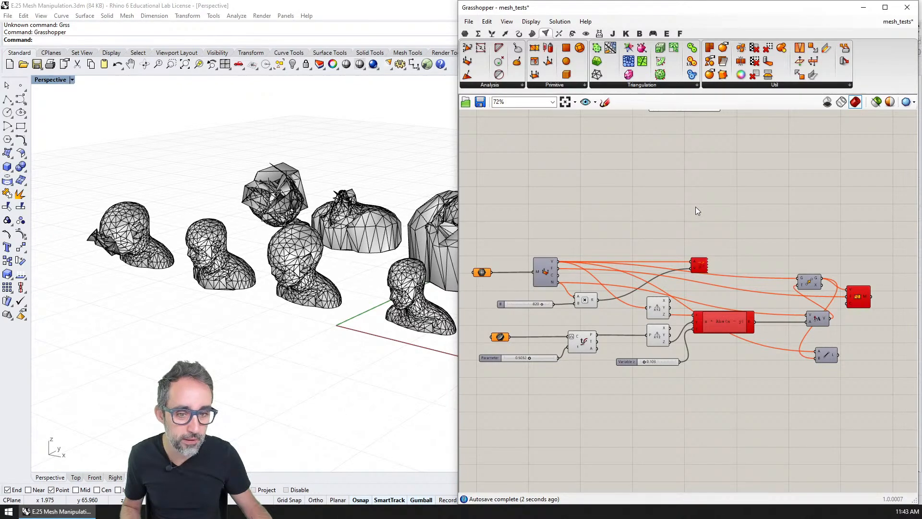
key("ctrl+Tab")
right_click_drag(716, 244, 768, 220)
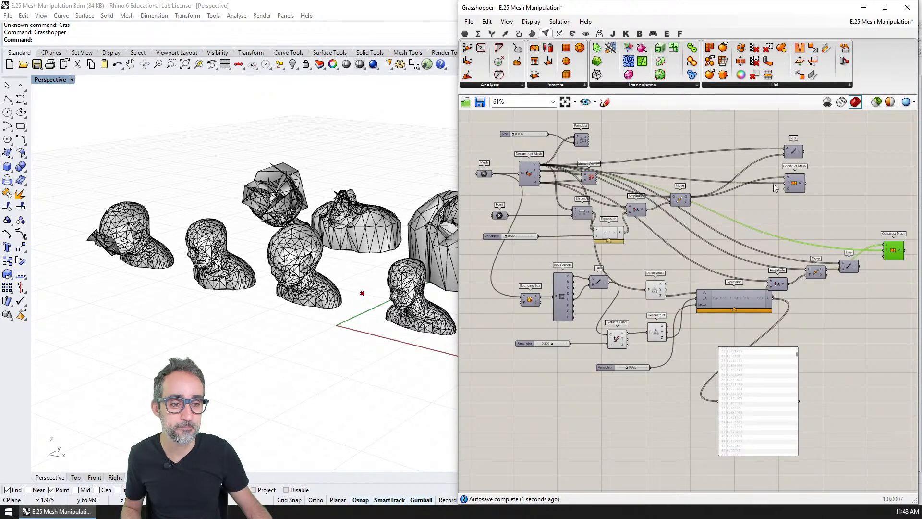
Step: Move the Point List component and its size slider together slightly farther above the Deconstruct Mesh component
left_click_drag(612, 123, 521, 155)
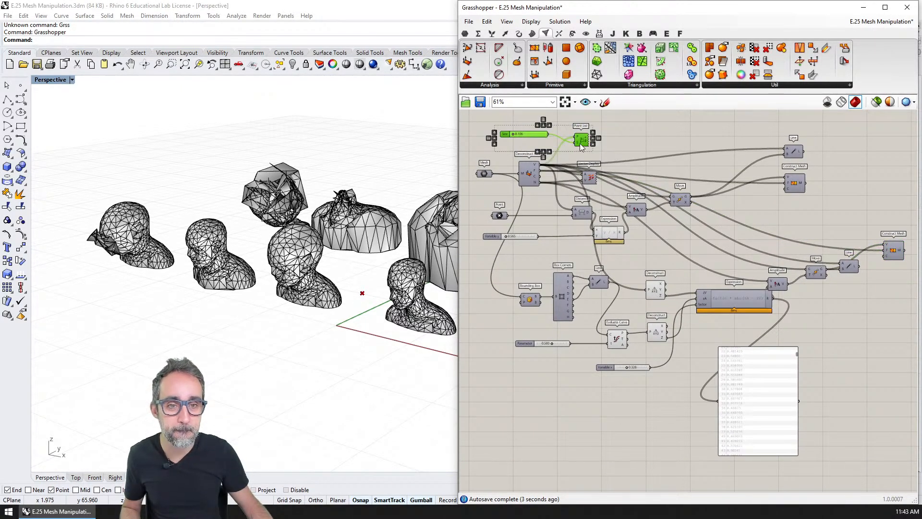
left_click_drag(581, 139, 584, 118)
left_click(592, 152)
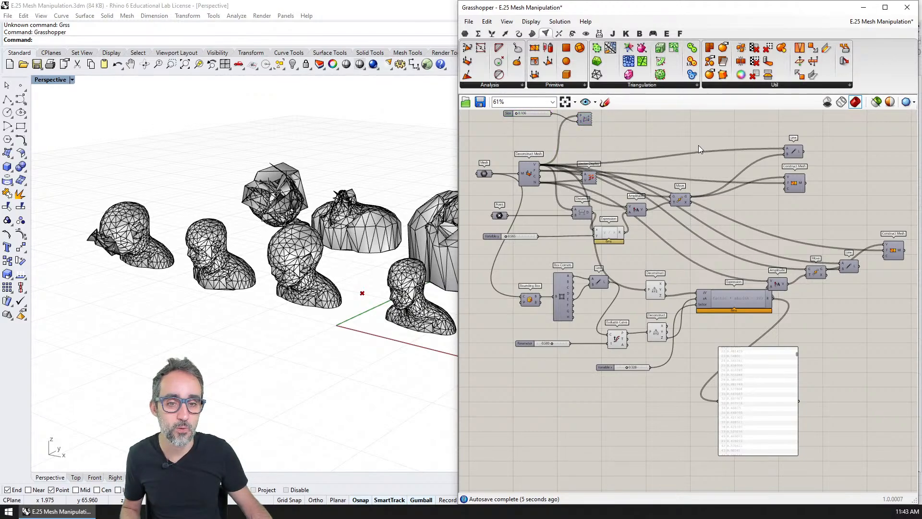
Step: Move the Mesh, Point and Variable y slider inputs farther left of Deconstruct Mesh and enclose them in a group
left_click_drag(525, 239, 466, 176)
left_click(485, 177)
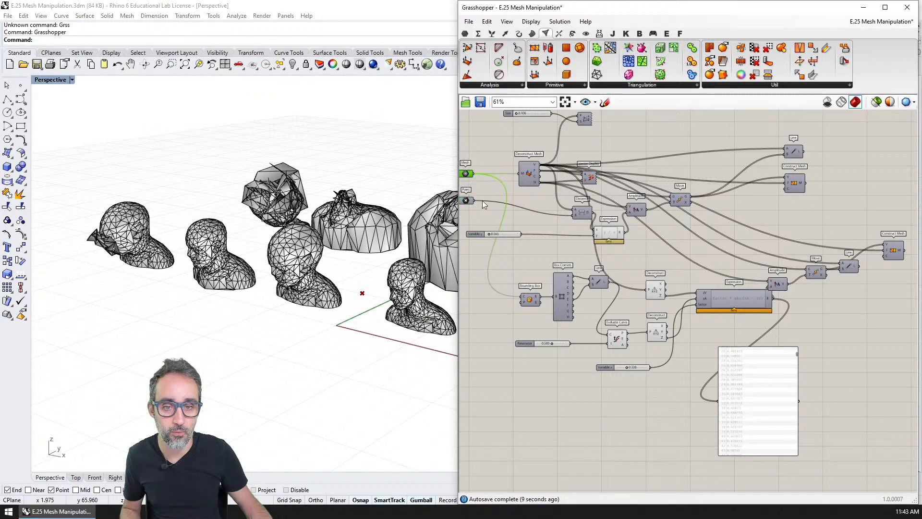
right_click_drag(503, 227, 555, 248)
left_click(558, 255)
mouse_move(557, 254)
left_mouse_down()
mouse_move(549, 243)
mouse_move(550, 256)
left_mouse_up()
left_click_drag(545, 182, 507, 268)
Step: Group the point-distance chain from Deconstruct Mesh to Line and Construct Mesh, placing it slightly farther right of the inputs
right_click_drag(623, 215, 562, 239)
left_click_drag(830, 186, 512, 283)
left_click_drag(595, 276, 639, 276)
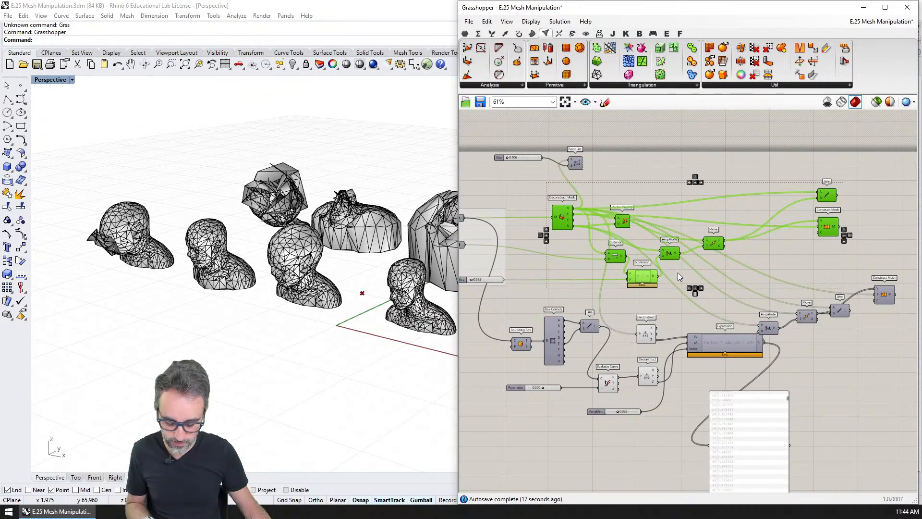
left_click(881, 211)
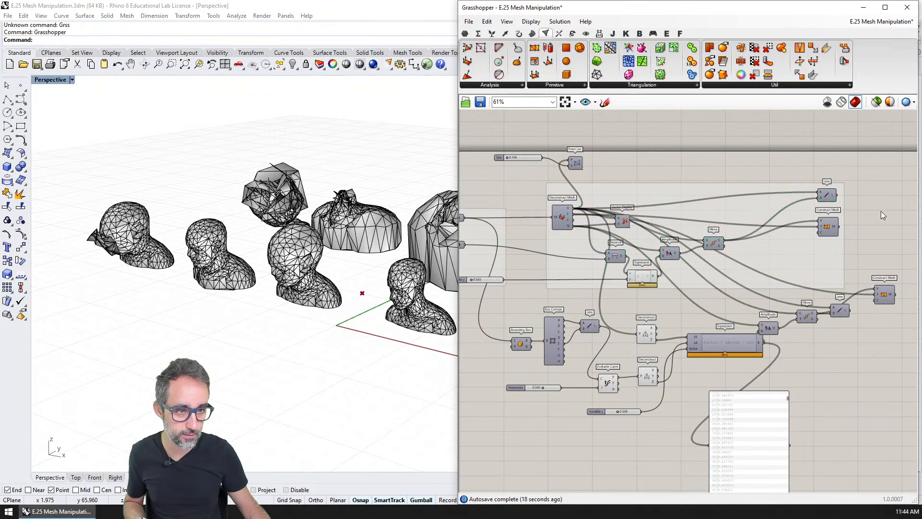
Step: Move the first chain's Line and Construct Mesh components together closer to Move, making its group more compact
left_click(826, 195)
left_click(827, 224, "shift")
left_click_drag(828, 224, 756, 241)
right_click_drag(794, 298, 775, 260)
scroll(849, 255, "down", 2)
left_click_drag(883, 251, 604, 353)
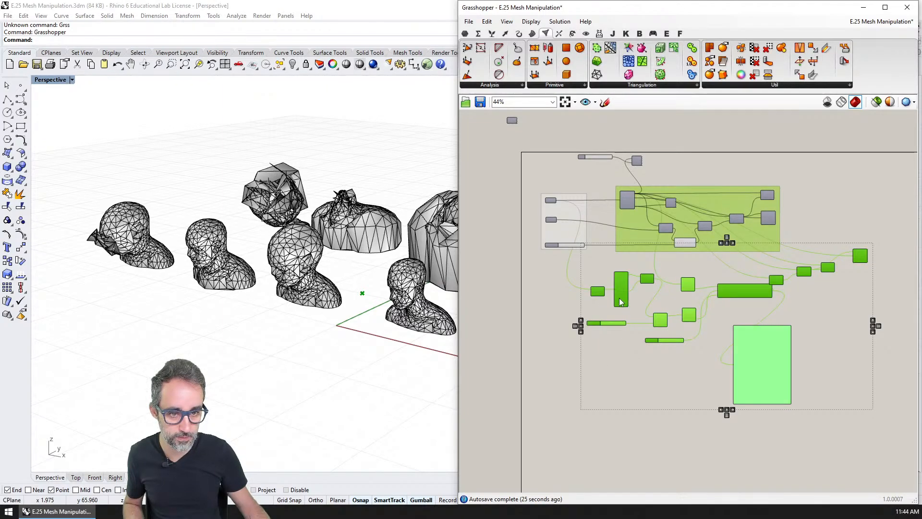
left_click_drag(620, 298, 624, 325)
key("ctrl+z")
left_click(664, 349)
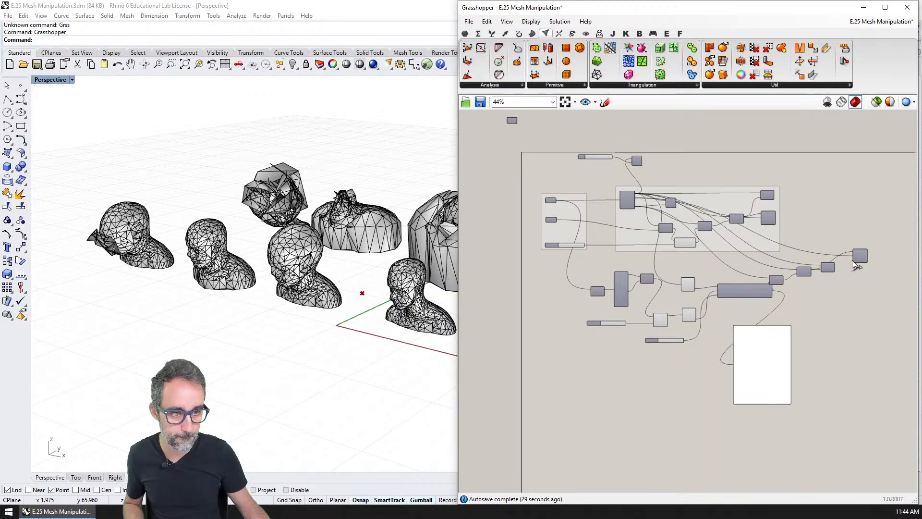
Step: Move the whole height-difference chain, including its sliders and panel, to the right below the first group
left_click_drag(880, 255, 578, 345)
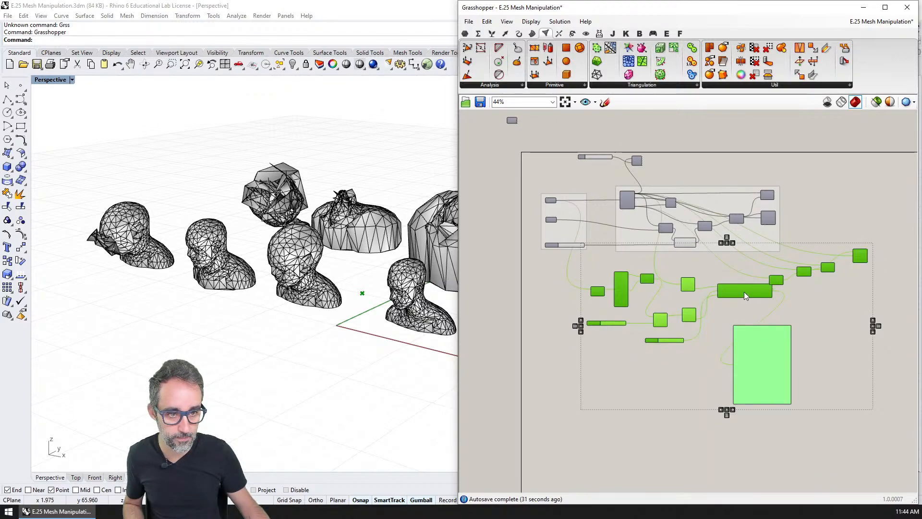
left_click_drag(744, 292, 776, 294)
left_click(667, 347)
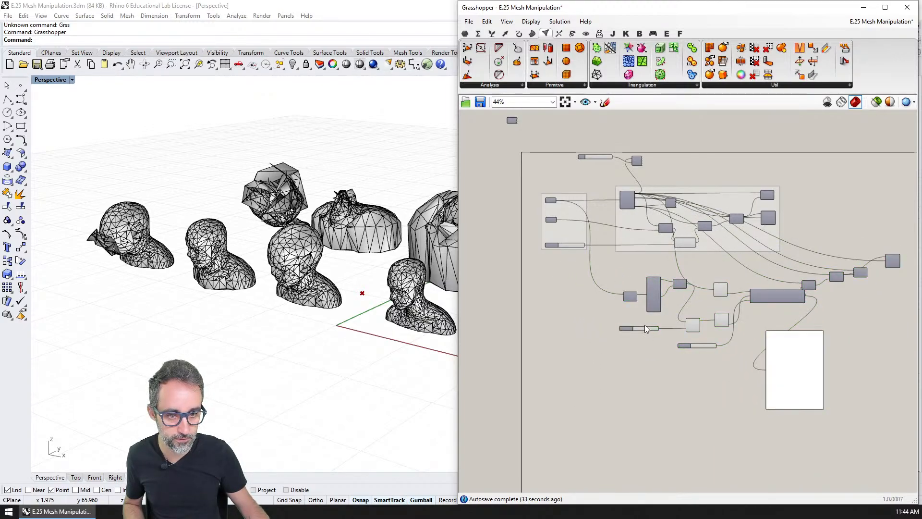
Step: Place the Parameter and Variable x sliders beneath the first input group and enclose them in their own group
left_click_drag(644, 325, 573, 294)
left_click_drag(693, 343, 542, 274)
key("ctrl+g")
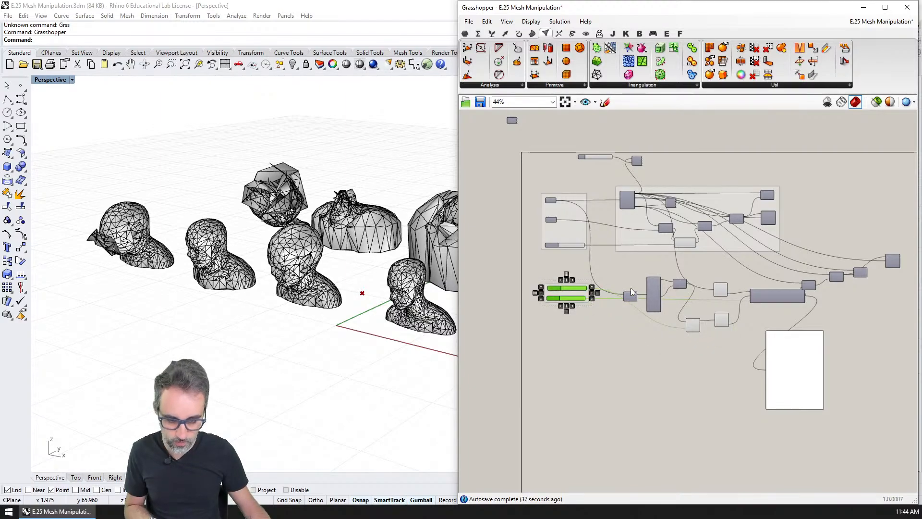
Step: Move the data panel lower and group the height-difference chain from Bounding Box to the final Construct Mesh
right_click_drag(853, 387, 761, 391)
left_click_drag(709, 370, 709, 416)
left_click(845, 267)
left_click_drag(845, 267, 508, 360)
key("ctrl+g")
left_click(596, 364)
left_click_drag(630, 274, 626, 285)
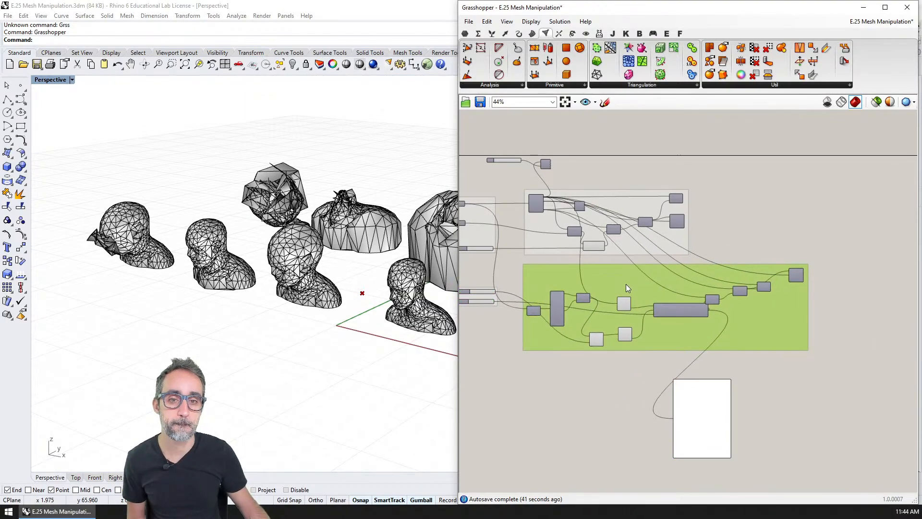
Step: Save the tidied E.25 Mesh Manipulation definition
right_click_drag(568, 178, 626, 181)
left_click(540, 267)
scroll(540, 267, "up", 3)
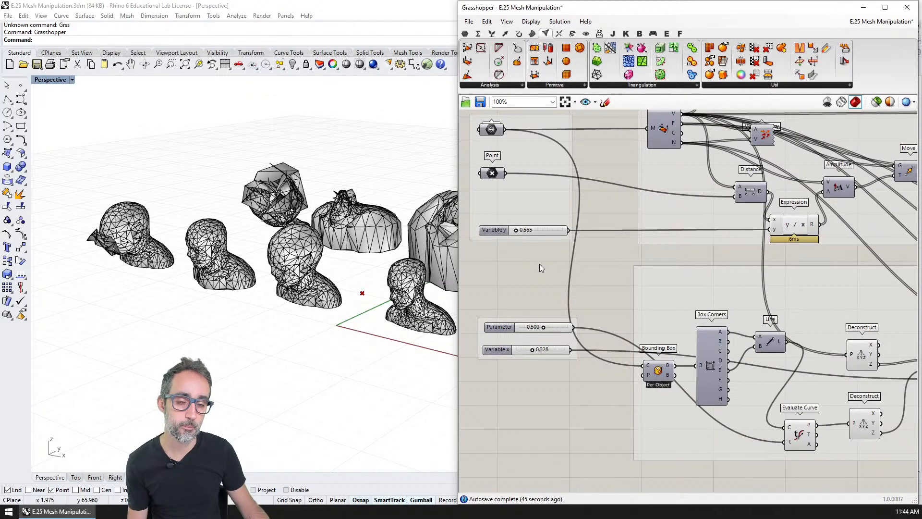
key("ctrl+s")
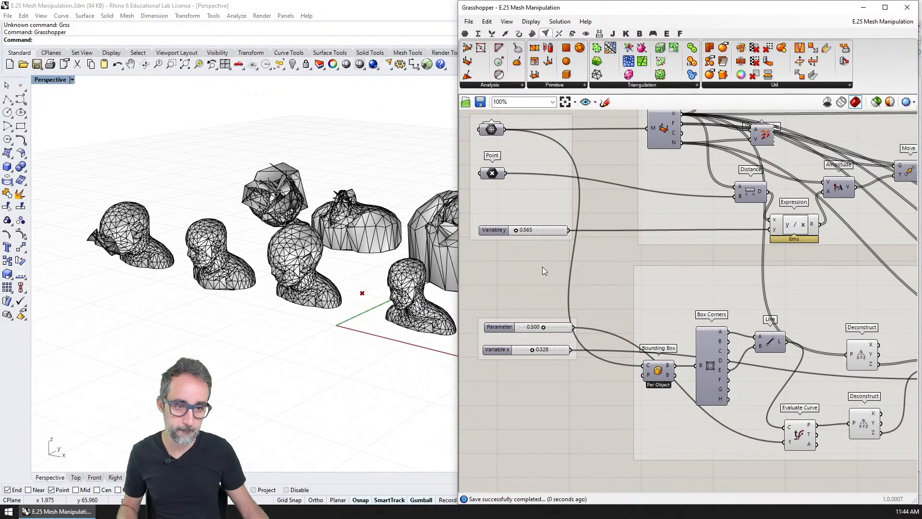
Step: Minimize Grasshopper to show the full row of baked heads in Rhino
scroll(615, 286, "down", 3)
scroll(650, 286, "down", 1)
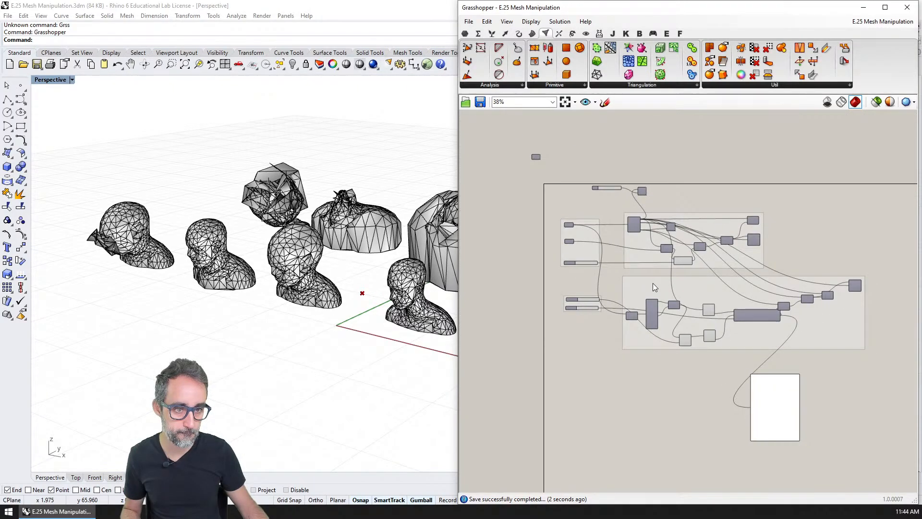
left_click(864, 6)
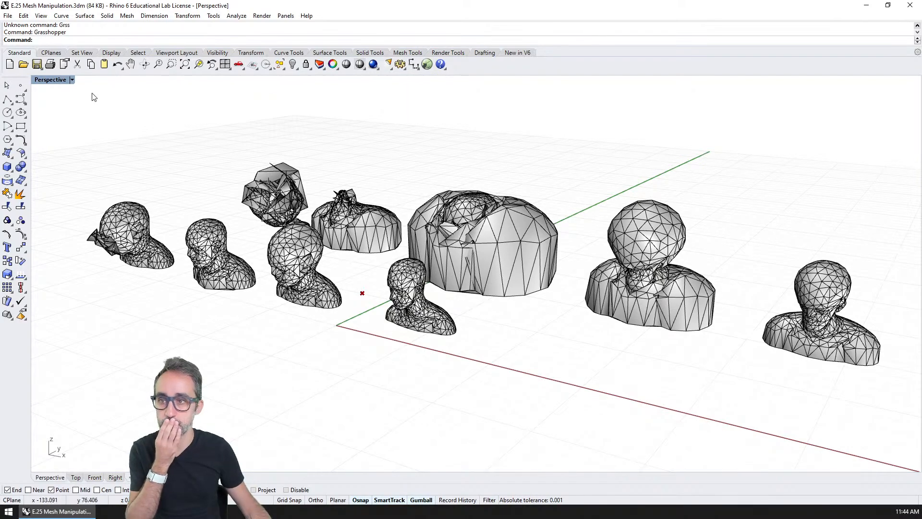
Step: Compare the baked heads in Rendered and Wireframe display modes and return the perspective view to Shaded
left_click(50, 79)
left_click(68, 124)
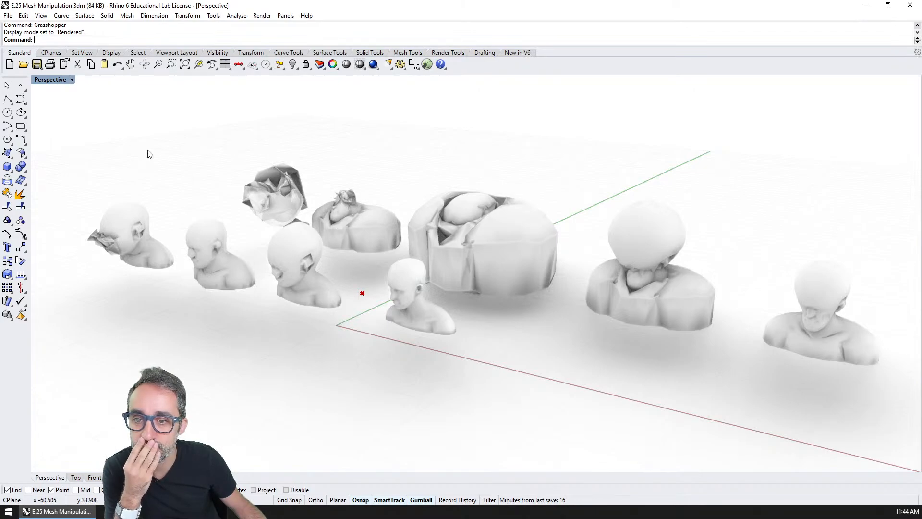
left_click(56, 79)
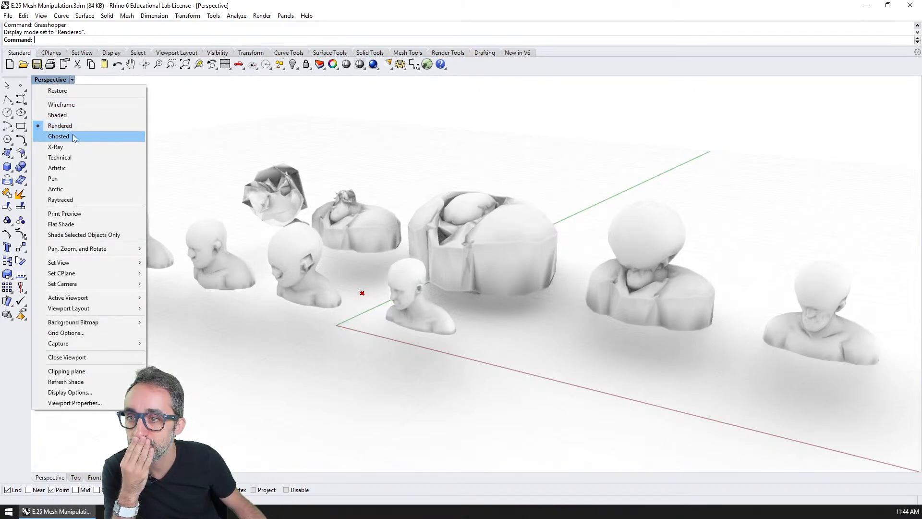
left_click(65, 106)
left_click(57, 80)
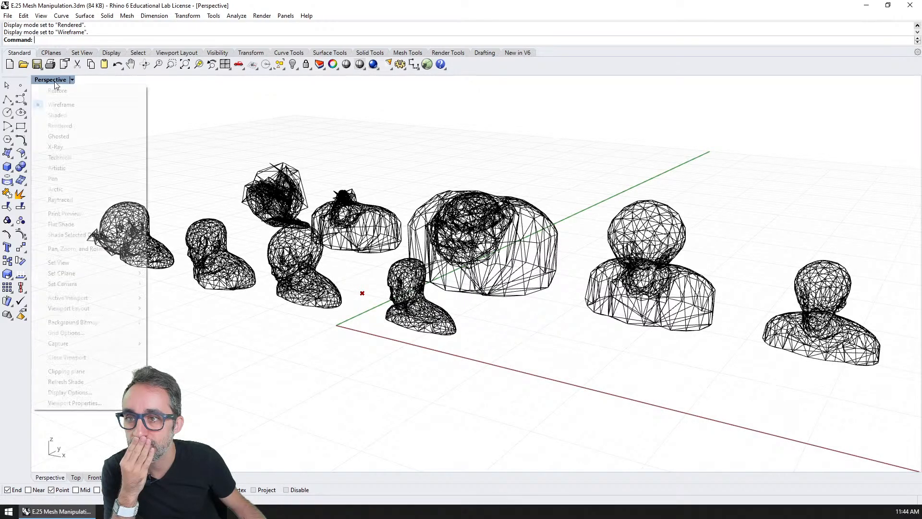
left_click(59, 116)
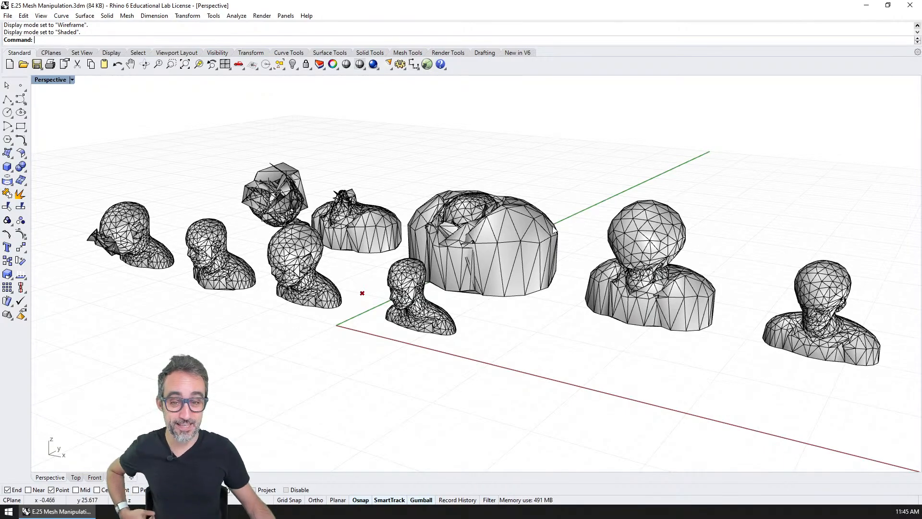
Step: Inspect the shaded heads from the side and set the perspective view to Rendered display
right_click_drag(666, 316, 769, 293)
scroll(749, 293, "up", 3)
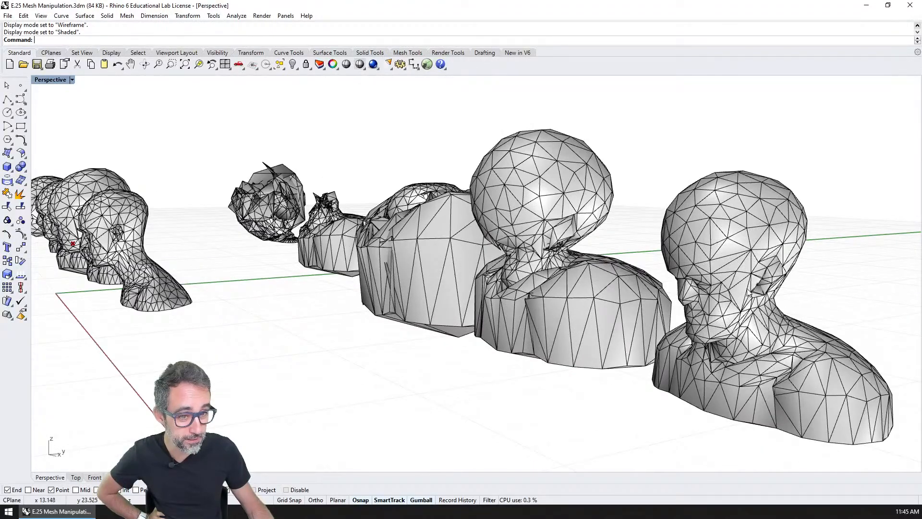
scroll(749, 293, "down", 6)
scroll(619, 282, "up", 2)
mouse_move(619, 283)
right_mouse_down()
mouse_move(670, 283)
mouse_move(587, 294)
mouse_move(596, 320)
mouse_move(606, 287)
right_mouse_up()
scroll(658, 284, "down", 3)
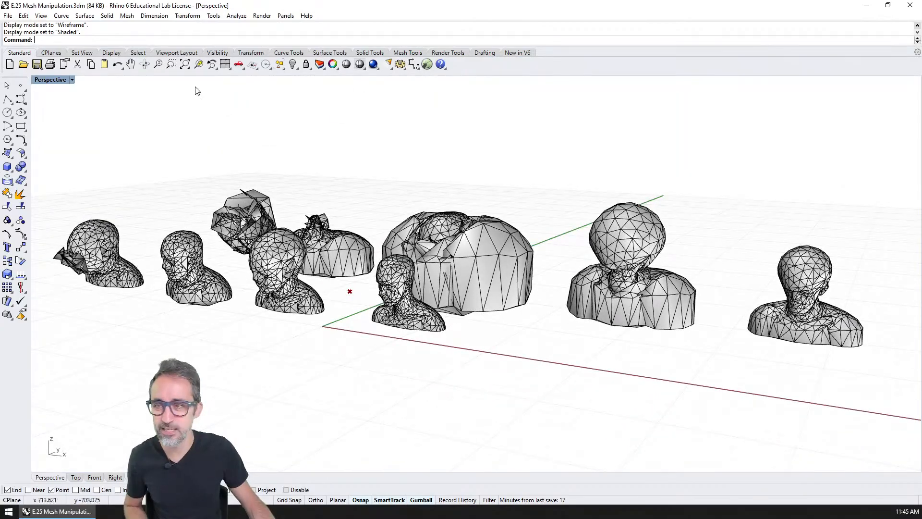
left_click(71, 80)
left_click(60, 126)
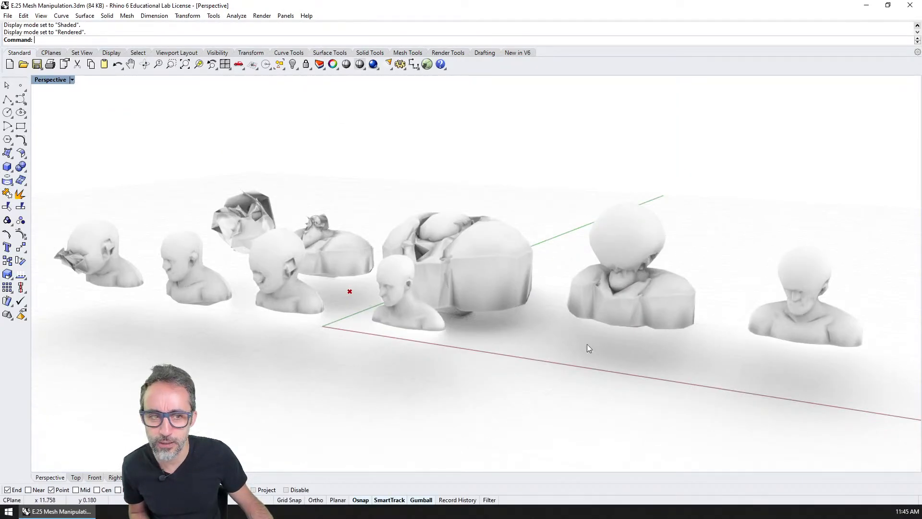
Step: Examine the deformed heads in Rendered display, both close up and as a complete row from different angles
scroll(871, 280, "up", 6)
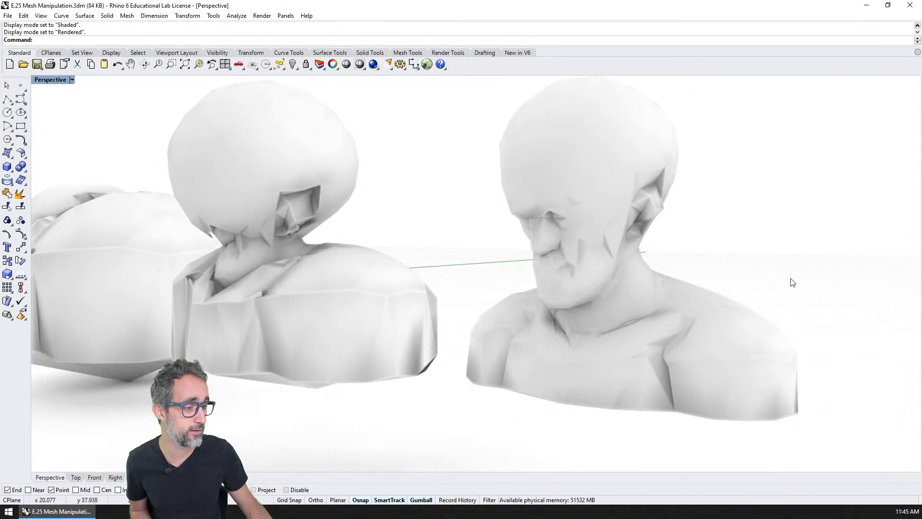
scroll(347, 263, "down", 5)
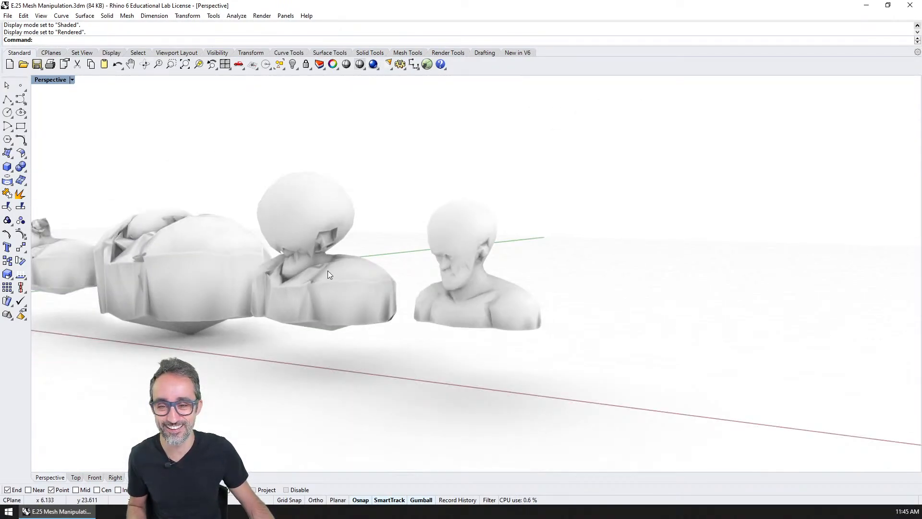
scroll(296, 247, "up", 8)
scroll(333, 261, "down", 12)
right_click_drag(331, 268, 491, 323, "shift")
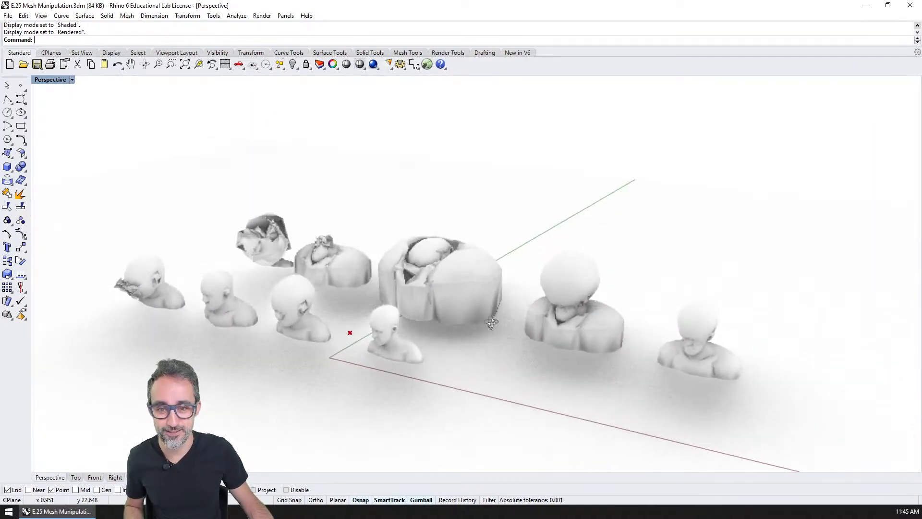
scroll(450, 359, "up", 1)
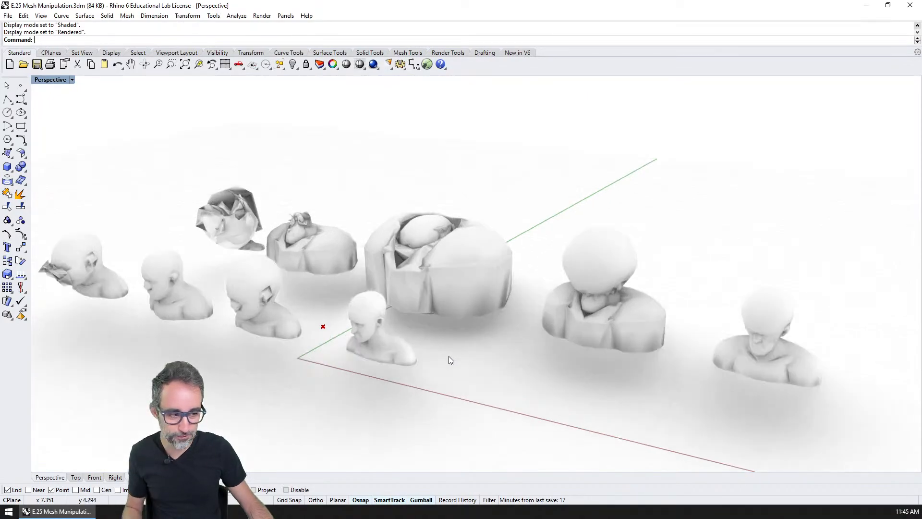
right_click_drag(451, 359, 512, 309, "shift")
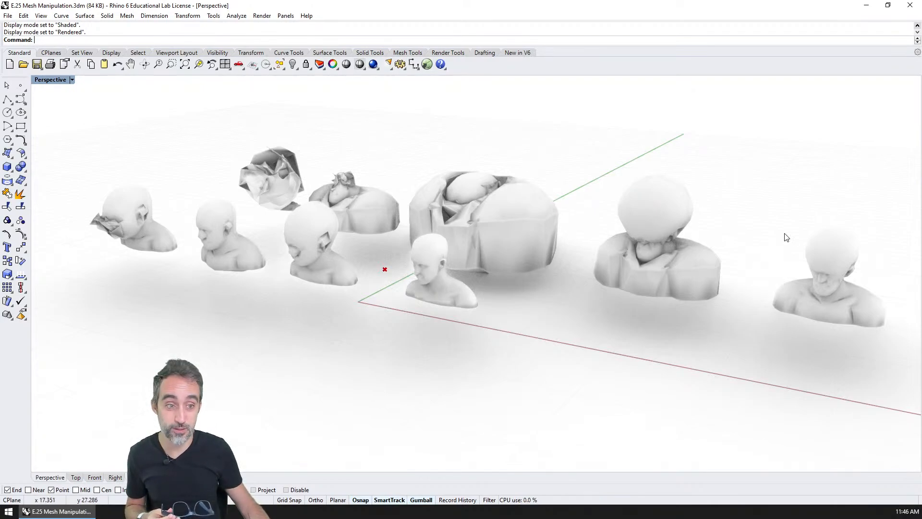
right_click_drag(784, 235, 840, 284)
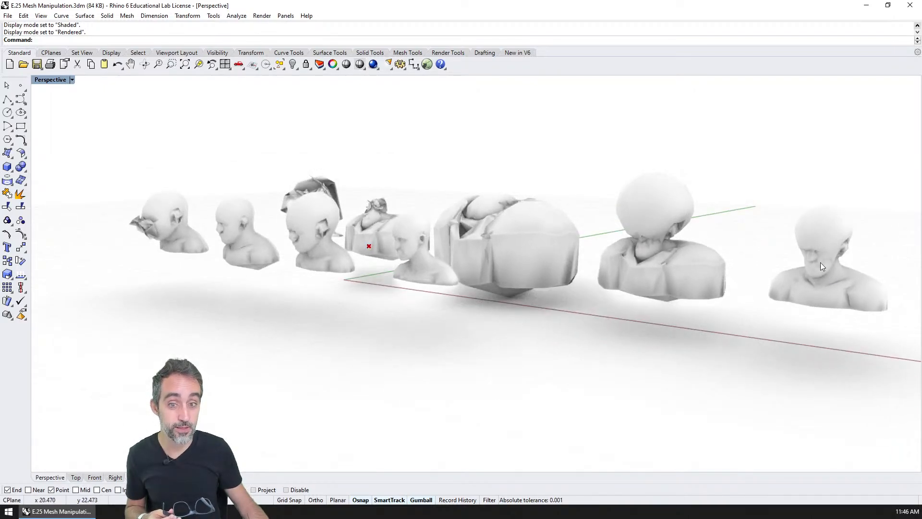
right_click_drag(725, 258, 736, 280)
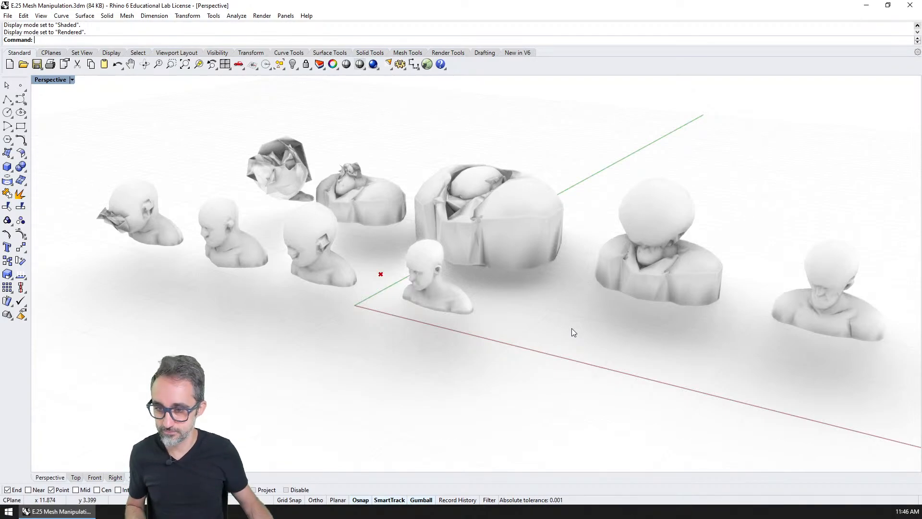
Step: Hide all eight deformed heads, leaving only the original head mesh in the viewport
left_click_drag(842, 140, 535, 255)
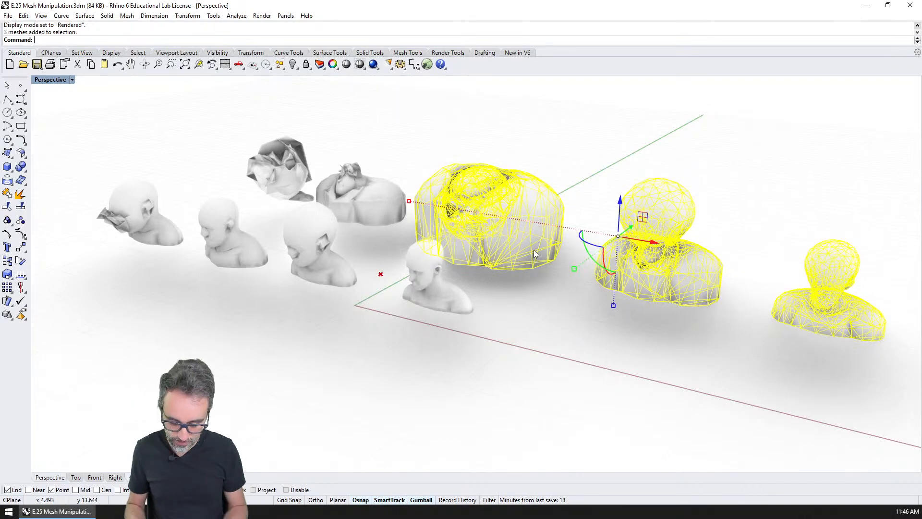
key("ctrl+h")
left_click_drag(331, 123, 126, 316)
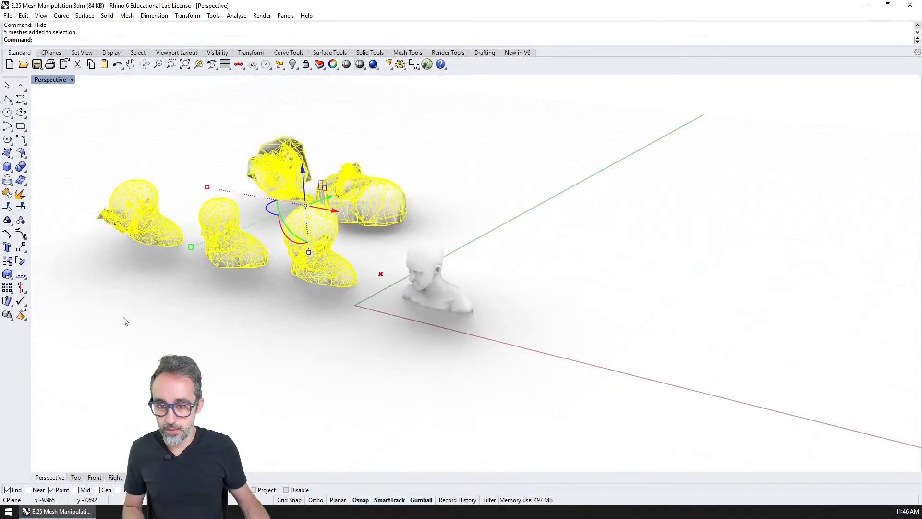
type("hi")
key("Return")
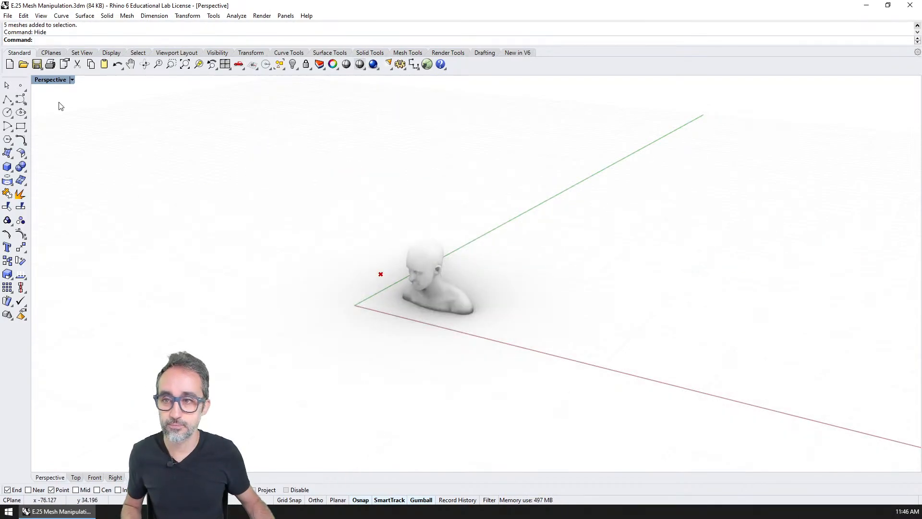
Step: Set the perspective view to Shaded display and frame the original head mesh up close
left_click(50, 80)
left_click(61, 115)
left_click(432, 298)
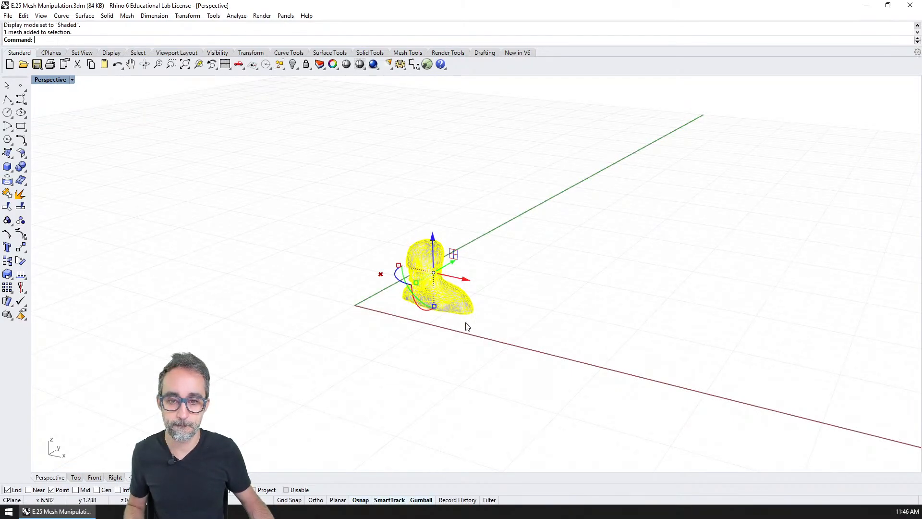
scroll(469, 325, "up", 6)
left_click(432, 333)
mouse_move(432, 333)
right_mouse_down()
mouse_move(406, 320)
mouse_move(428, 336)
mouse_move(420, 347)
mouse_move(424, 410)
right_mouse_up()
scroll(404, 322, "up", 7)
scroll(423, 403, "down", 3)
Step: Fit Rhino to the left half of the display, reopen Grasshopper beside it and frame the original head
key("super+Left")
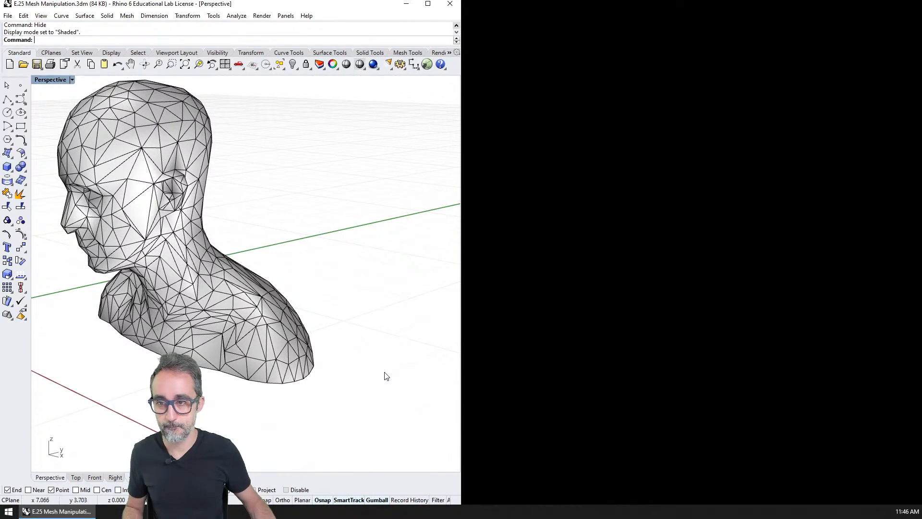
right_click_drag(383, 375, 212, 374)
type("Grasshopper")
key("Return")
right_click_drag(338, 360, 206, 353)
right_click_drag(338, 281, 432, 298, "shift")
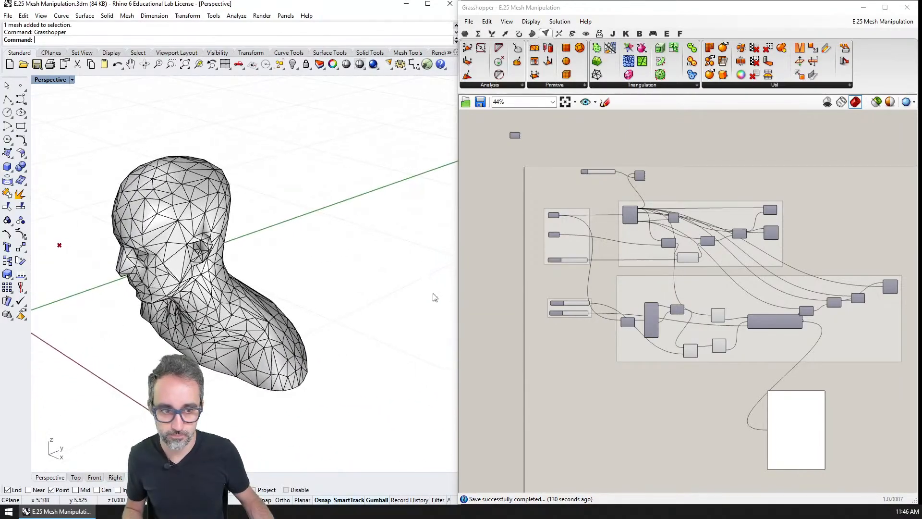
Step: Turn on the preview of the first group's Construct Mesh and view its deformed mesh around the original head
right_click_drag(767, 208, 724, 224)
scroll(724, 225, "up", 5)
left_click(729, 274)
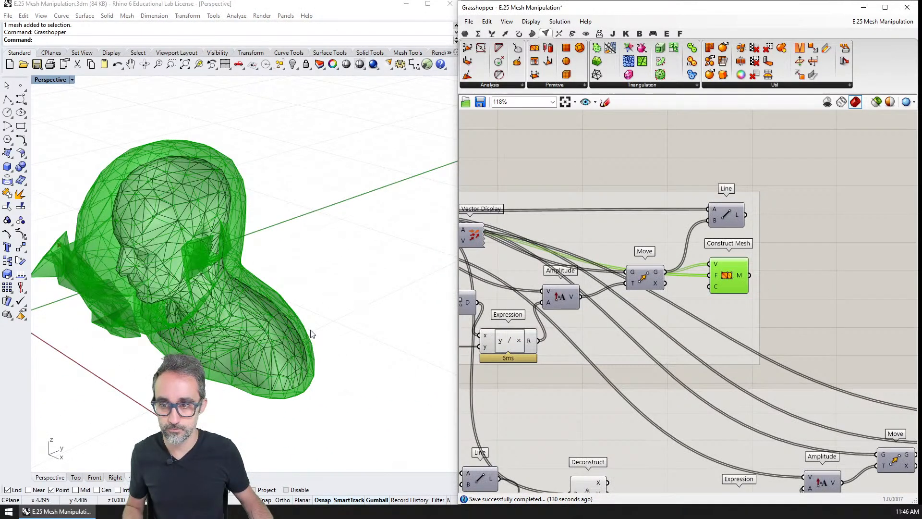
right_click_drag(365, 230, 144, 206)
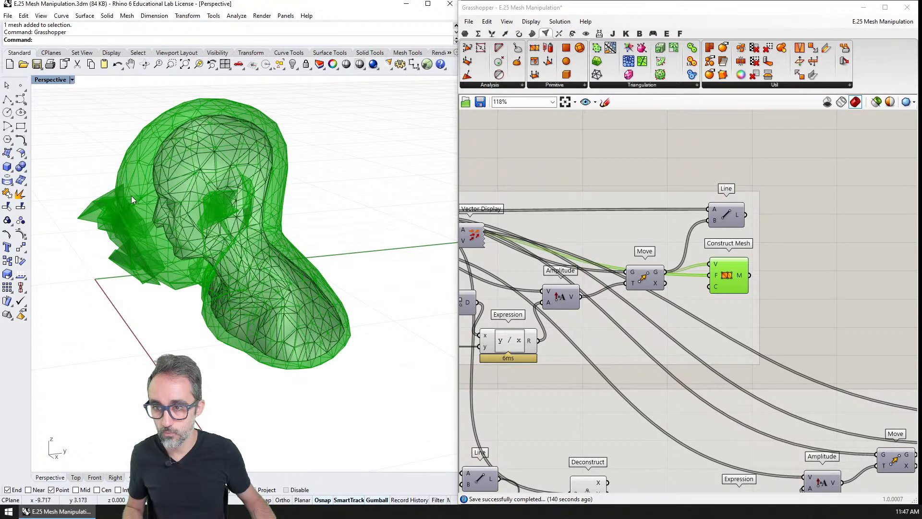
Step: Try to select the attractor point in front of the face and show all hidden objects
left_click_drag(130, 191, 139, 241)
right_click_drag(594, 264, 845, 262)
scroll(719, 263, "down", 3)
left_click_drag(78, 218, 125, 228)
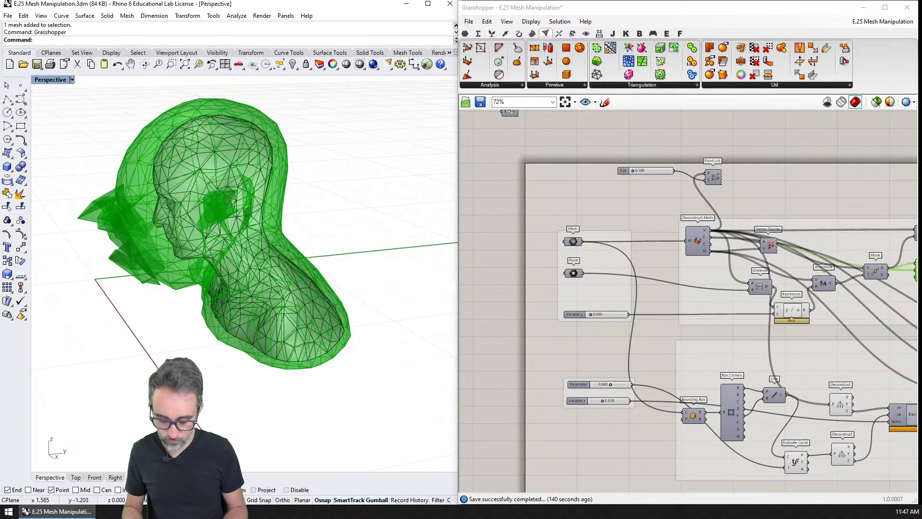
type("Show")
key("Return")
Step: Hide the eight deformed heads around the original head mesh
scroll(127, 324, "down", 7)
left_click_drag(120, 137, 39, 209)
key("Return")
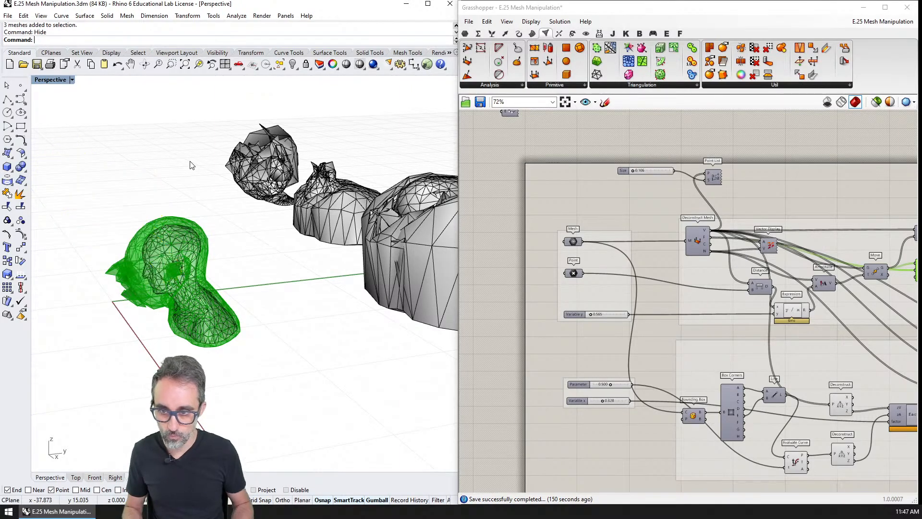
scroll(371, 146, "down", 7)
right_click_drag(365, 149, 259, 189)
left_click_drag(414, 116, 277, 303)
type("Hide")
key("Return")
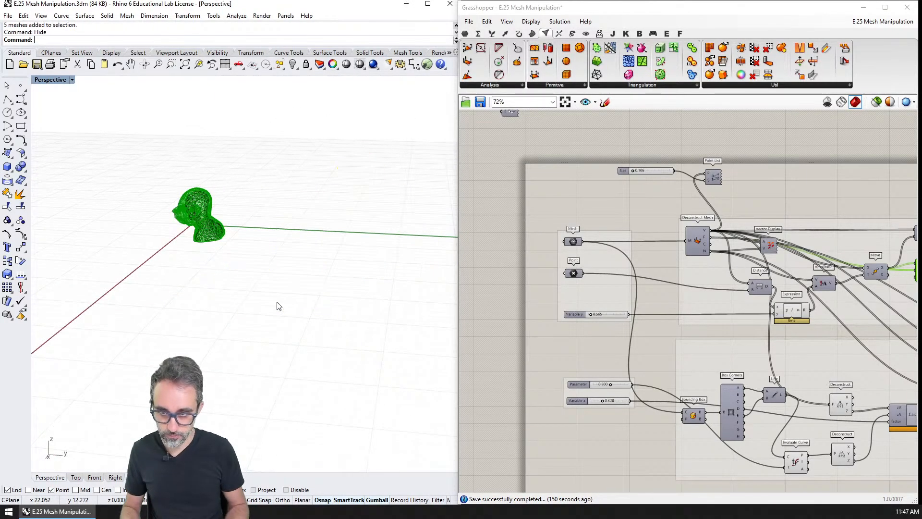
Step: Place a new point on the ground in front of the head and reference it in the Point parameter
right_click_drag(271, 313, 211, 238)
scroll(192, 186, "up", 9)
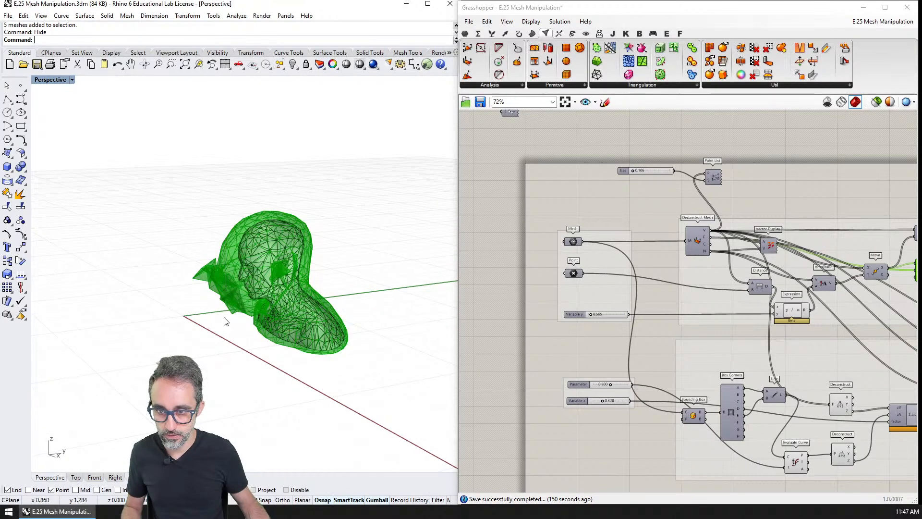
scroll(209, 237, "up", 6)
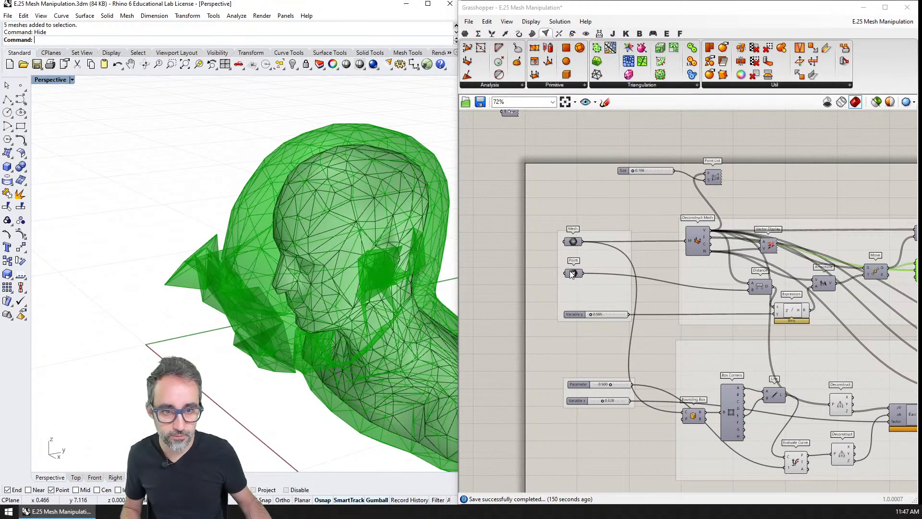
scroll(177, 221, "up", 3)
scroll(231, 264, "down", 10)
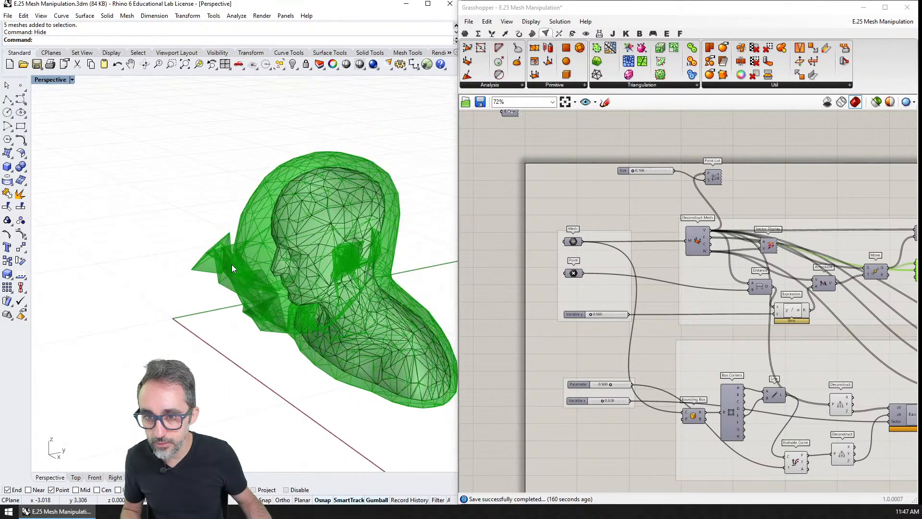
key("Return")
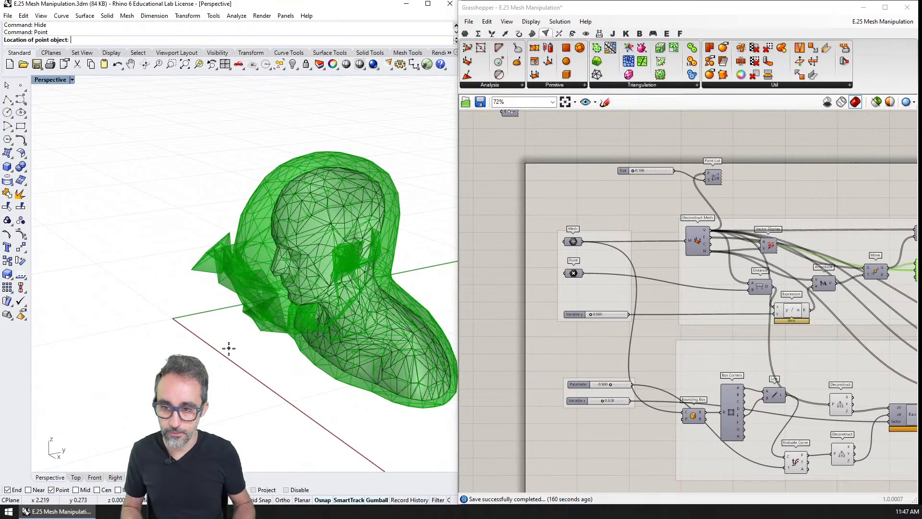
left_click(264, 356)
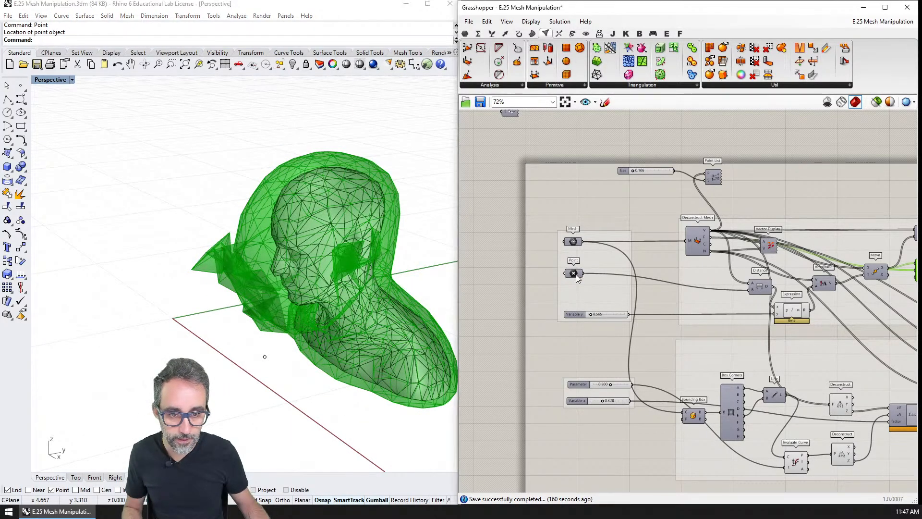
right_click(573, 274)
left_click(620, 407)
left_click(264, 357)
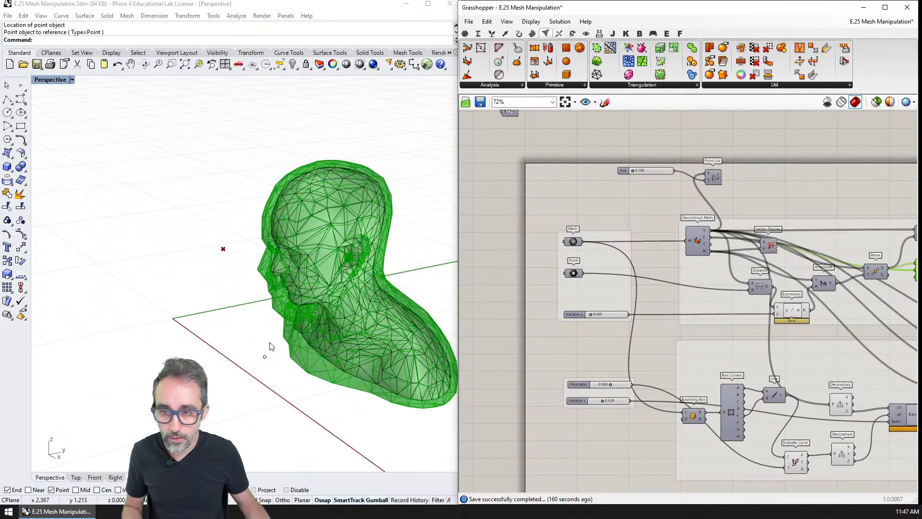
Step: Find the component that draws the x marker beside the face and turn off the preview of Evaluate Curve
left_click_drag(221, 198, 232, 323)
right_click_drag(597, 343, 547, 202)
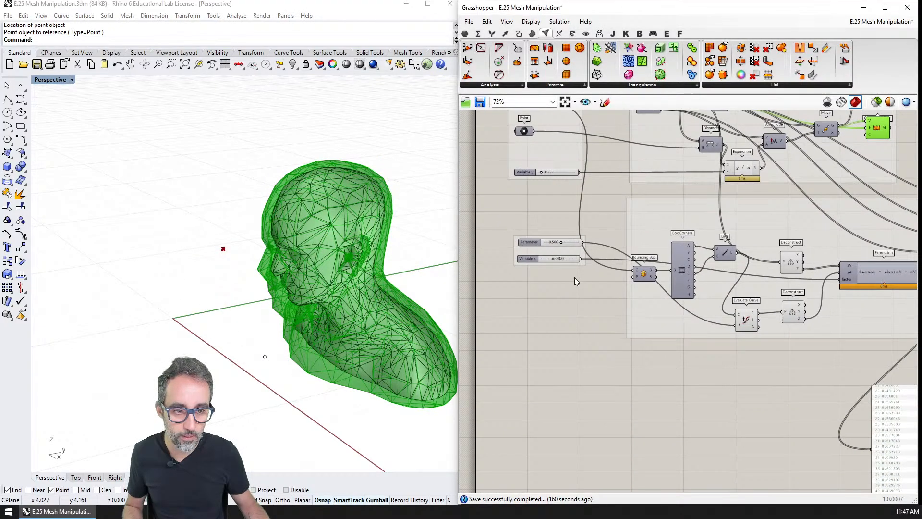
scroll(575, 277, "down", 2)
right_click_drag(606, 222, 604, 275)
scroll(617, 189, "up", 2)
left_click(504, 236)
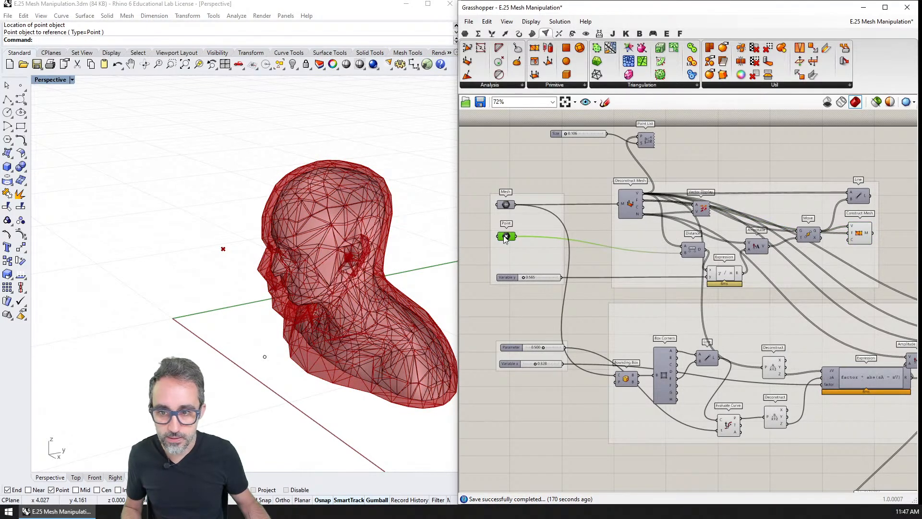
left_click(509, 204)
left_click(569, 185)
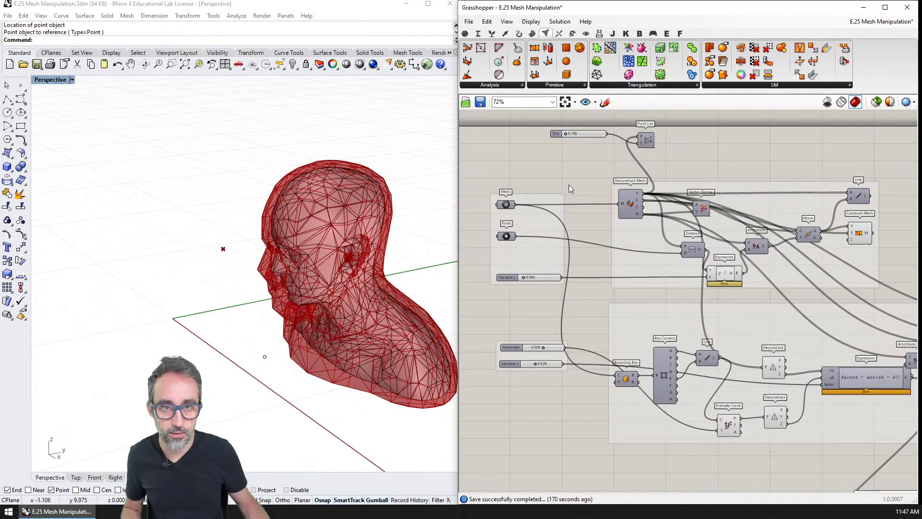
right_click_drag(239, 274, 211, 312)
right_click_drag(655, 343, 610, 314)
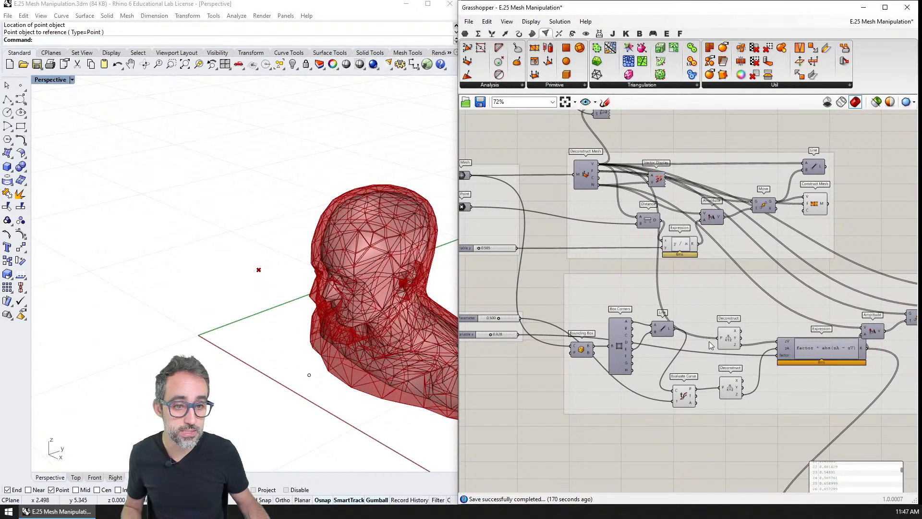
left_click(684, 398)
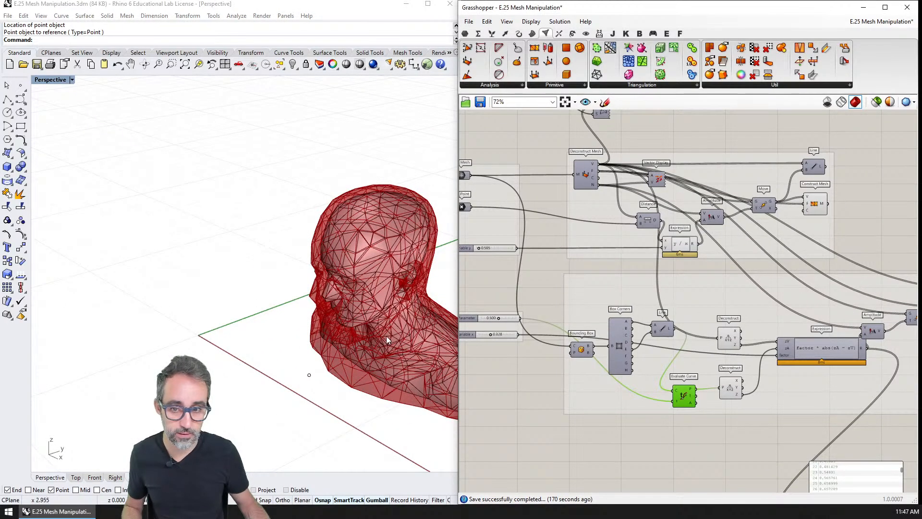
Step: Try to raise the new attractor point vertically, and undo the move
right_click_drag(386, 336, 211, 325)
left_click_drag(208, 321, 251, 391)
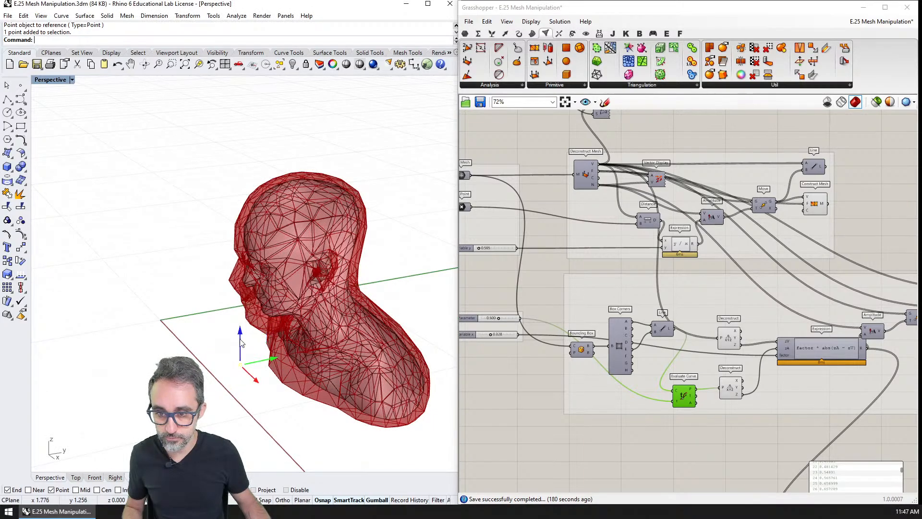
left_click_drag(240, 330, 240, 224)
key("ctrl+z")
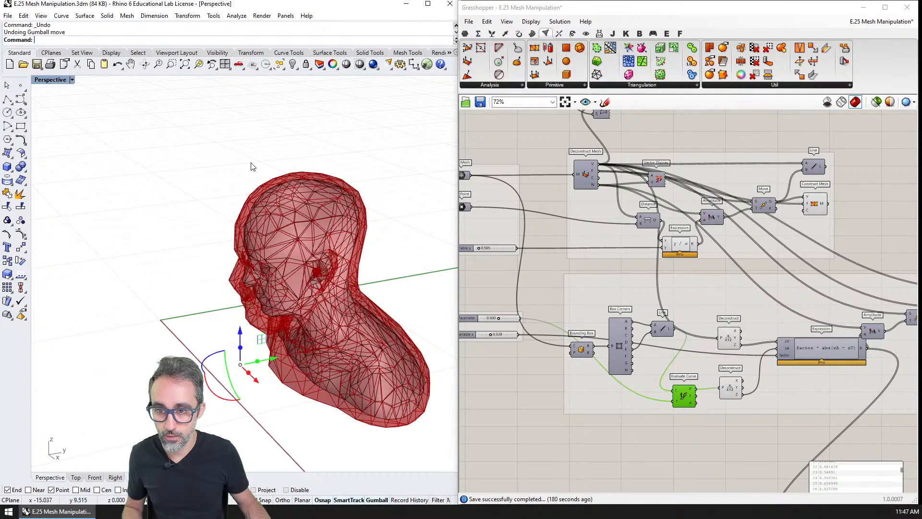
Step: Delete the leftover point near the head, and move the new attractor point up and inside the head
left_click_drag(217, 150, 389, 307)
key("Delete")
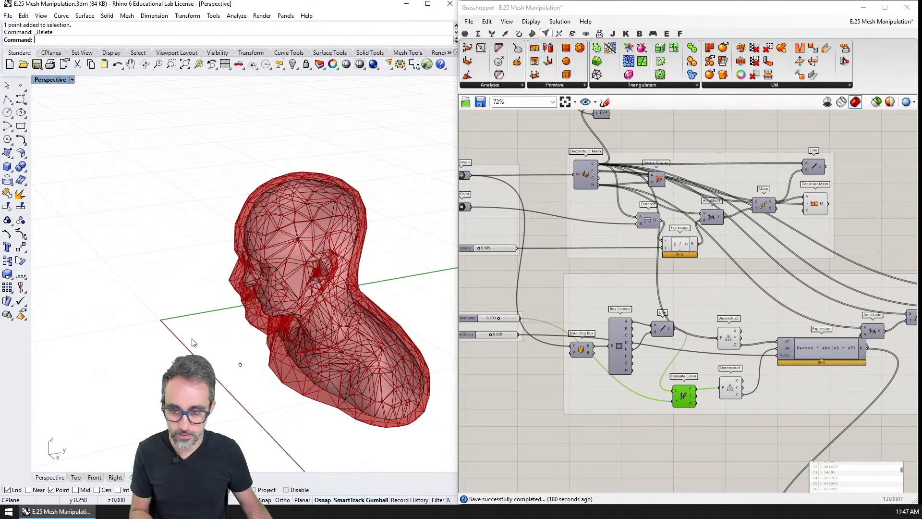
left_click_drag(191, 346, 258, 399)
left_click_drag(239, 329, 239, 232)
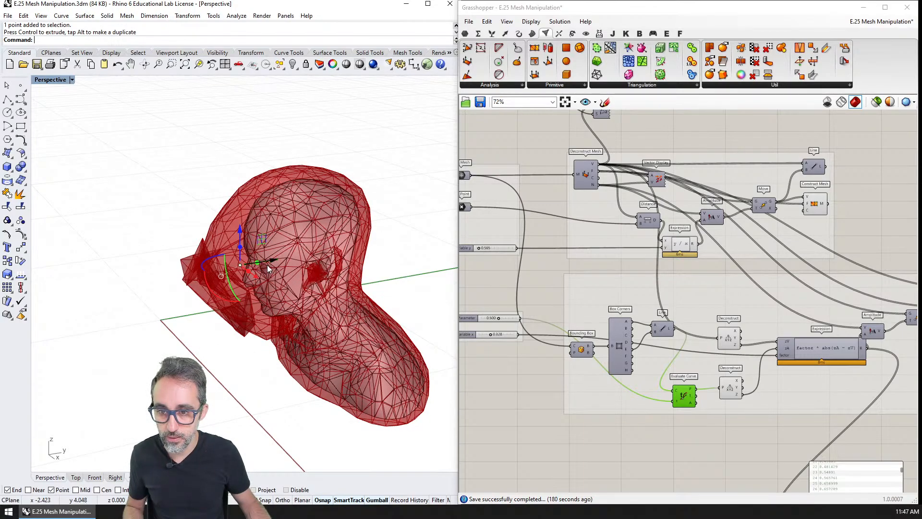
left_click_drag(270, 262, 328, 250)
right_click_drag(303, 247, 206, 354)
left_click_drag(174, 360, 174, 391)
right_click_drag(253, 432, 526, 252, "shift")
Step: Turn off the first group's Construct Mesh preview and set the perspective view to Ghosted display
left_click(814, 203)
key("ctrl+q")
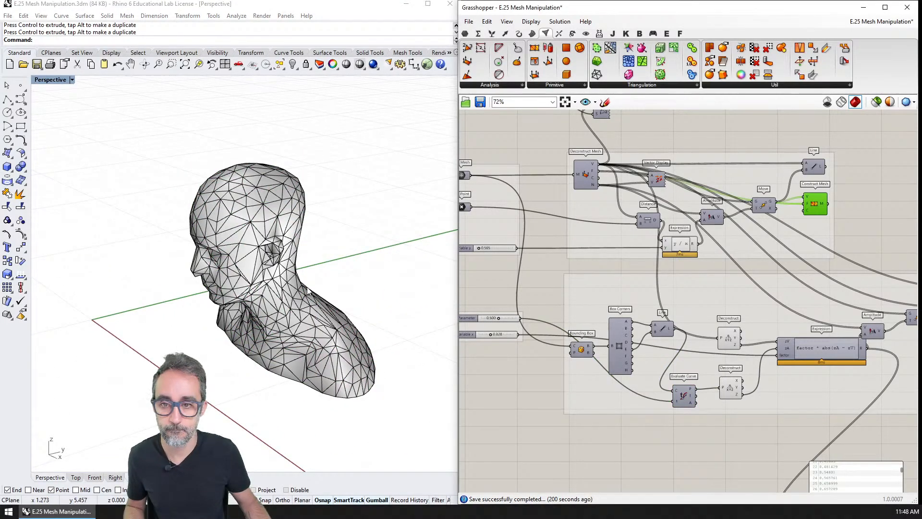
left_click_drag(125, 315, 368, 210)
left_click(72, 80)
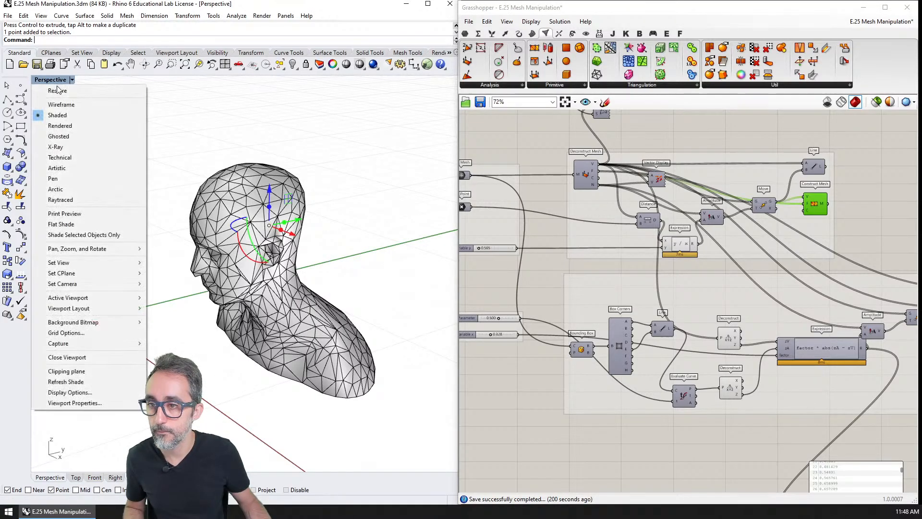
left_click(53, 137)
right_click_drag(355, 224, 323, 218)
Step: Add a Mesh parameter below the first input group and feed it from the first group's Construct Mesh output
right_click_drag(530, 224, 593, 259)
double_click(542, 311)
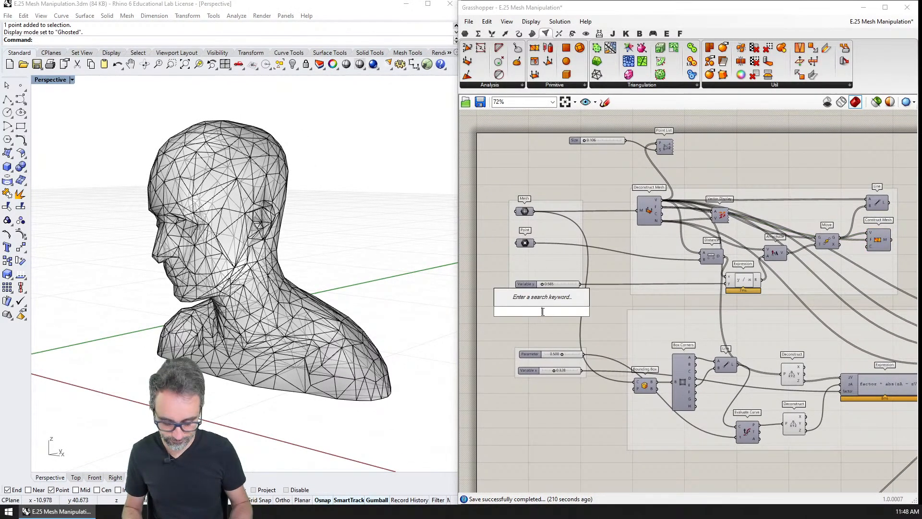
type("mesh")
key("Return")
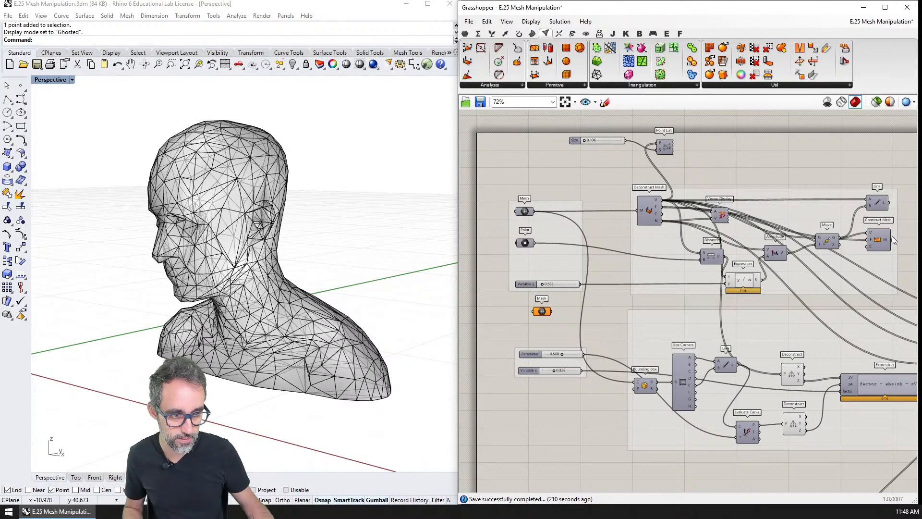
left_click_drag(891, 239, 533, 311)
scroll(542, 312, "up", 4)
left_click(542, 312)
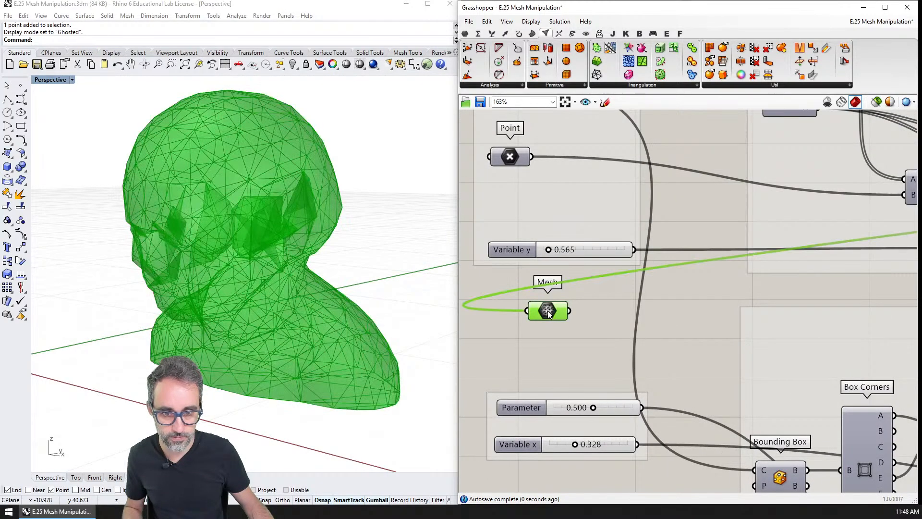
Step: Set the new Mesh parameter's wire display to Faint and turn off its preview
right_click(546, 315)
mouse_move(620, 360)
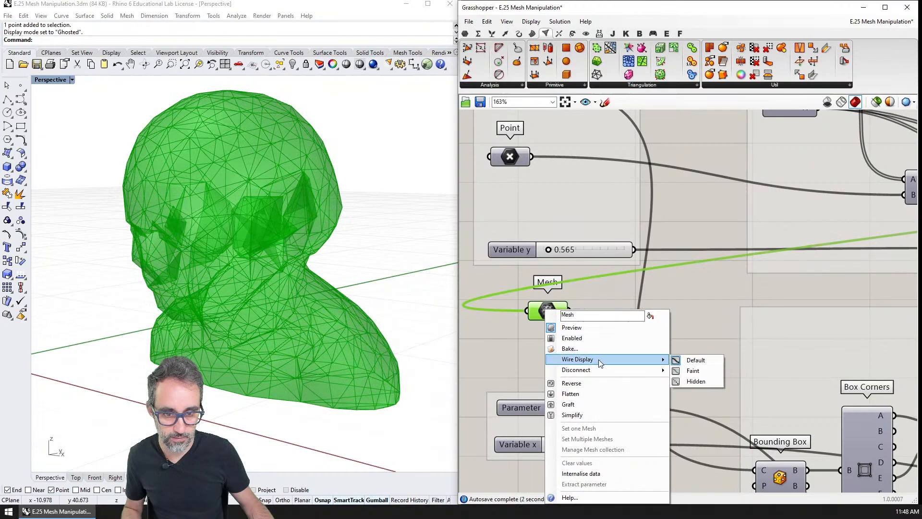
left_click(692, 370)
left_click(635, 345)
scroll(734, 296, "down", 4)
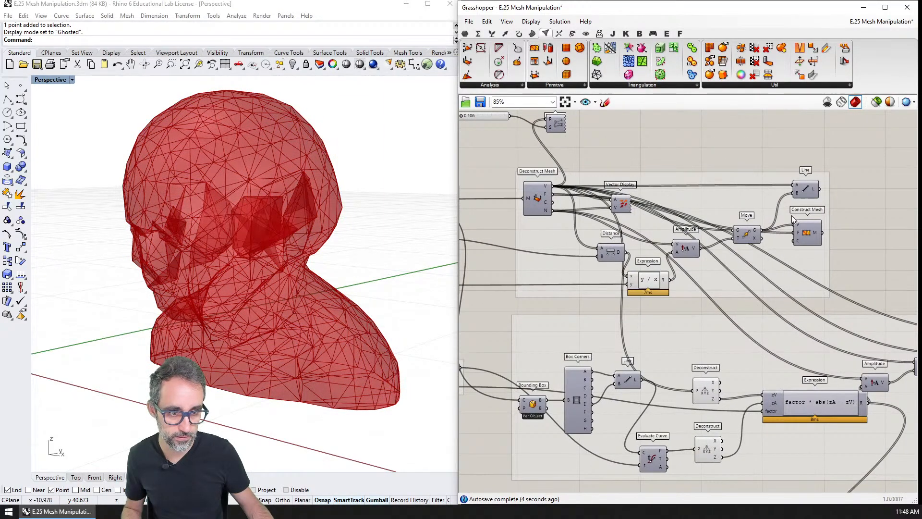
left_click(628, 302)
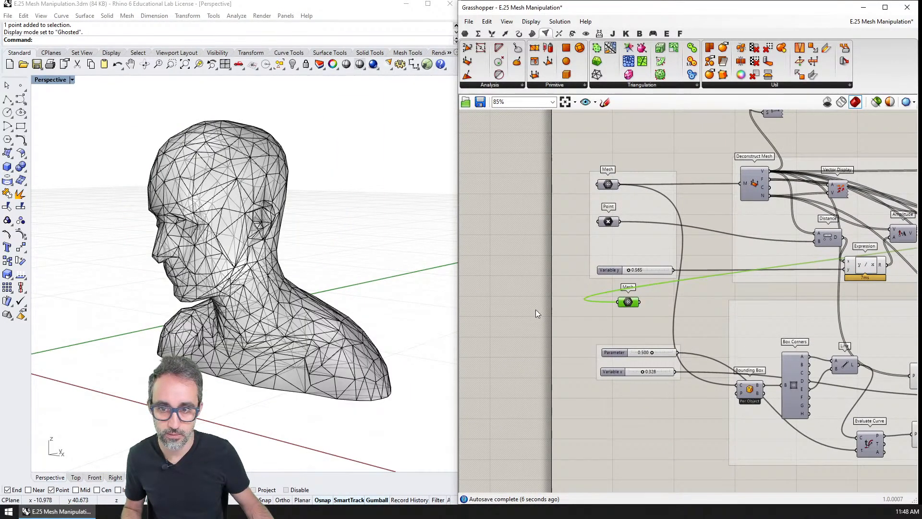
right_click_drag(626, 317, 618, 317)
Step: Review both deformation groups, the new Mesh parameter and the original head mesh
right_click_drag(403, 314, 375, 316)
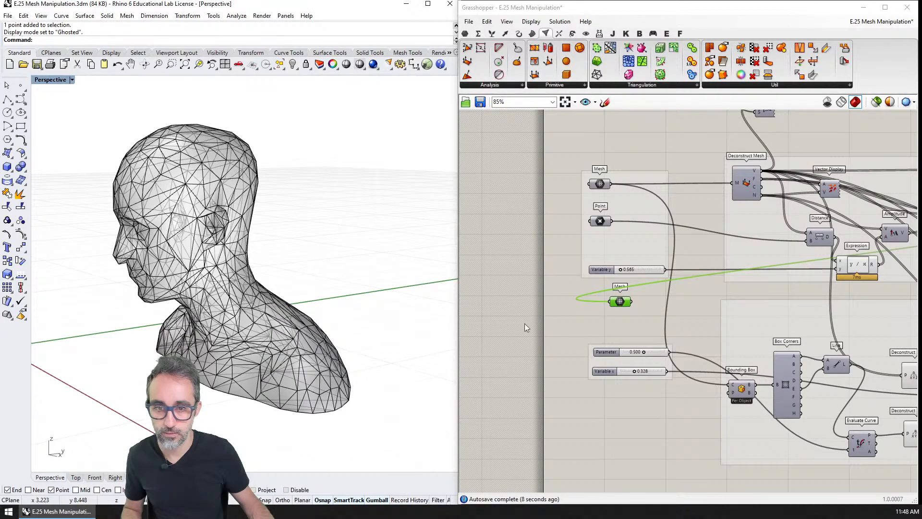
right_click_drag(665, 346, 639, 271)
scroll(639, 271, "down", 3)
scroll(639, 270, "down", 1)
right_click_drag(902, 293, 776, 299)
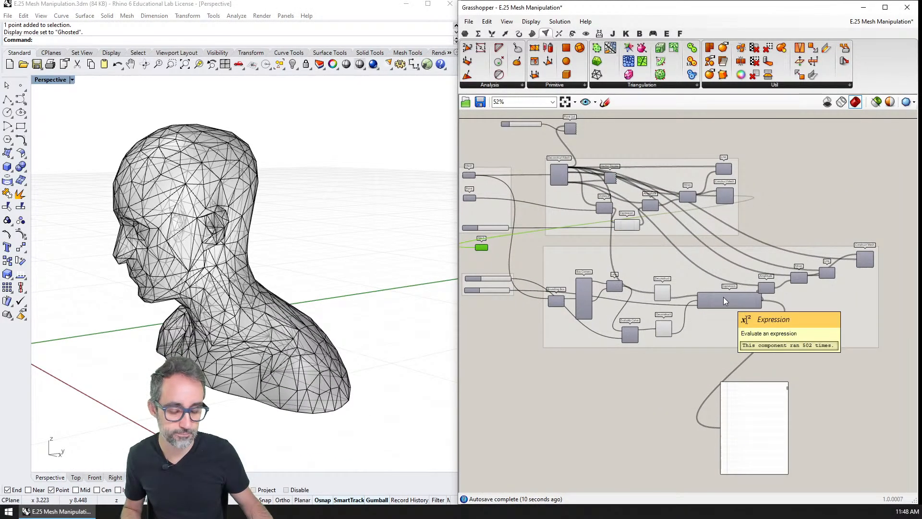
scroll(531, 262, "up", 4)
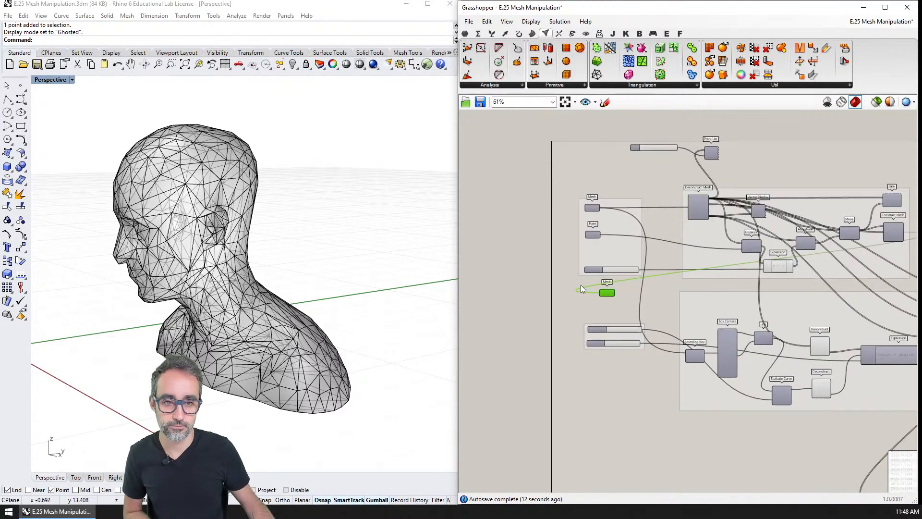
right_click_drag(678, 292, 658, 315)
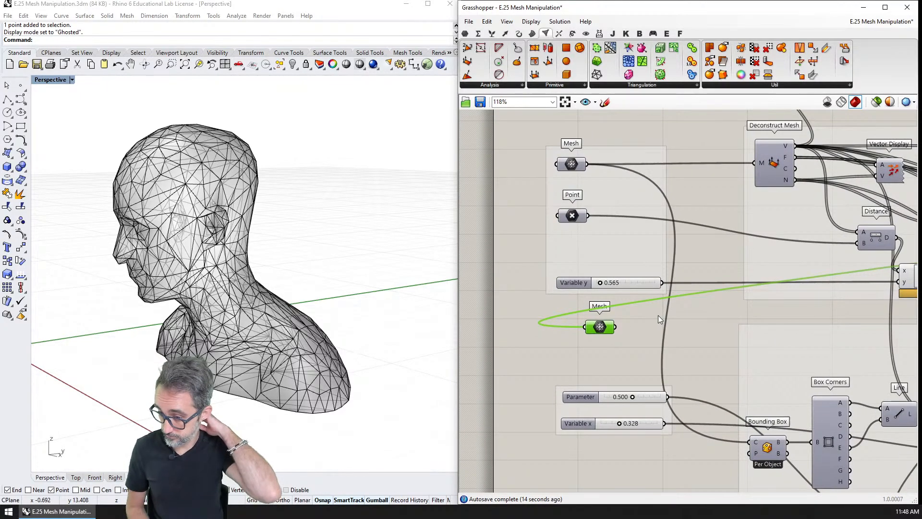
right_click_drag(214, 262, 230, 279)
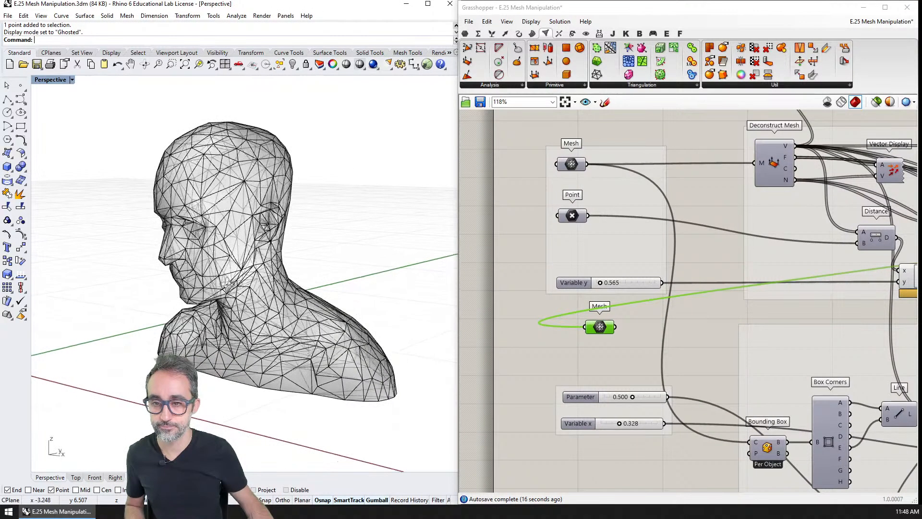
left_click(537, 335)
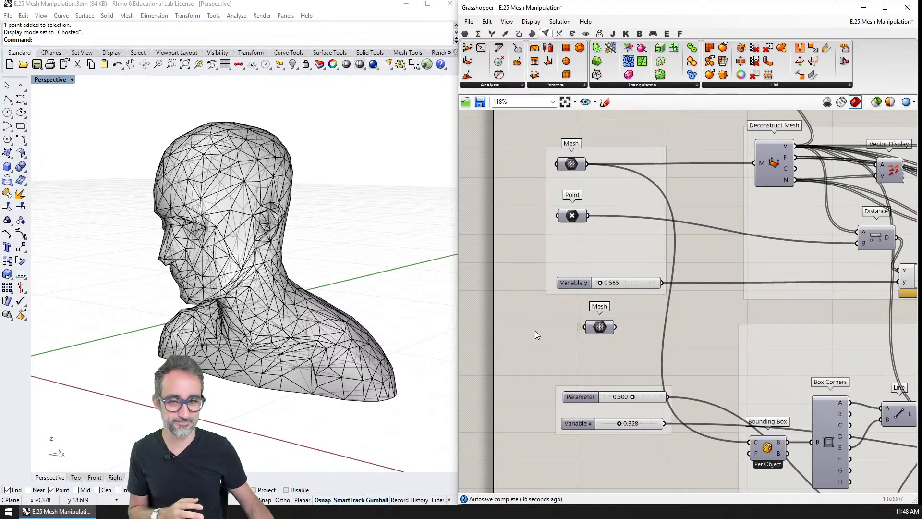
Step: Compare the Shaded and X-Ray display modes on the head mesh and return the perspective view to Ghosted
right_click_drag(211, 310, 262, 325)
scroll(221, 316, "up", 2)
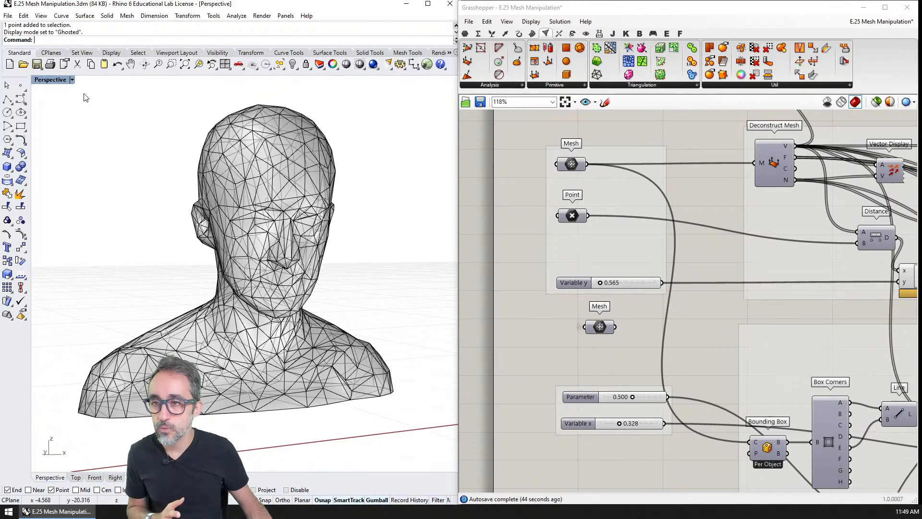
left_click(72, 79)
left_click(60, 116)
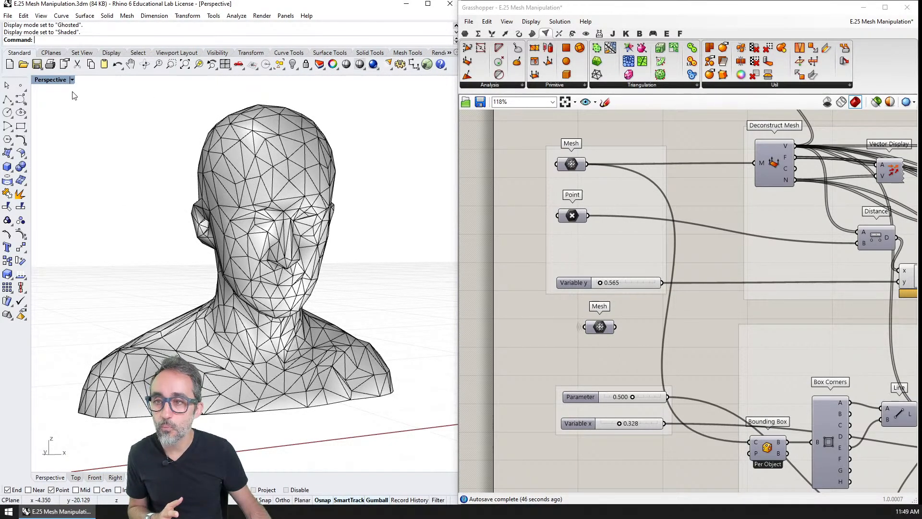
left_click(60, 80)
left_click(79, 136)
left_click(55, 81)
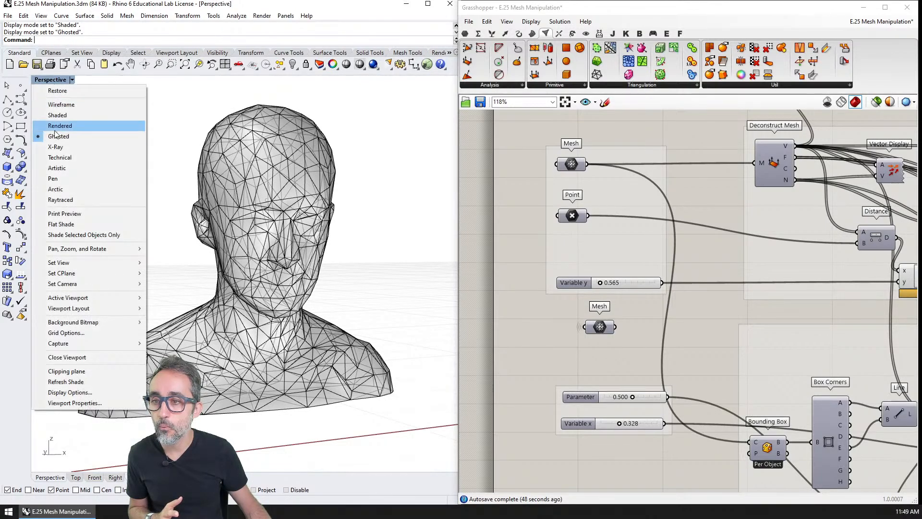
left_click(55, 147)
left_click(54, 80)
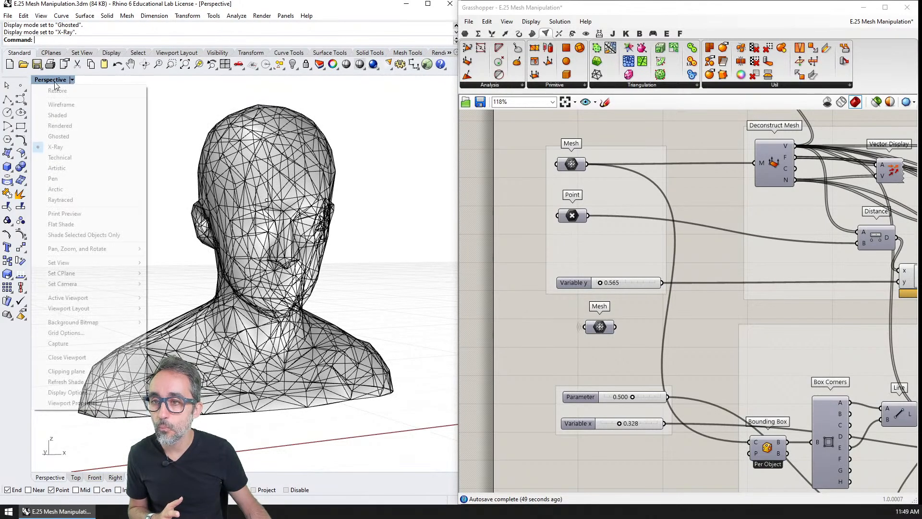
left_click(61, 137)
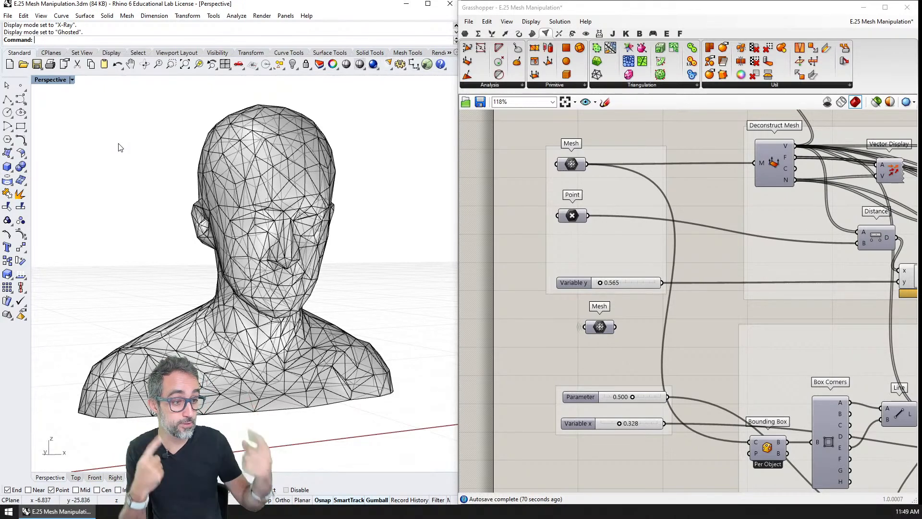
Step: Turn on the preview of the Mesh parameter holding the point-attractor result and inspect the deformed head
right_click_drag(120, 147, 255, 264)
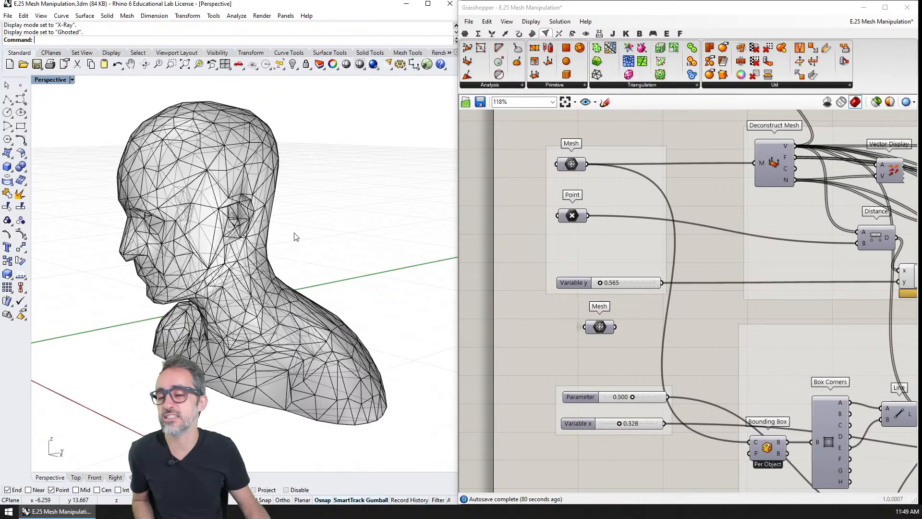
mouse_move(304, 234)
right_mouse_down()
mouse_move(275, 235)
mouse_move(300, 240)
right_mouse_up()
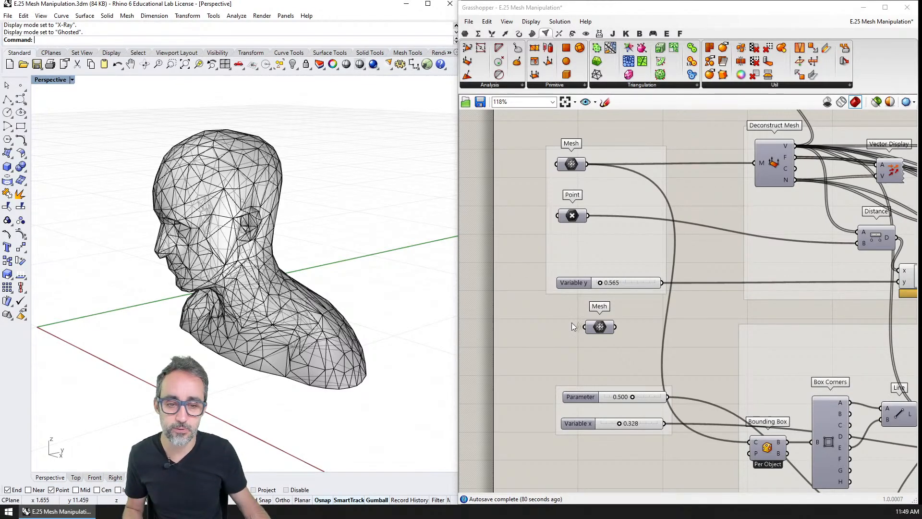
left_click(603, 328)
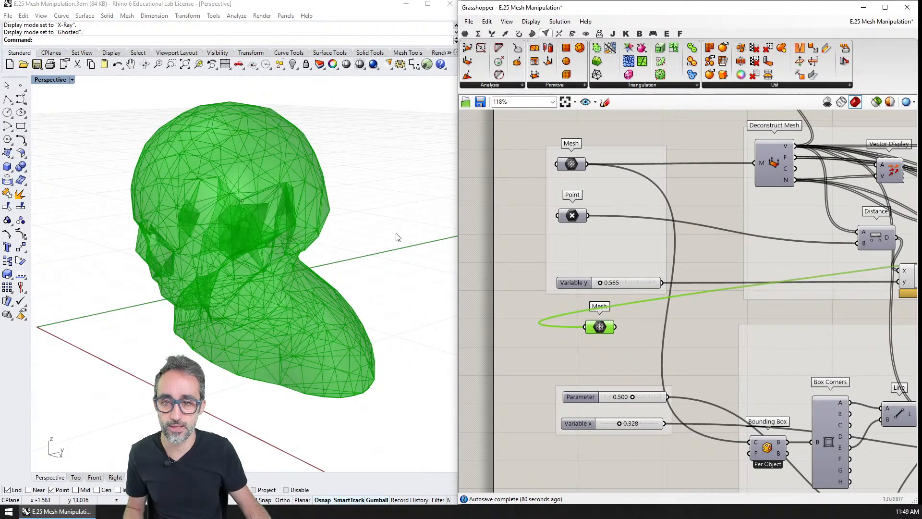
right_click_drag(397, 237, 337, 255)
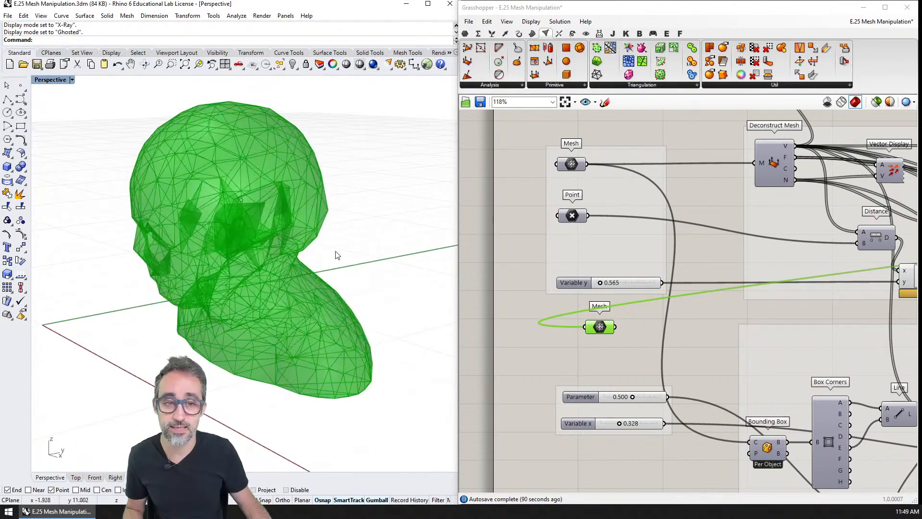
Step: Move the attractor point upward and across the head to vary the mesh deformation
left_click(241, 200)
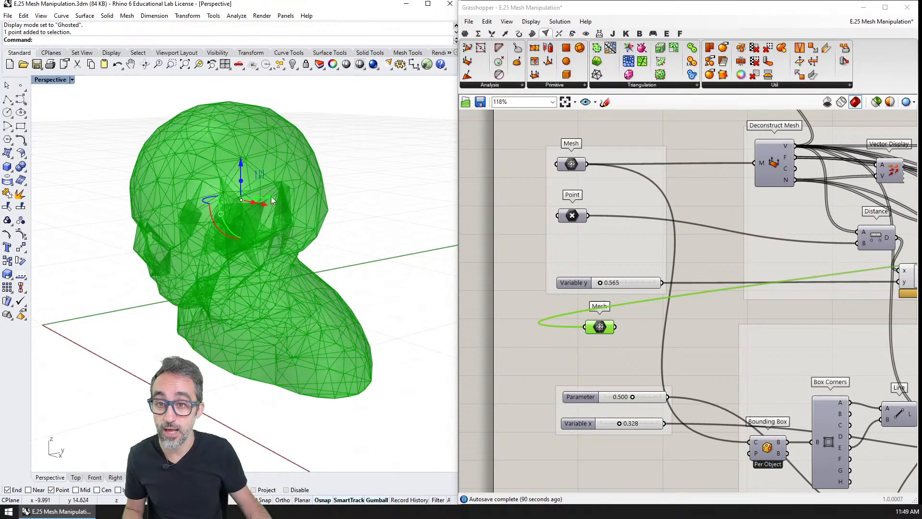
left_click_drag(239, 171, 240, 130)
right_click_drag(263, 162, 278, 210)
scroll(298, 171, "down", 2)
scroll(263, 193, "up", 4)
left_click_drag(246, 188, 205, 200)
right_click_drag(240, 212, 219, 203)
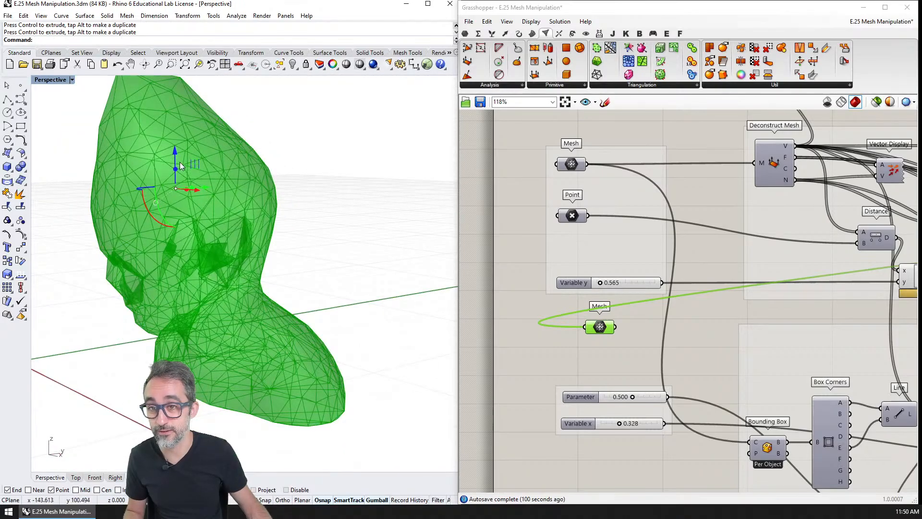
right_click_drag(180, 163, 321, 269)
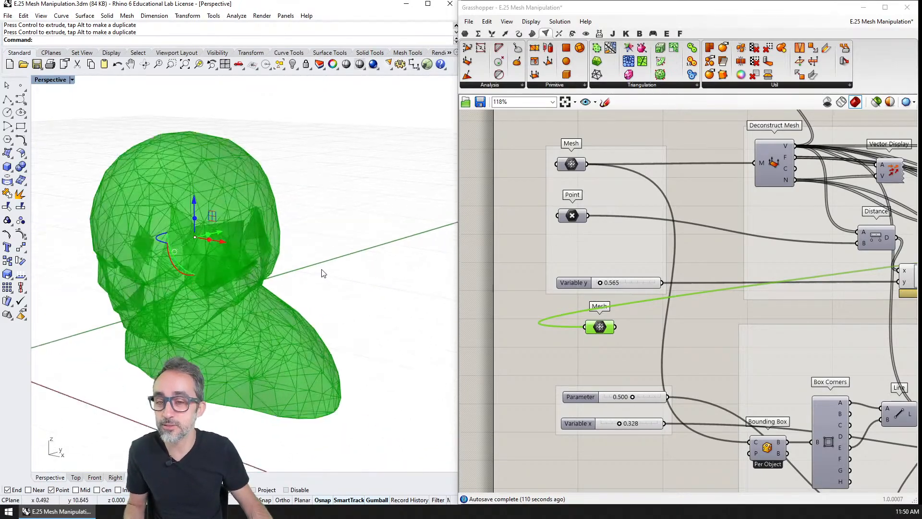
Step: Deselect the attractor point and turn off the preview of the point-attractor Mesh parameter
left_click(317, 265)
scroll(344, 267, "down", 3)
left_click(595, 329)
key("ctrl+q")
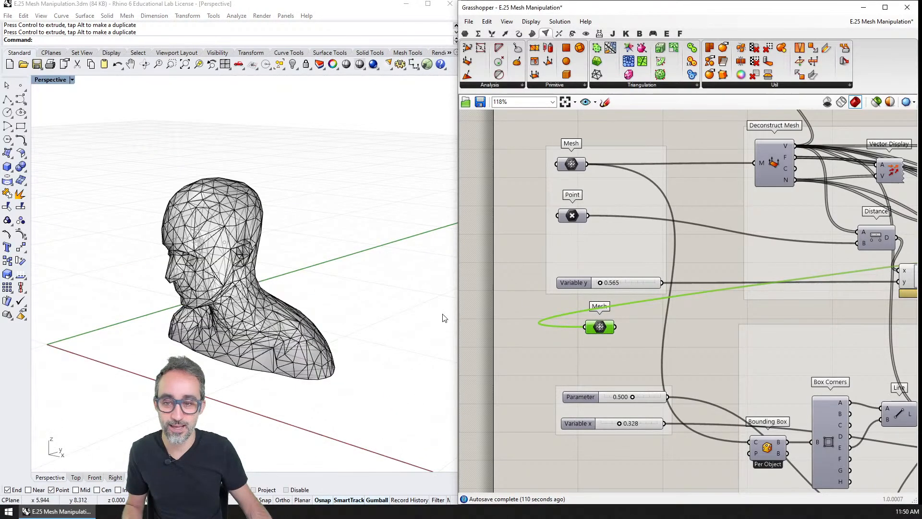
Step: Show all hidden objects in the Rhino model with the Show command
left_click(337, 301)
scroll(338, 306, "down", 1)
type("Shw")
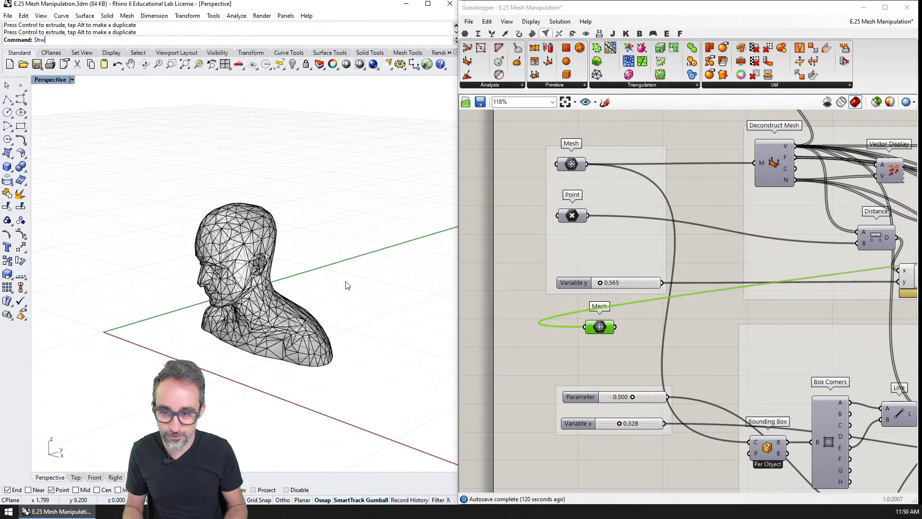
key("Return")
type("Show")
key("Return")
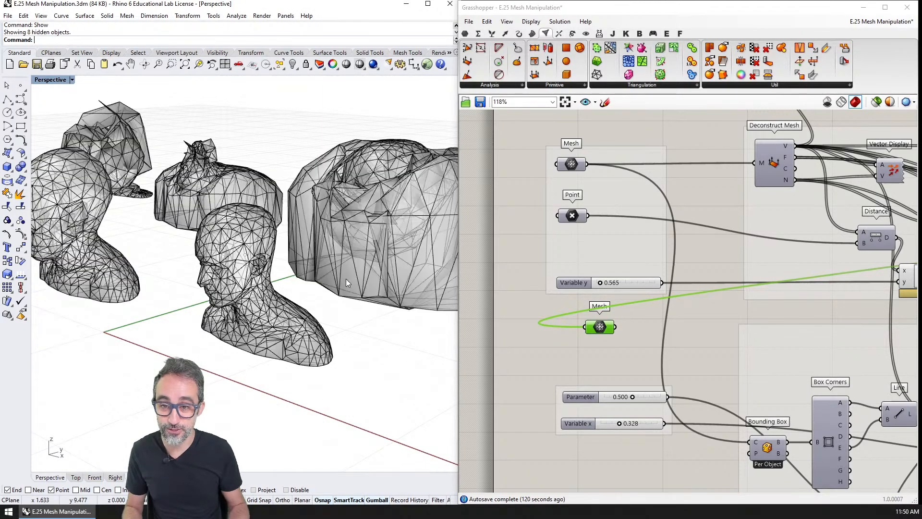
Step: Minimize Grasshopper, fill the screen with Rhino and set the perspective view to Rendered display
left_click(863, 8)
left_click(427, 4)
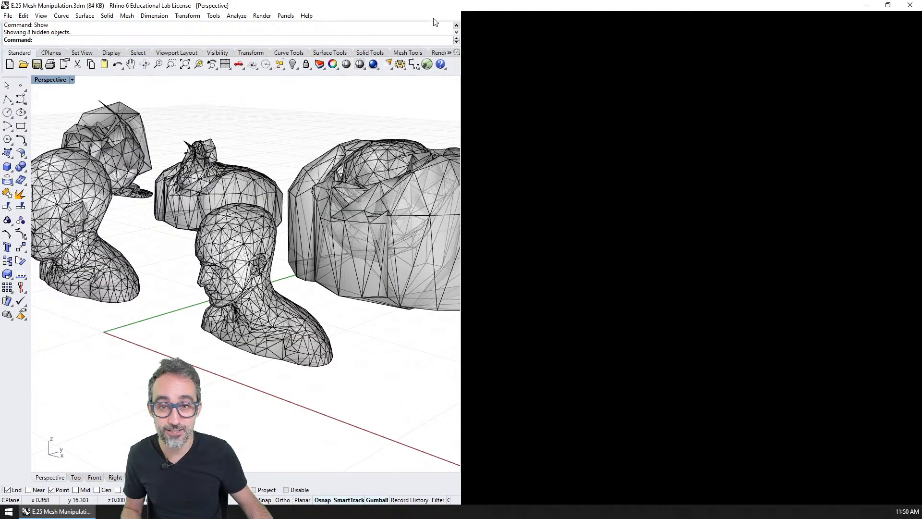
left_click(56, 80)
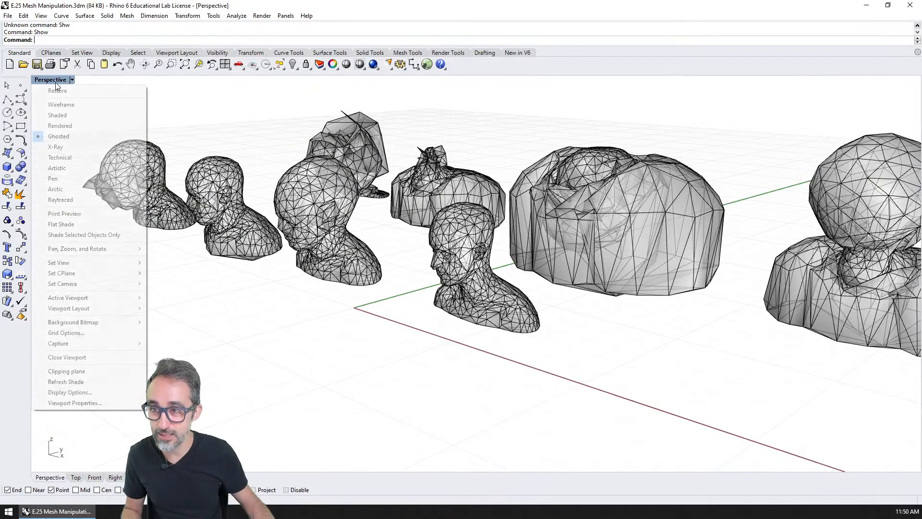
left_click(58, 123)
Step: Examine the row of deformed head variations beside the original head from several distances and angles
right_click_drag(269, 254, 439, 324)
scroll(429, 305, "up", 3)
scroll(428, 305, "down", 5)
scroll(435, 306, "down", 4)
scroll(506, 275, "up", 5)
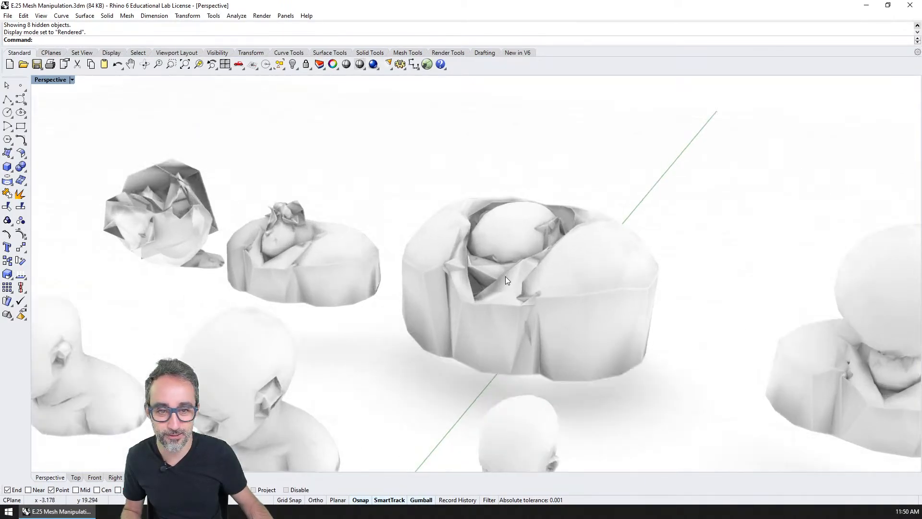
scroll(531, 241, "down", 3)
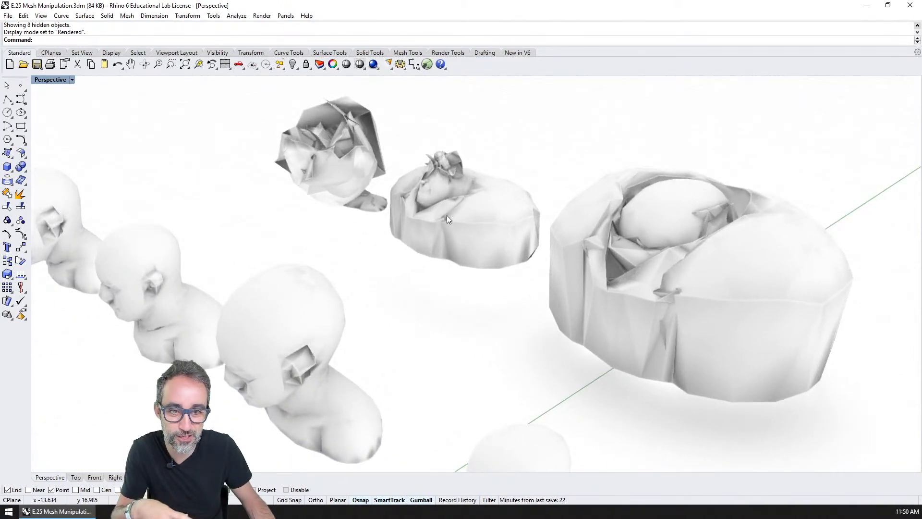
scroll(332, 152, "down", 1)
scroll(331, 150, "up", 3)
scroll(341, 160, "down", 7)
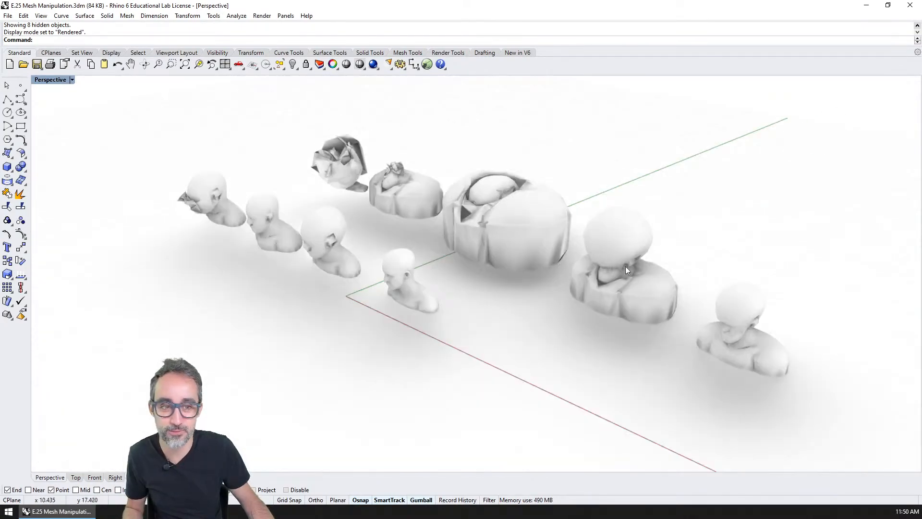
scroll(596, 324, "up", 1)
right_click_drag(739, 337, 744, 313, "shift")
scroll(596, 323, "up", 3)
scroll(632, 312, "down", 6)
scroll(733, 318, "down", 2)
scroll(709, 320, "down", 3)
scroll(742, 315, "up", 2)
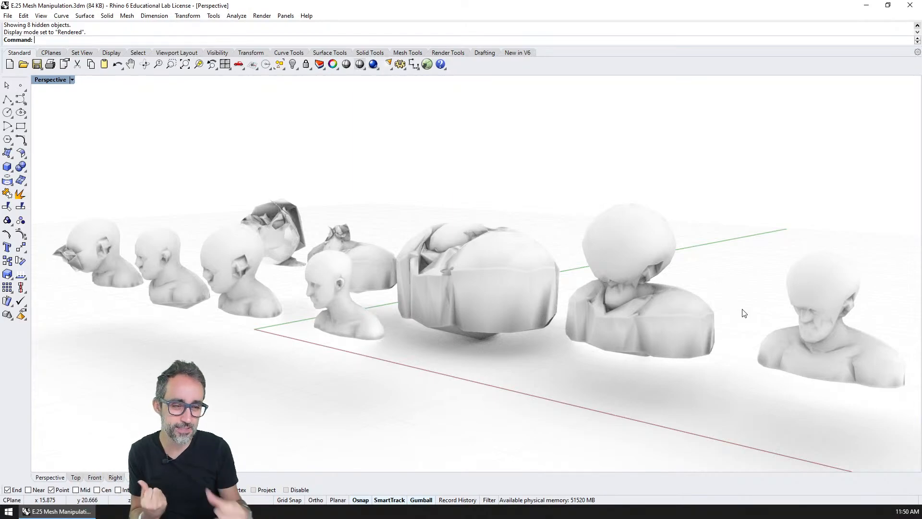
right_click_drag(334, 321, 366, 373)
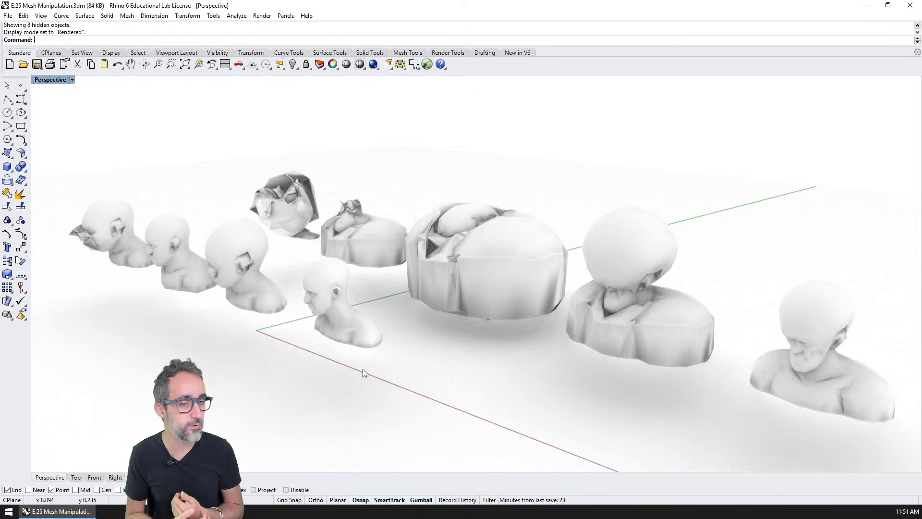
Step: Hide every deformed head mesh except the original head and set the perspective view to Shaded display
left_click_drag(255, 182, 121, 280)
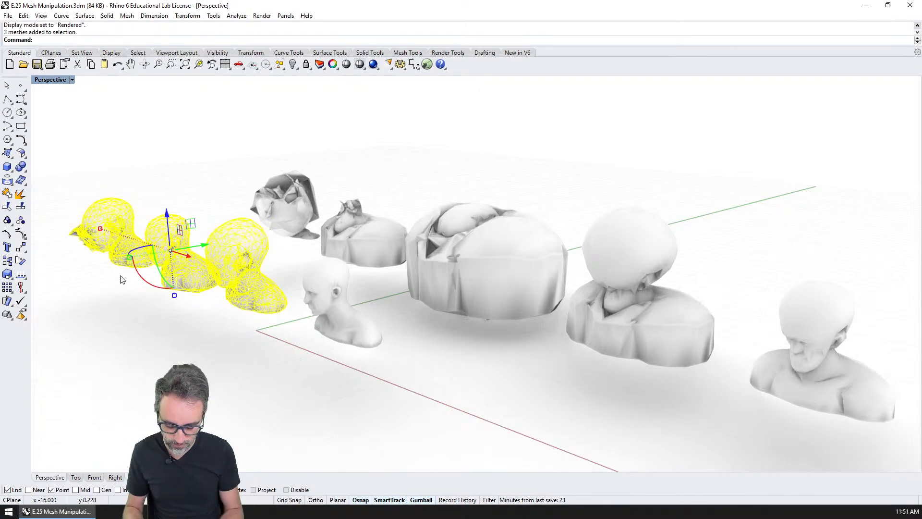
key("Return")
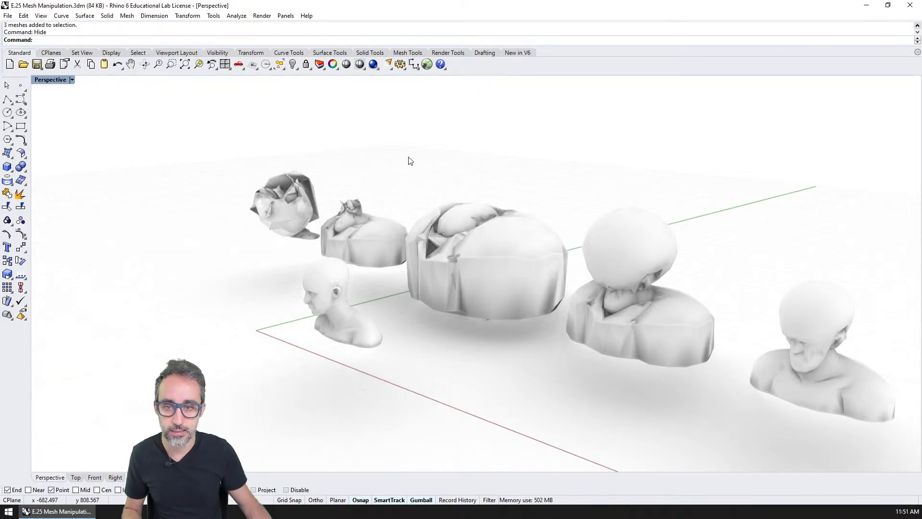
left_click_drag(397, 135, 298, 226)
key("Return")
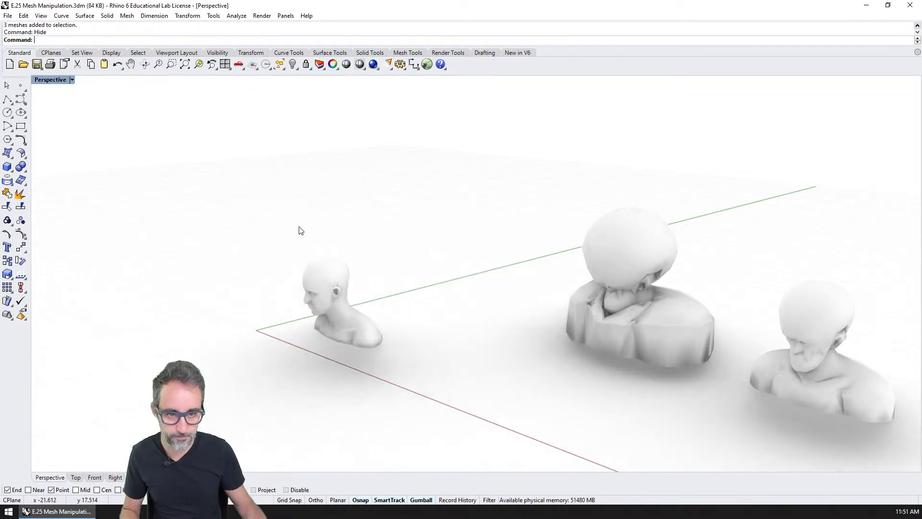
left_click_drag(767, 205, 576, 387)
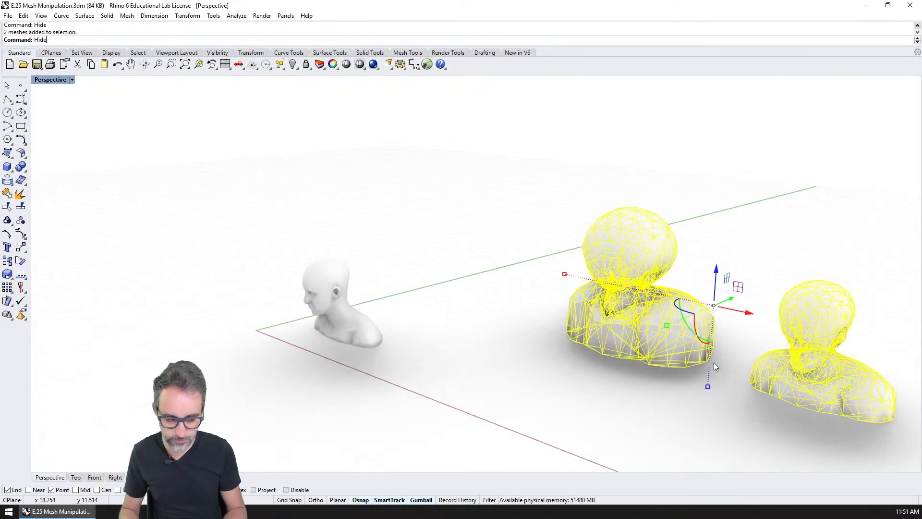
key("Return")
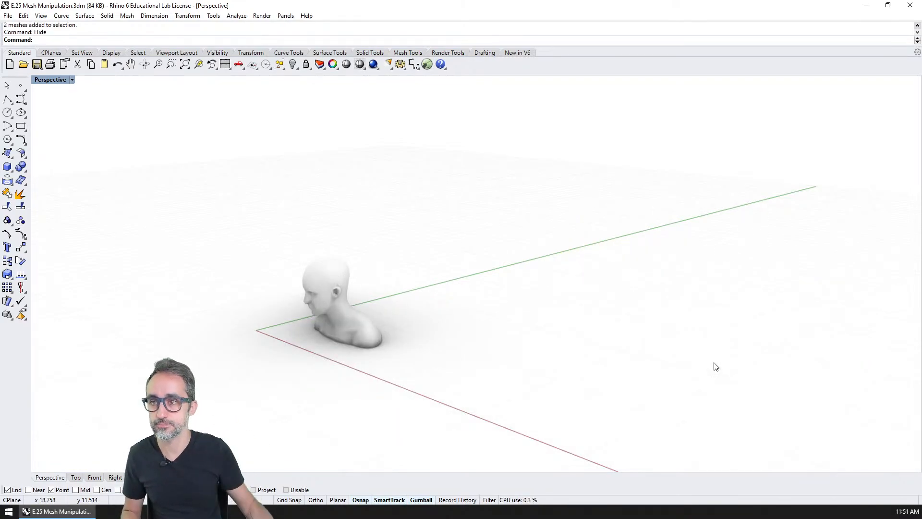
left_click(56, 80)
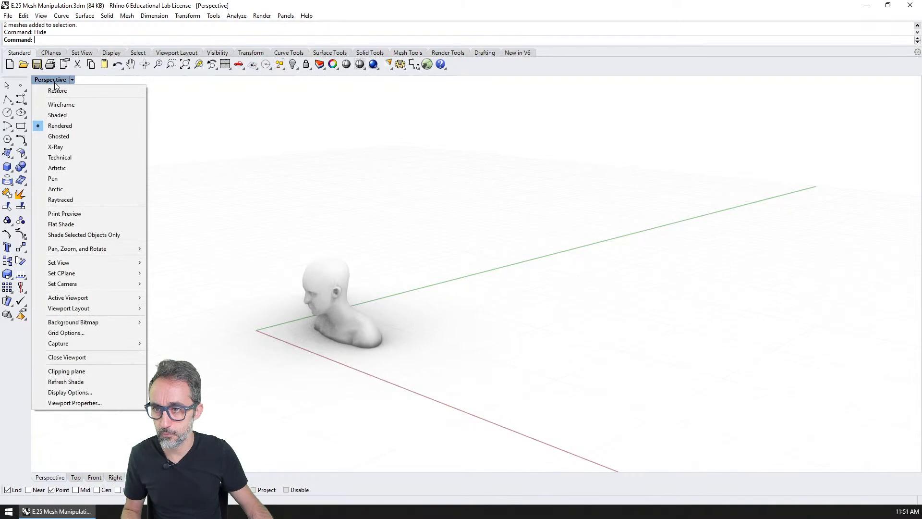
left_click(74, 116)
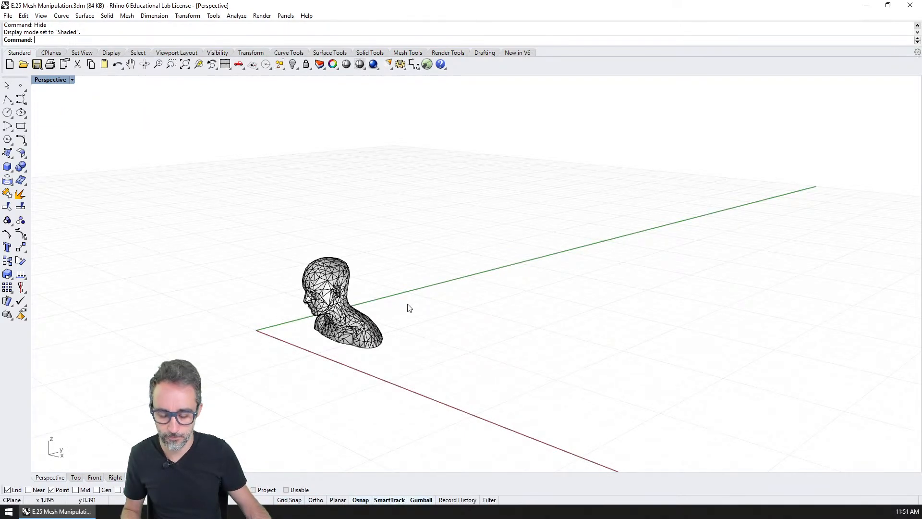
Step: Fit the Rhino window to half the screen and reopen the Grasshopper definition beside it
key("super+Left")
type("Gr")
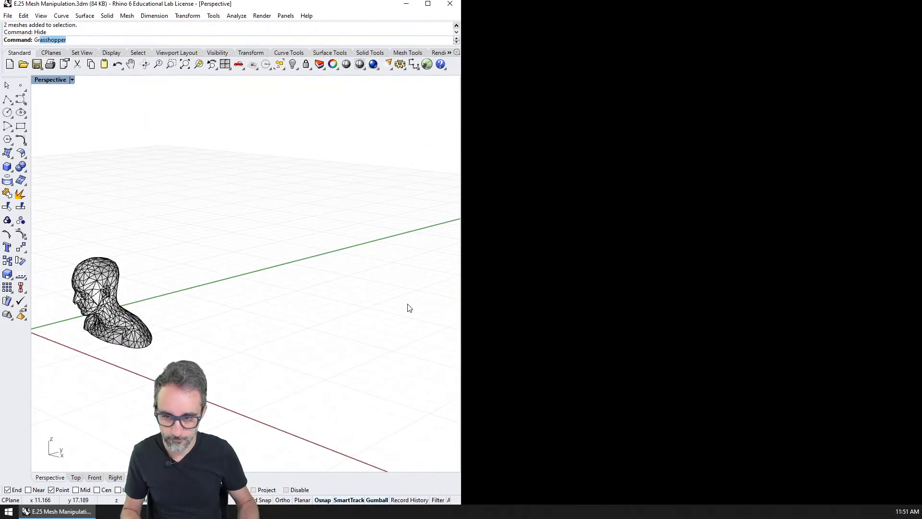
type("ass")
key("Return")
left_click(600, 339)
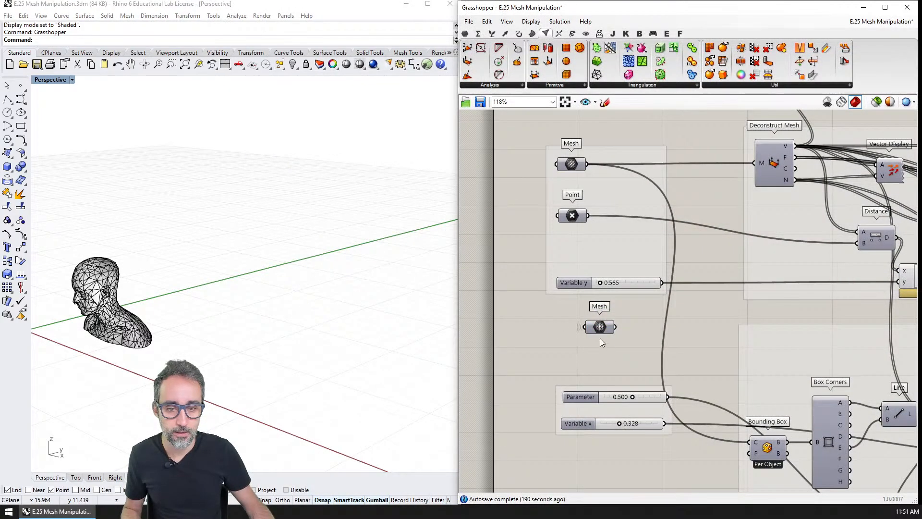
Step: Frame the original head in the perspective view and save the Grasshopper definition
right_click_drag(175, 300, 329, 317, "shift")
scroll(202, 312, "up", 9)
right_click_drag(573, 312, 577, 325)
scroll(576, 325, "up", 2)
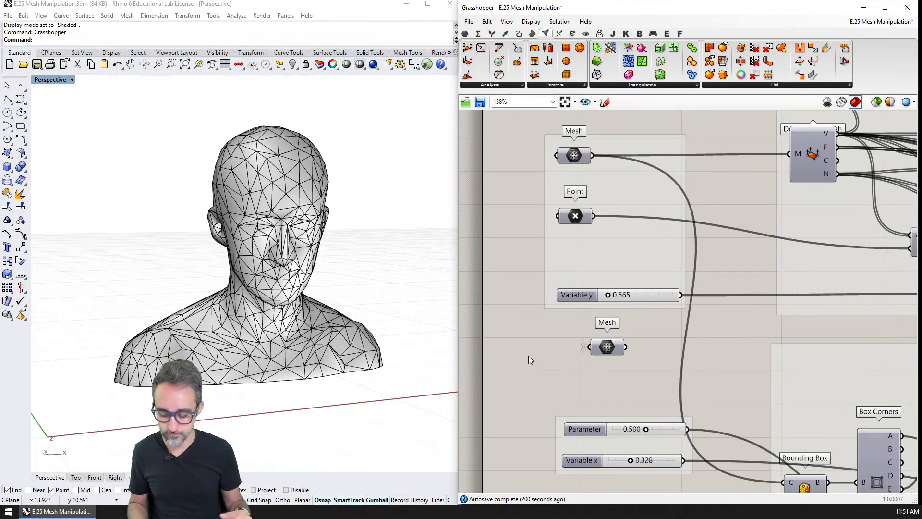
key("ctrl+s")
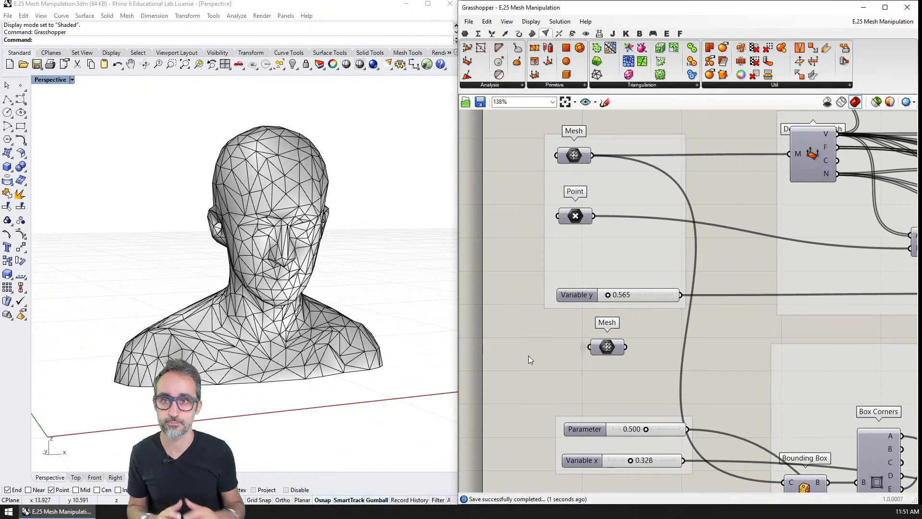
Step: Snap the Rhino window back to its half of the screen, side by side with Grasshopper
left_click(356, 3)
key("super+Left")
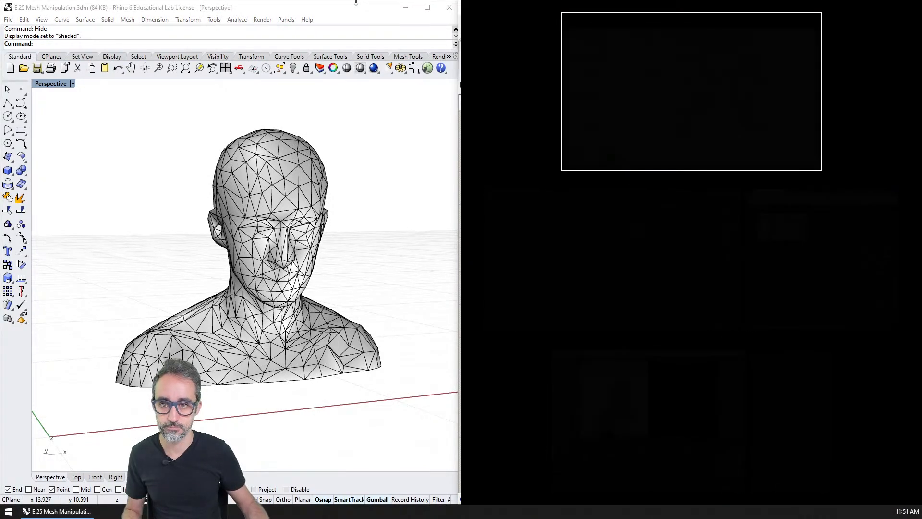
key("Return")
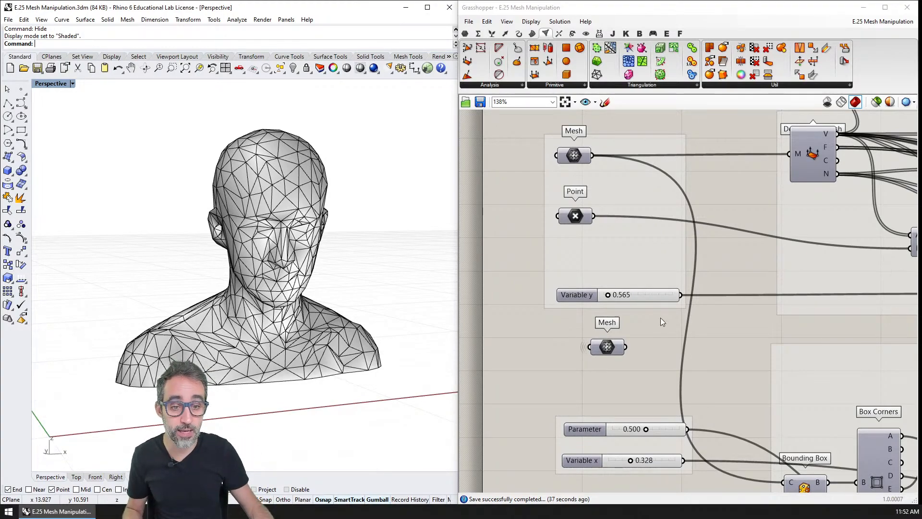
Step: Preview the deformed mesh by selecting the lower Mesh component, and move the control point inside the head to vary the deformation
left_click(618, 349)
right_click_drag(428, 302, 308, 298)
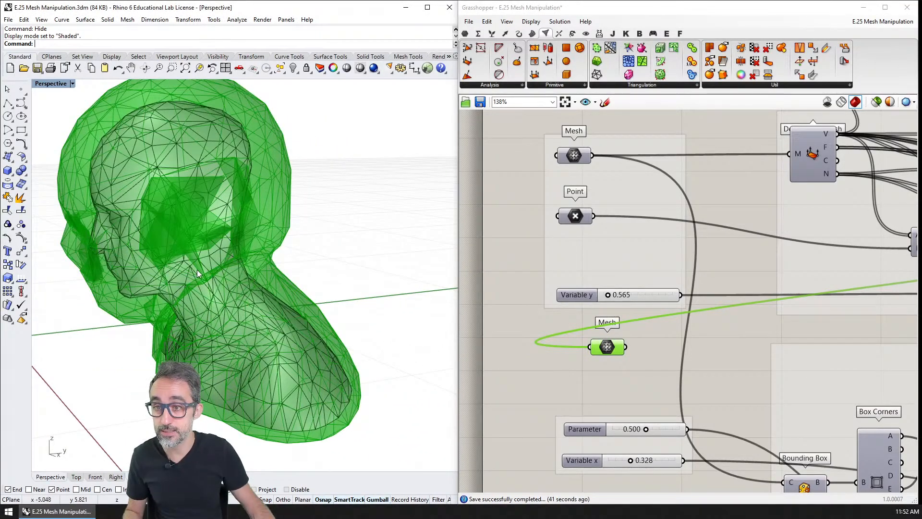
scroll(209, 273, "down", 2)
left_click_drag(75, 119, 238, 232)
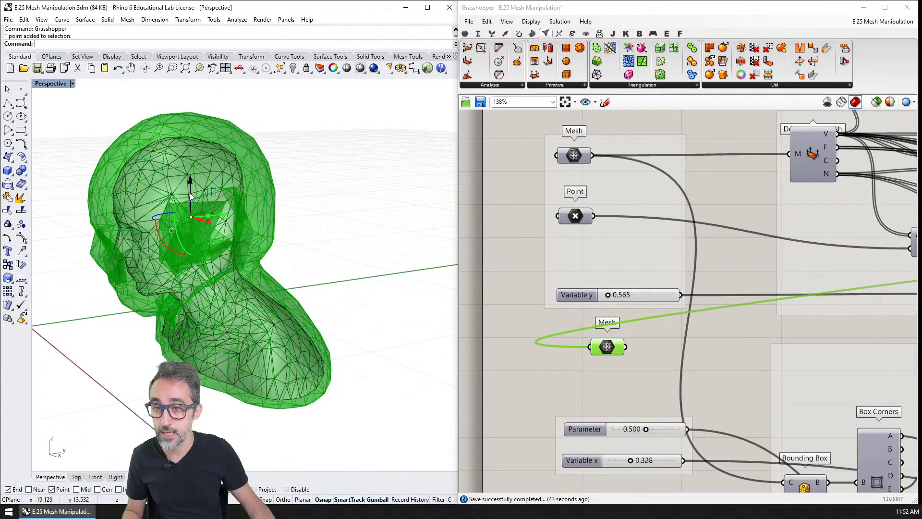
left_click_drag(190, 193, 229, 251)
right_click_drag(290, 274, 350, 267)
scroll(344, 267, "down", 5)
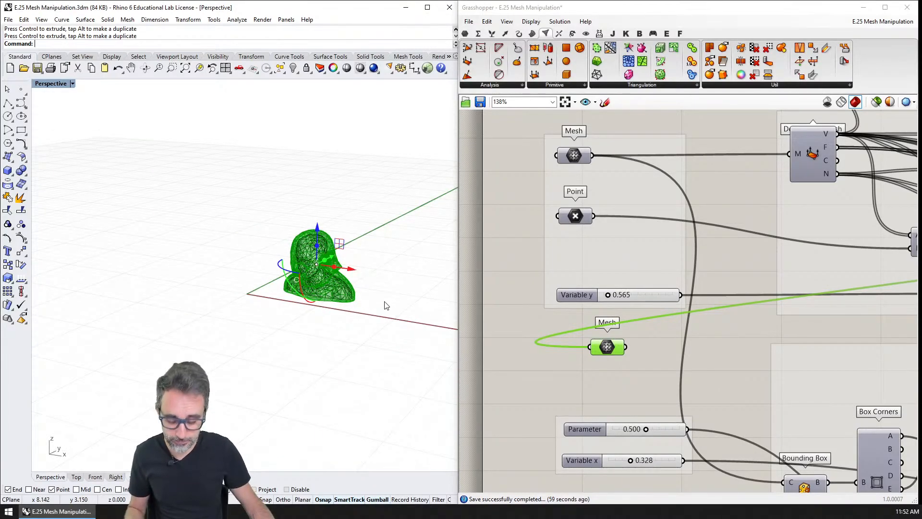
Step: Show all hidden head meshes and maximize the Rhino window with Grasshopper minimized
key("Escape")
type("show")
key("Return")
scroll(397, 336, "down", 2)
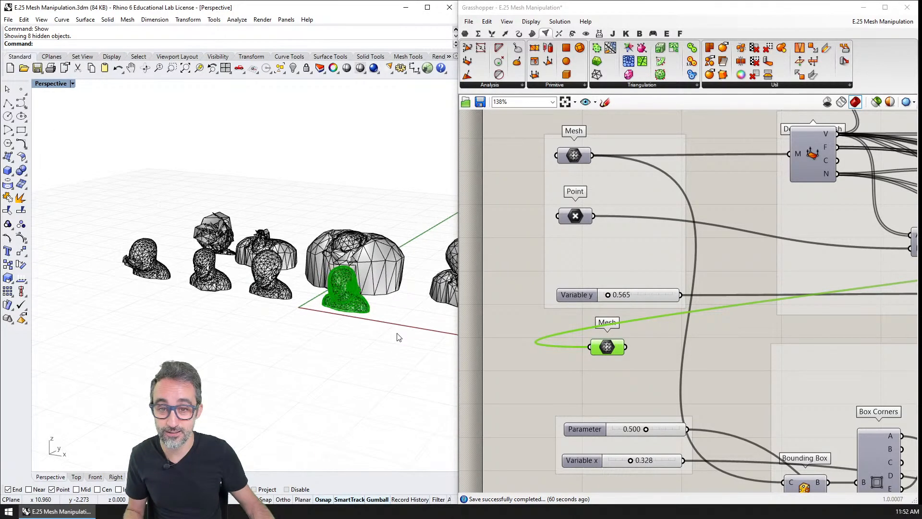
left_click(863, 7)
left_click(426, 8)
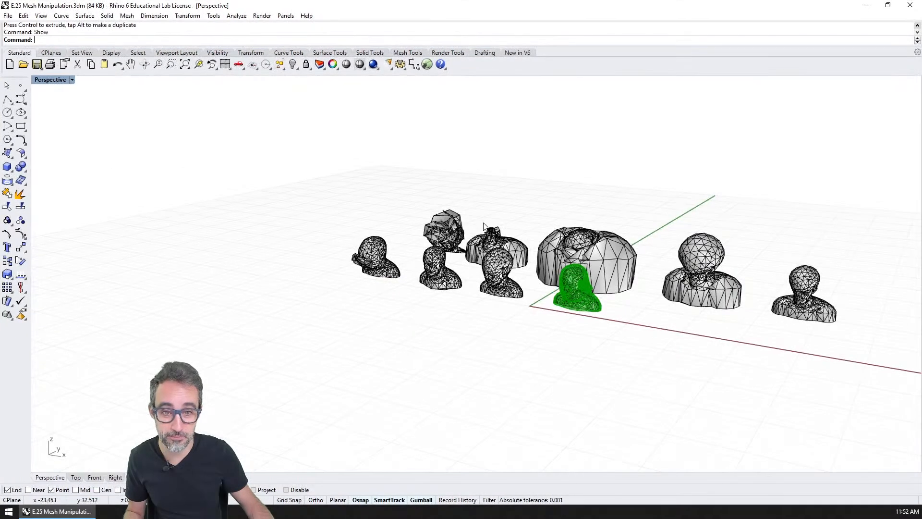
scroll(412, 281, "up", 5)
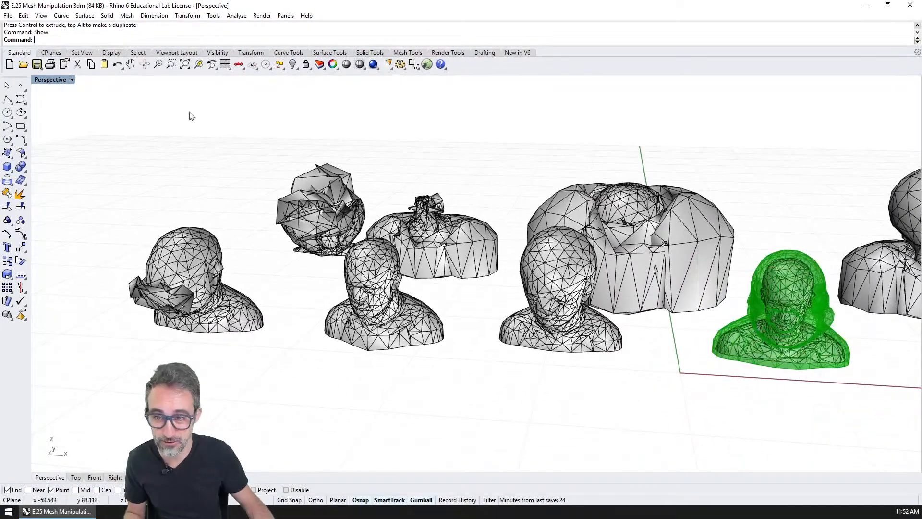
Step: Set the perspective view to Rendered display and bring the row of deformed heads into view
left_click(62, 79)
left_click(72, 125)
right_click_drag(432, 325, 384, 288)
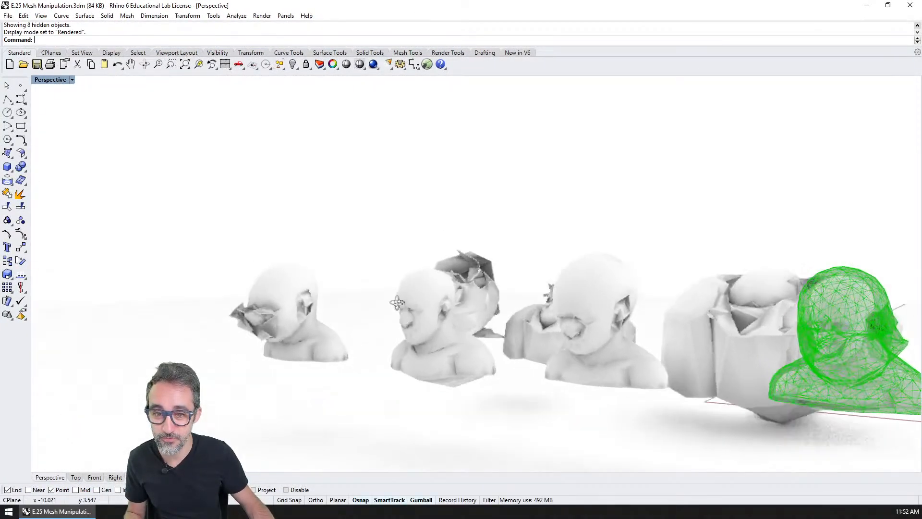
scroll(372, 331, "up", 3)
scroll(378, 332, "down", 1)
right_click_drag(436, 323, 430, 299, "shift")
key("ctrl+alt+r")
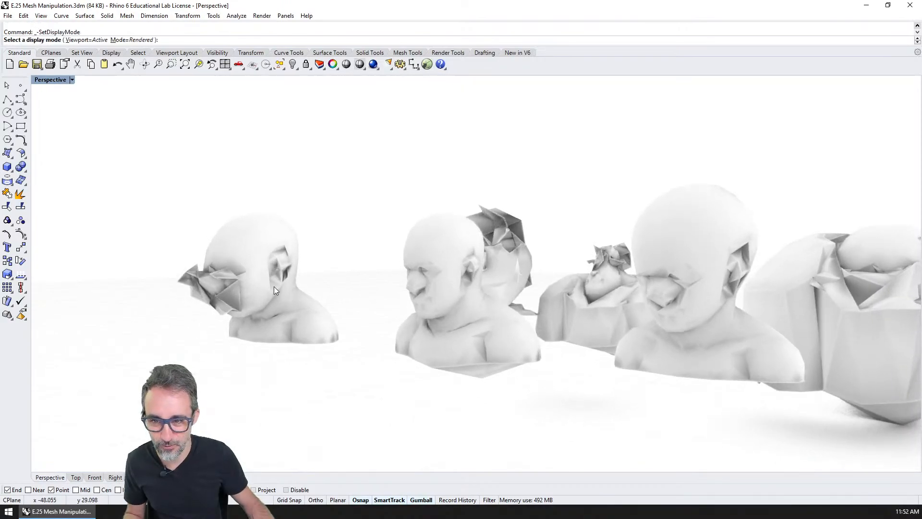
Step: Examine the deformed head variations up close and from several angles in the rendered perspective view
scroll(235, 281, "up", 4)
scroll(235, 281, "down", 3)
right_click_drag(537, 227, 543, 270)
scroll(619, 242, "down", 5)
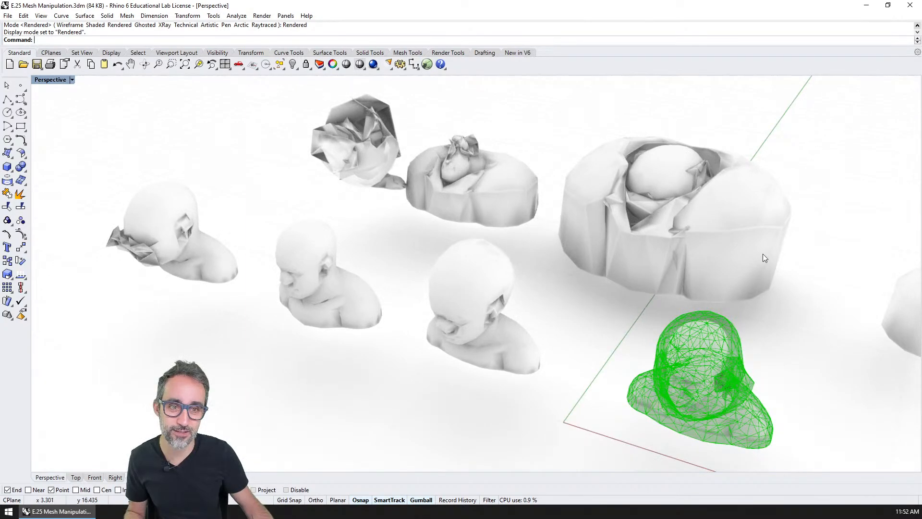
right_click_drag(765, 258, 359, 174, "shift")
scroll(501, 227, "up", 6)
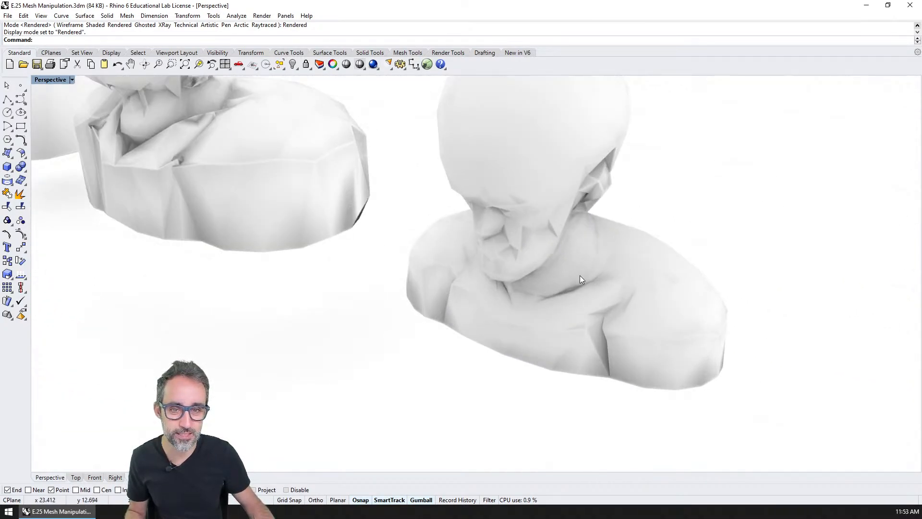
right_click_drag(580, 275, 578, 323)
scroll(483, 281, "down", 6)
right_click_drag(495, 310, 607, 332, "shift")
right_click_drag(517, 322, 606, 319)
scroll(537, 320, "down", 3)
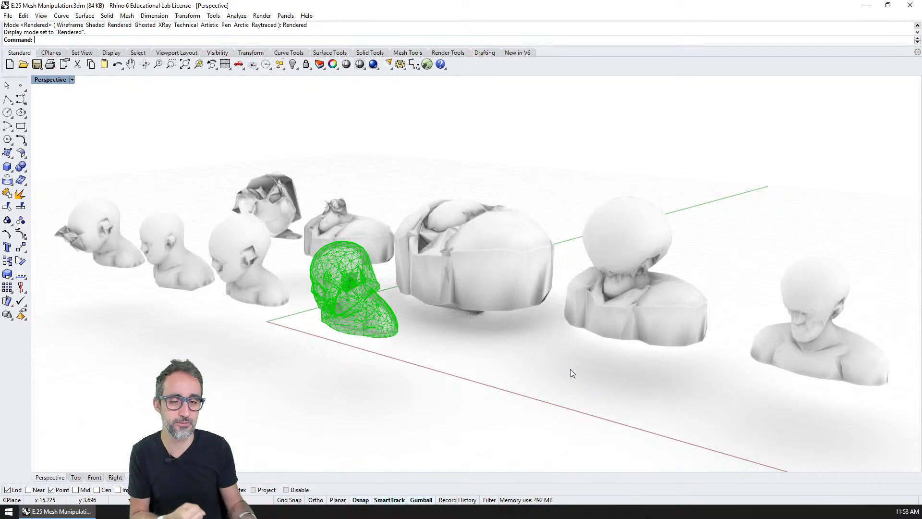
Step: Frame the whole row of head variations and save the Rhino file
mouse_move(484, 350)
right_mouse_down()
mouse_move(509, 342)
mouse_move(478, 341)
right_mouse_up()
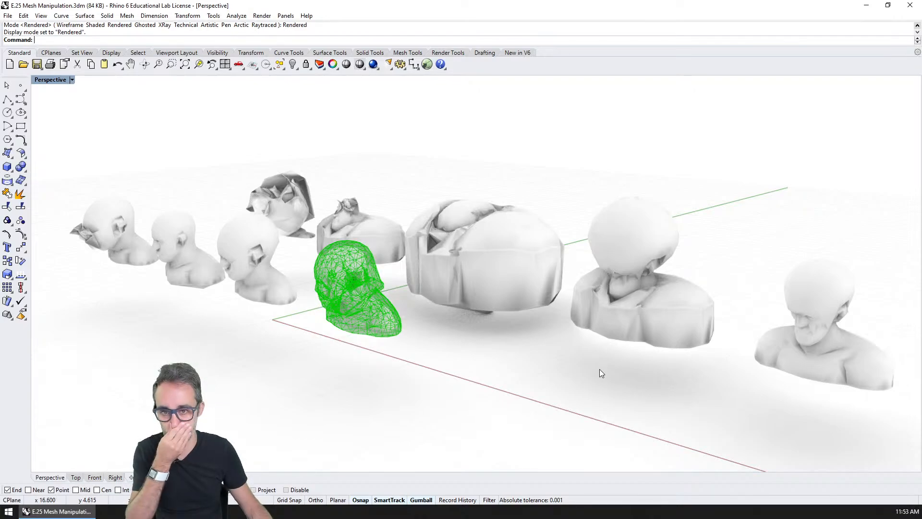
key("ctrl+s")
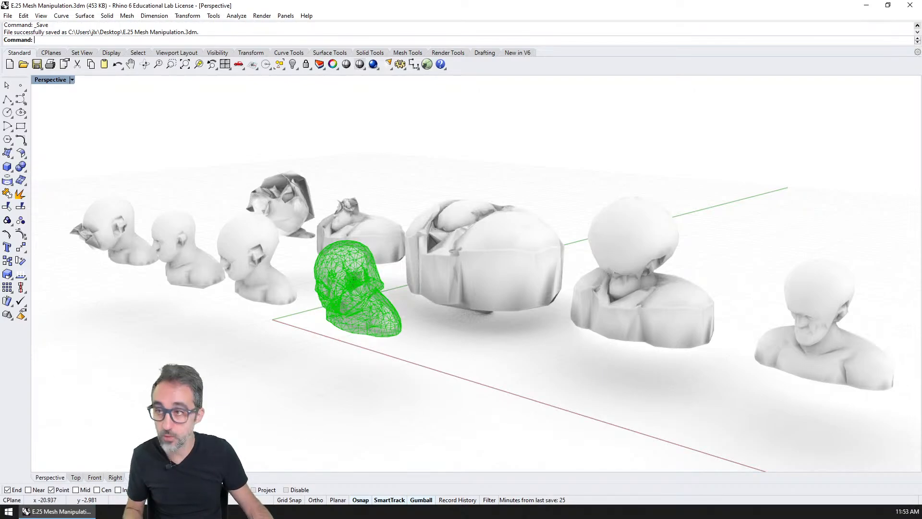